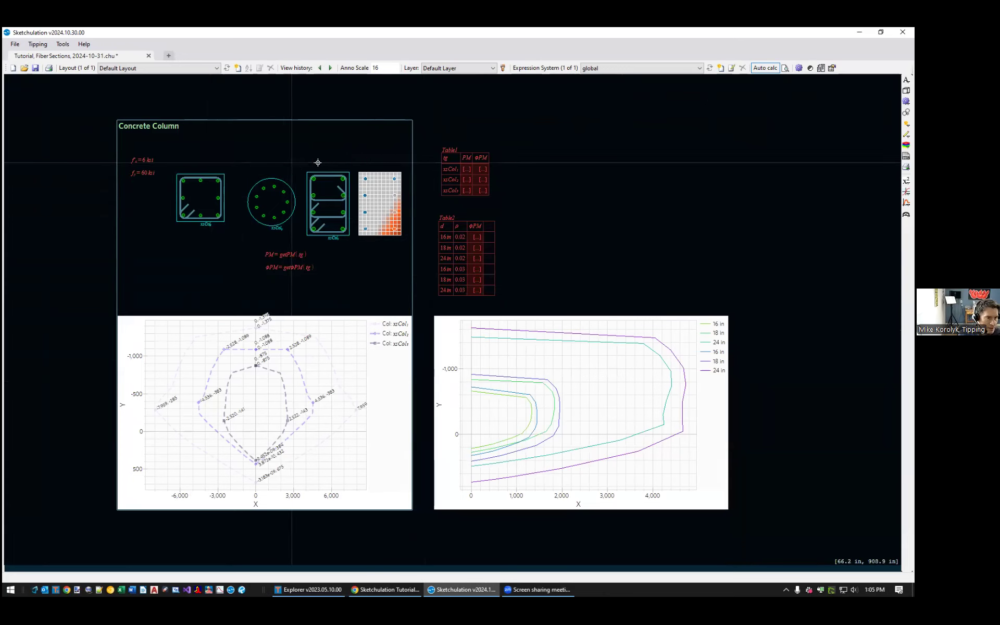
- Draw a rectangular concrete column cross-section about 16.4 by 18.6 in with eight size 11 bars and size 5 ties, below xsCol2
scroll(170, 185, "up", 2)
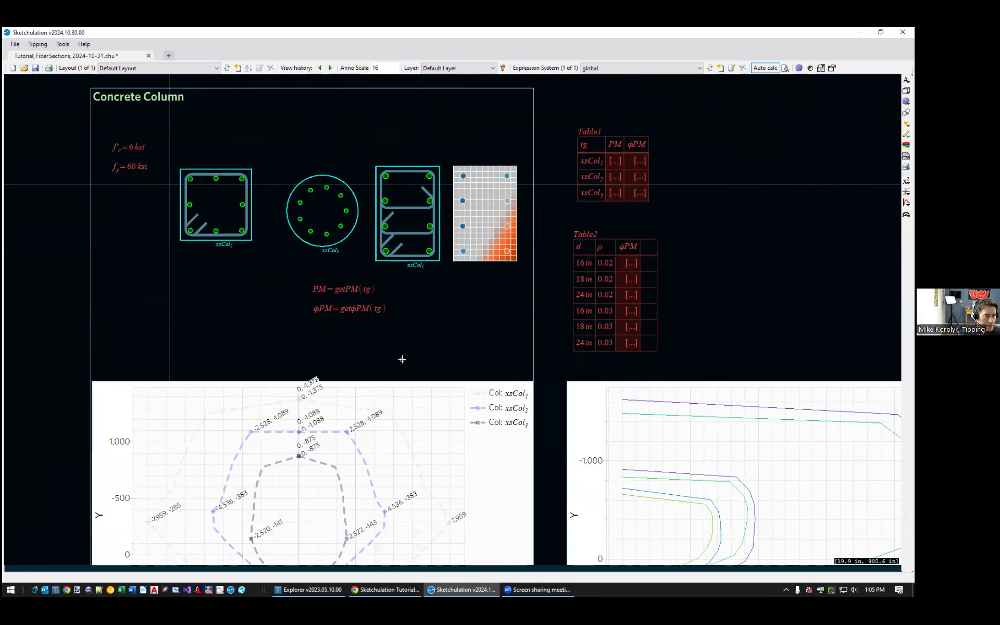
middle_click_drag(291, 265, 402, 360)
scroll(402, 359, "up", 2)
middle_click_drag(319, 331, 420, 378)
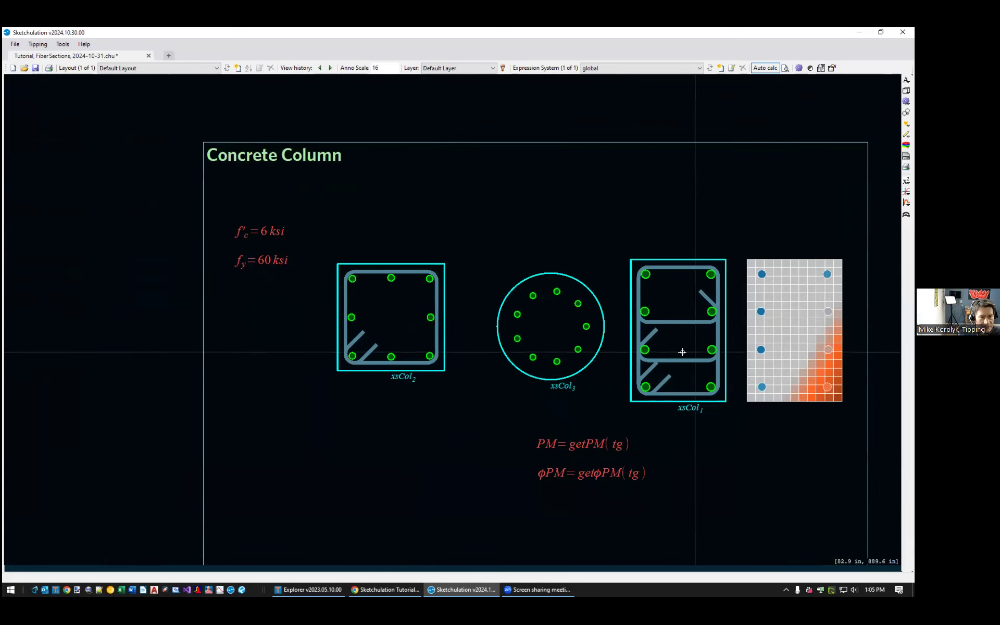
middle_click_drag(683, 352, 629, 303)
middle_click_drag(380, 402, 401, 361)
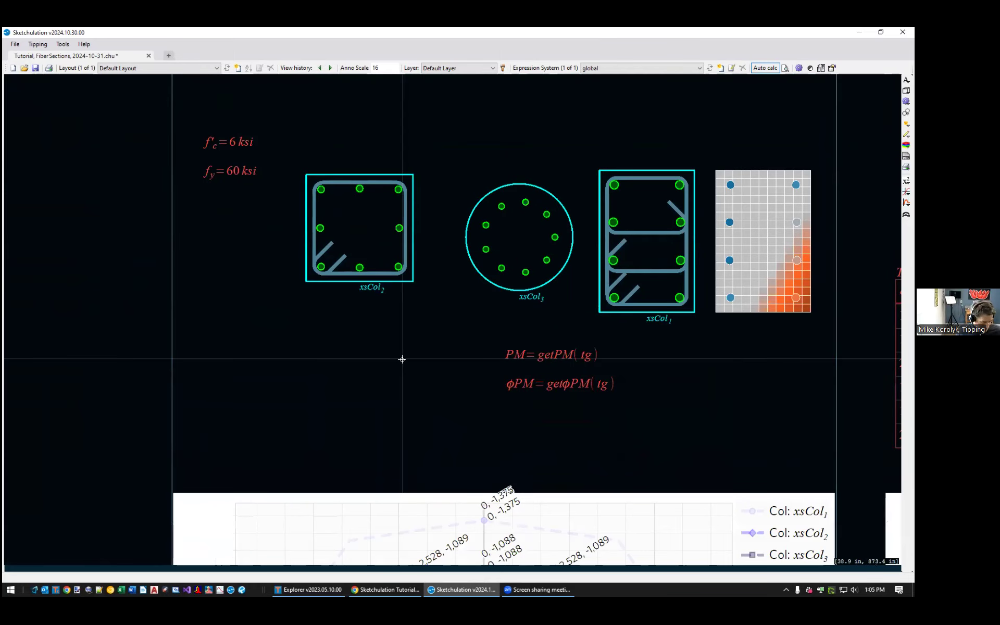
type("cc")
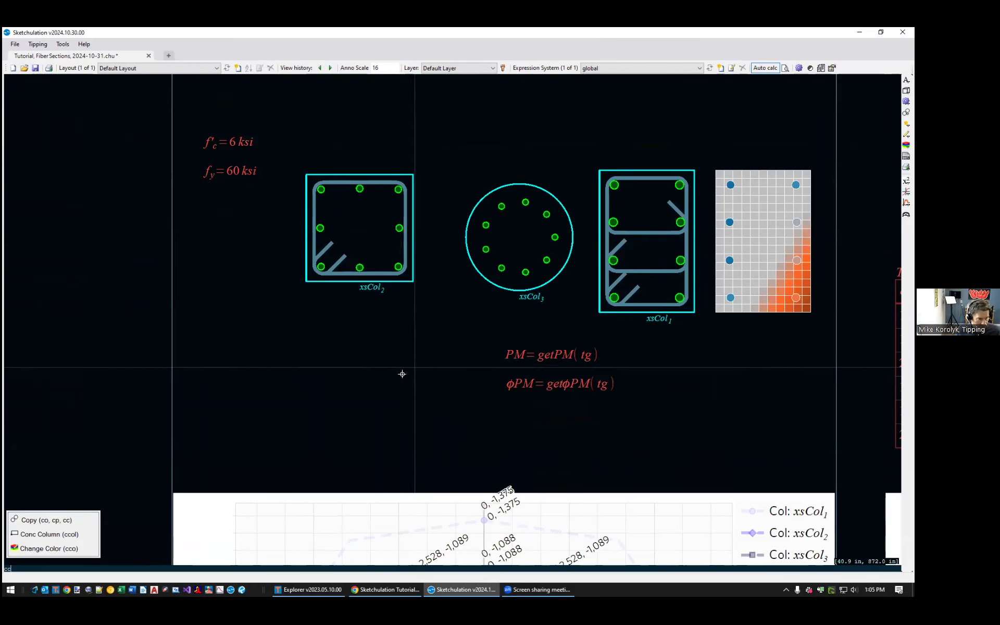
left_click(77, 538)
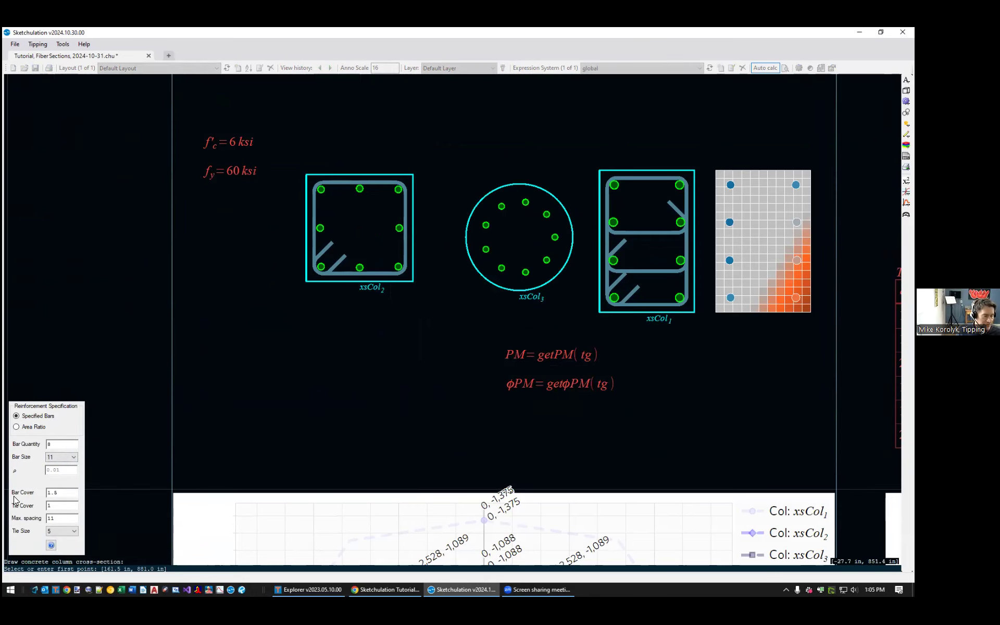
left_click(242, 429)
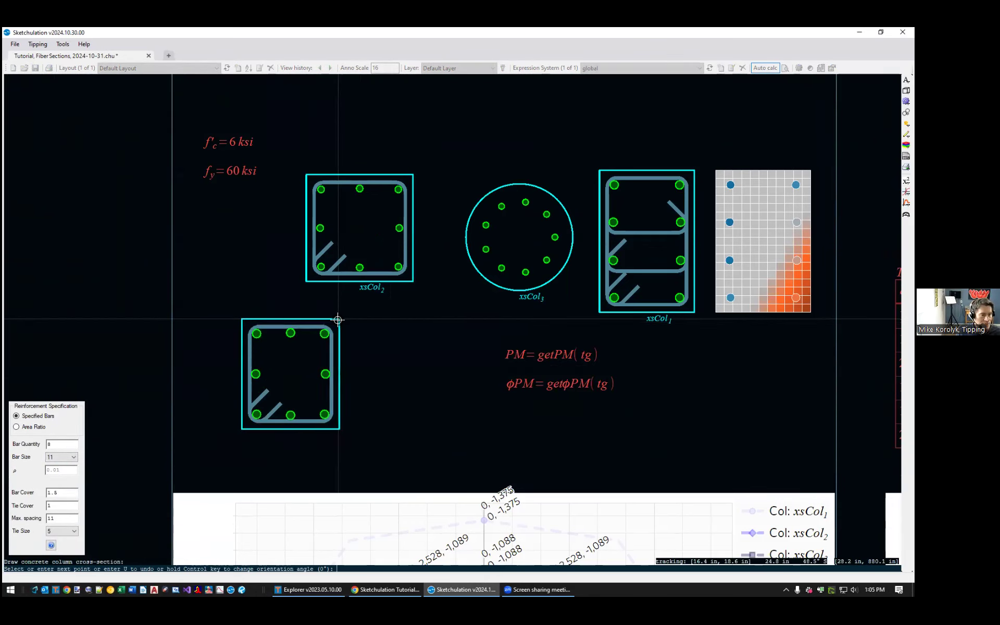
left_click(339, 319)
scroll(384, 366, "down", 2)
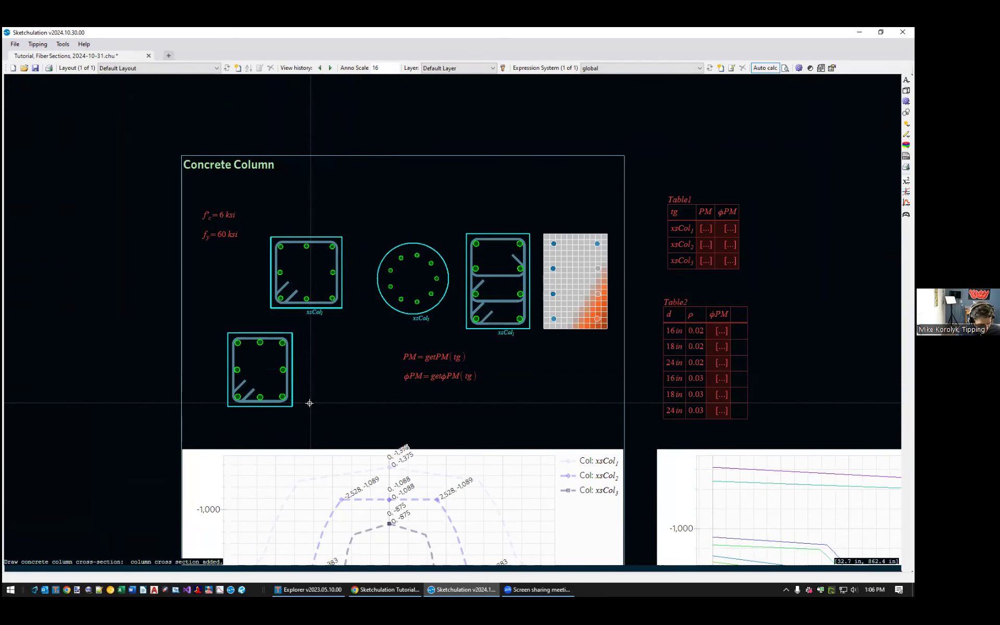
- Open the fiber material editor and examine the properties of the f'c = 6 ksi concrete and fy = 60 ksi steel
type("fm")
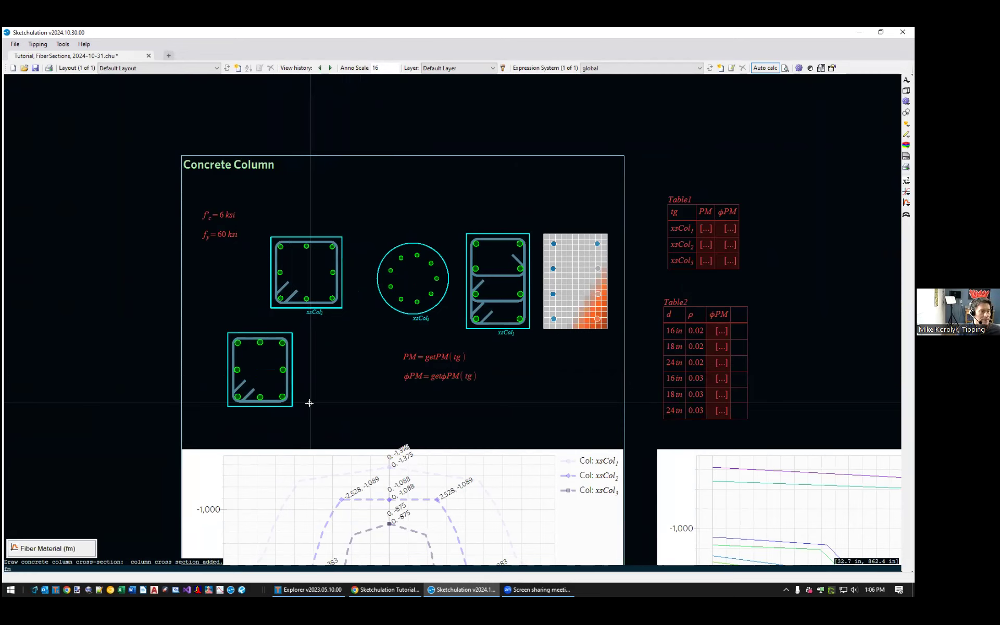
key("Return")
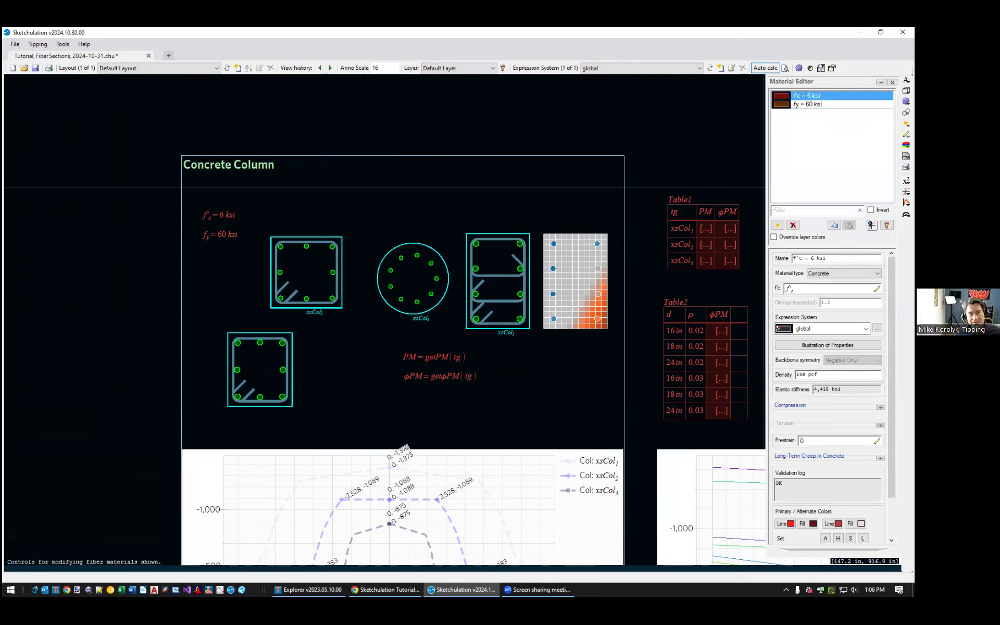
left_click(808, 288)
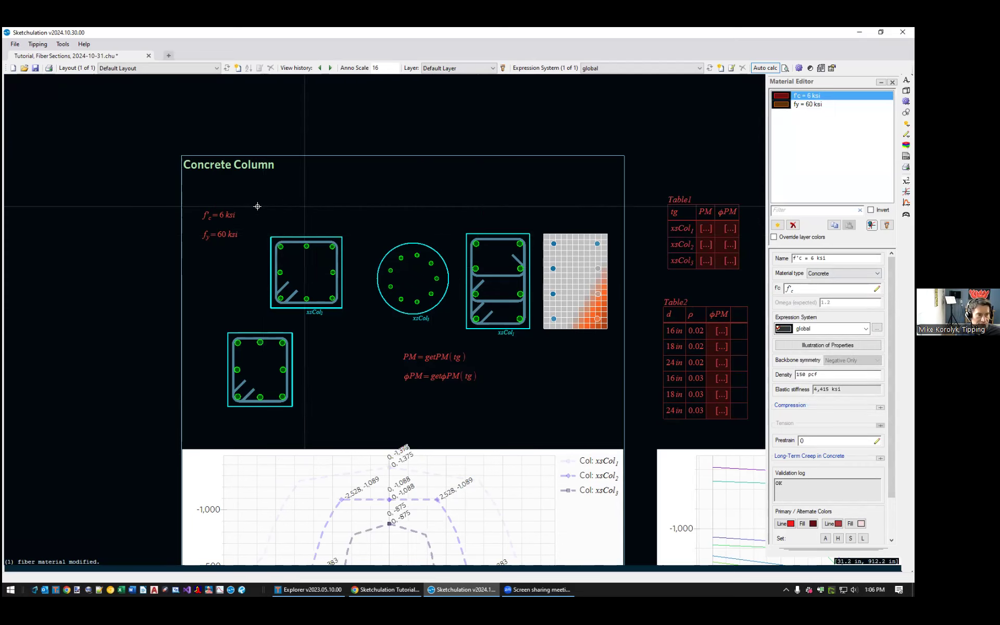
left_click(221, 215)
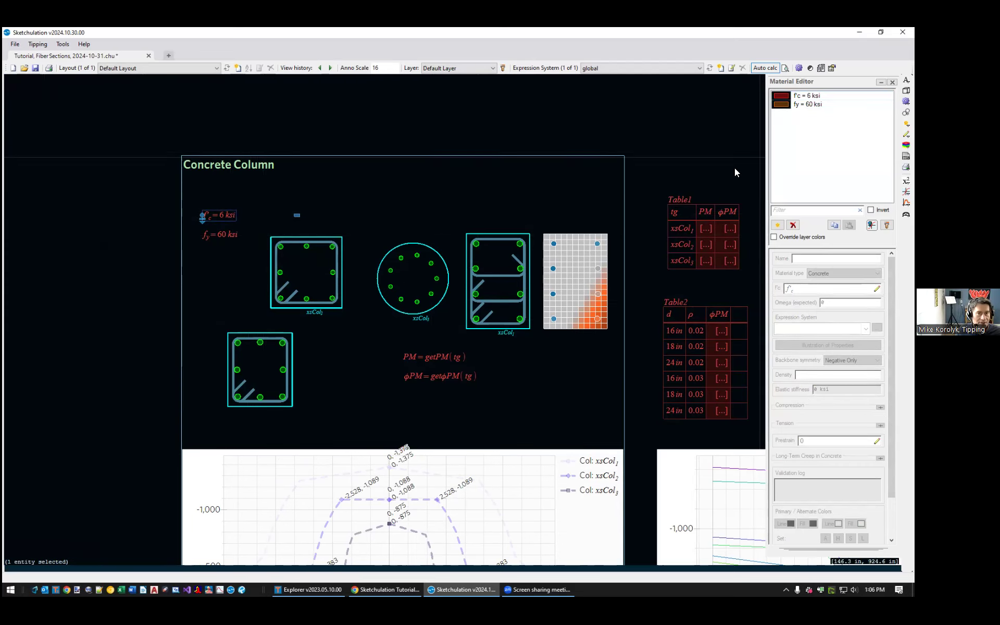
left_click(808, 104)
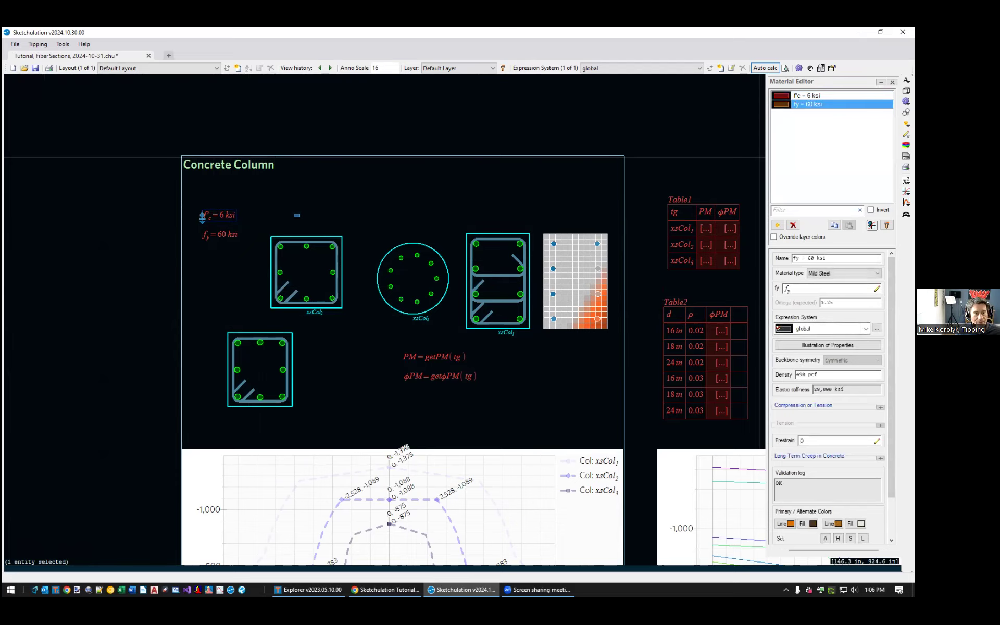
left_click(808, 96)
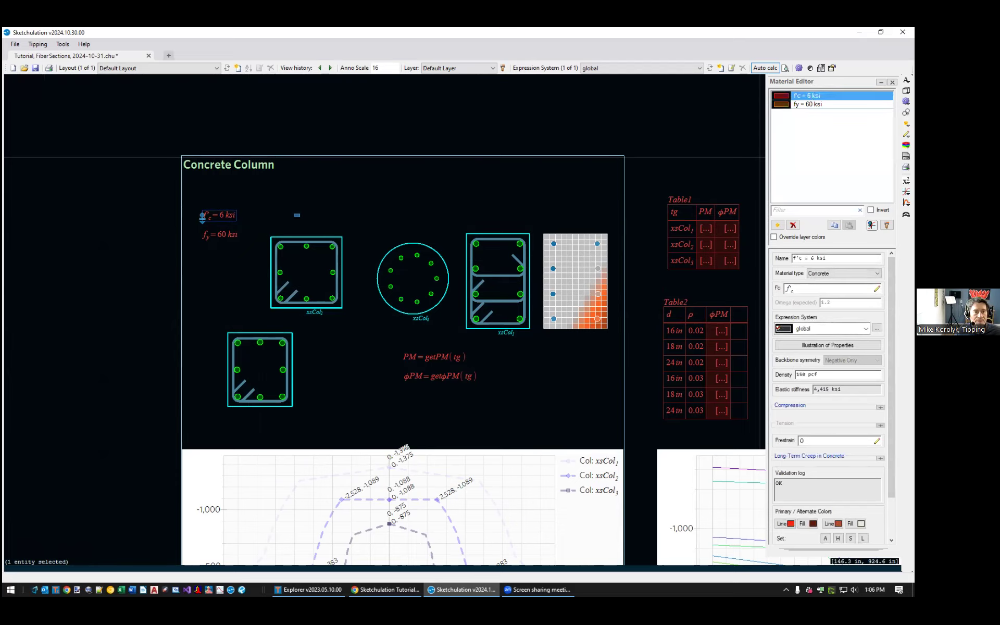
- Preview the column sections in their fiber material colors, finishing with the layer color override switched off
middle_click_drag(577, 296, 545, 301)
scroll(457, 301, "up", 1)
key("Escape")
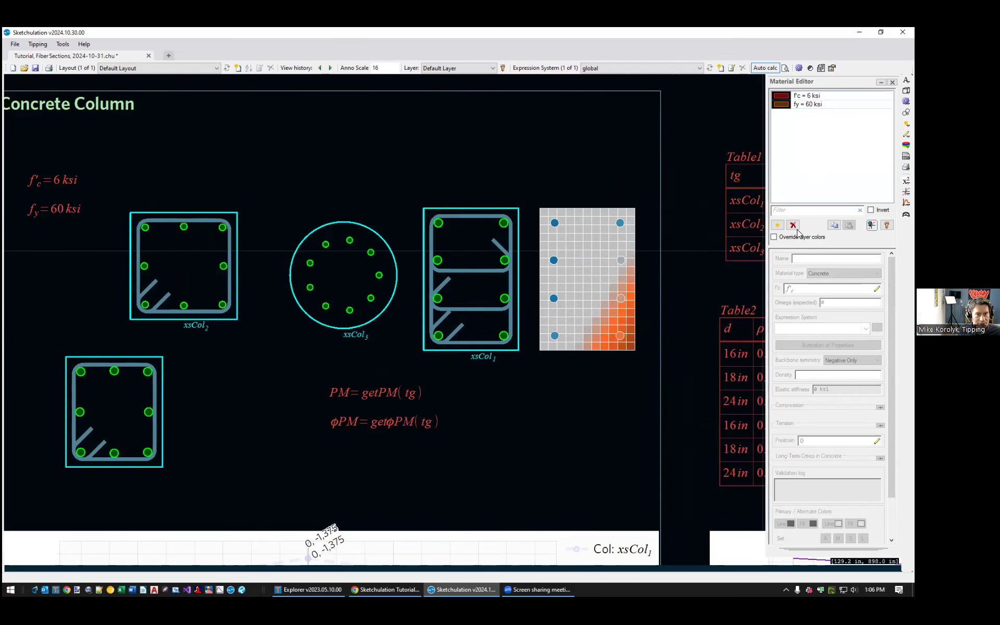
left_click(774, 237)
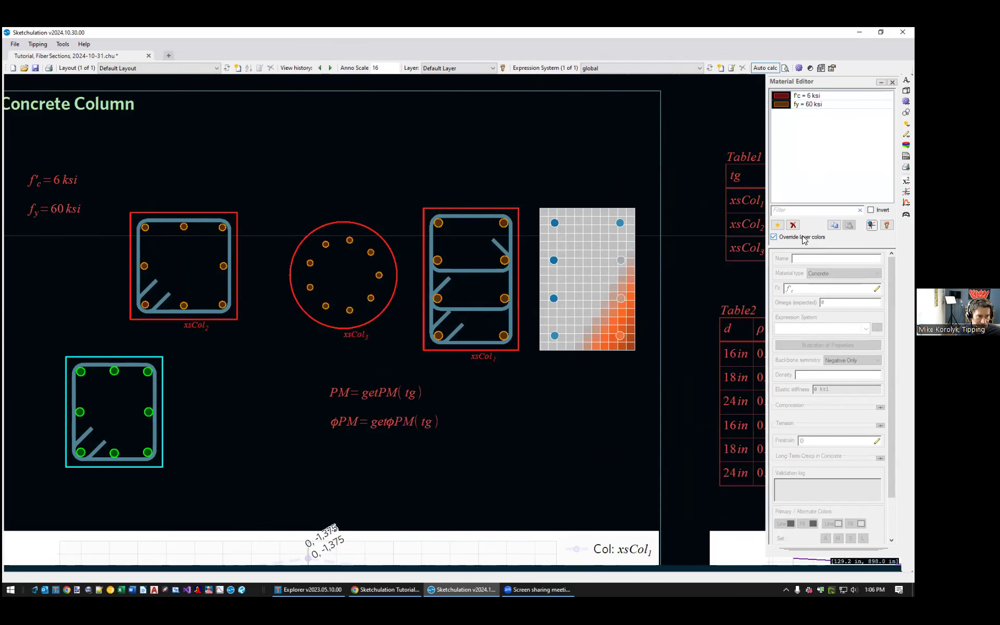
left_click(811, 238)
left_click(816, 239)
left_click(816, 239)
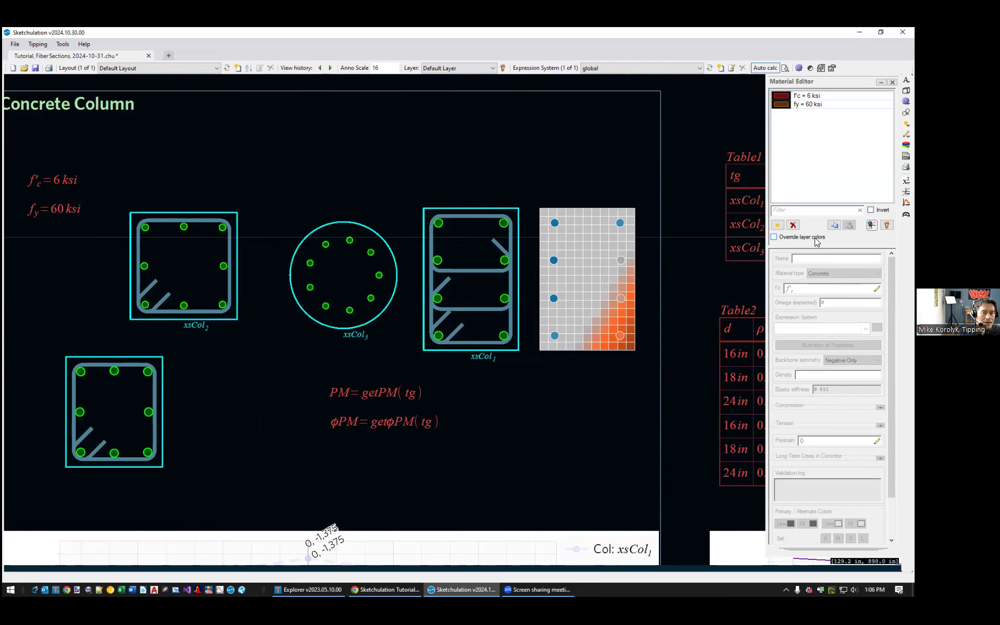
- Run the Fiber Section PM analysis on the whole rectangular column section xsCol1, including its bars and ties
scroll(355, 330, "down", 3)
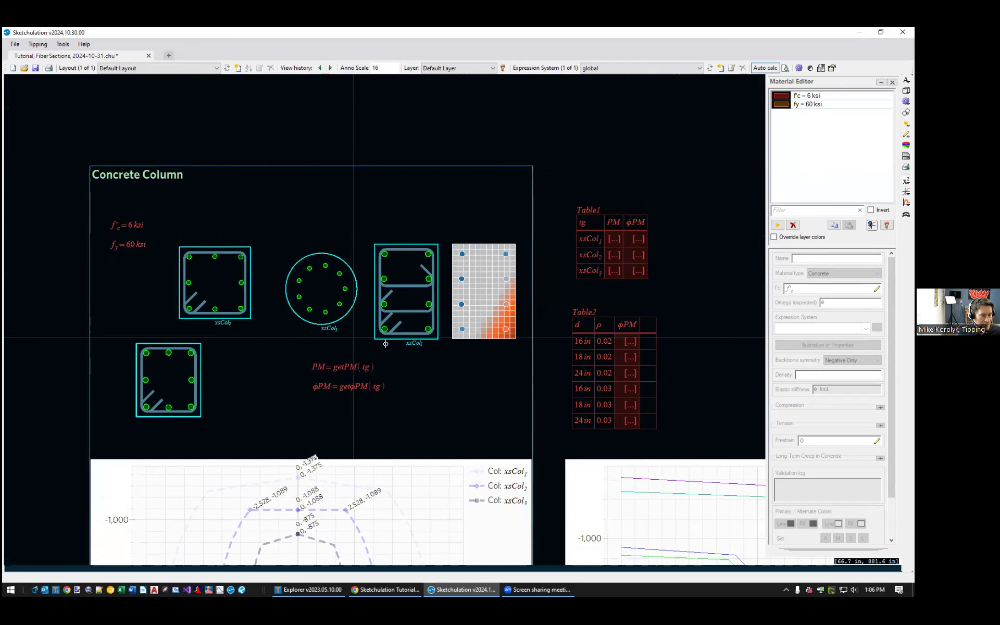
scroll(360, 344, "up", 2)
middle_click_drag(358, 353, 315, 362)
left_click_drag(321, 364, 435, 175)
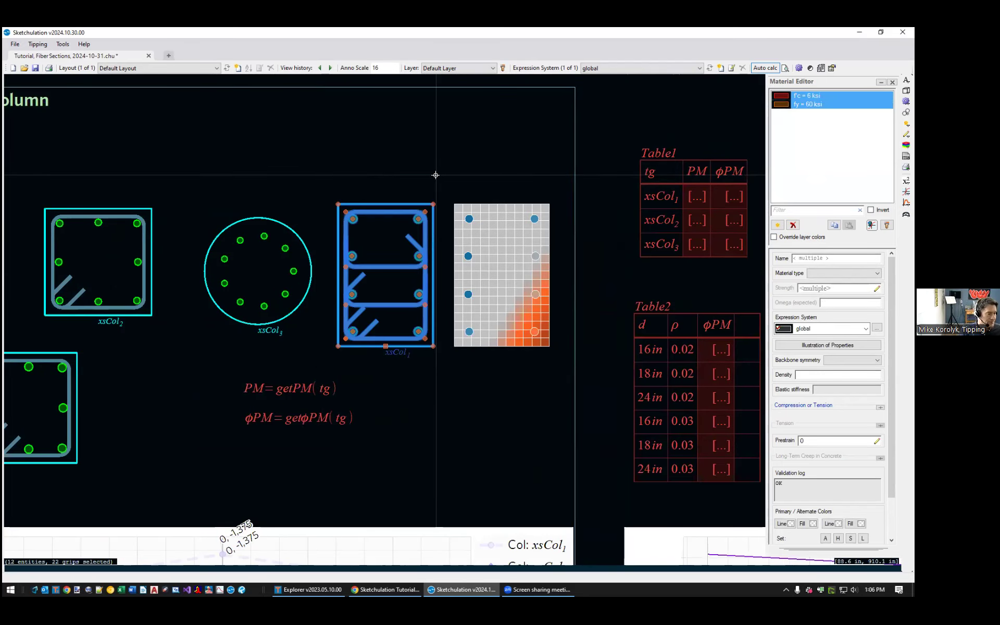
type("m")
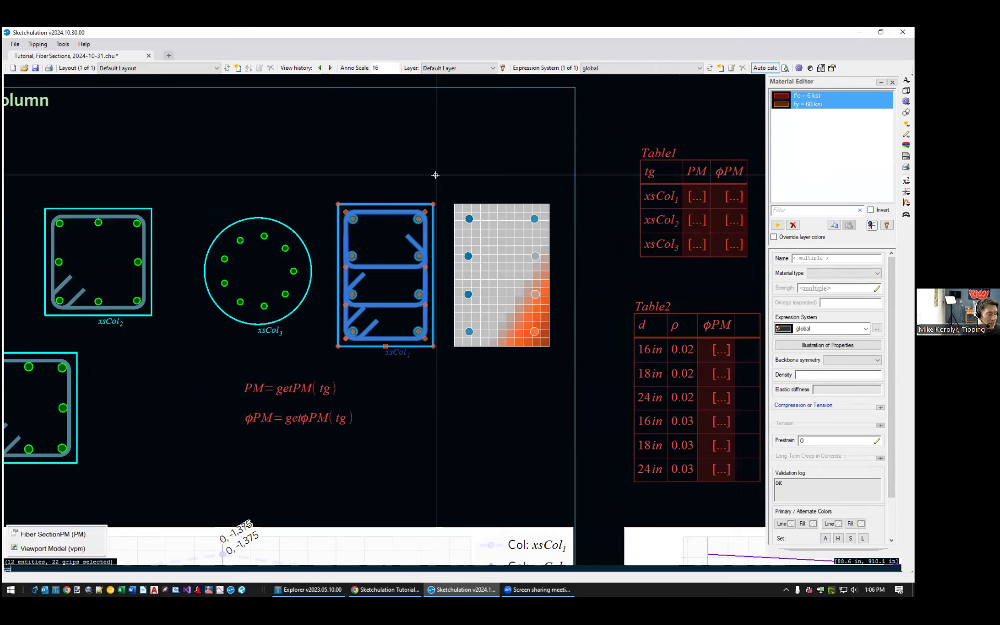
key("Return")
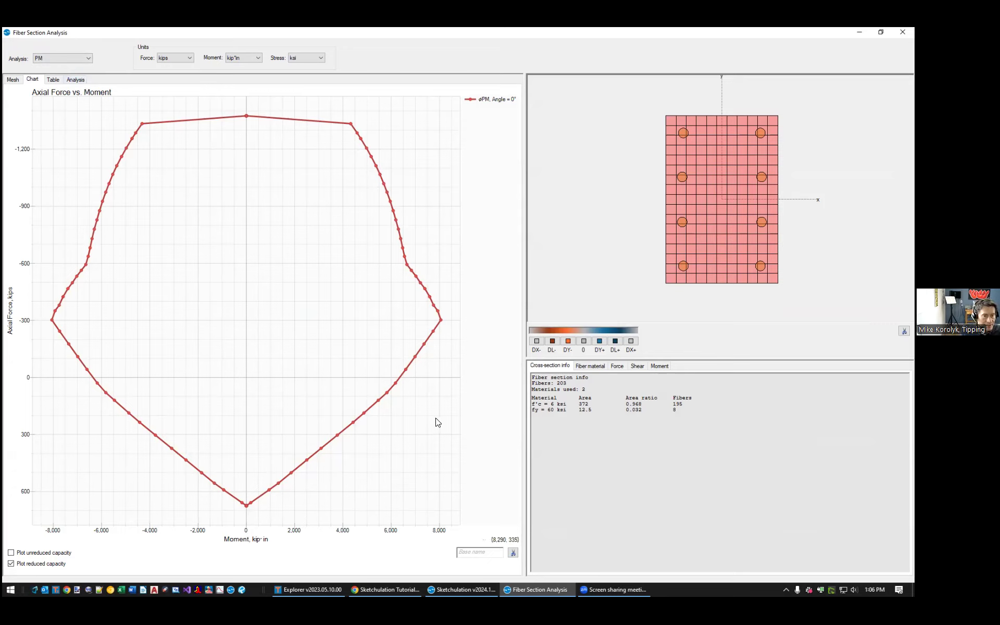
- Step through the points of the reduced axial force-moment curve and examine the section's strain distribution and state info at each
left_click(395, 386)
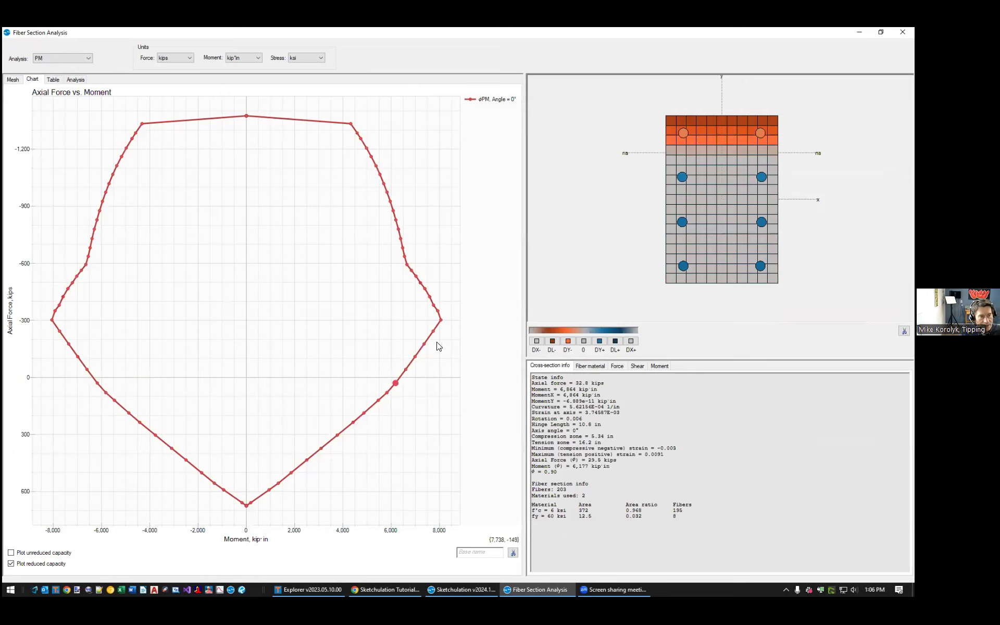
left_click(406, 371)
key("Down")
key("Down")
key("Down")
key("Down")
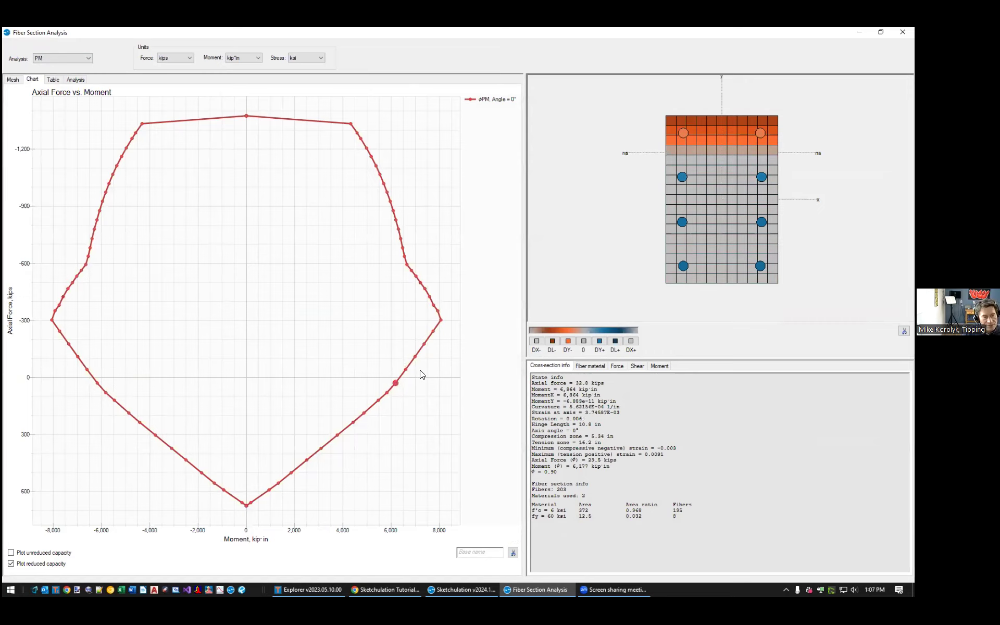
key("Up")
key("Up")
key("Up")
key("Up")
key("Up")
key("Up")
key("Up")
key("Up")
key("Up")
key("Up")
key("Up")
key("Up")
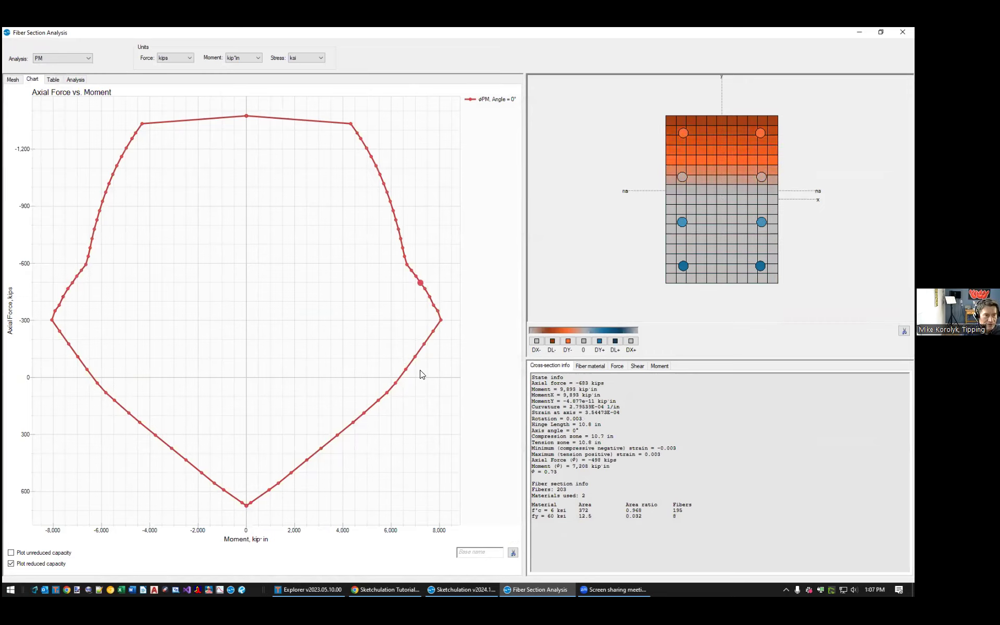
key("Down")
key("Down")
key("Down")
key("Down")
key("Down")
key("Down")
key("Down")
key("Down")
key("Down")
key("Down")
key("Down")
key("Down")
key("Down")
key("Down")
key("Down")
key("Down")
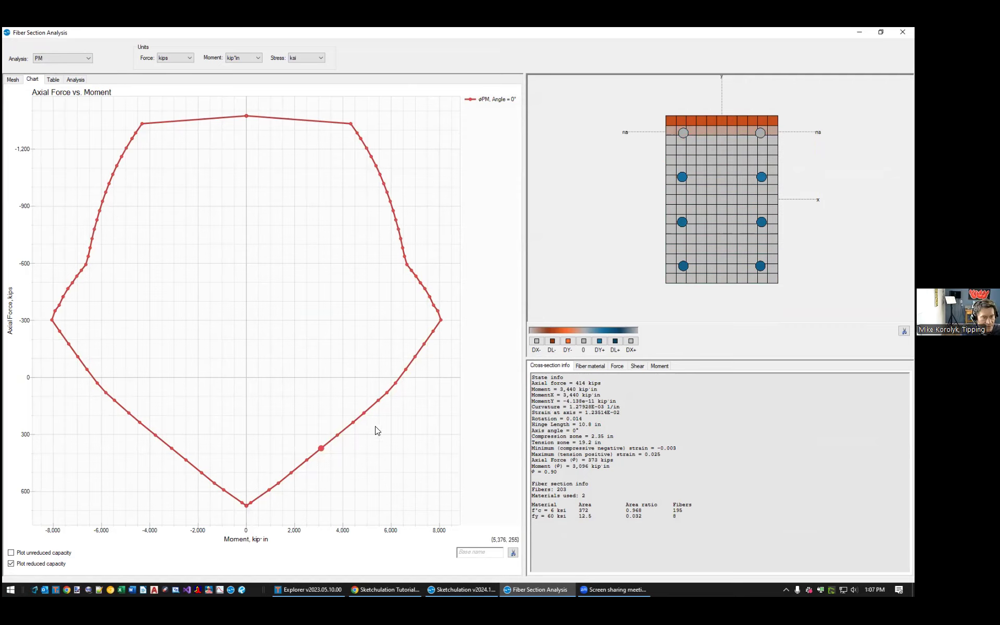
key("Down")
key("Up")
key("Up")
key("Up")
key("Up")
key("Up")
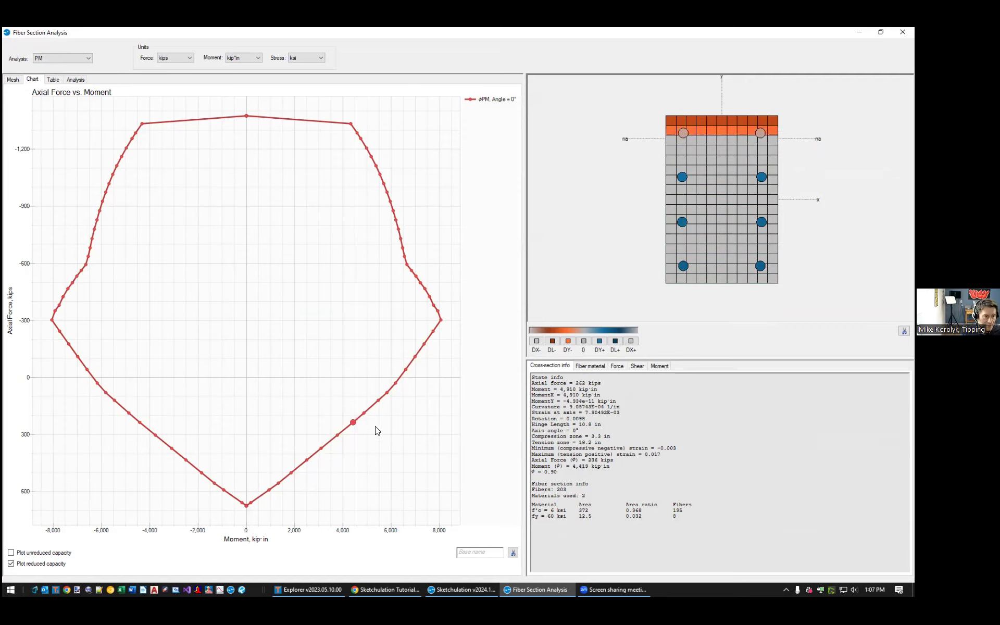
key("Up")
key("Up")
key("Up")
key("Up")
key("Up")
key("Up")
key("Up")
key("Up")
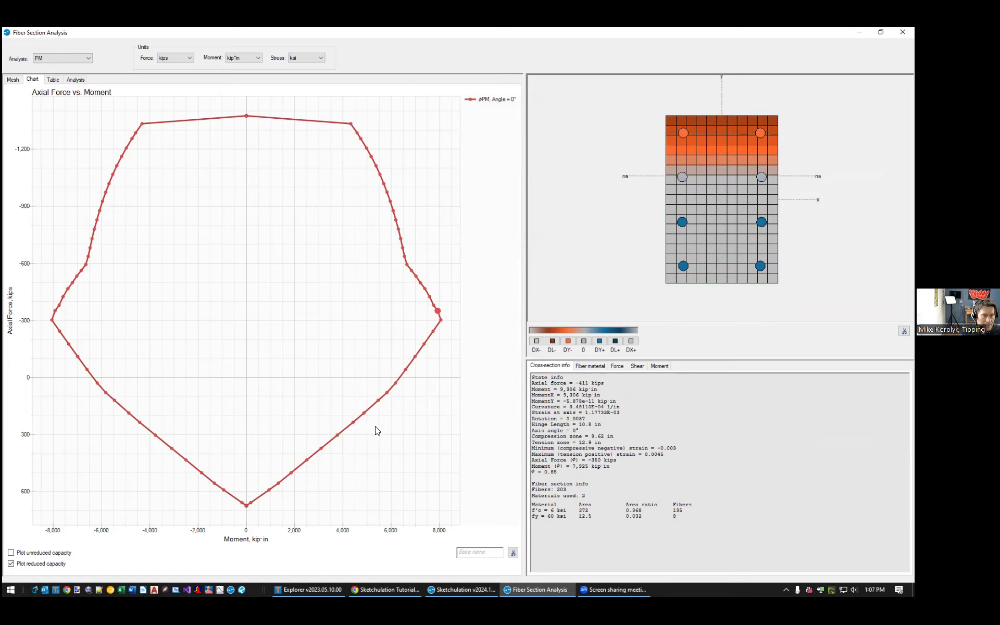
- Select a concrete fiber in the section's top row and follow its stress-strain state along the PM curve to the pure tension point
left_click(702, 123)
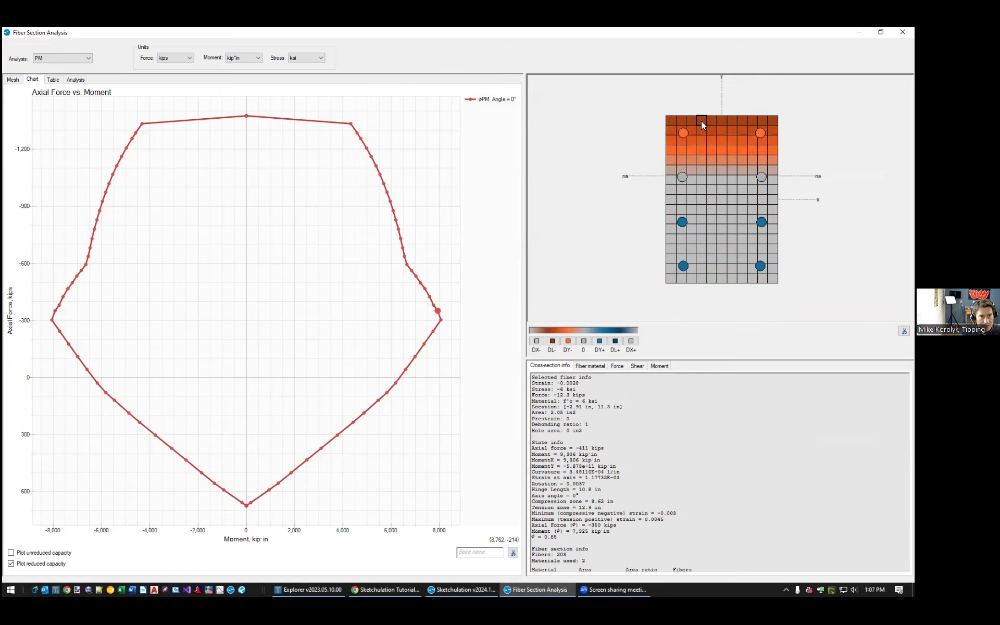
left_click(591, 366)
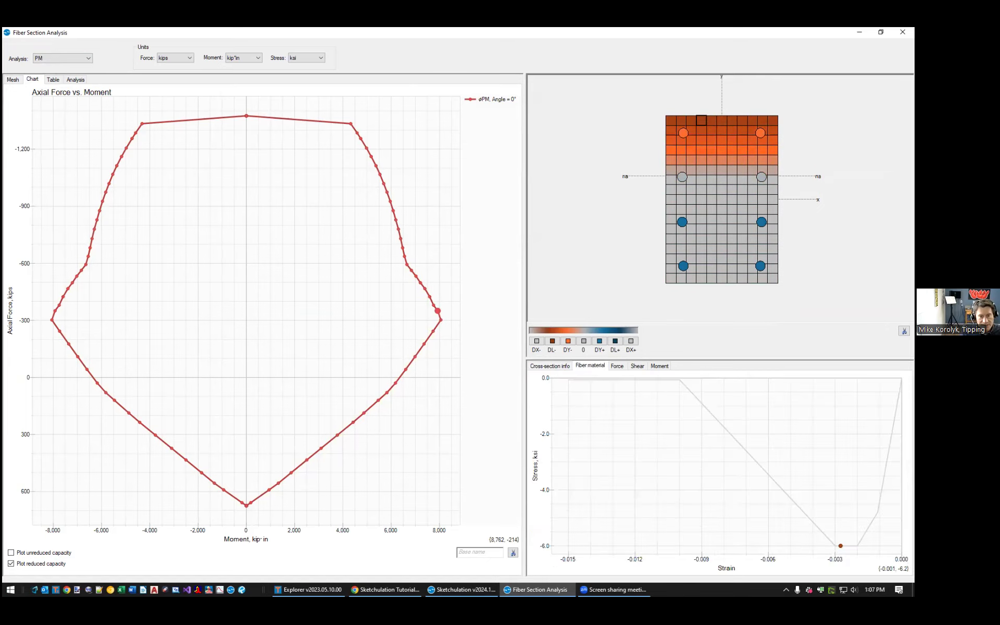
left_click(416, 358)
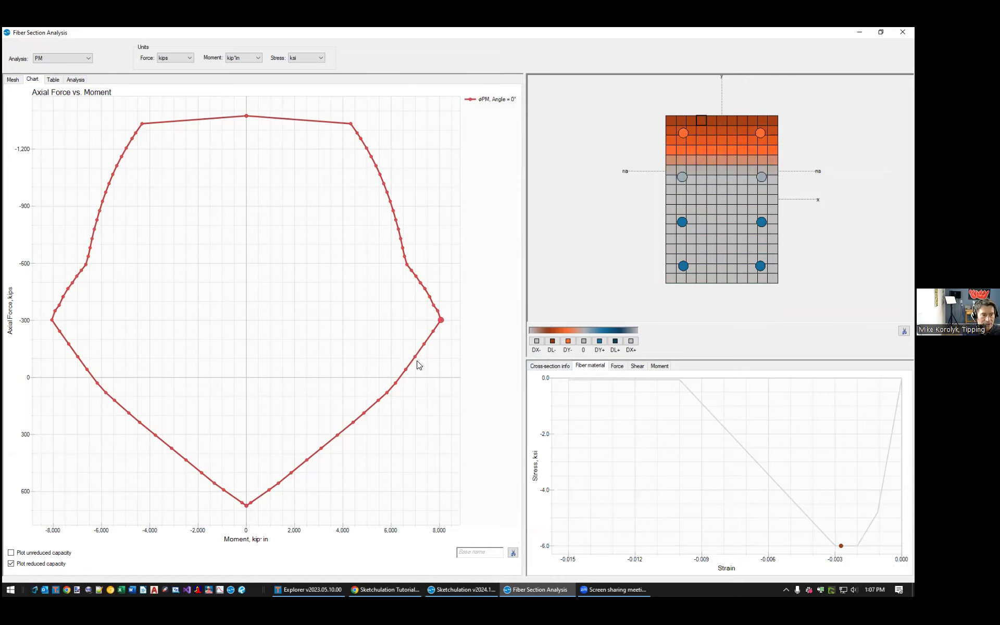
key("Down")
key("Down")
key("Down")
key("Down")
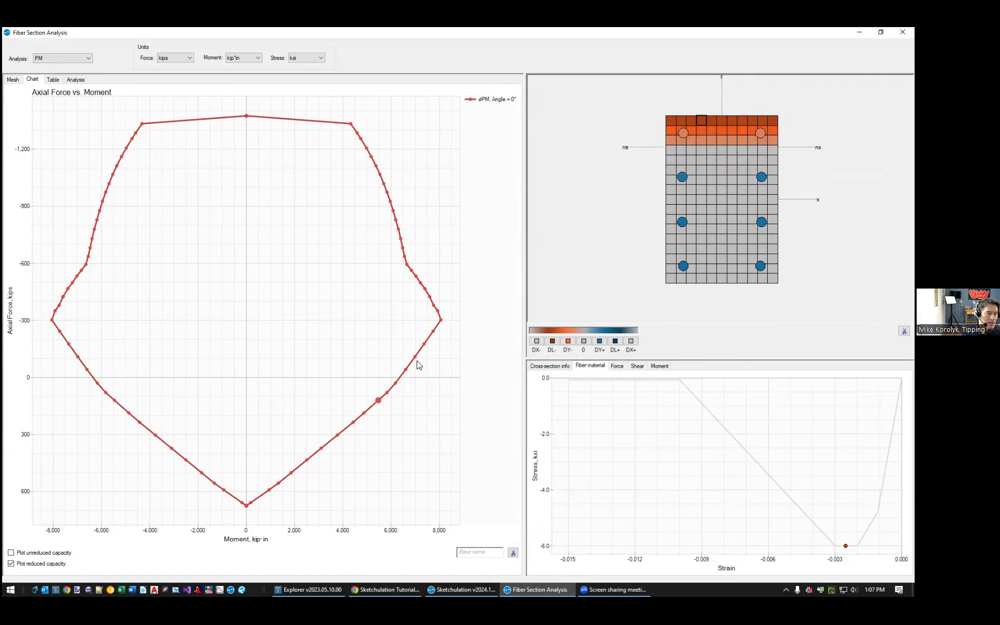
key("Down")
key("Down")
key("Down")
key("Down")
key("Down")
key("Down")
key("Down")
key("Down")
key("Down")
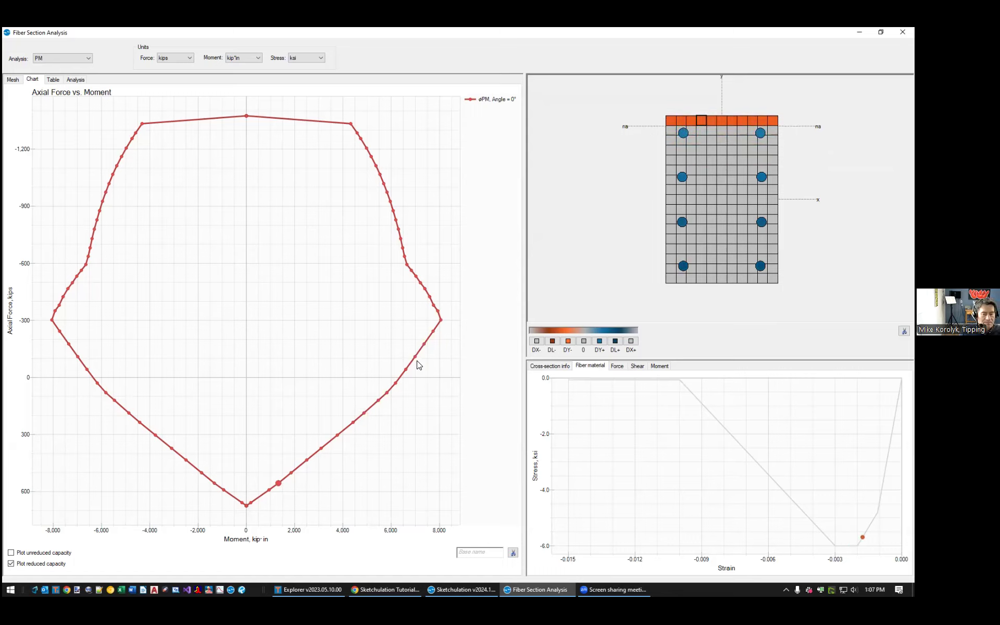
key("Down")
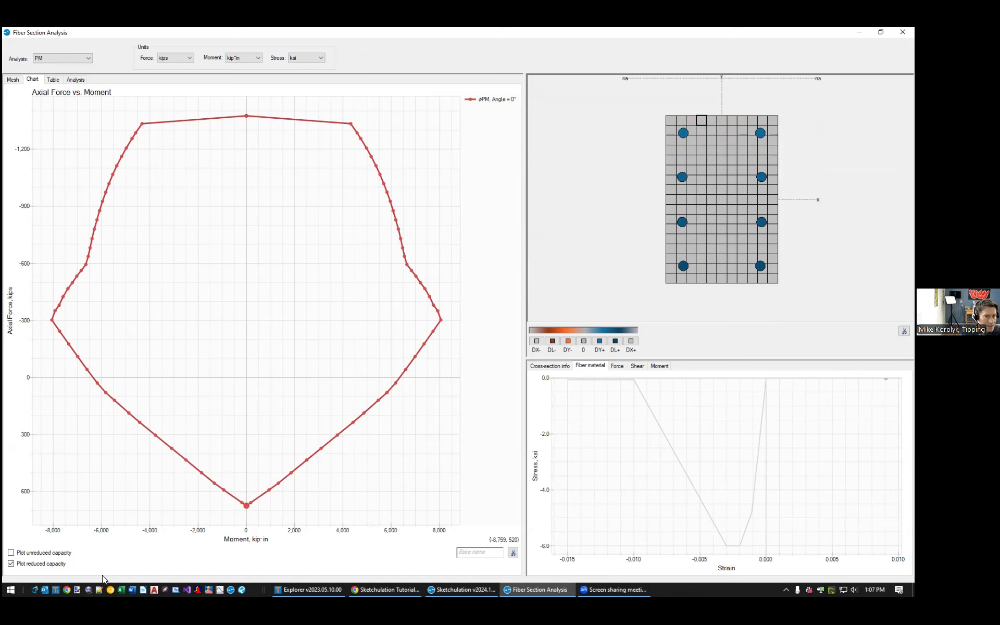
- Overlay the unreduced capacity curve, inspect a point on its positive-moment compression side, and hide the unreduced curve again
left_click(54, 554)
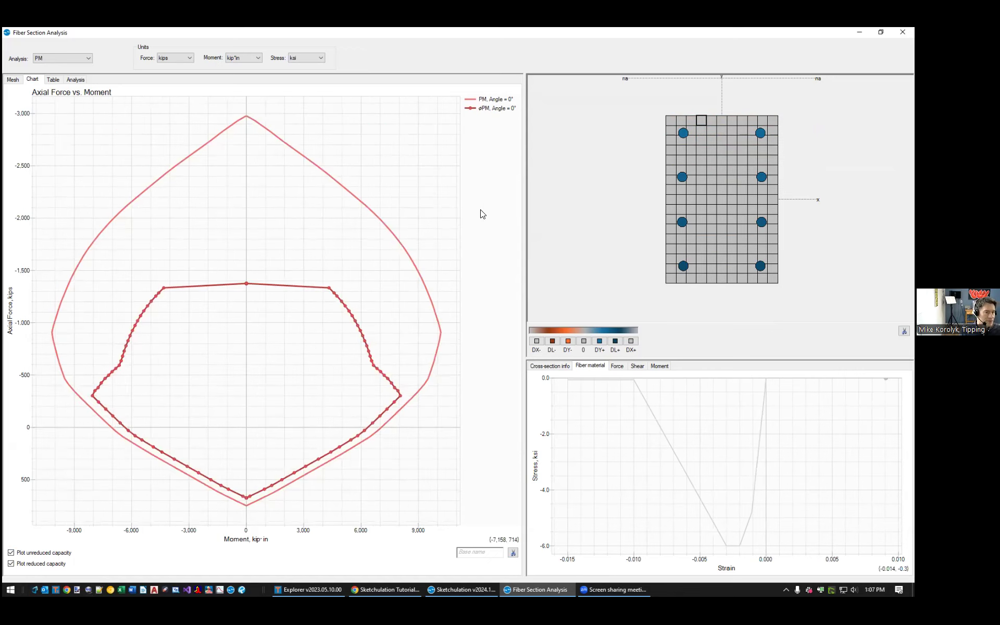
left_click(409, 256)
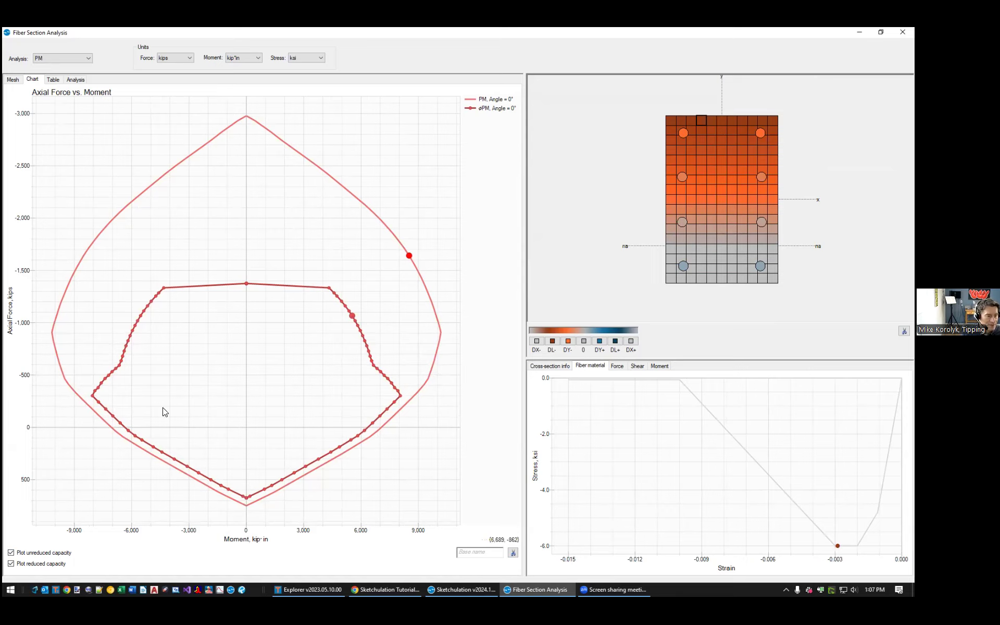
left_click(56, 556)
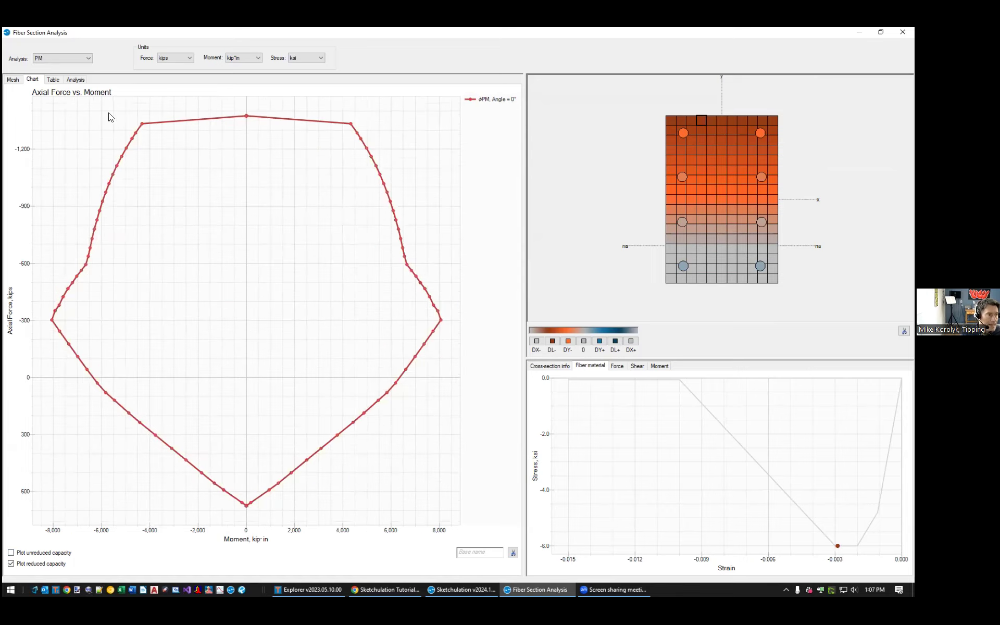
- Add moment axis angles of 45° and 90° to the PM analysis and rerun it
left_click(77, 79)
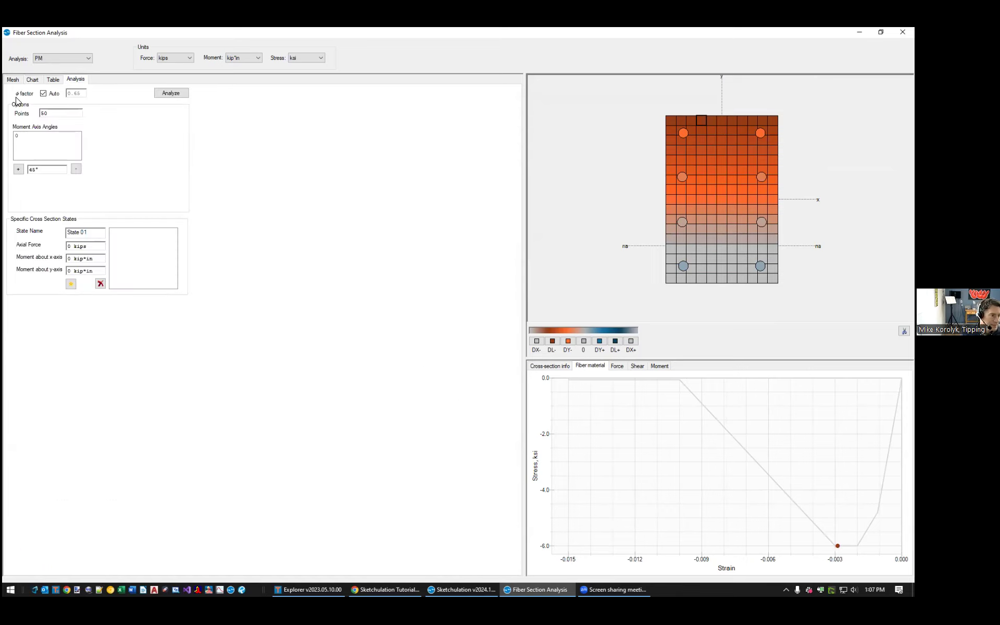
left_click(17, 136)
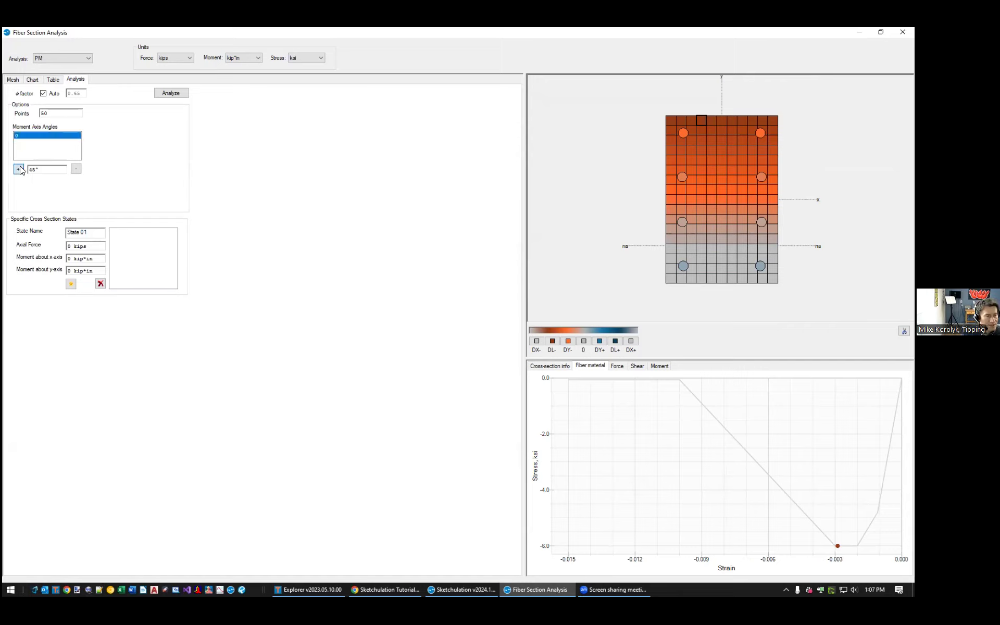
left_click_drag(41, 170, 23, 169)
left_click(19, 168)
left_click(169, 94)
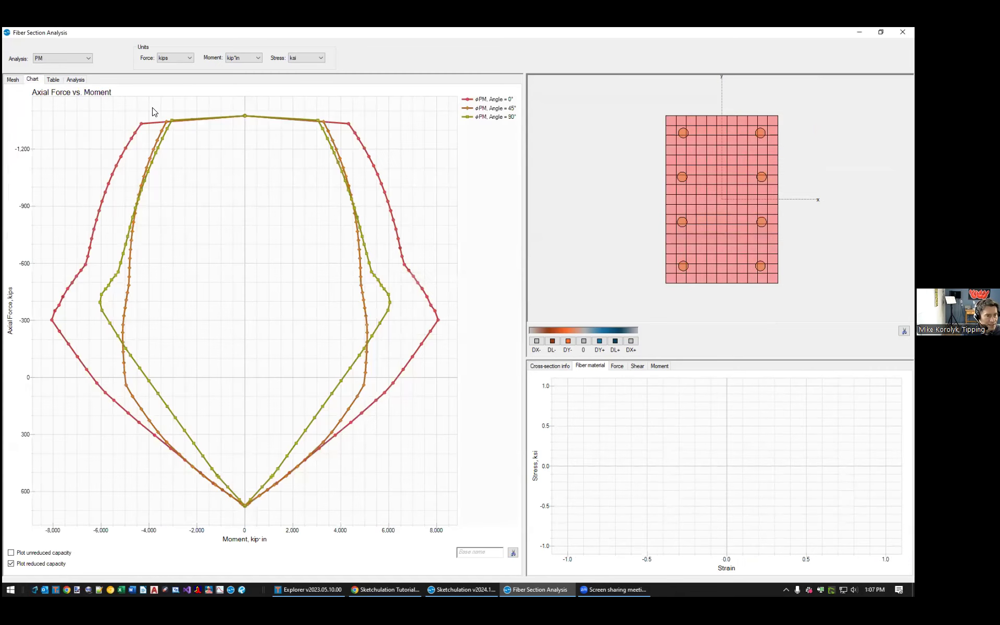
- Step through the points of the 45° capacity curve and examine the section's strain distribution, including at a point on the 90° curve
left_click(364, 386)
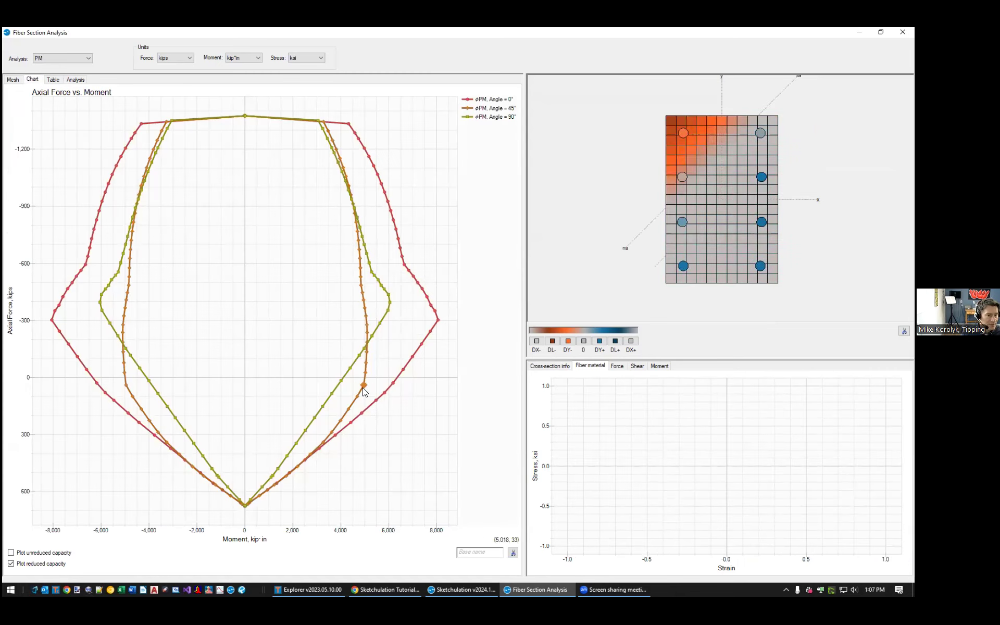
key("Down")
key("Down")
key("Up")
key("Up")
key("Up")
key("Up")
key("Up")
key("Up")
key("Up")
key("Up")
key("Up")
key("Up")
key("Up")
key("Up")
key("Up")
key("Up")
key("Up")
key("Up")
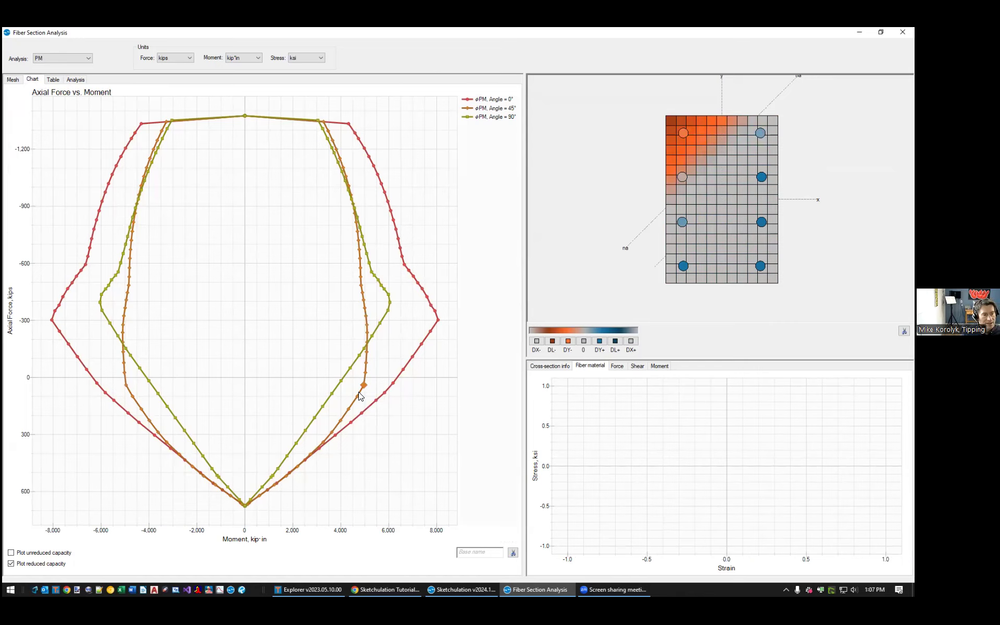
key("Up")
key("Up")
key("Up")
key("Up")
key("Up")
key("Up")
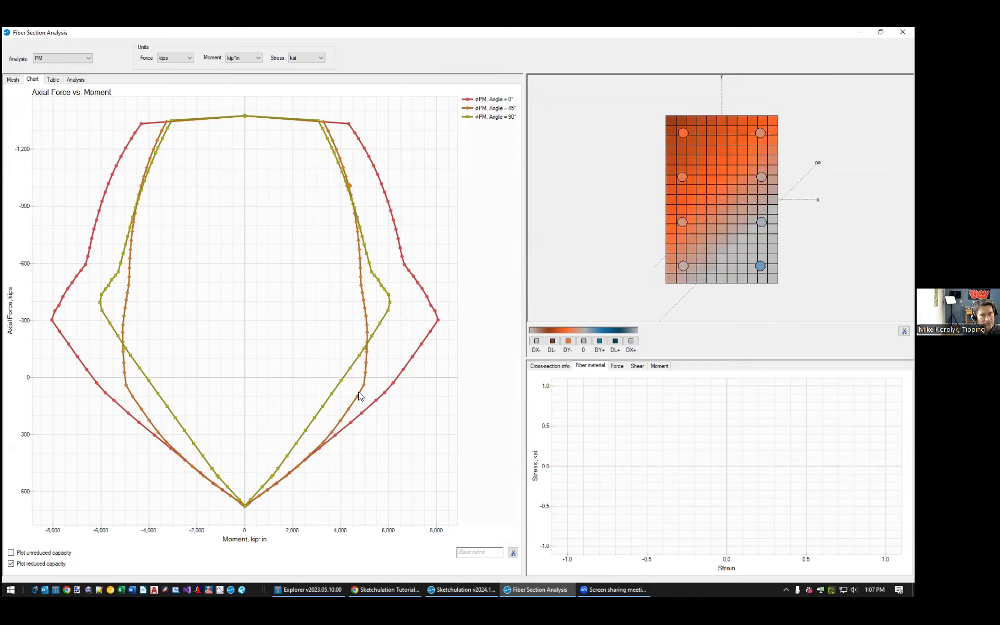
left_click(388, 314)
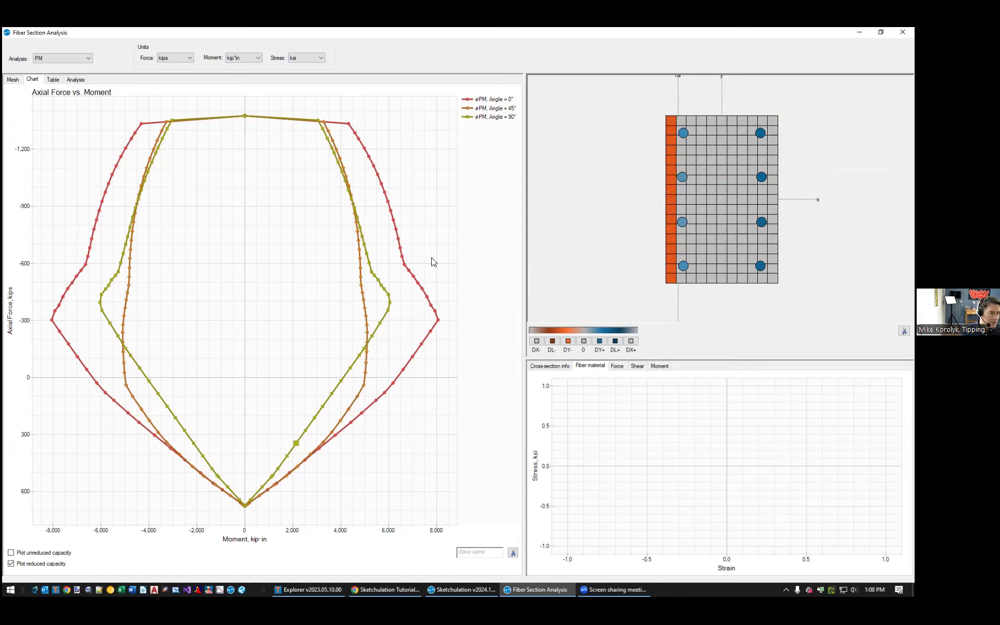
- Display the fiber section's mesh settings and close the Fiber Section Analysis window
left_click(13, 79)
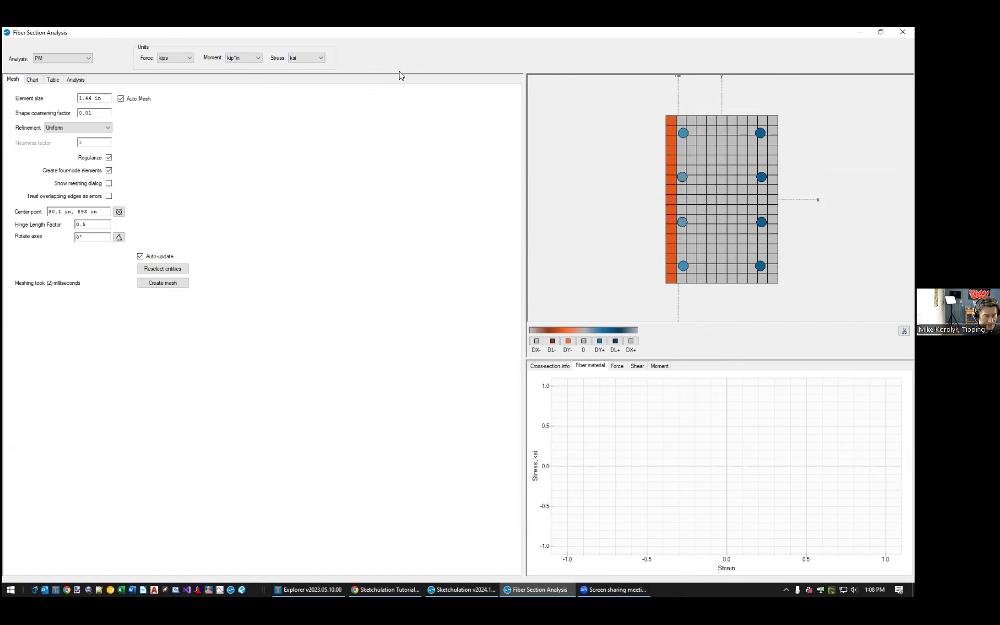
key("super+Down")
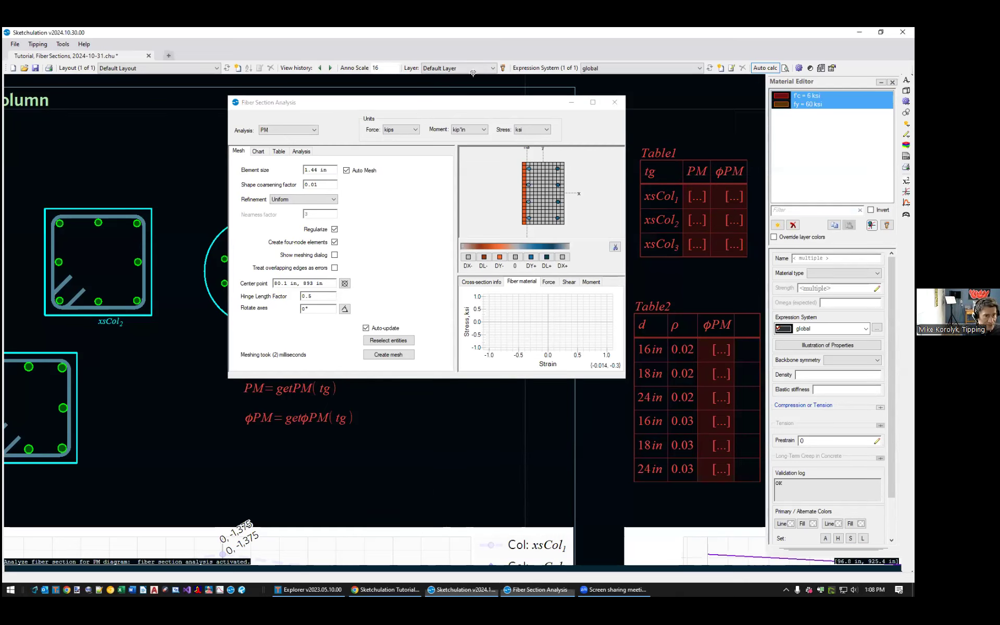
left_click_drag(465, 125, 432, 127)
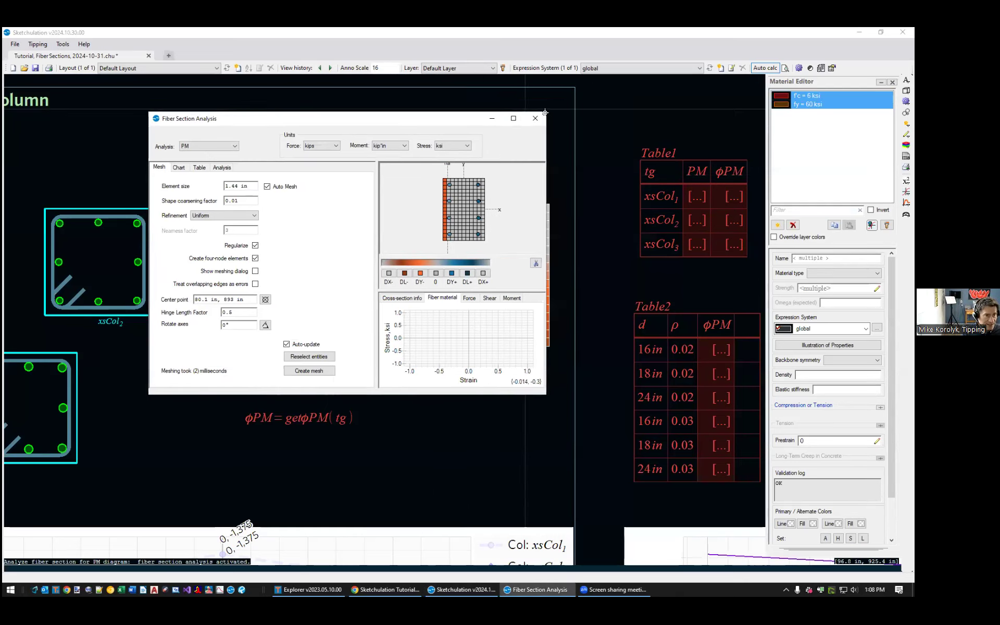
left_click(537, 115)
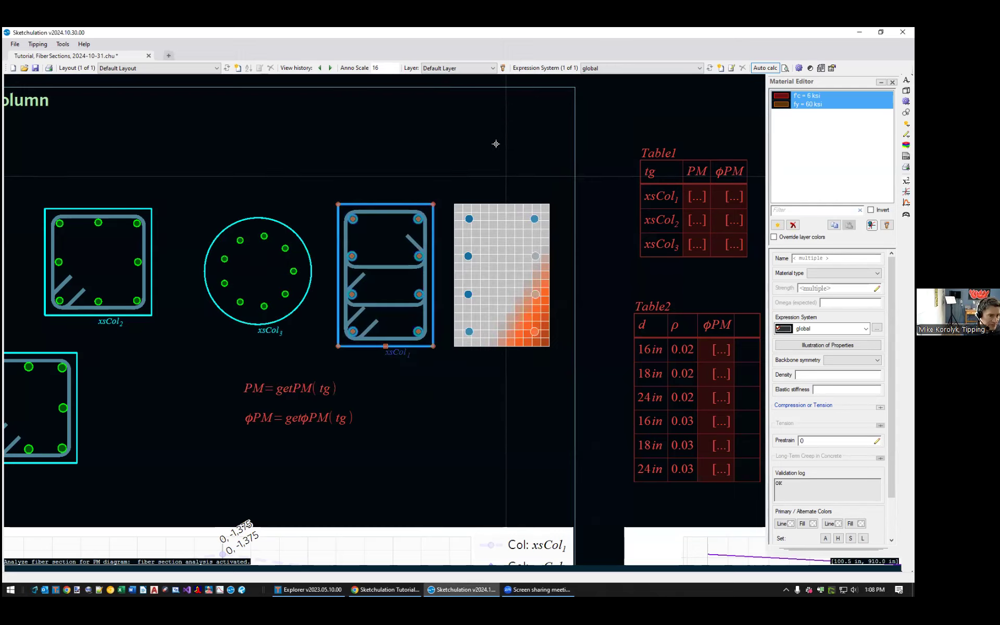
- Examine the Auto Tag numbering options for the selected column sections, cancel without applying tags, and clear the selection
scroll(462, 308, "down", 2)
scroll(556, 286, "up", 3)
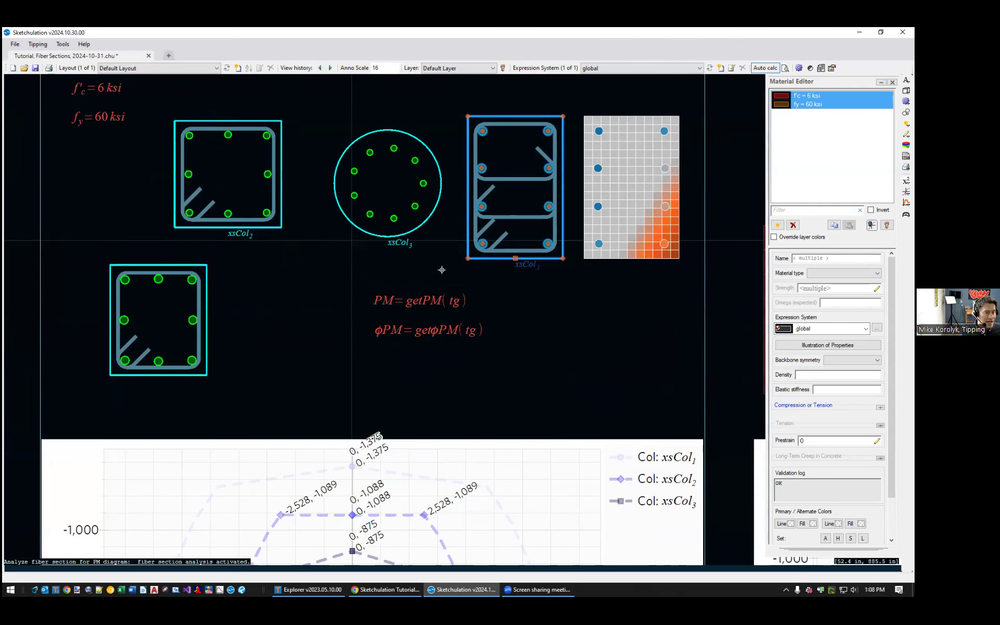
scroll(537, 225, "down", 2)
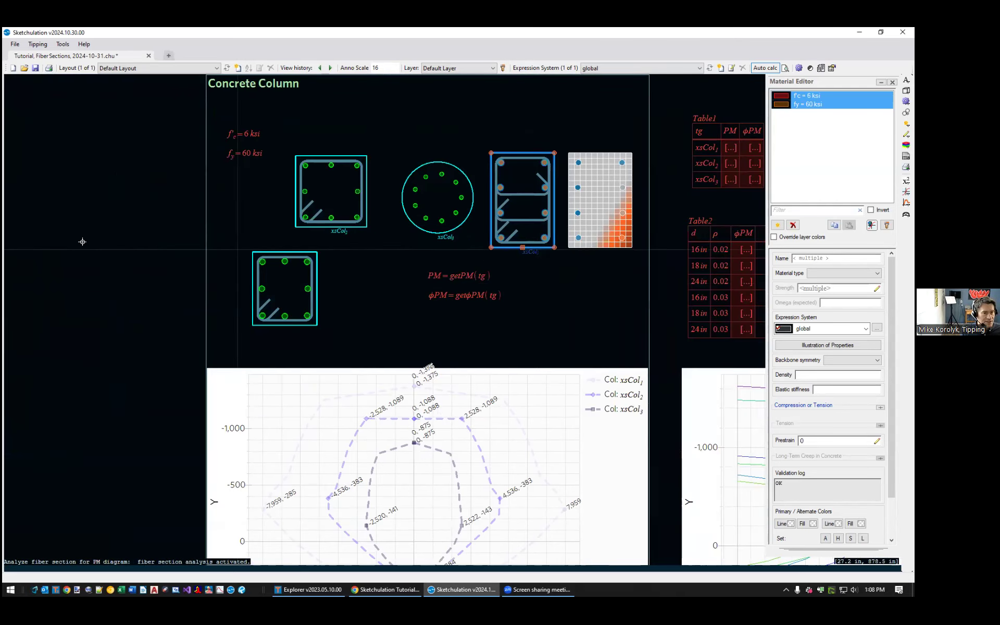
middle_click_drag(350, 222, 311, 295)
scroll(412, 259, "up", 1)
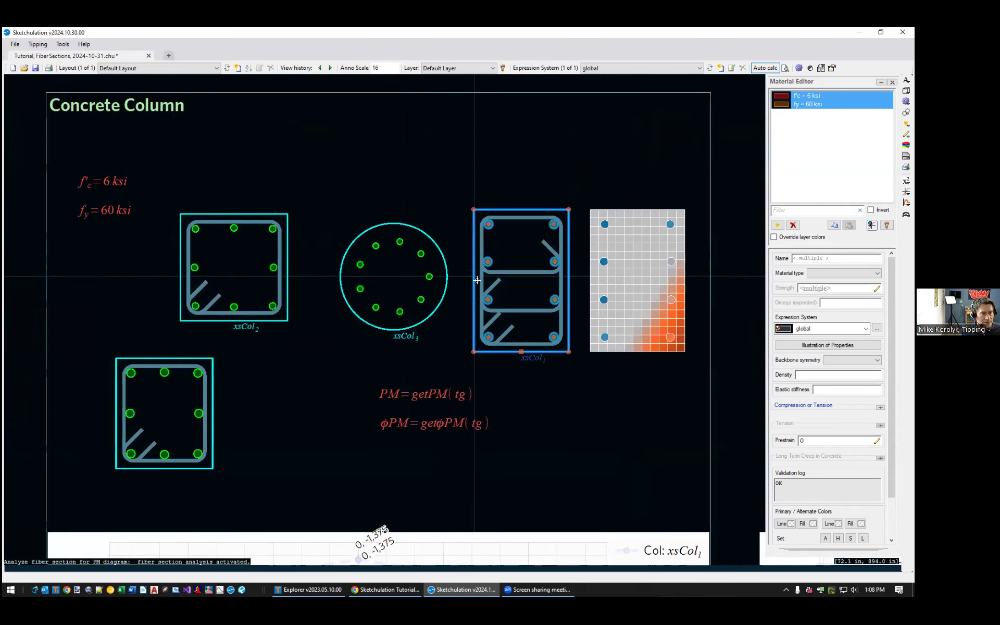
scroll(648, 322, "down", 1)
middle_click_drag(490, 279, 290, 208)
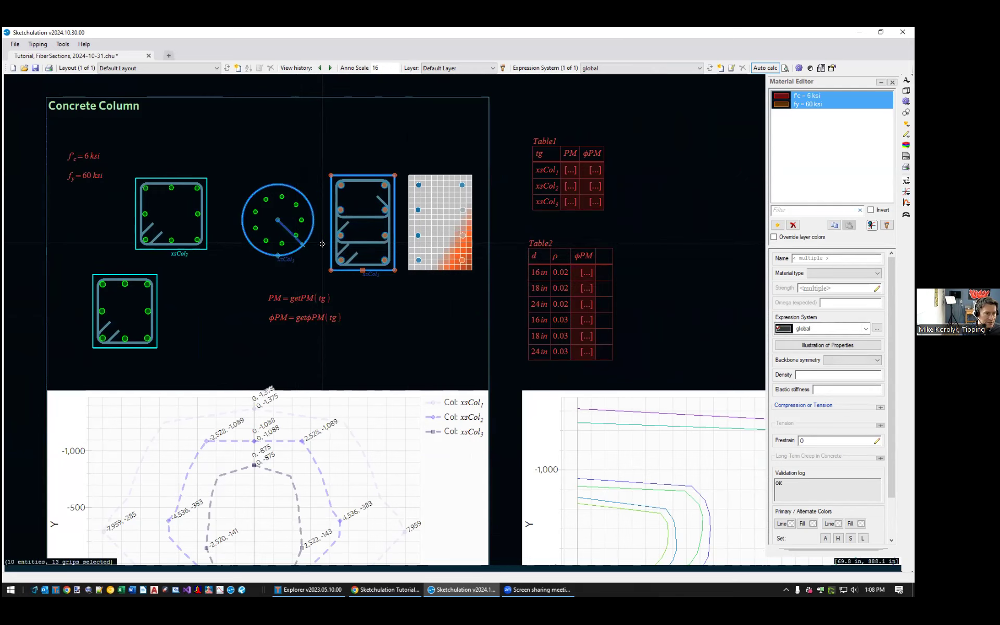
scroll(325, 243, "up", 1)
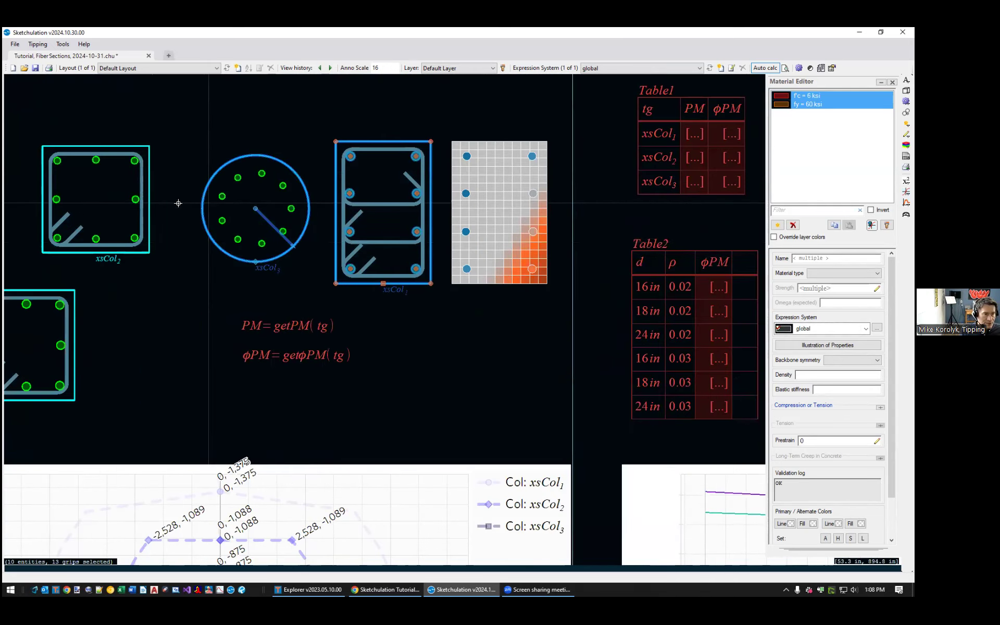
middle_click_drag(205, 222, 320, 299)
left_click(264, 320)
type("aut")
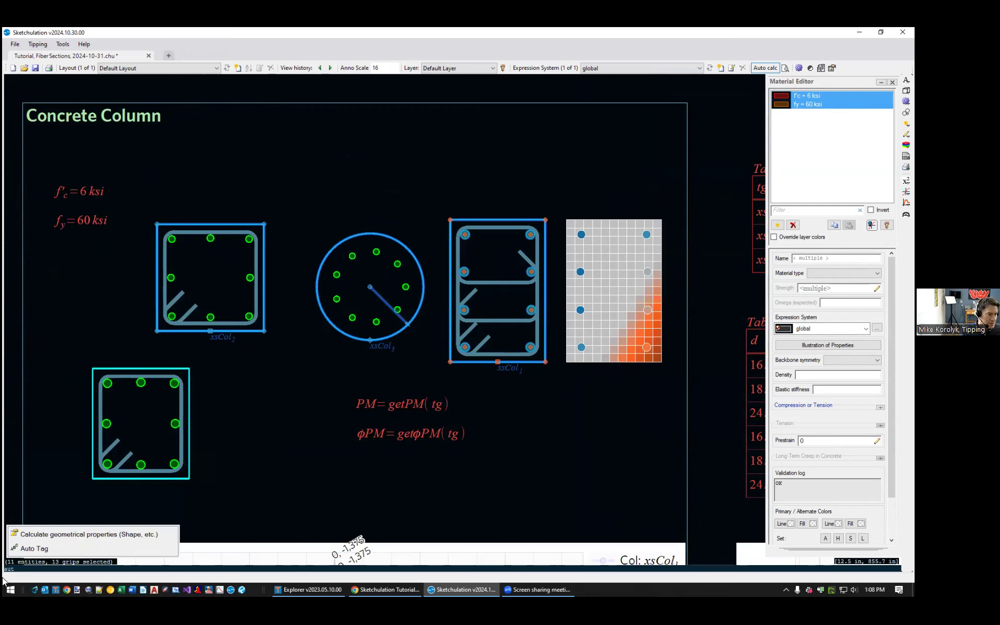
left_click(51, 551)
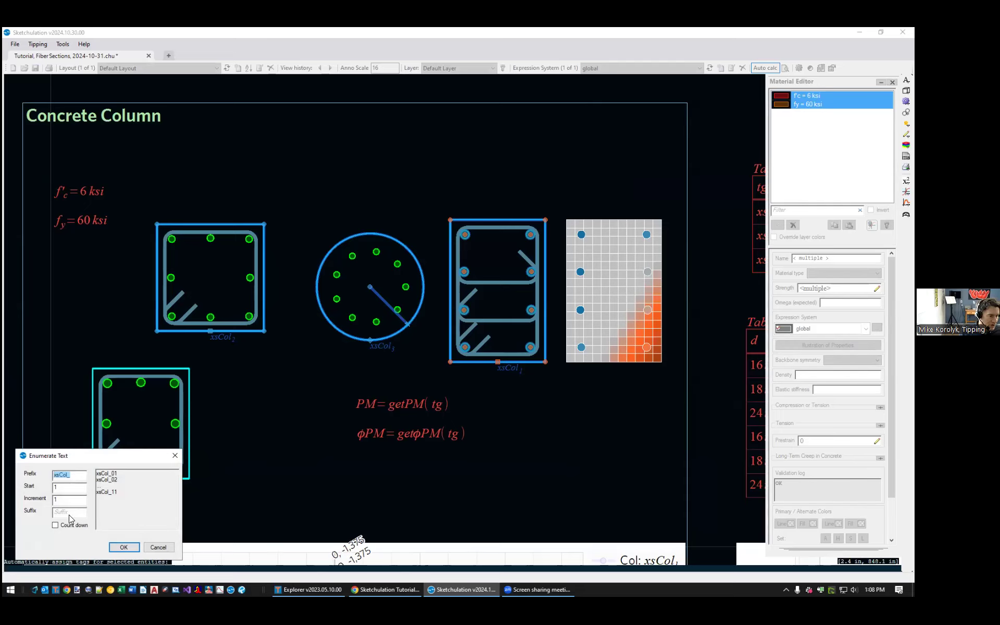
left_click(160, 550)
middle_click_drag(535, 379, 460, 222)
key("Escape")
- Open Table1 for editing and examine its tg column header and the three column section tags below it
scroll(560, 352, "down", 2)
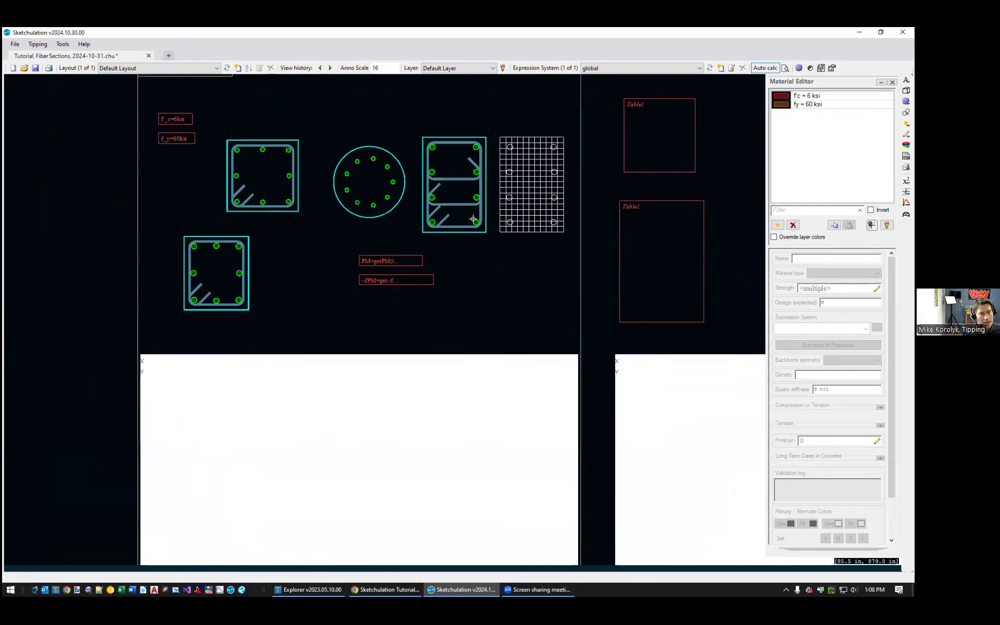
scroll(418, 255, "up", 2)
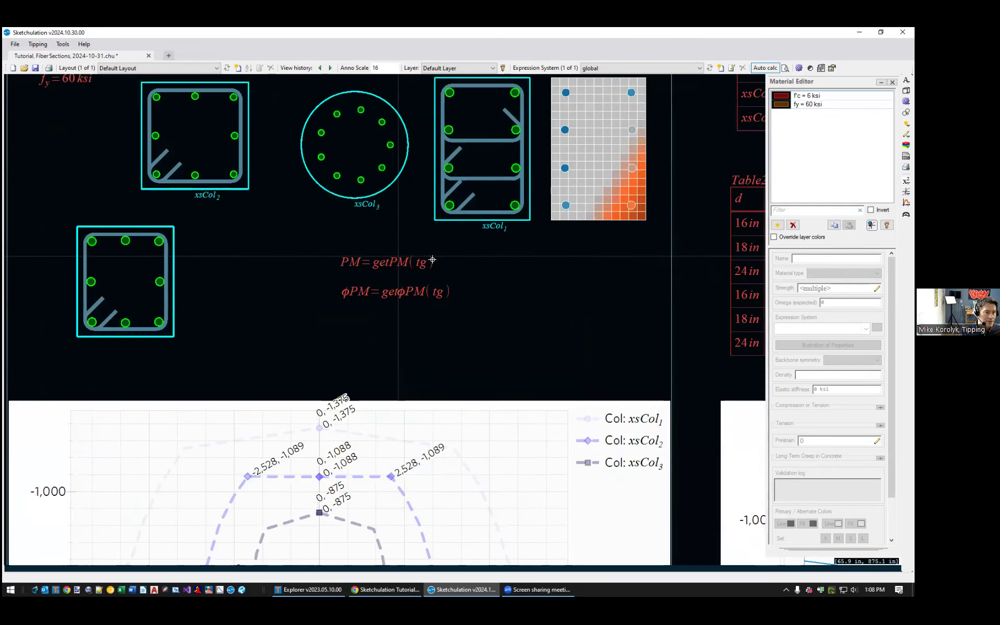
middle_click_drag(432, 262, 362, 292)
middle_click_drag(610, 196, 362, 277)
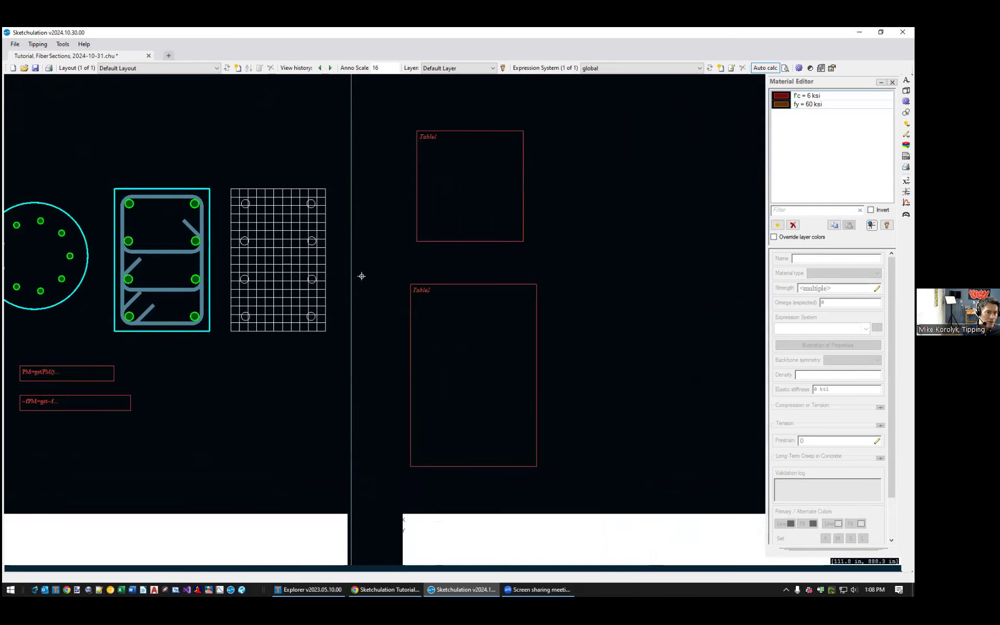
middle_click_drag(491, 191, 434, 241)
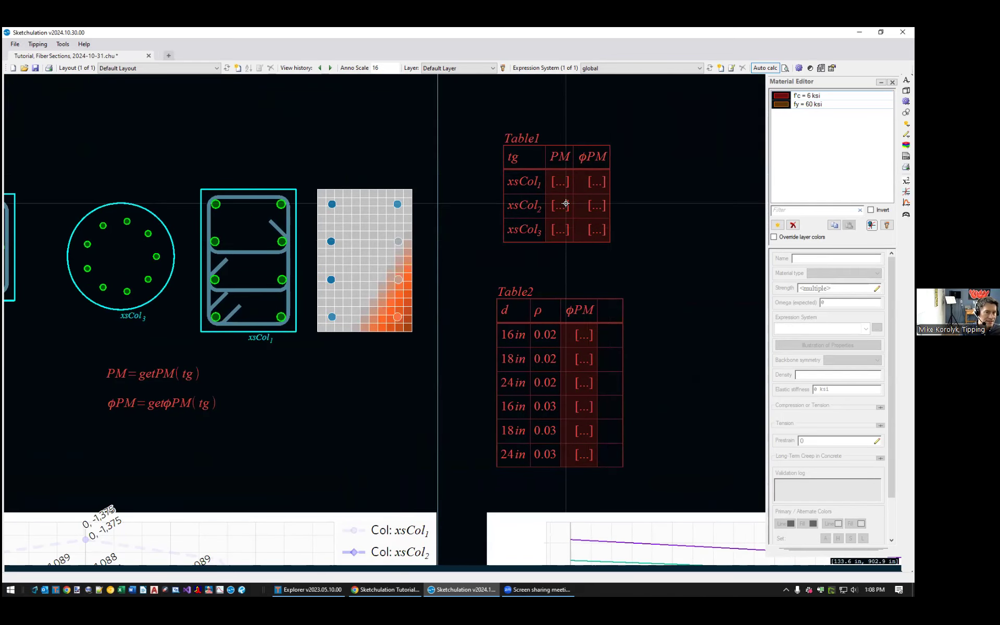
left_click(564, 180)
double_click(564, 180)
left_click(536, 181)
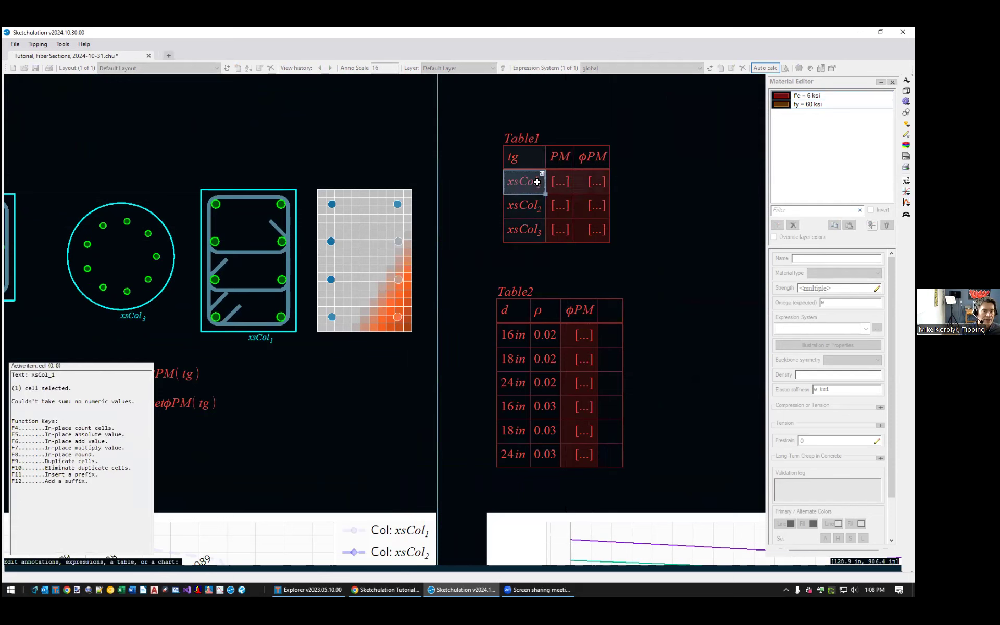
left_click(520, 162)
middle_click_drag(525, 186, 594, 169)
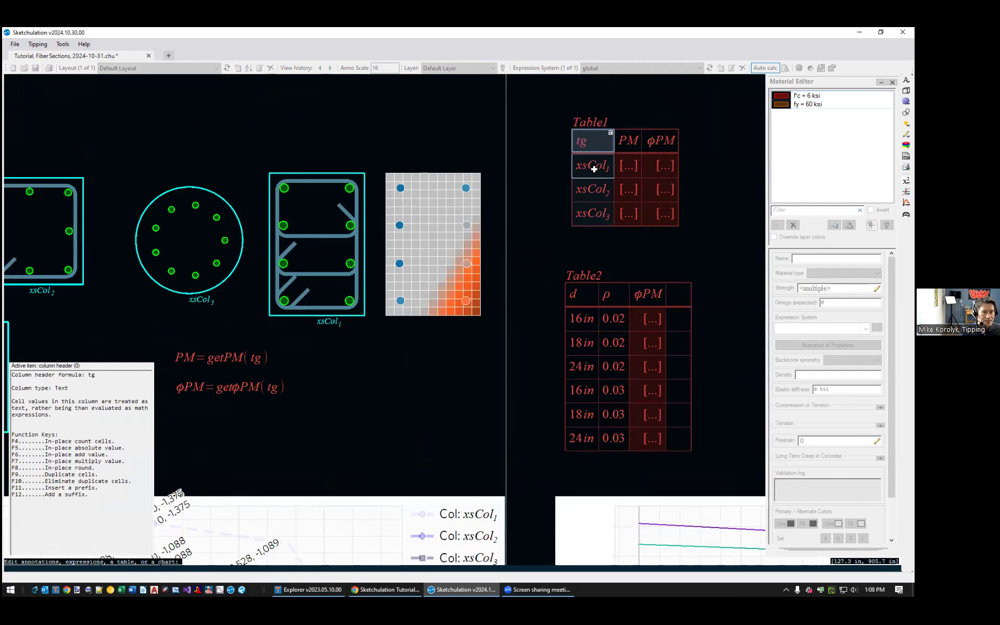
left_click_drag(599, 163, 583, 217)
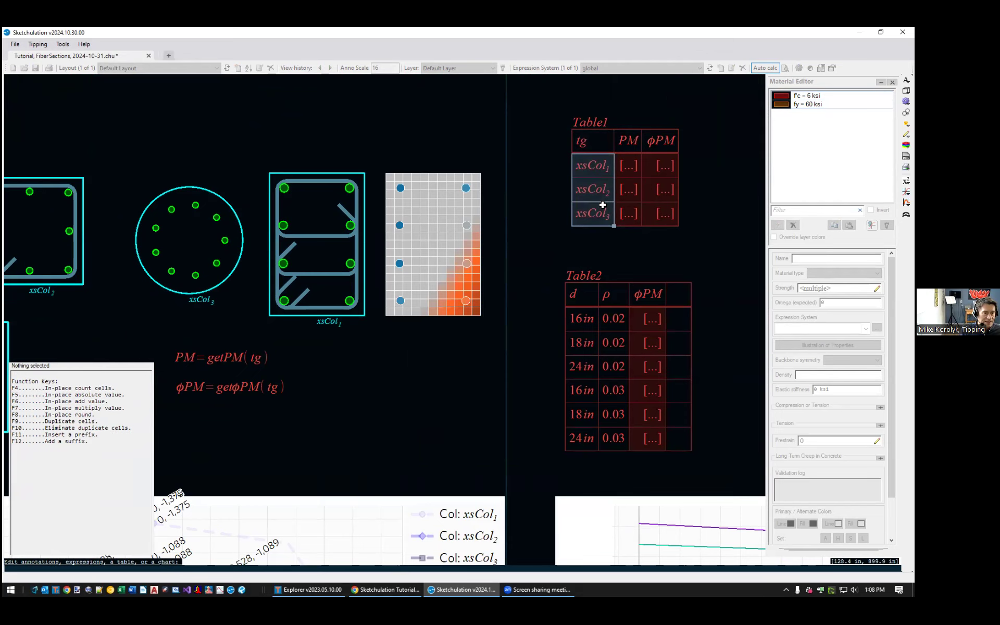
- Examine the cells and header formula of Table1's PM column
scroll(632, 157, "up", 2)
middle_click_drag(632, 157, 516, 193)
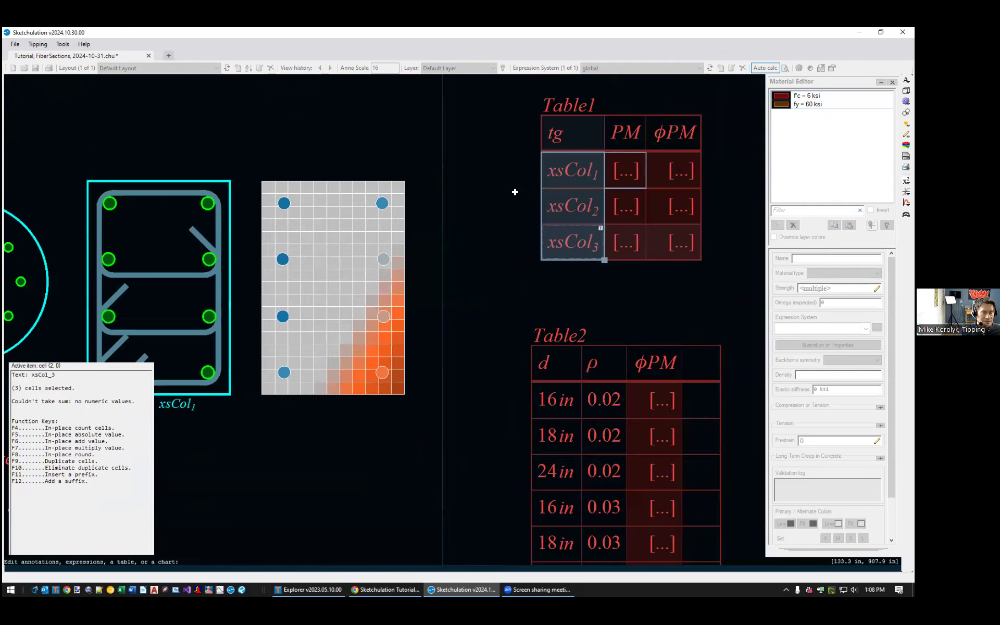
left_click(516, 219)
left_click(520, 250)
left_click(522, 286)
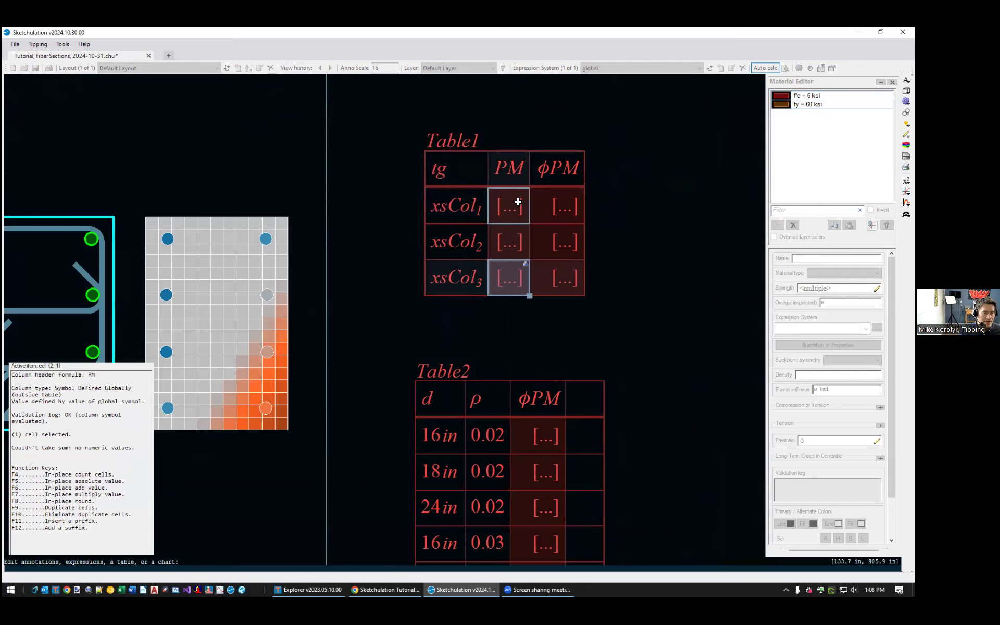
double_click(517, 174)
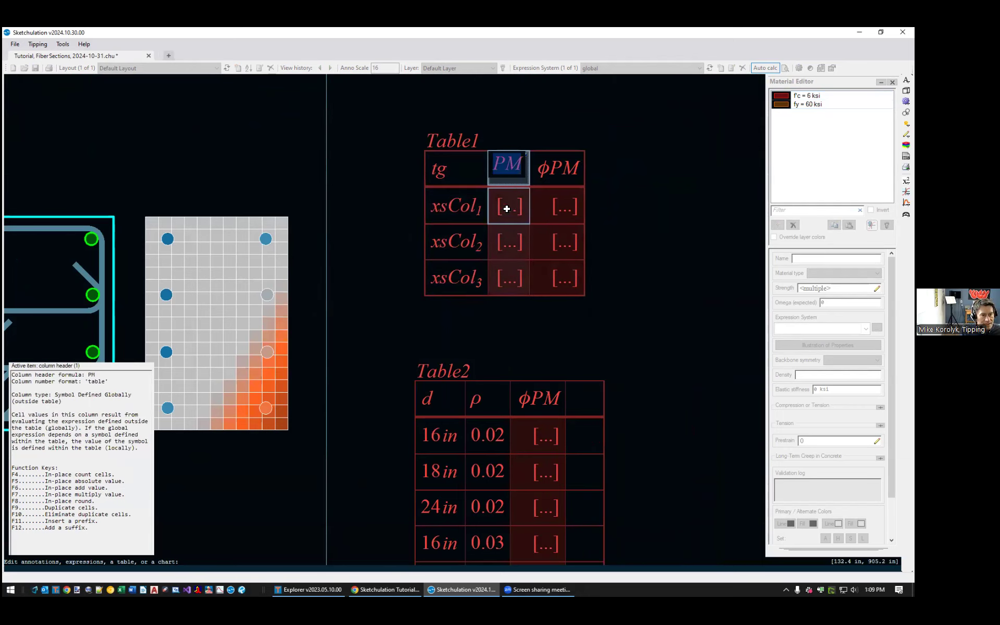
- Leave the table and examine the global expression PM = getPM(tg) below the column sections
scroll(509, 197, "down", 3)
middle_click_drag(530, 167, 564, 116)
scroll(549, 148, "down", 2)
scroll(334, 231, "up", 2)
middle_click_drag(333, 231, 248, 328)
scroll(266, 242, "up", 2)
left_click(266, 241)
scroll(265, 248, "up", 3)
scroll(231, 326, "up", 2)
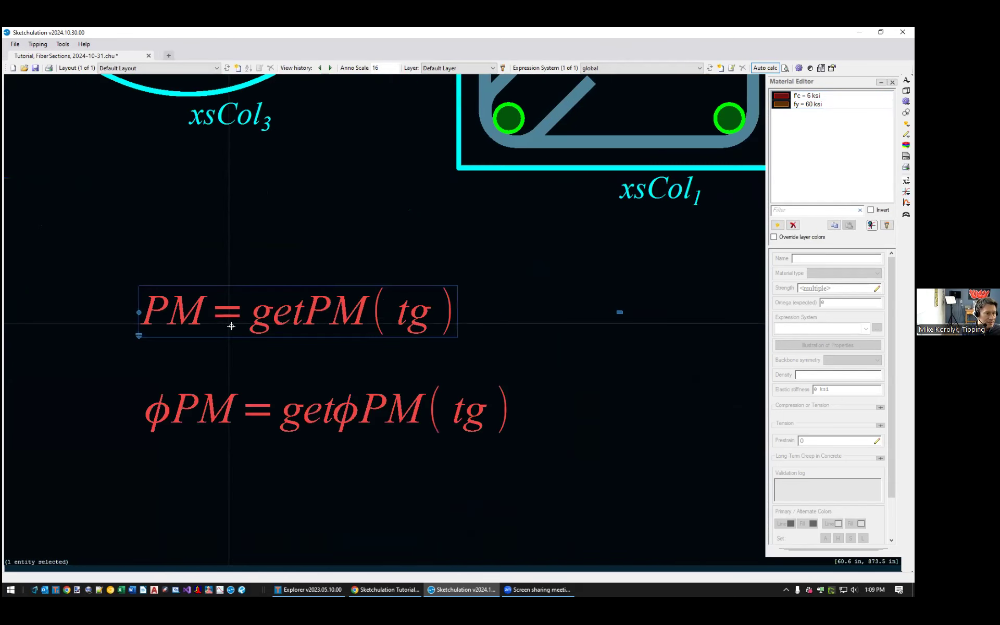
scroll(235, 318, "down", 2)
scroll(245, 283, "up", 2)
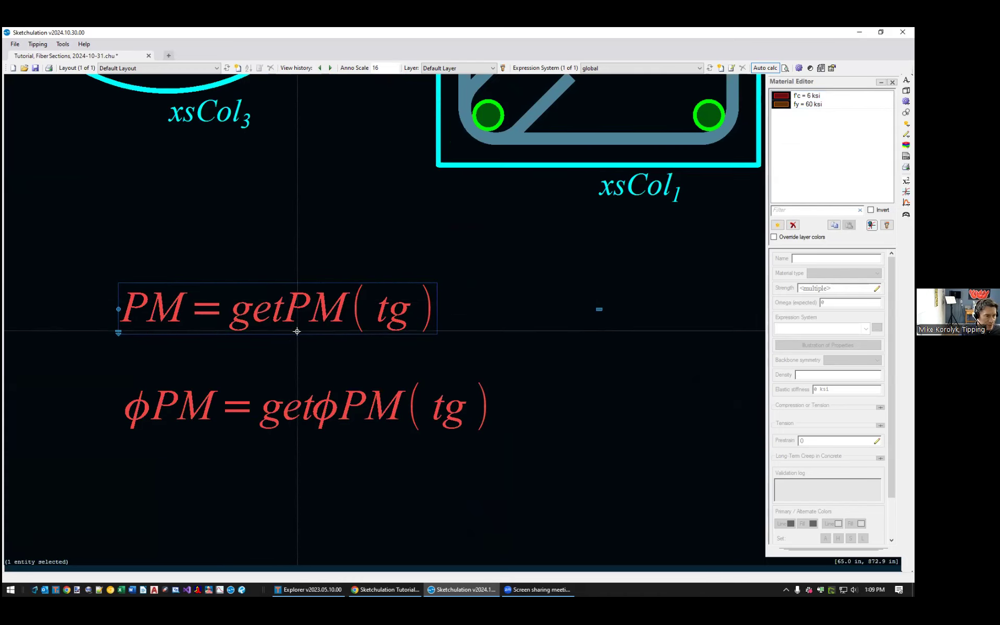
- Reopen Table1 and inspect how the PM header and the xsCol1 row's PM cell relate to the tg column
scroll(298, 330, "down", 3)
scroll(292, 318, "down", 2)
middle_click_drag(328, 299, 85, 395)
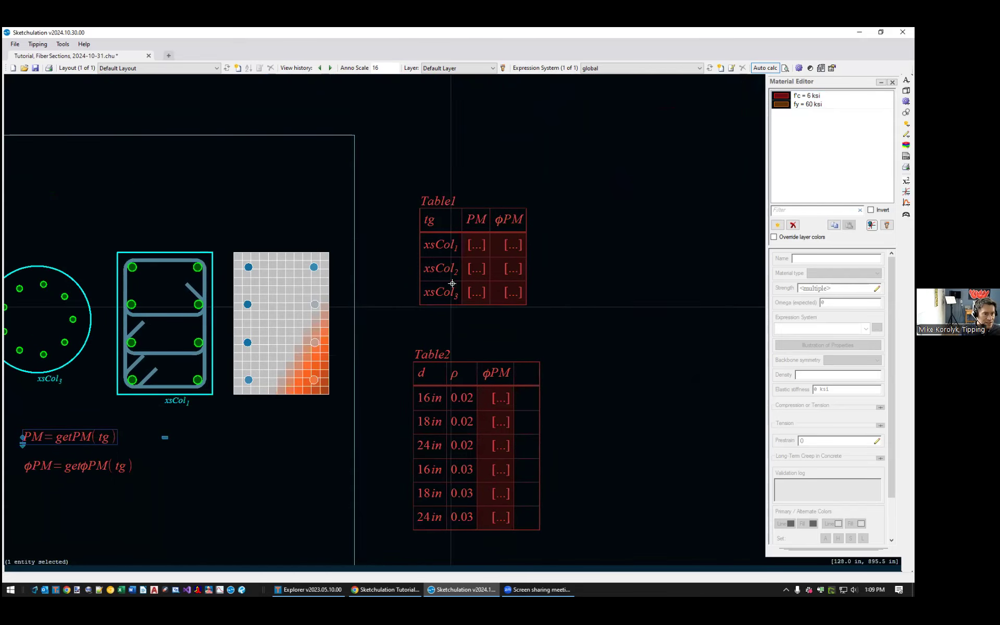
scroll(469, 261, "up", 2)
left_click(462, 260)
double_click(462, 261)
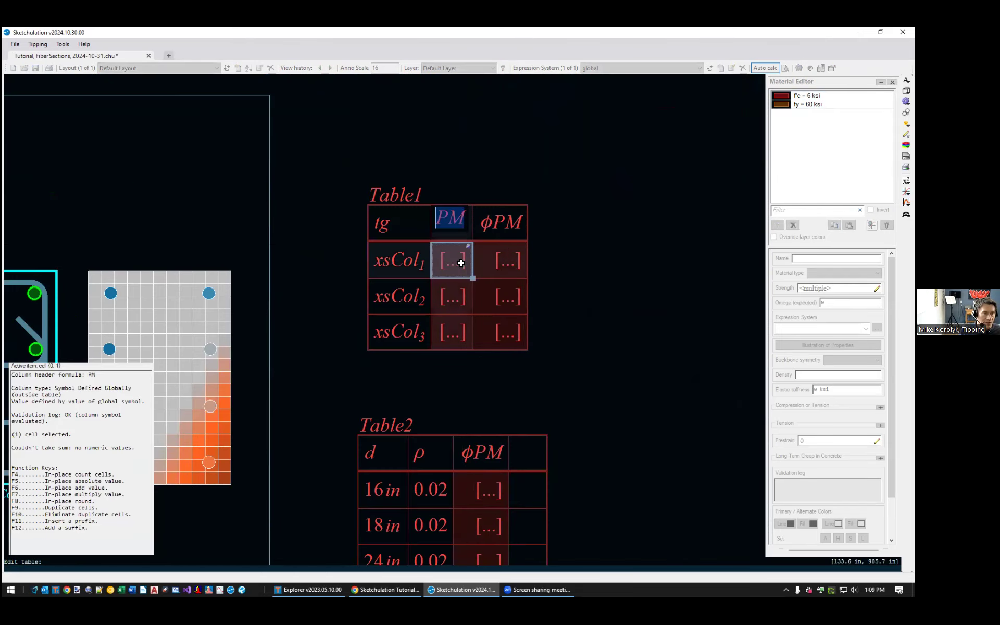
left_click(466, 222)
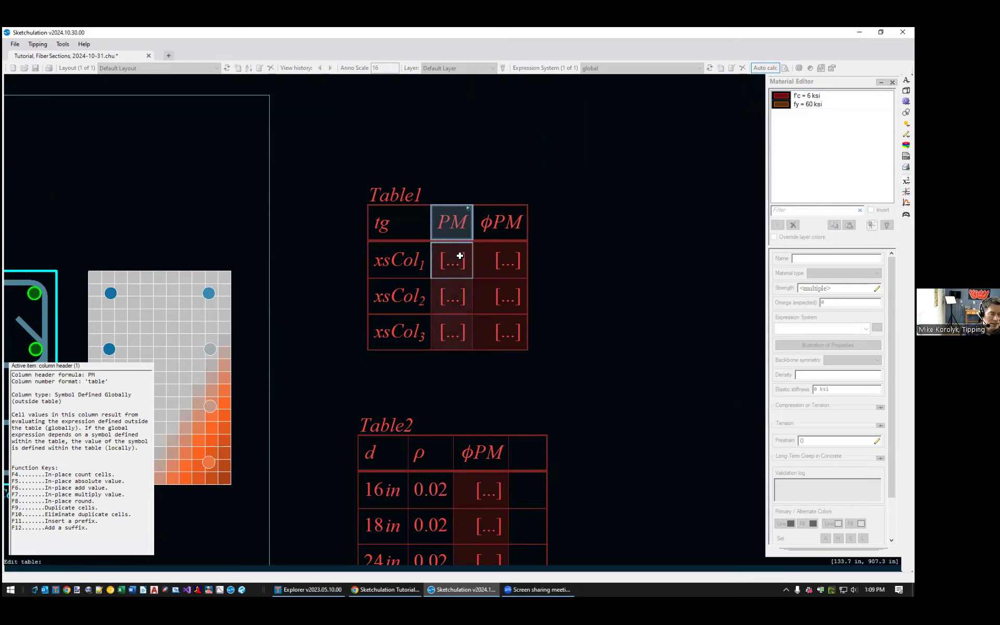
left_click(401, 225)
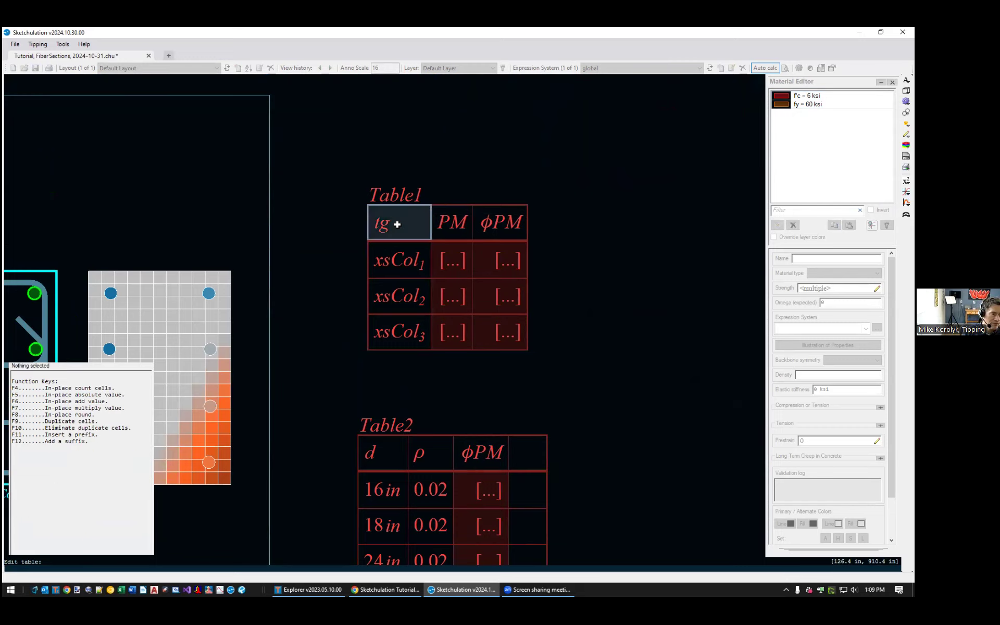
left_click(453, 260)
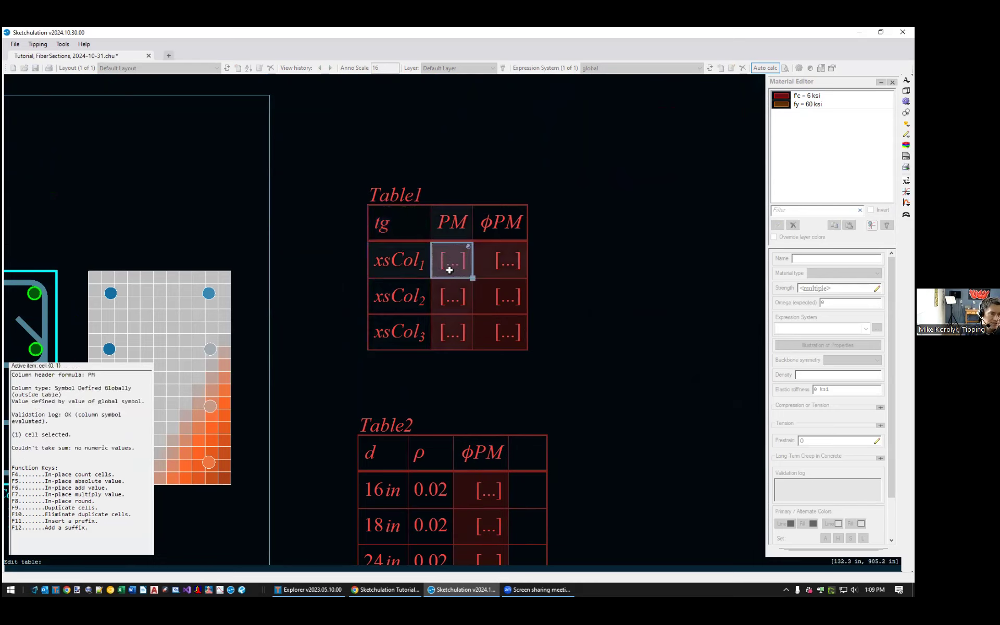
- Inspect the PM cells of xsCol2 and xsCol3, the φPM cells, and the φPM column header in Table1
left_click(453, 292)
left_click(453, 330)
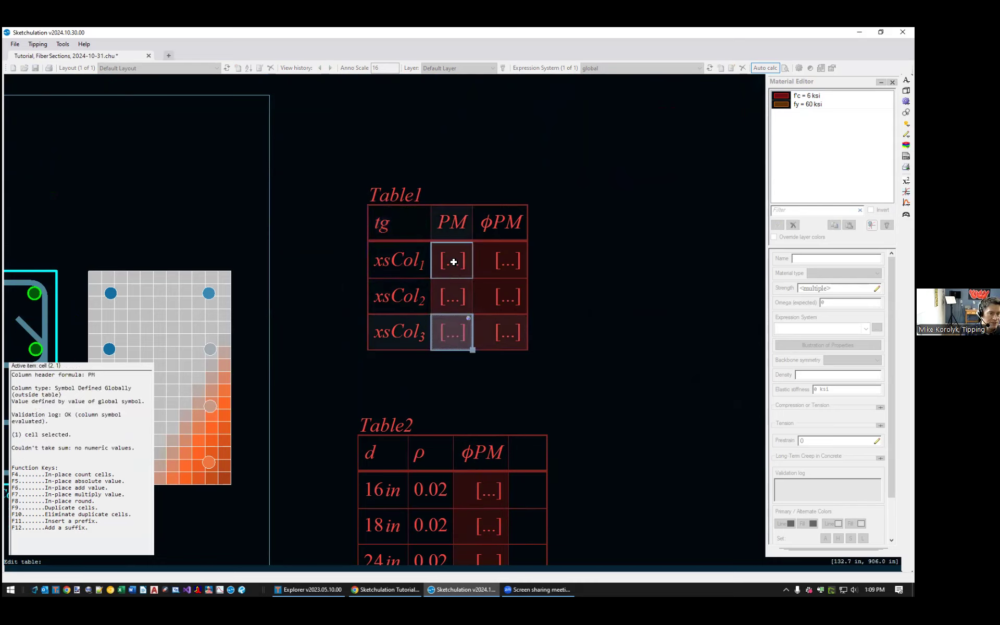
left_click(454, 262, "shift")
left_click_drag(512, 268, 511, 327)
left_click(499, 229)
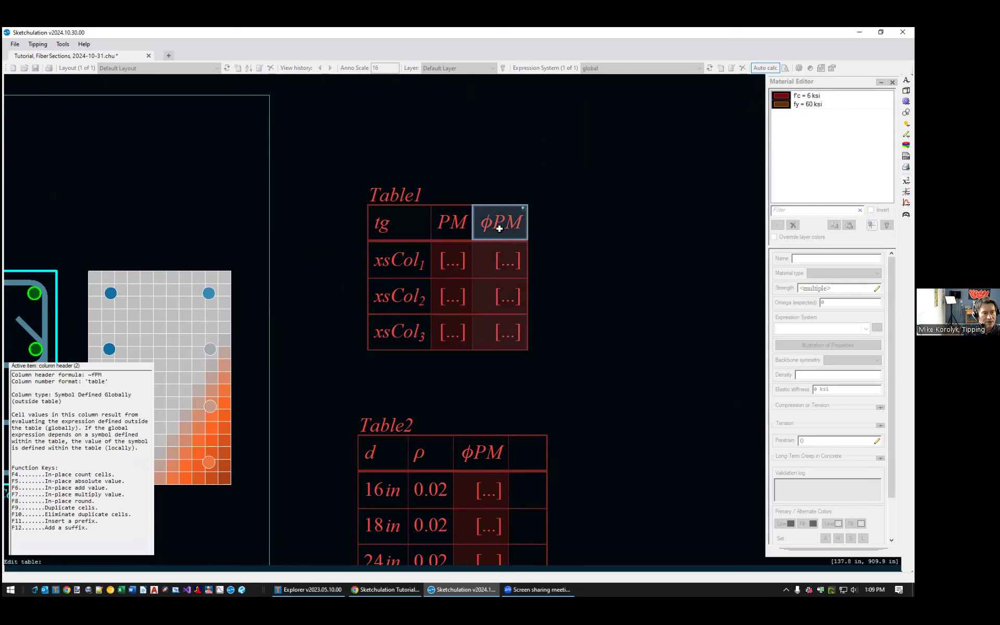
- Leave the table and examine the global expression φPM = getφPM(tg) below the column sections
scroll(431, 351, "down", 2)
middle_click_drag(436, 348, 668, 281)
scroll(459, 344, "up", 3)
key("Escape")
left_click(430, 327)
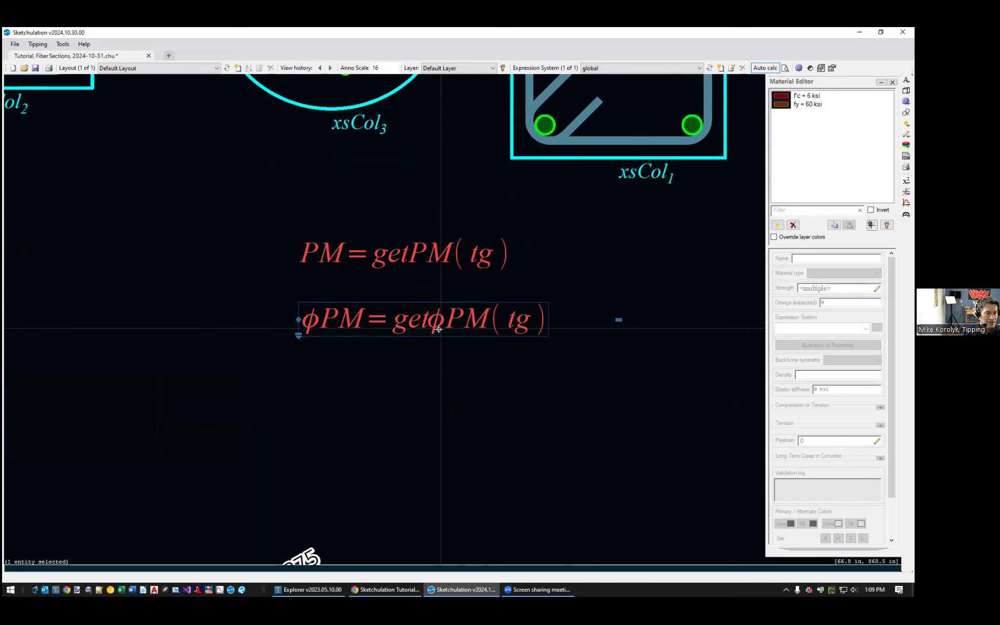
scroll(452, 336, "down", 3)
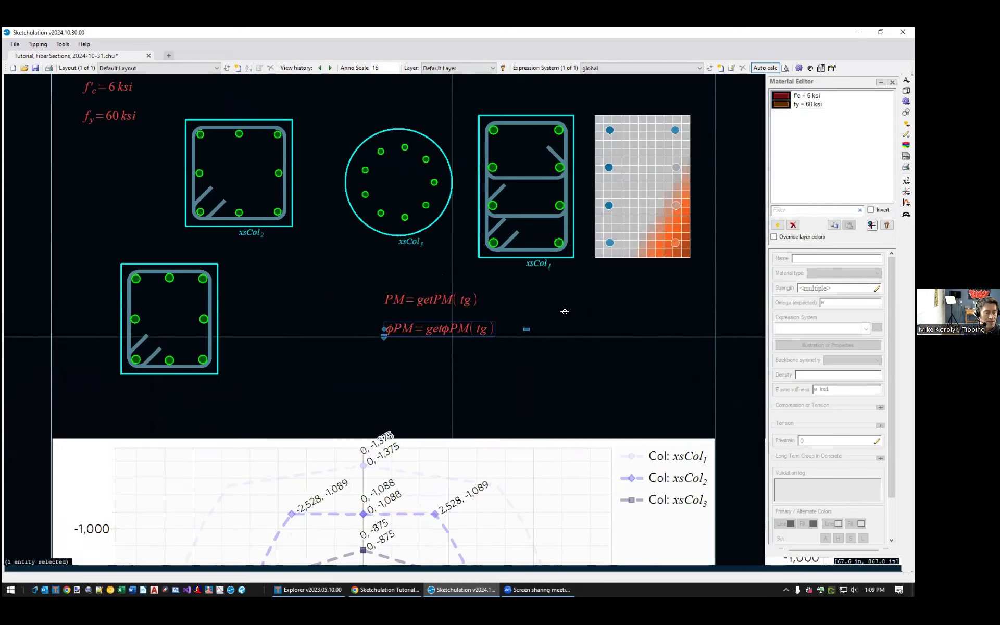
scroll(565, 311, "down", 2)
middle_click_drag(565, 311, 484, 325)
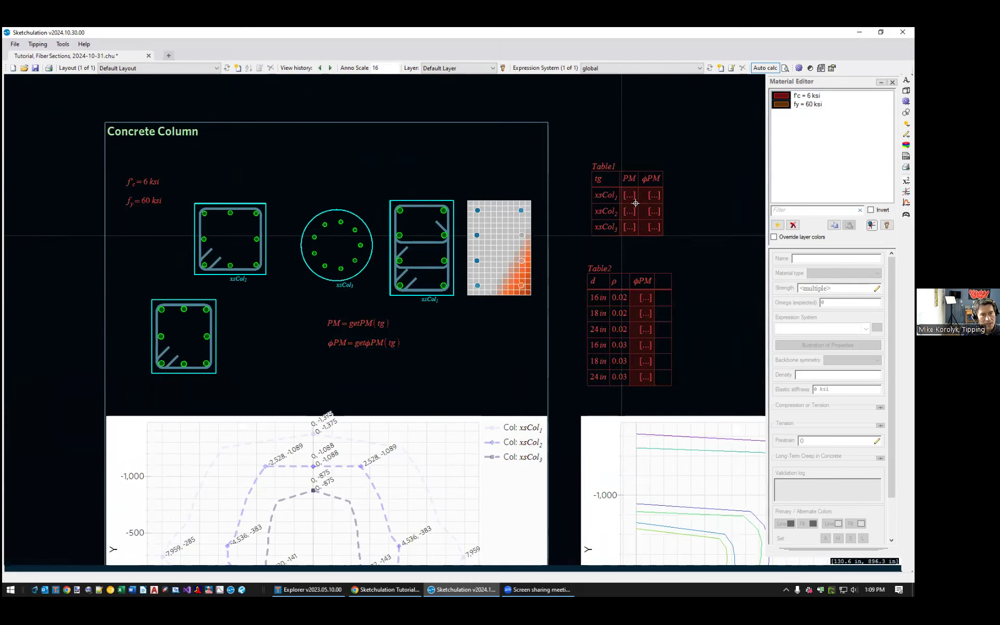
- Turn off compact array rendering for Table1 and examine the full PM and φPM arrays of xsCol1
left_click(635, 203)
scroll(635, 203, "up", 2)
middle_click_drag(631, 208, 427, 248)
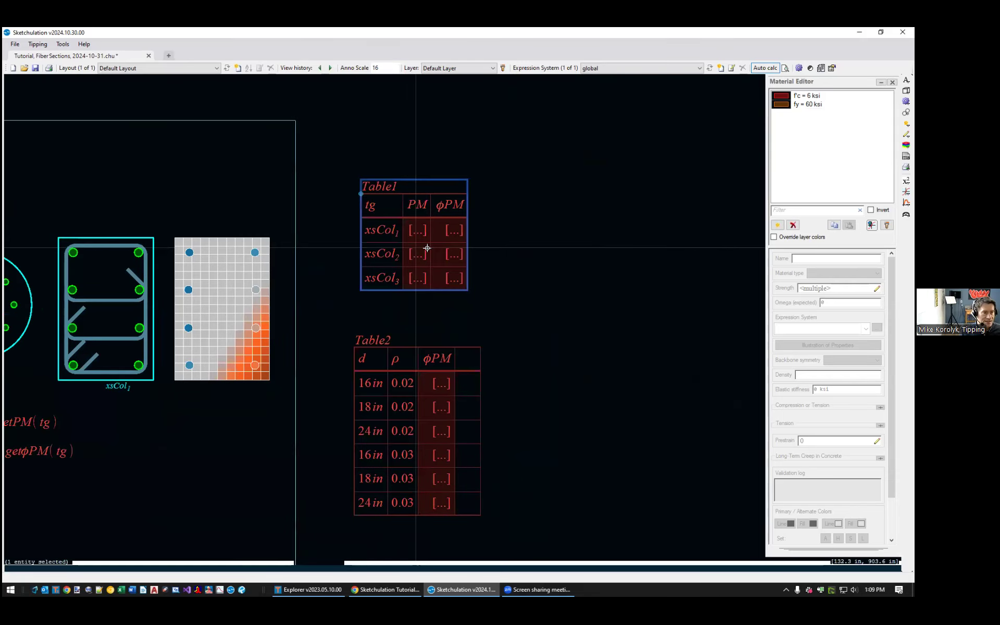
type("ren")
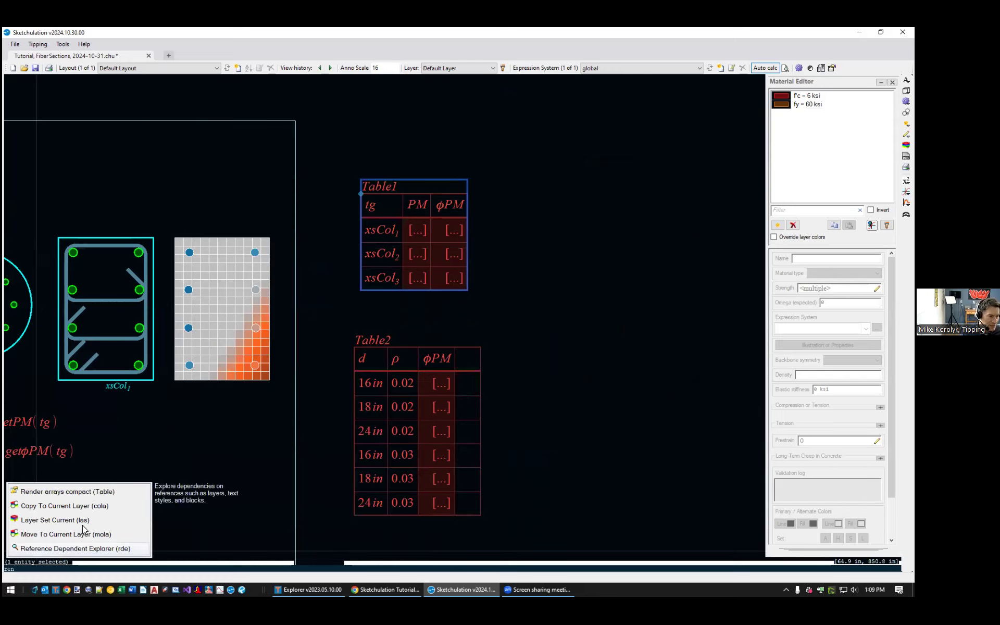
left_click(92, 492)
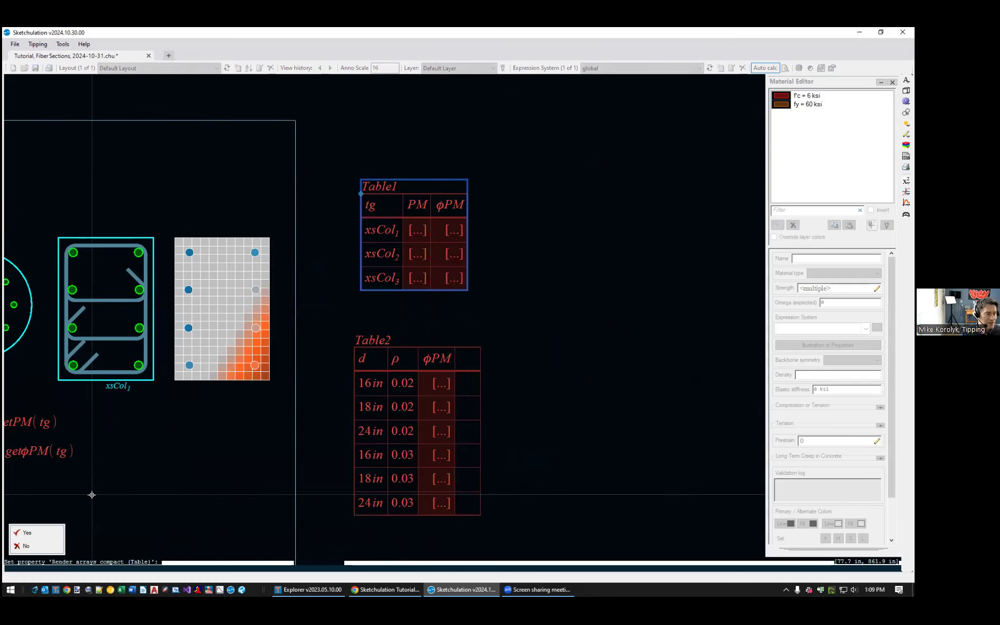
left_click(39, 547)
scroll(475, 295, "down", 3)
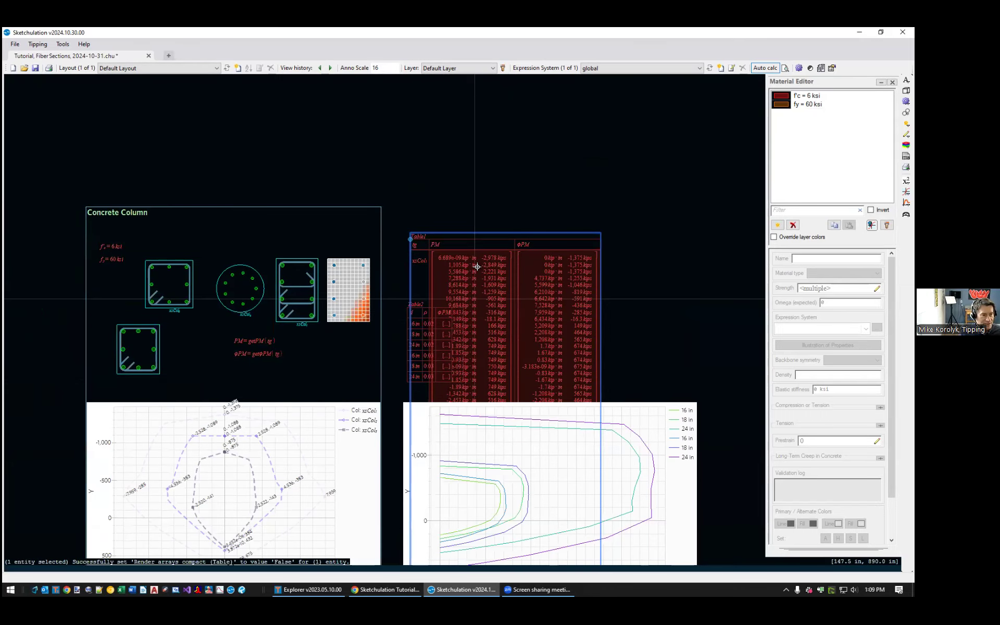
scroll(477, 267, "up", 4)
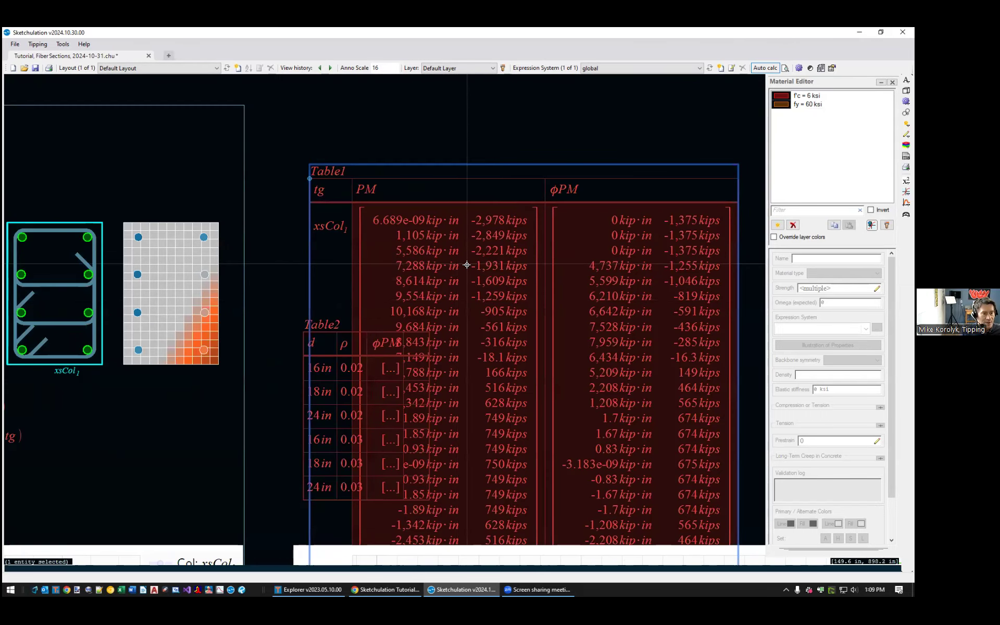
- Turn compact array rendering back on for Table1
type("r")
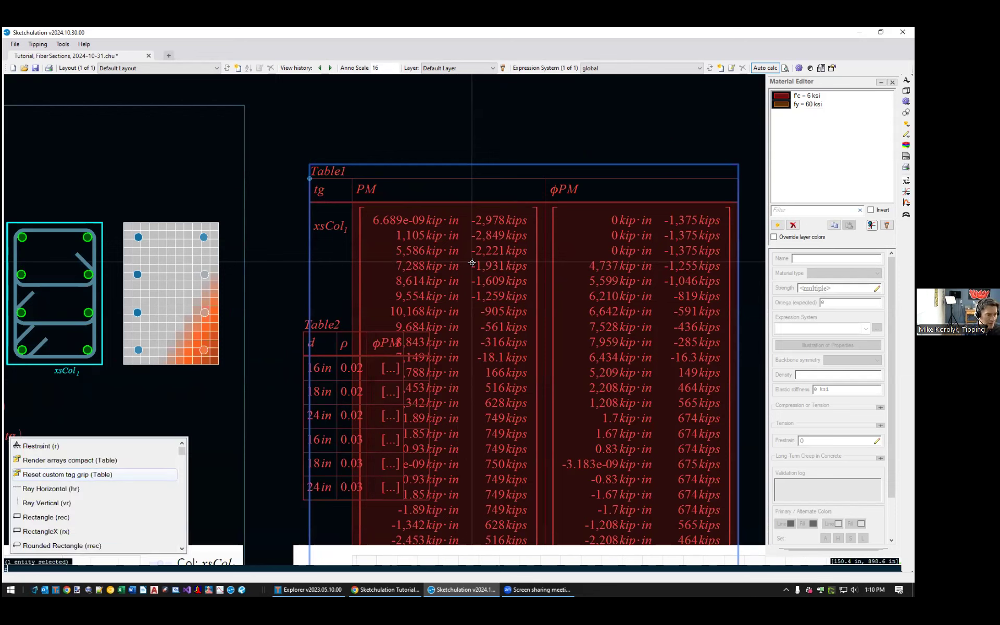
type("en")
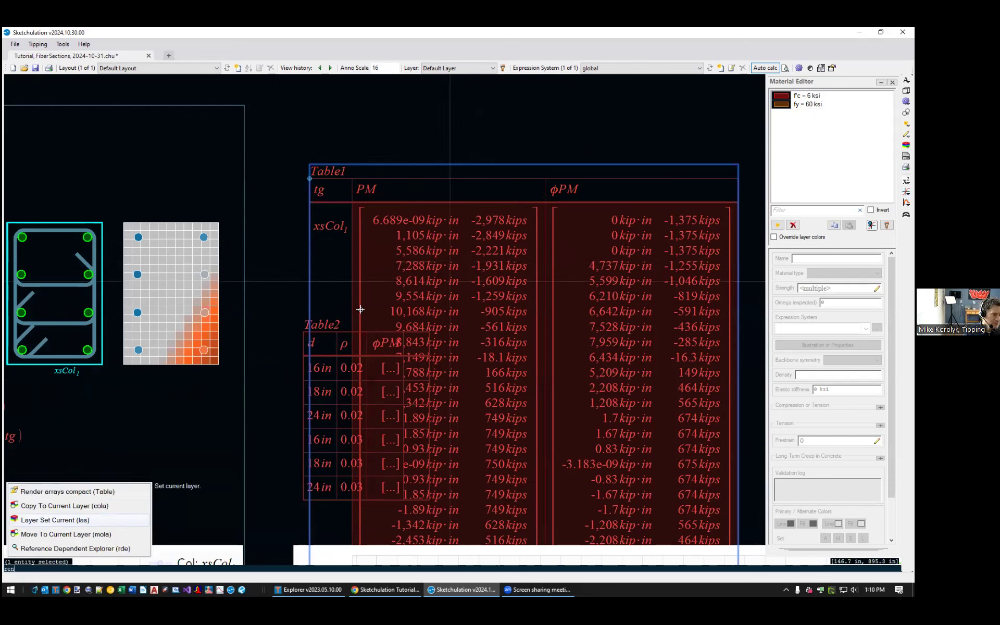
left_click(117, 491)
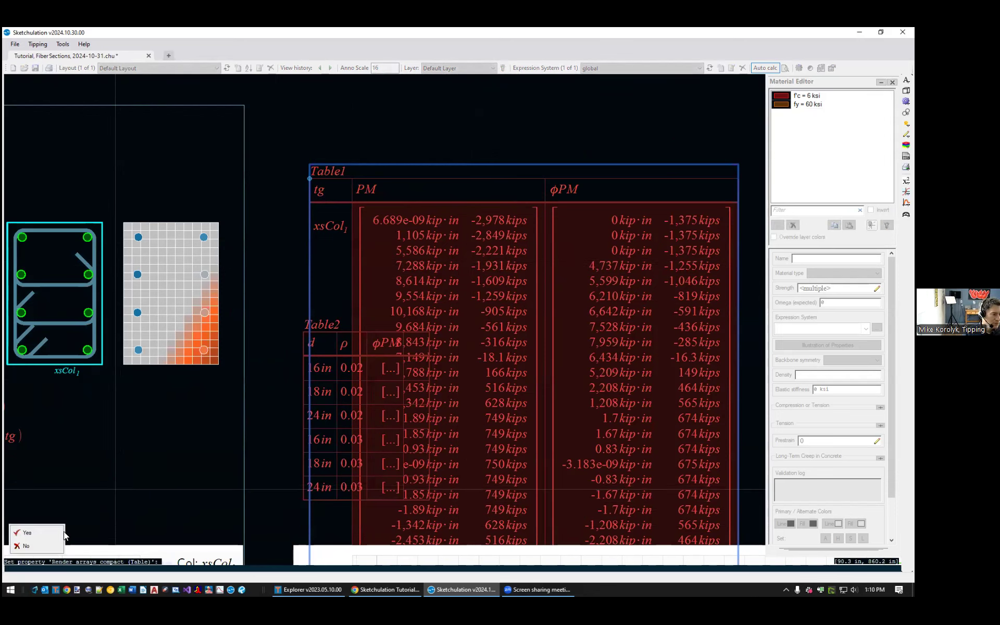
left_click(52, 536)
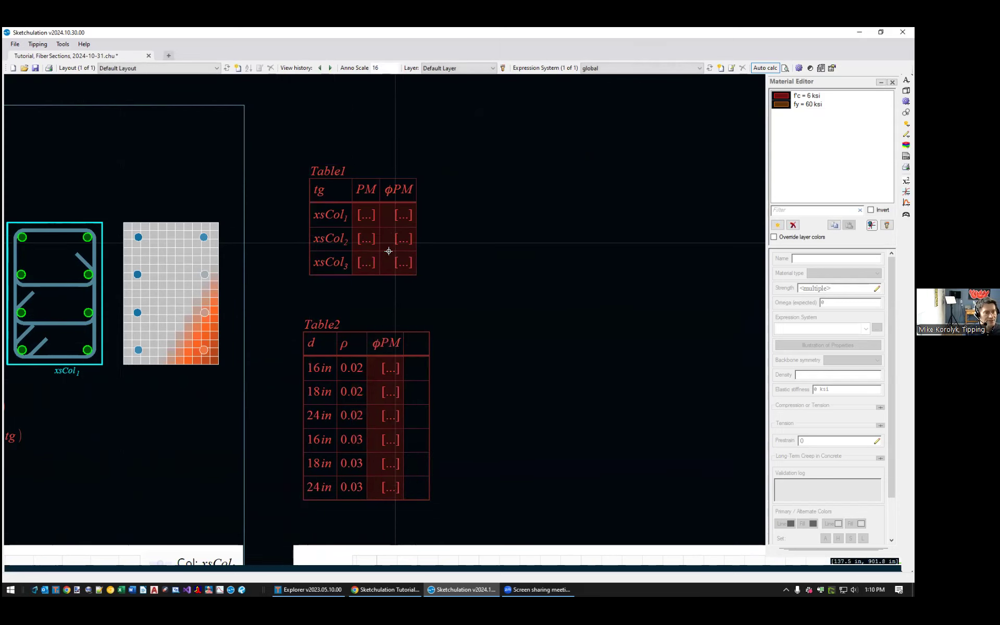
scroll(382, 277, "down", 2)
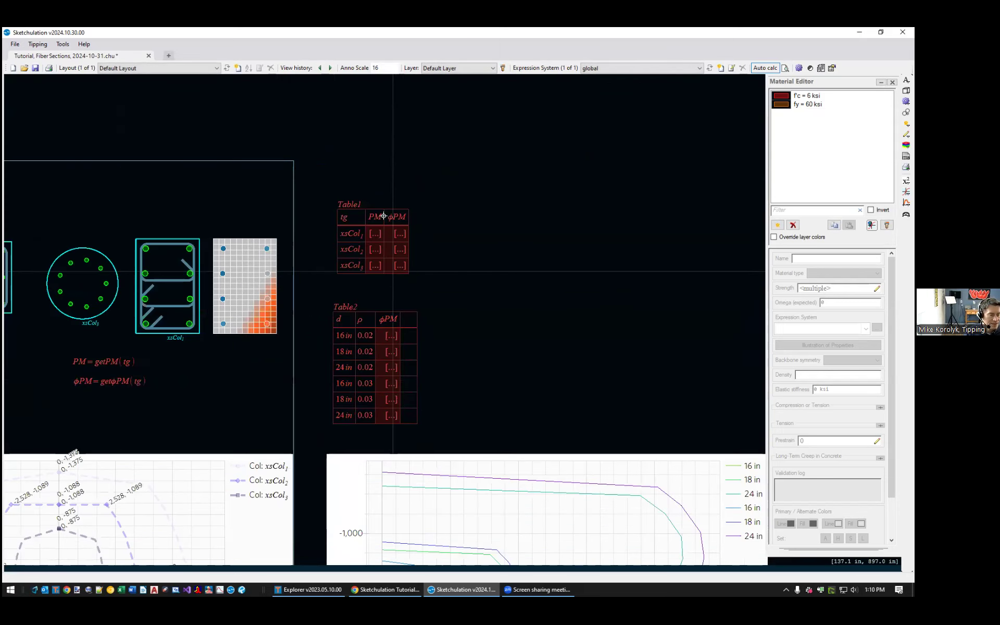
- Examine the existing interaction chart of the three columns below the column sections
scroll(409, 223, "down", 3)
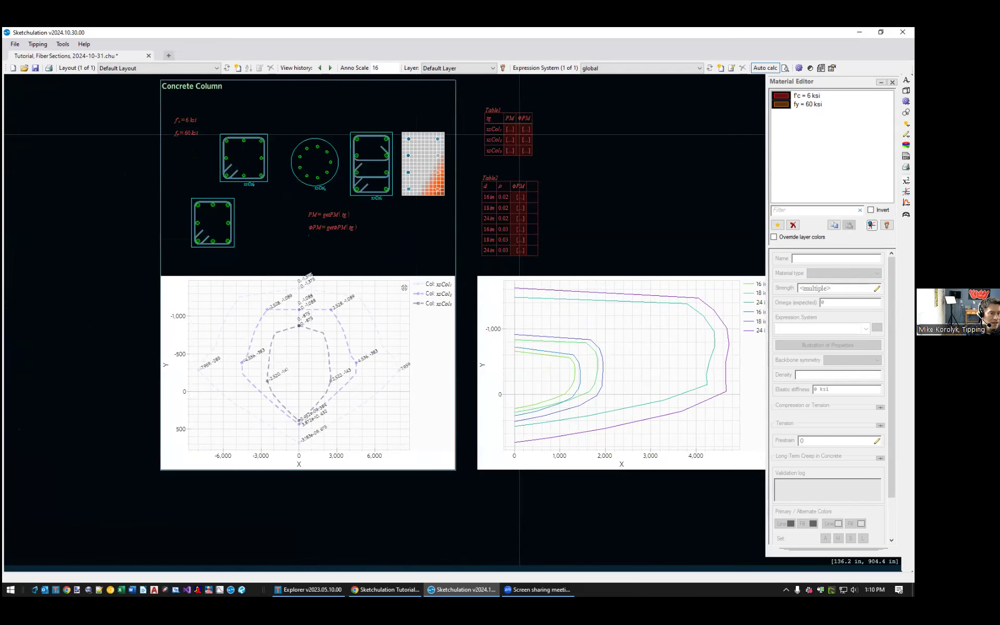
left_click(425, 297)
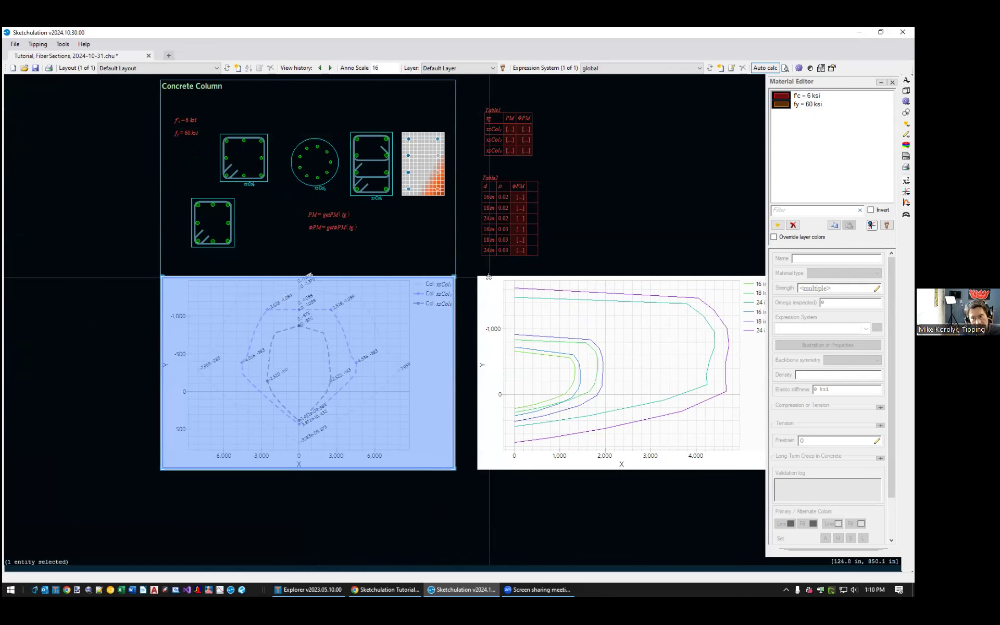
scroll(459, 339, "up", 2)
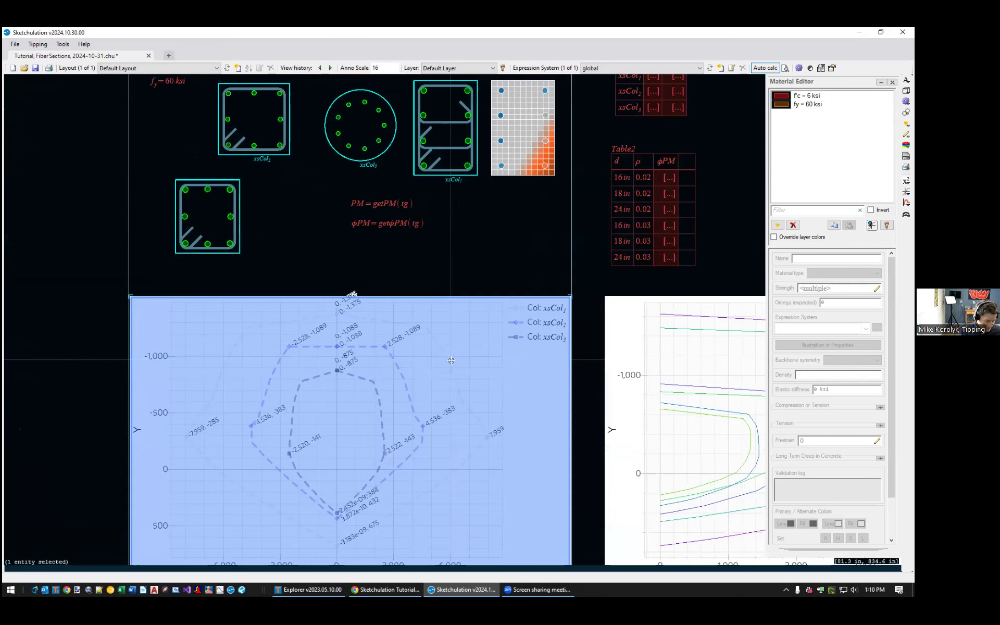
scroll(488, 349, "down", 2)
key("Escape")
- Draw a new empty chart in the free space beside Table1 and Table2, above the existing chart
middle_click_drag(697, 278, 474, 317)
type("chart")
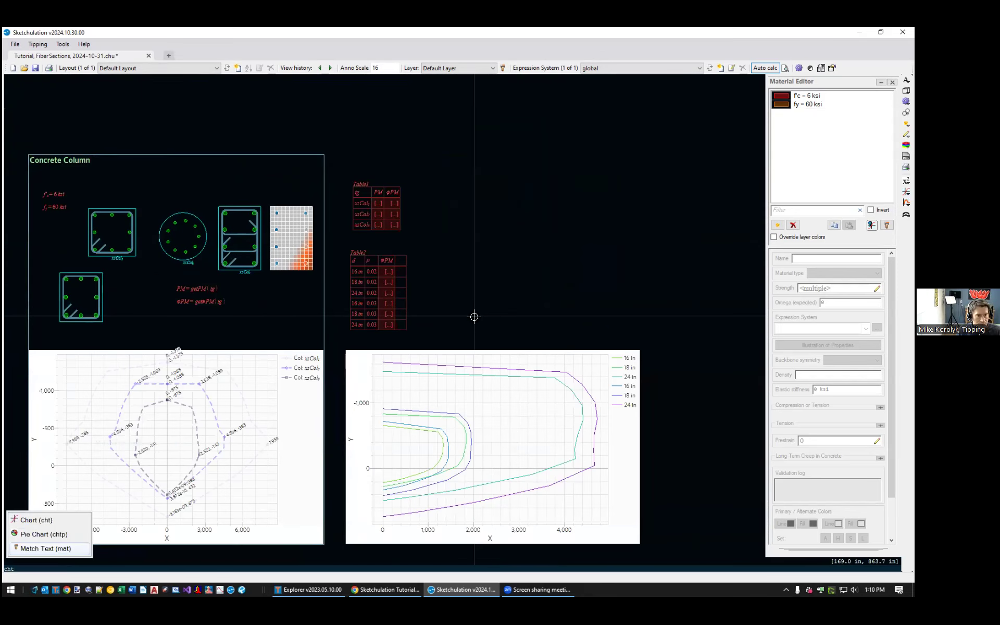
key("Return")
left_click(474, 317)
left_click(631, 174)
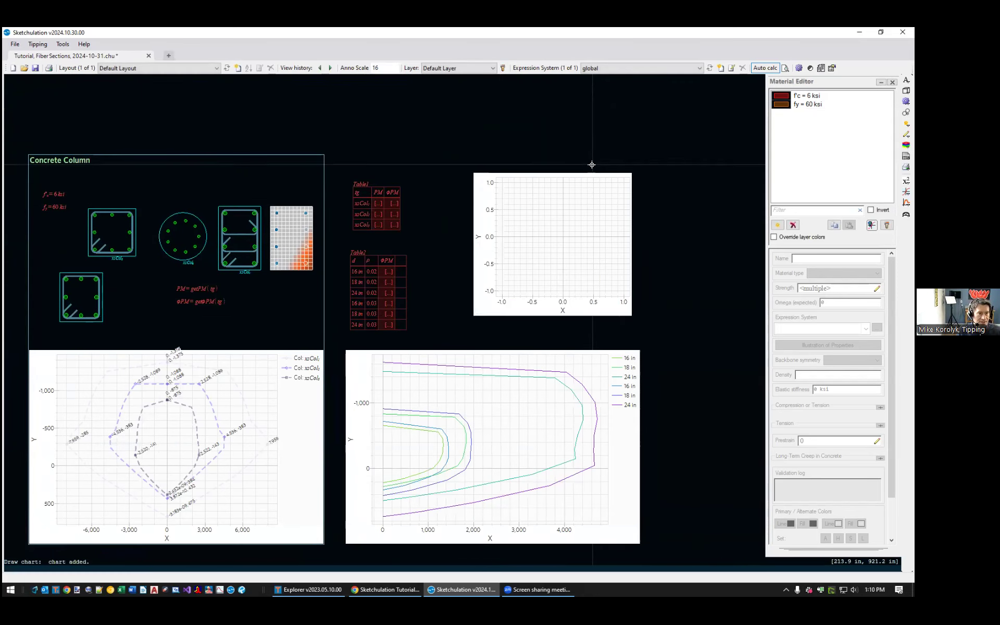
- Start adding a series to the new chart and set its series type to Table Cells
left_click(571, 224)
type("ser")
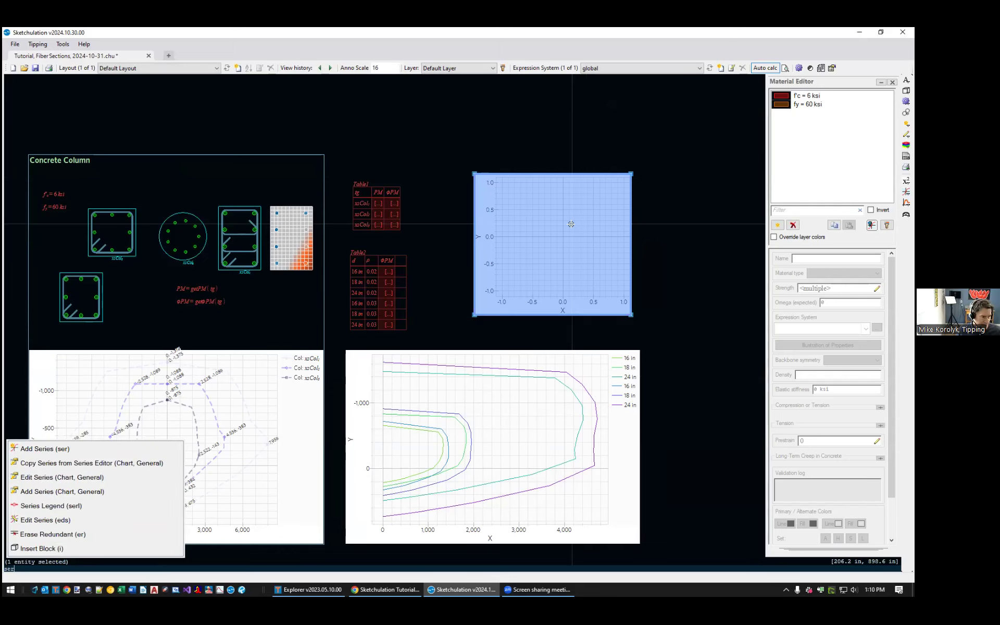
left_click(63, 448)
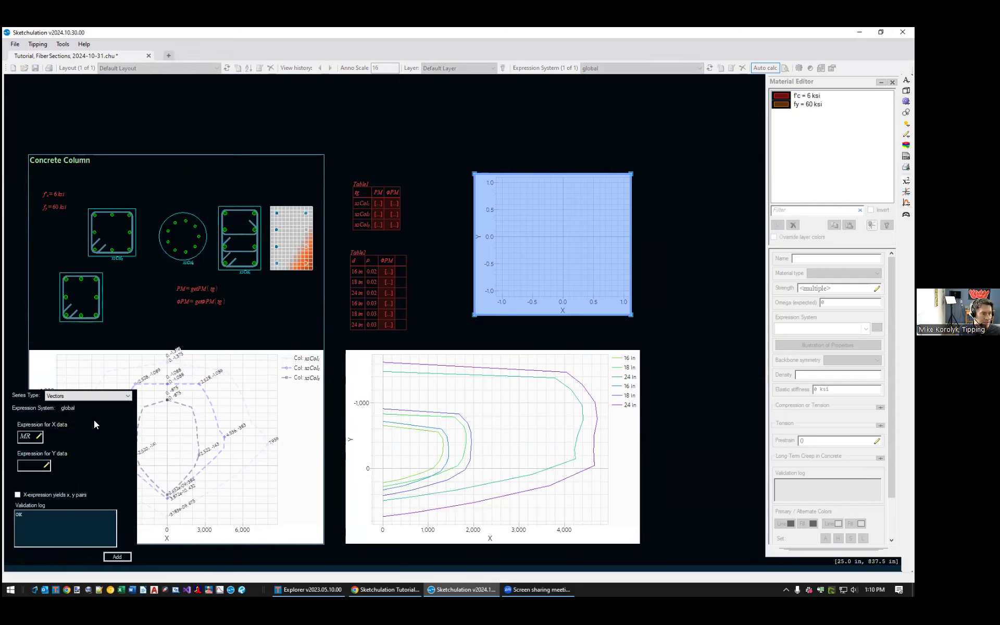
left_click(78, 397)
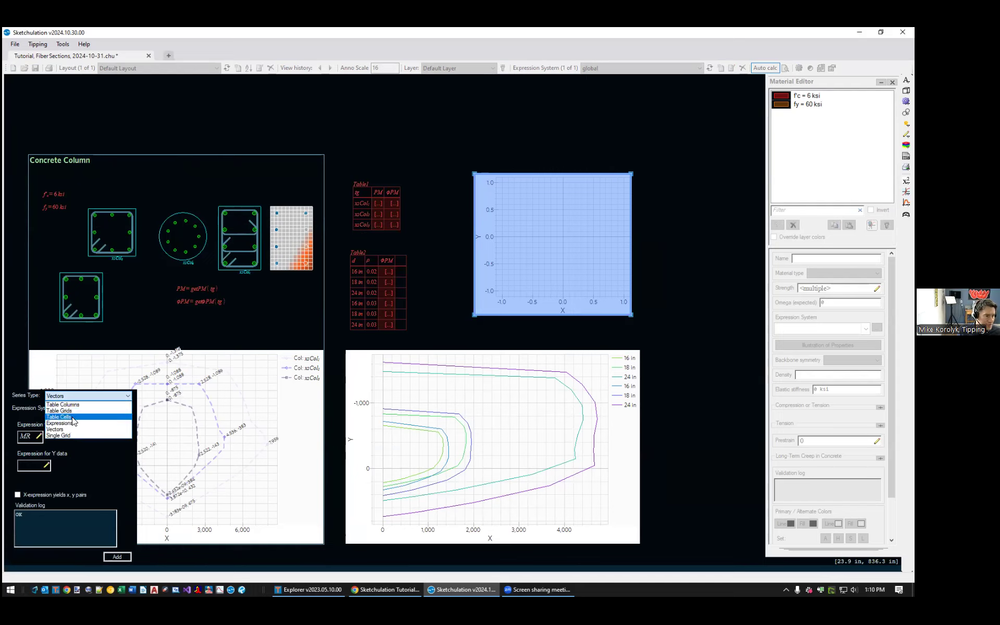
left_click(74, 422)
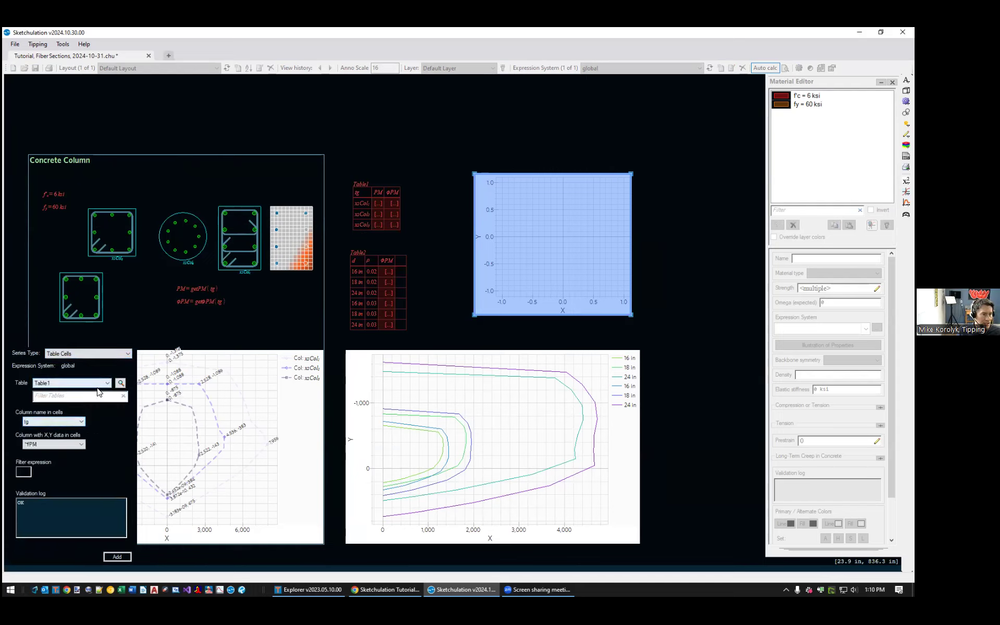
- Add the series from Table1, keeping tg as the name column and ~fPM as the column with X,Y data
left_click(76, 384)
left_click(76, 384)
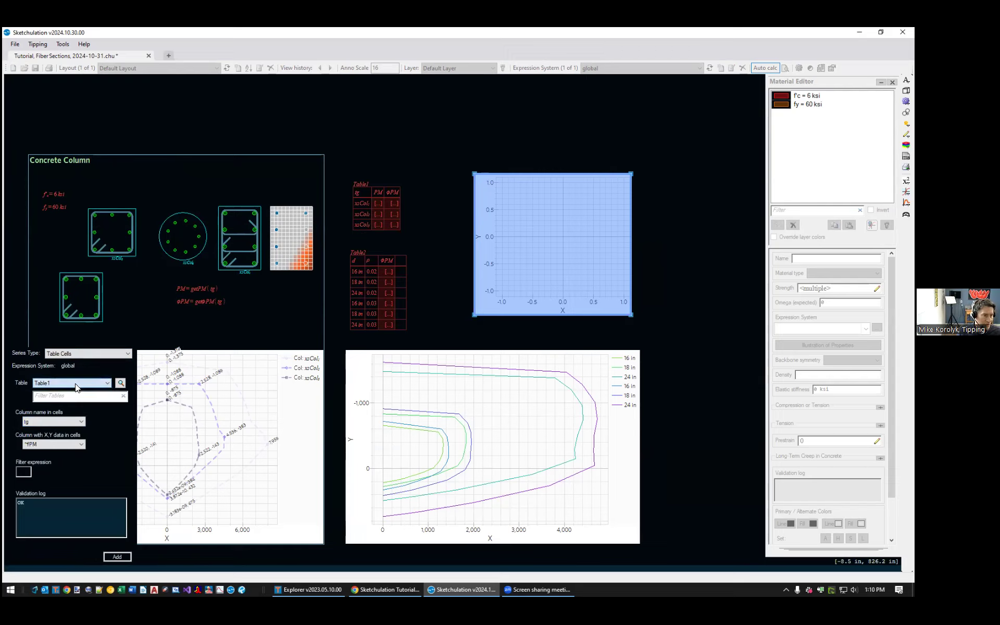
left_click(46, 419)
left_click(46, 418)
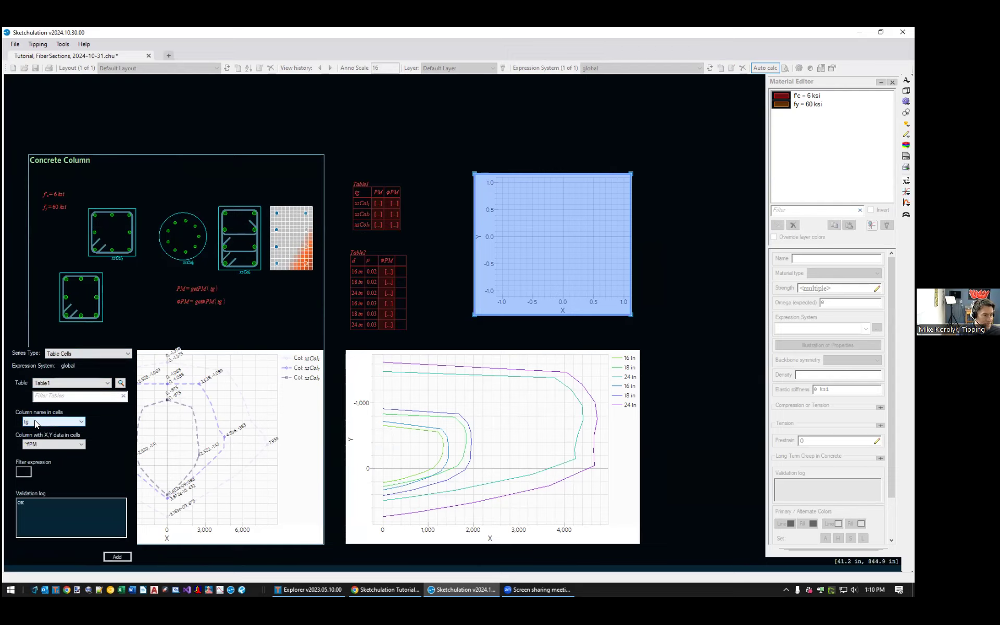
left_click(35, 445)
left_click(34, 445)
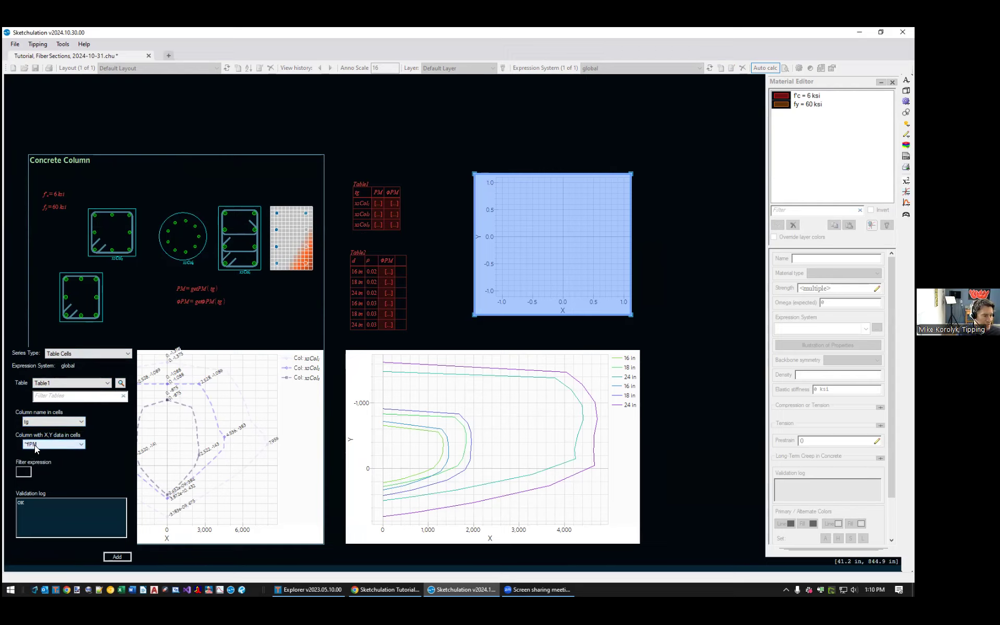
left_click(123, 558)
- Reverse the order of the Y axis on the new xsCol chart
scroll(571, 326, "up", 3)
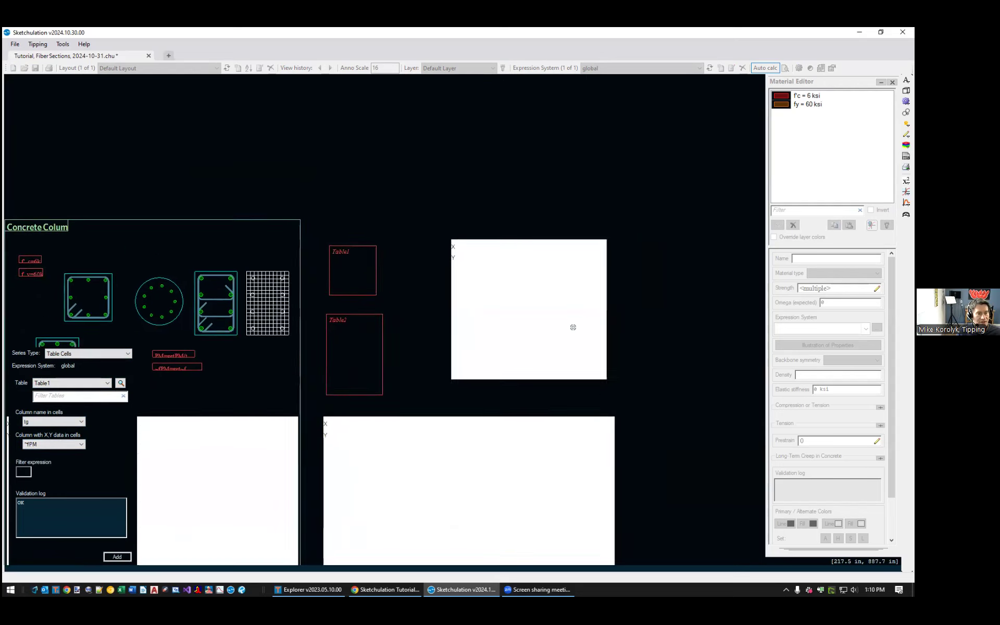
scroll(533, 282, "up", 3)
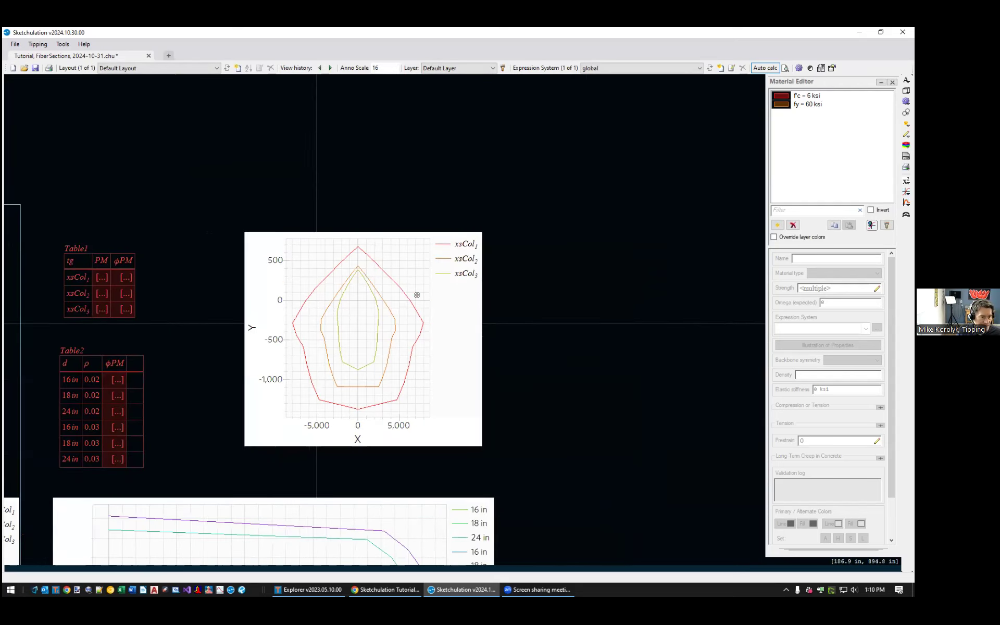
left_click(492, 250)
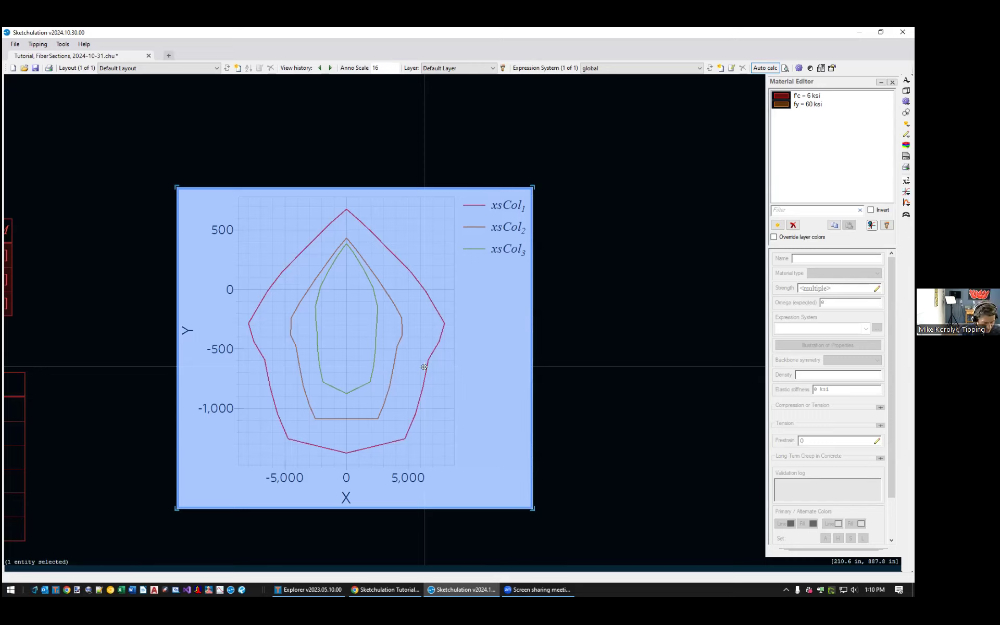
type("reve")
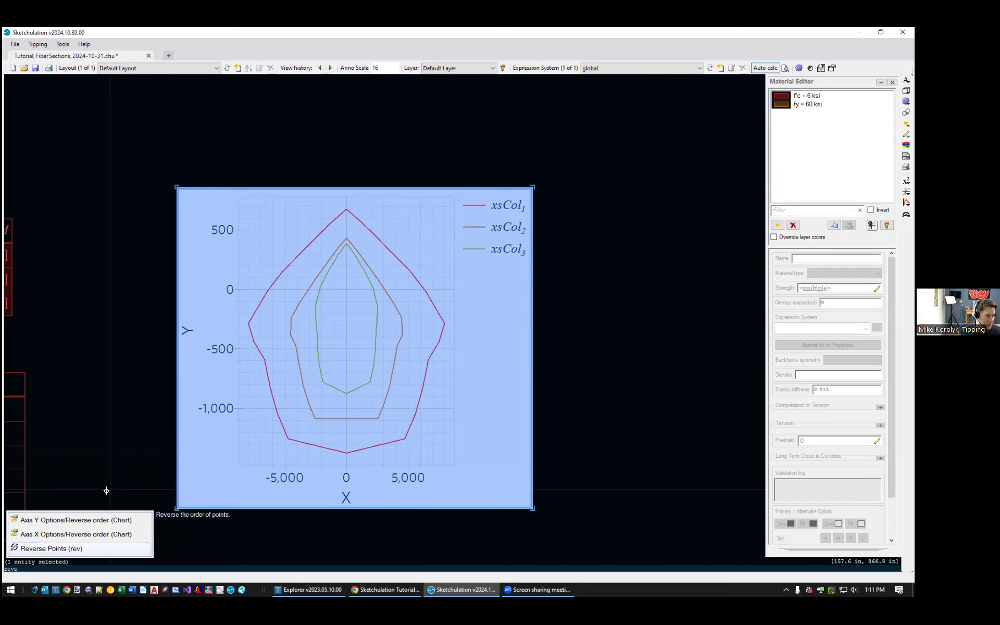
left_click(63, 521)
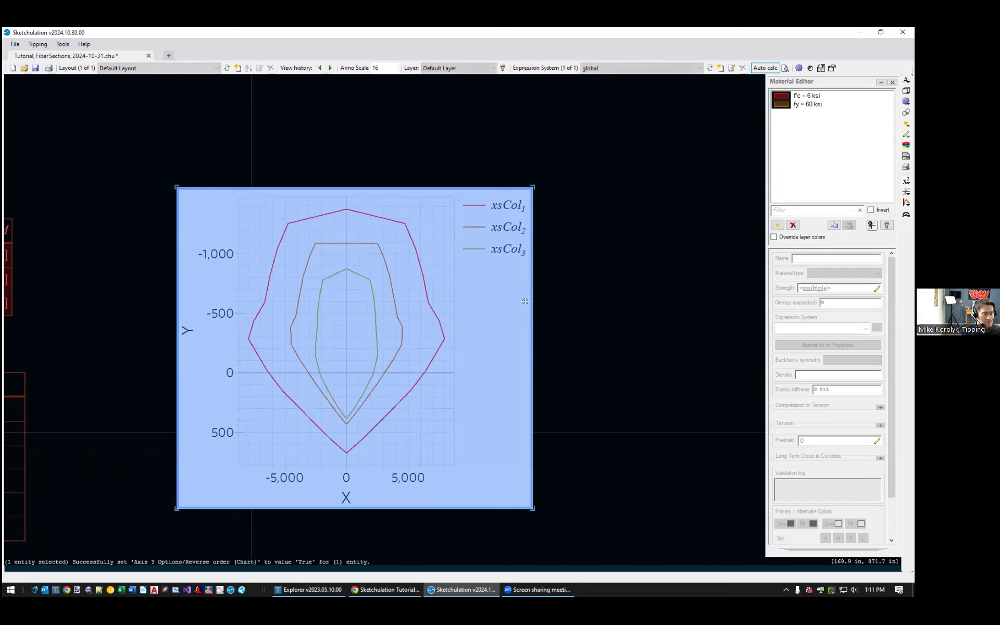
- Select the xsCol chart above the Table2 results chart and open its series for editing
scroll(525, 302, "down", 6)
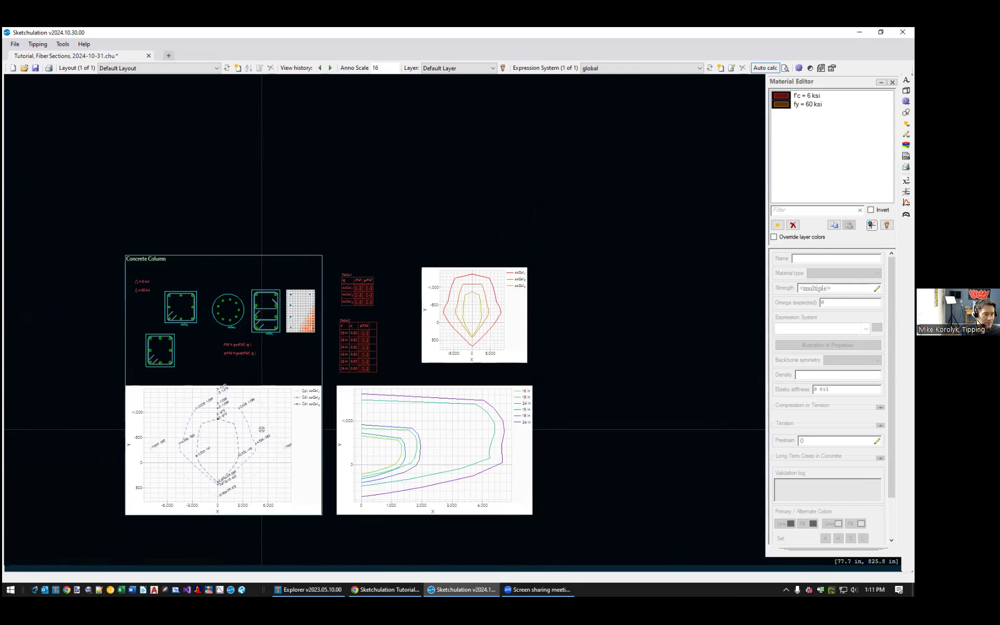
scroll(261, 430, "up", 2)
left_click(643, 243)
middle_click_drag(667, 239, 475, 256)
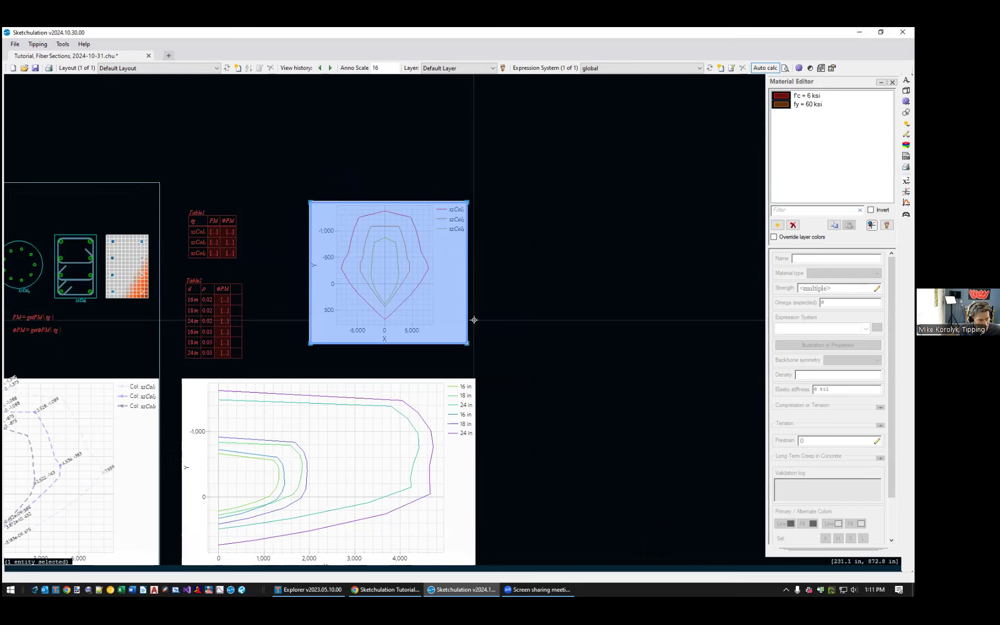
type("edit")
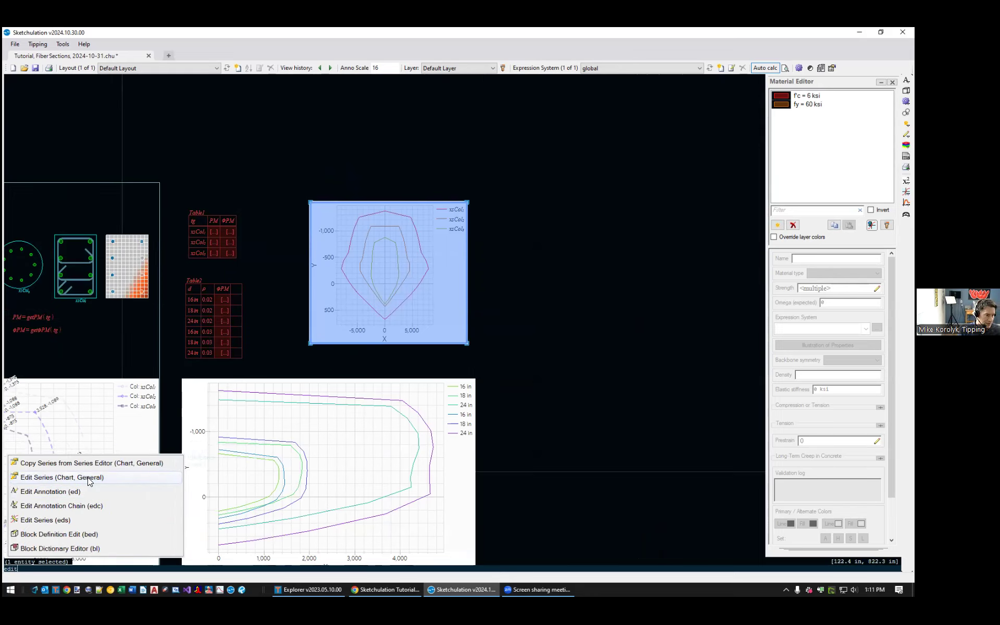
left_click(59, 525)
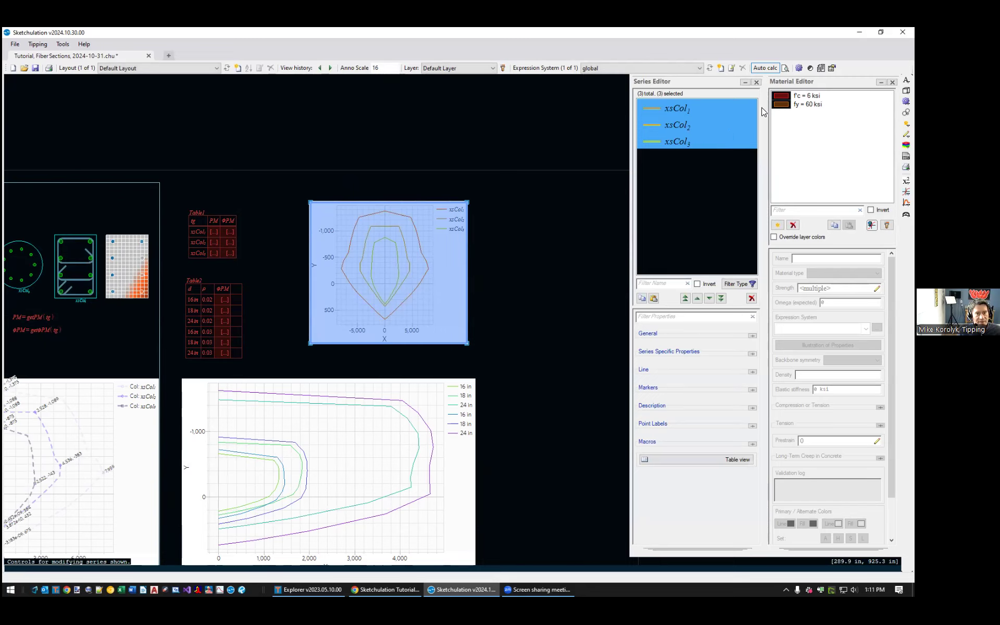
- Select each xsCol series individually, and then all three together, to compare how they highlight in the chart
left_click(683, 111)
left_click(685, 126)
left_click(685, 139)
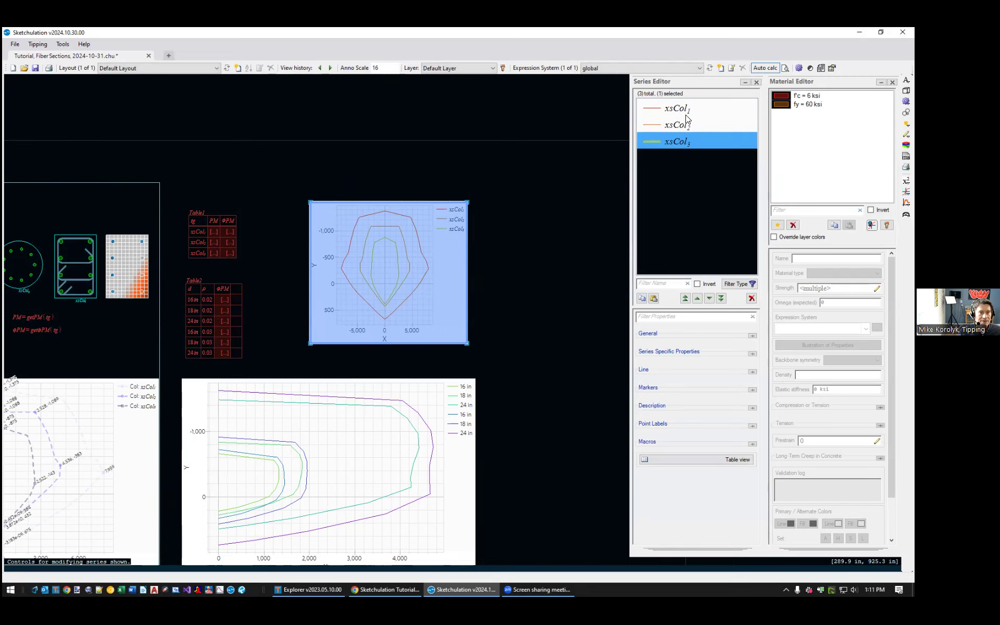
left_click_drag(685, 112, 687, 145)
scroll(503, 279, "up", 2)
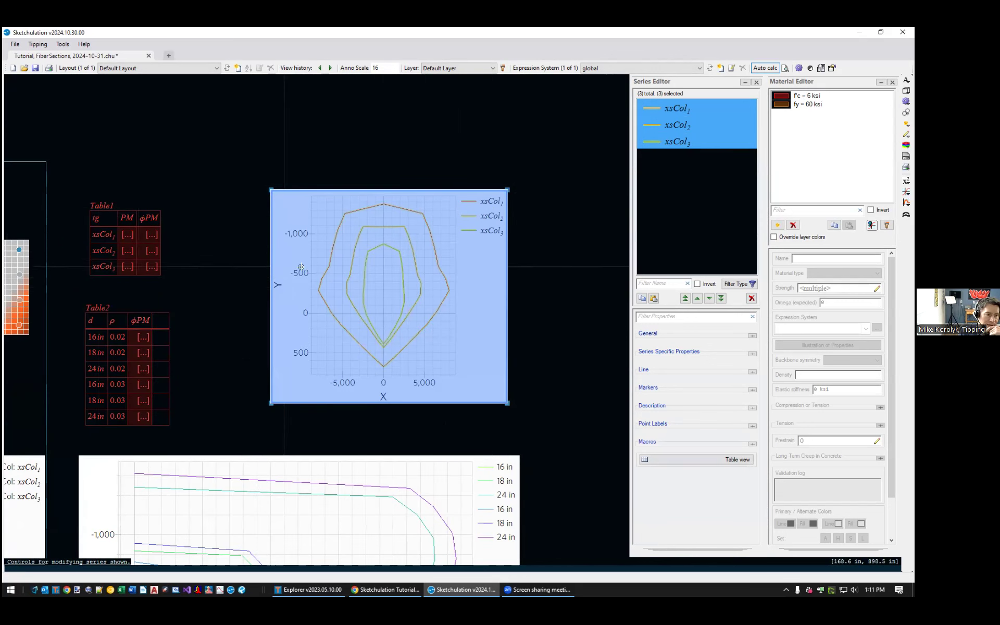
left_click(695, 110)
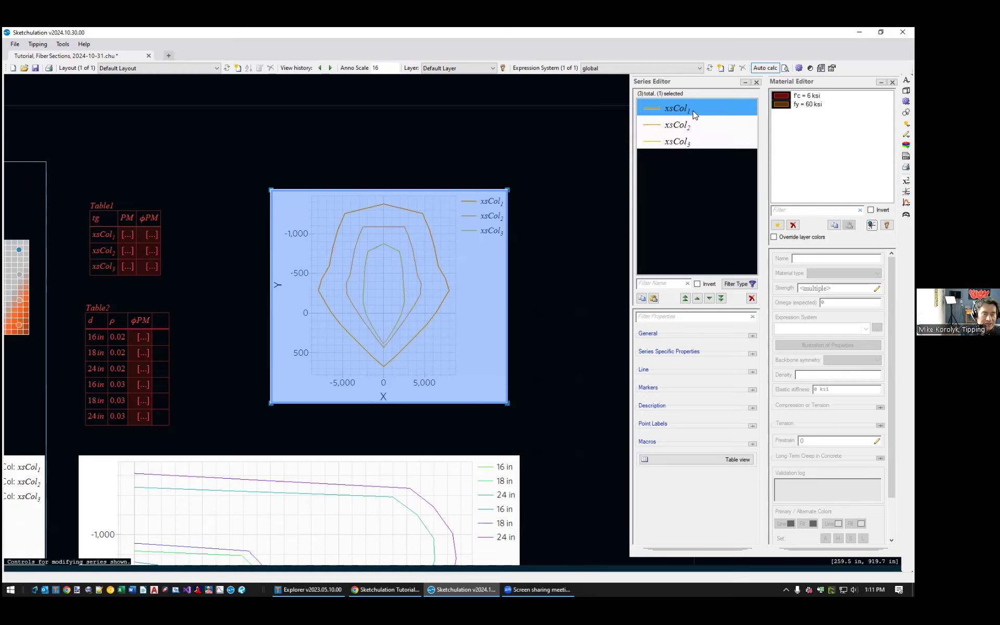
left_click_drag(693, 110, 686, 148)
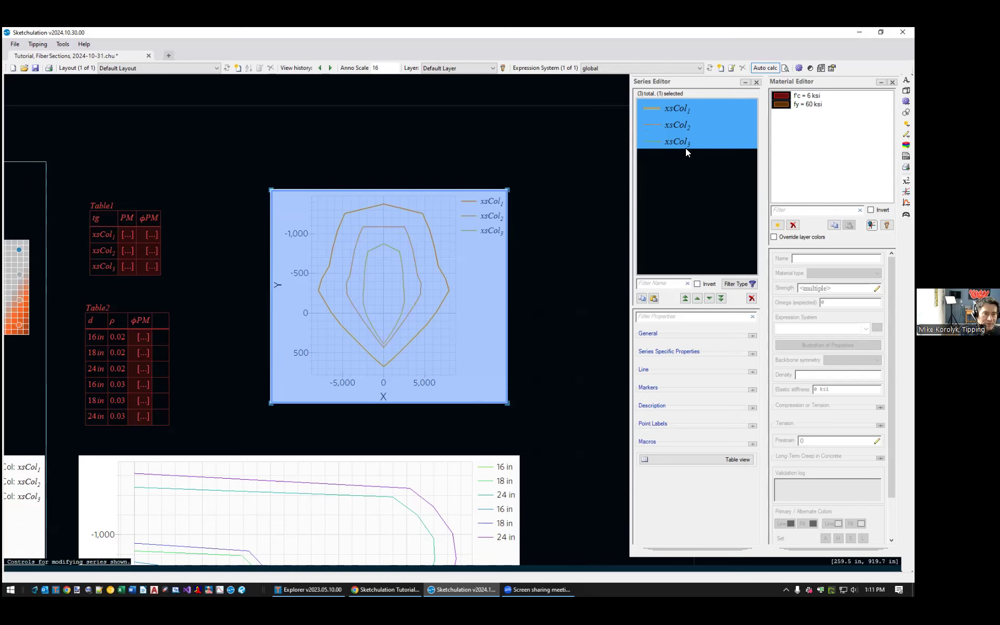
left_click(702, 115)
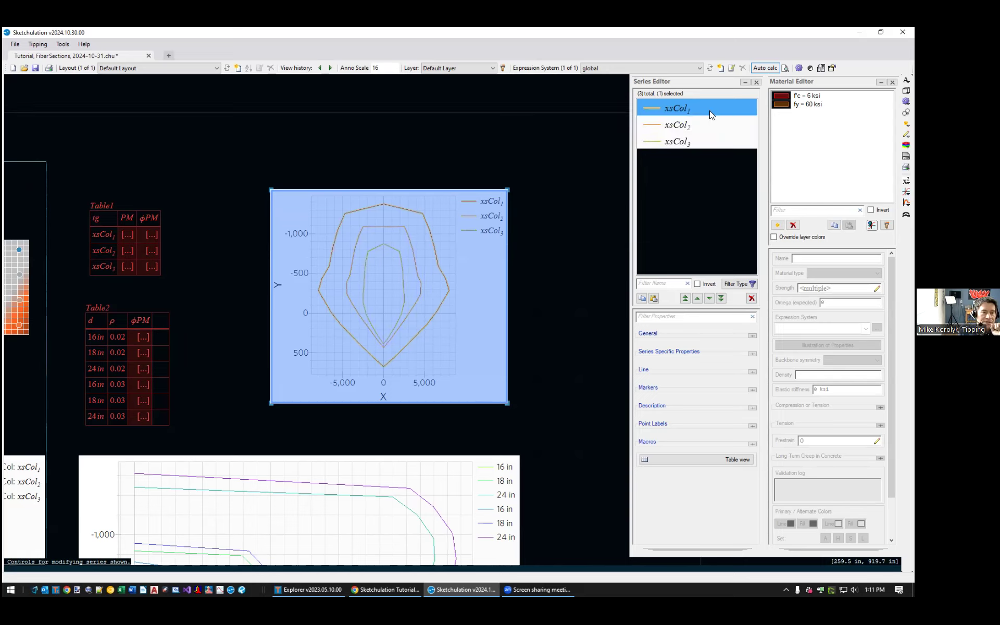
left_click_drag(699, 112, 694, 148)
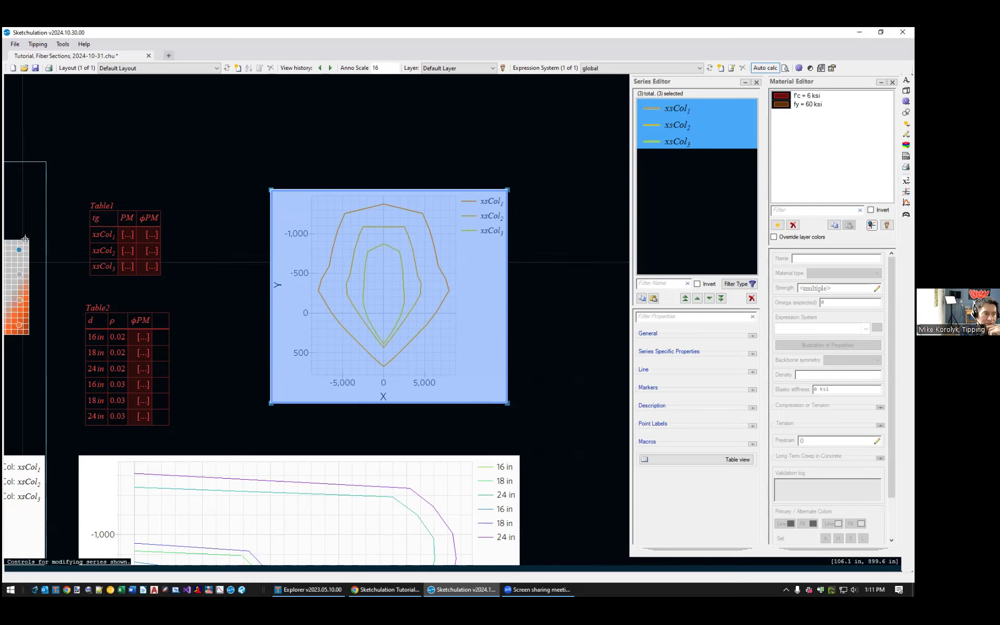
- Give the first xsCol series point labels with the text <x>, <y> and the Maxima frequency mode
left_click(716, 107)
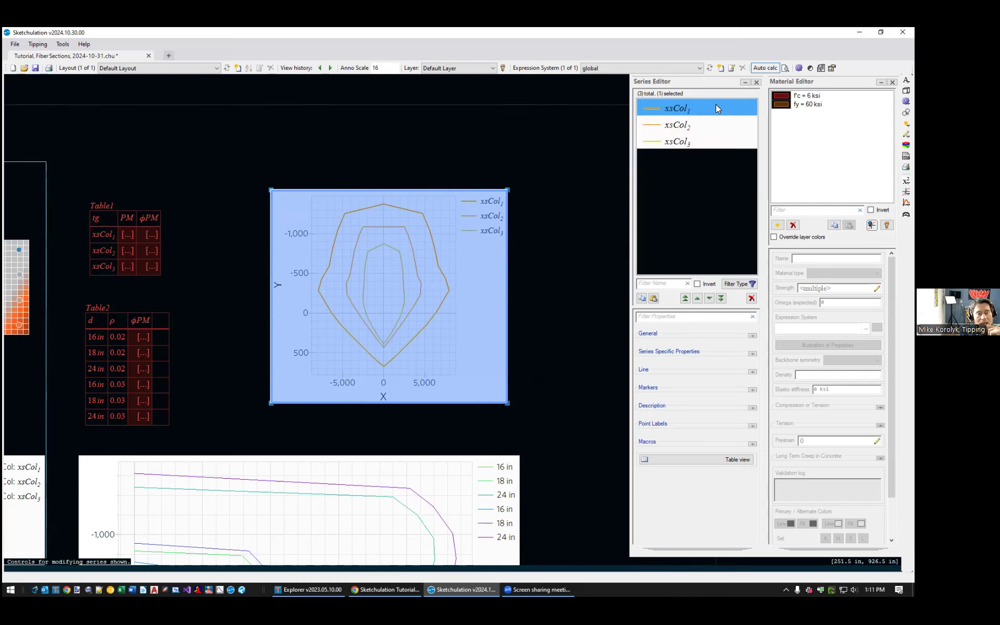
left_click(753, 426)
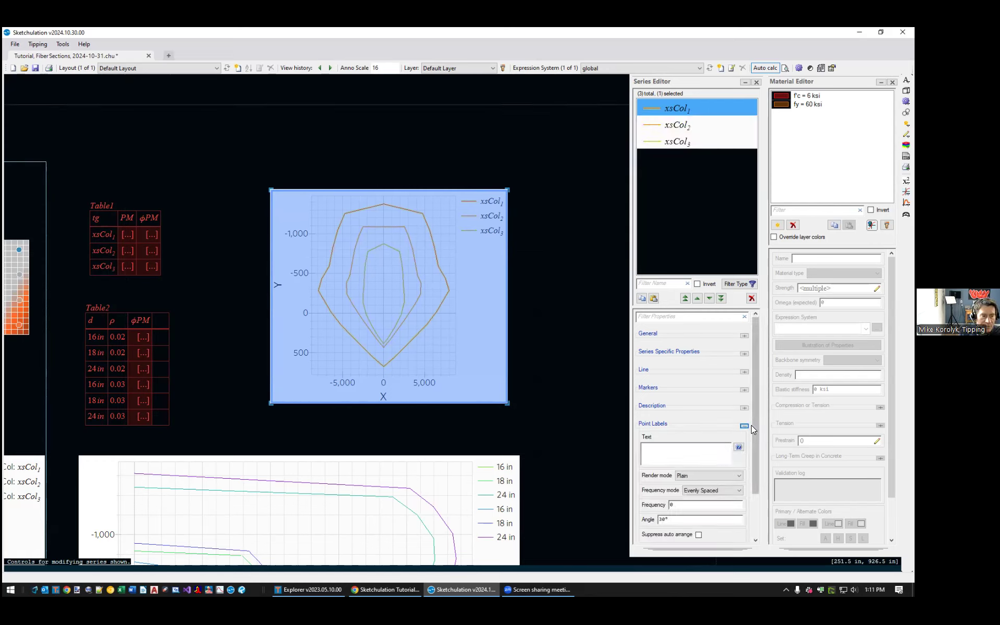
left_click(707, 489)
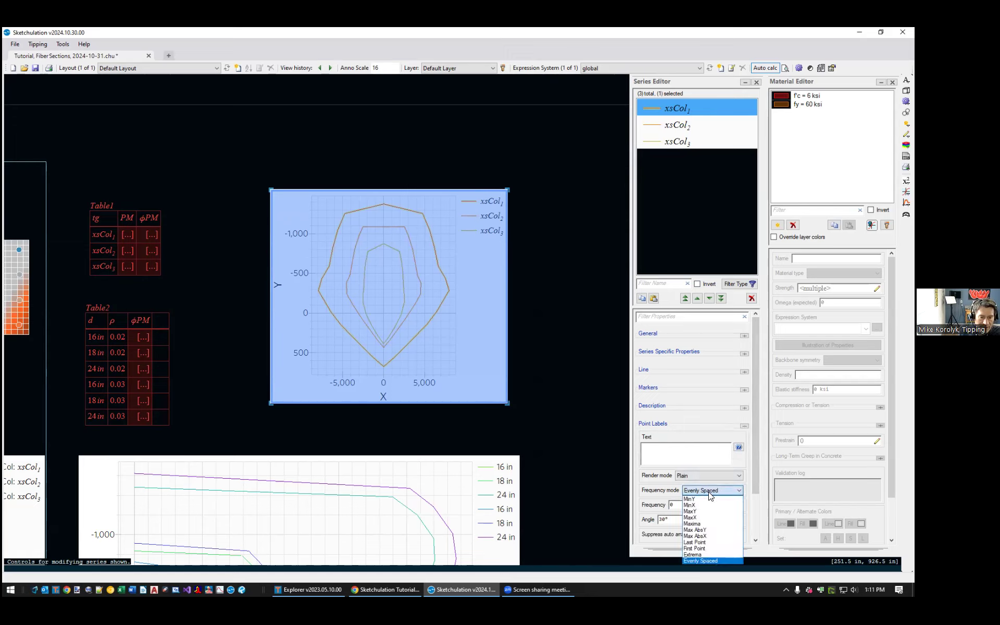
left_click(698, 523)
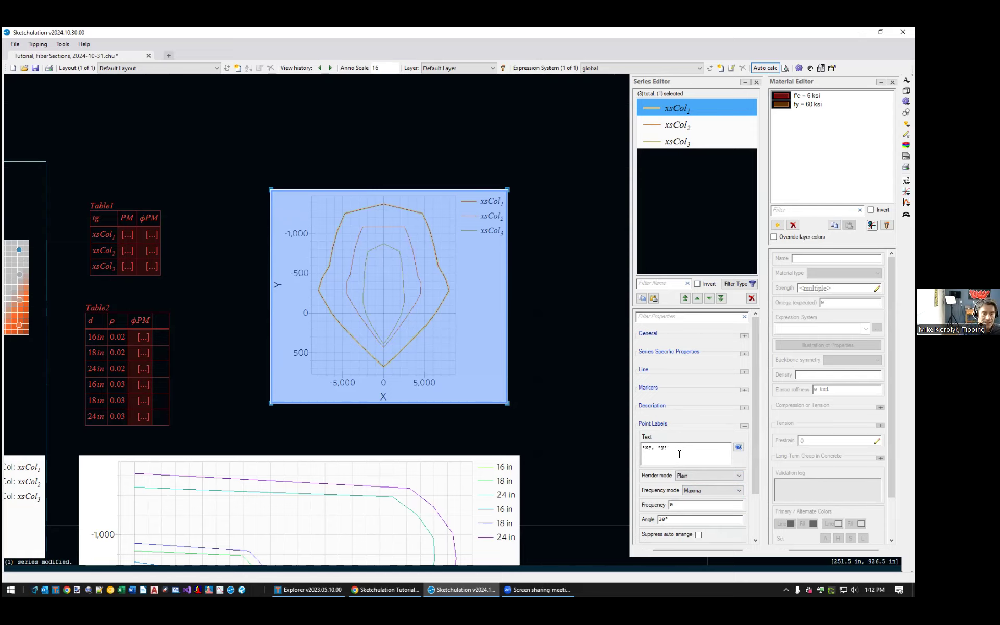
scroll(390, 286, "up", 3)
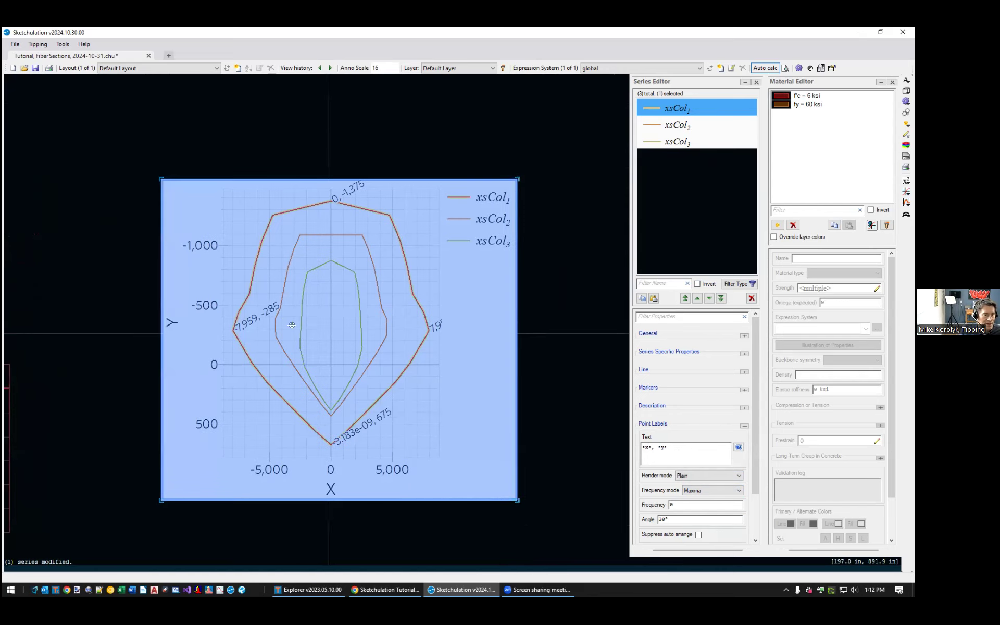
scroll(292, 325, "up", 2)
scroll(335, 319, "down", 2)
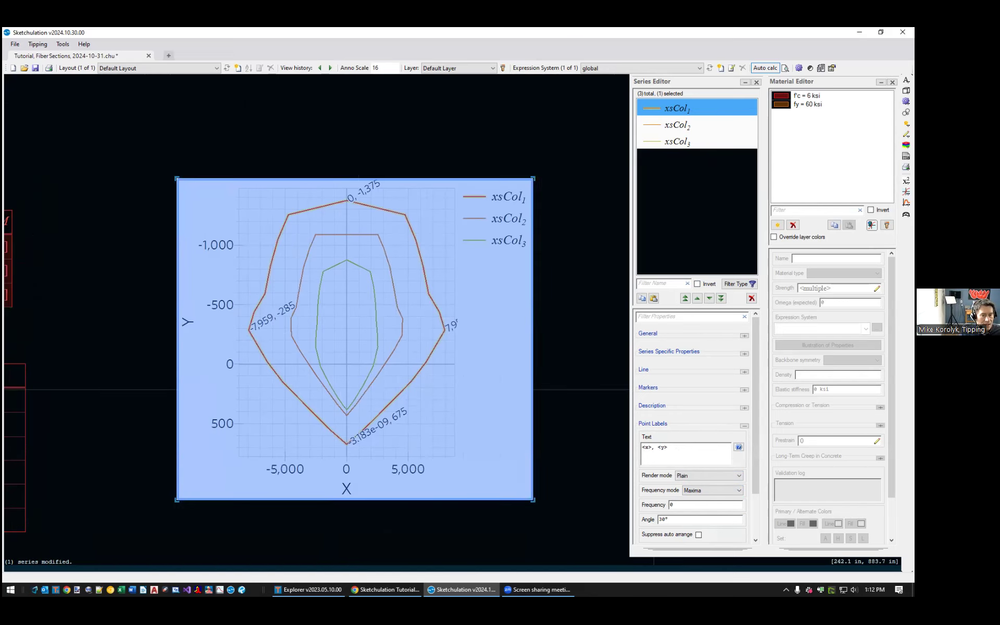
- Consult the help on the chart tags available for point label text, and close it
left_click(739, 447)
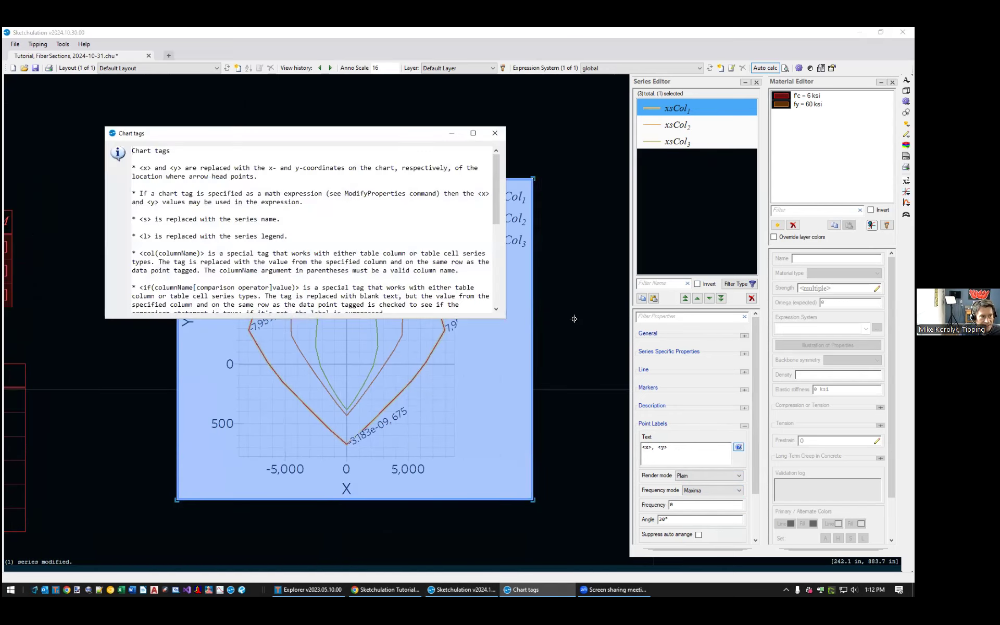
left_click_drag(495, 205, 496, 139)
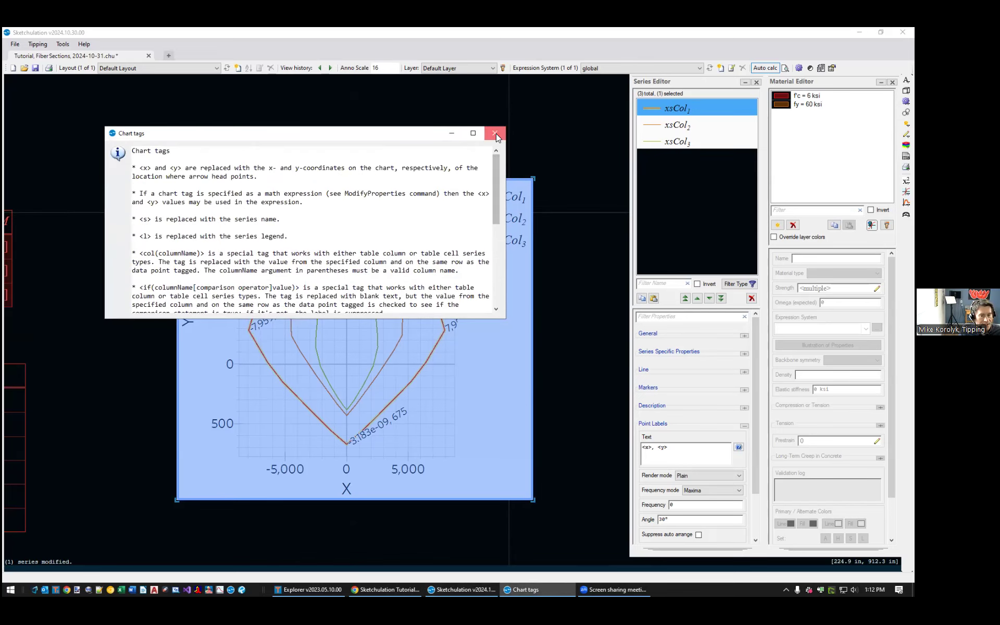
left_click(495, 133)
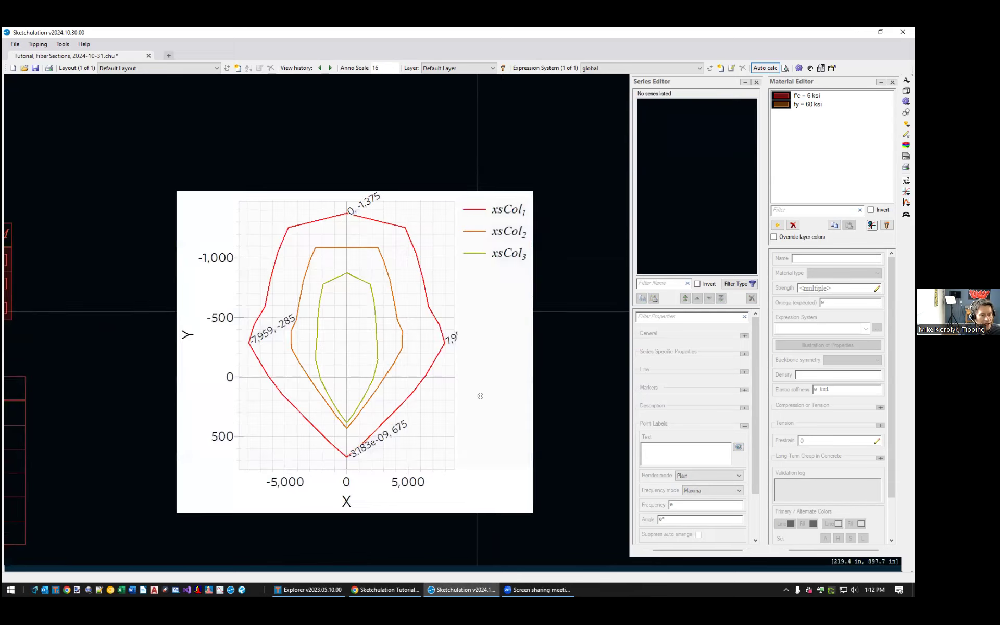
- Set the maximum value of the xsCol chart's X axis to 10000
left_click(461, 349)
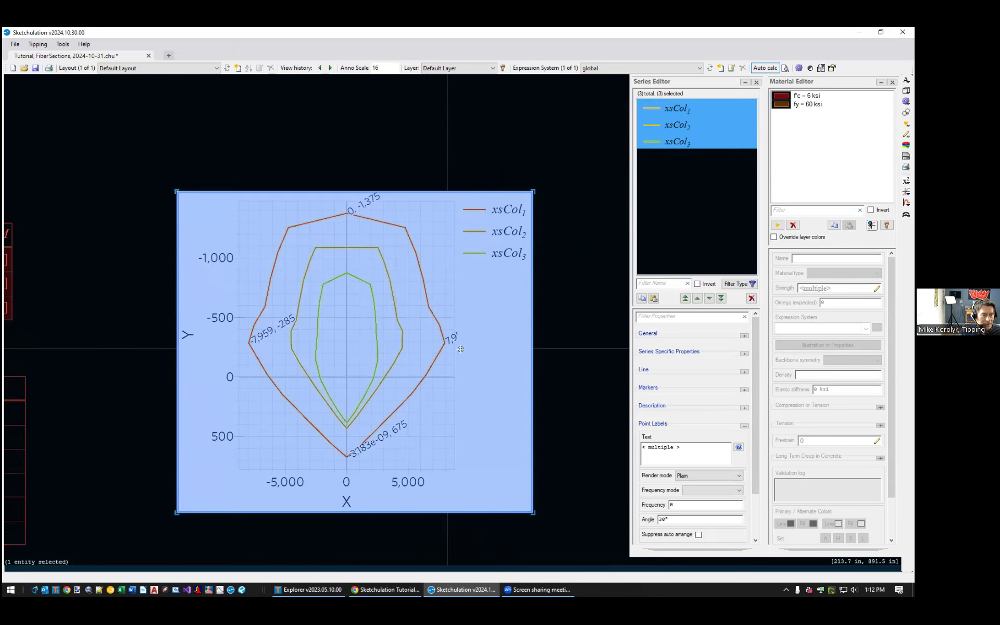
scroll(453, 364, "down", 2)
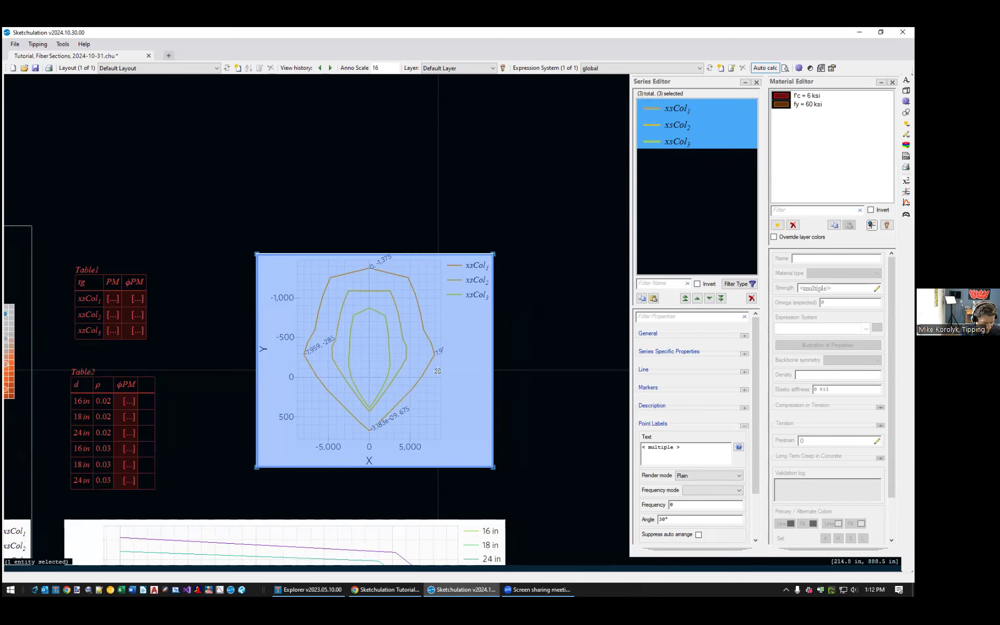
type("axi")
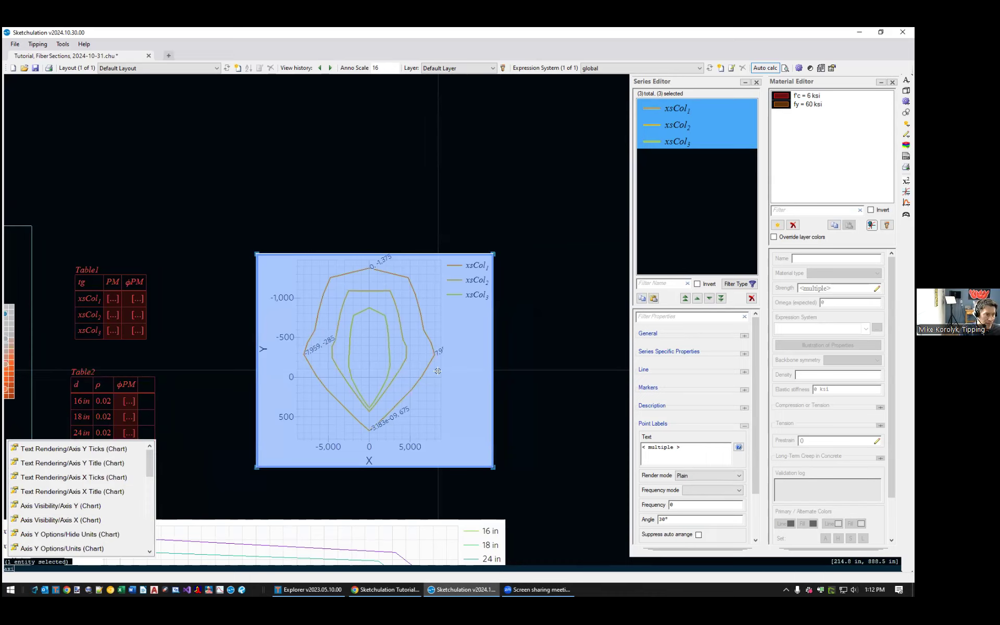
key("BackSpace")
key("BackSpace")
key("BackSpace")
type("max")
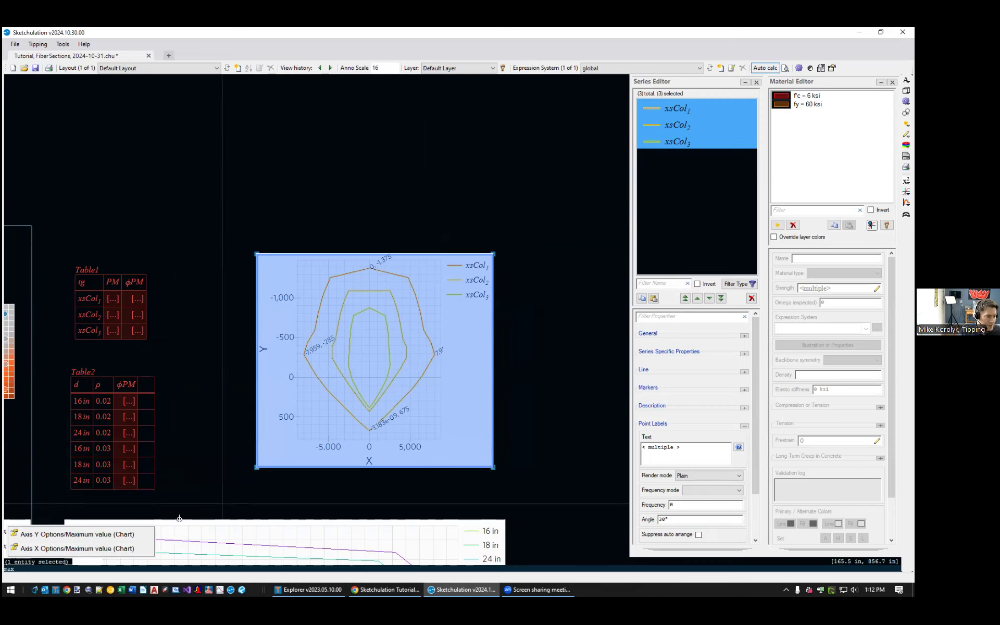
left_click(116, 550)
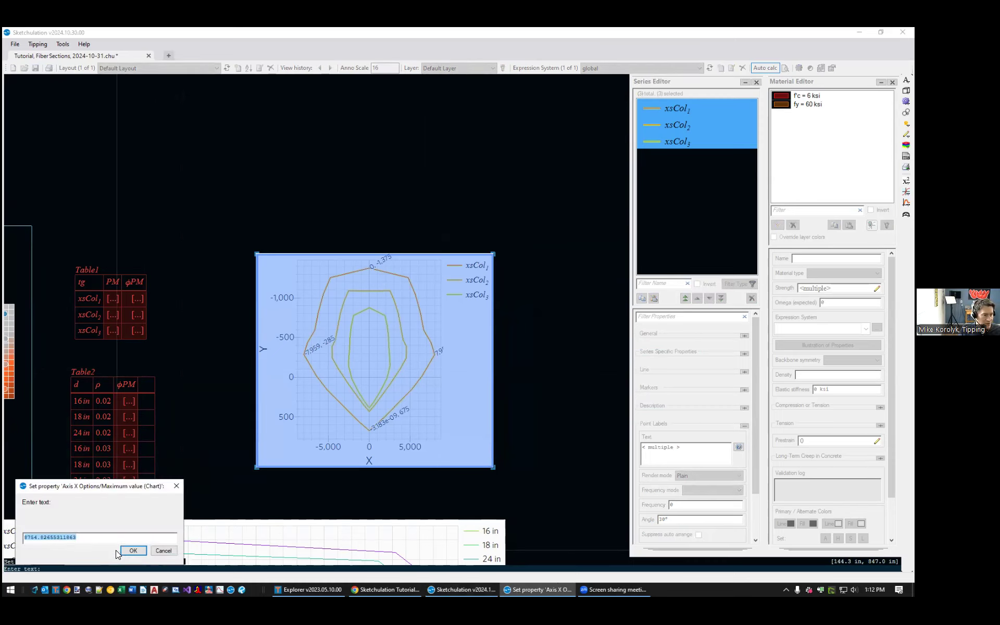
type("100")
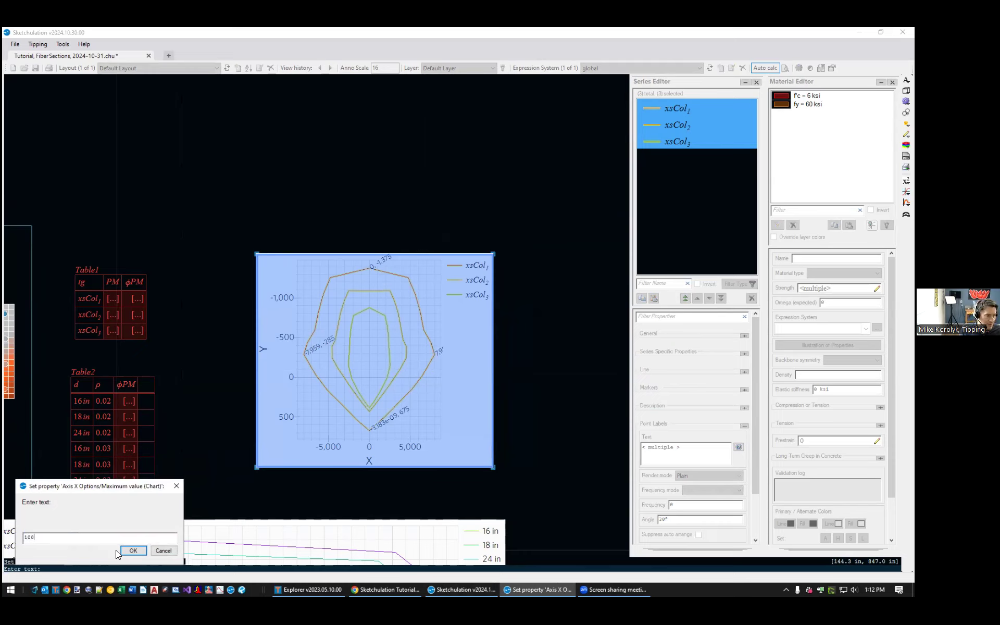
type("00")
key("Return")
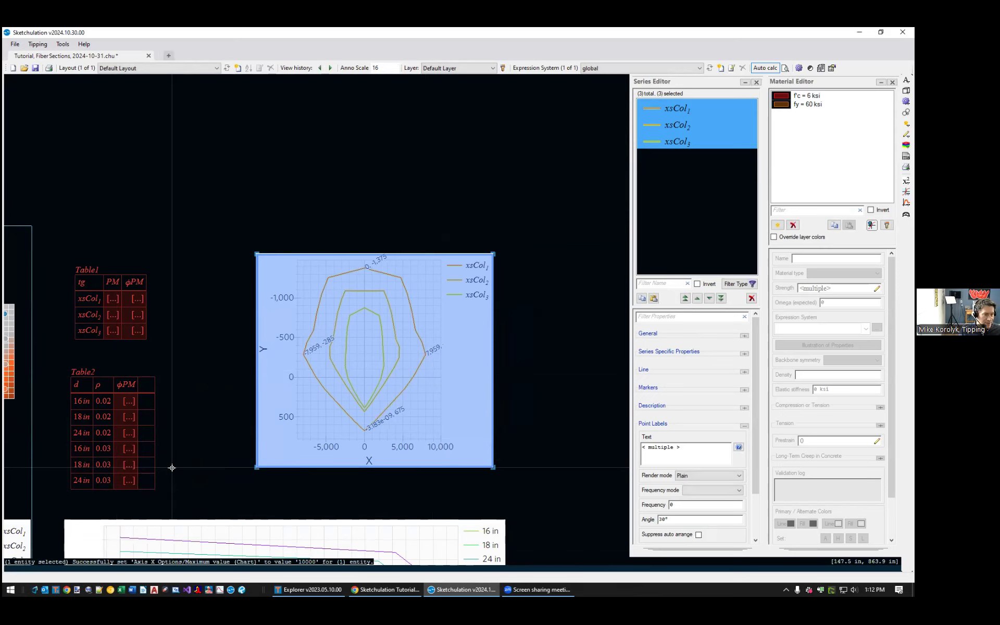
- Set the maximum value of the xsCol chart's X axis to 12000 and deselect the chart
key("Return")
type("10000")
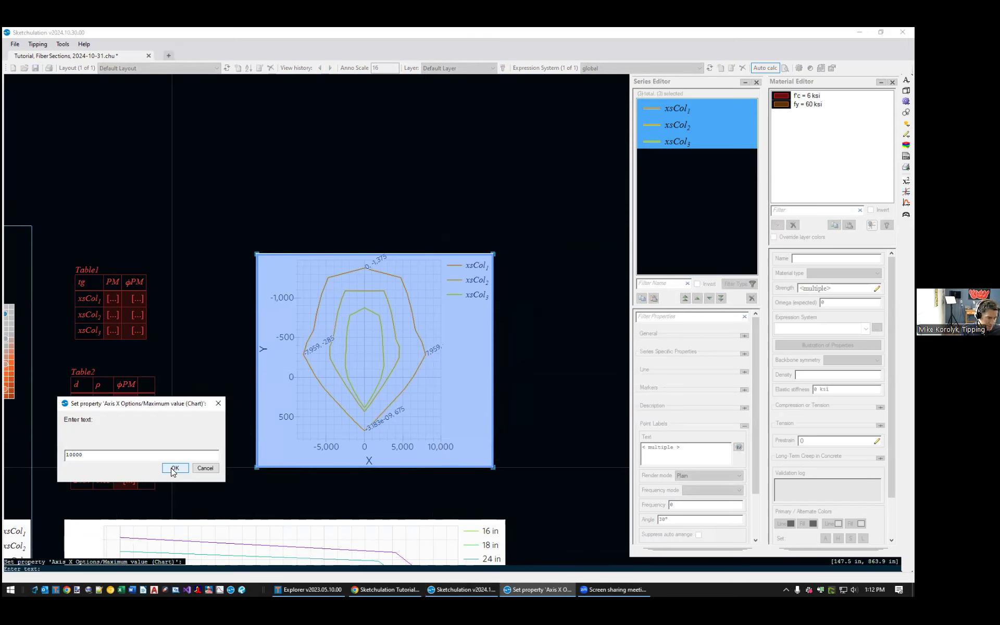
left_click(172, 468)
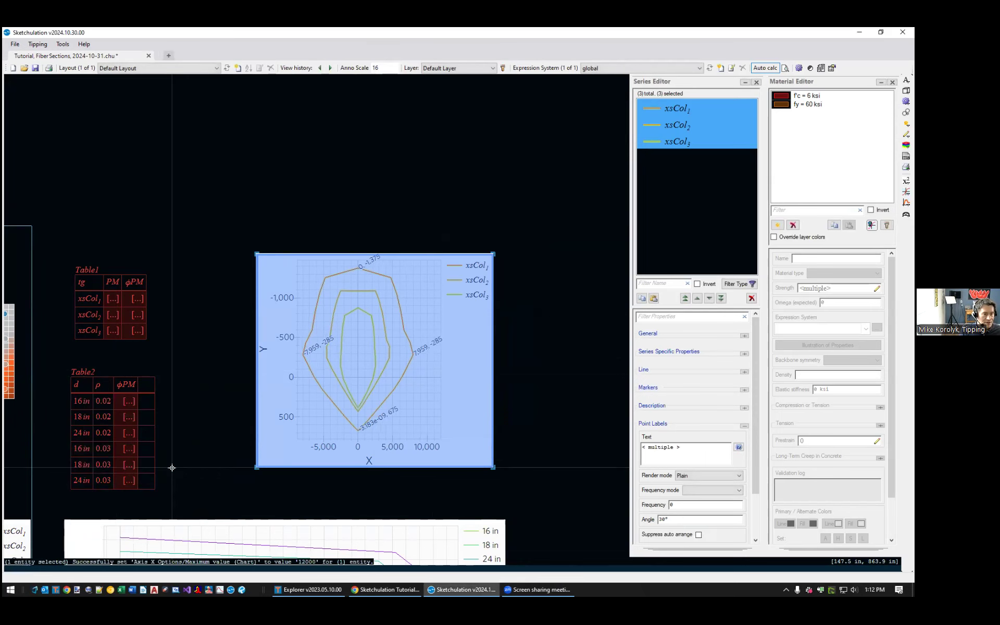
key("Escape")
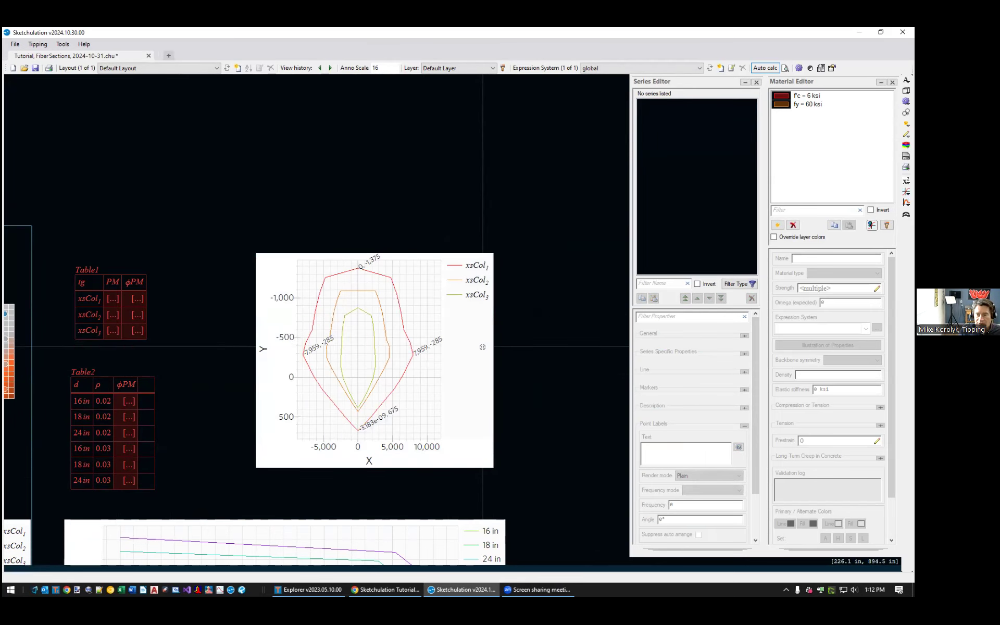
- Close the Series Editor and Material Editor, and zoom the drawing to its extents
scroll(482, 347, "down", 2)
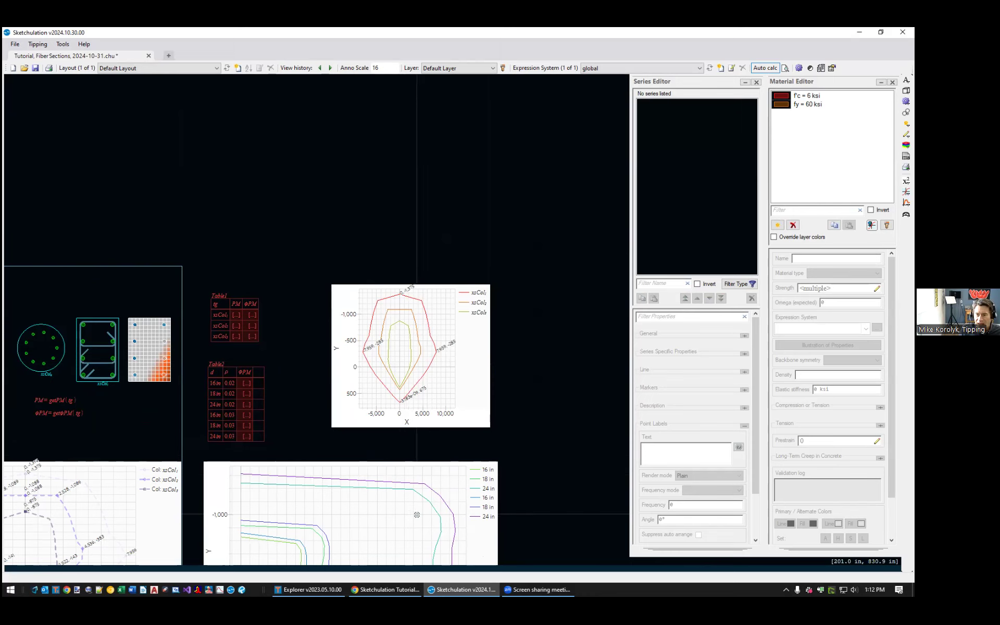
scroll(453, 365, "down", 2)
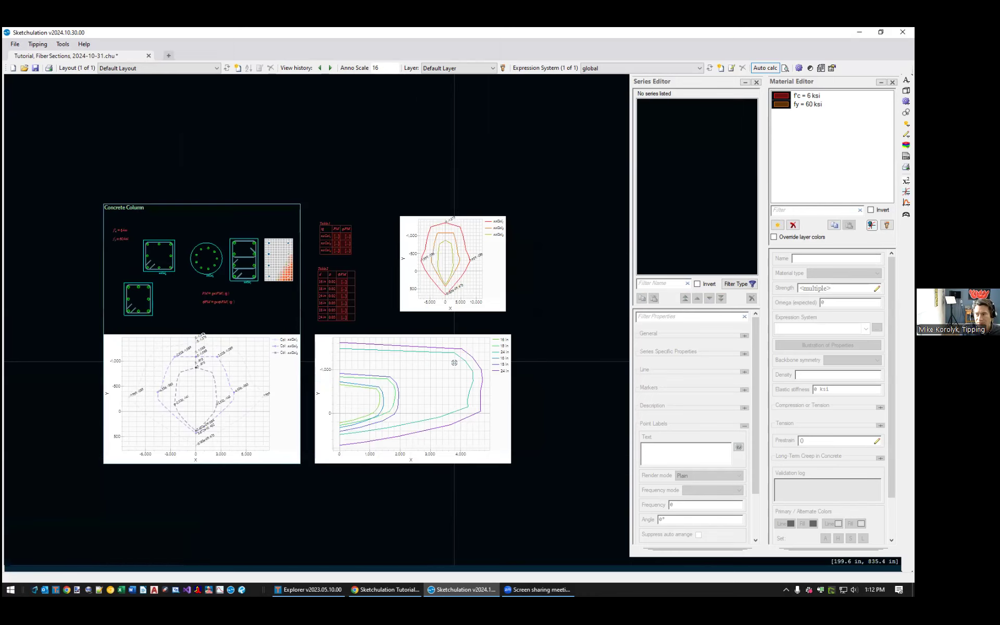
left_click(757, 83)
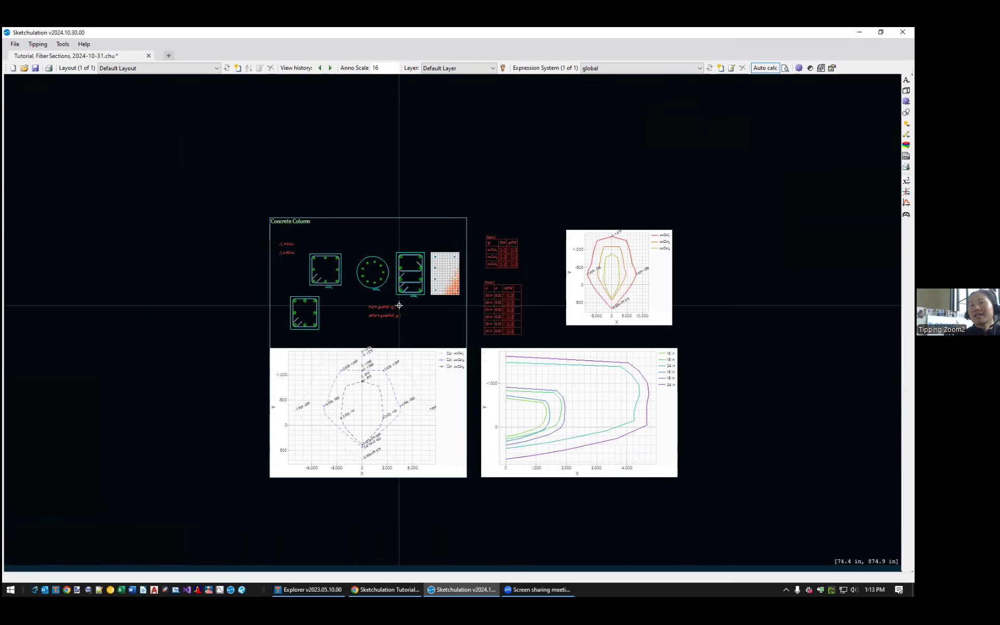
type("z")
key("Return")
type("e")
key("Return")
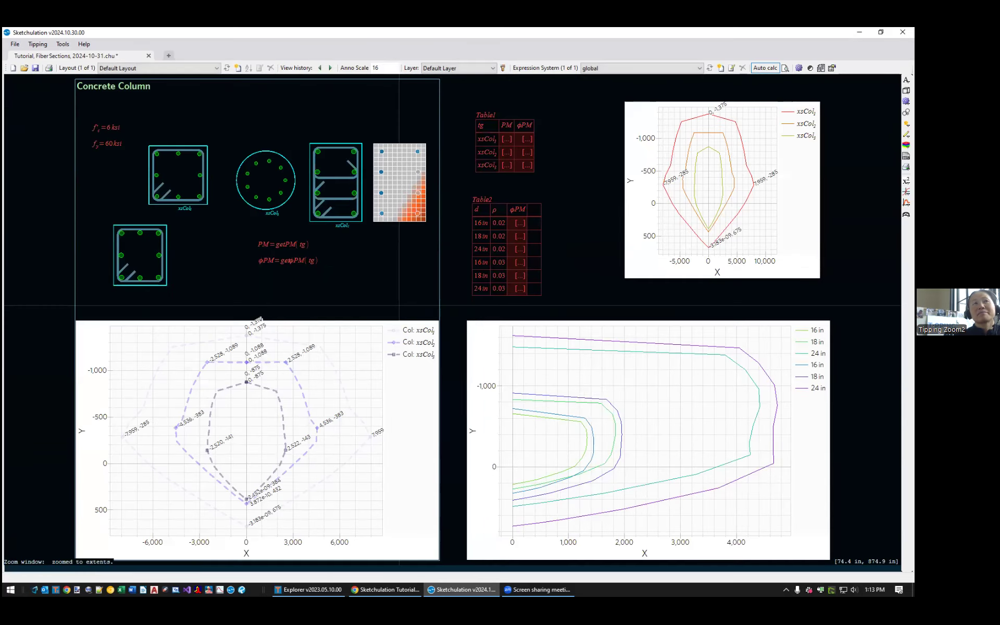
- Show the Keyboard Monitor over the drawing
left_click(39, 45)
mouse_move(62, 44)
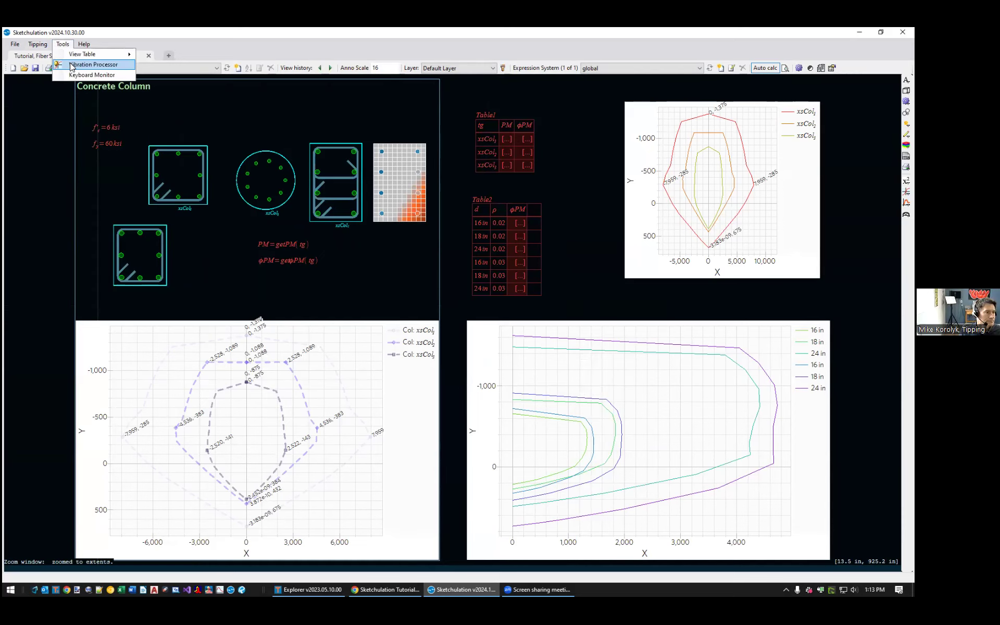
left_click(92, 75)
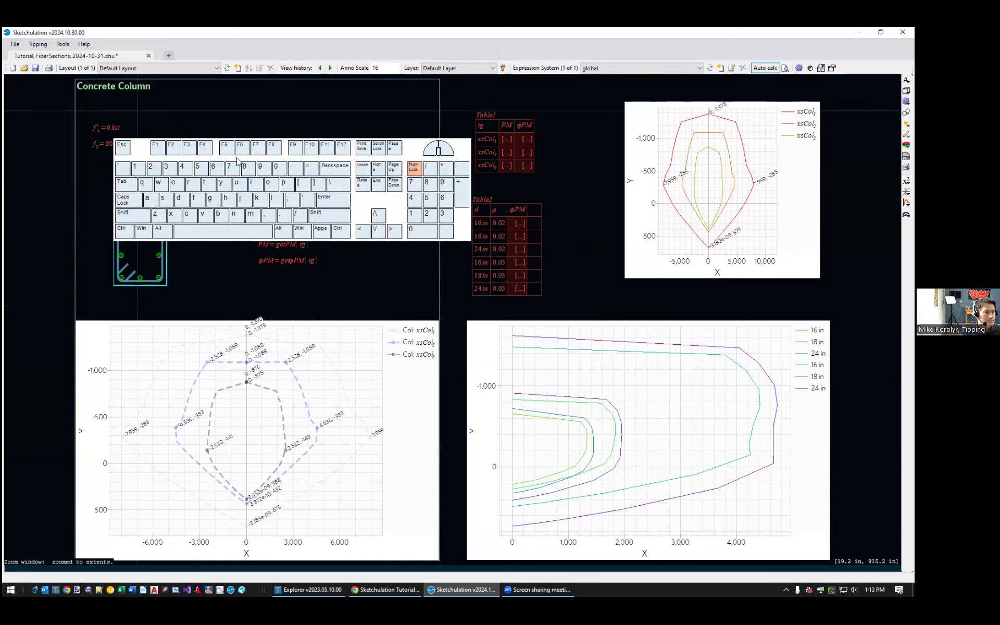
- Move the Keyboard Monitor clear of the column sections
left_click(351, 166)
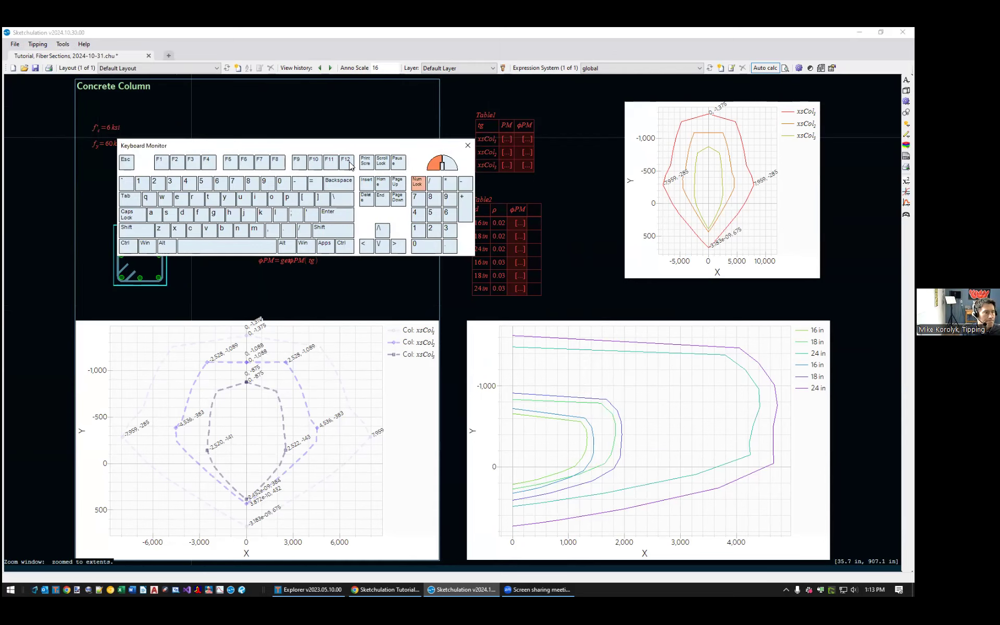
left_click_drag(351, 166, 243, 118)
- Start a DXF export of the tagged column sections xsCol1, xsCol2 and xsCol3, picking a base point near the circular section
middle_click_drag(393, 287, 688, 335)
scroll(631, 281, "up", 2)
scroll(682, 331, "down", 1)
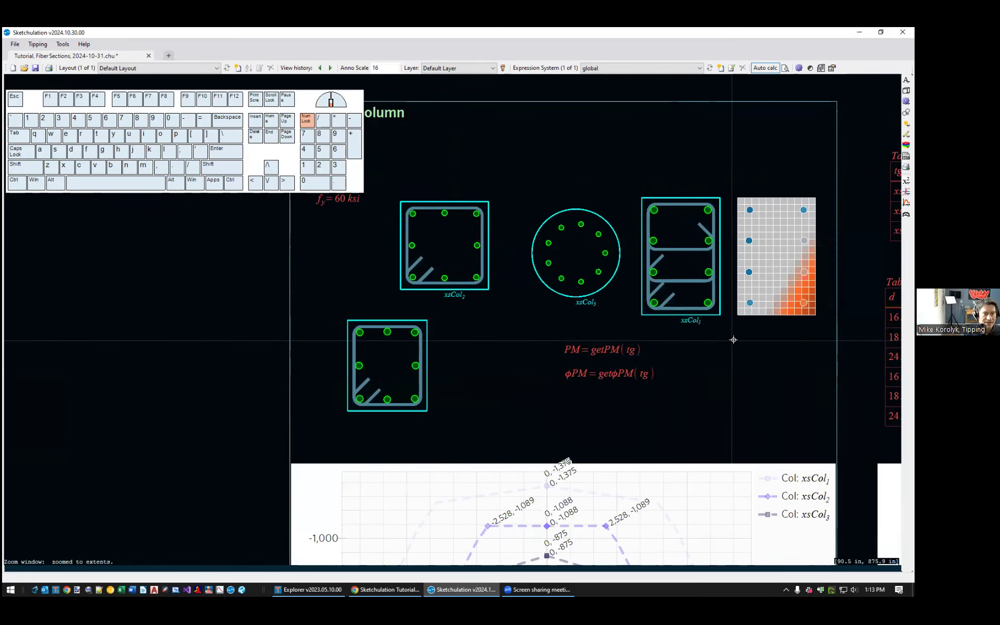
left_click_drag(722, 322, 525, 179)
middle_click_drag(536, 201, 621, 217)
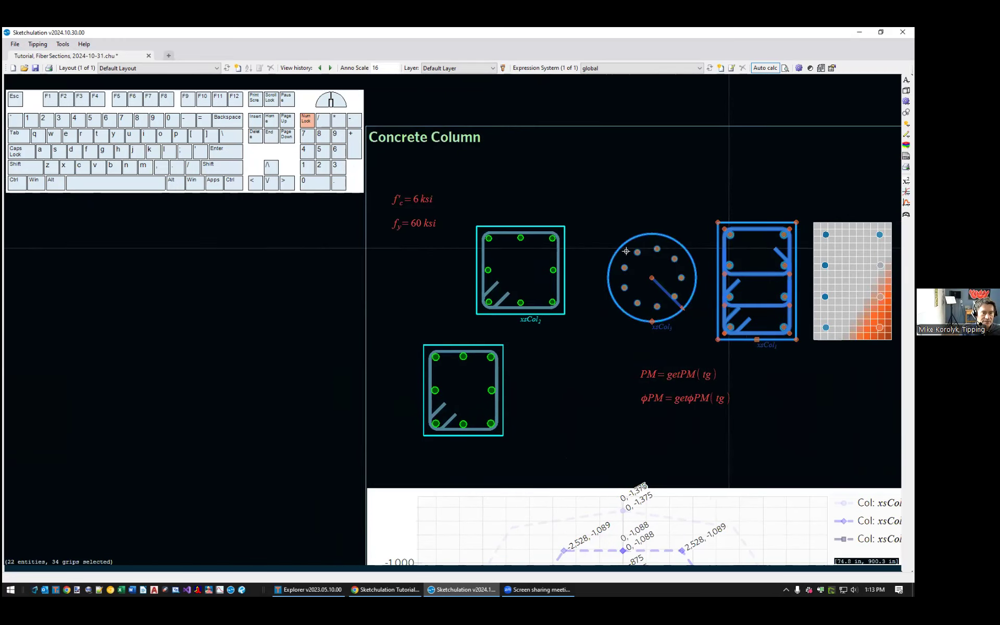
left_click_drag(576, 207, 462, 330)
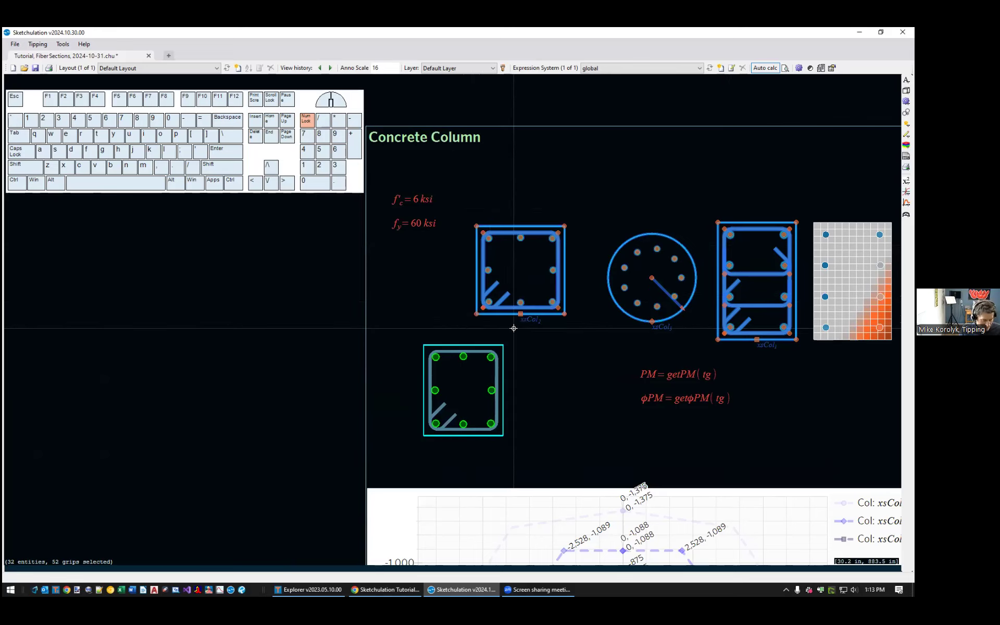
type("expo")
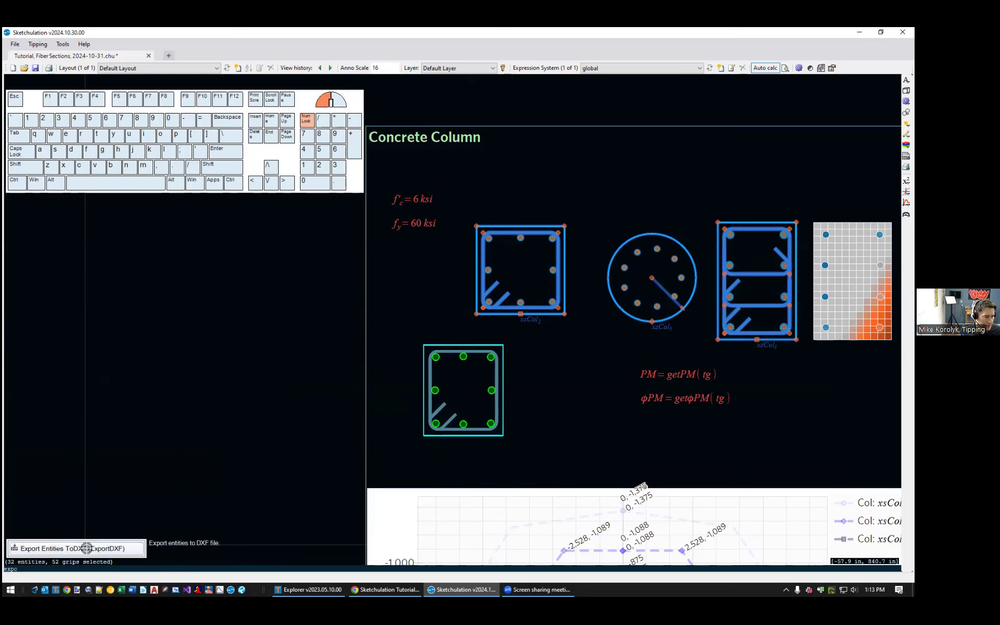
left_click(86, 548)
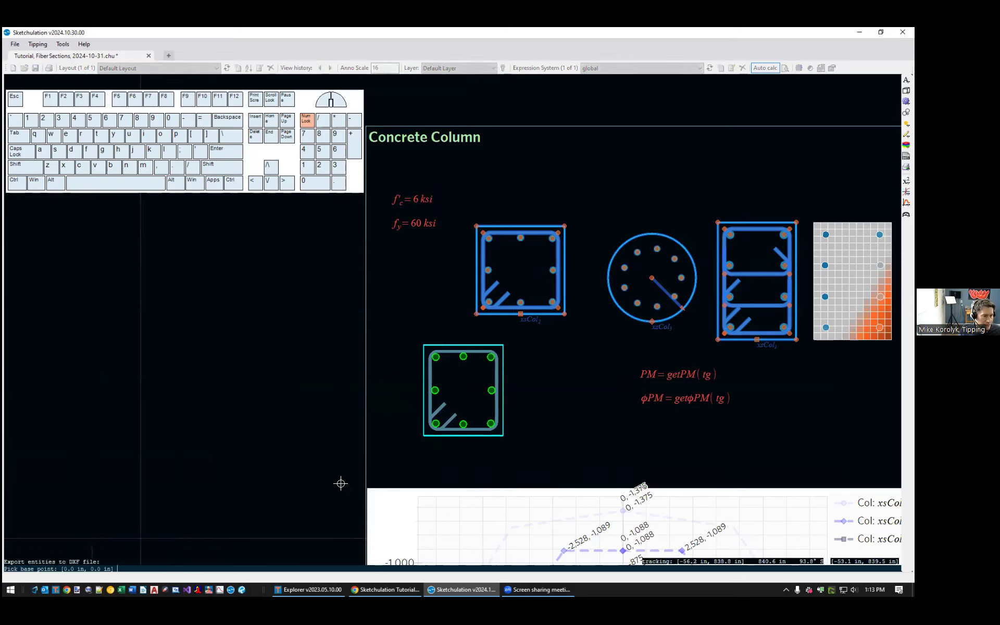
left_click(603, 314)
left_click(452, 396)
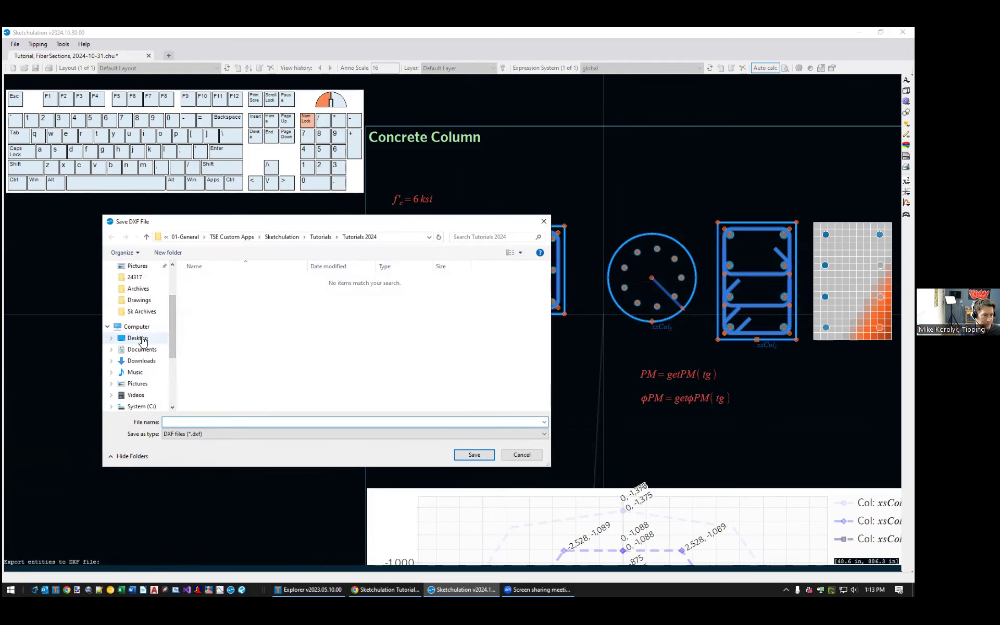
- Save the exported DXF file on the Desktop as cols and clear the selection of the sections
left_click(138, 338)
left_click(187, 420)
type("cols")
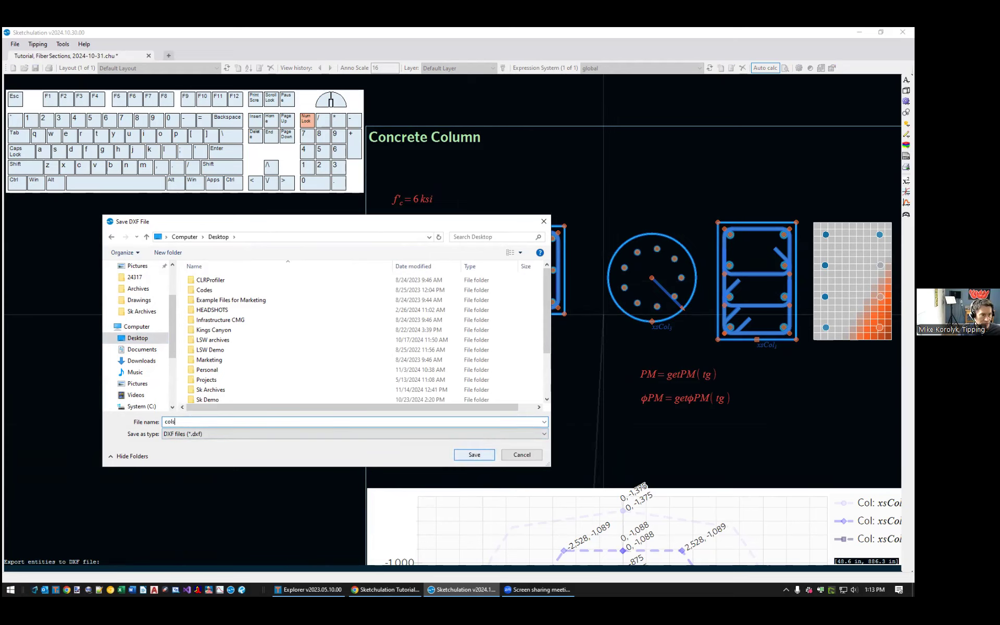
left_click(481, 455)
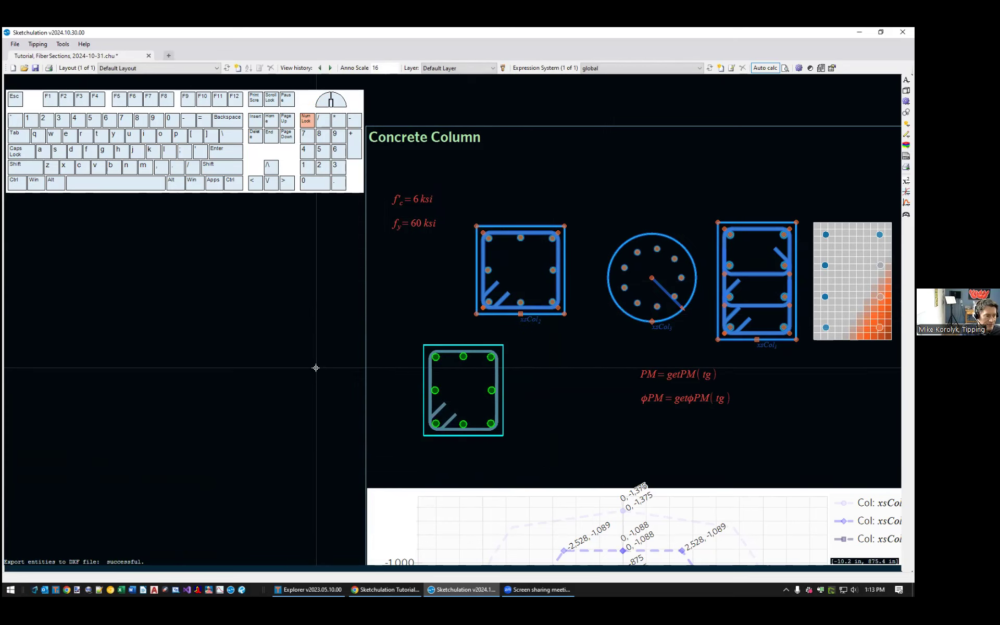
scroll(316, 368, "down", 3)
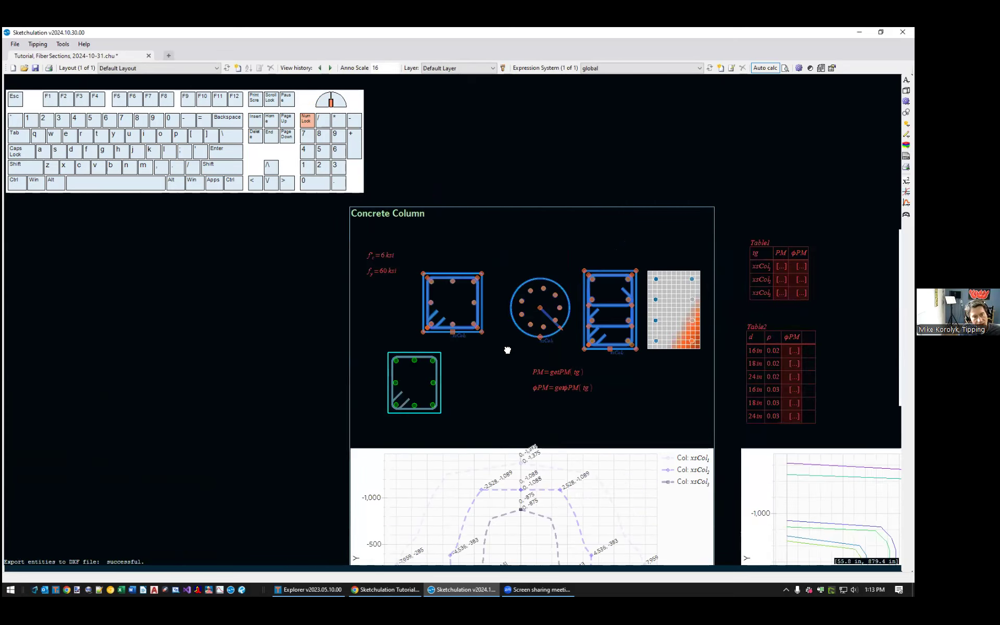
middle_click_drag(509, 348, 433, 351)
key("Escape")
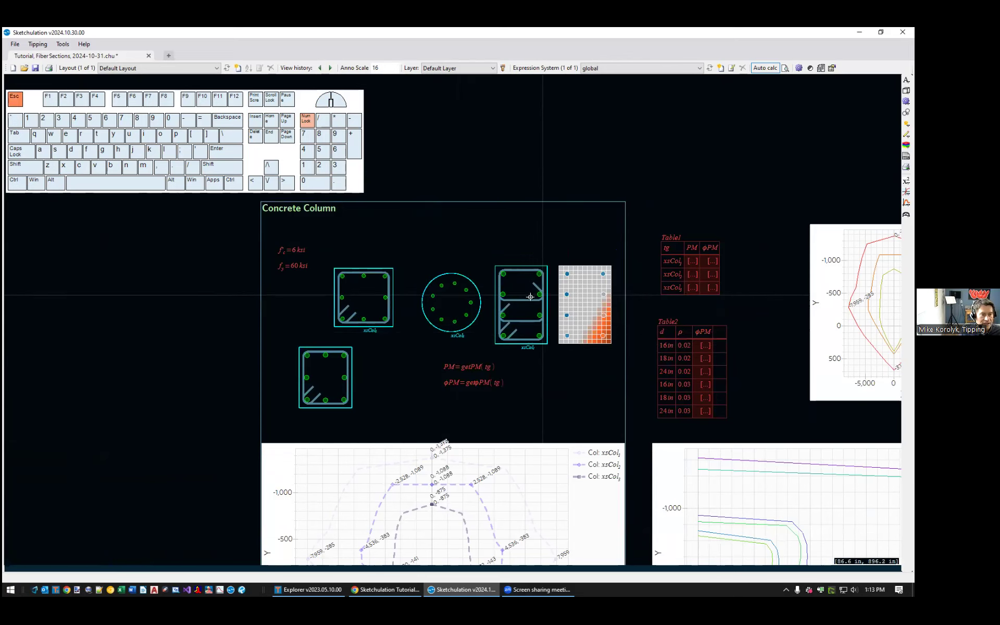
middle_click_drag(696, 302, 526, 313)
scroll(431, 293, "down", 2)
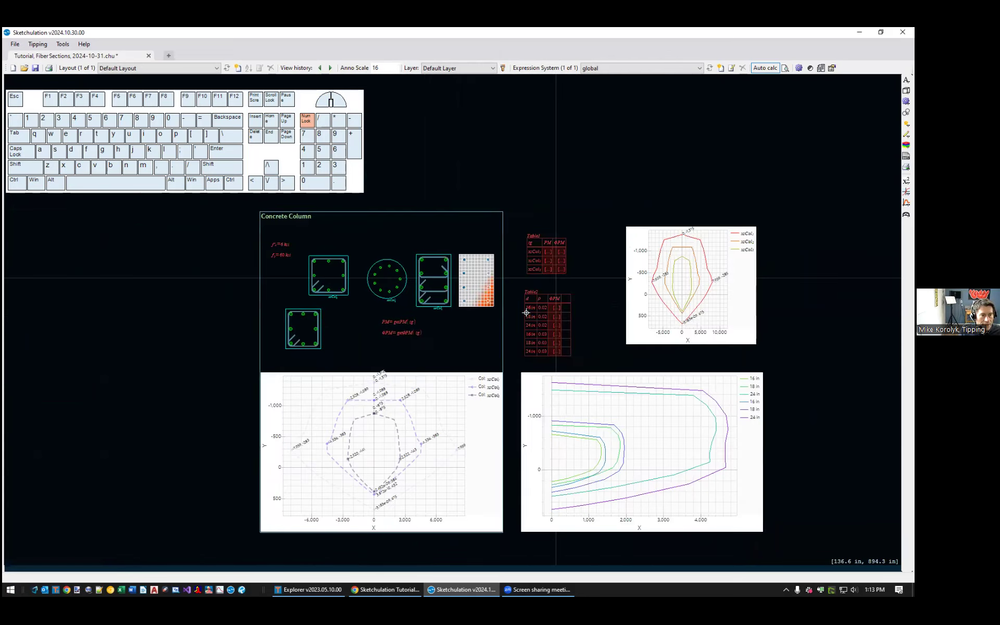
scroll(516, 315, "down", 2)
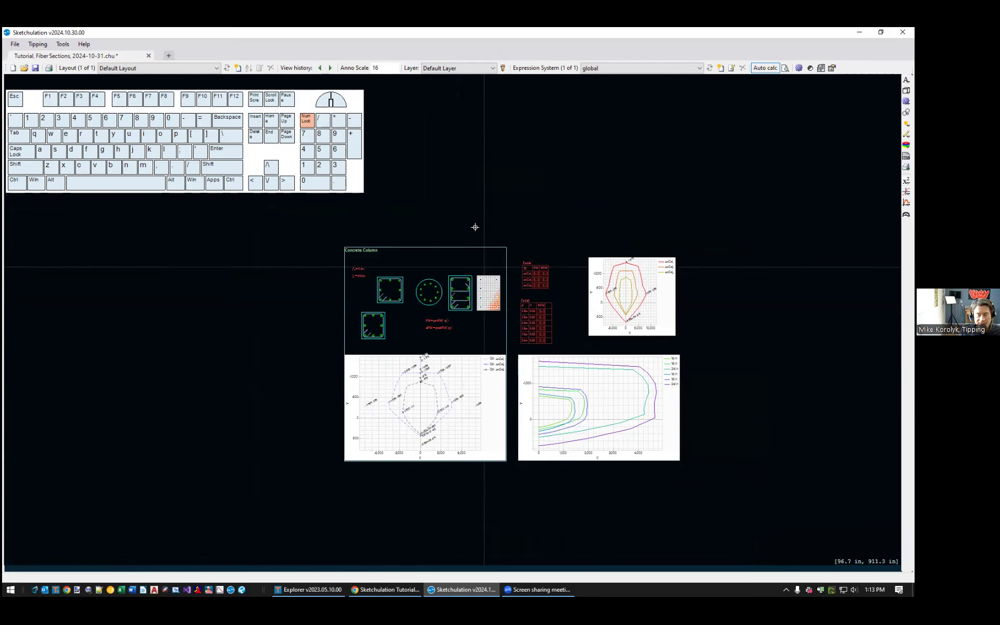
scroll(714, 276, "up", 2)
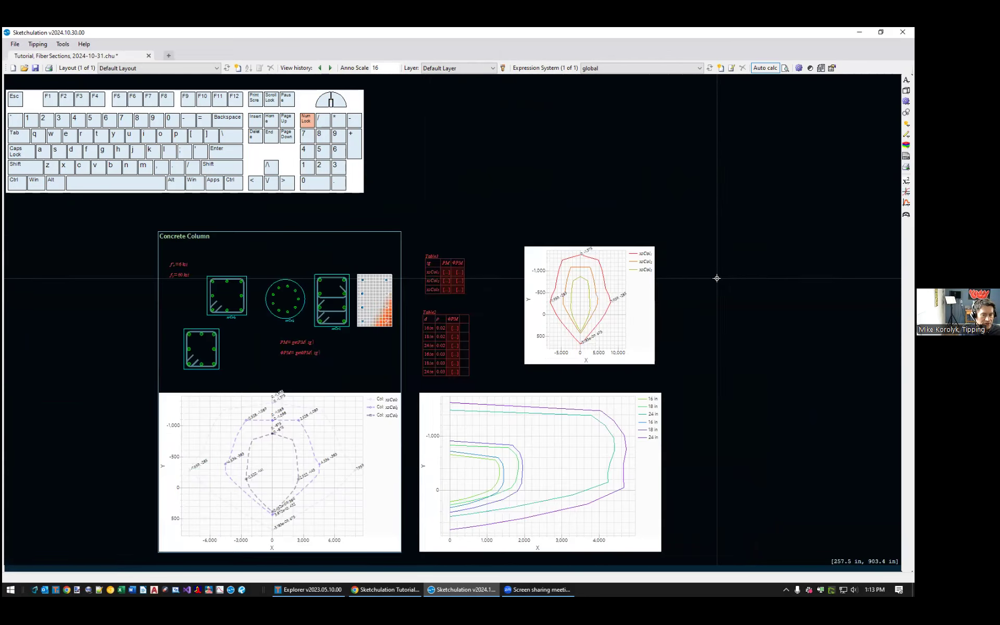
middle_click_drag(717, 280, 707, 277)
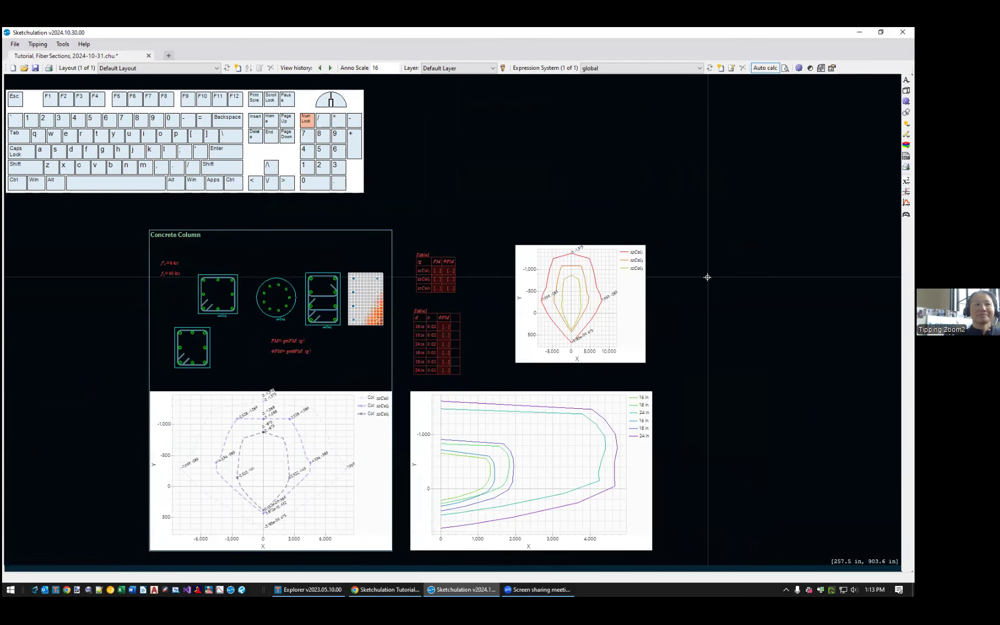
- Create a new blank document
left_click(169, 55)
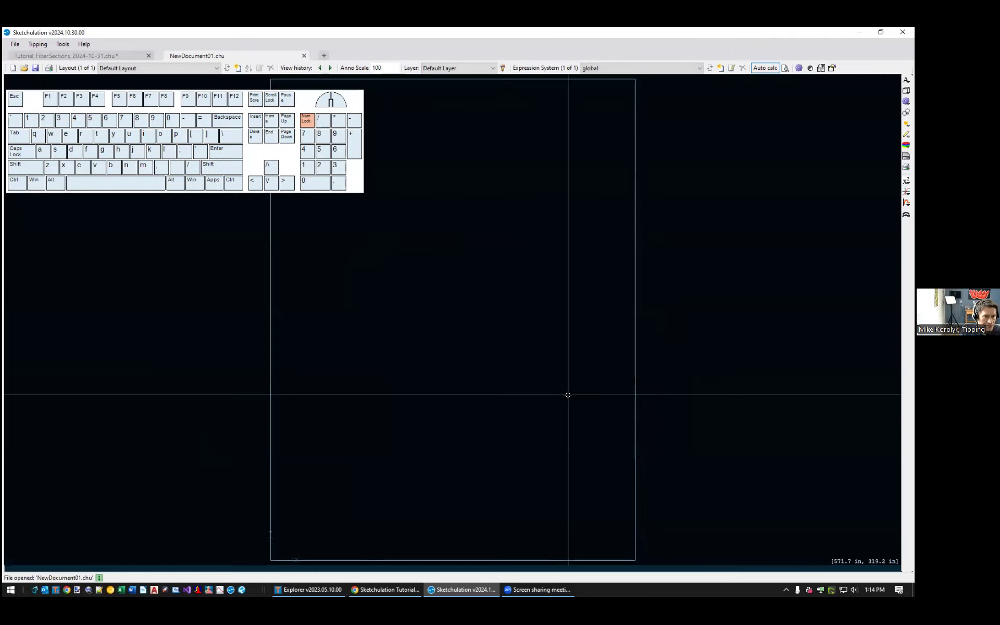
mouse_move(586, 368)
middle_mouse_down()
mouse_move(680, 364)
mouse_move(705, 379)
mouse_move(696, 351)
mouse_move(739, 370)
middle_mouse_up()
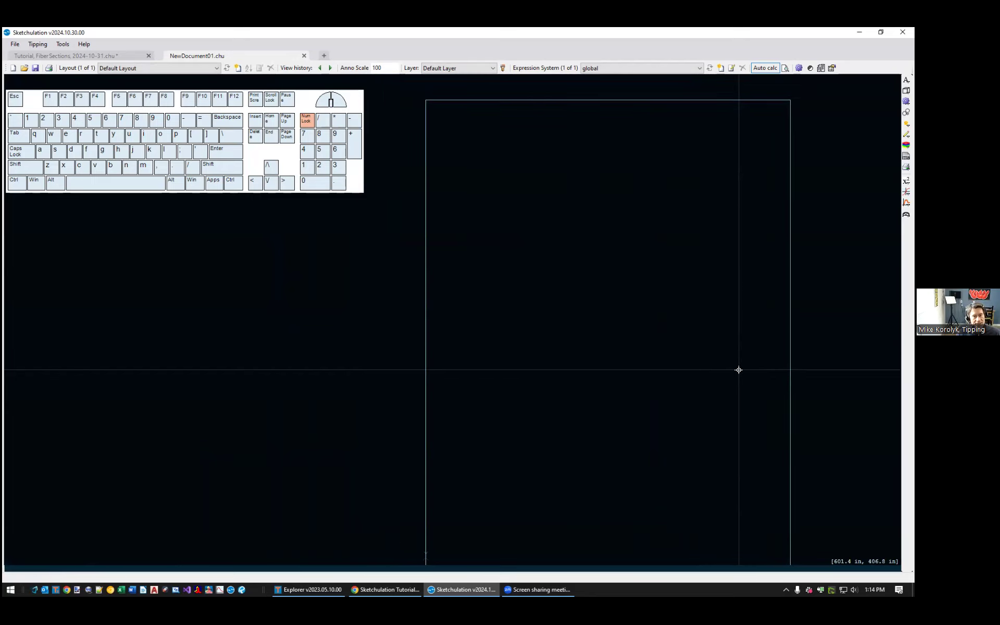
middle_click_drag(570, 309, 569, 293)
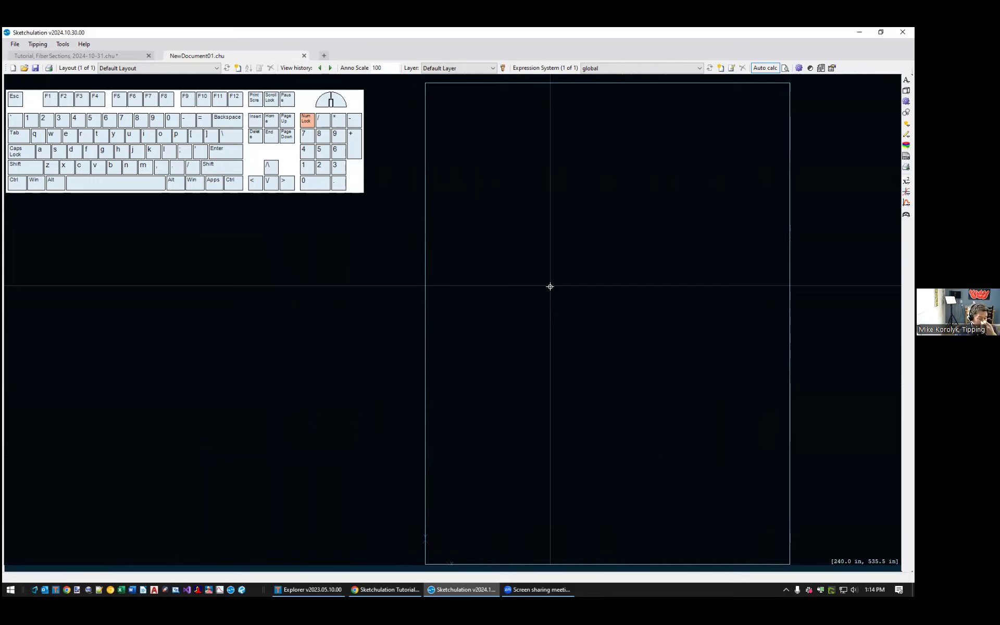
- Draw a horizontal frame element 15' long in the upper part of the page, using the angle constraint
type("f")
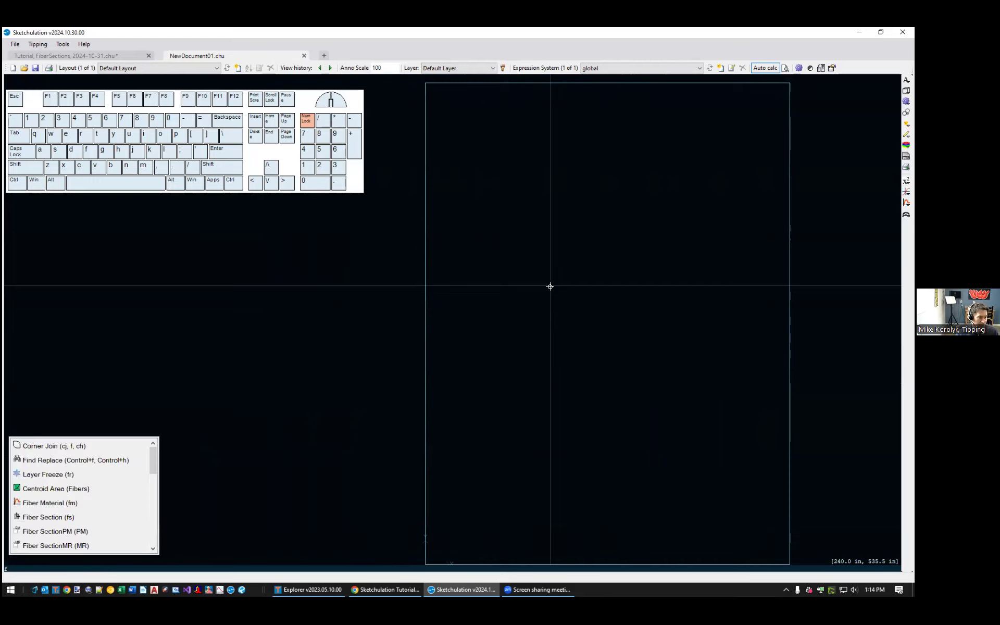
type("e")
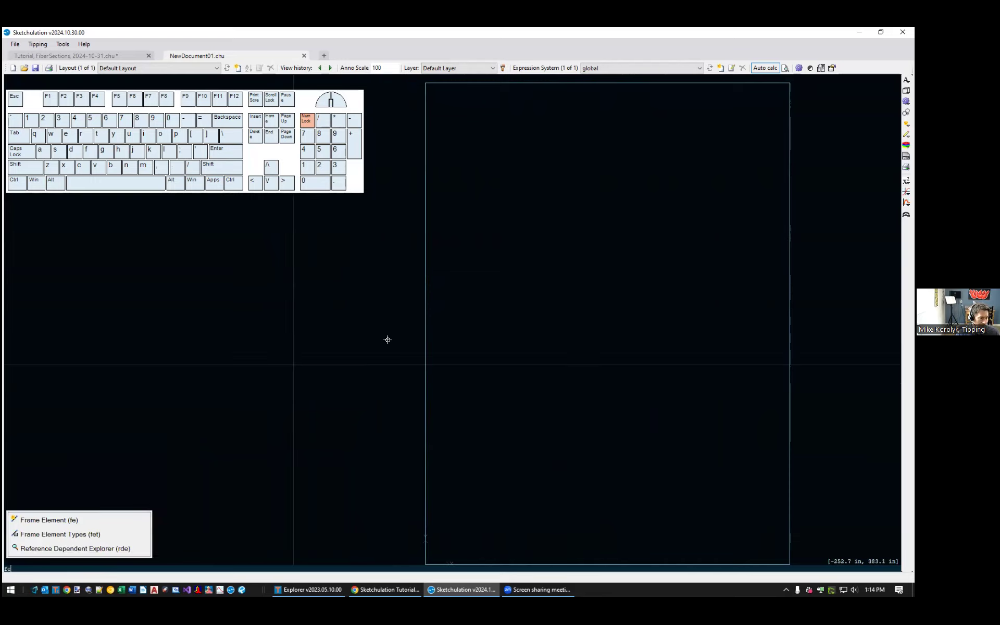
left_click(30, 521)
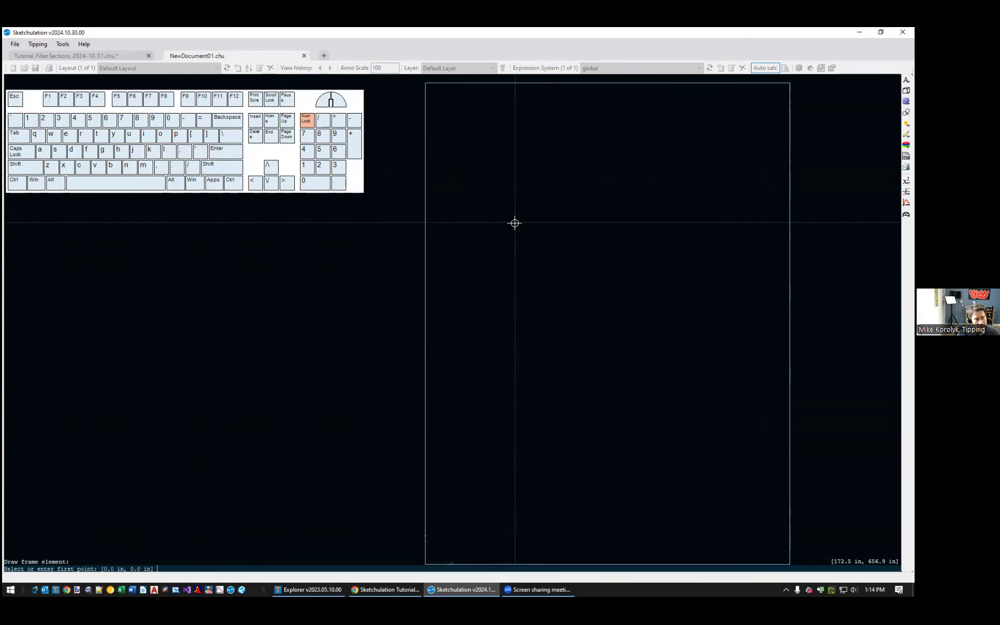
left_click(490, 195)
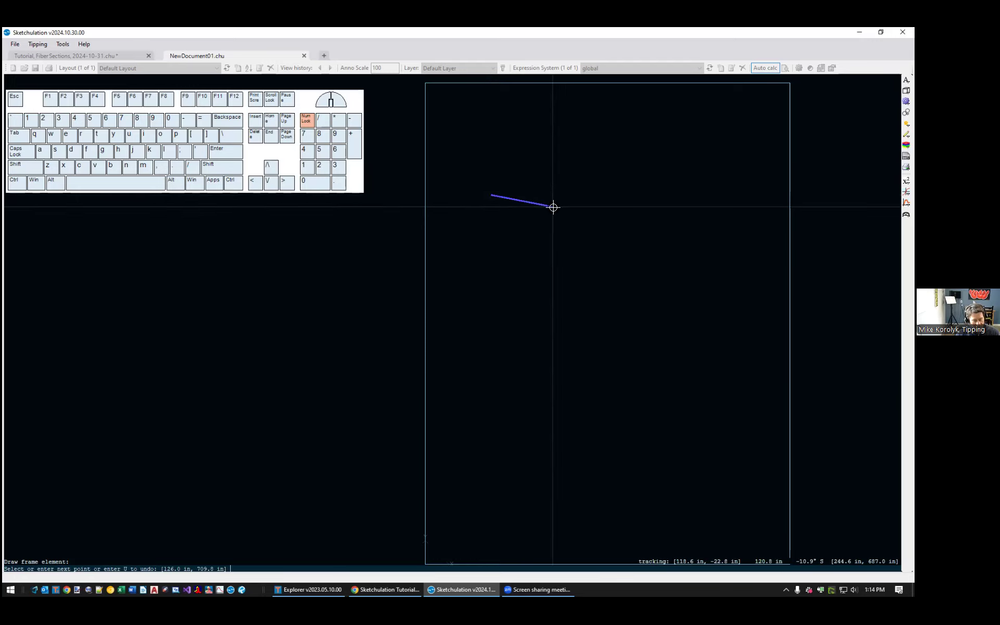
key("F8")
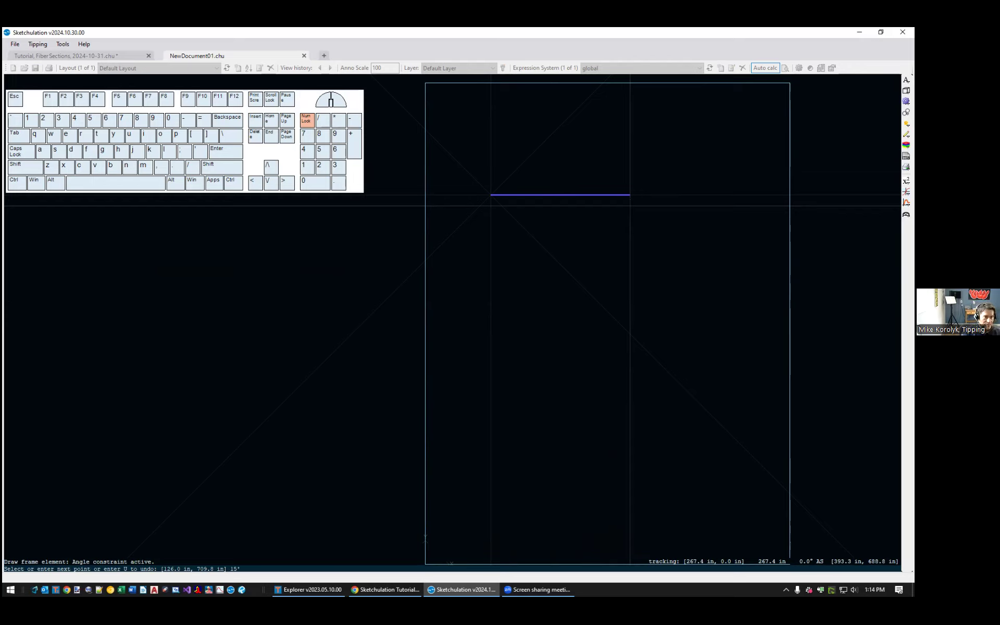
left_click(630, 206)
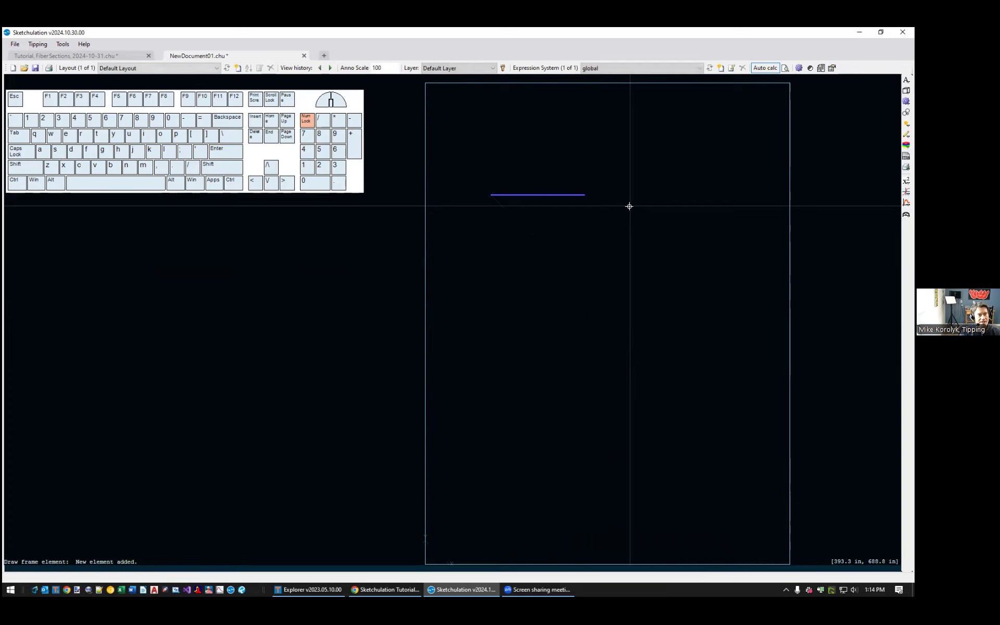
- Set the new document's annotation scale to 48
scroll(559, 221, "up", 3)
scroll(559, 221, "down", 3)
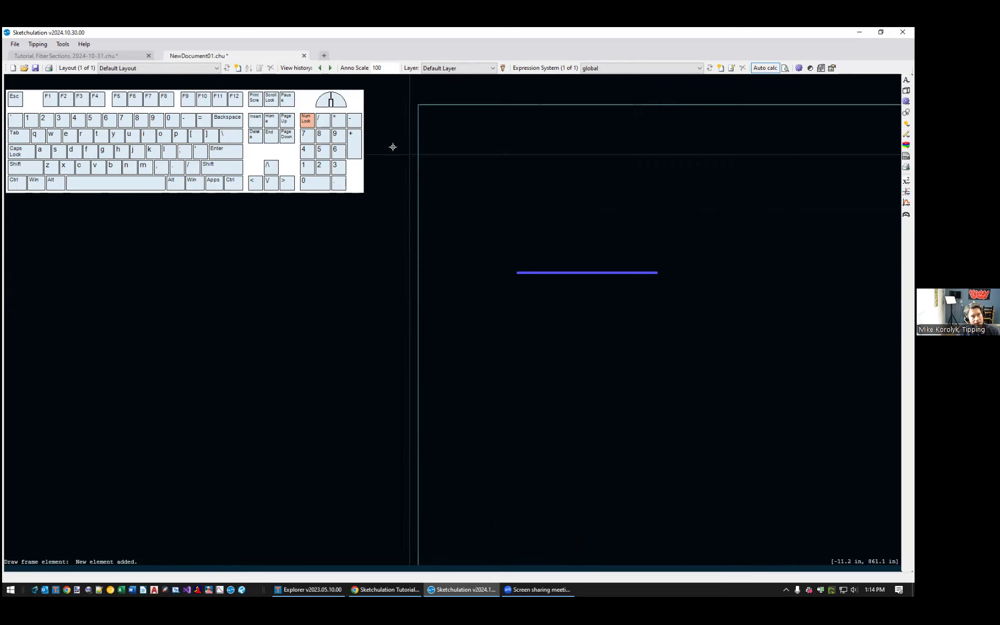
scroll(781, 262, "down", 1)
middle_click_drag(785, 266, 670, 252)
scroll(627, 180, "down", 1)
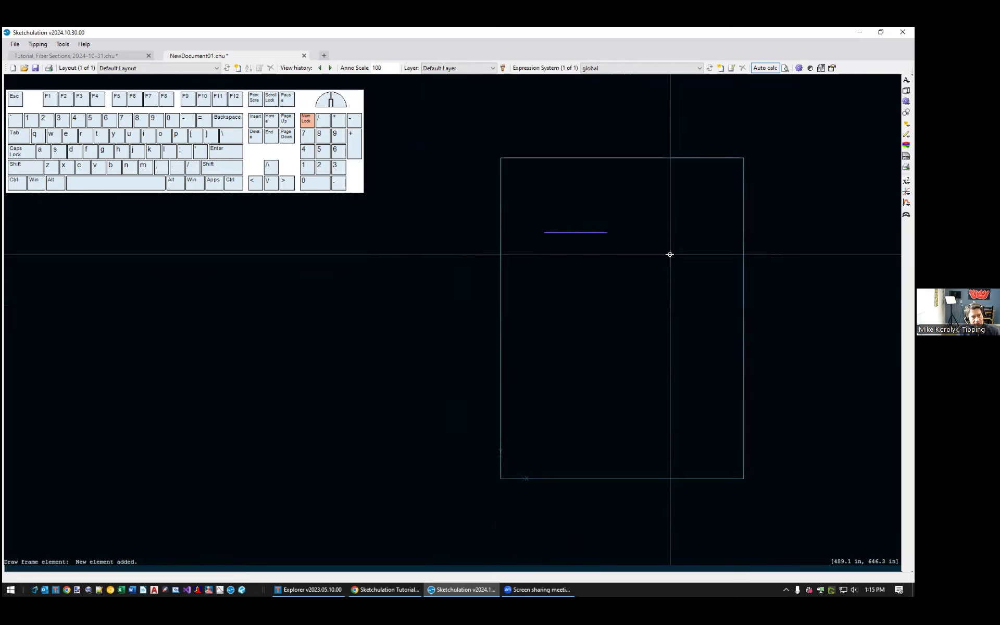
left_click(393, 69)
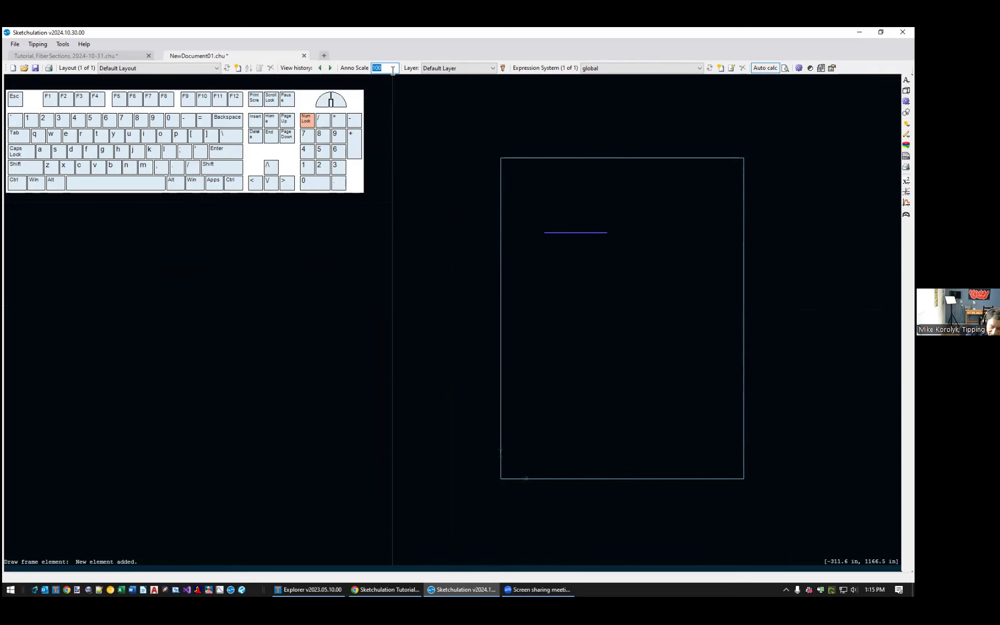
type("48")
key("Return")
- Move the frame element to the upper part of the page, starting at about 90.5 in, 828.7 in, and deselect it
scroll(545, 379, "up", 4)
left_click(481, 354)
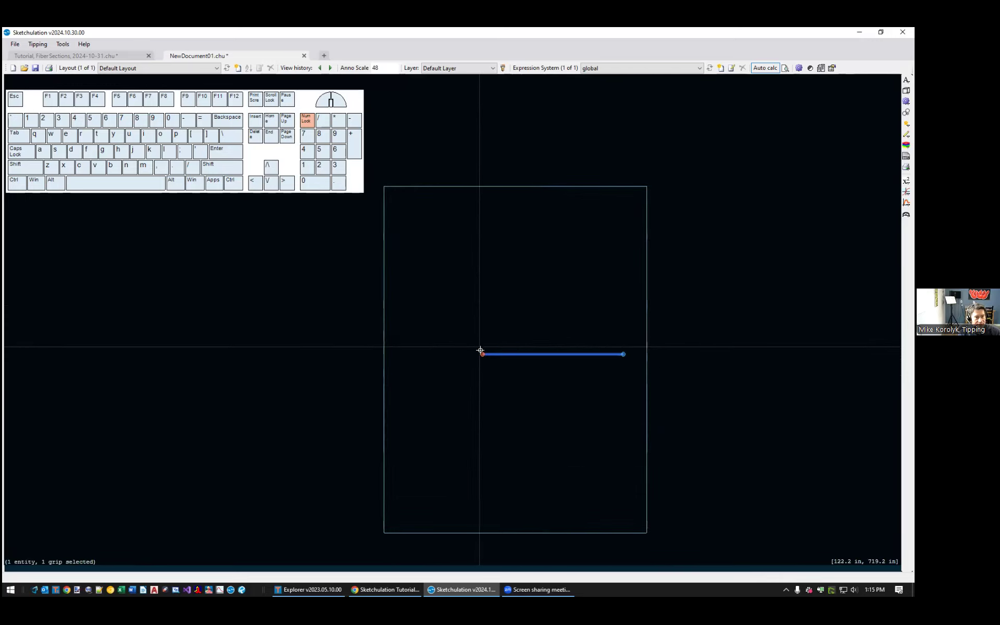
left_click(483, 354)
left_click(455, 261)
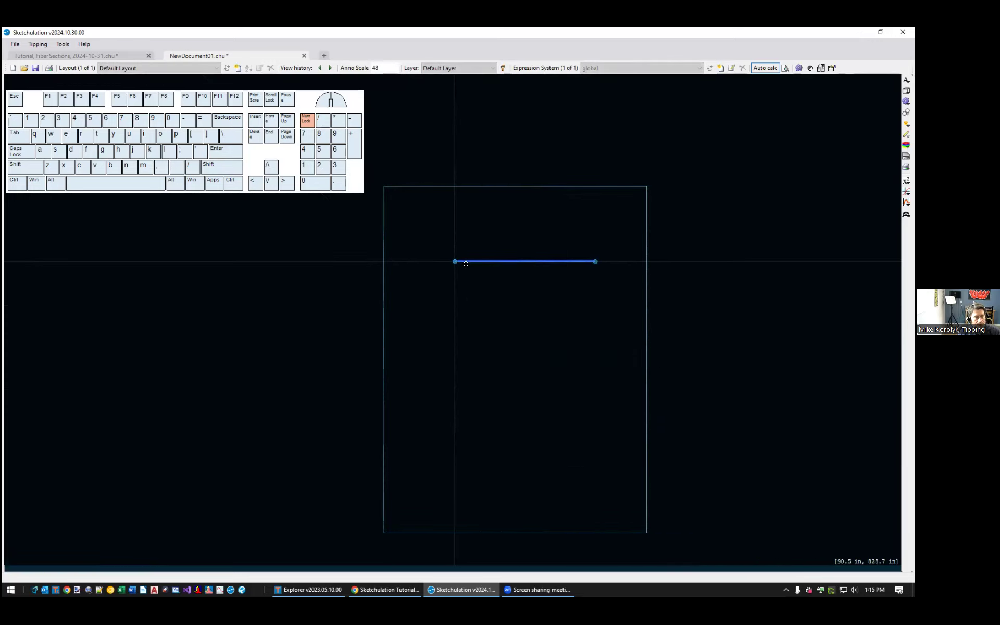
scroll(568, 274, "up", 2)
middle_click_drag(568, 275, 638, 297)
scroll(663, 236, "down", 1)
scroll(537, 271, "up", 1)
key("Escape")
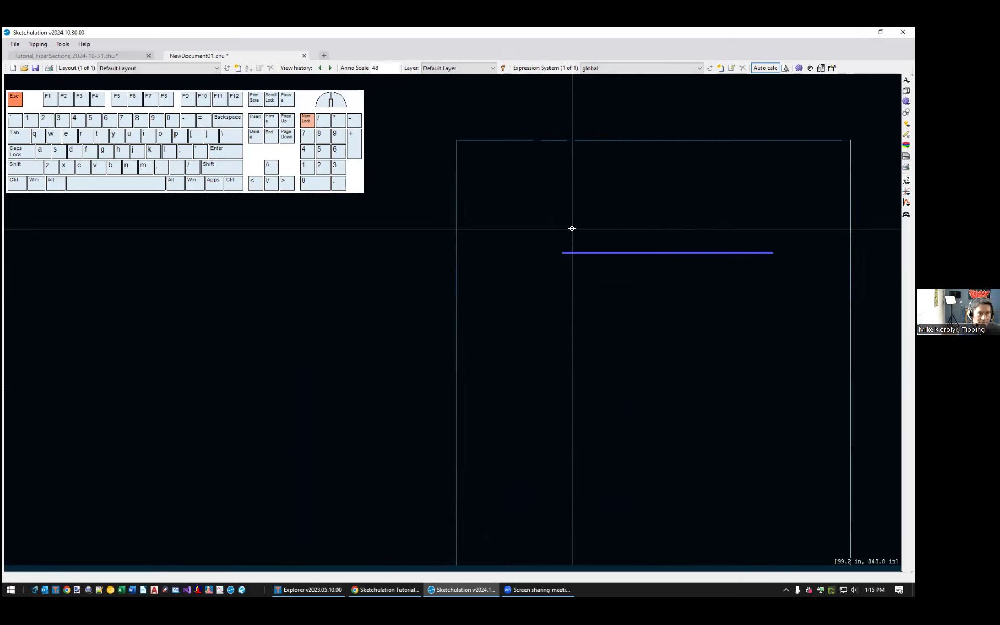
- Insert the text "Beam Design" at the page's upper-left corner
type("t")
key("Return")
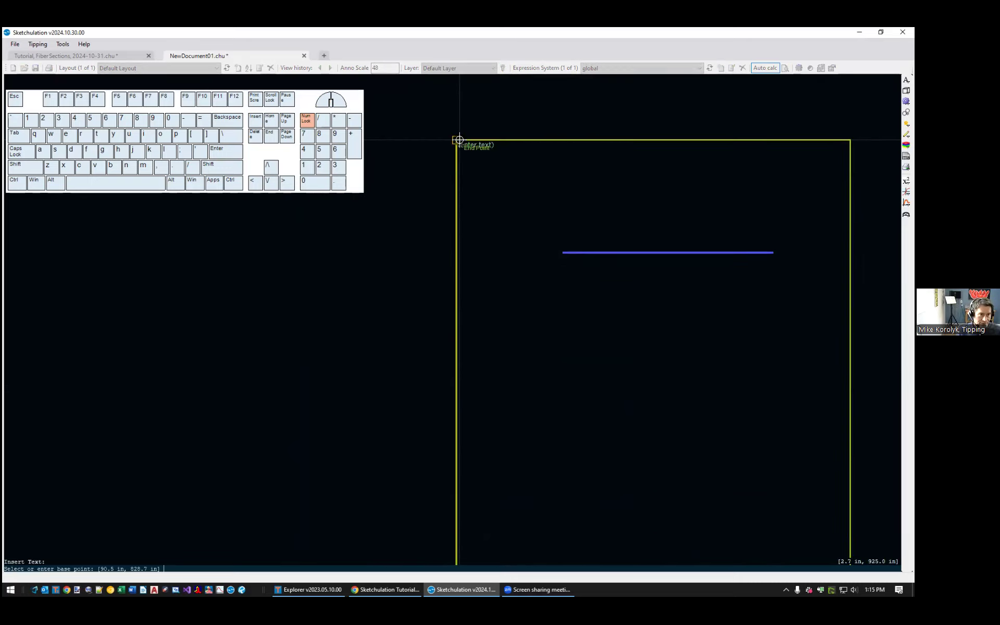
left_click(457, 141)
type("Be")
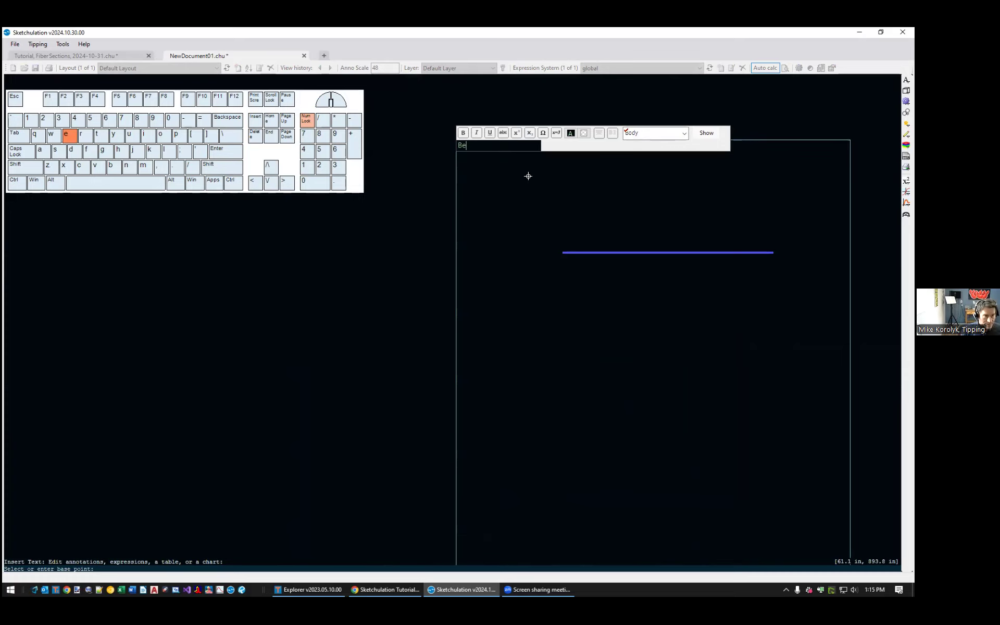
type("am Design")
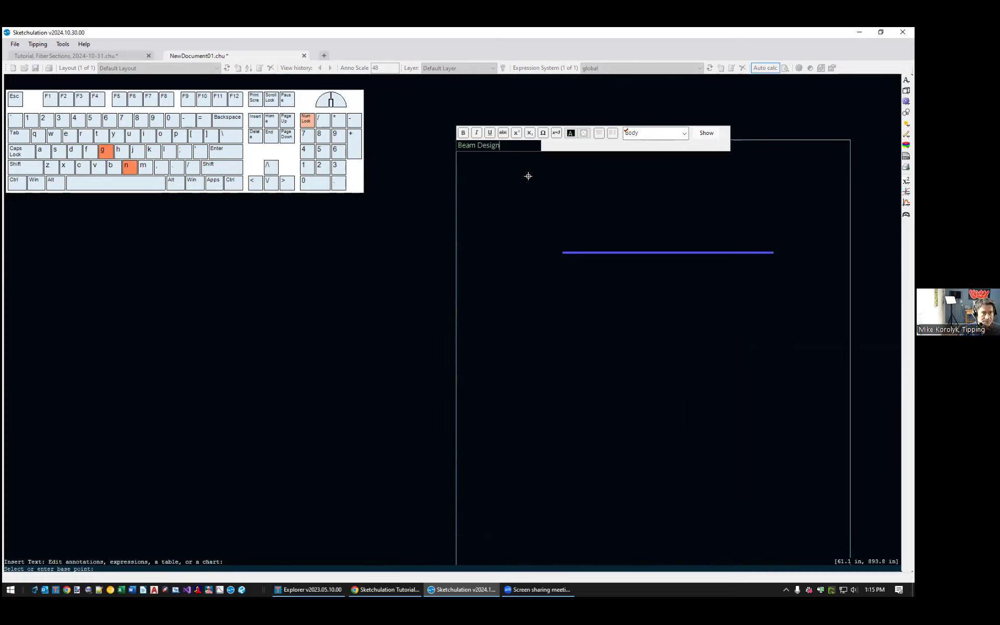
- Apply the Heading style to the "Beam Design" text and finish editing it
left_click(687, 131)
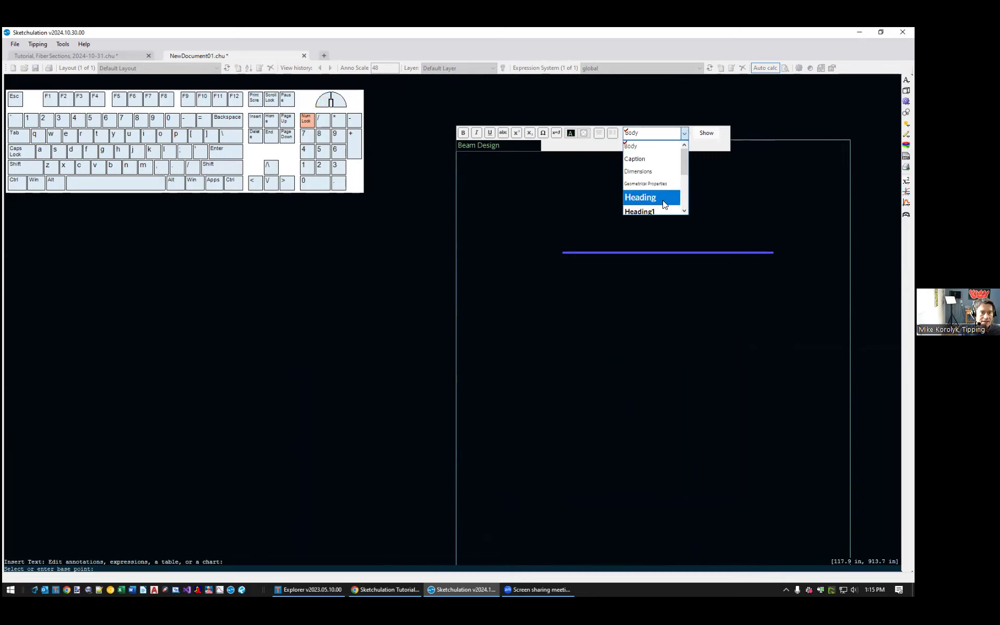
left_click(663, 197)
left_click(661, 198)
middle_click_drag(680, 229, 584, 243)
key("Escape")
left_click(542, 267)
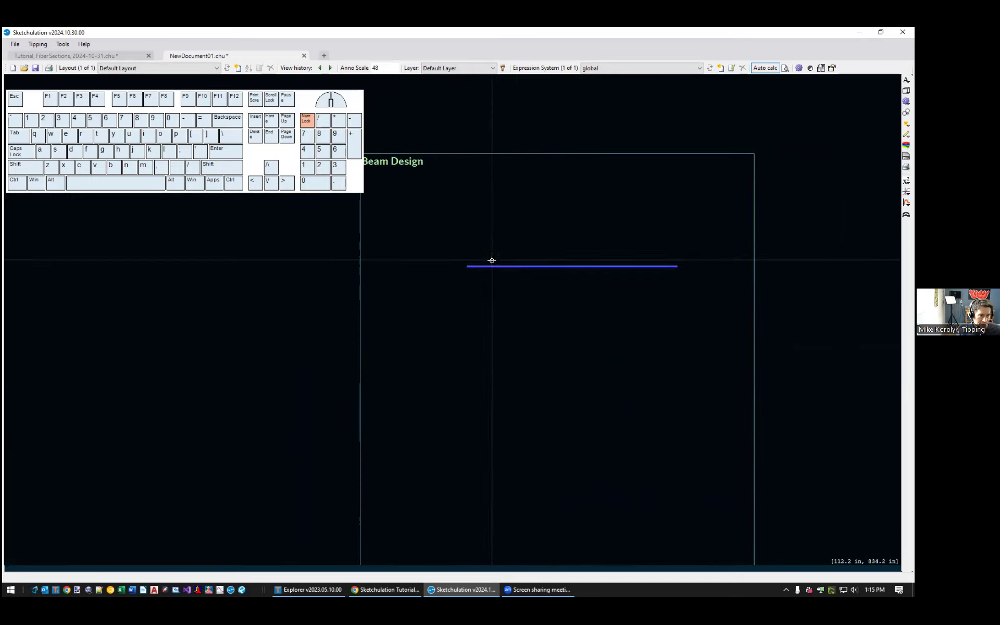
- Add a restraint at each end of the frame element
type("r")
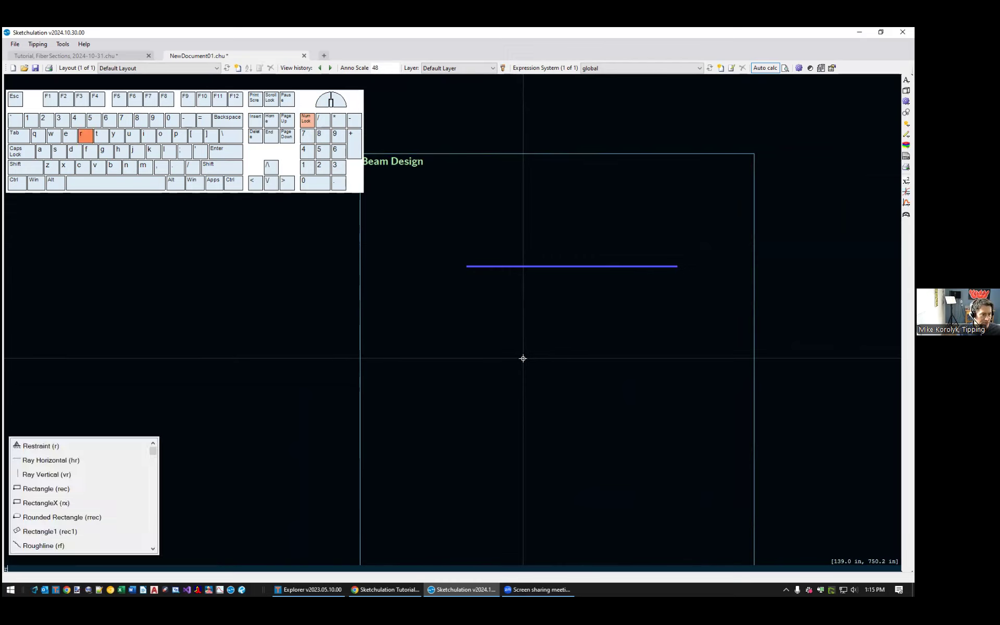
type("es")
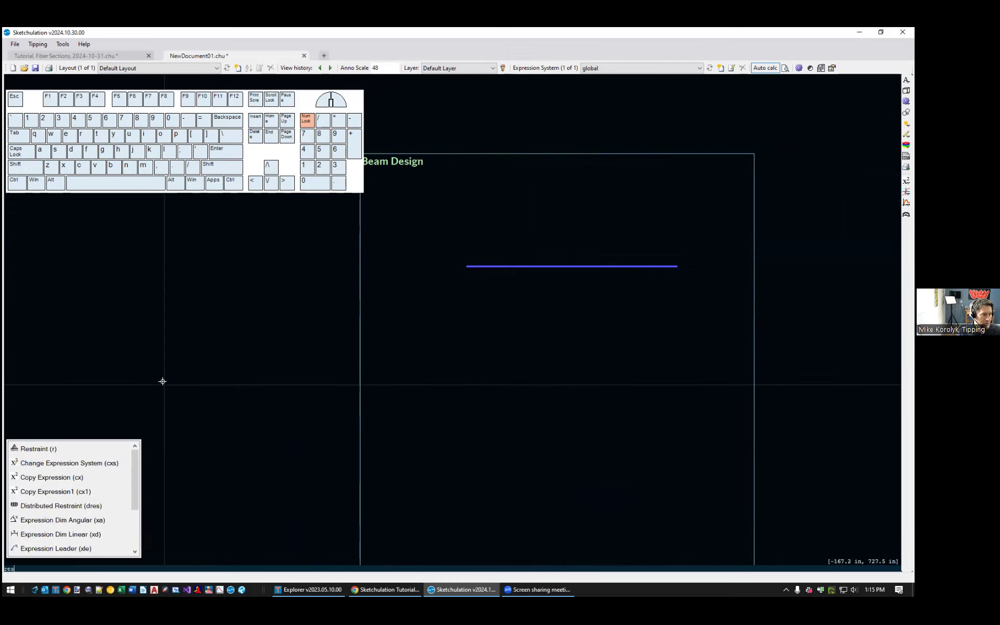
left_click(55, 453)
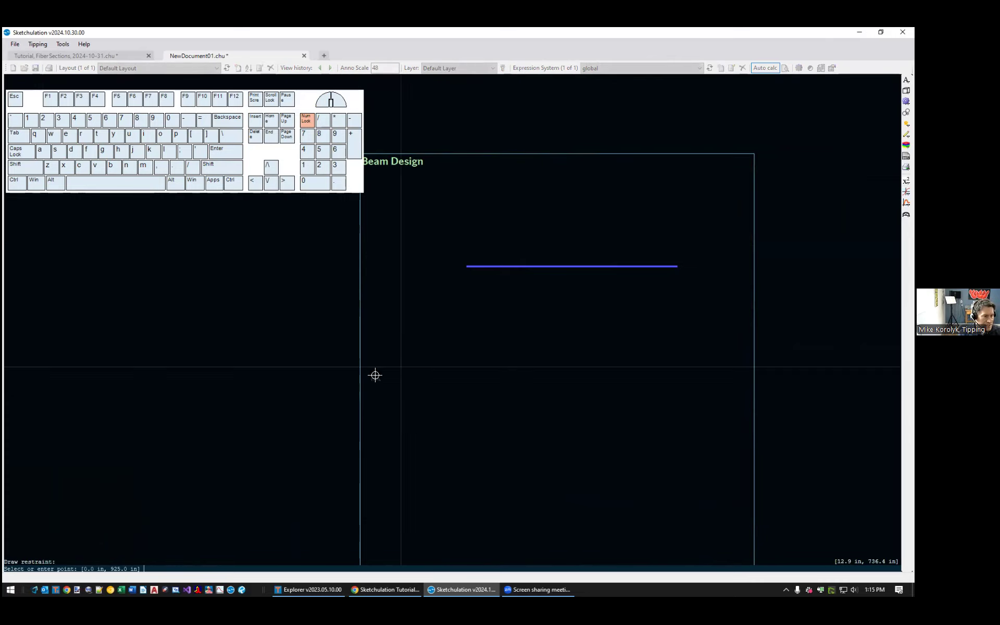
left_click(466, 266)
scroll(679, 277, "up", 4)
middle_click_drag(686, 282, 738, 309)
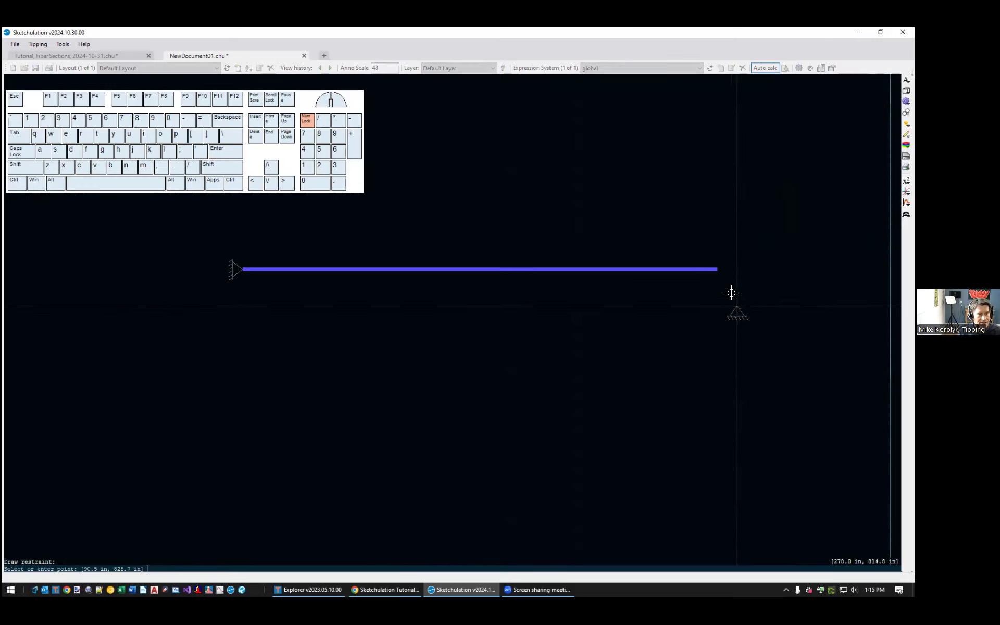
left_click(719, 271)
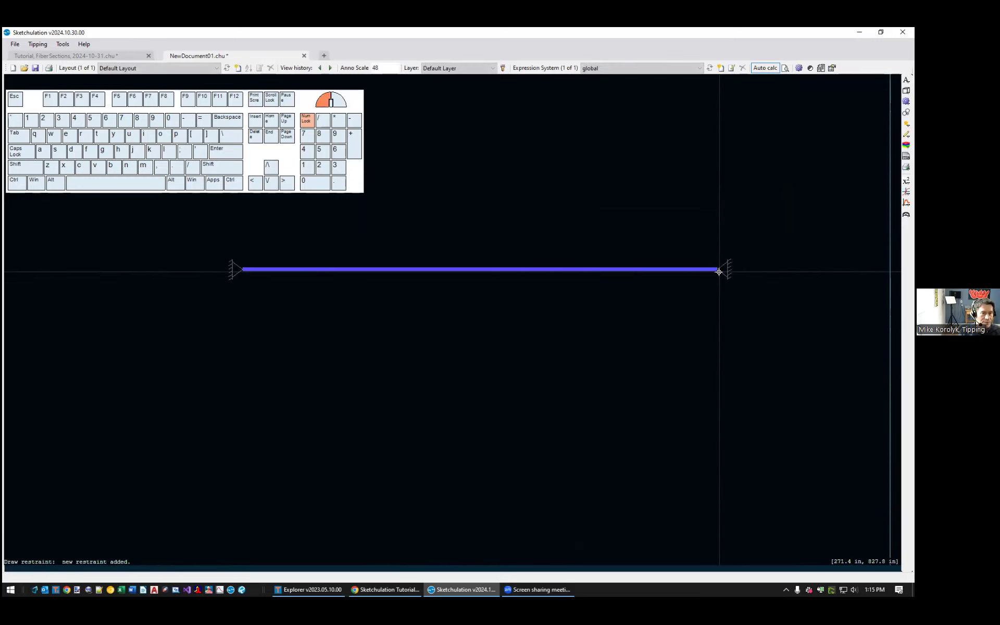
scroll(641, 332, "down", 2)
middle_click_drag(641, 333, 688, 351)
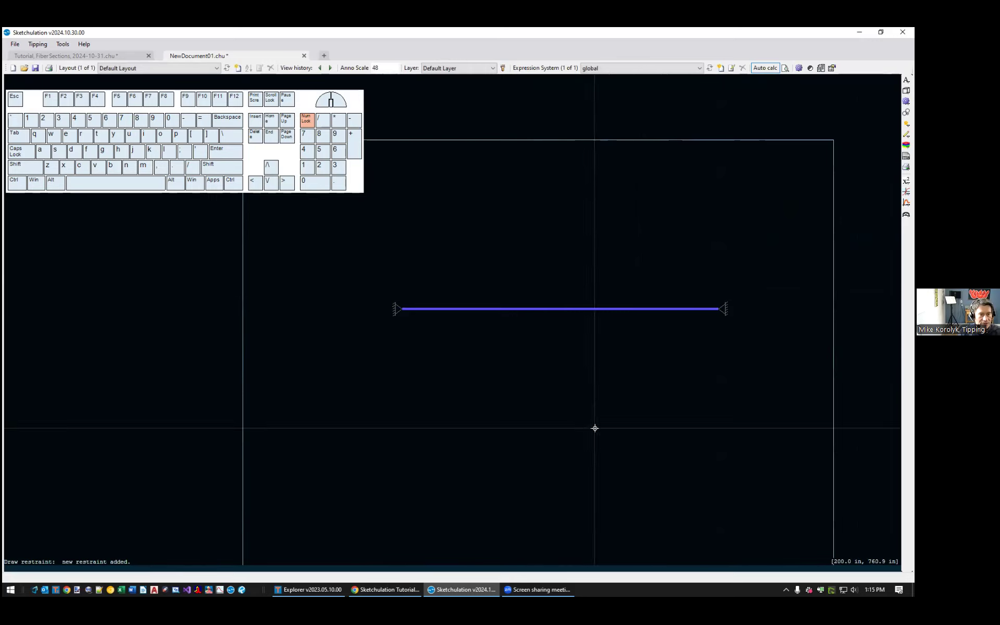
middle_click_drag(565, 364, 597, 372)
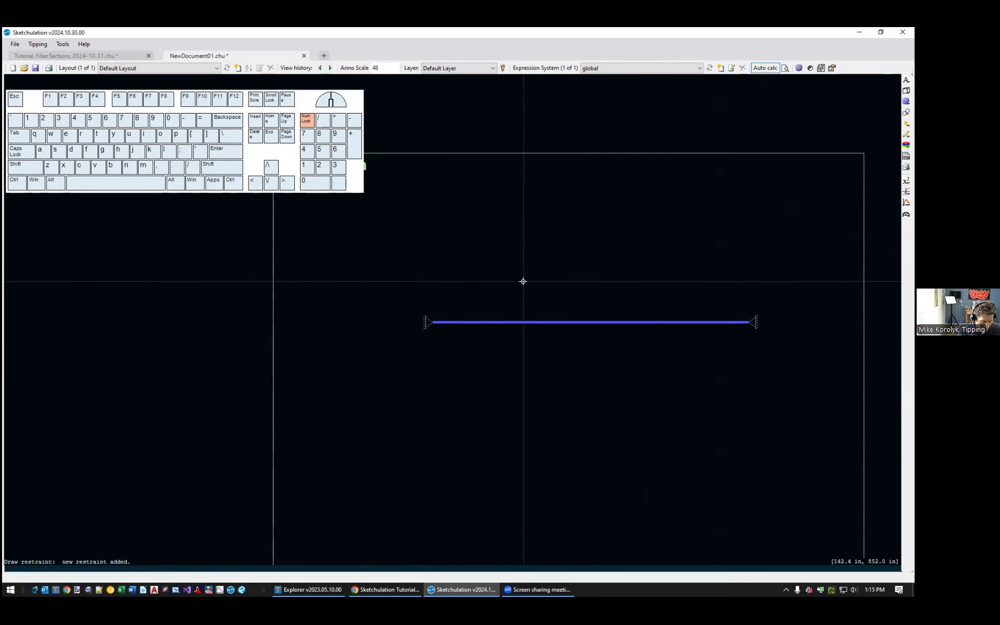
- Draw a 1 kli linear load along the full length of the beam, from its left end to its right end
type("li")
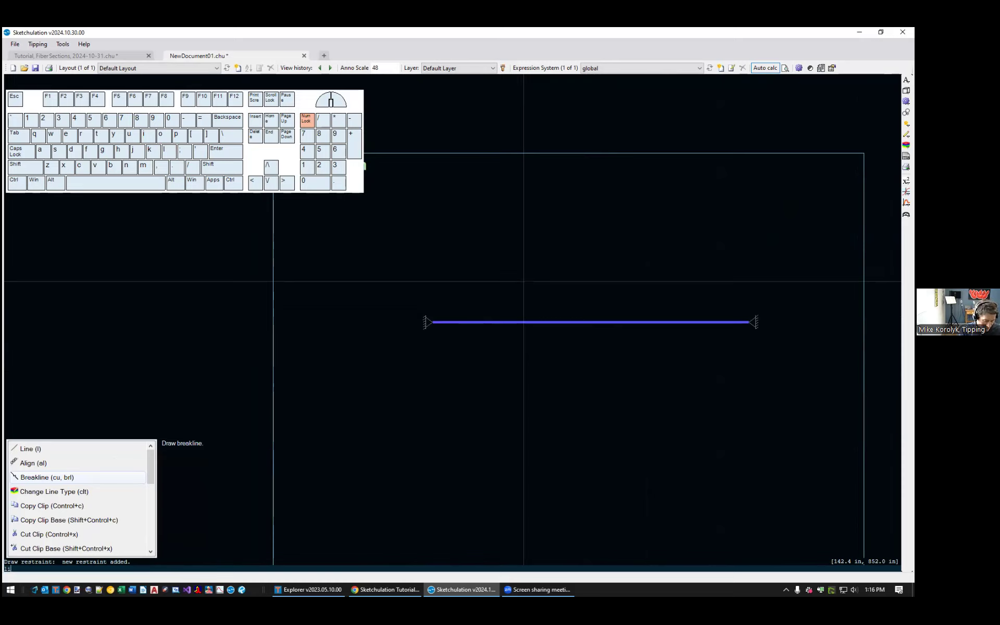
type("nd")
key("BackSpace")
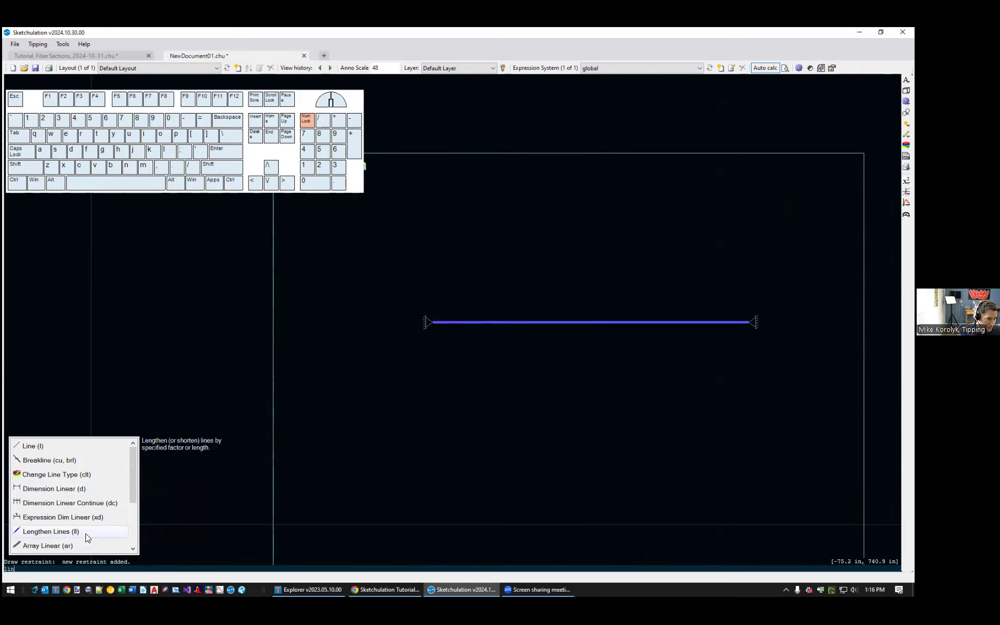
type("ea")
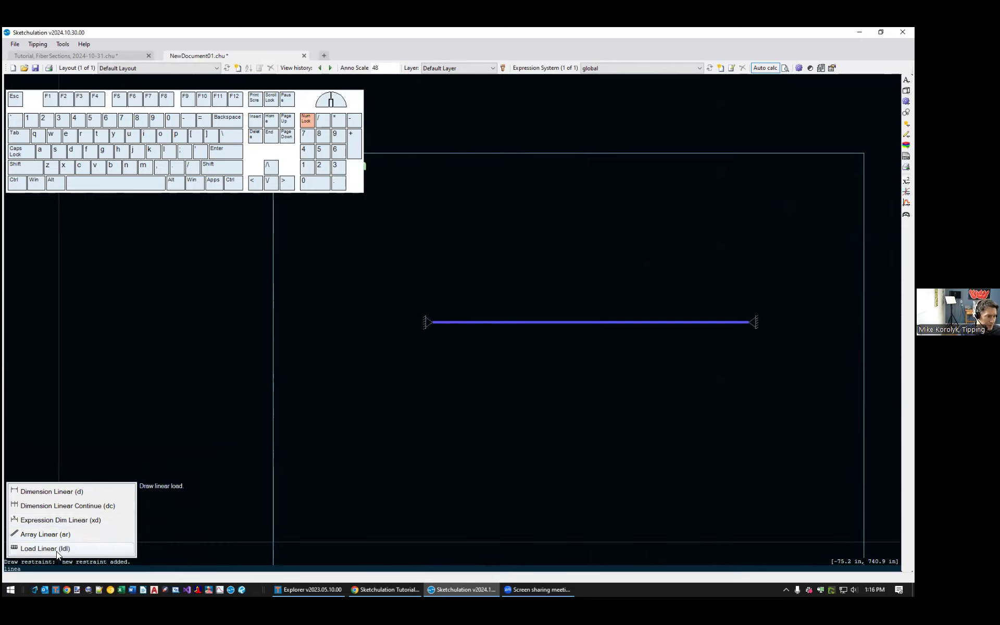
left_click(70, 548)
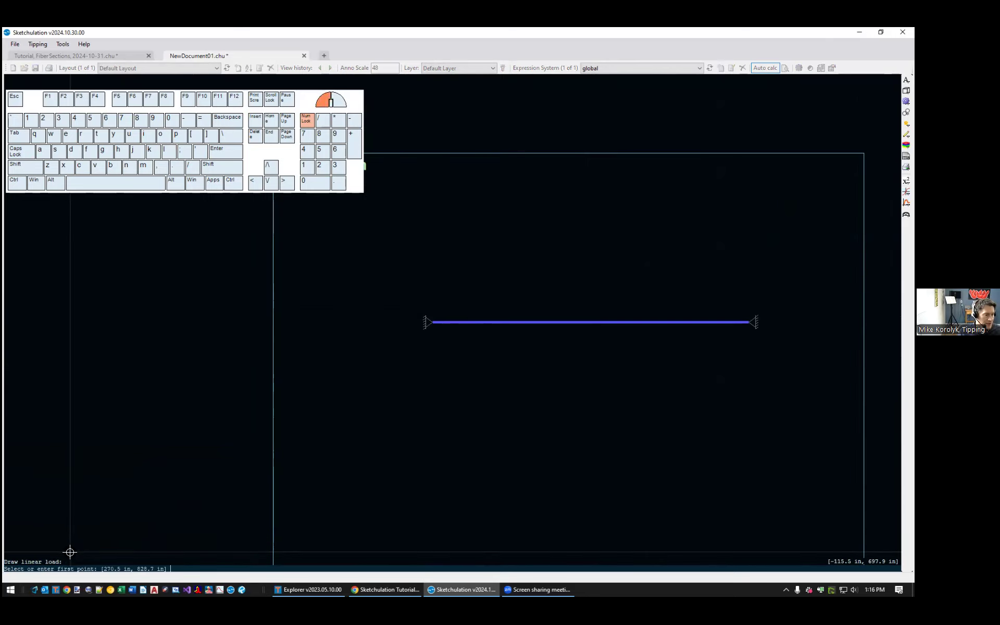
left_click(436, 324)
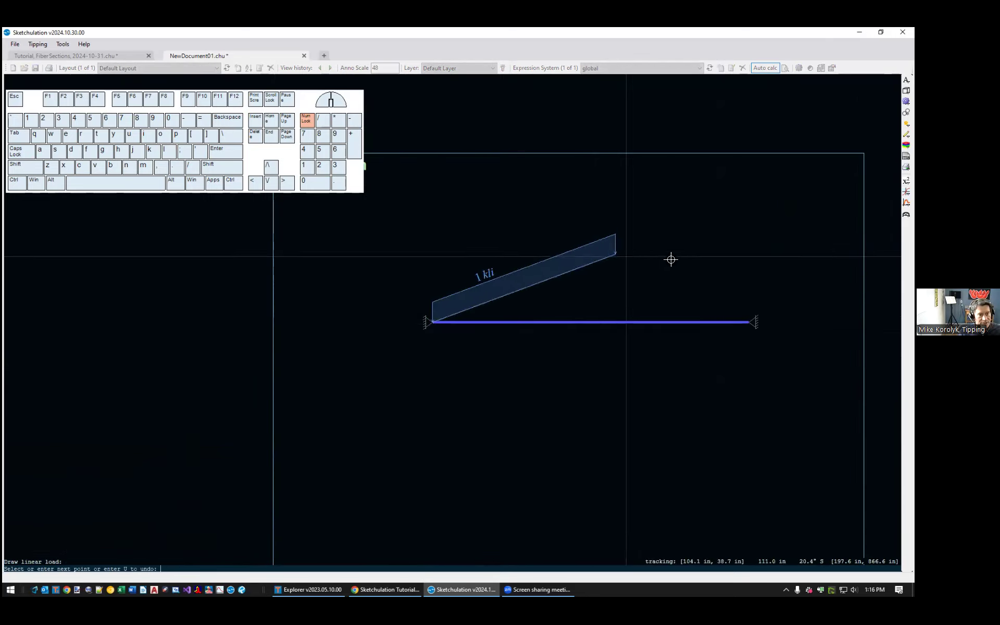
left_click(745, 320)
scroll(502, 290, "up", 2)
middle_click_drag(547, 319, 449, 382)
scroll(596, 345, "down", 2)
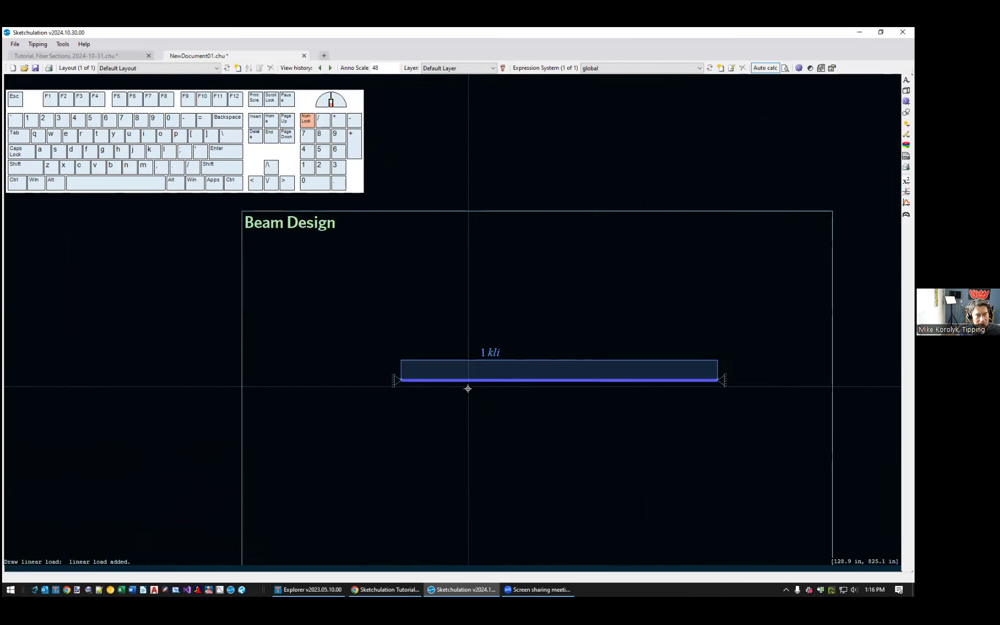
- Select the linear load and try shifting it off the beam by its offset grip, setting it back on the beam
left_click(489, 352)
scroll(456, 388, "up", 2)
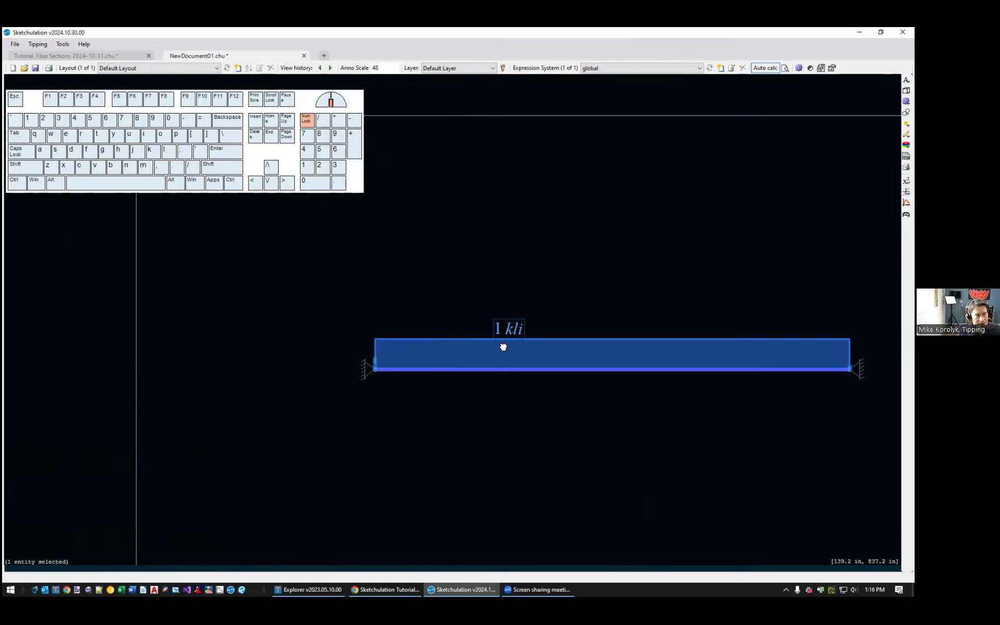
middle_click_drag(467, 360, 346, 415)
scroll(372, 421, "down", 2)
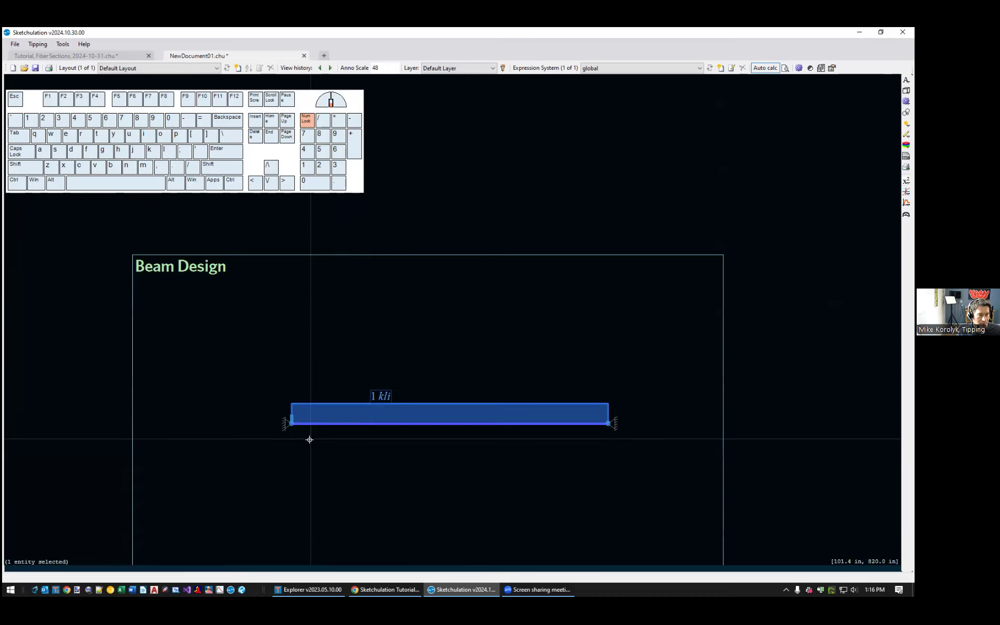
scroll(380, 418, "up", 2)
scroll(247, 416, "up", 2)
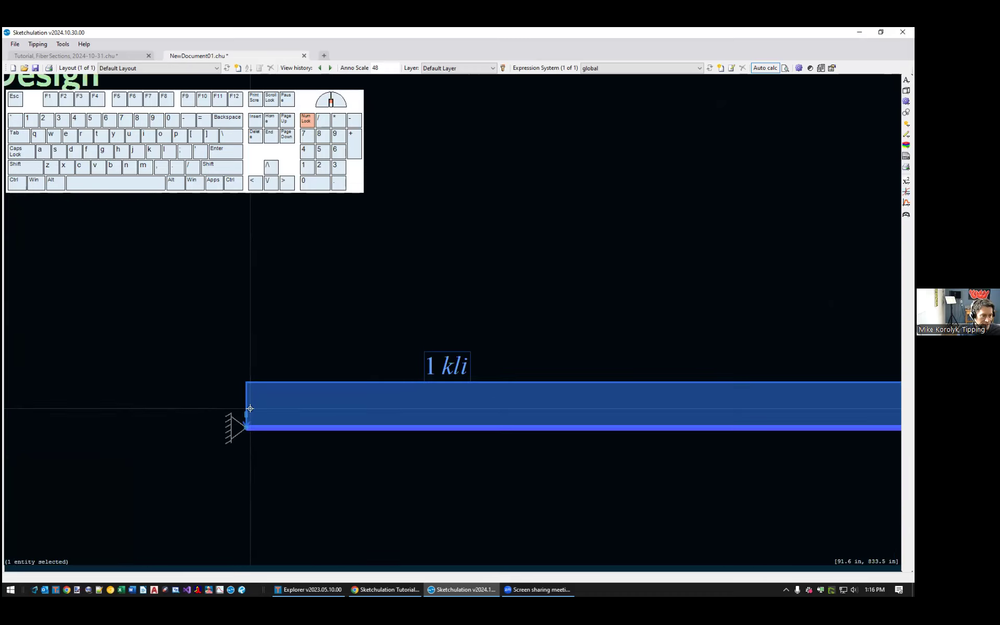
left_click(247, 414)
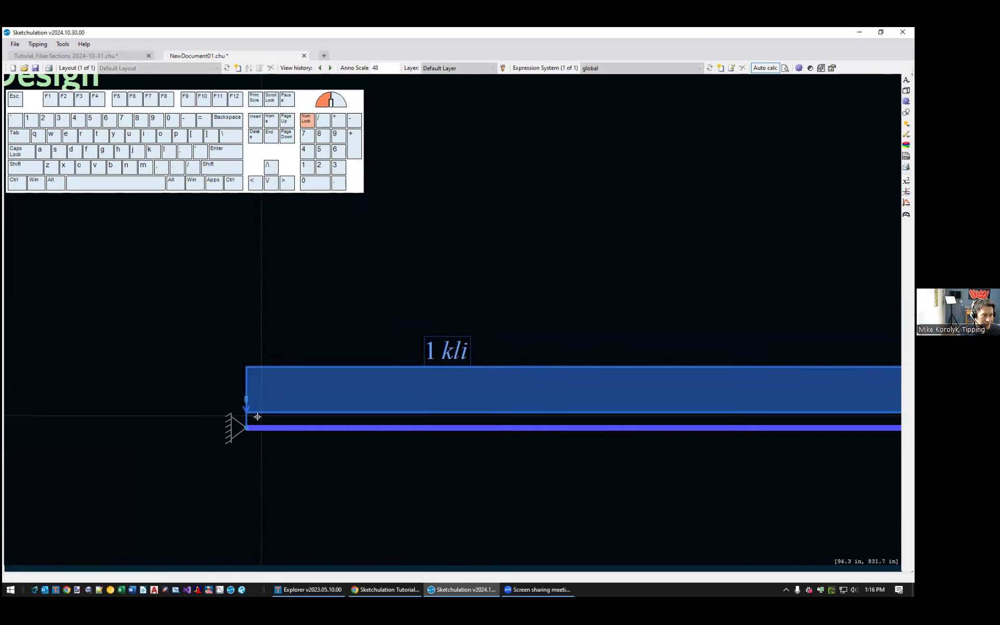
left_click(250, 422)
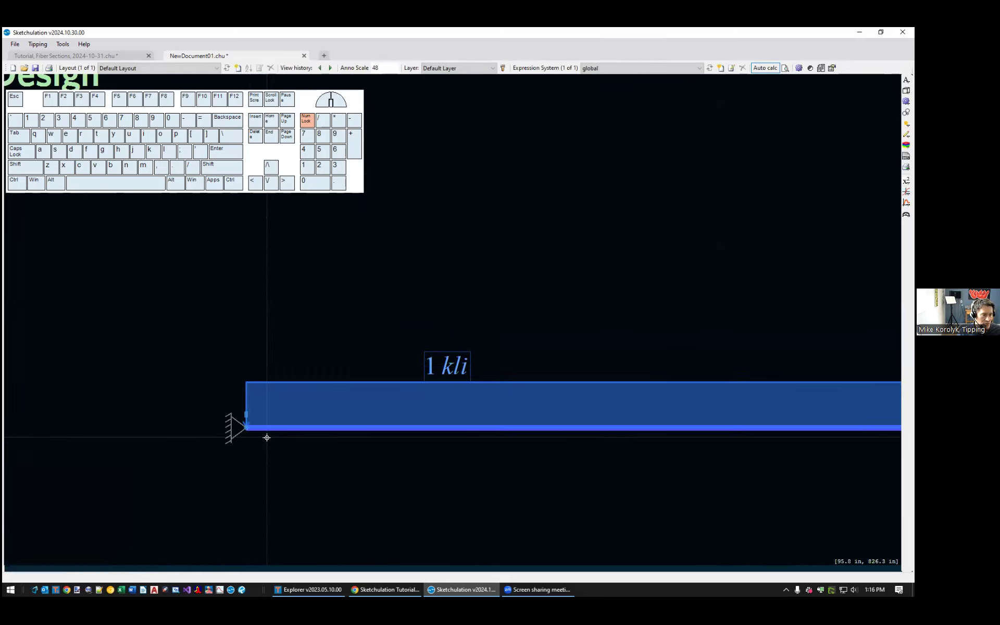
- Copy the selected linear load by its offset grip to about 24 in above the original, and deselect it
left_click(247, 410)
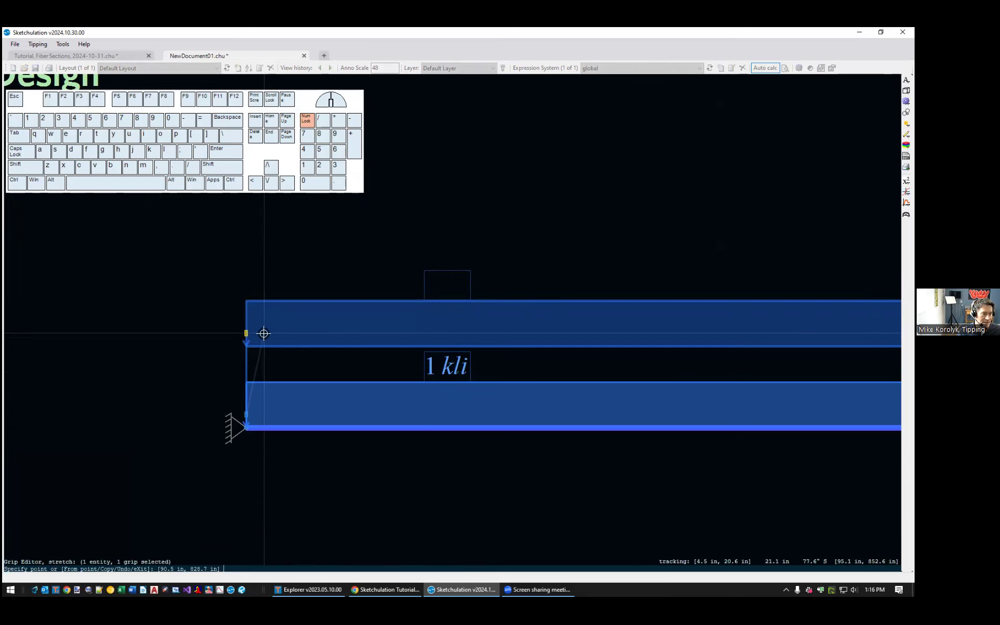
key("c")
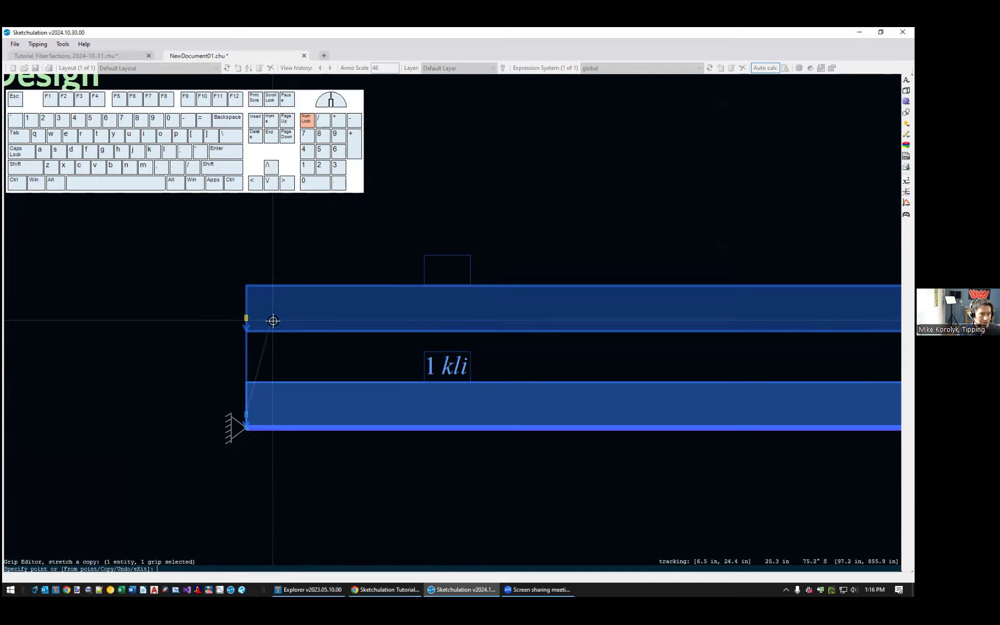
left_click(272, 319)
key("Escape")
scroll(405, 431, "down", 4)
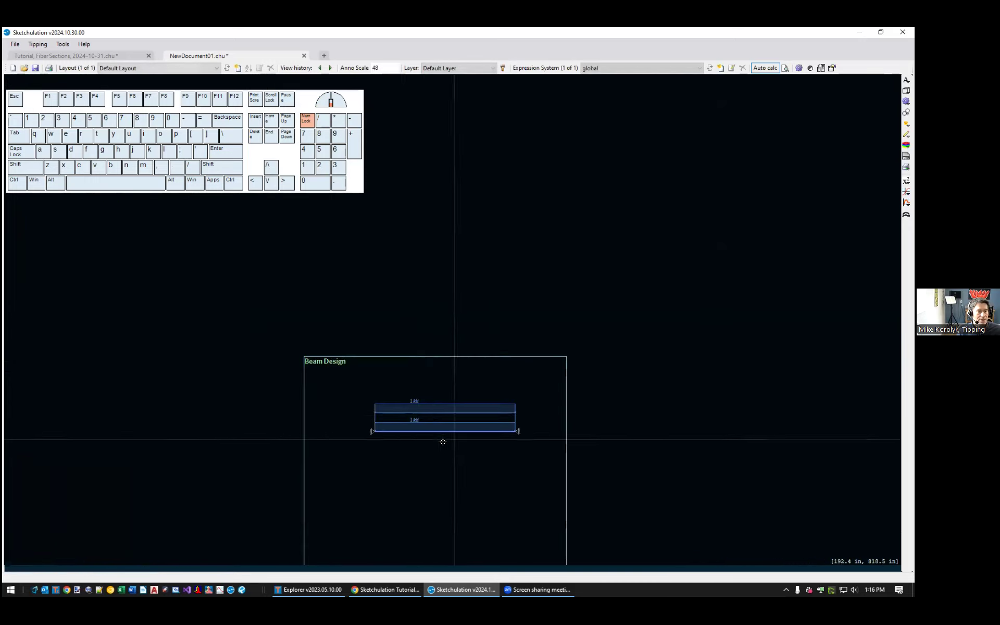
scroll(380, 439, "up", 2)
middle_click_drag(610, 408, 536, 429)
scroll(276, 406, "up", 1)
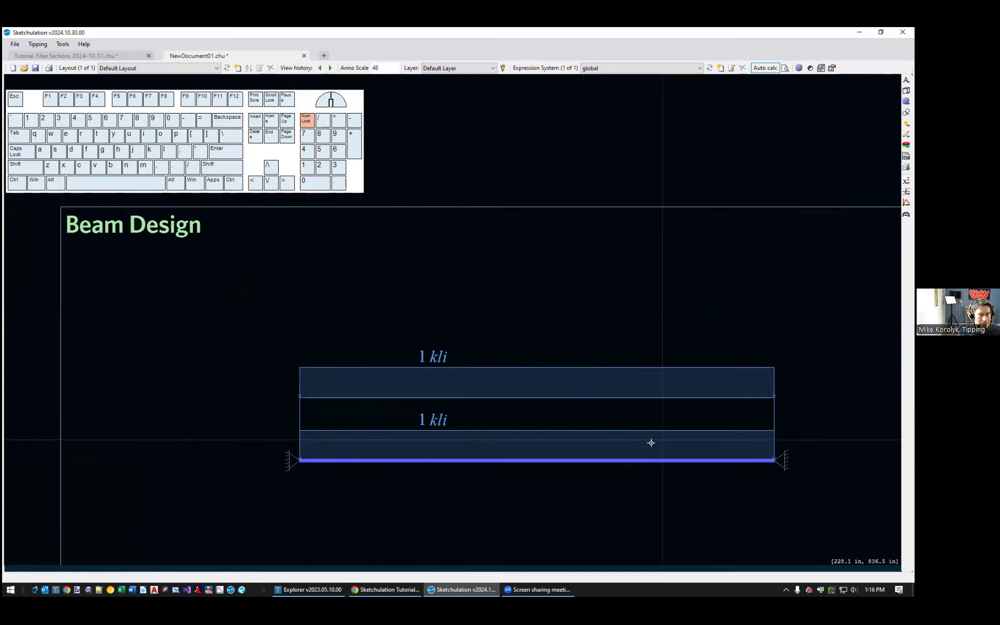
left_click(422, 416)
left_click(433, 389)
scroll(467, 391, "down", 1)
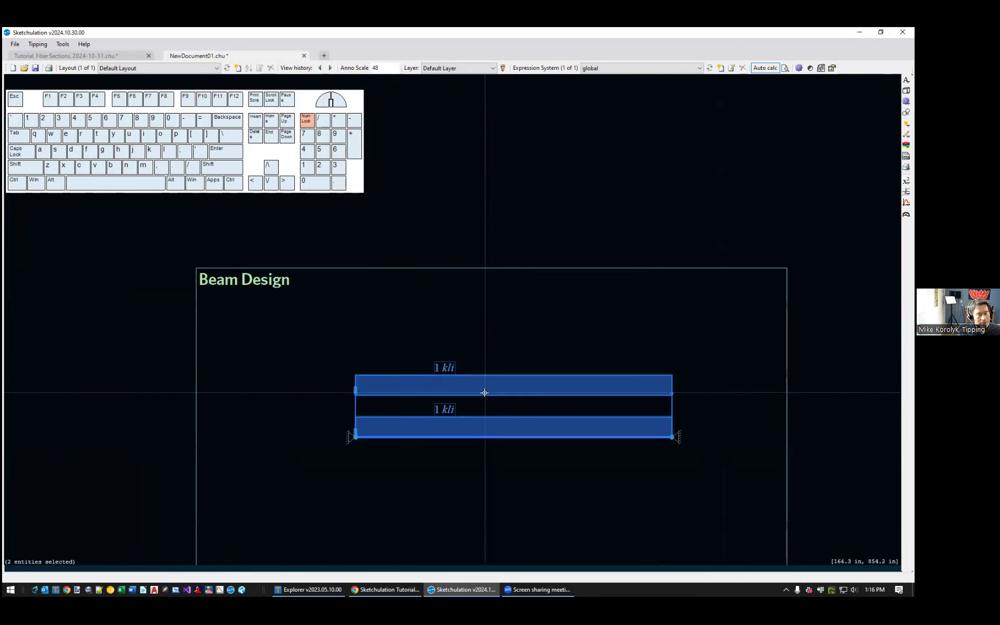
key("Escape")
- Insert the math expression b_trib = 5 ft below the "Beam Design" heading
middle_click_drag(292, 405, 313, 412)
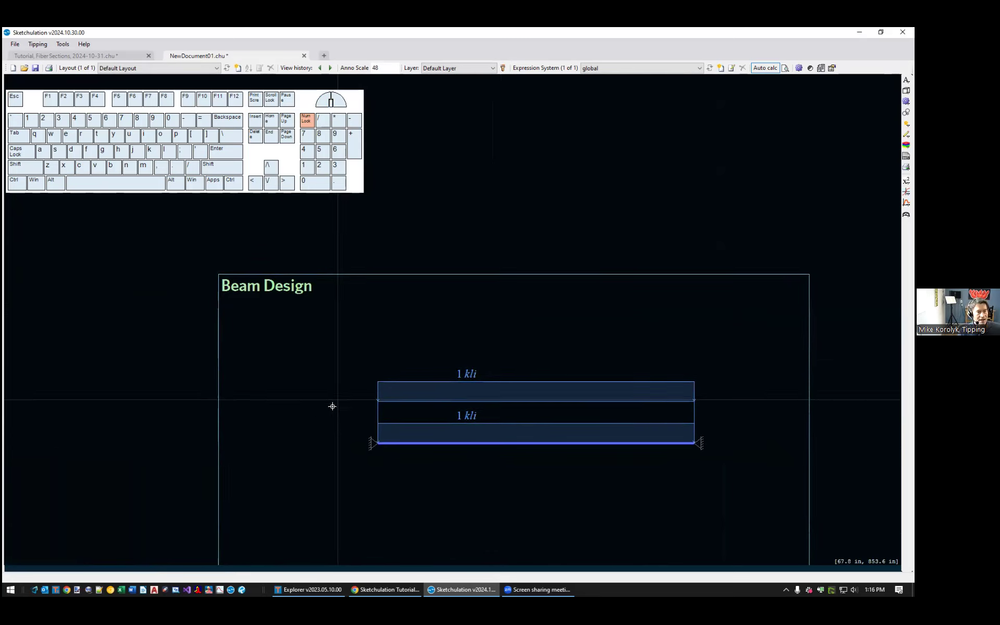
middle_click_drag(286, 359, 345, 402)
scroll(476, 428, "down", 1)
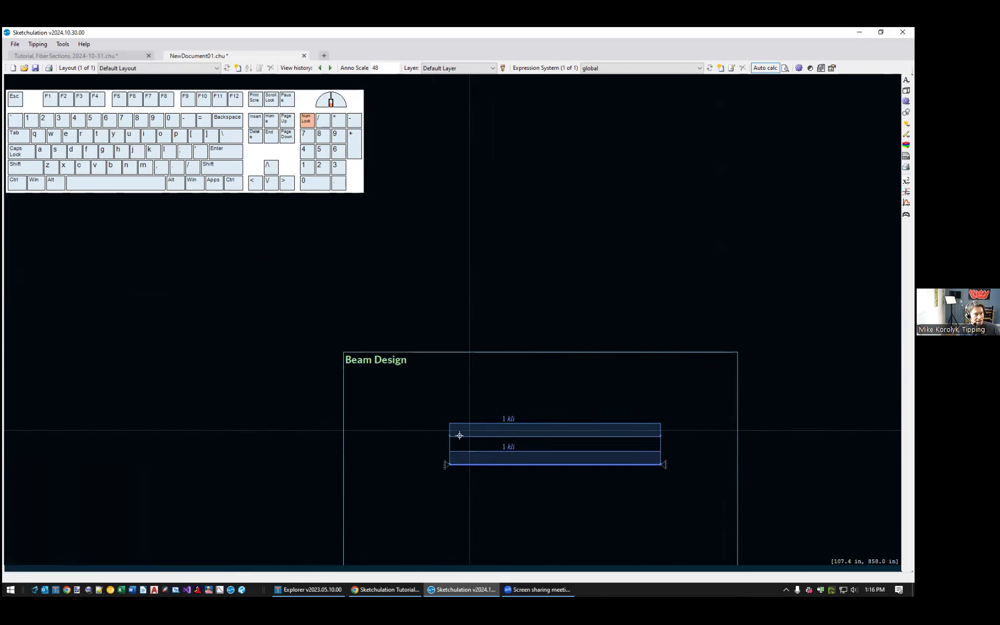
scroll(460, 436, "up", 2)
middle_click_drag(427, 439, 416, 398)
type("xt")
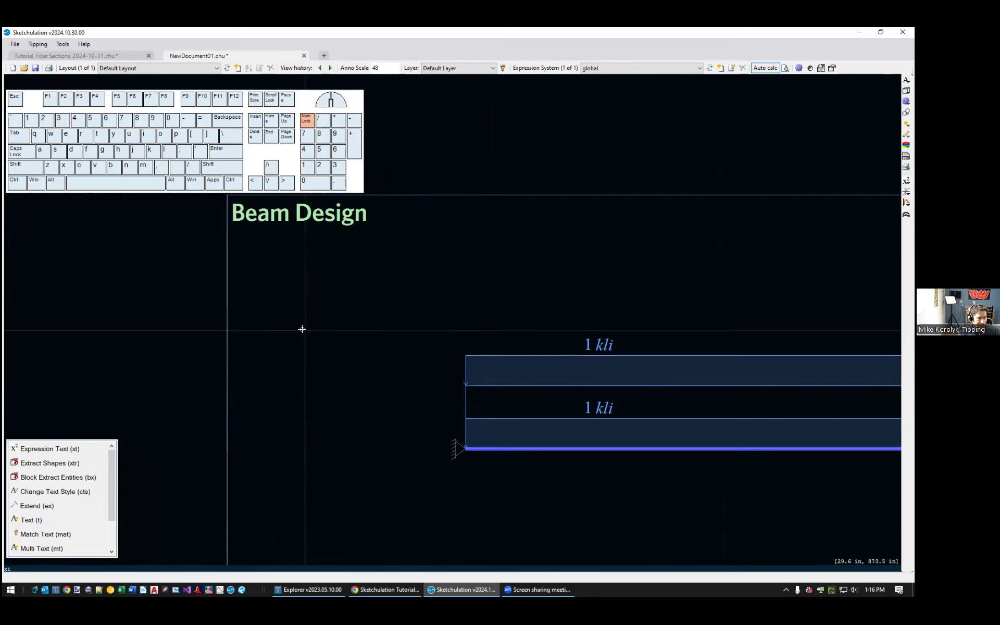
key("space")
left_click(259, 280)
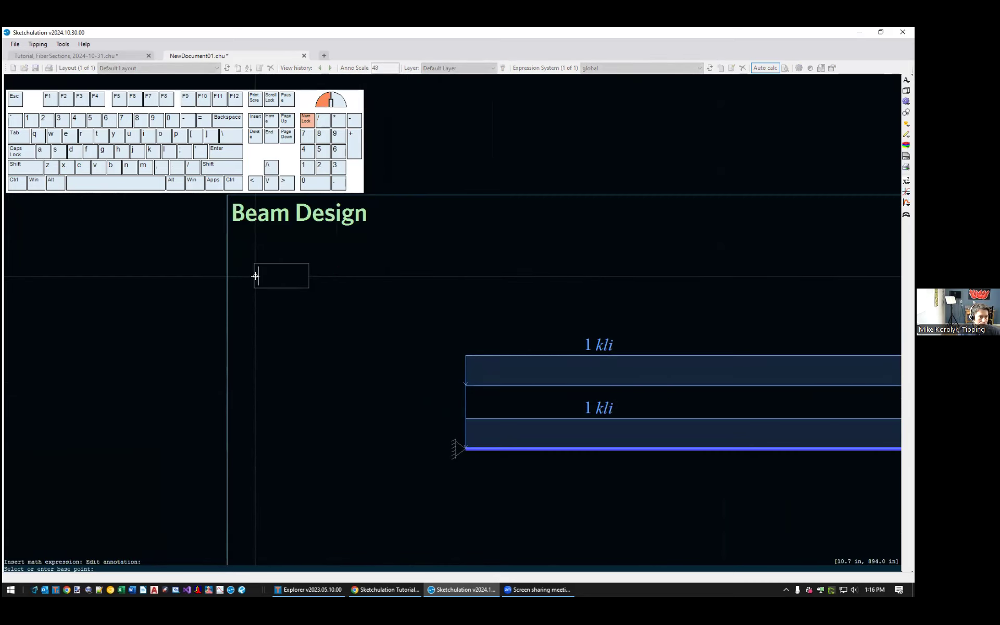
type("b")
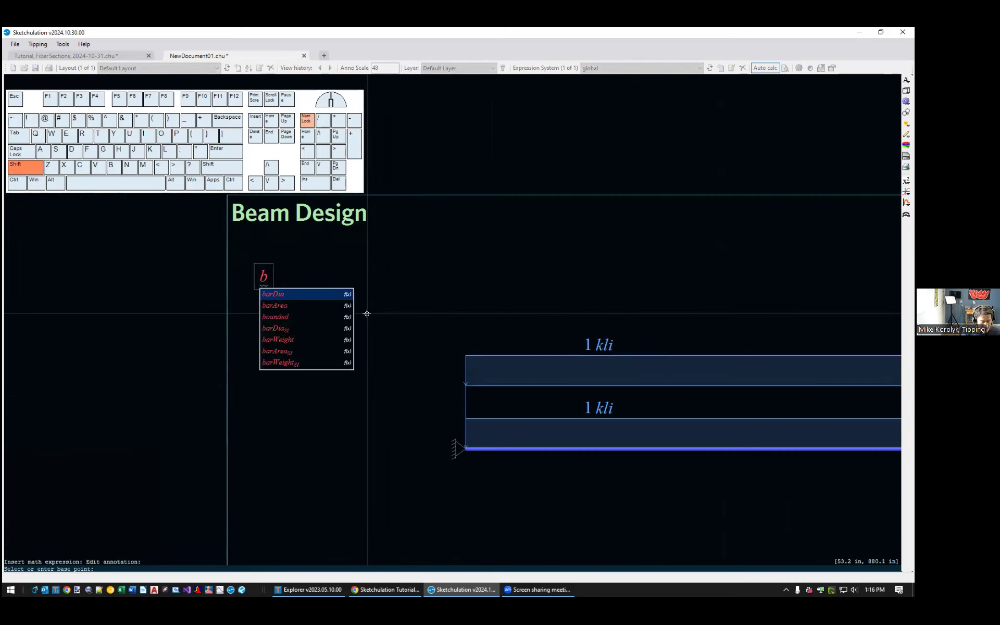
type("_trib=")
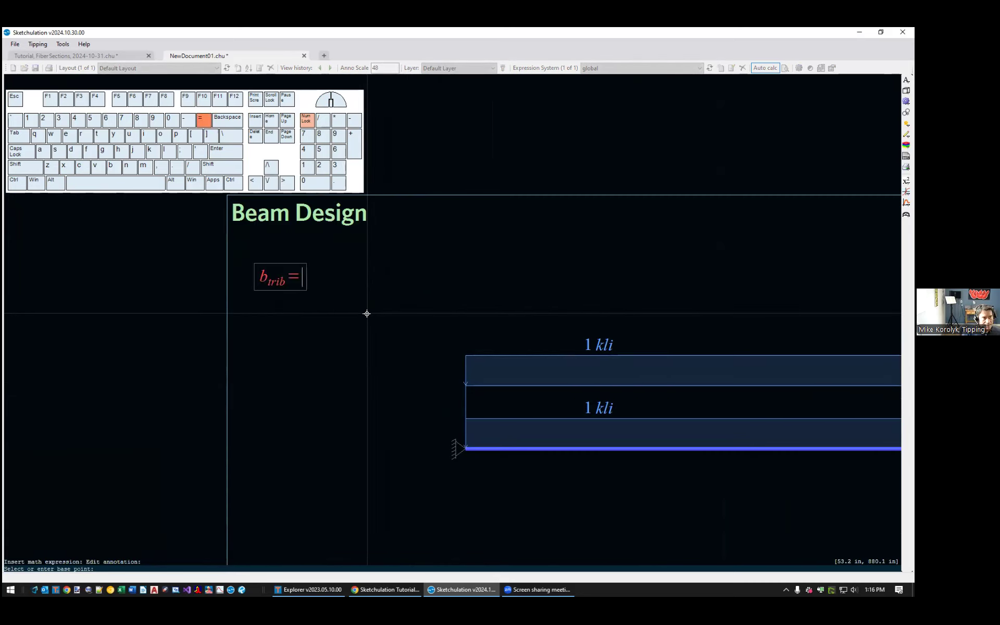
type("5ft")
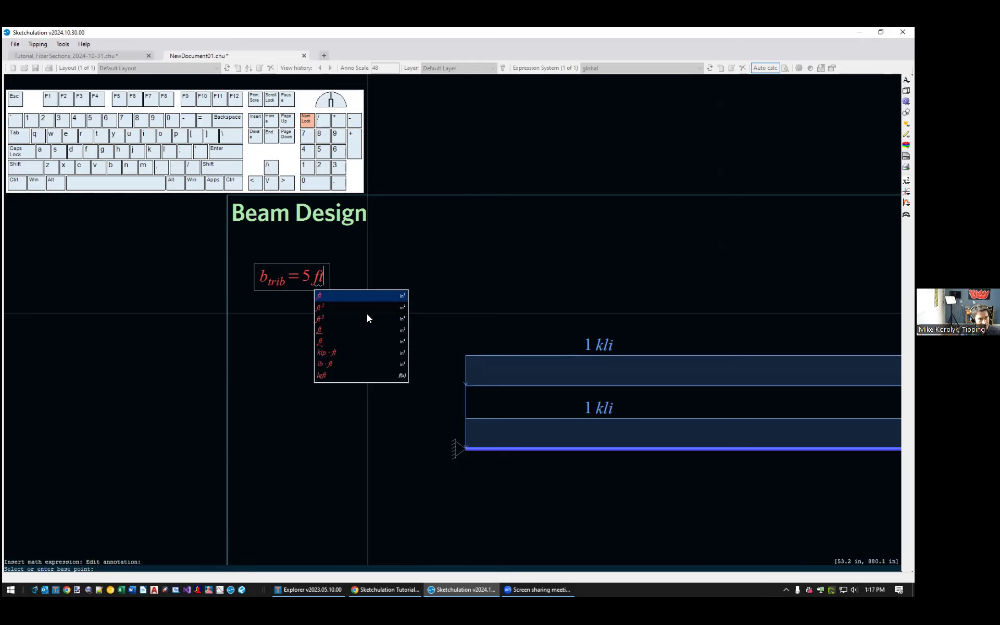
key("Return")
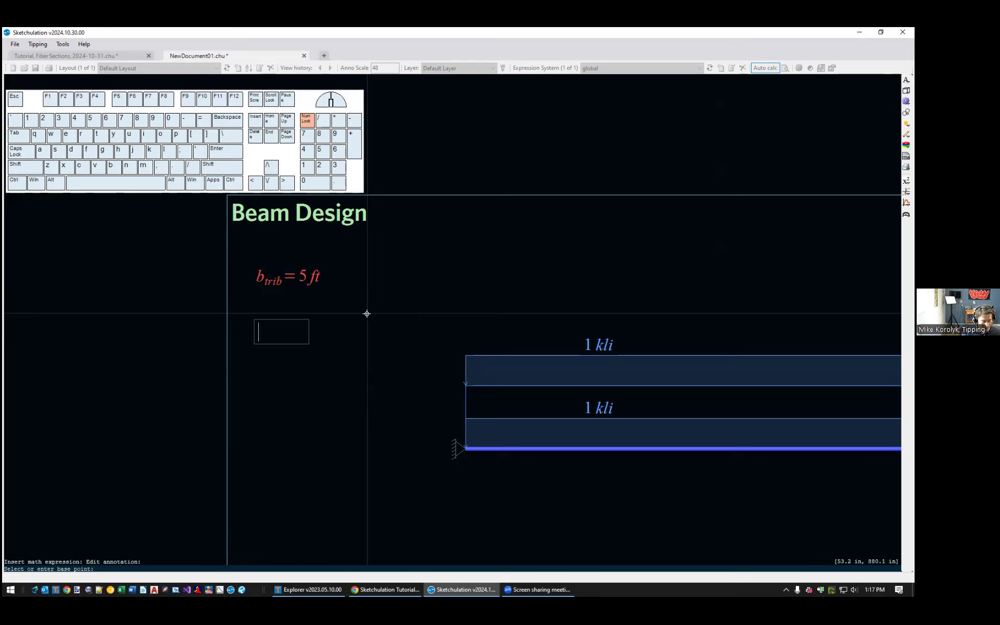
- Insert the math expression w_dead = 35 psf below the b_trib expression
type("w_dwa")
key("Caps_Lock")
key("BackSpace")
key("BackSpace")
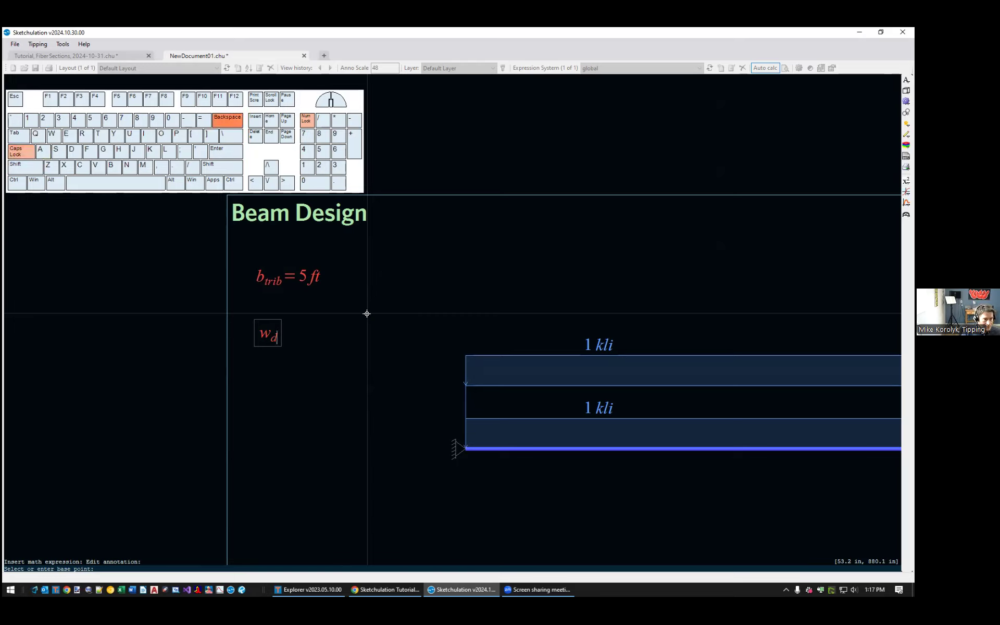
type("EA")
key("BackSpace")
key("BackSpace")
key("Caps_Lock")
type("ead = ")
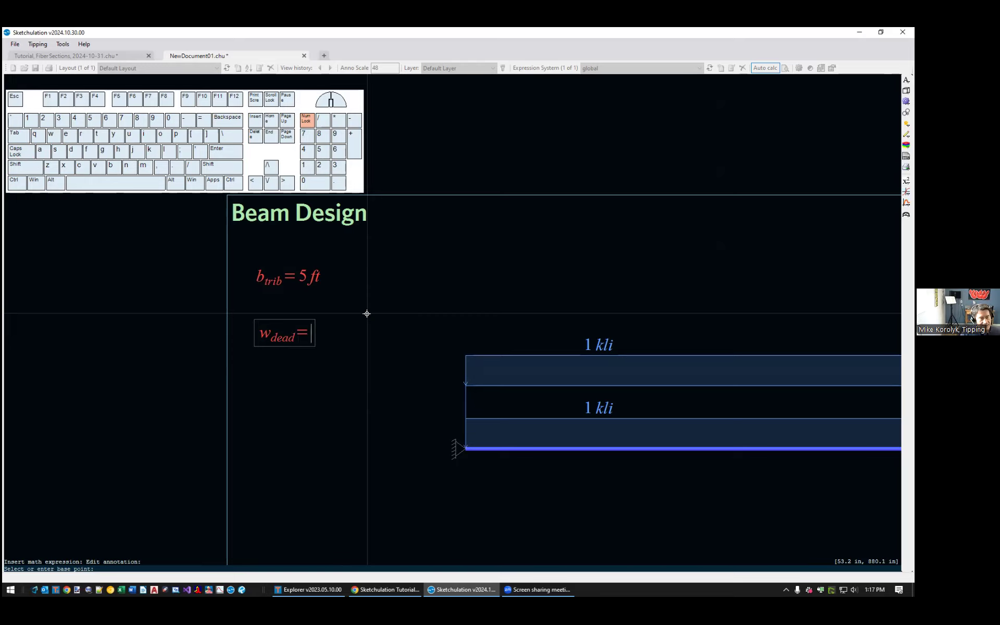
type("35 ")
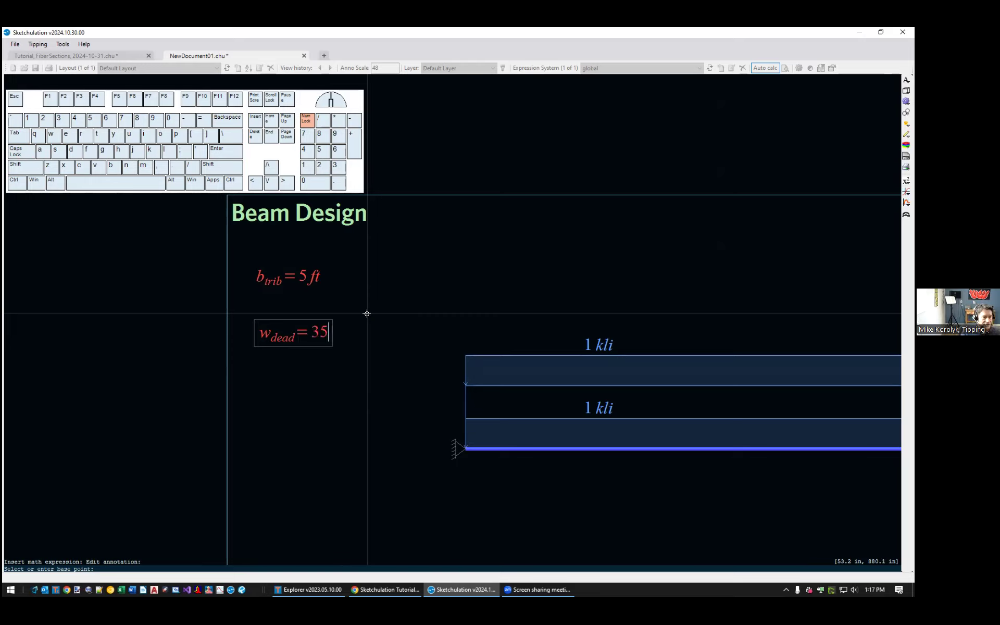
type("psf")
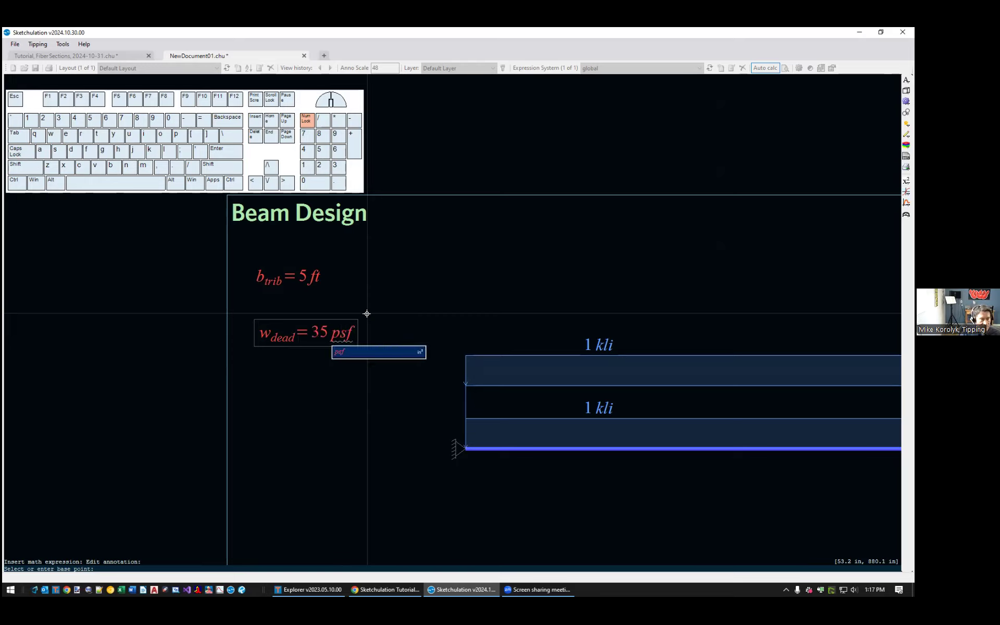
key("Return")
- Insert the math expression w_live = 40 psf below the w_dead expression
type("w")
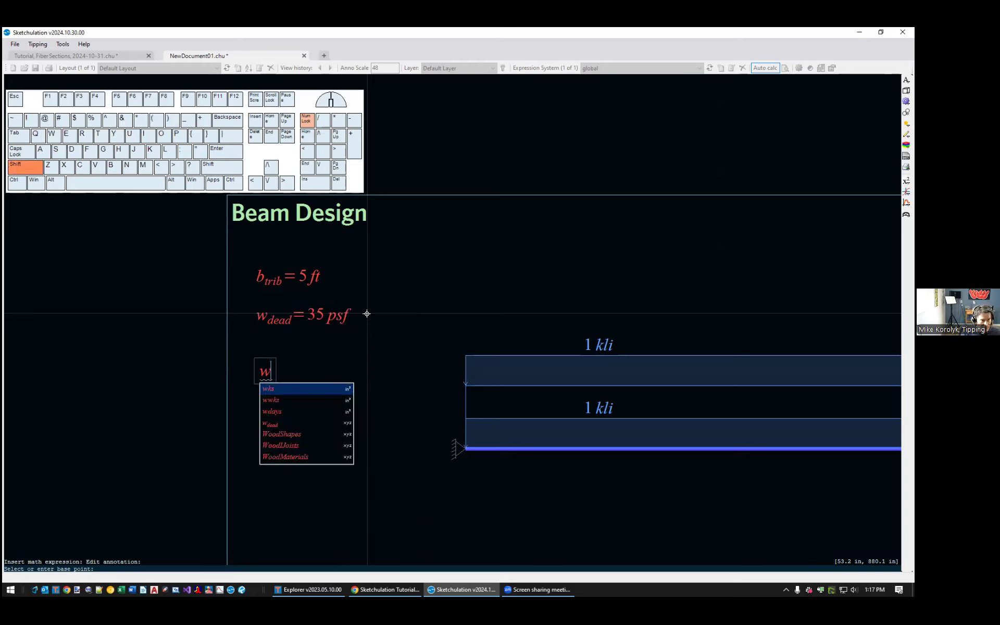
type("_live=40 psf")
key("Return")
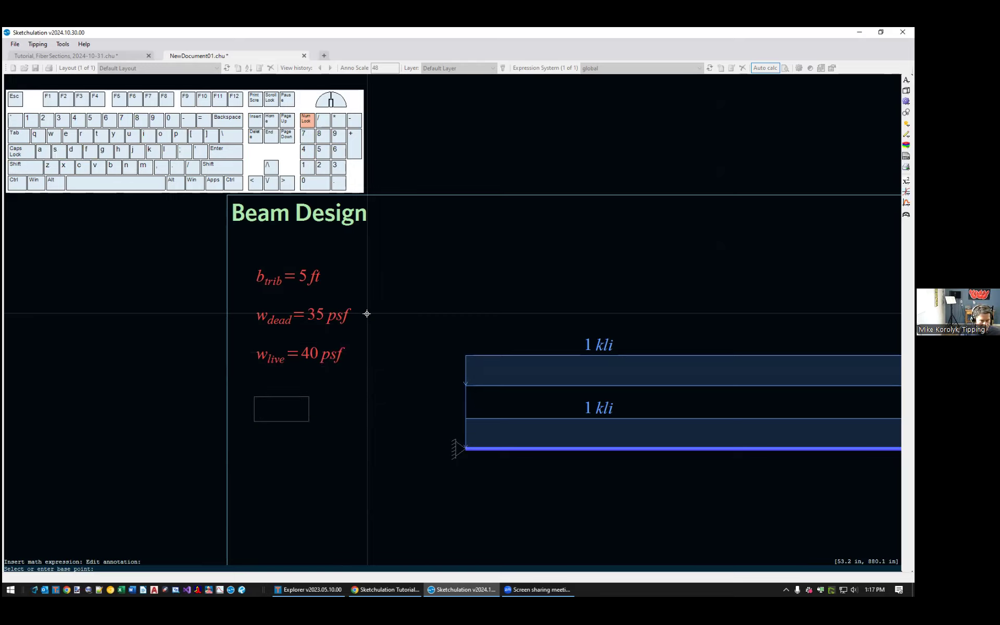
- Insert the dead line load expression w_d = b_trib · w_dead below w_live, with an arrow that evaluates it
type("w_d")
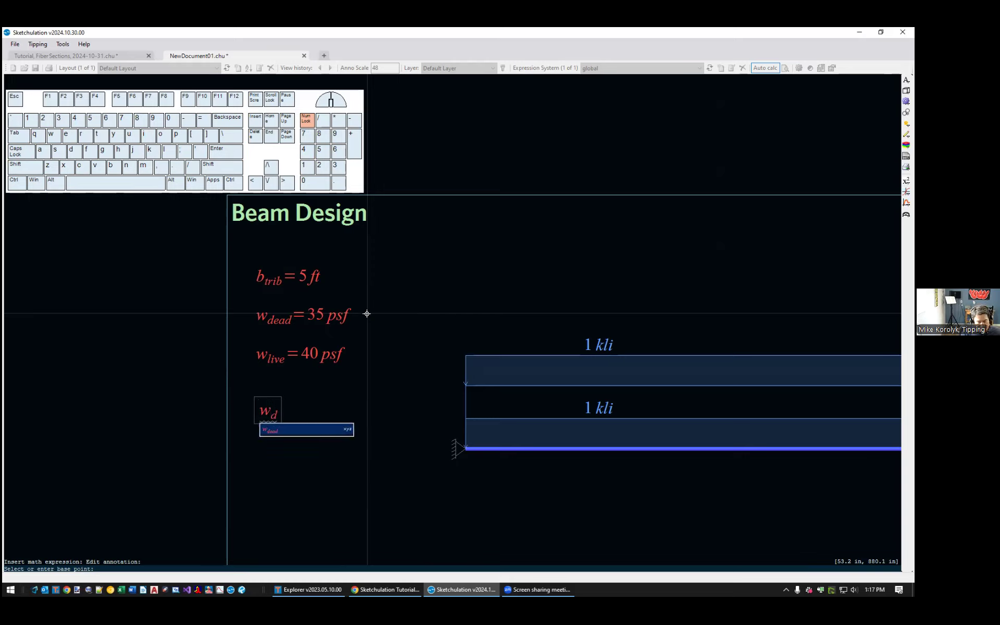
type("=b")
key("Tab")
type("*w_")
key("Tab")
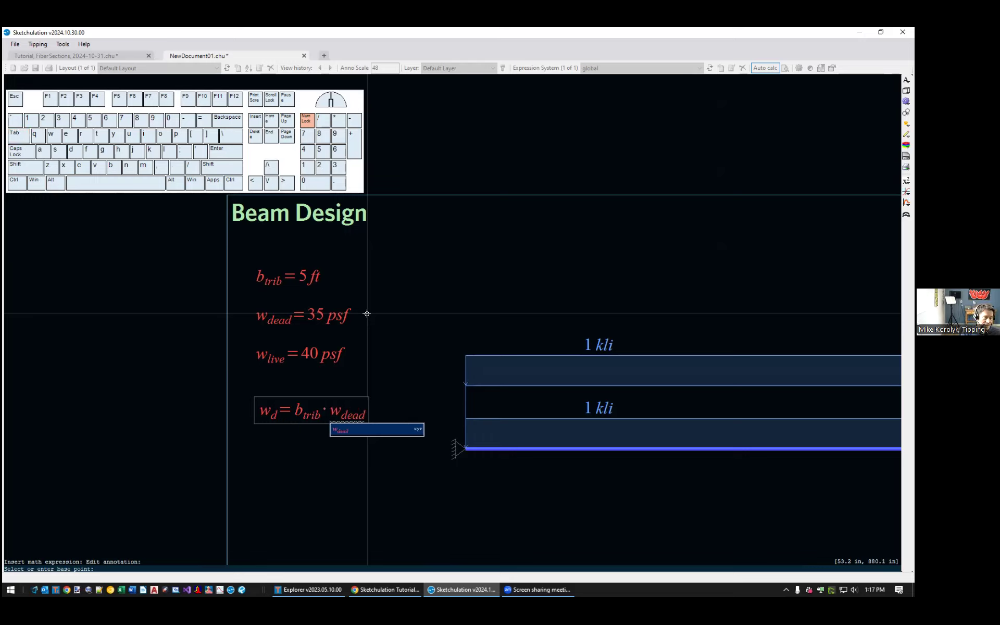
key("Left")
key("Left")
key("Left")
key("Left")
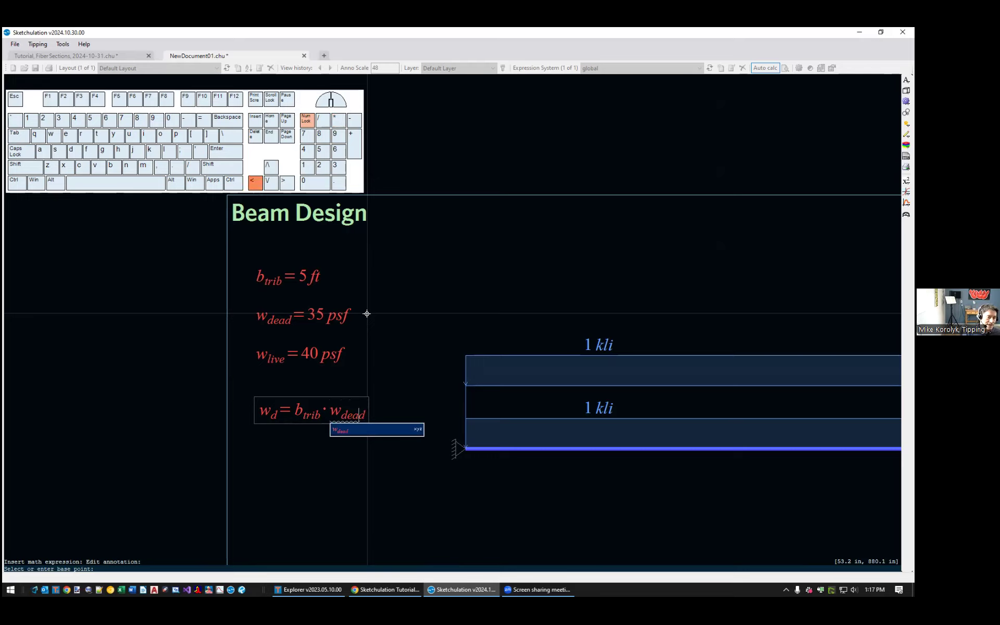
key("Right")
key("Right")
key("Left")
key("Right")
key("End")
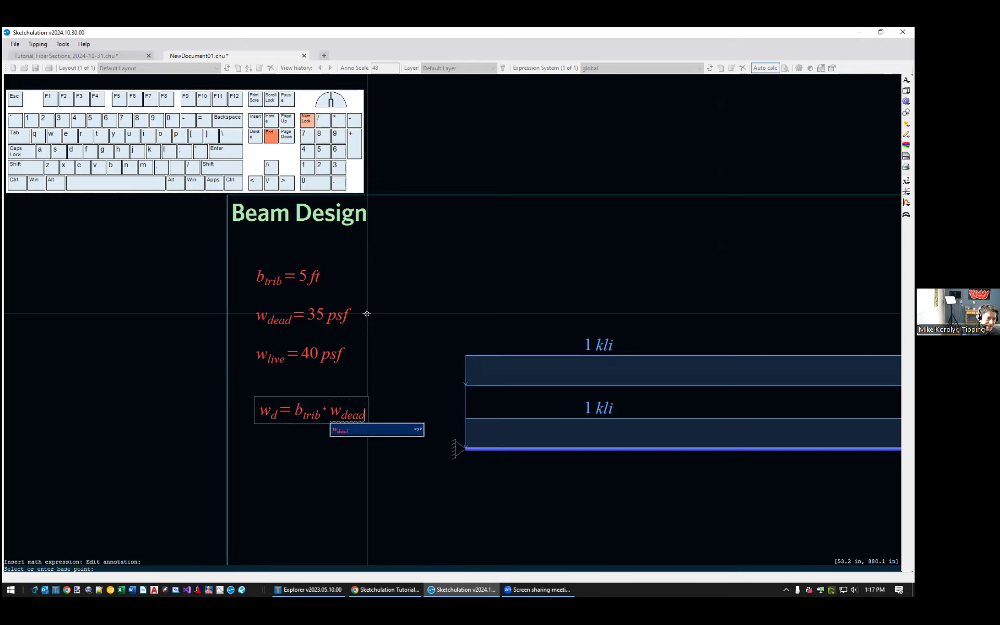
type("->")
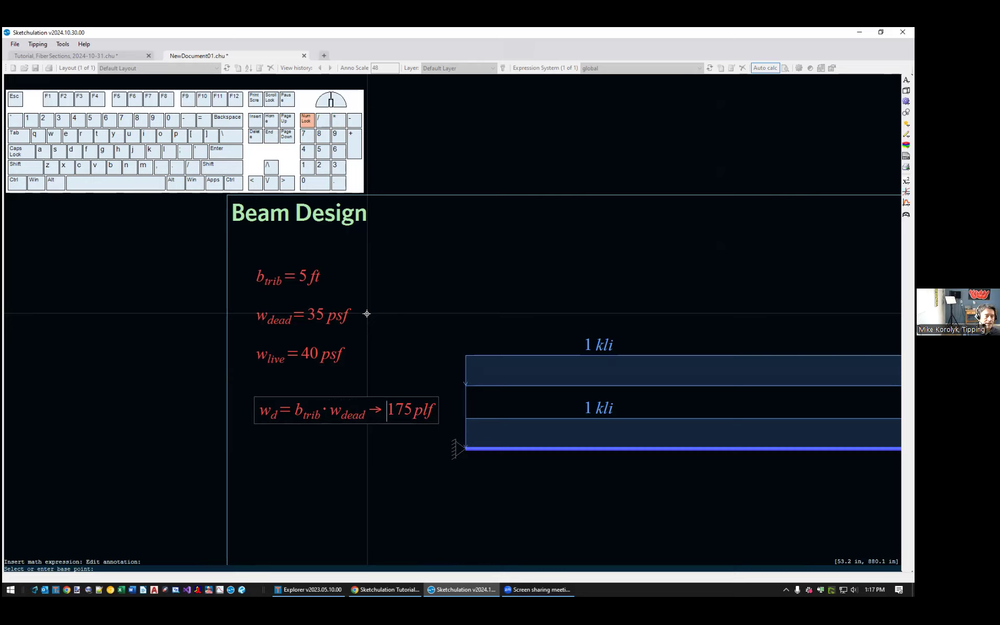
key("Return")
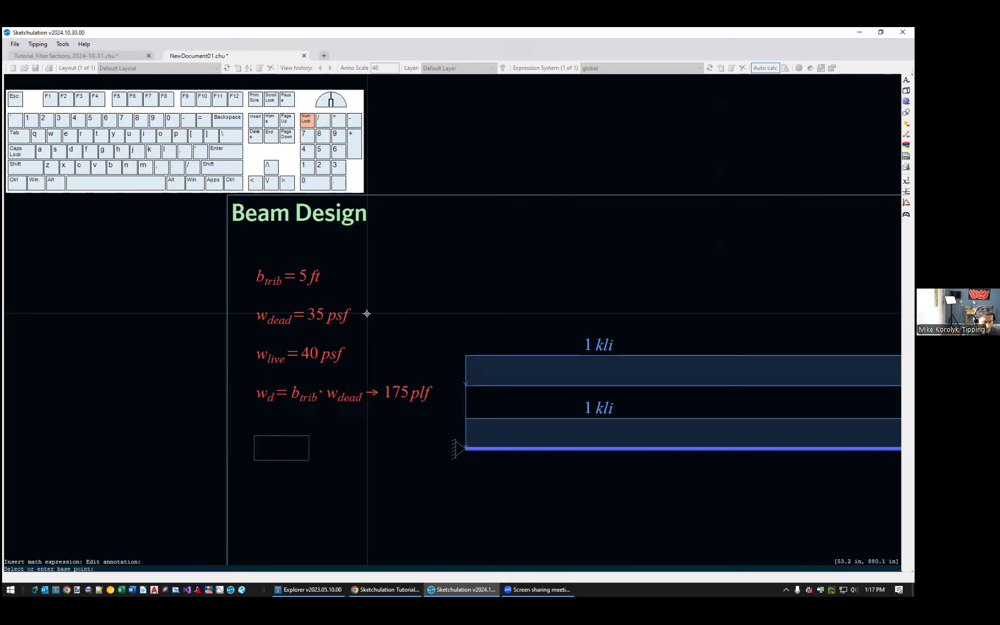
- Insert the live line load expression w_l = b_trib · w_live below w_d with an evaluation arrow, and finish inserting expressions
type("w_li")
key("BackSpace")
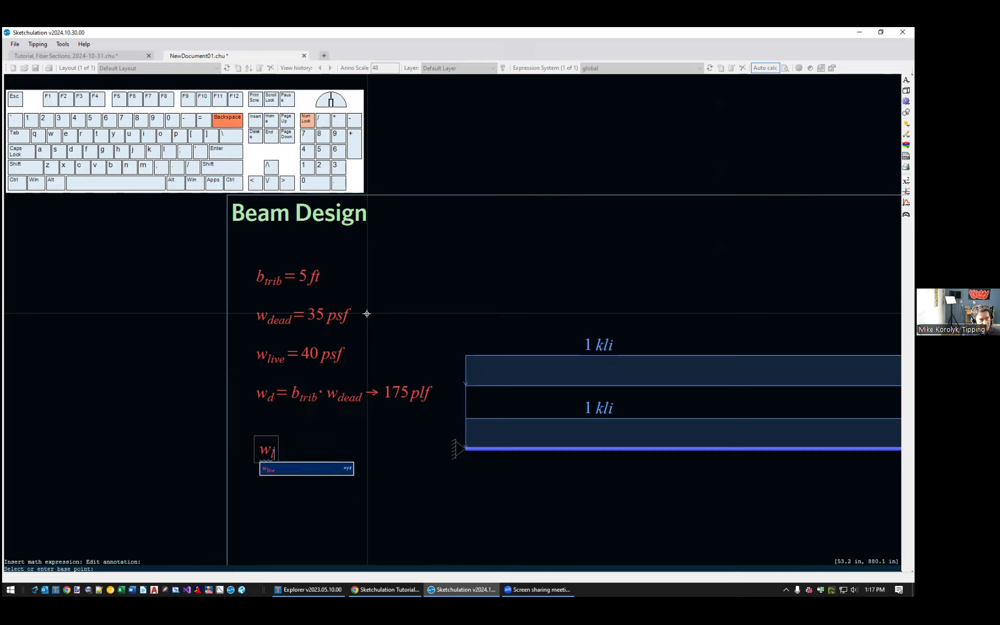
type("=")
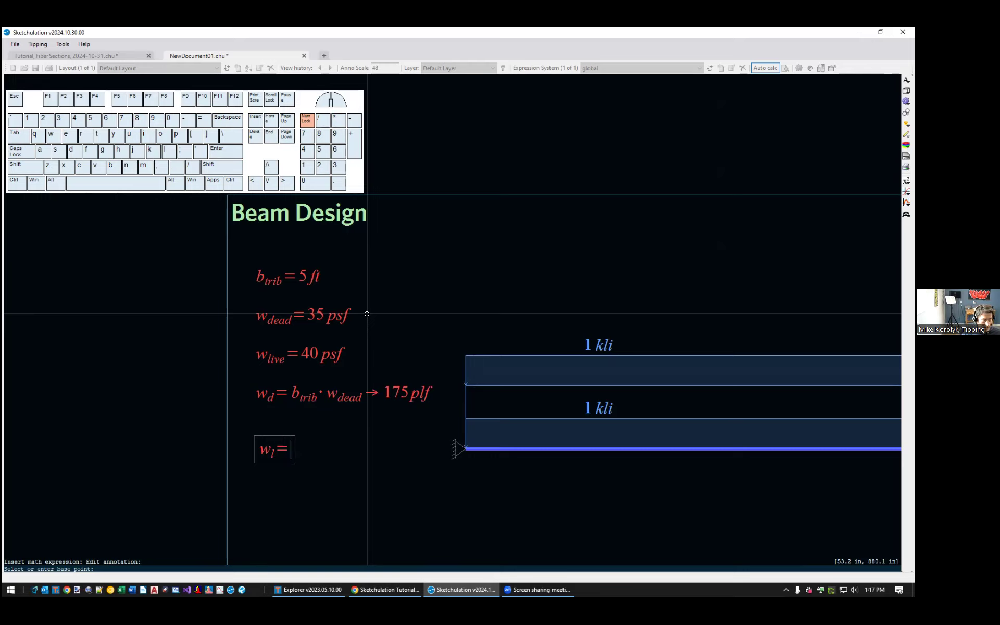
type("b_trib")
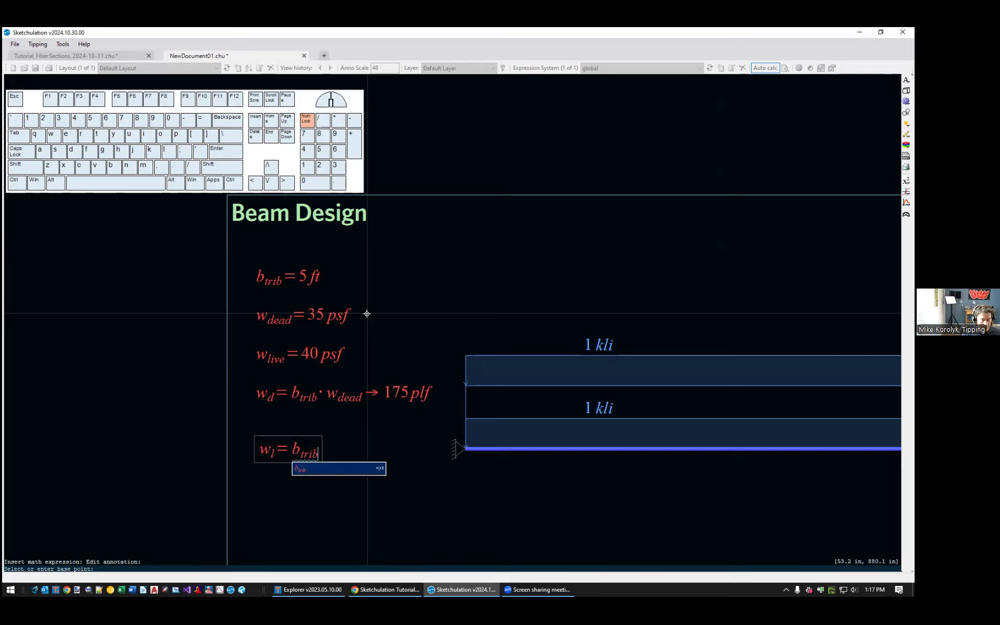
type("*w_l")
key("Tab")
type("->")
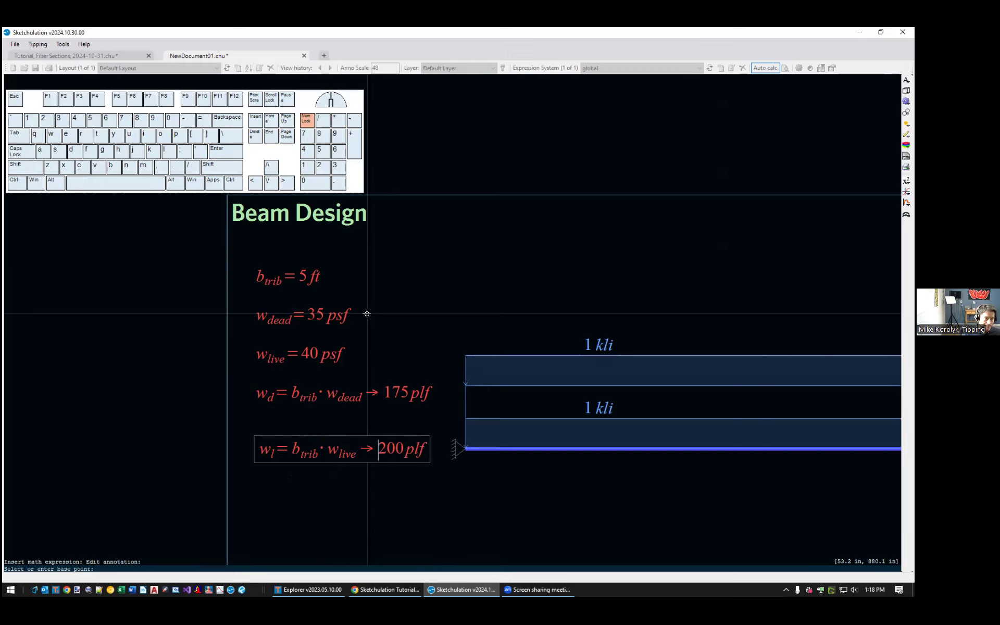
left_click(396, 489)
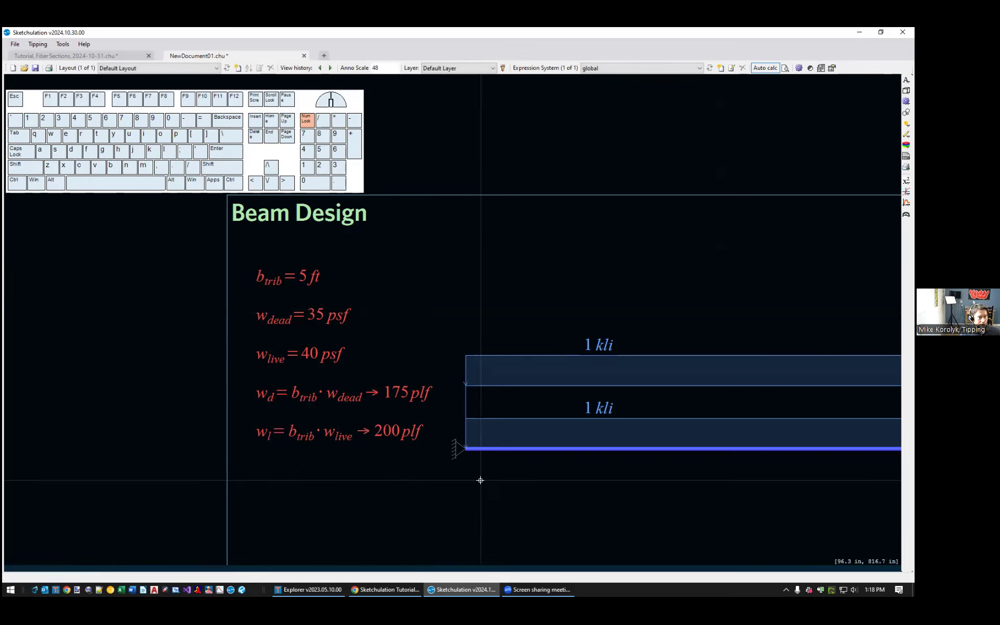
- Replace the magnitude of the lower linear load, directly on the beam, with the variable w_d
scroll(479, 480, "down", 2)
scroll(577, 449, "up", 2)
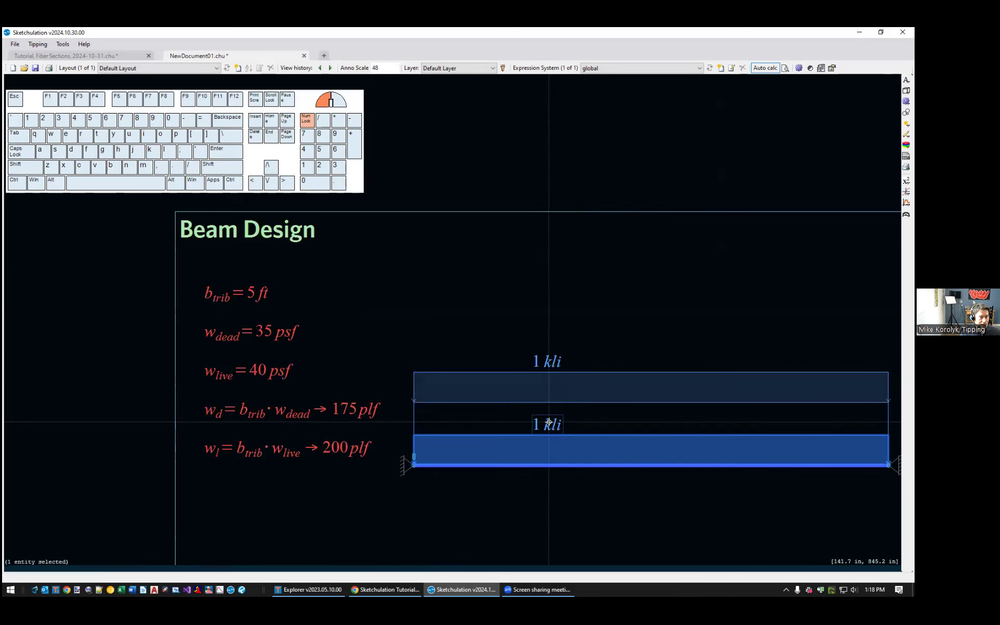
double_click(547, 425)
key("End")
key("shift+Home")
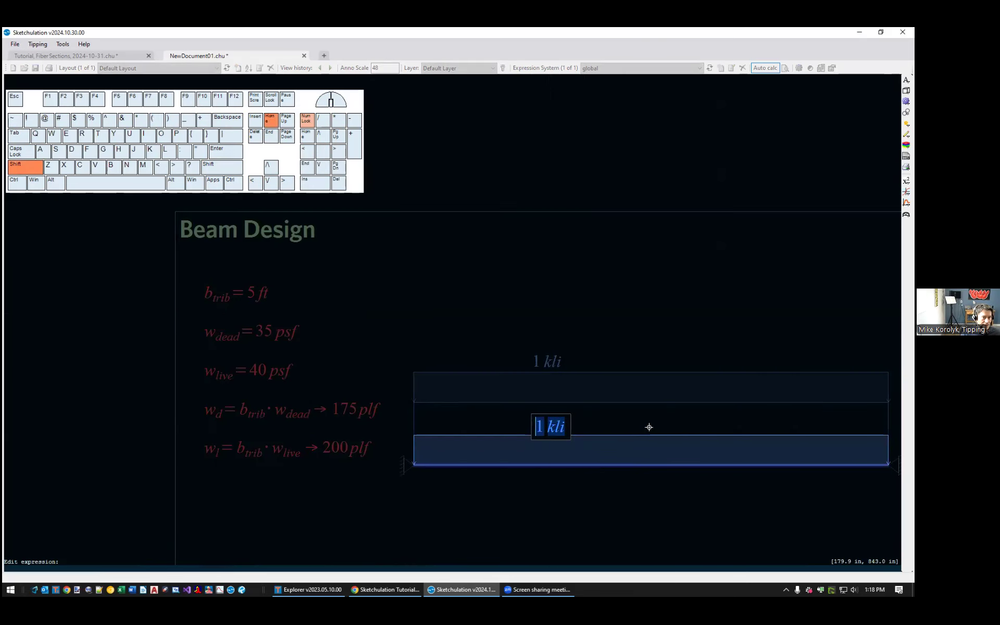
type("w")
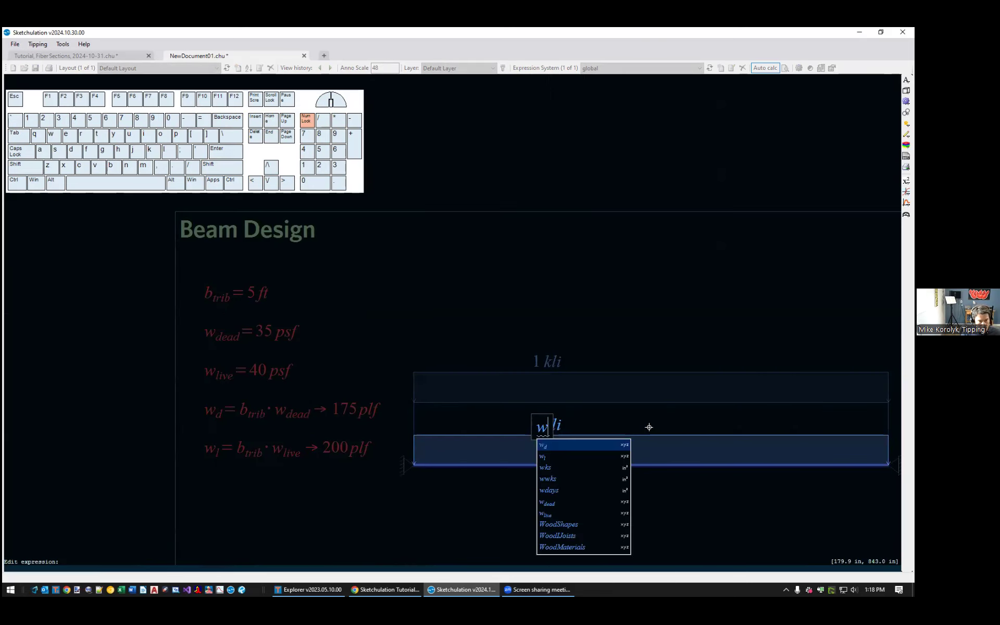
type("_d")
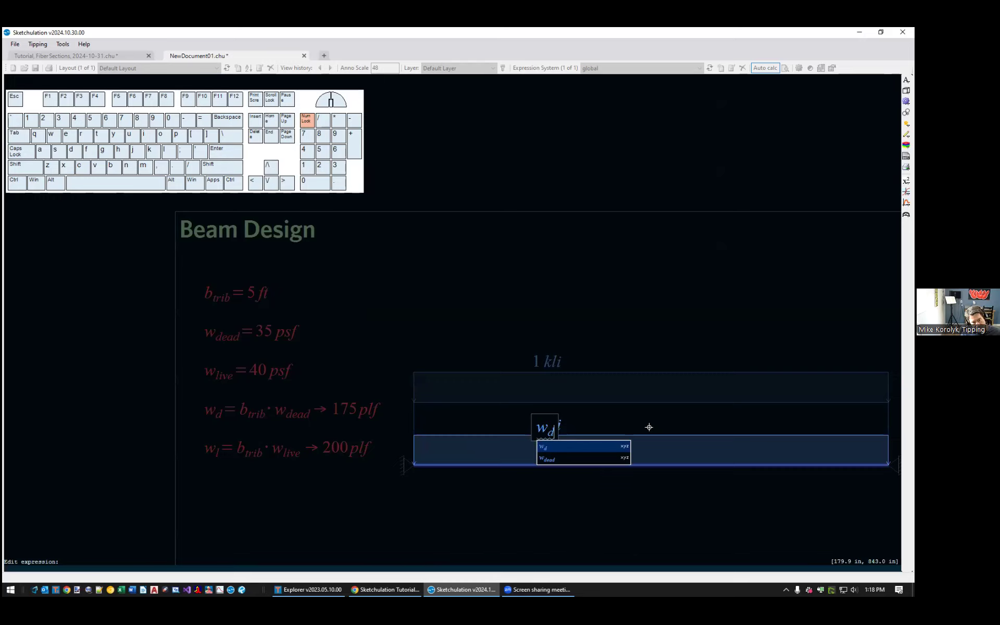
key("Return")
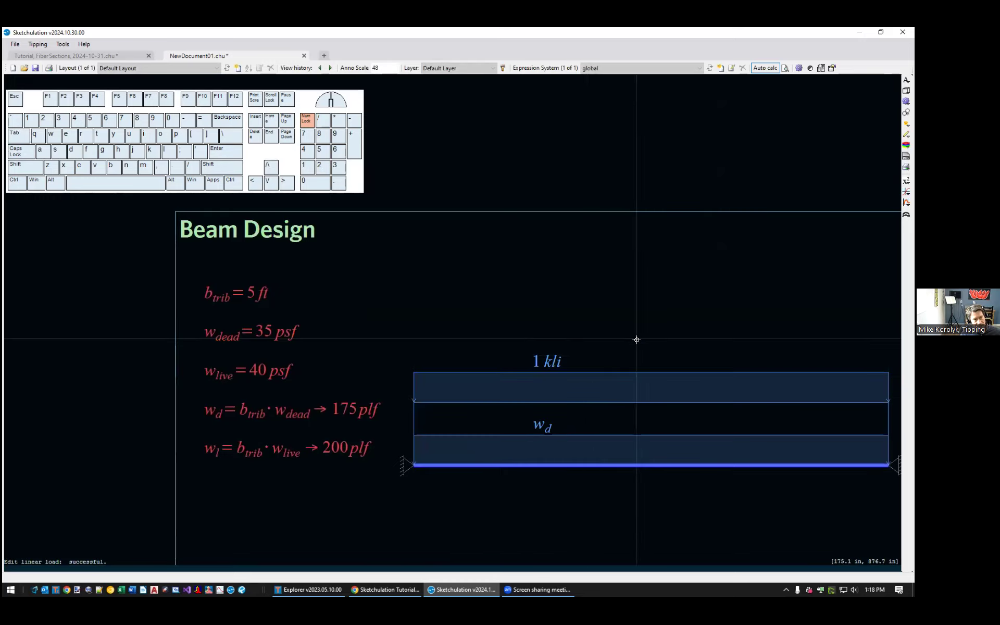
- Replace the magnitude of the upper linear load with the variable w_l
double_click(552, 362)
key("End")
key("shift+Home")
type("w_l")
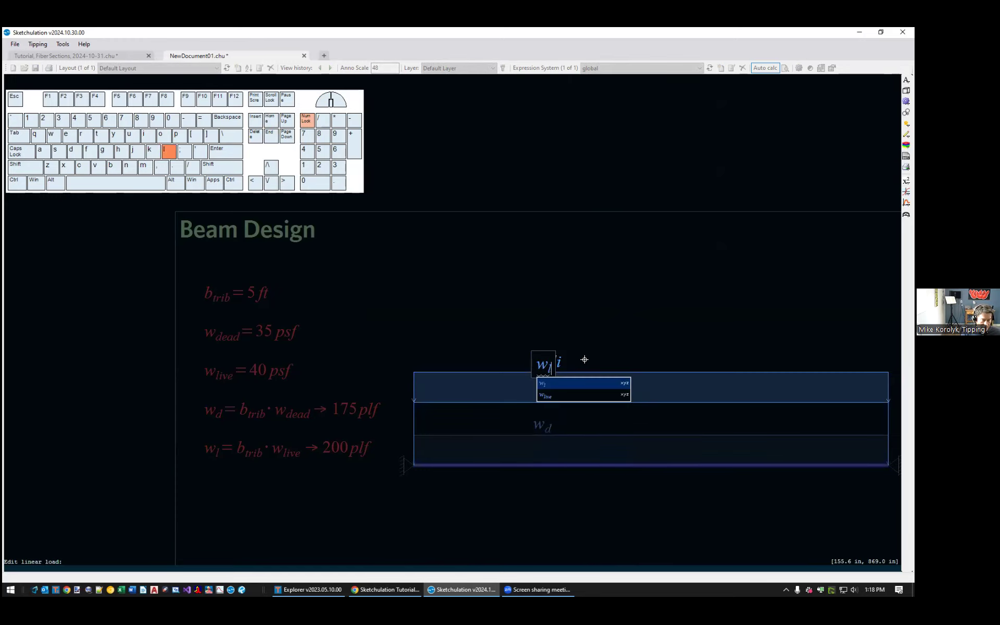
key("Return")
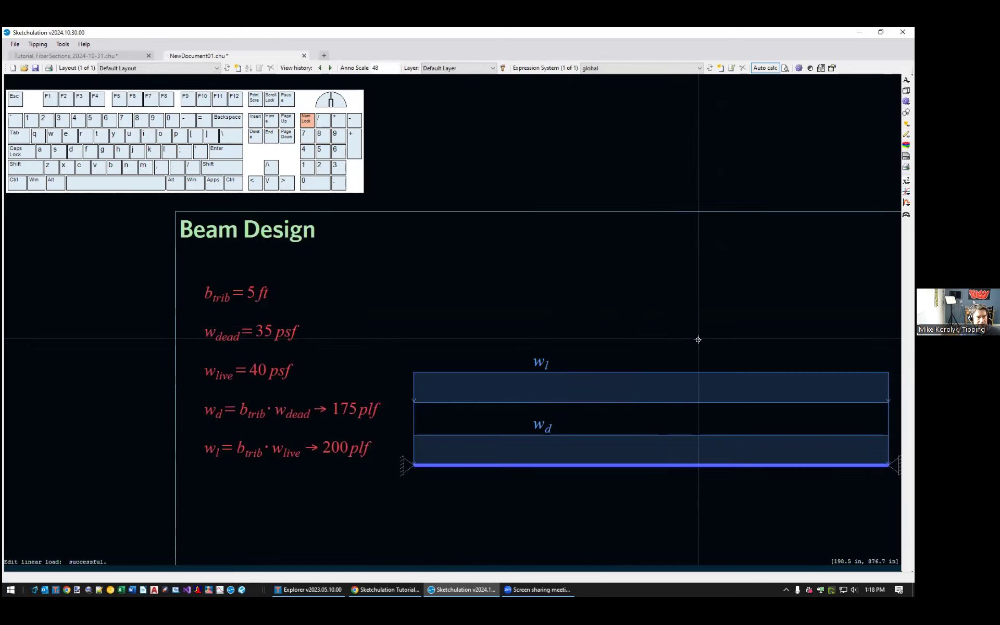
- Open the Load Set Editor and create a load set named Dead that includes self weight
scroll(699, 341, "down", 2)
middle_click_drag(698, 341, 597, 345)
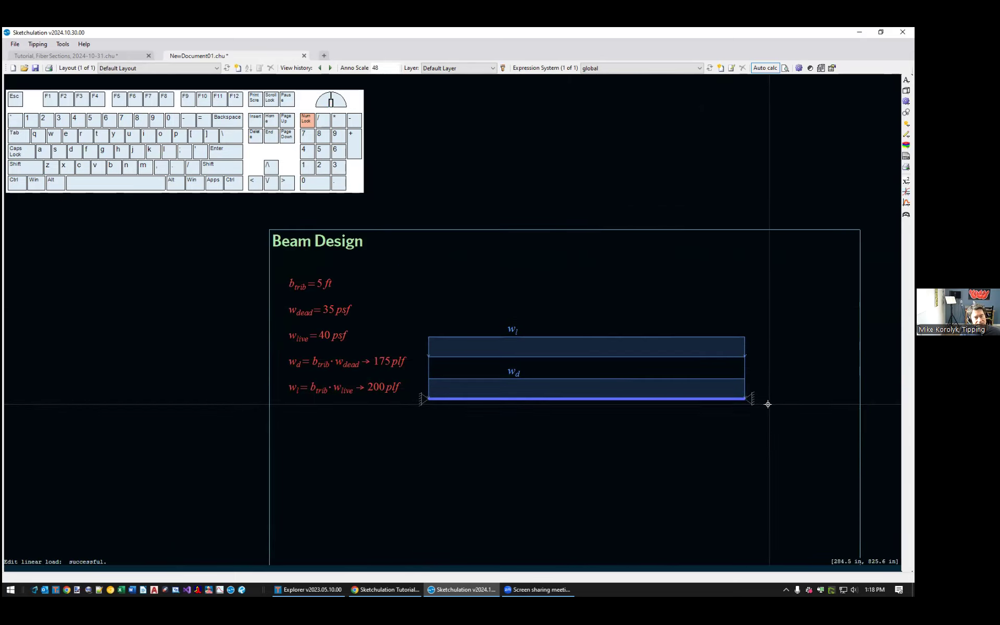
middle_click_drag(755, 405, 716, 414)
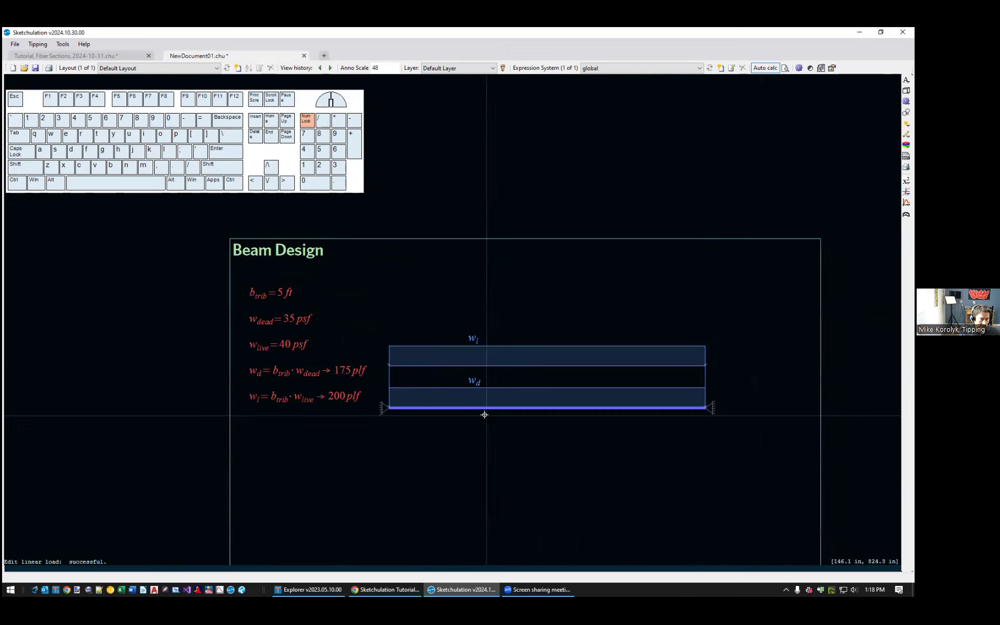
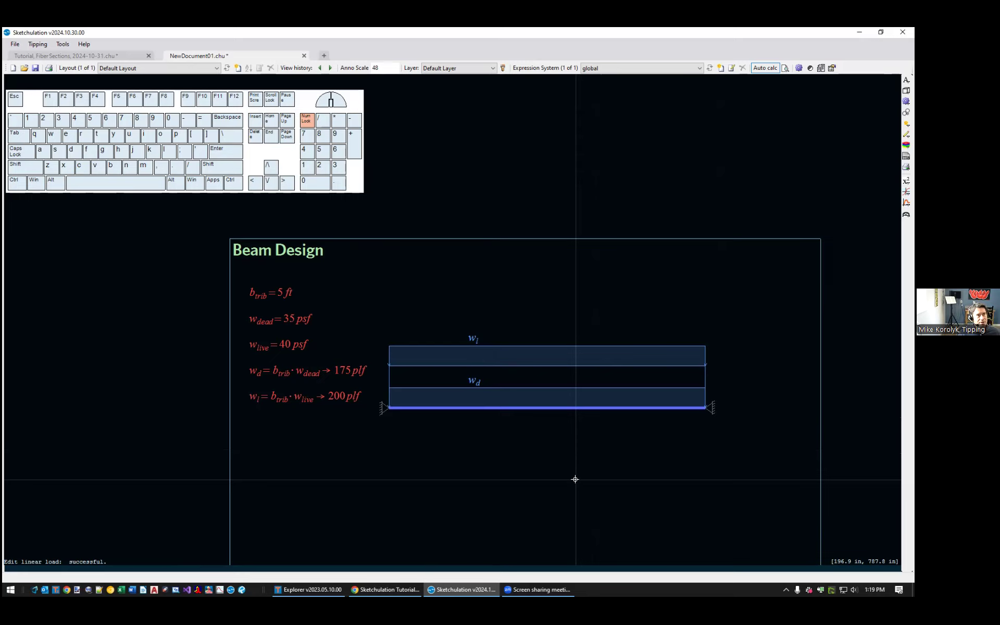
key("l")
key("s")
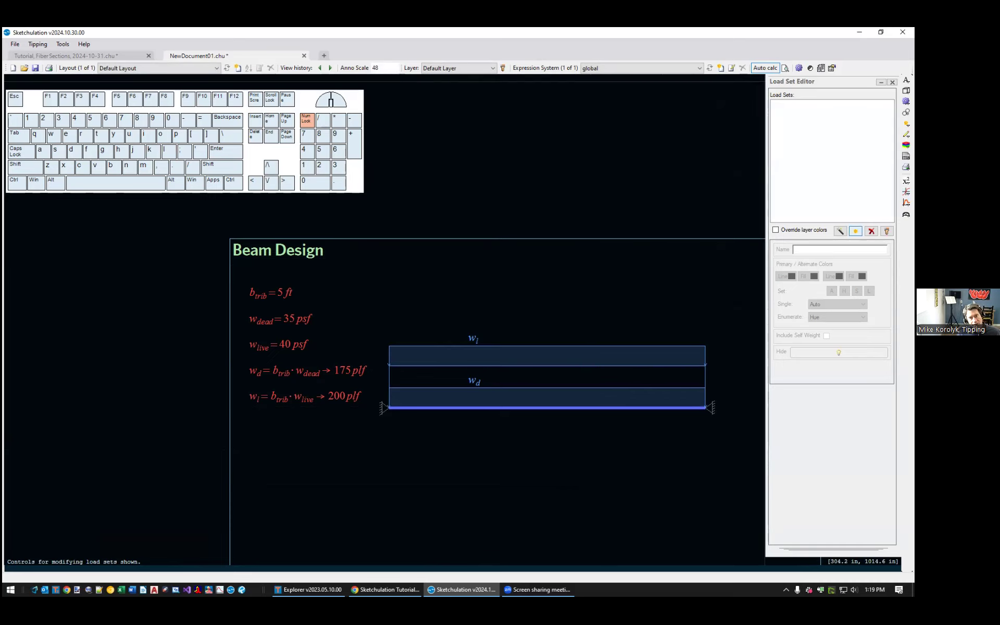
left_click(855, 231)
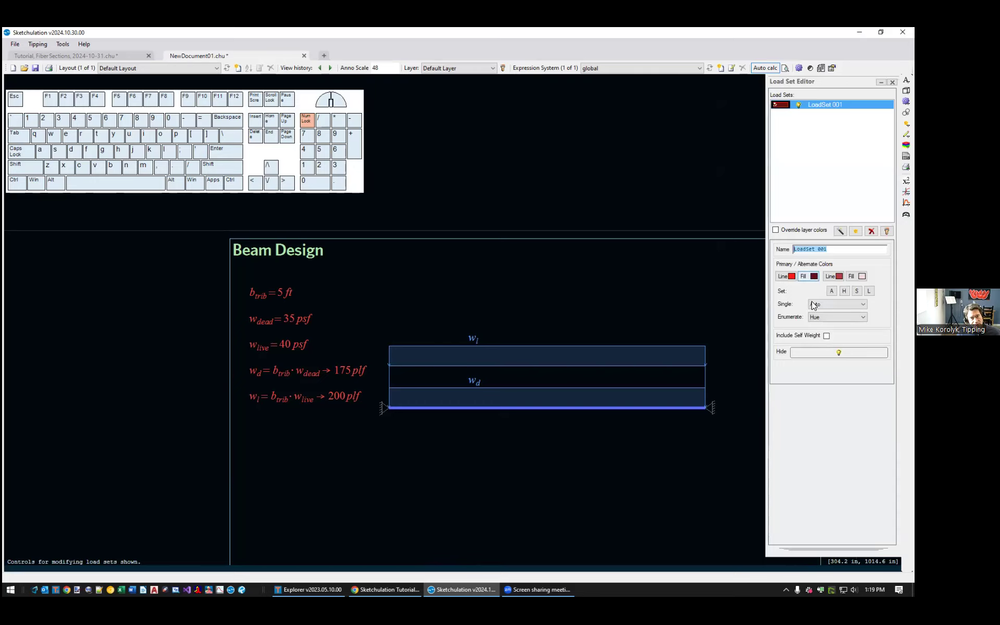
left_click(827, 336)
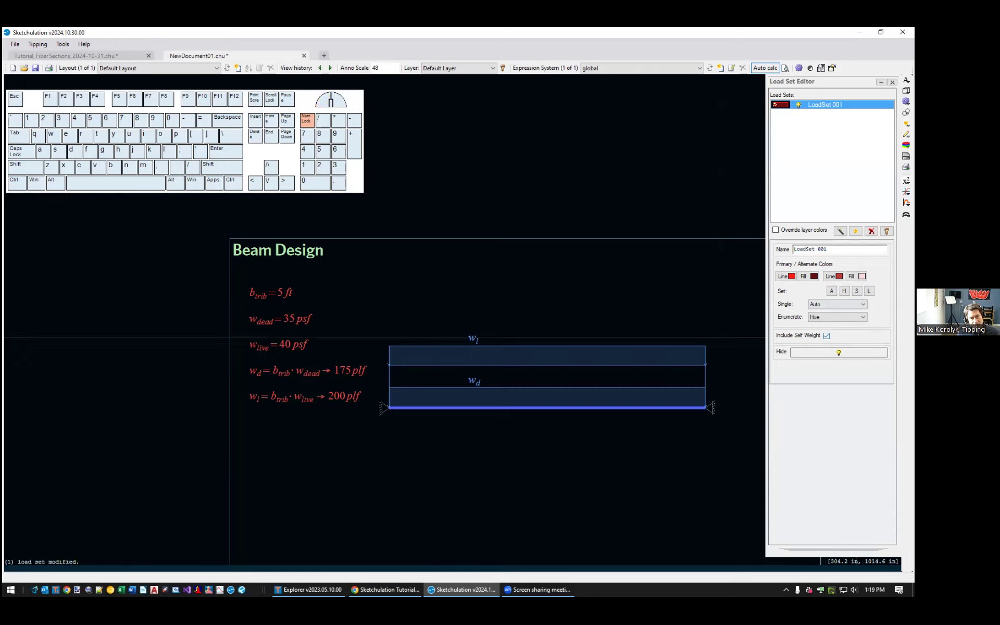
left_click_drag(826, 250, 795, 253)
type("Dead")
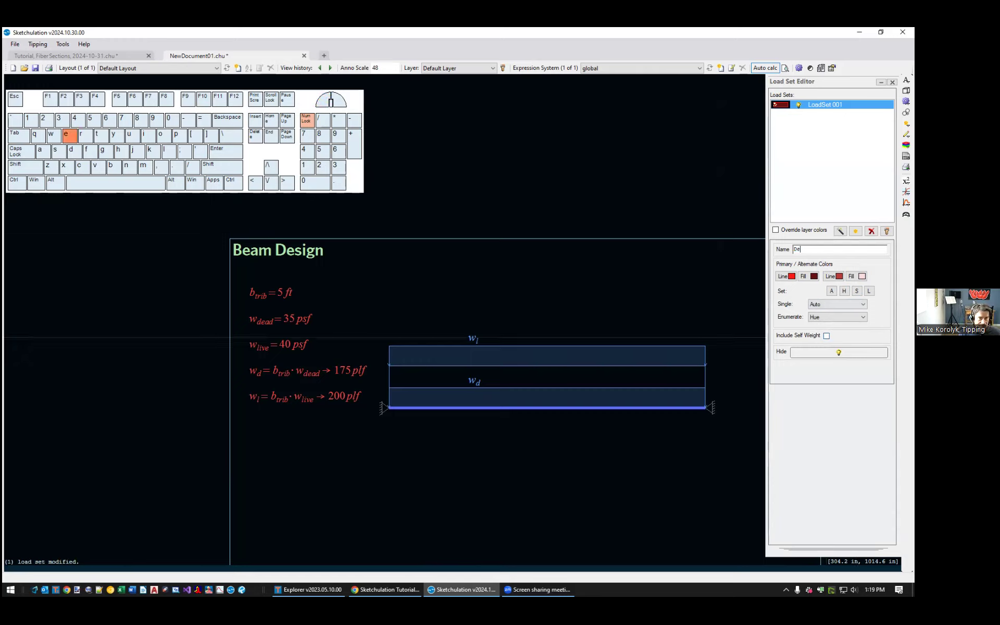
left_click(761, 339)
left_click(827, 336)
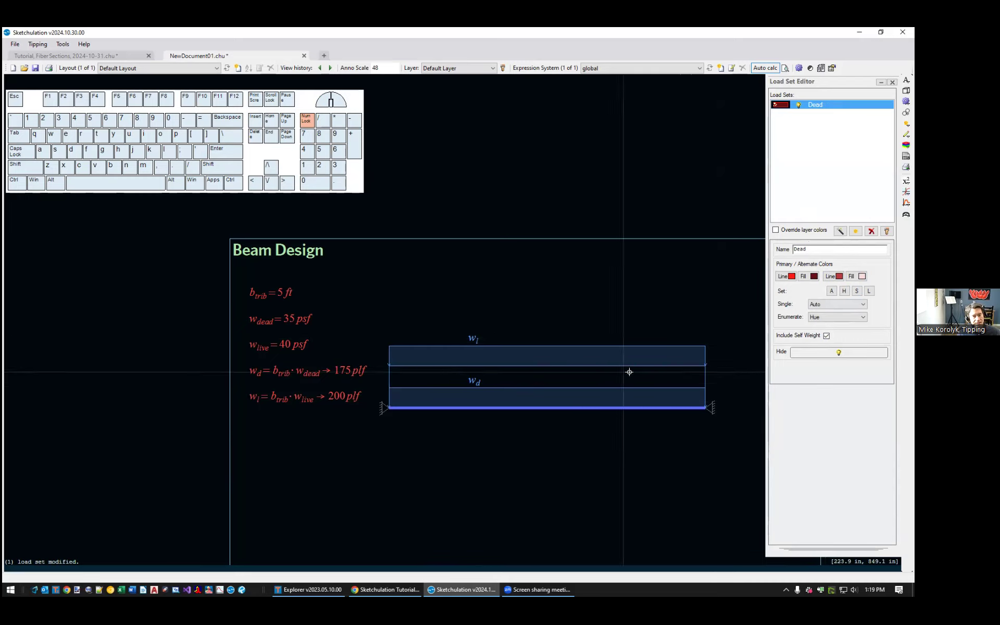
- Open the Load Combination Editor and create a load combination named 1.0D
middle_click_drag(603, 372, 602, 359)
mouse_move(627, 264)
middle_mouse_down()
mouse_move(598, 274)
mouse_move(625, 279)
middle_mouse_up()
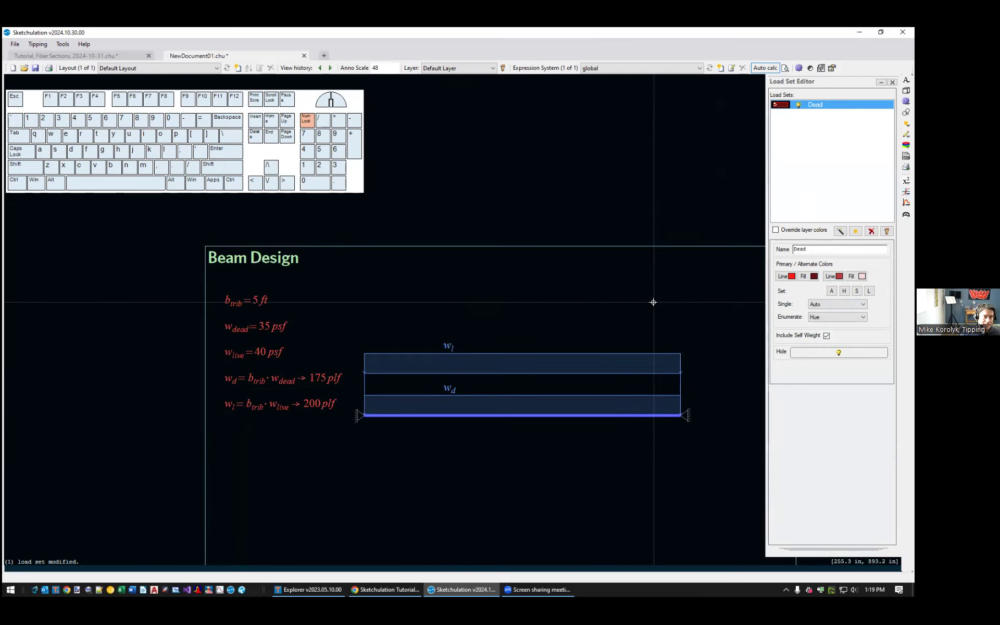
type("lc")
key("Return")
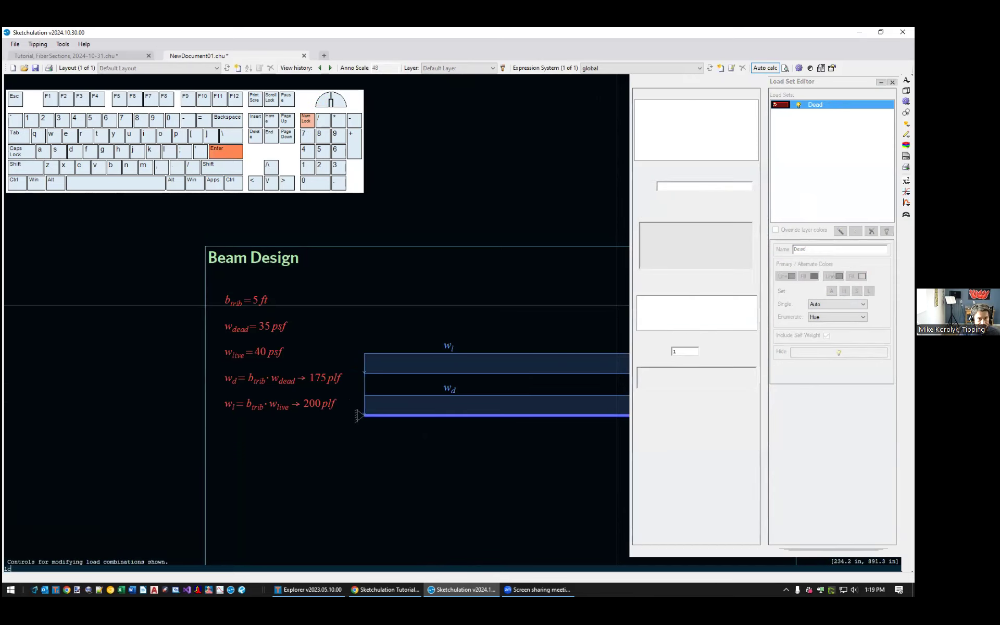
left_click(735, 168)
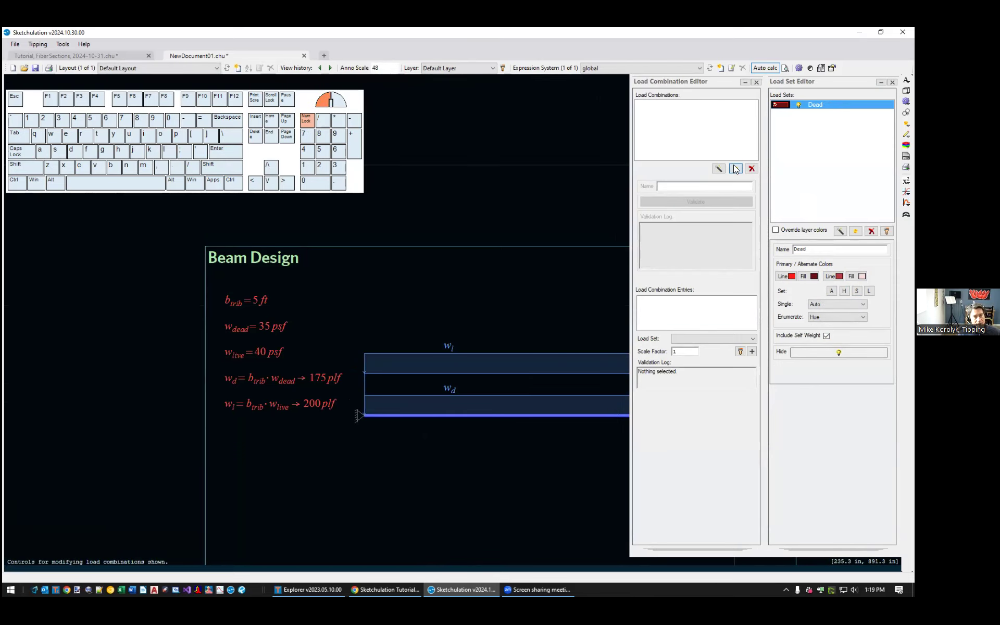
double_click(699, 189)
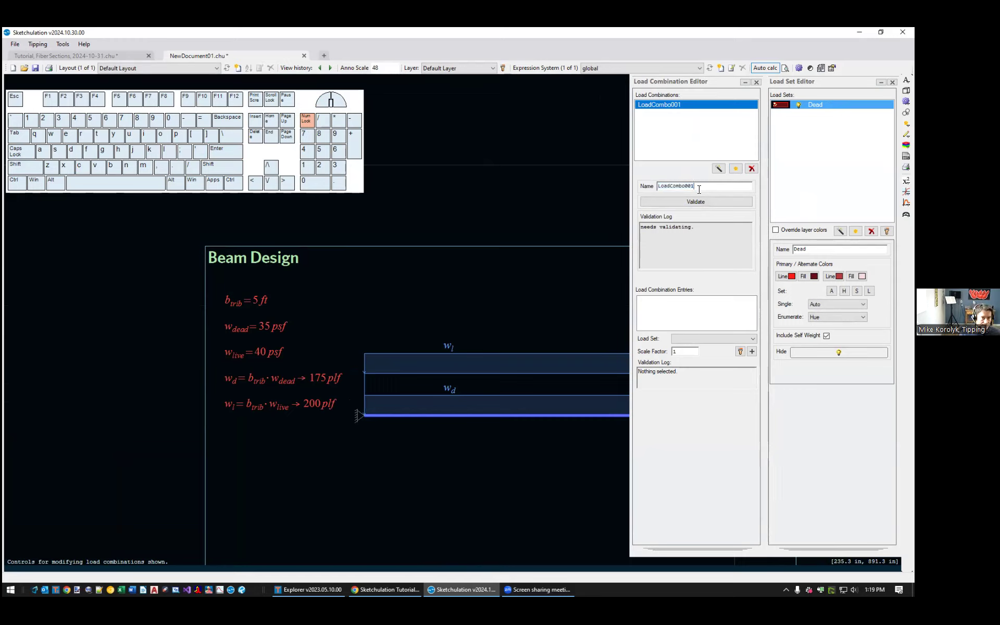
type("1.0D")
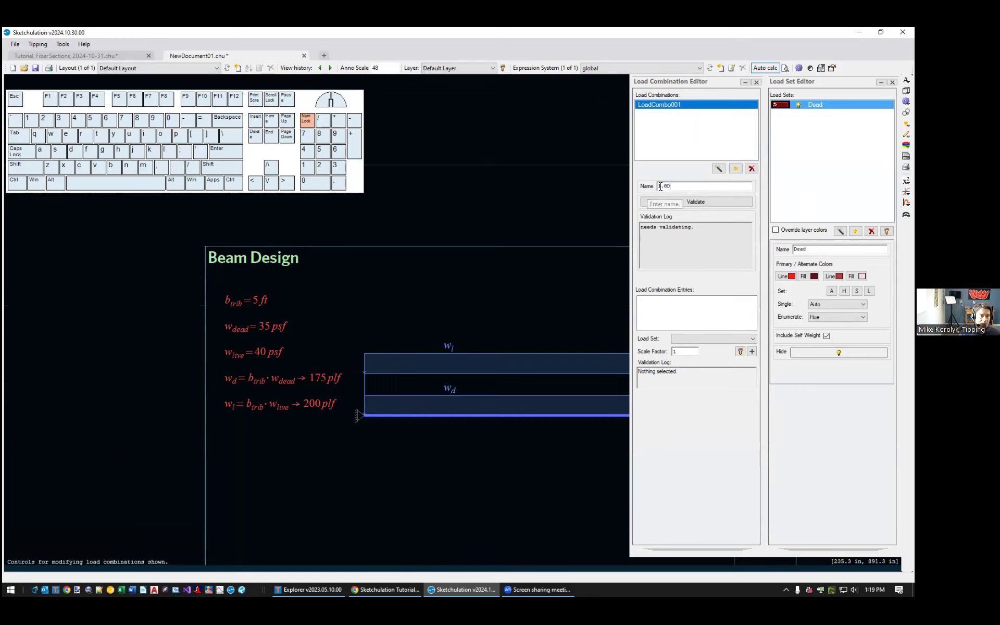
- Add the Dead load set with a scale factor of 1 as an entry of the 1.0D load combination
left_click(703, 339)
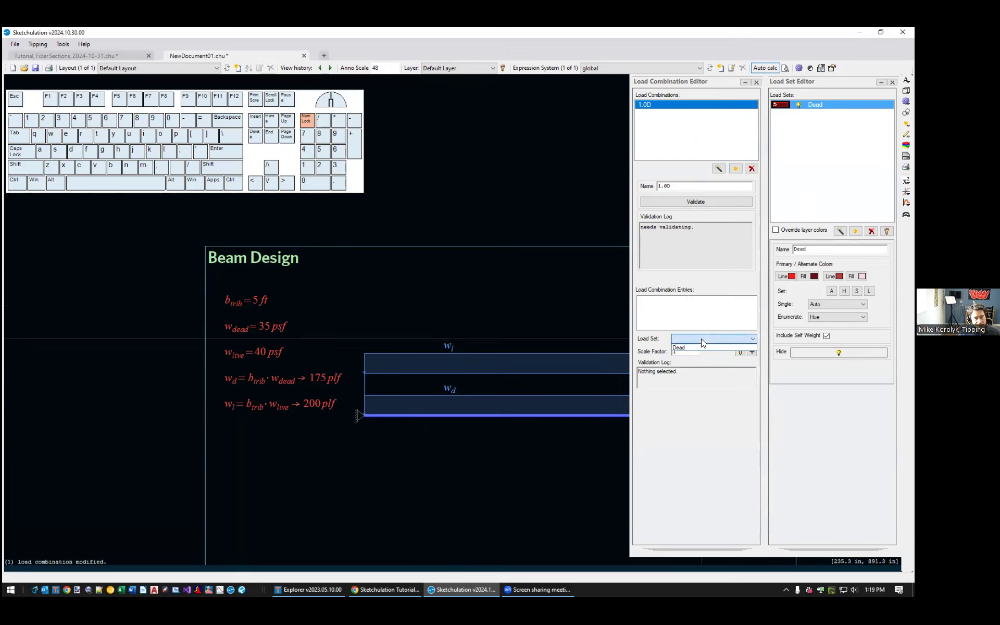
left_click(697, 347)
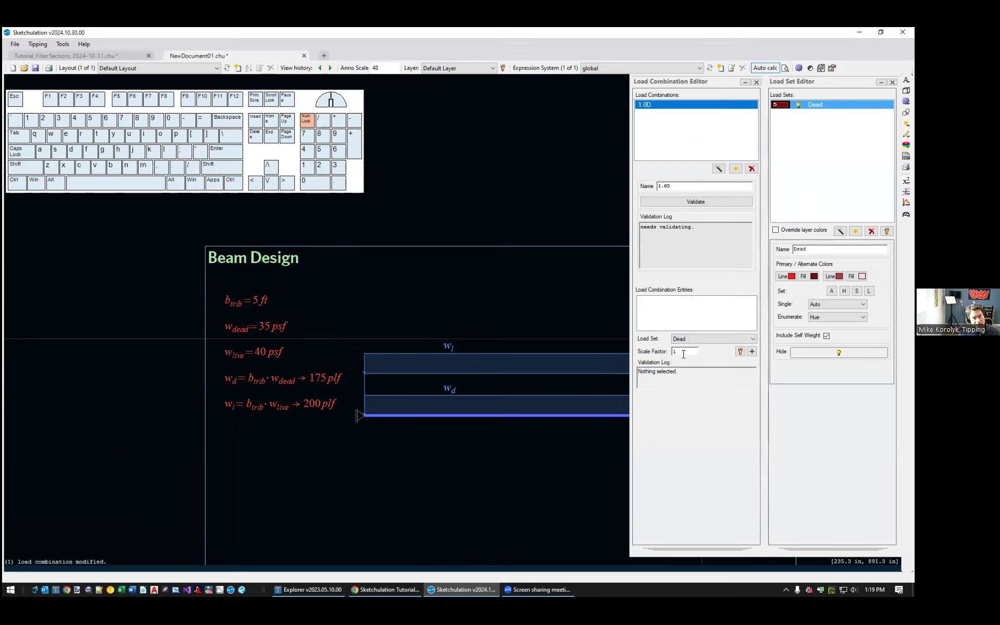
left_click(754, 353)
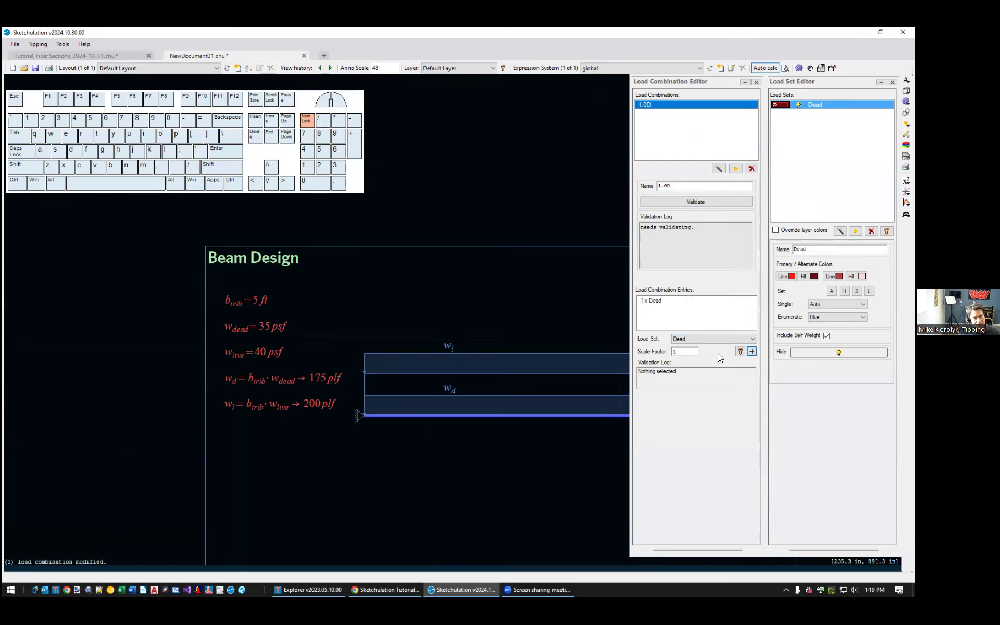
left_click(672, 301)
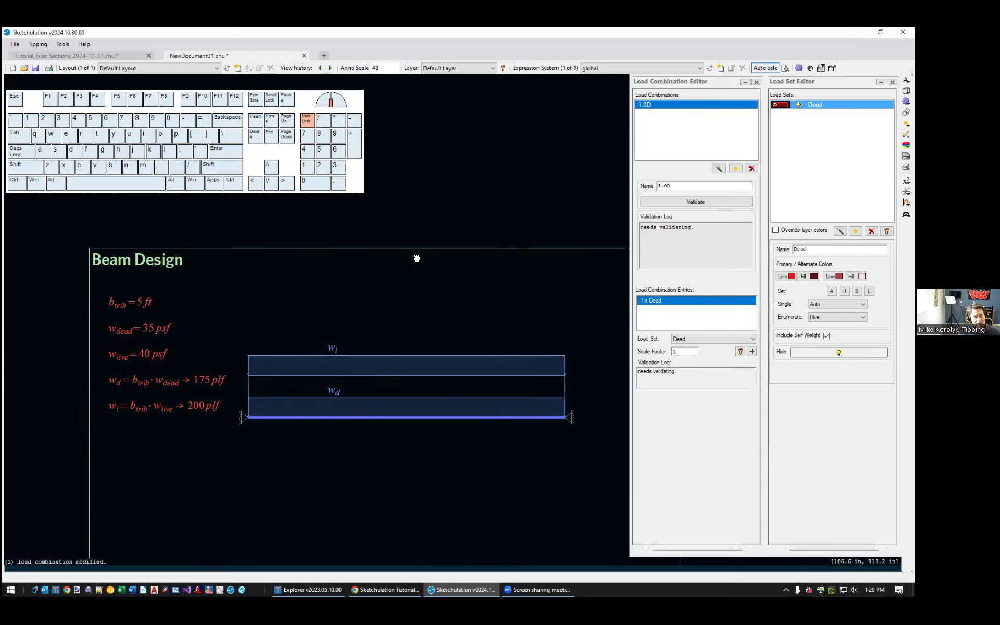
- Open the Load Sequence Editor and create a load sequence named 1.0D
type("lq")
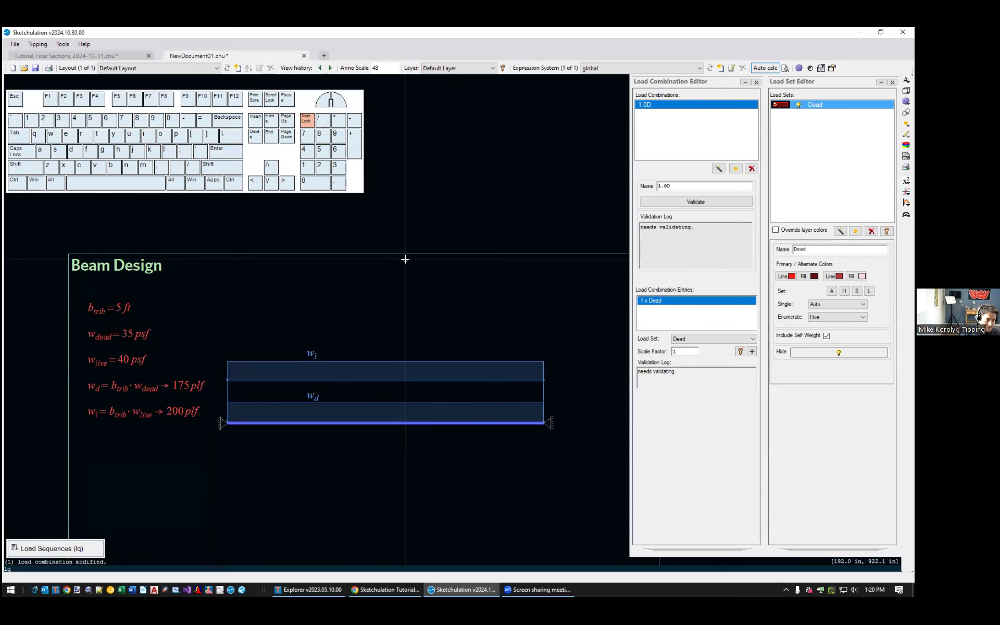
key("Return")
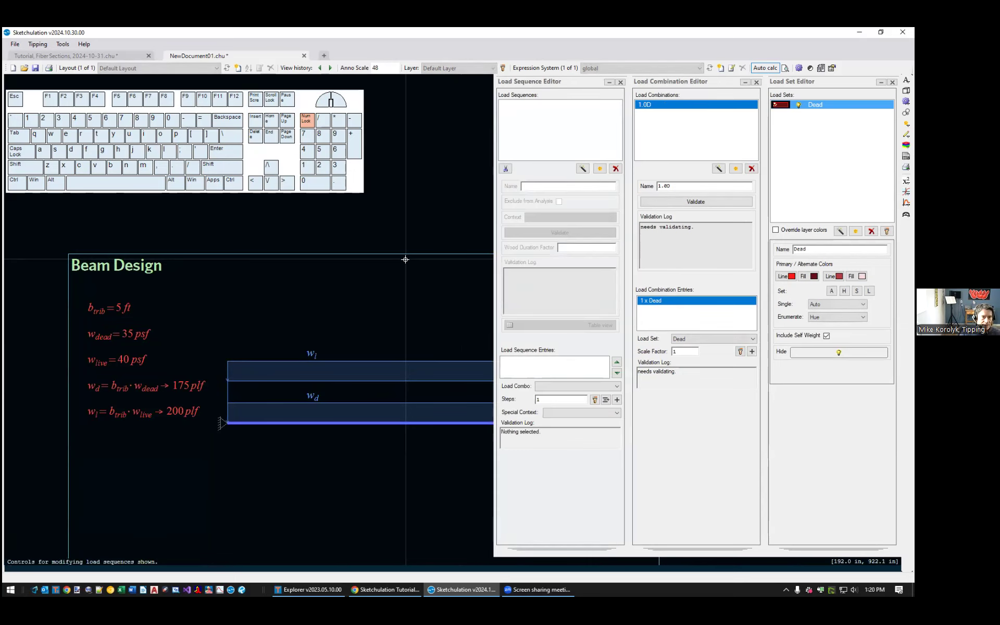
left_click(599, 169)
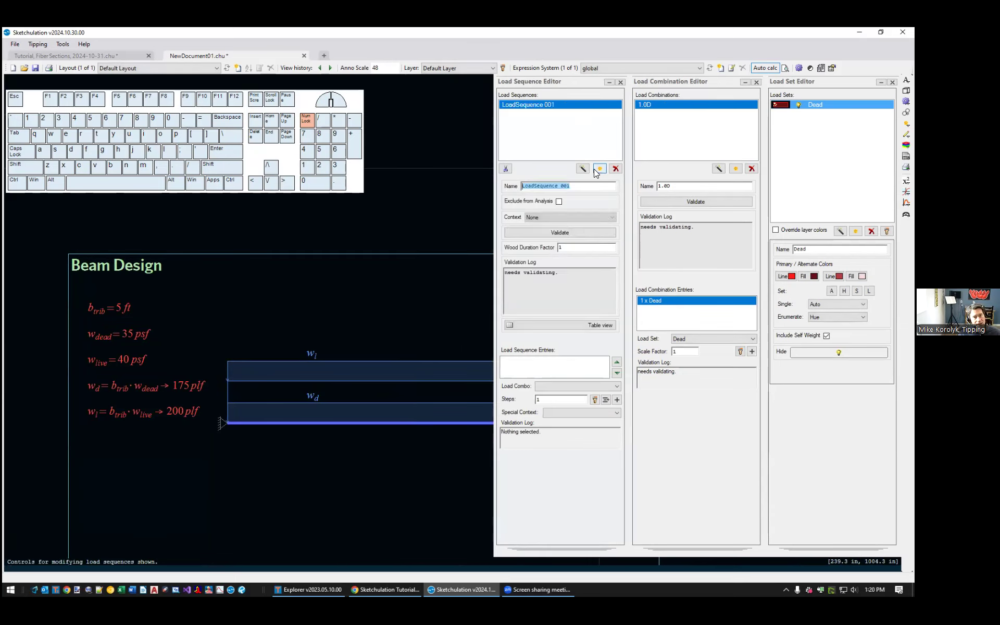
type("1.")
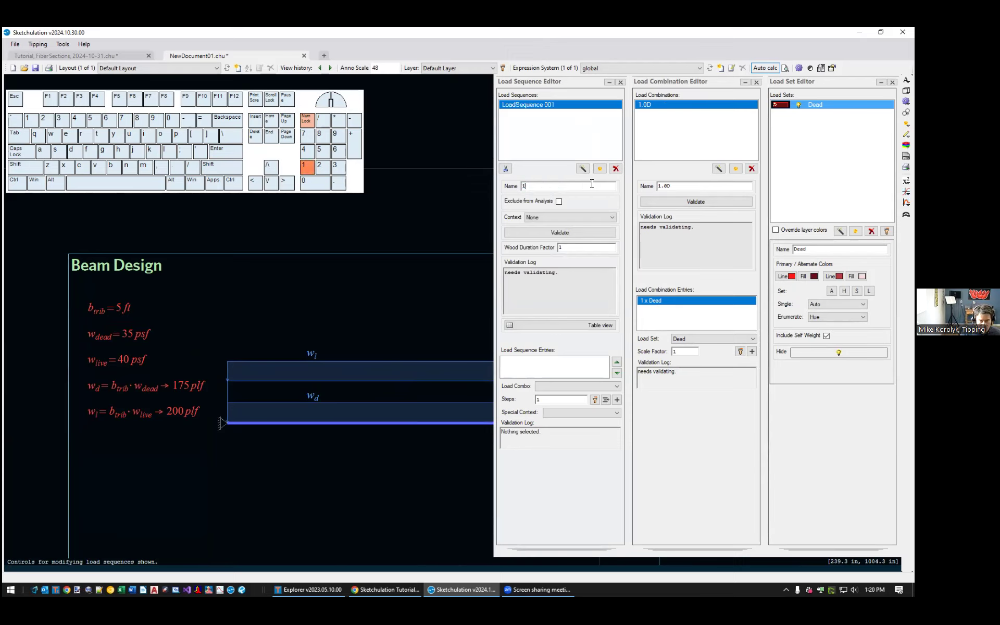
type("0D")
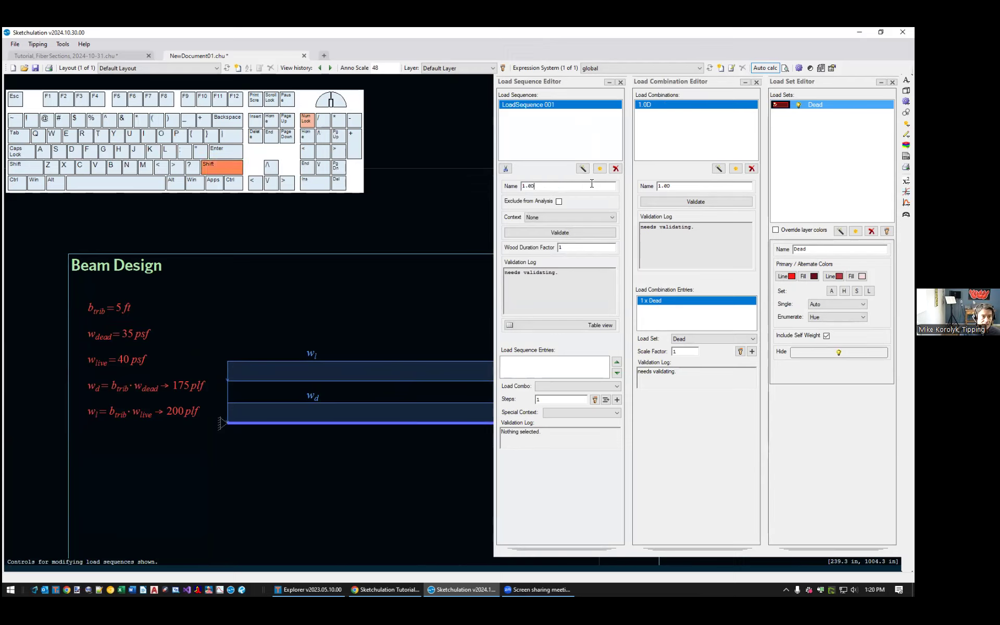
- Add load combination 1.0D to the sequence with 1 step and special context None, and set the sequence's context to ASD Long-term
left_click(564, 387)
left_click(564, 395)
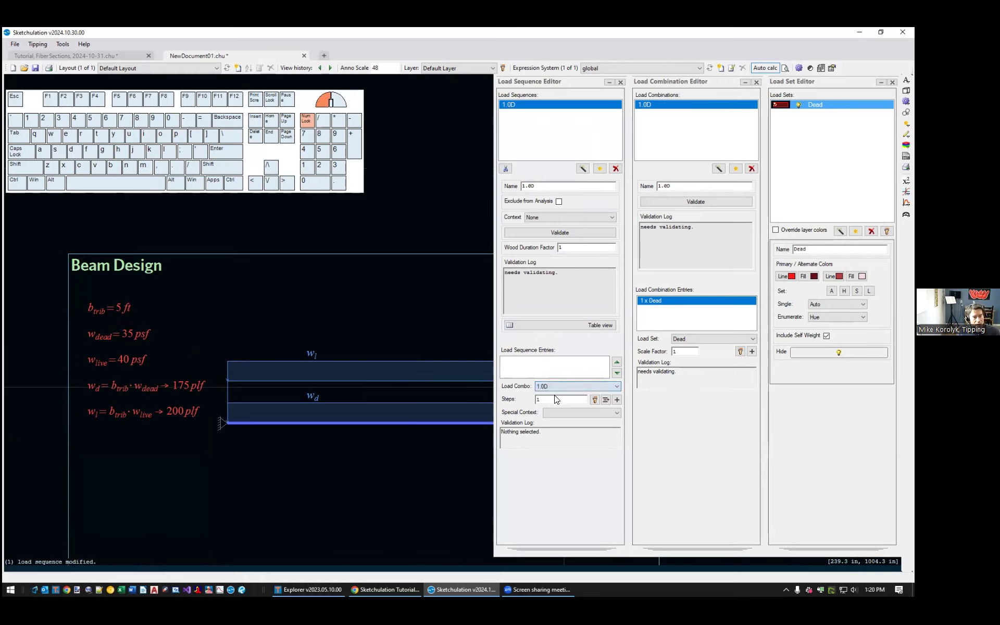
left_click(568, 416)
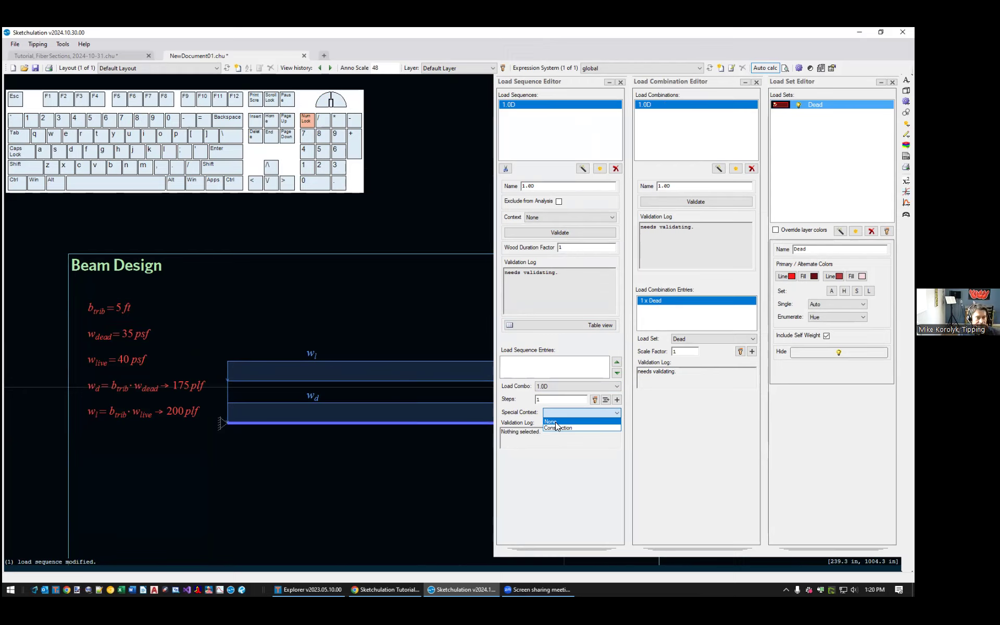
left_click(556, 422)
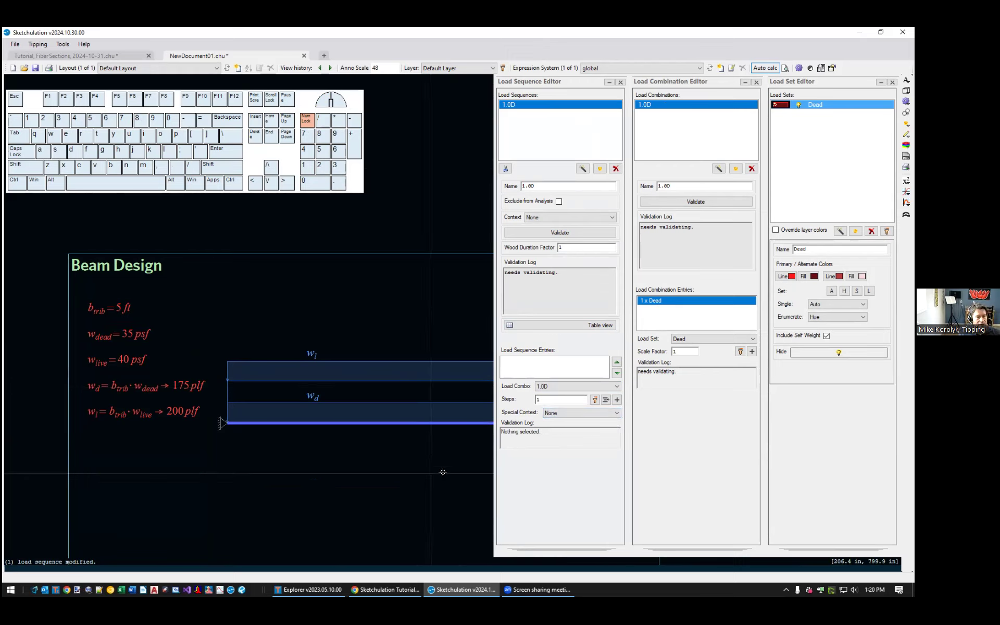
left_click(617, 400)
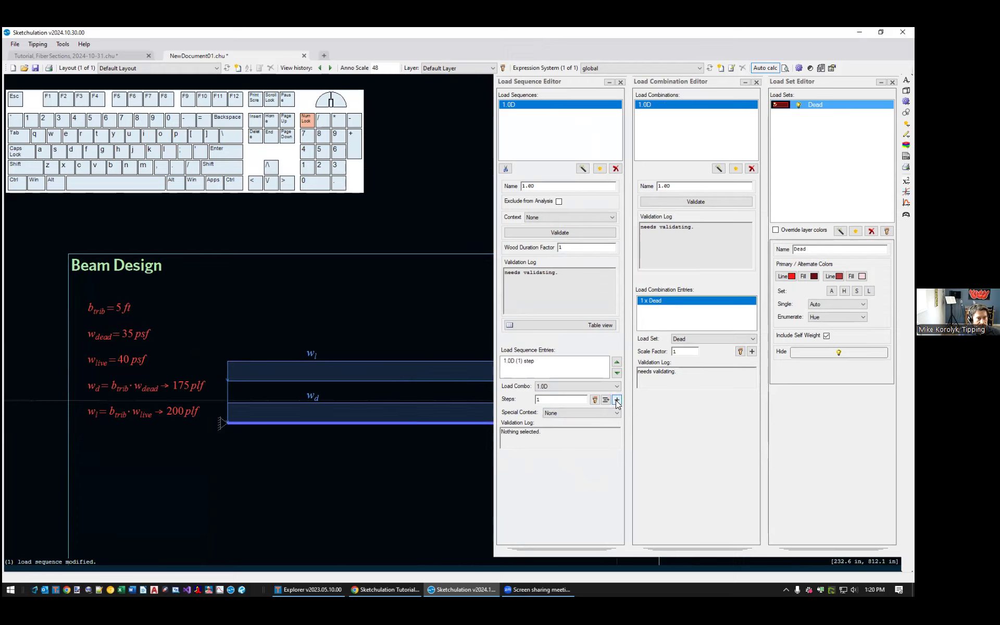
left_click(523, 364)
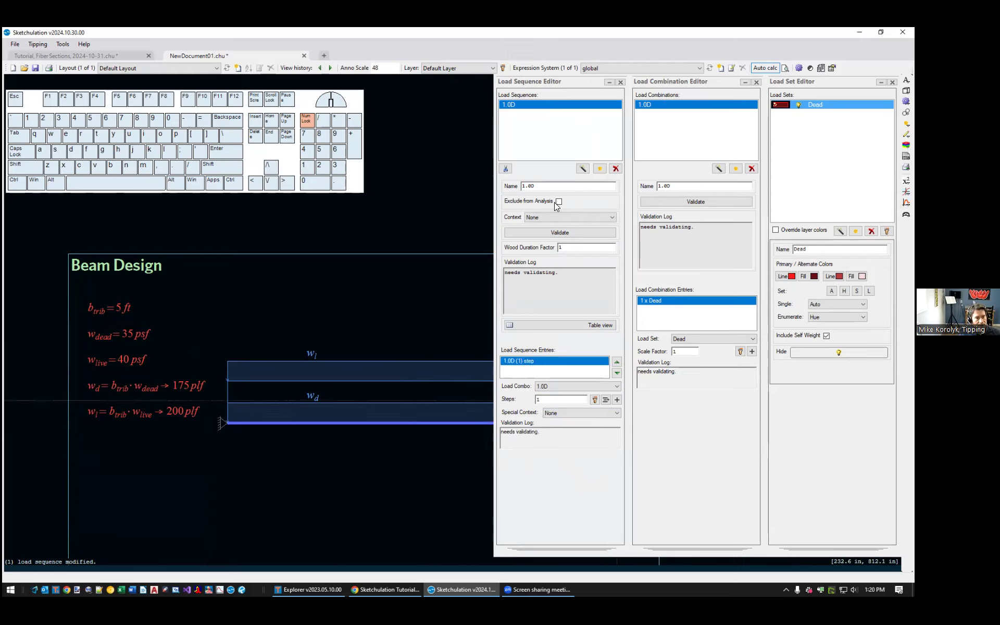
left_click(538, 217)
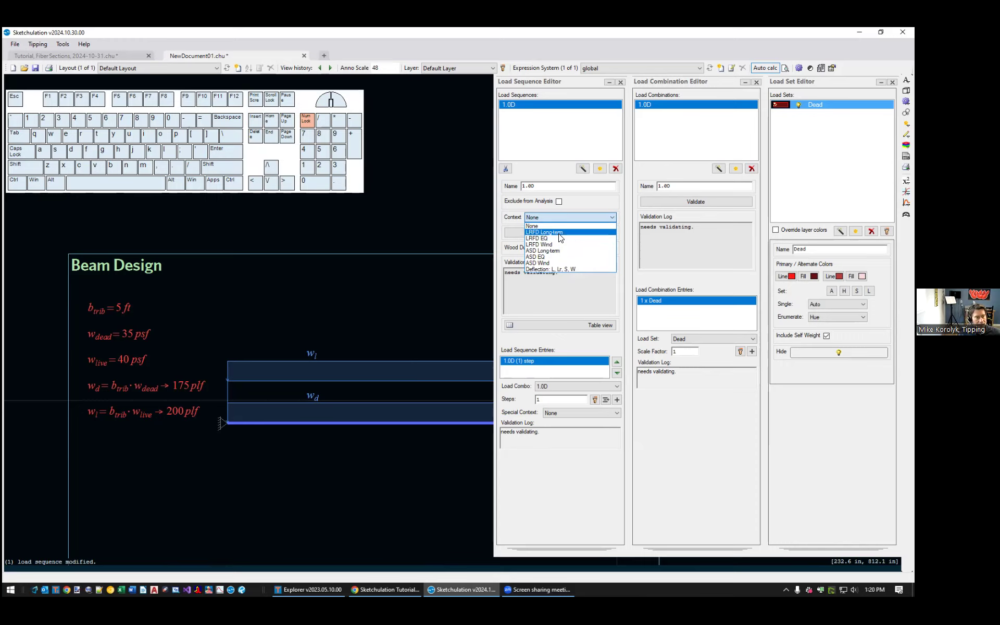
left_click(567, 250)
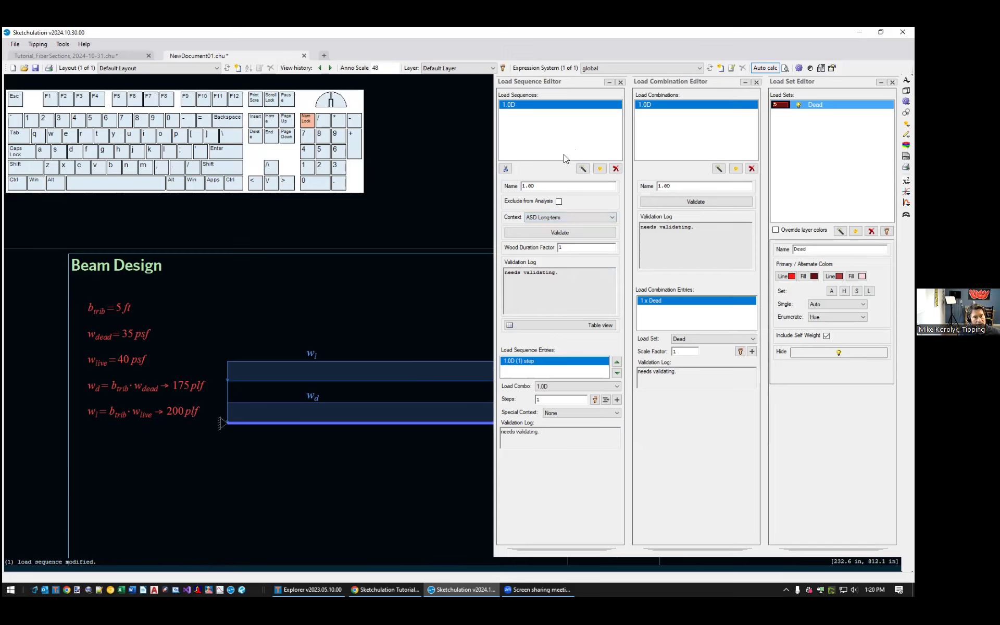
- Open the Automatic Load Combination Generator from the Load Set Editor and exclude the E load type, leaving D and L
scroll(306, 255, "down", 3)
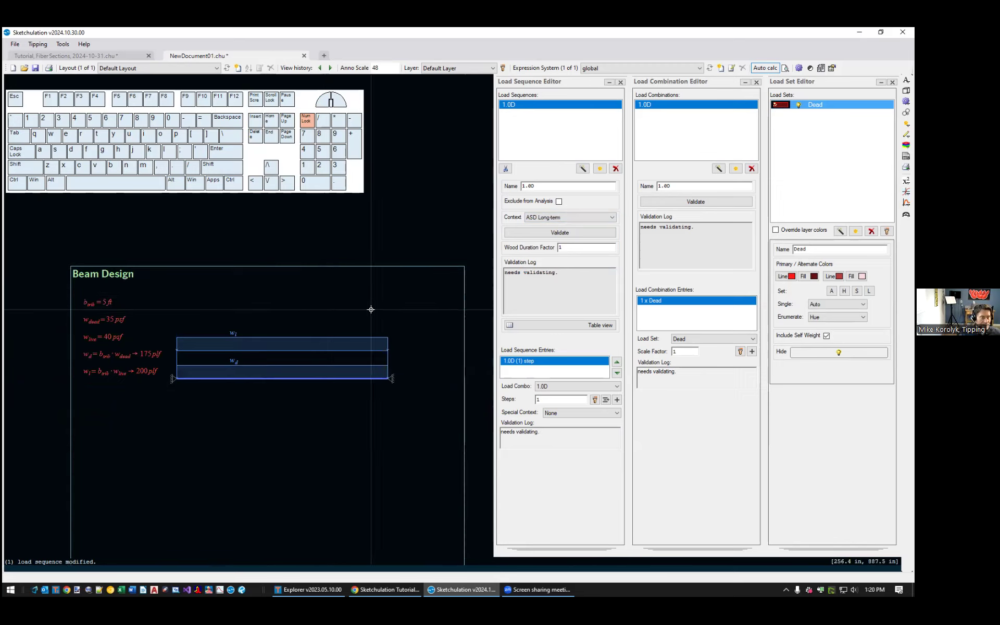
middle_click_drag(371, 311, 380, 315)
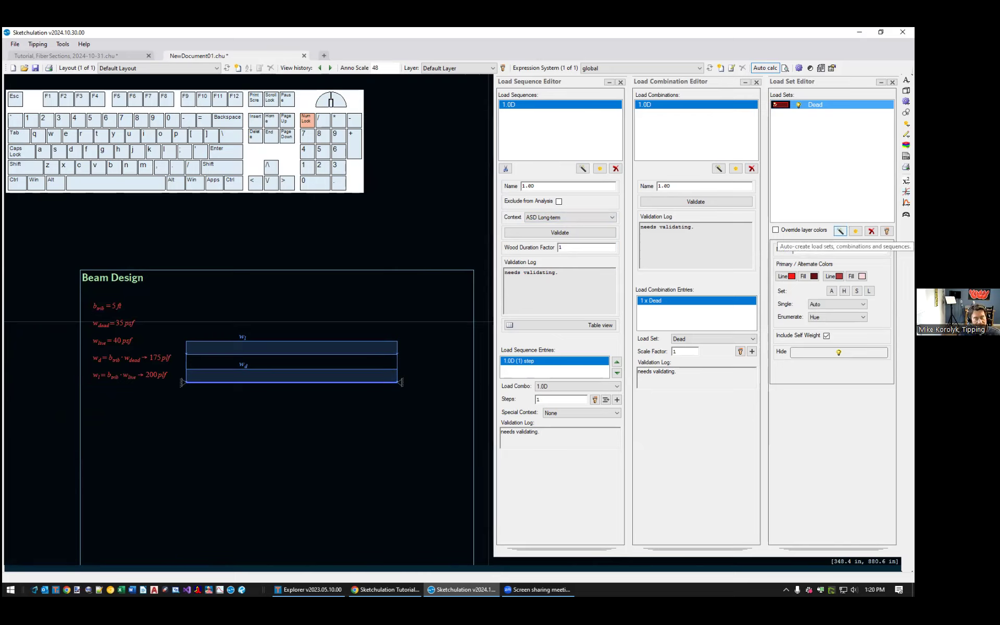
left_click(840, 230)
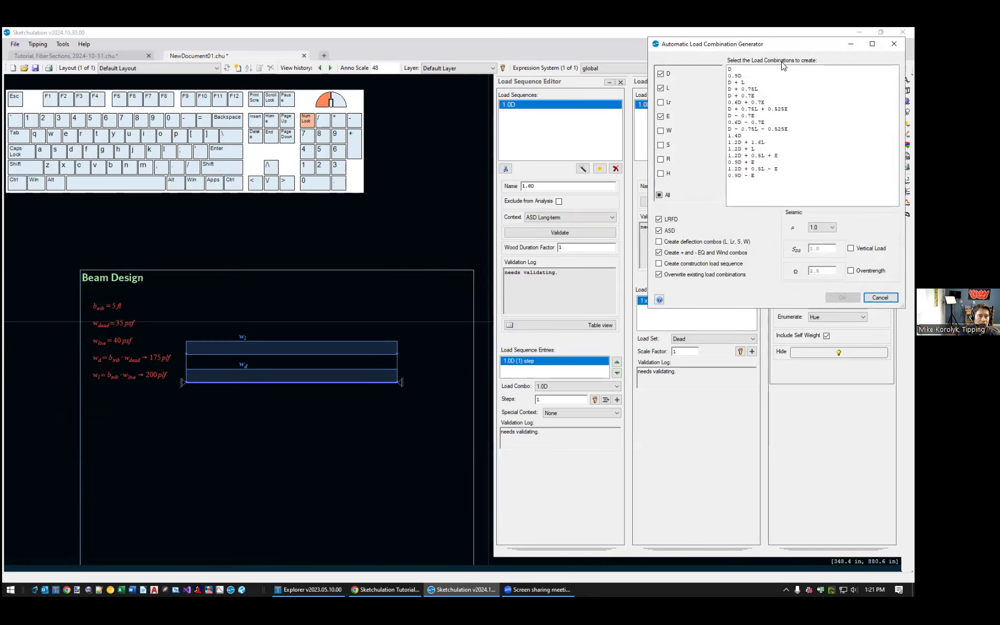
left_click_drag(781, 62, 684, 111)
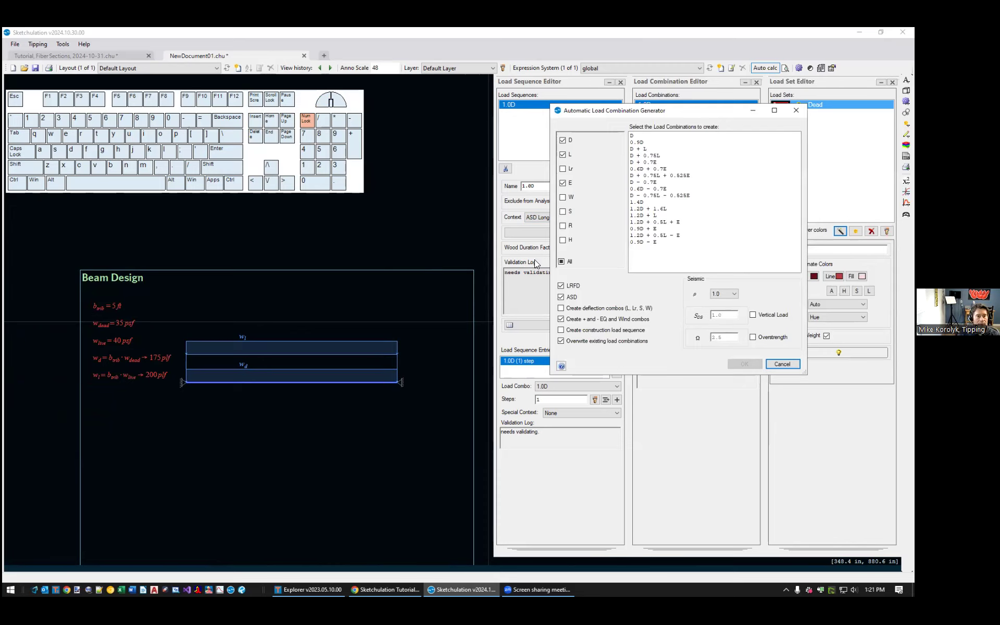
left_click(566, 184)
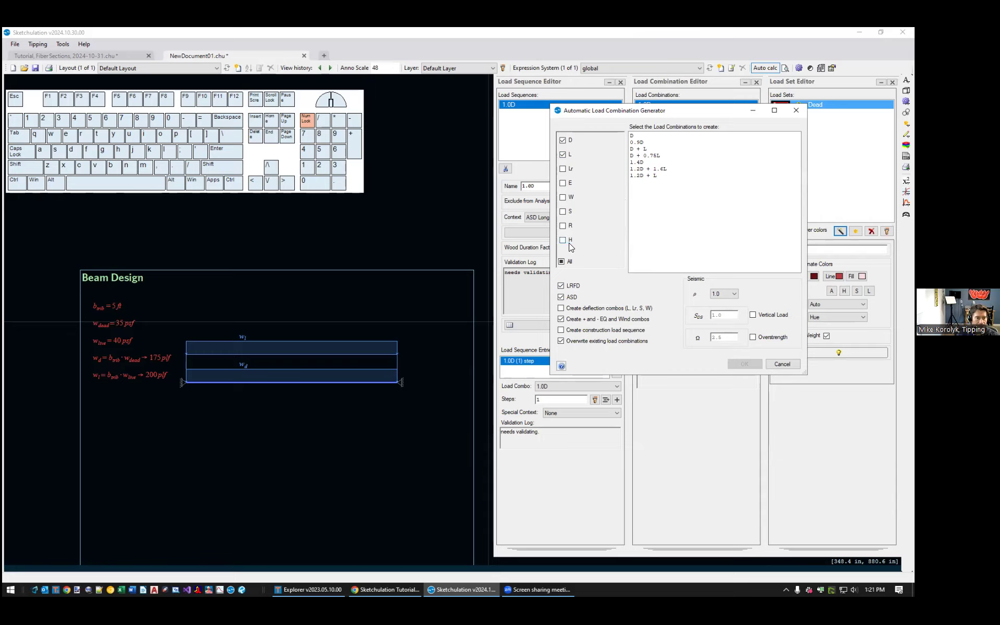
- Toggle the LRFD, ASD and deflection combination options off and on to compare the generated combinations, restoring each one
left_click(572, 286)
left_click(572, 286)
left_click(573, 301)
left_click(575, 304)
left_click(623, 312)
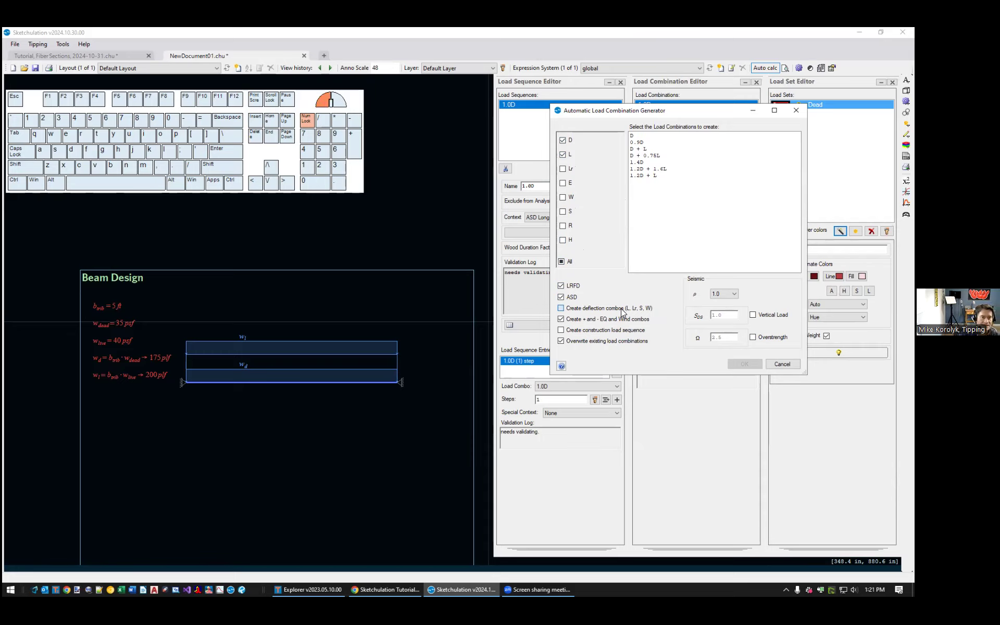
left_click(623, 310)
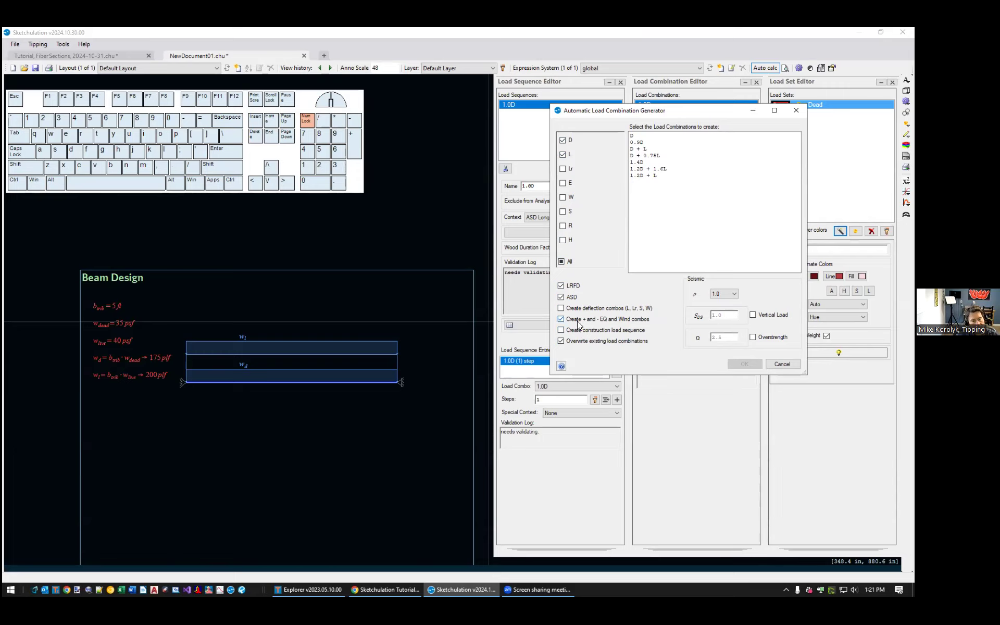
- Include the E load type and turn off the creation of + and - EQ and Wind combinations
left_click(567, 184)
left_click(613, 318)
left_click(613, 318)
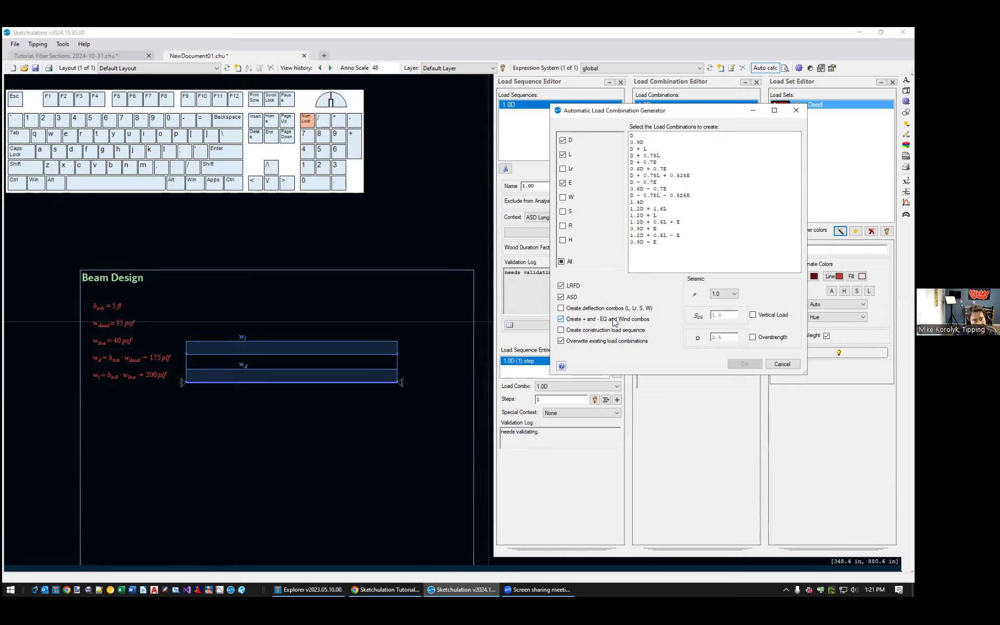
left_click(612, 318)
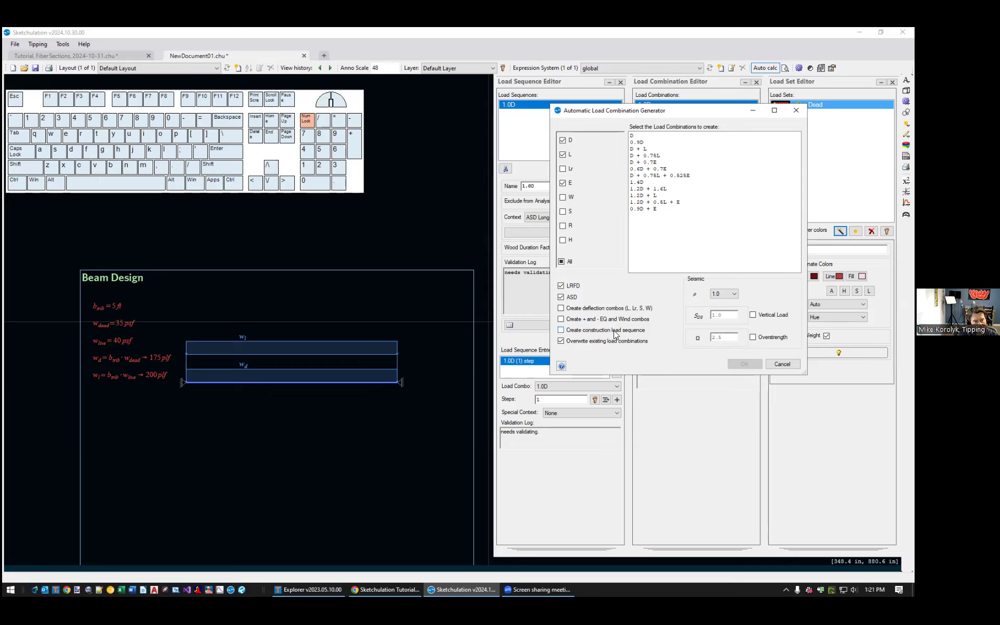
- Exclude and re-include the E load type, and enable the seismic Vertical Load option
left_click(564, 183)
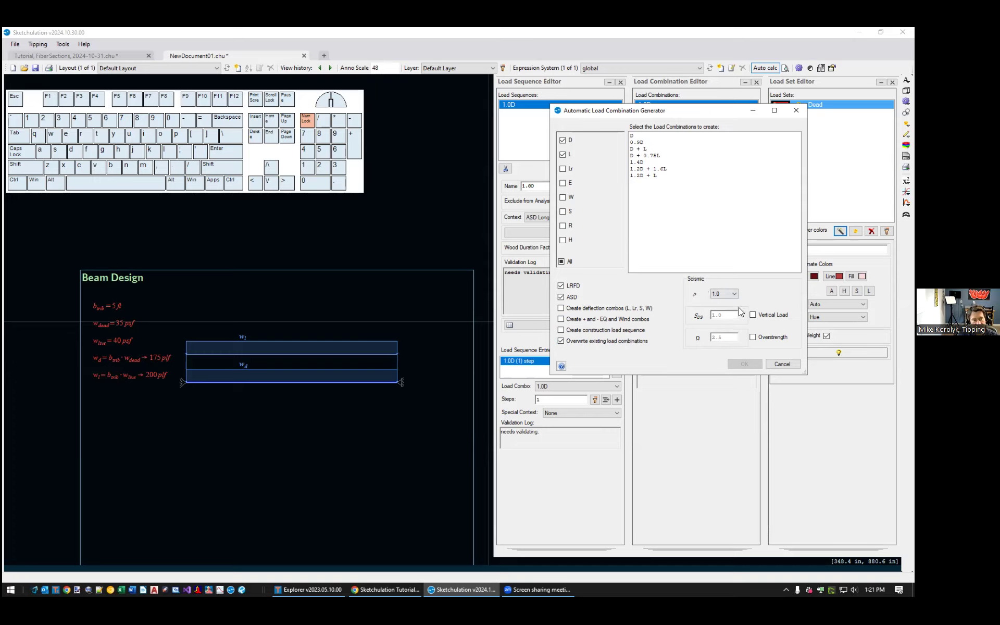
left_click(570, 184)
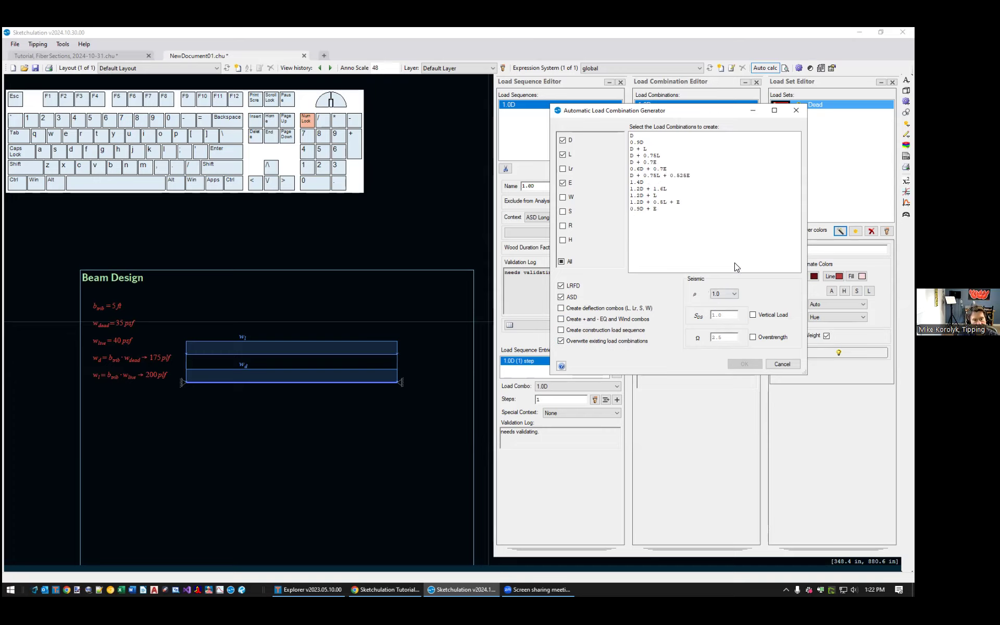
left_click(778, 316)
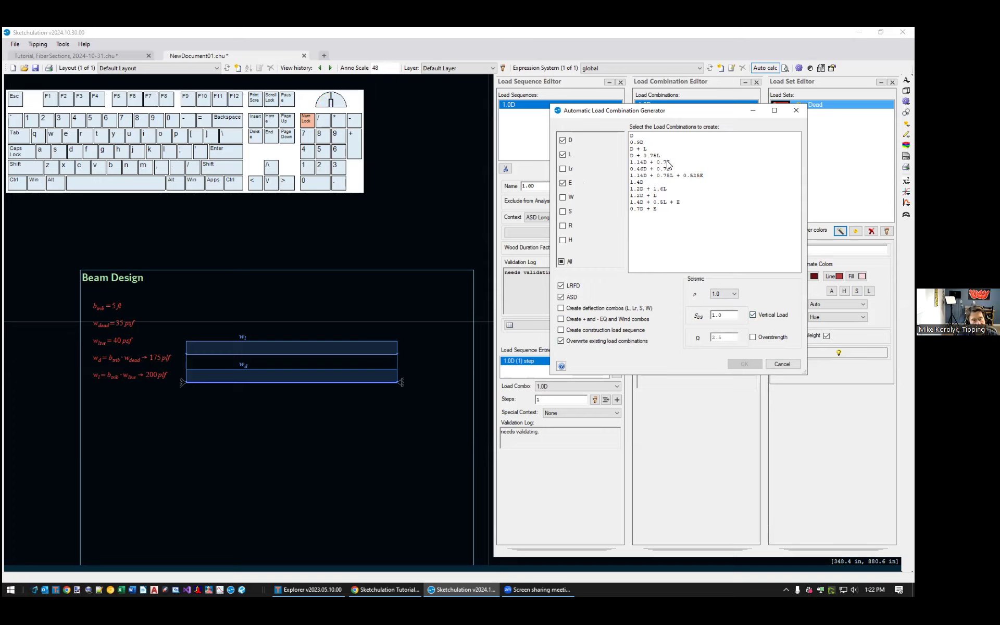
- Exclude the E load type, select the listed D and L load combinations, and generate them
left_click(563, 183)
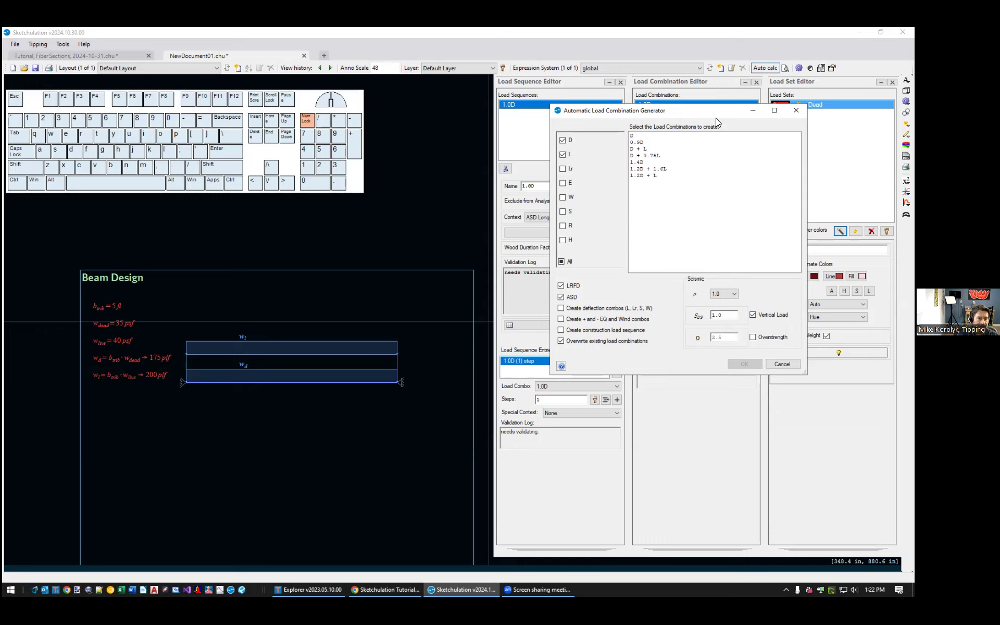
left_click_drag(660, 142, 660, 190)
left_click(743, 365)
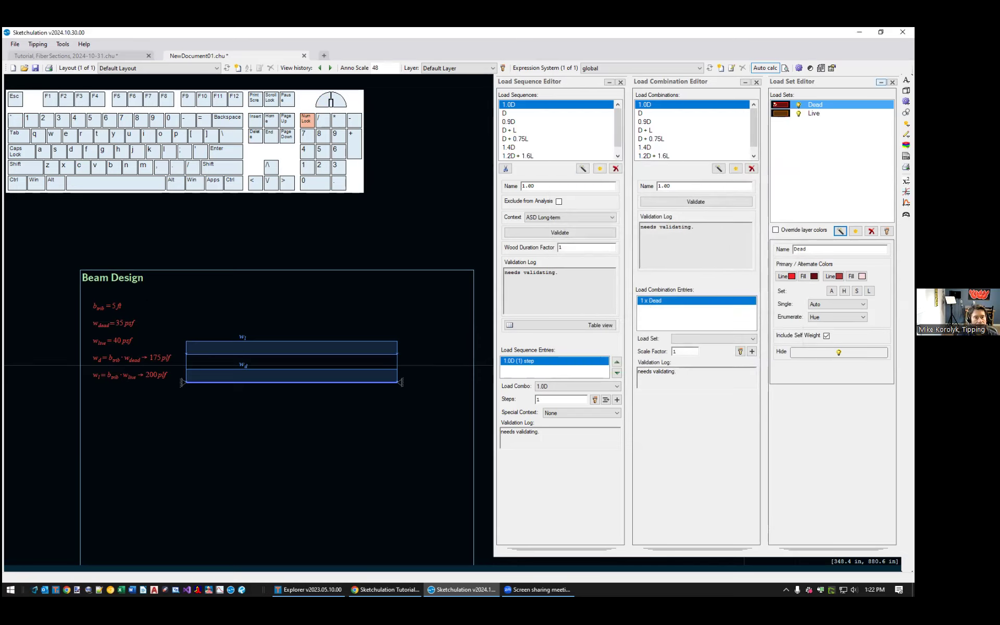
- Review the Live load set and the entries of the D + L, D and 1.0D load sequences and the D combination
left_click(814, 113)
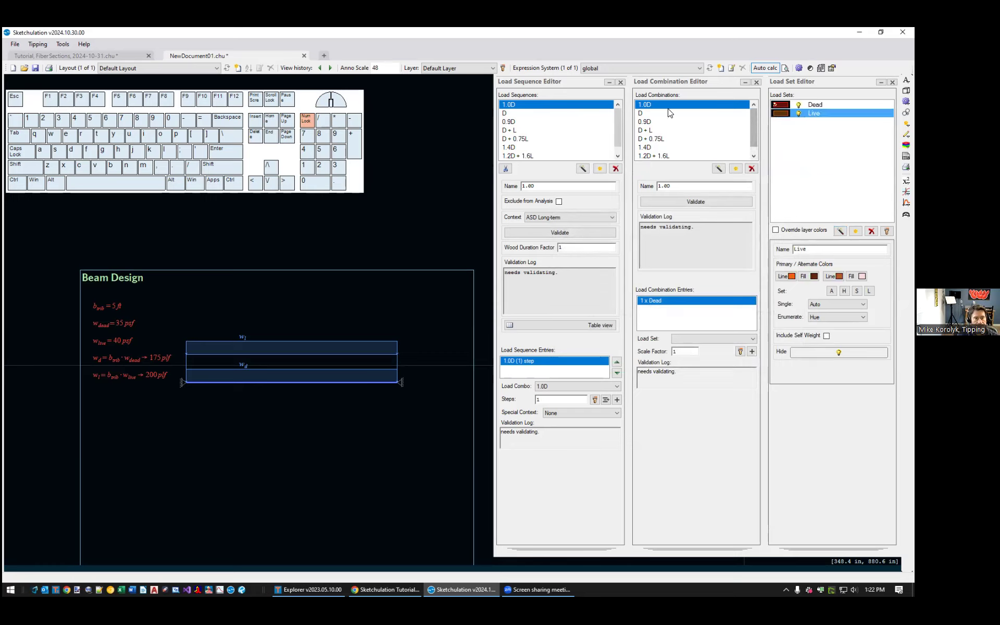
scroll(675, 134, "up", 1)
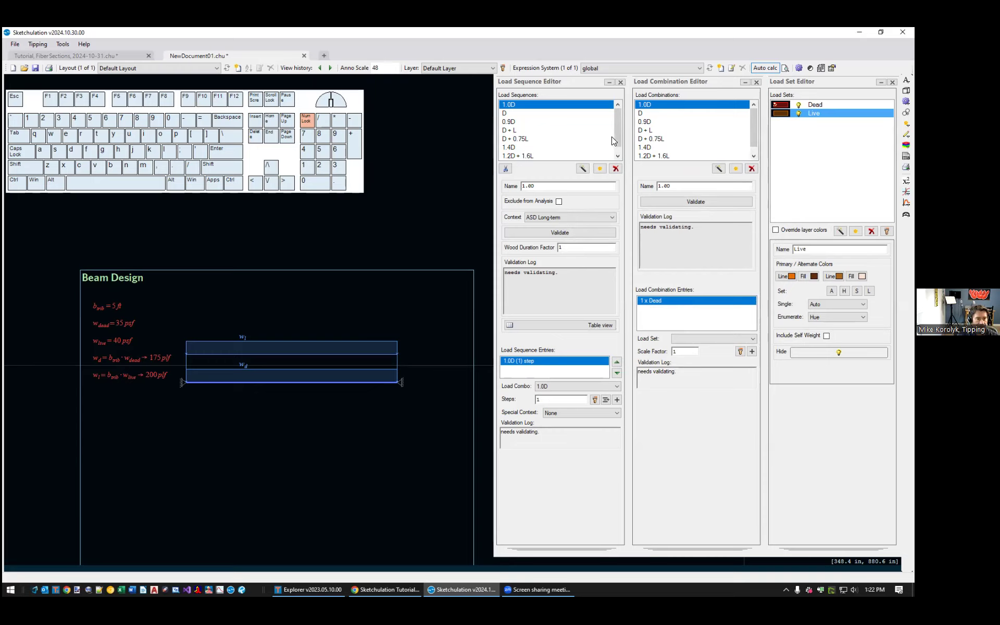
scroll(619, 137, "down", 1)
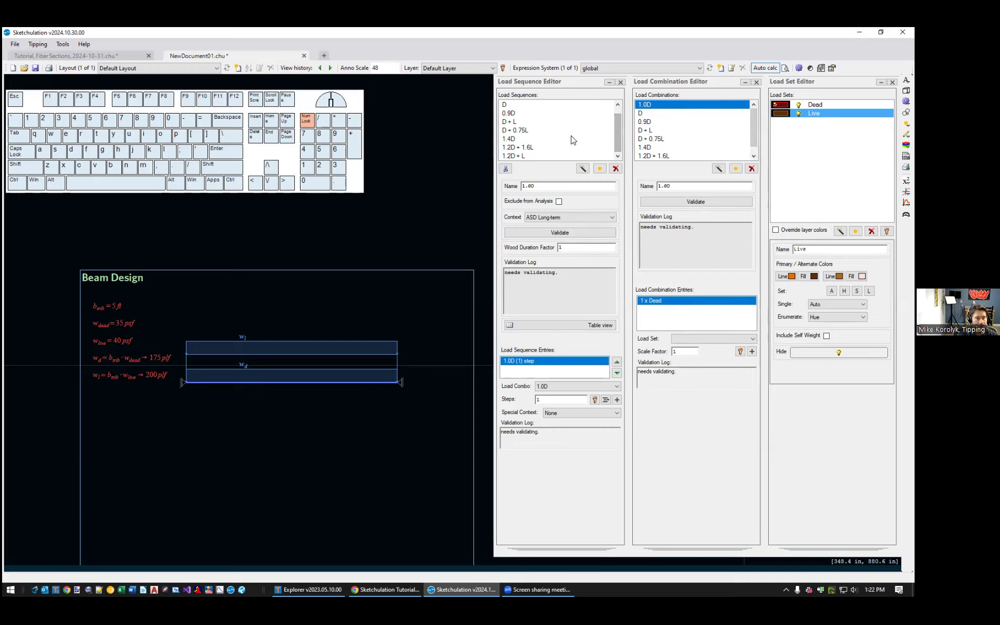
left_click(570, 121)
left_click(677, 113)
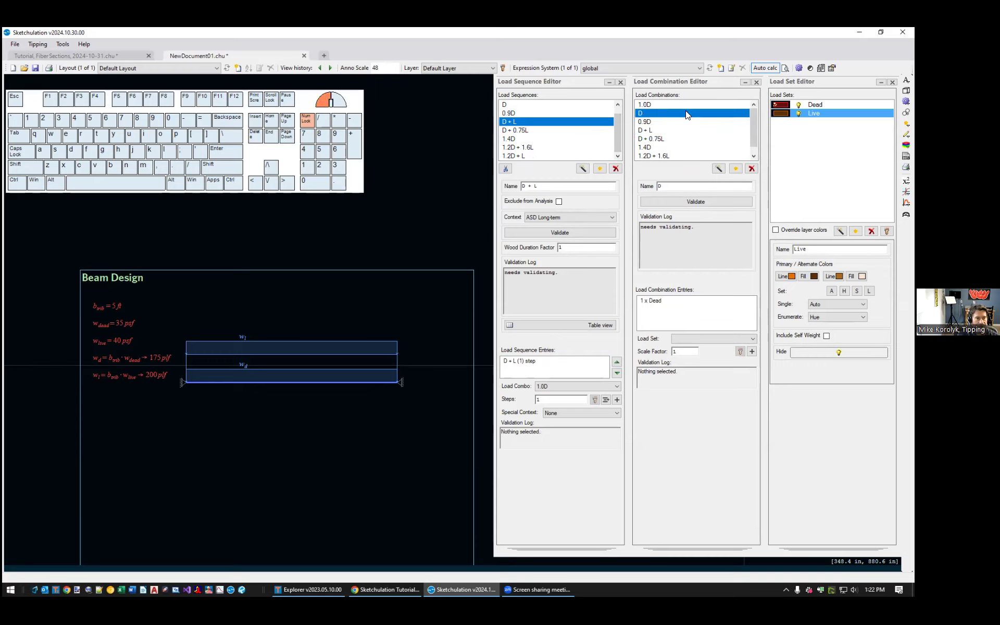
scroll(551, 111, "up", 1)
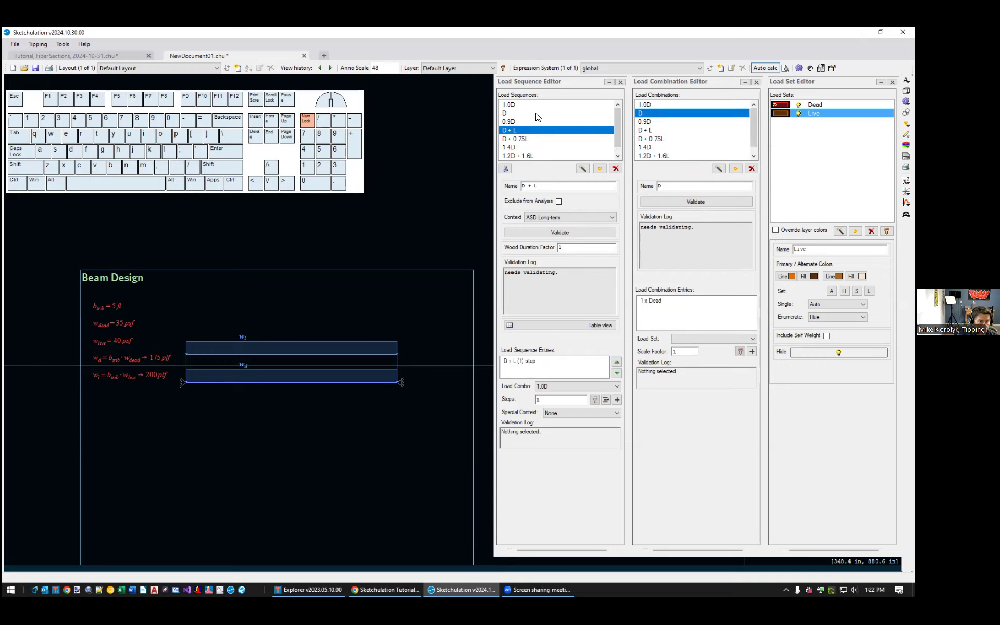
left_click(538, 116)
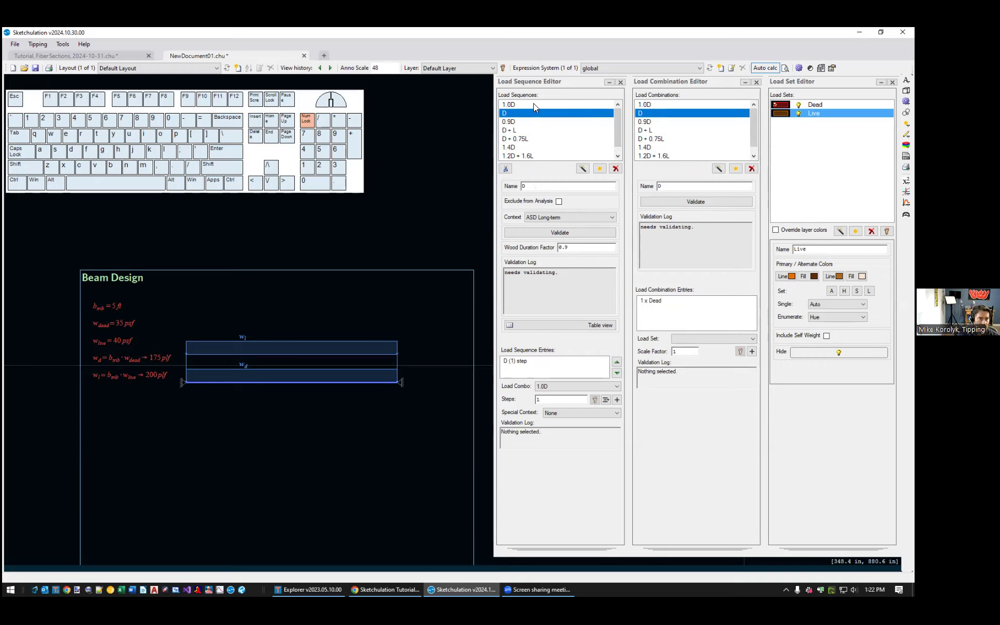
left_click(533, 104)
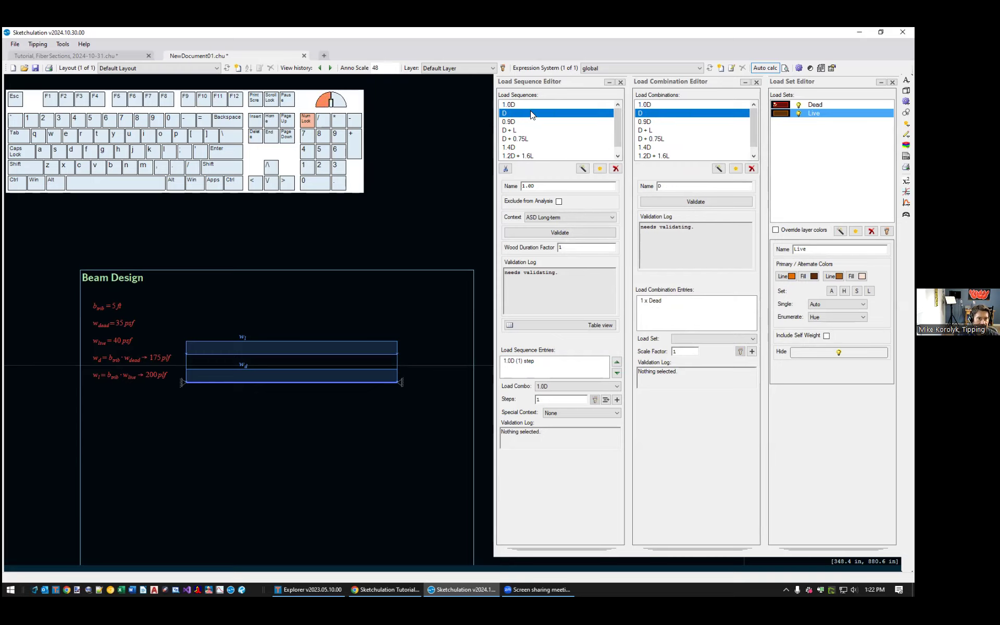
left_click(534, 115)
- Delete the 1.0D load sequence and the 1.0D load combination
left_click(519, 108)
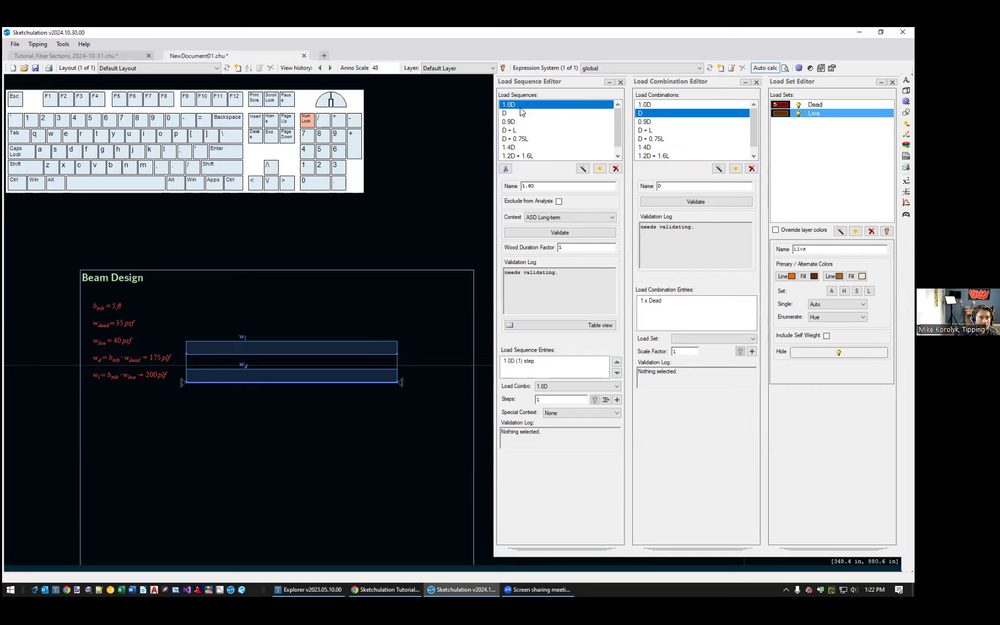
key("Delete")
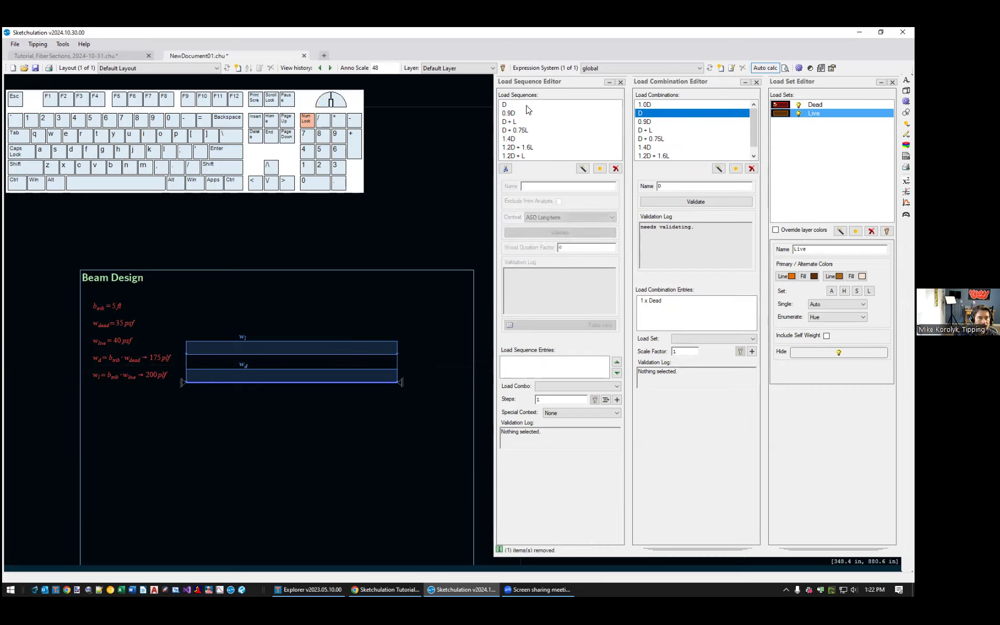
left_click(687, 106)
key("Delete")
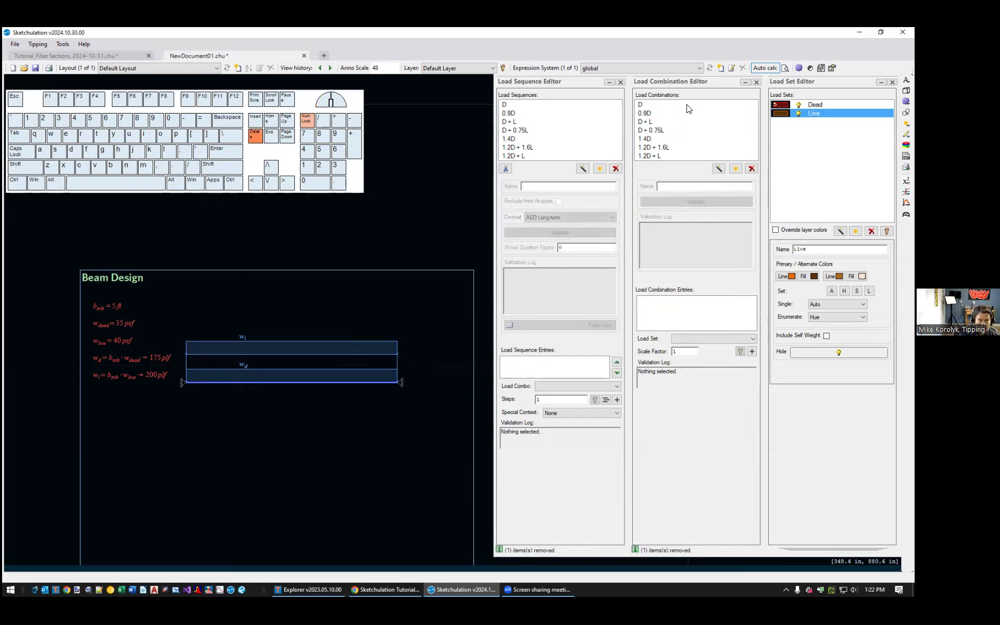
- Inspect the D and D + 0.75L load sequences, and close the load sequence and load combination editors
left_click(524, 106)
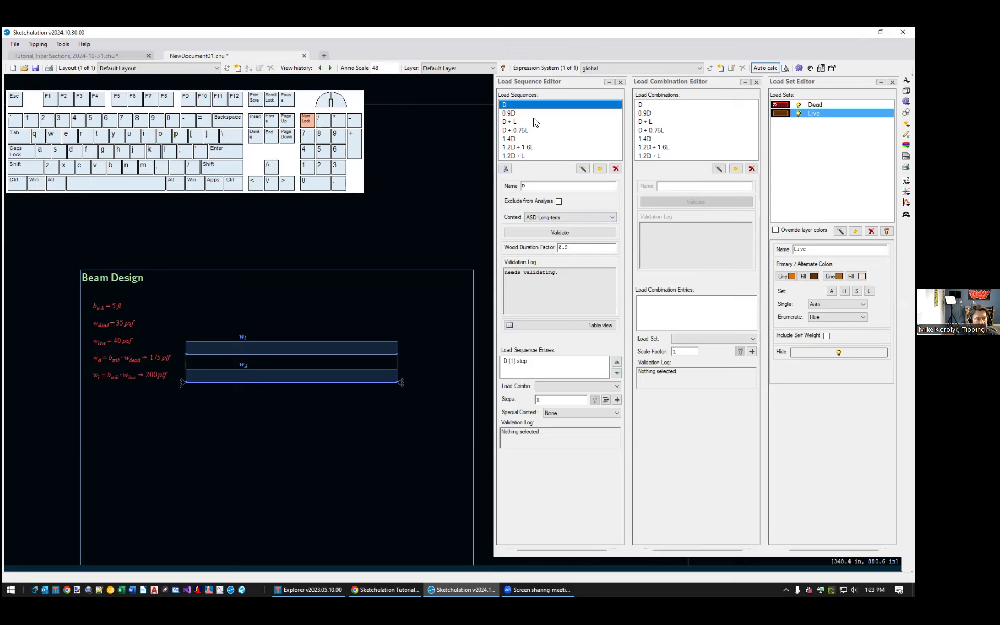
left_click(555, 150)
left_click(556, 131)
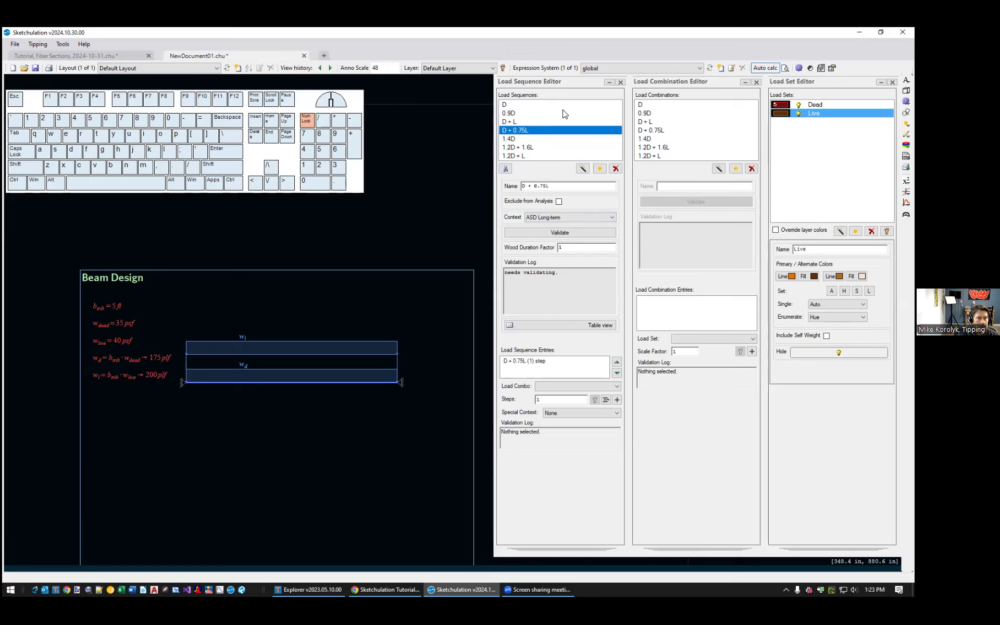
left_click(621, 82)
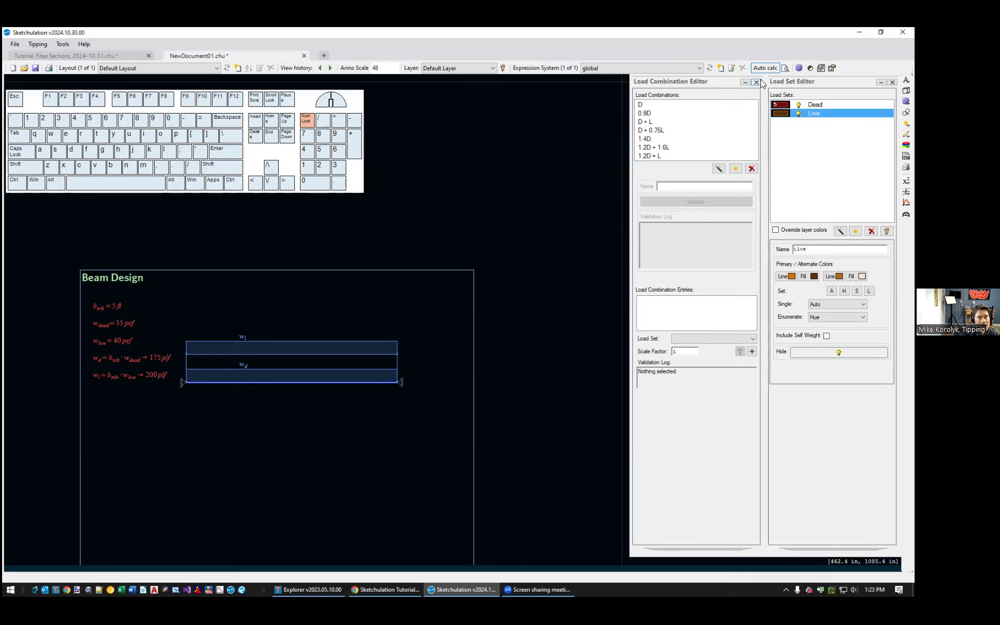
left_click(757, 82)
- Apply the Dead load set to the w_d distributed load on the beam and check its assignment
left_click(814, 105)
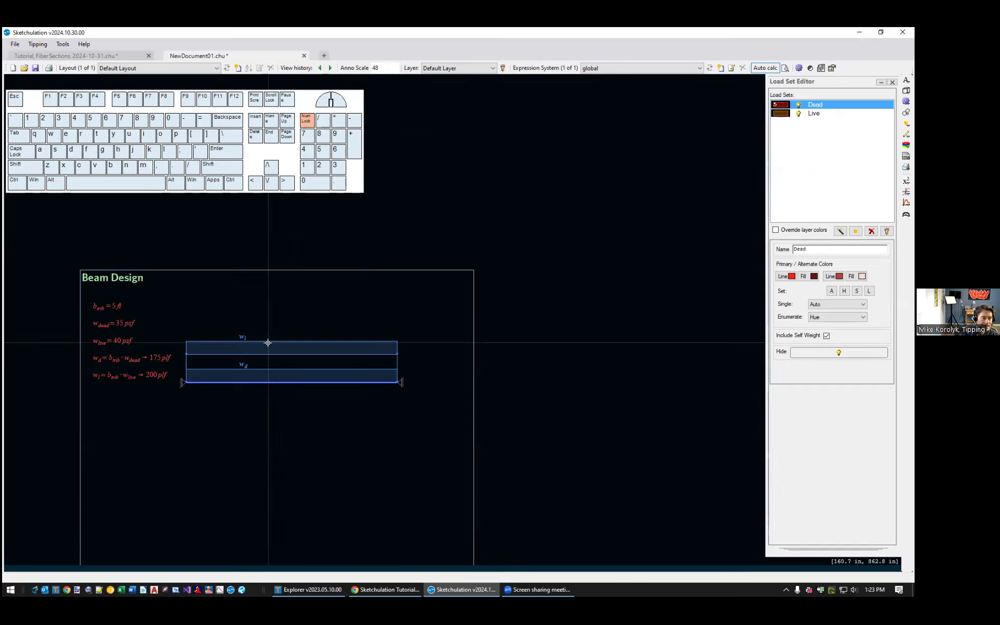
scroll(184, 388, "up", 3)
middle_click_drag(216, 374, 241, 390)
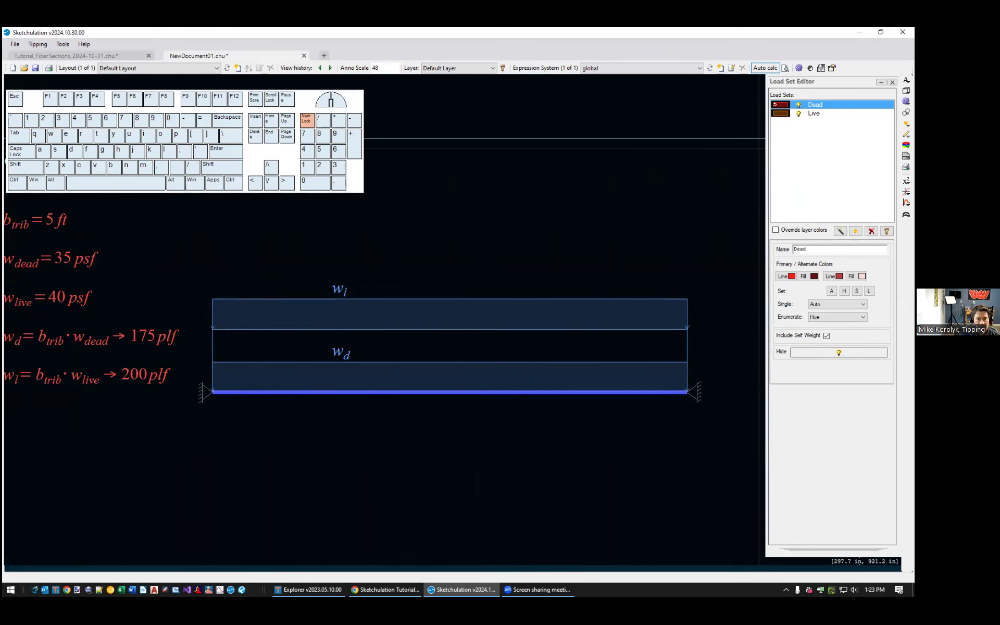
left_click(887, 231)
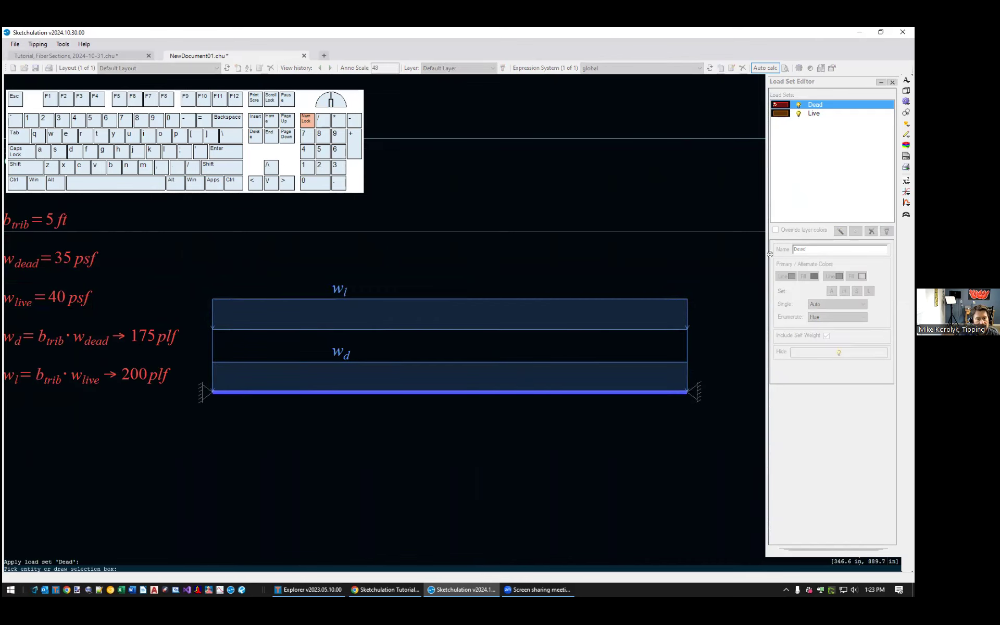
left_click(344, 354)
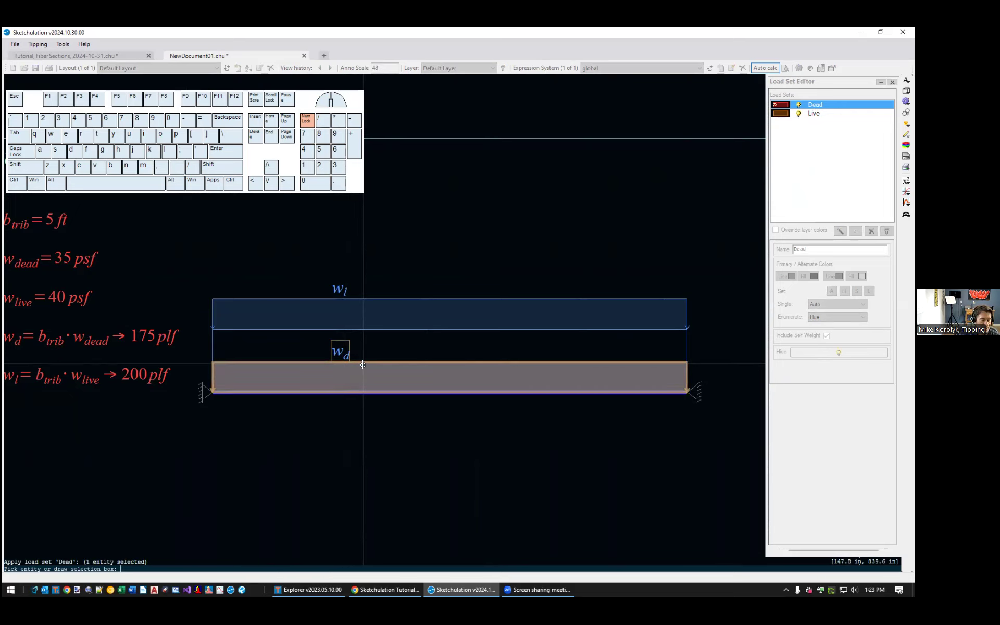
key("Return")
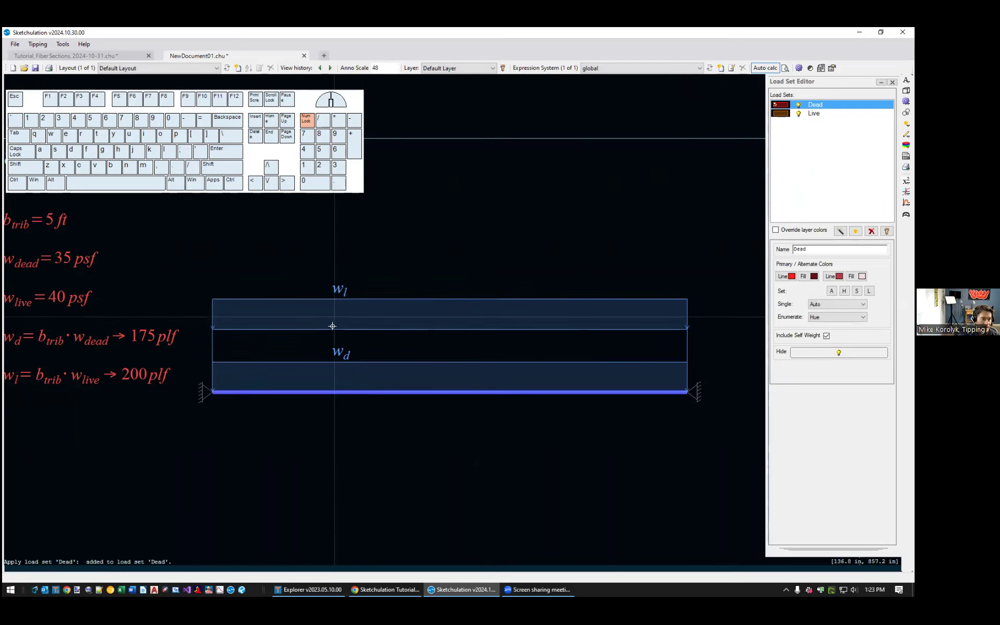
left_click(338, 353)
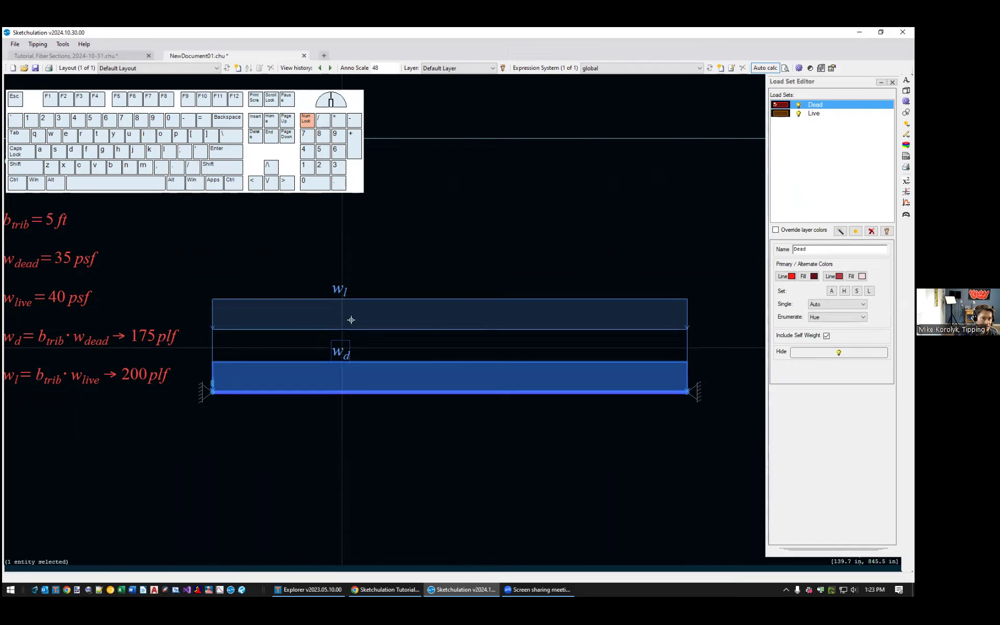
key("Escape")
- Apply the Live load set to the w_l distributed load above the beam
left_click(814, 114)
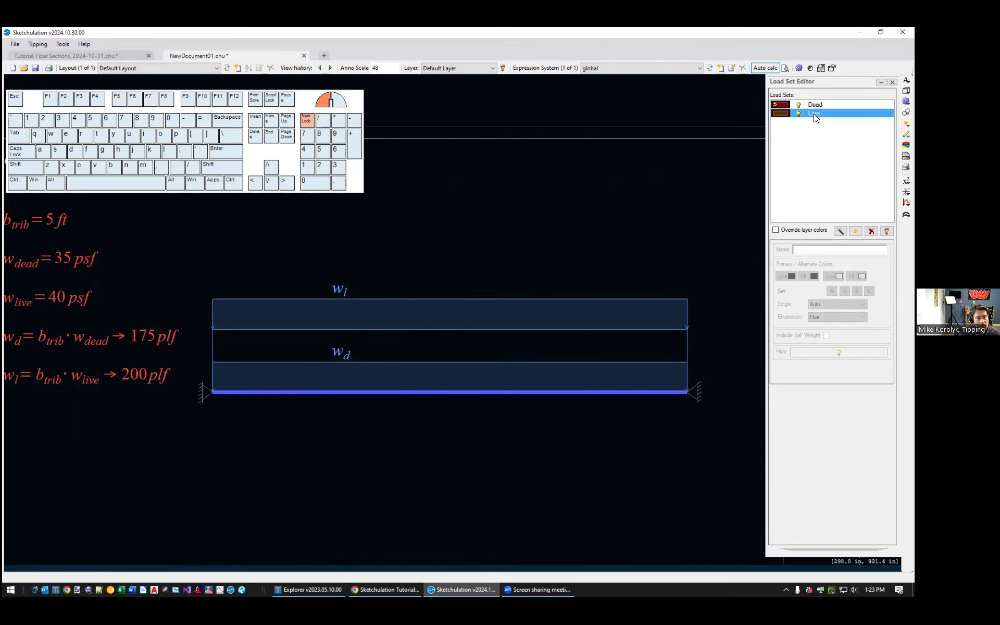
left_click(887, 231)
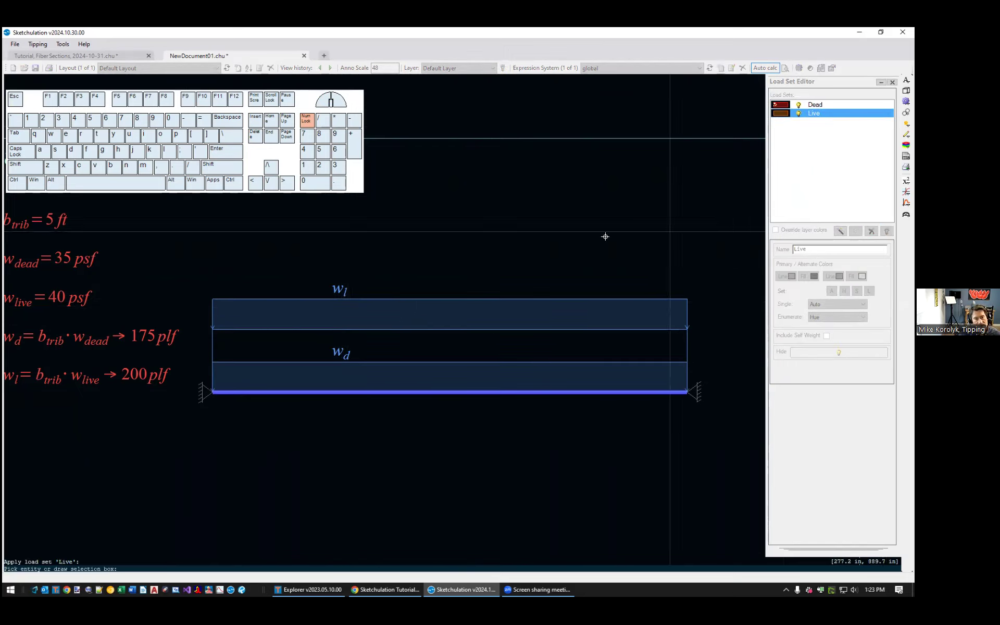
left_click(422, 297)
key("Return")
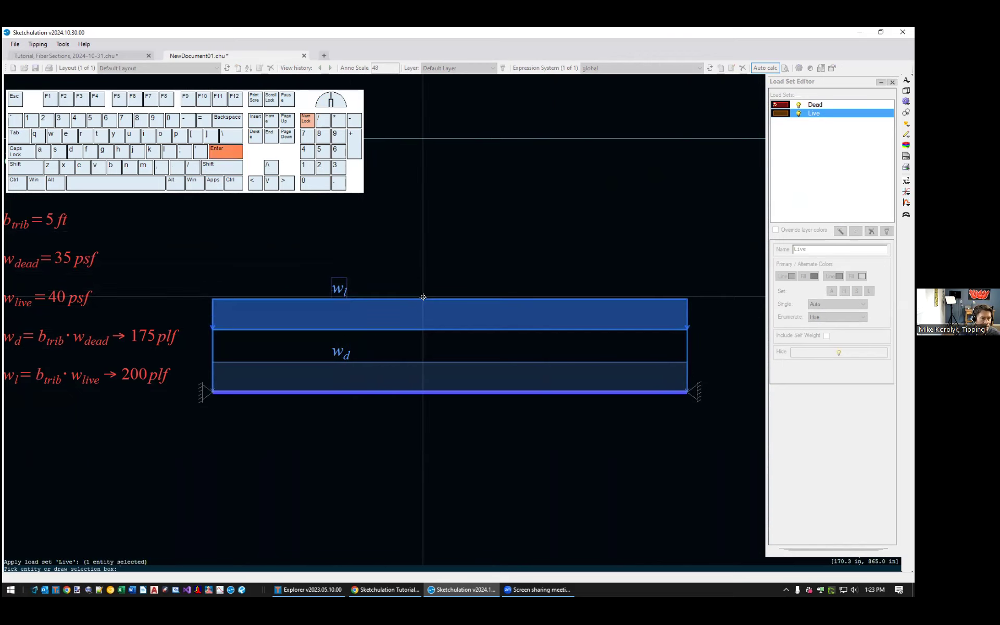
key("Escape")
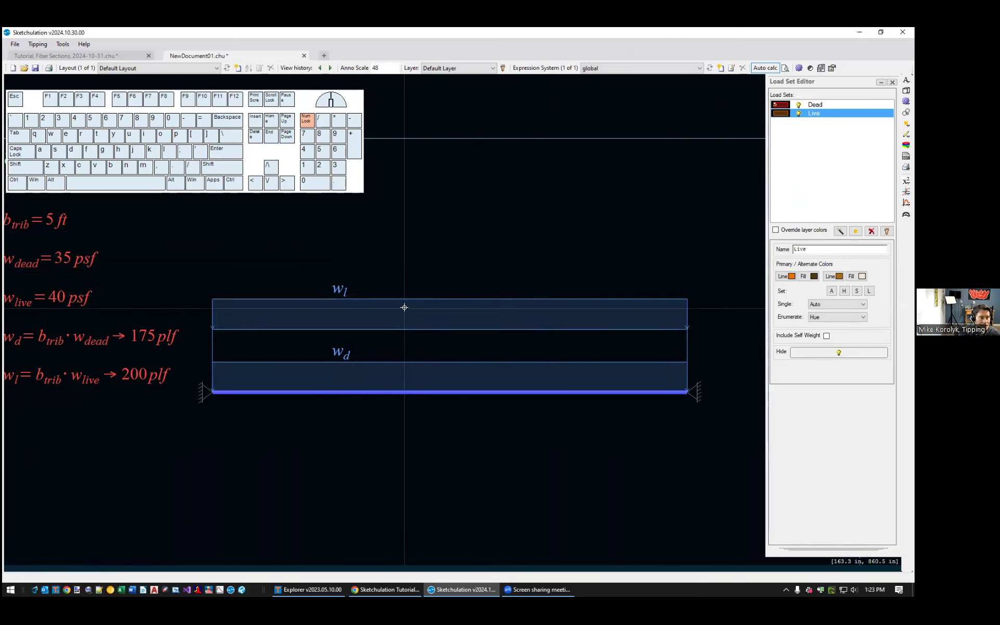
- Check which load set the w_d and w_l loads each belong to
left_click(339, 358)
key("Escape")
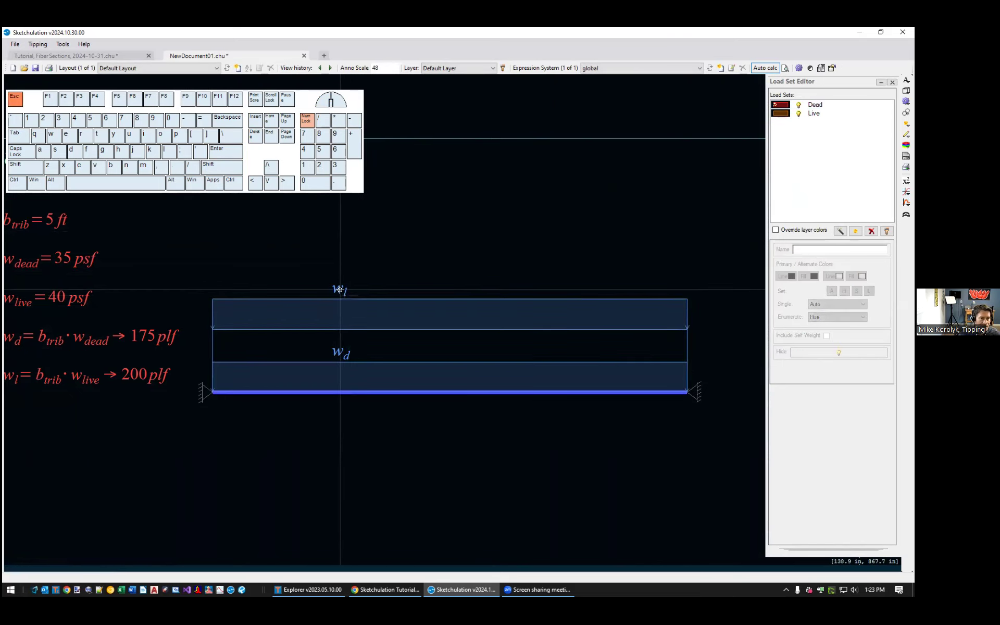
left_click(340, 290)
key("Escape")
left_click(344, 350)
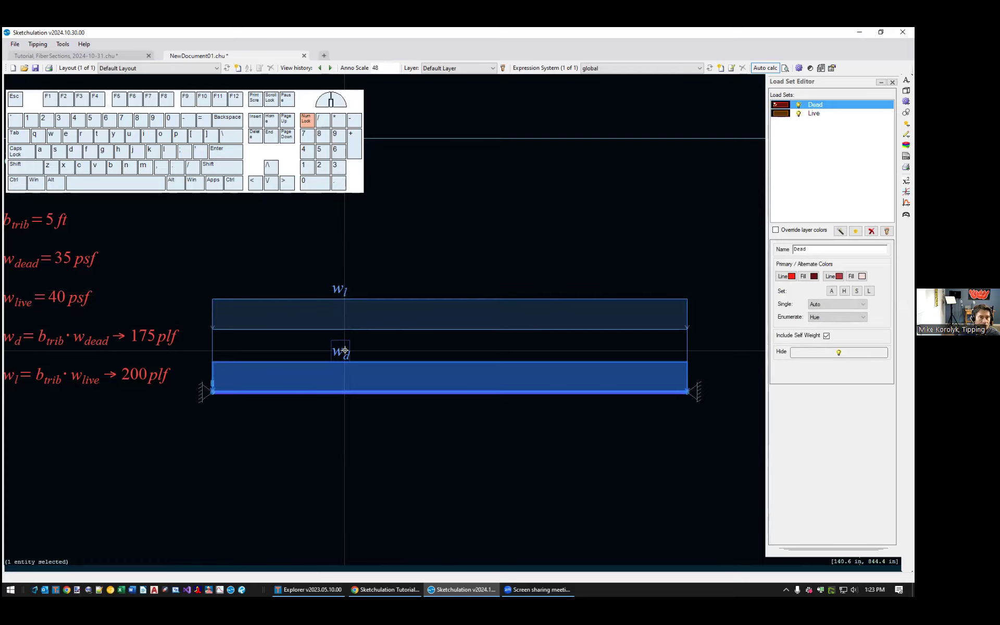
key("Escape")
- Temporarily override the layer colors to view both beam loads in their load set colors
left_click(806, 230)
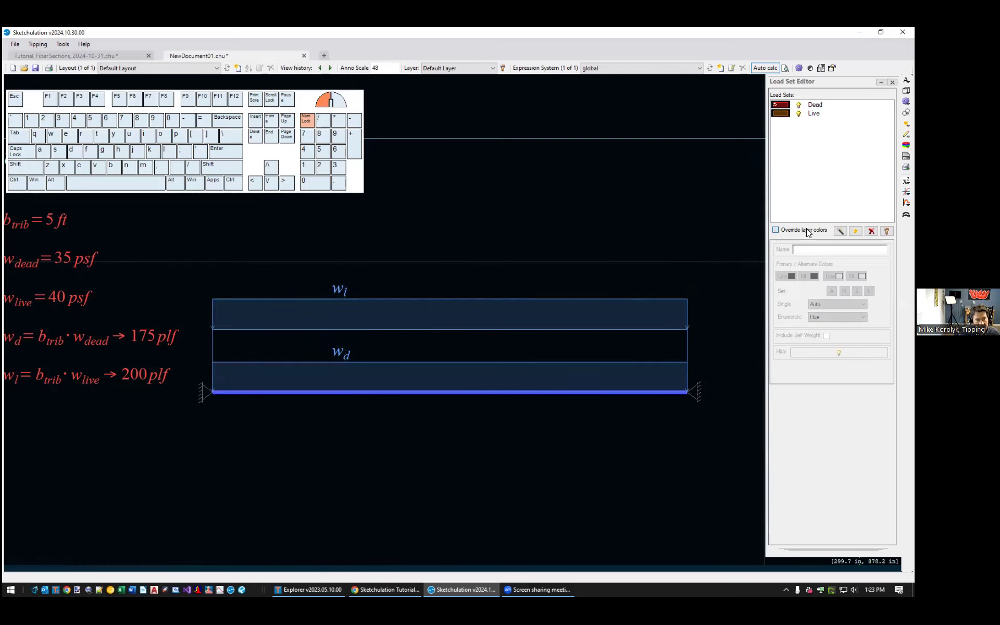
scroll(377, 352, "down", 1)
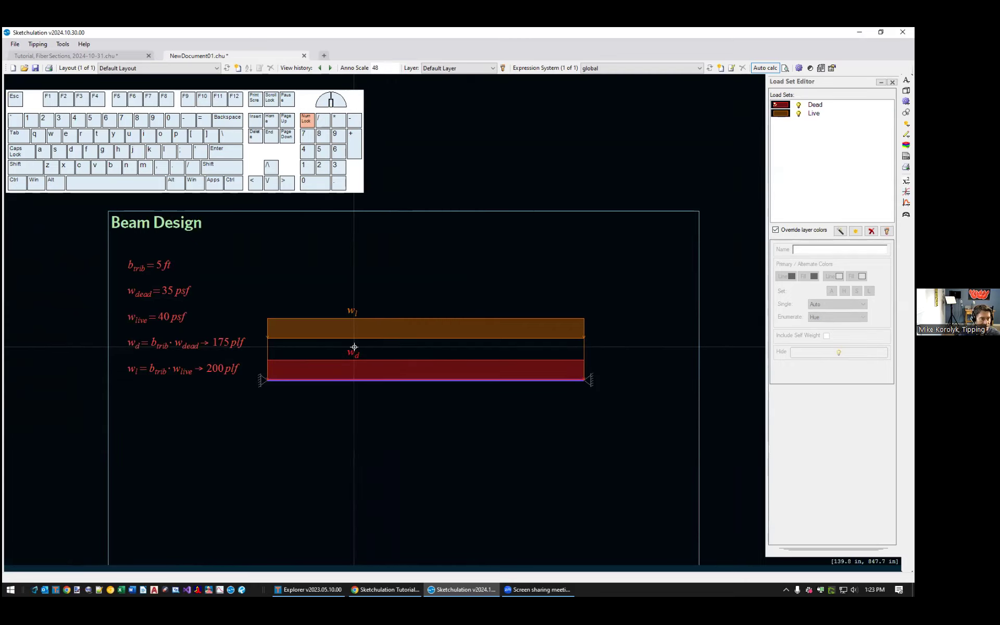
scroll(353, 349, "up", 1)
middle_click_drag(424, 344, 384, 360)
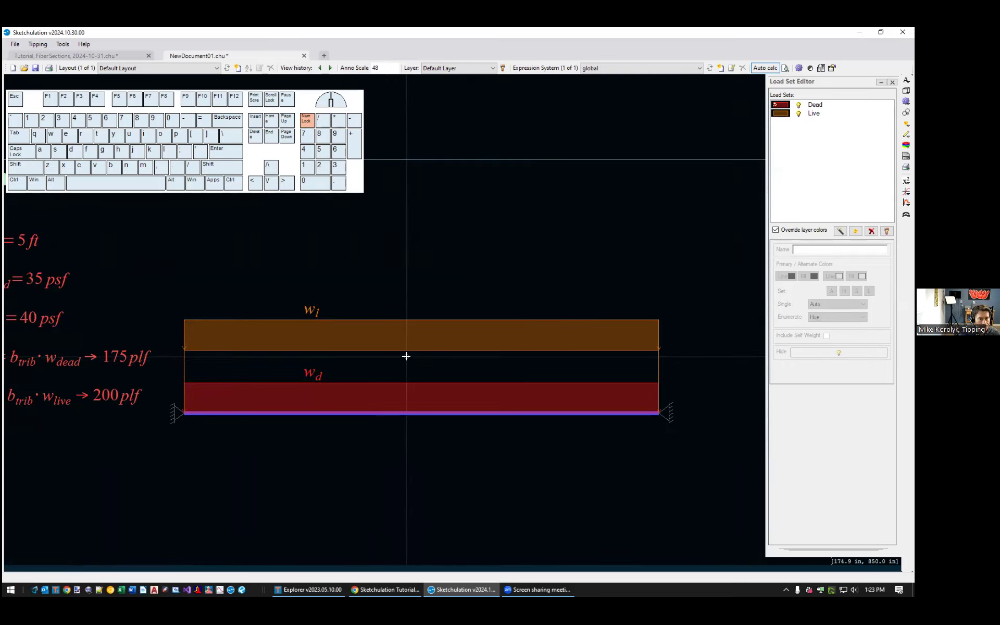
left_click(793, 232)
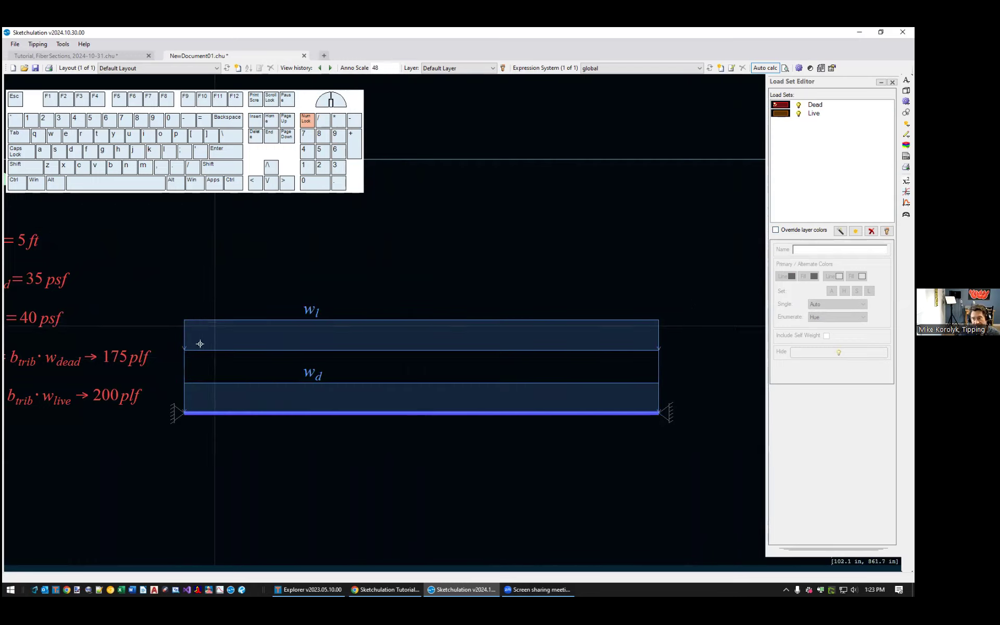
- Move the beam with its supports and both loads about 41 in right and 27 in up
scroll(87, 410, "down", 1)
left_click_drag(124, 455, 556, 293)
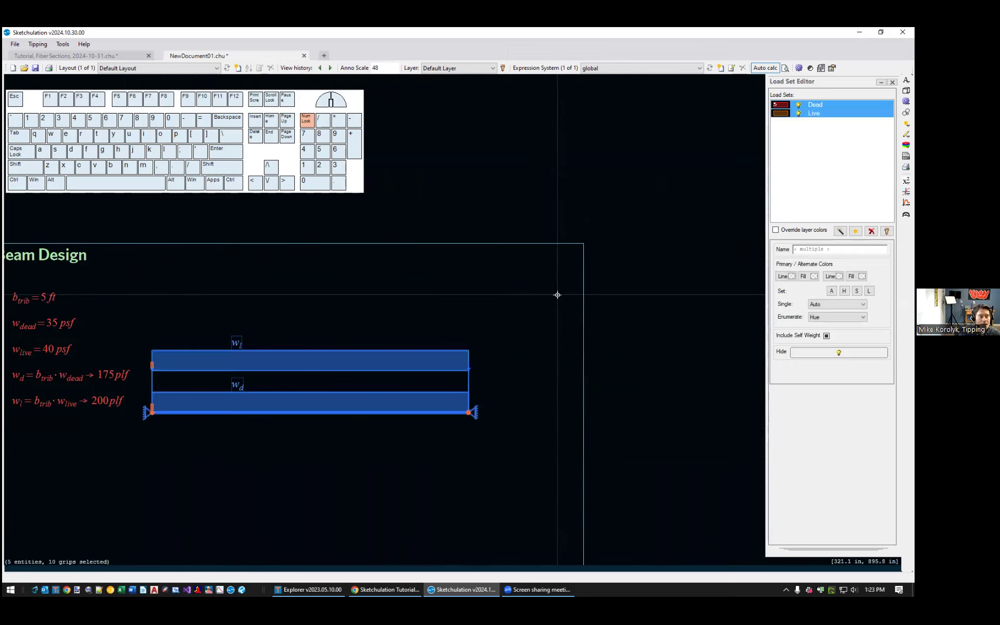
left_click(470, 411)
key("Return")
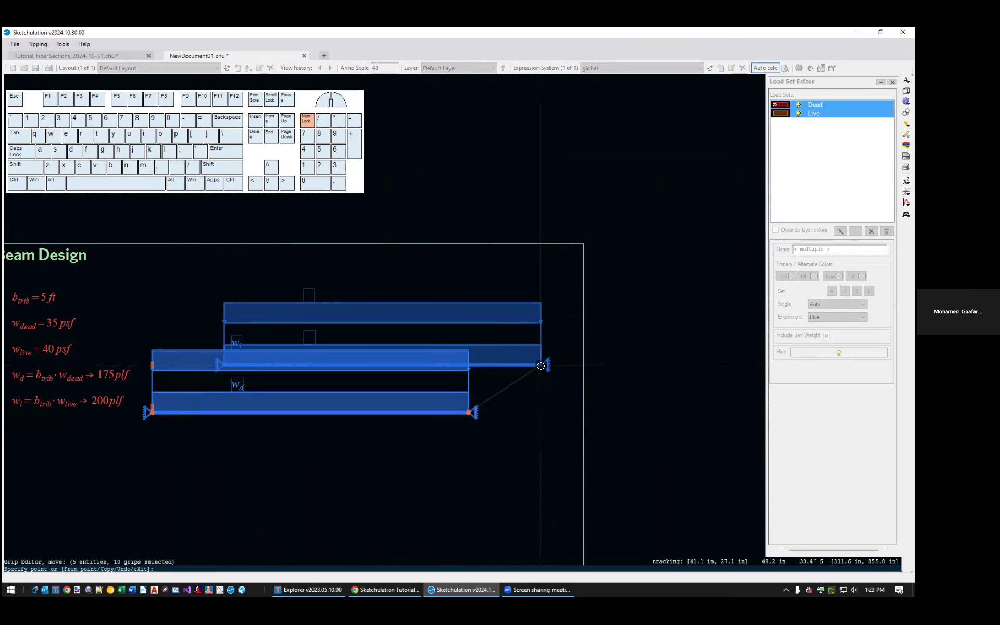
left_click(542, 364)
key("Escape")
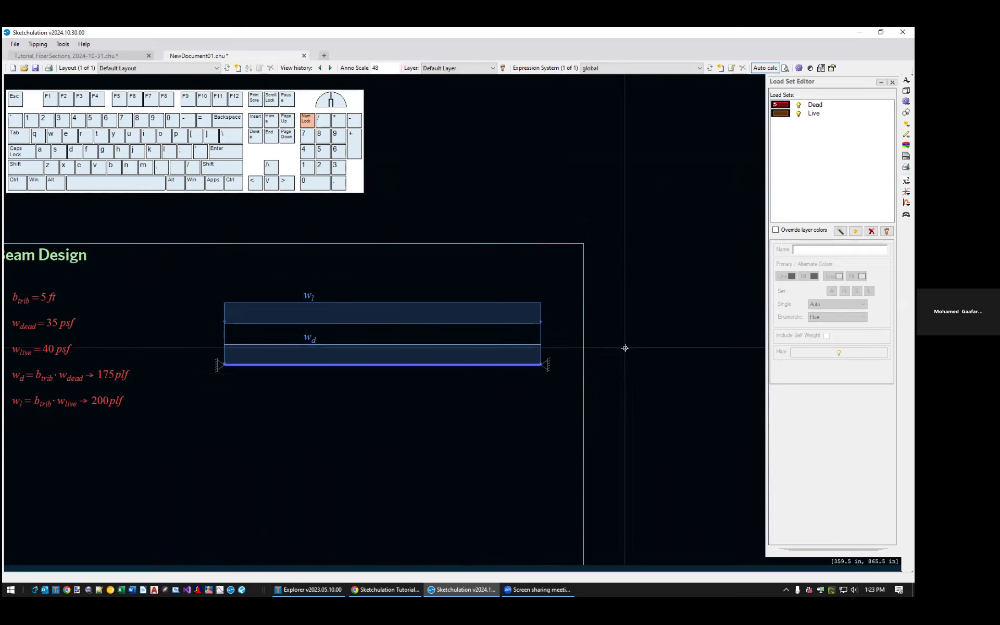
- Reopen the load combination and load sequence editors, keeping the beam in view
middle_click_drag(625, 346, 596, 353)
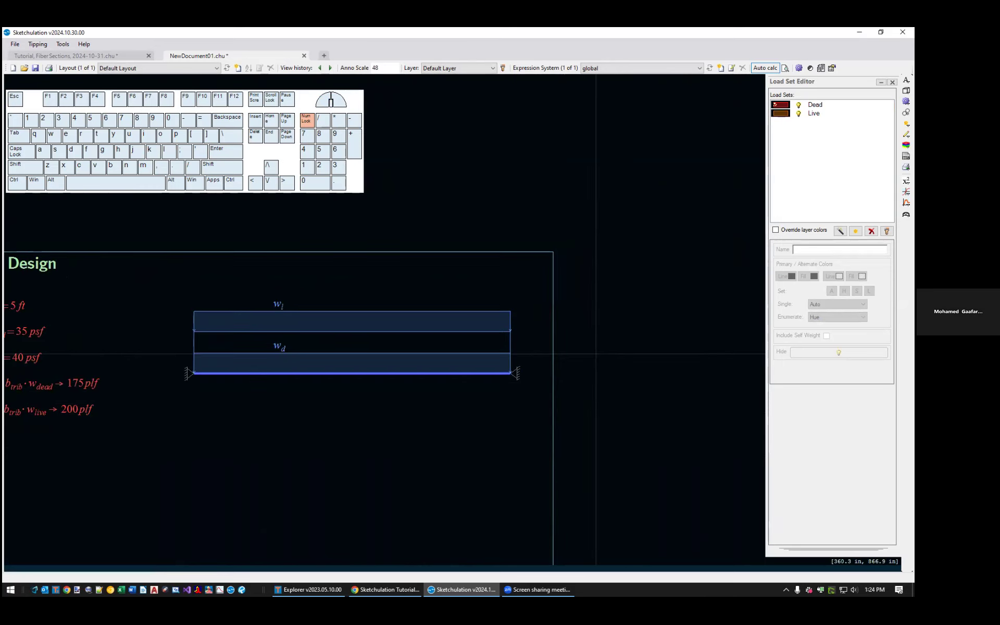
type("lc")
key("Return")
type("ls")
key("Return")
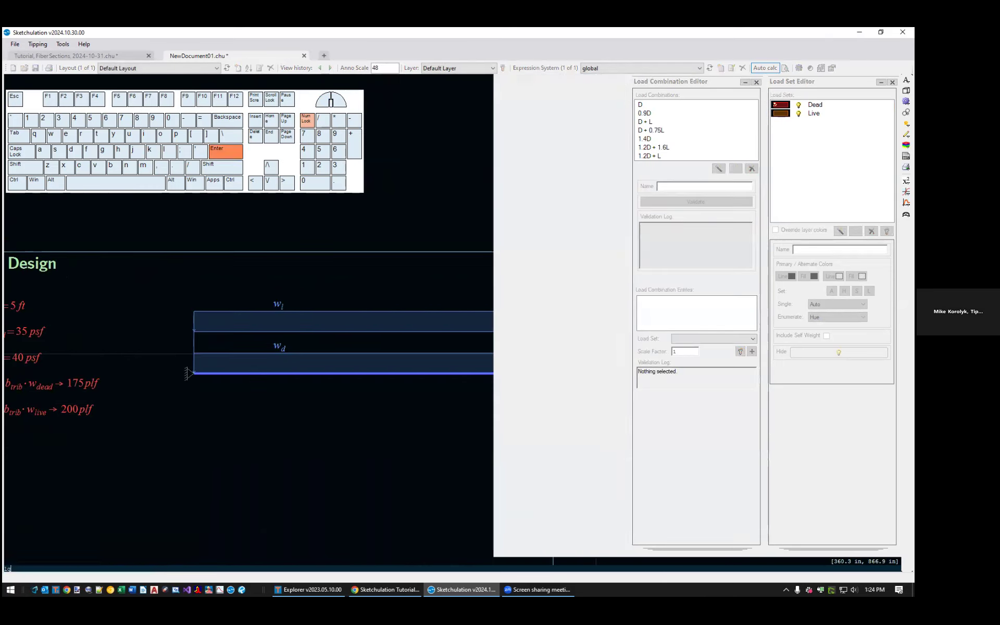
middle_click_drag(419, 400, 333, 400)
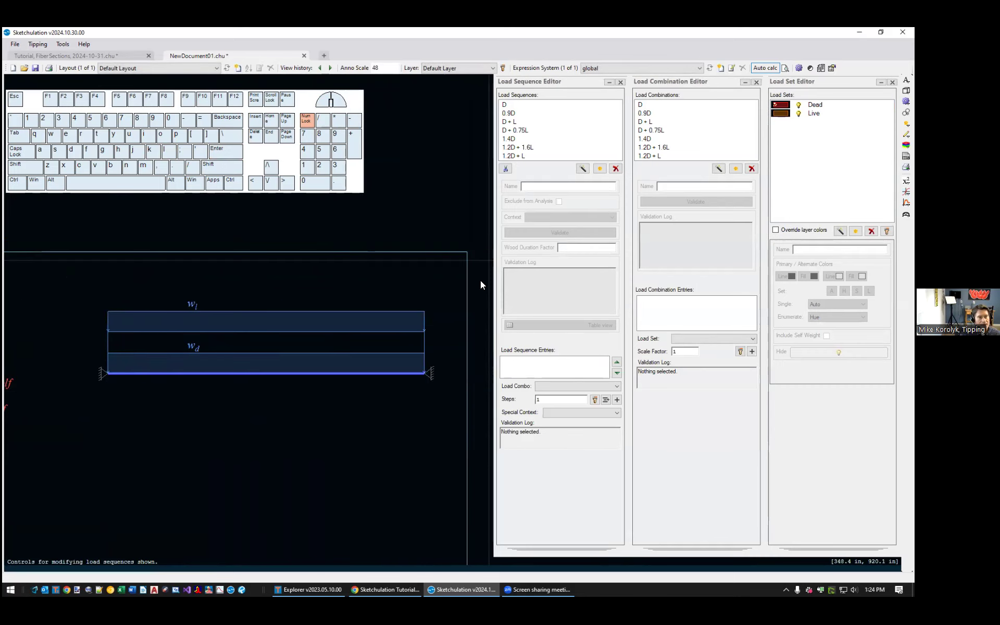
- Examine the D + 0.75L load combination's Dead entry, including its load set and scale factor
left_click(537, 132)
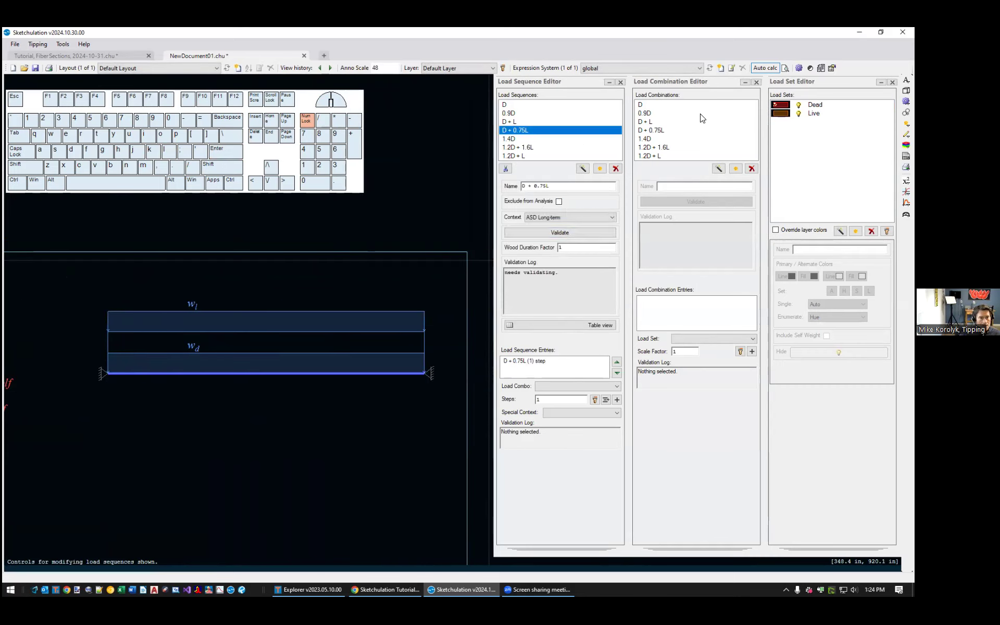
left_click(698, 129)
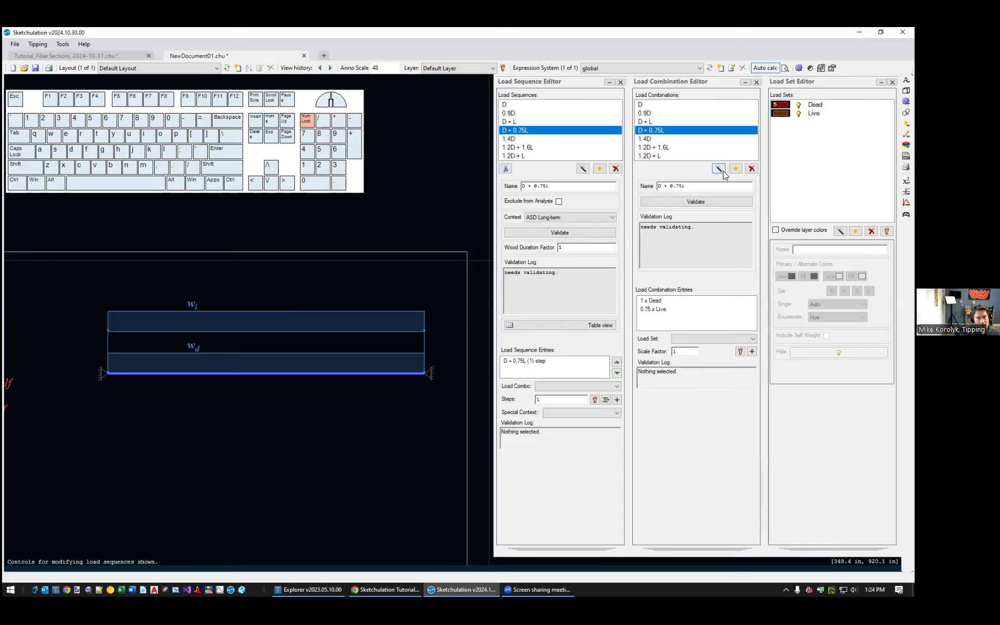
left_click(662, 300)
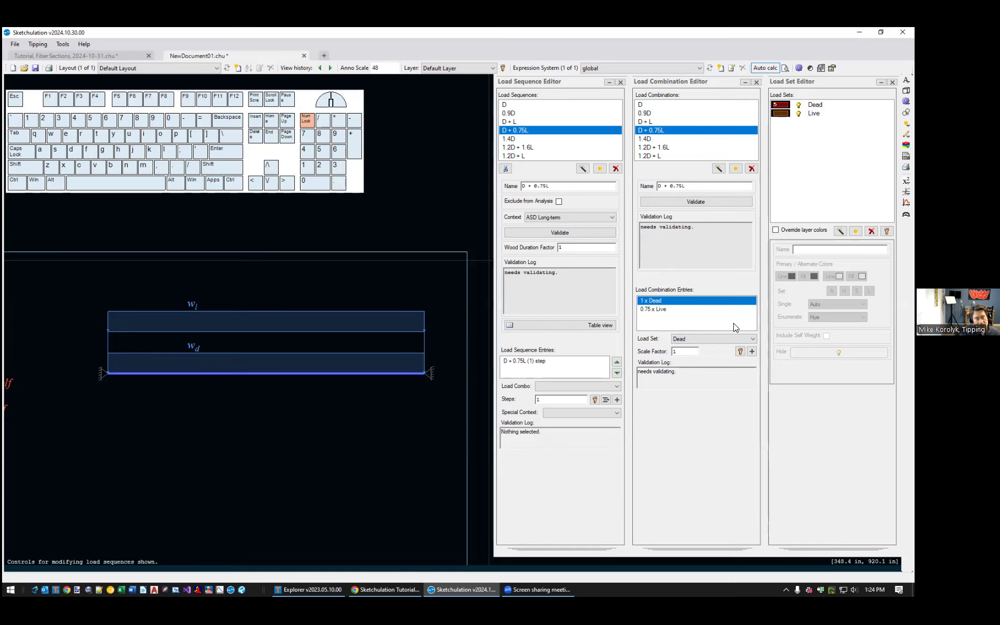
left_click(684, 353)
left_click(711, 339)
key("Escape")
- Examine the D + 0.75L load sequence entry's load combination and number of steps
left_click(528, 362)
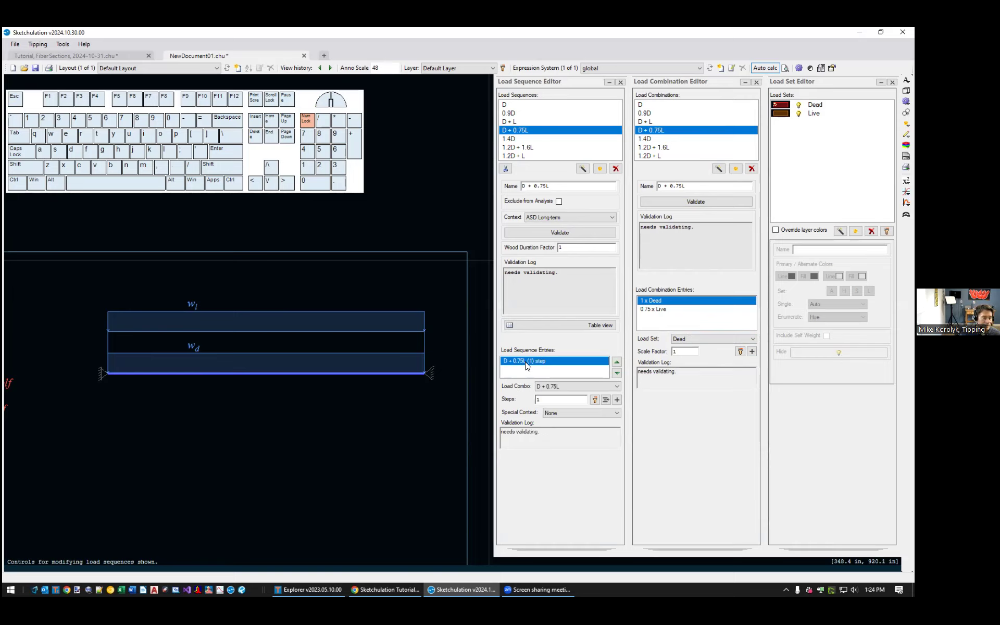
left_click(565, 390)
left_click(565, 389)
left_click(542, 401)
double_click(542, 401)
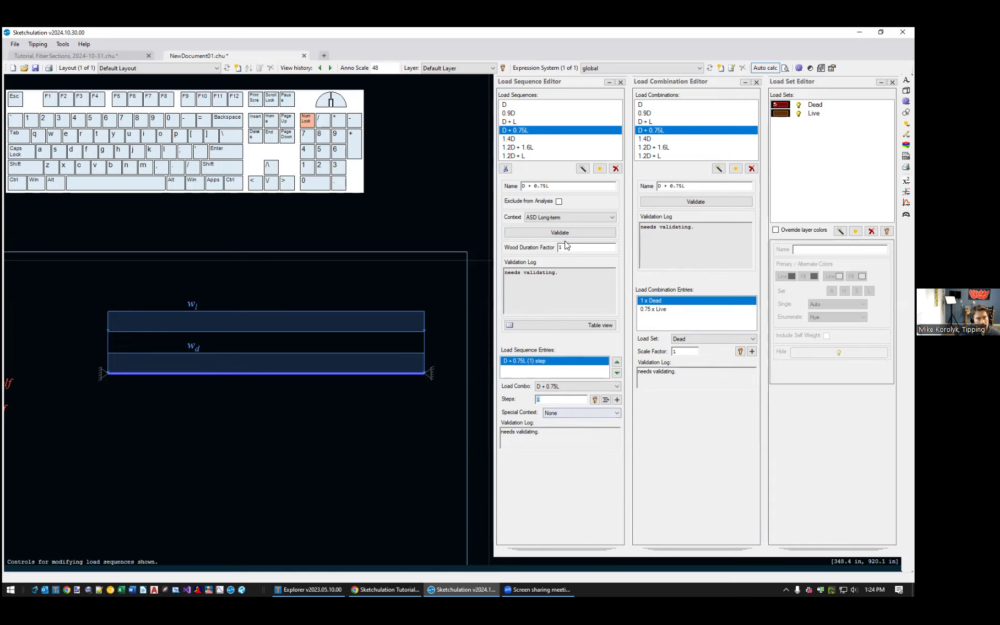
- Create a load combination named L containing the Live load set with a scale factor of 1
left_click(659, 106)
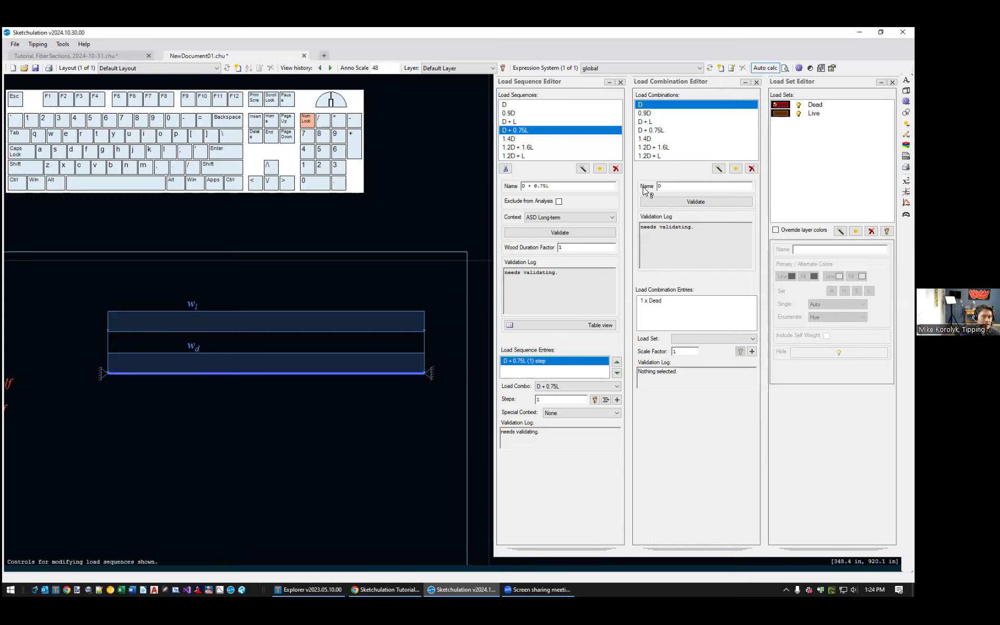
left_click(656, 103)
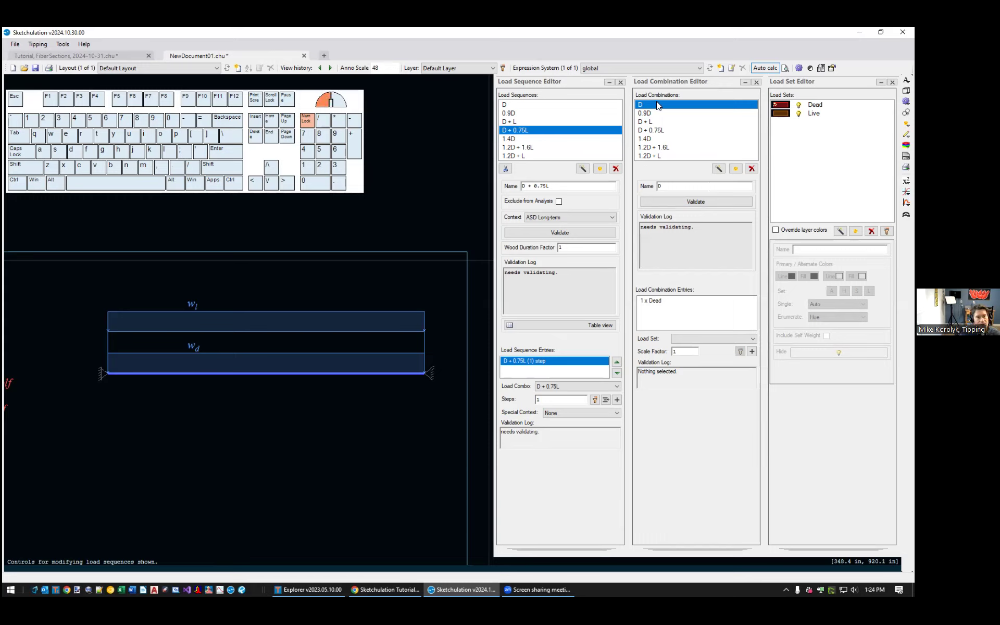
left_click(737, 168)
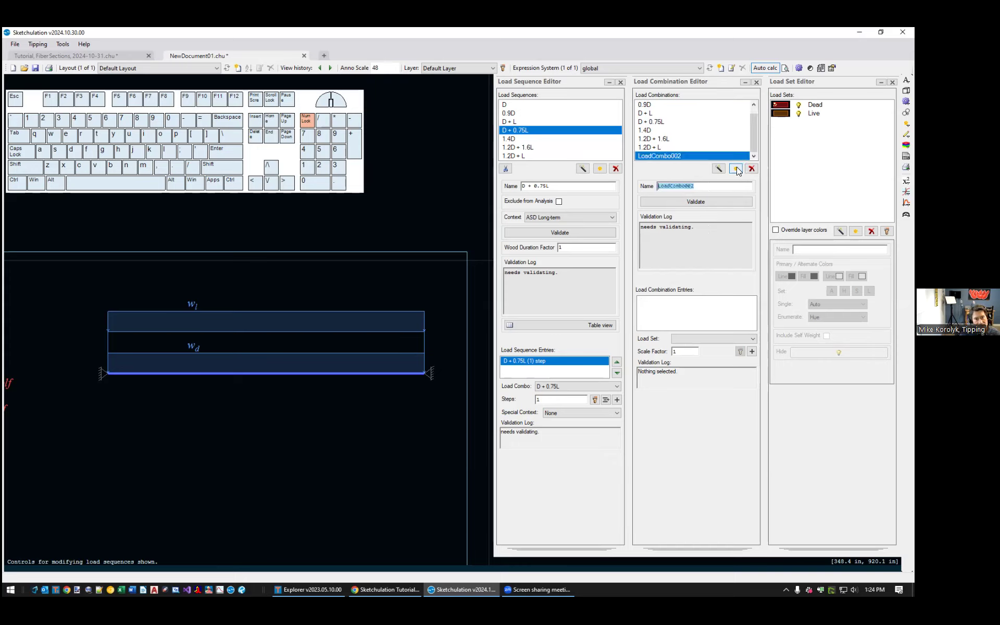
type("L")
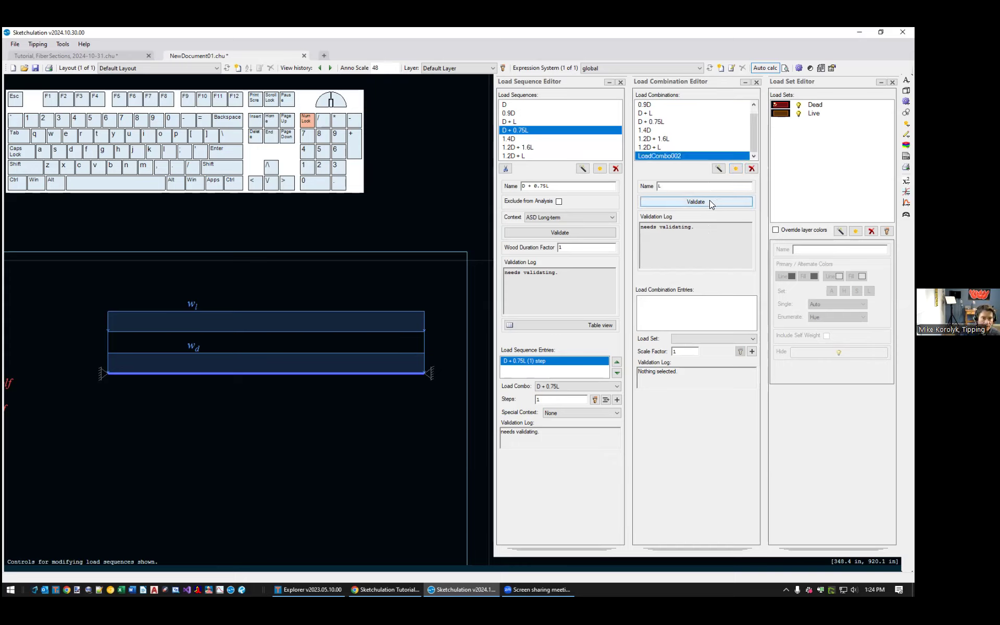
left_click(701, 339)
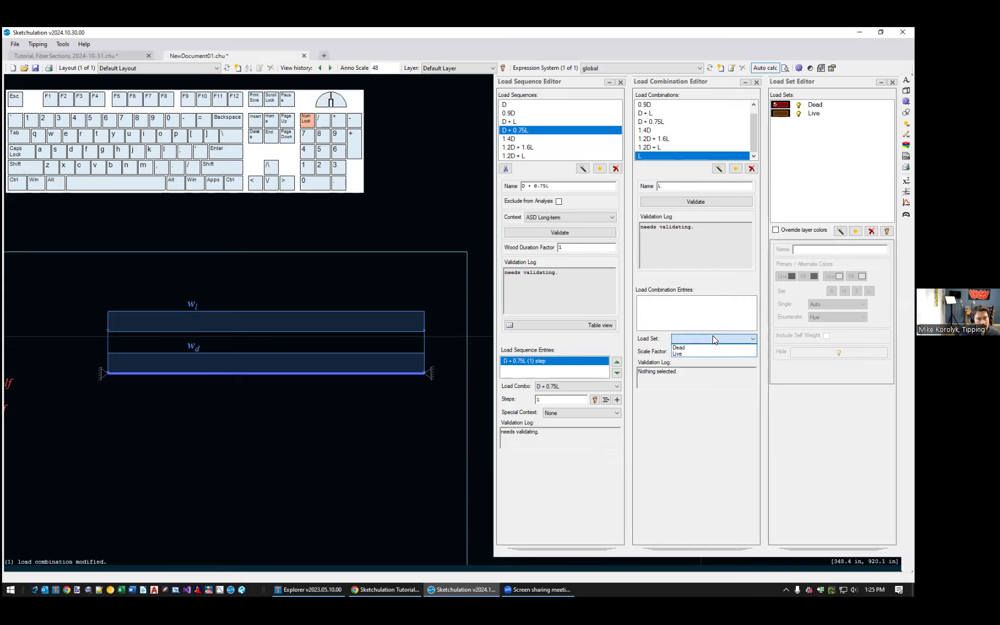
left_click(710, 356)
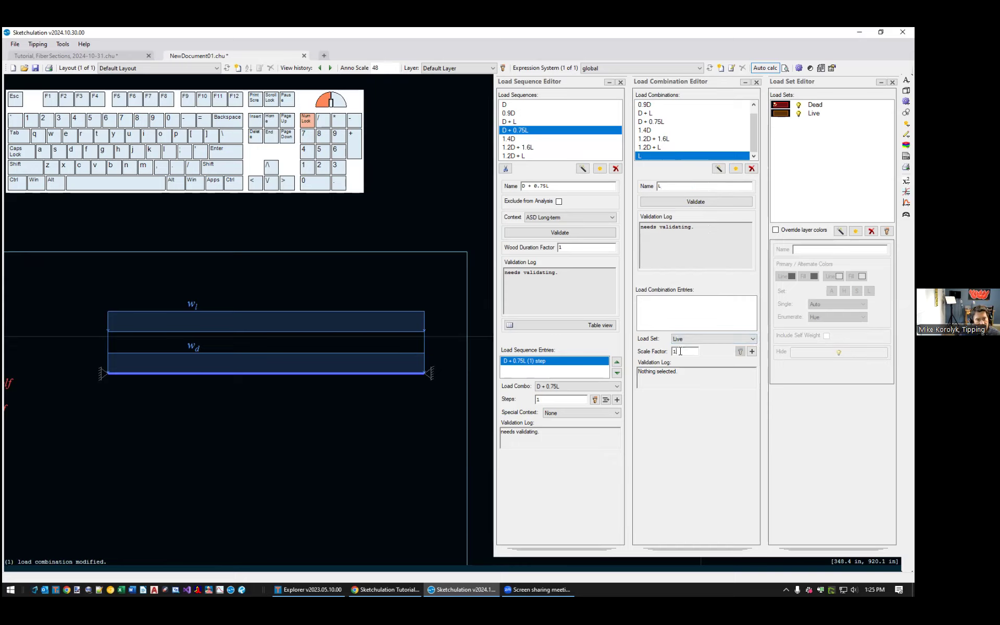
left_click(751, 351)
left_click(640, 156)
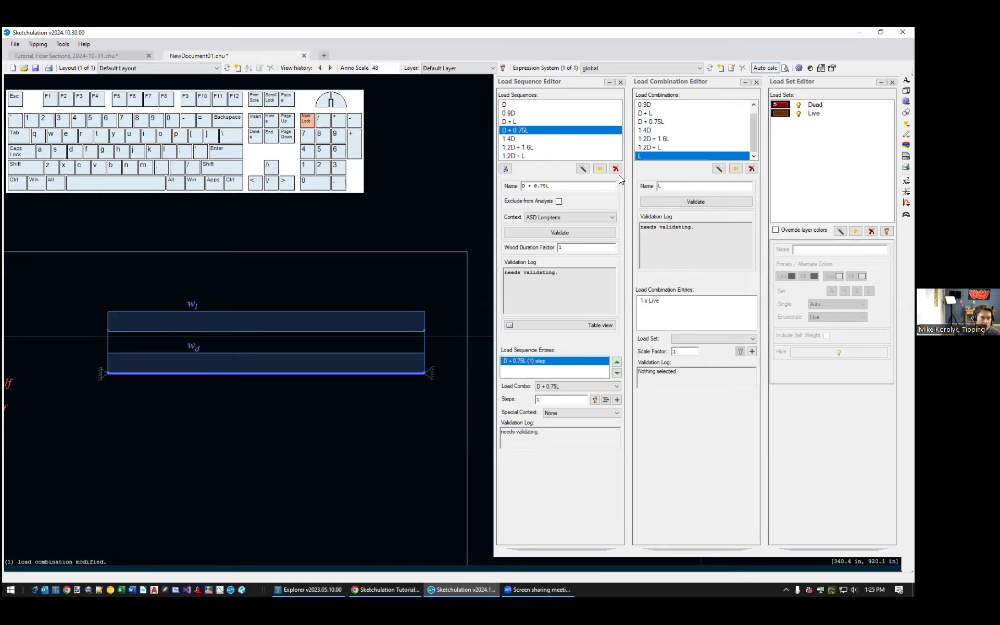
- Create a load sequence named "D (1 stp) + L(2 stp)"
left_click(599, 169)
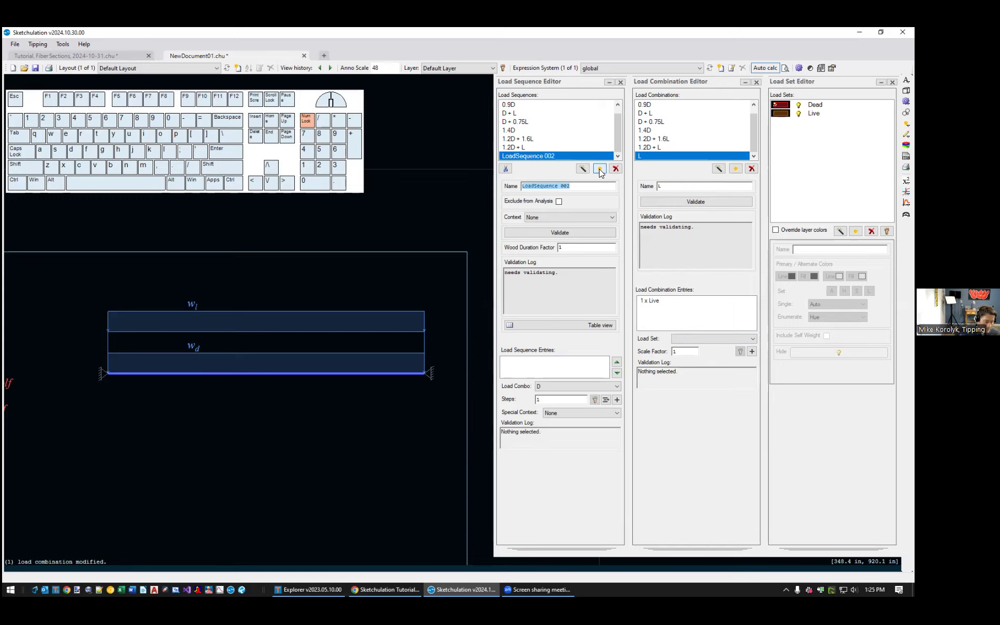
type("D")
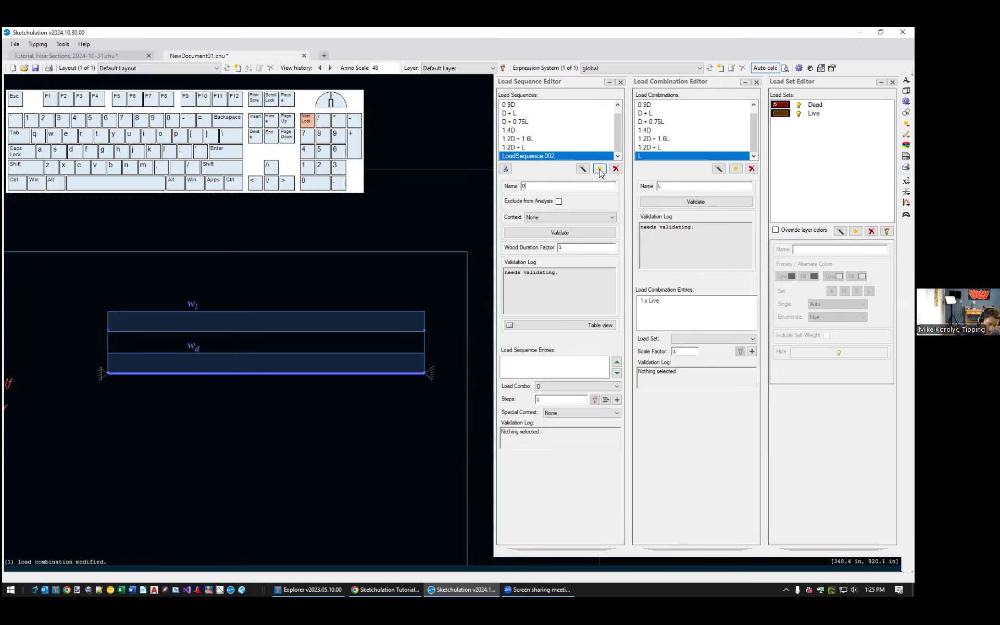
type(" (")
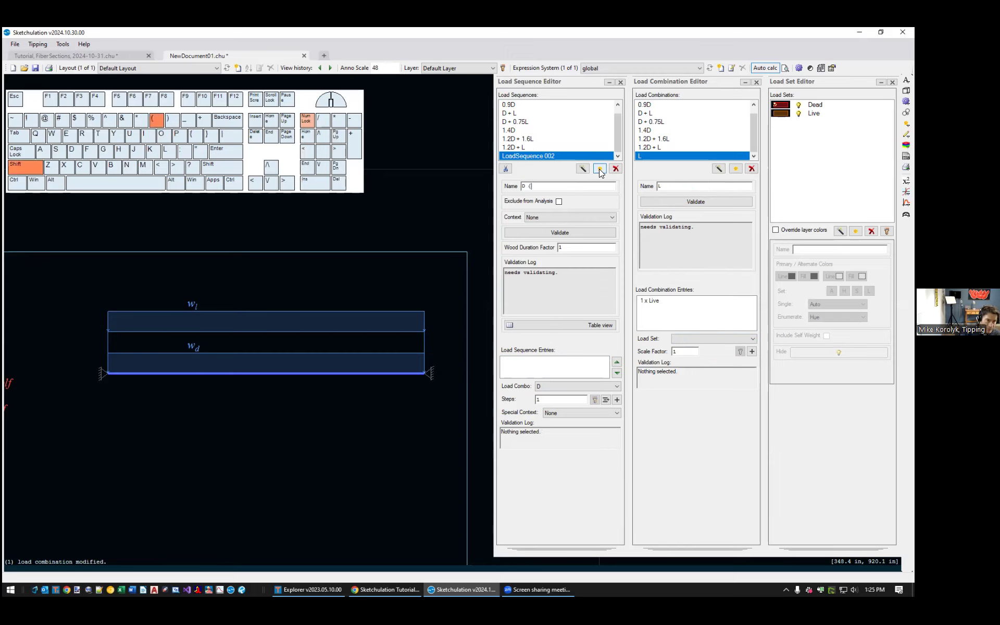
type("1stp)")
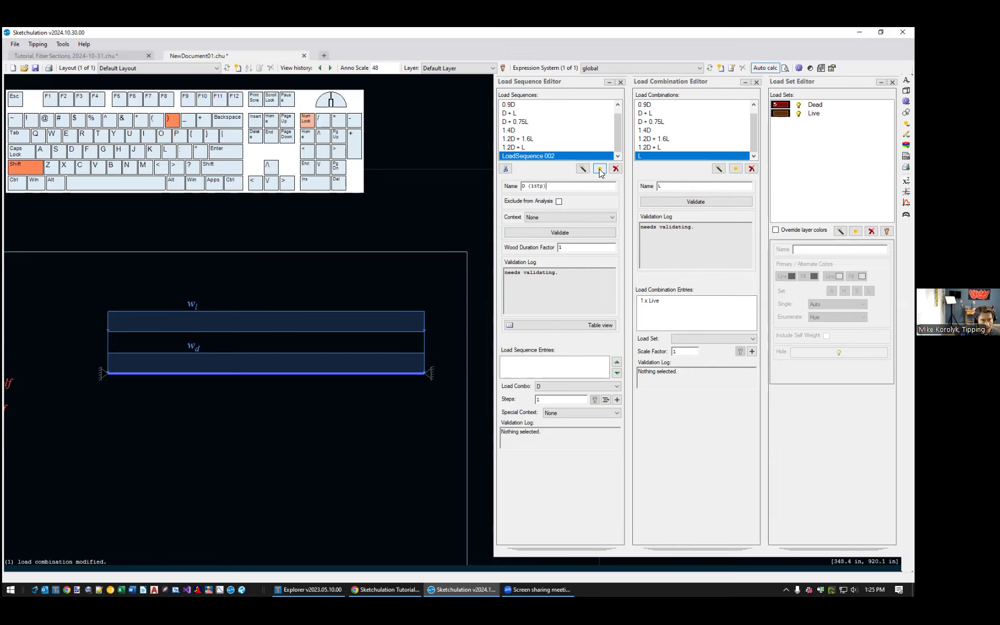
key("Left")
key("End")
type("+ L(2 stp)")
left_click(550, 186)
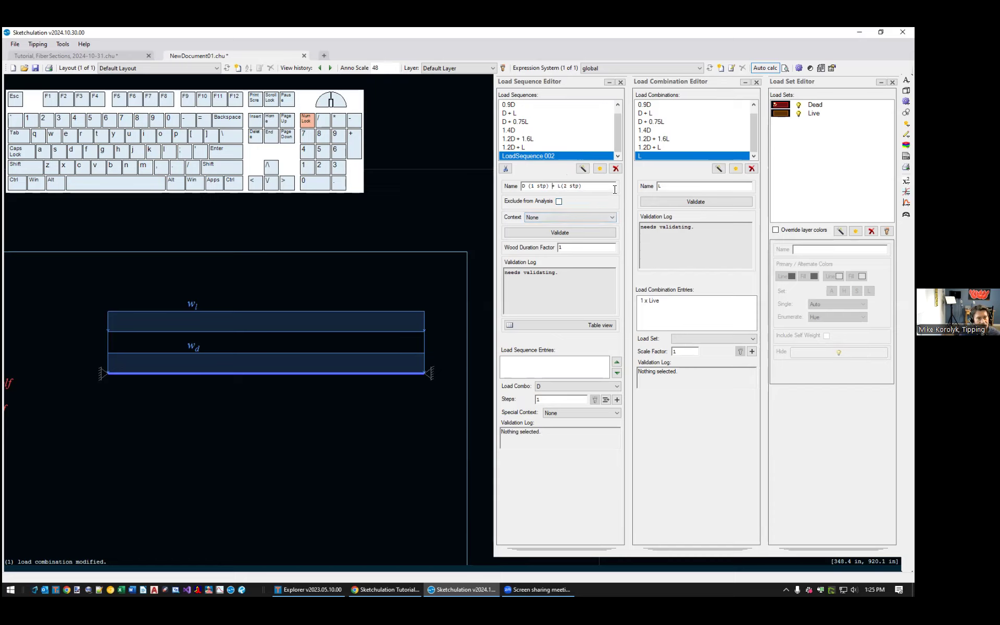
- Add load combination D in 1 step and load combination L in 2 steps to the new load sequence
left_click(556, 385)
left_click(556, 387)
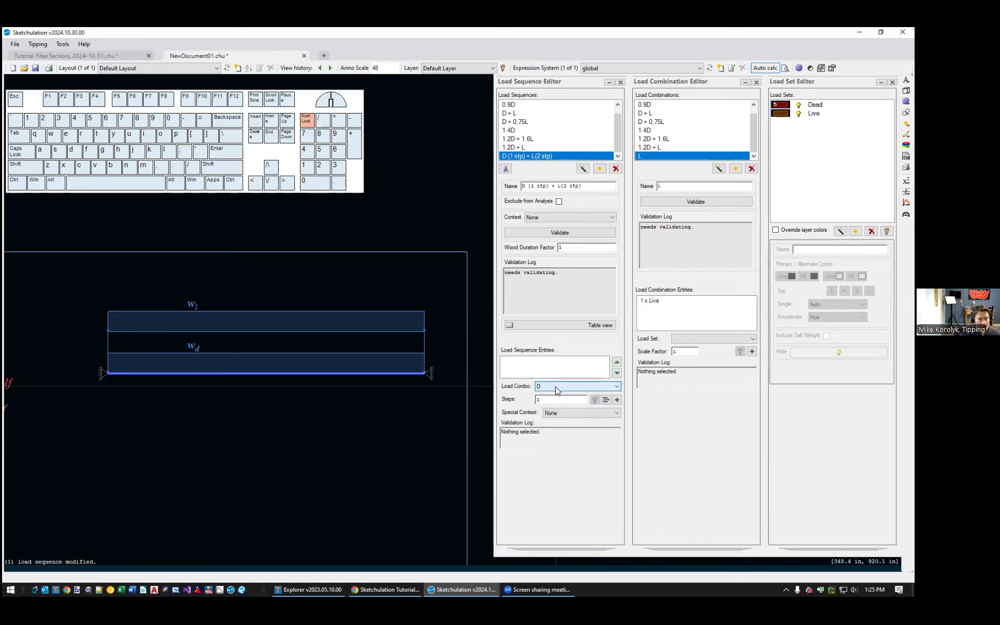
left_click(618, 399)
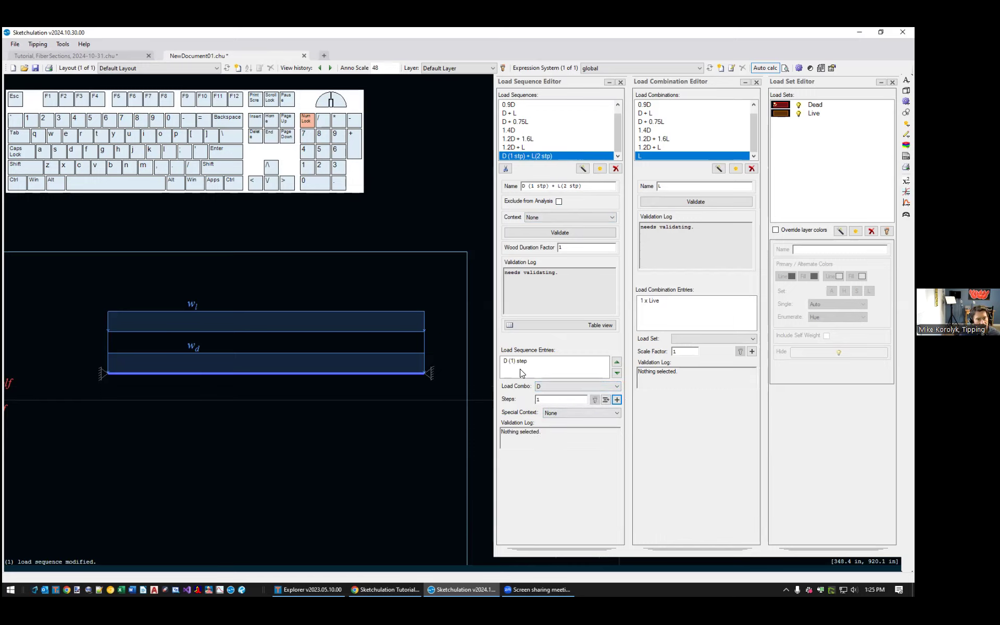
left_click(551, 386)
left_click(550, 438)
type("2")
left_click(616, 400)
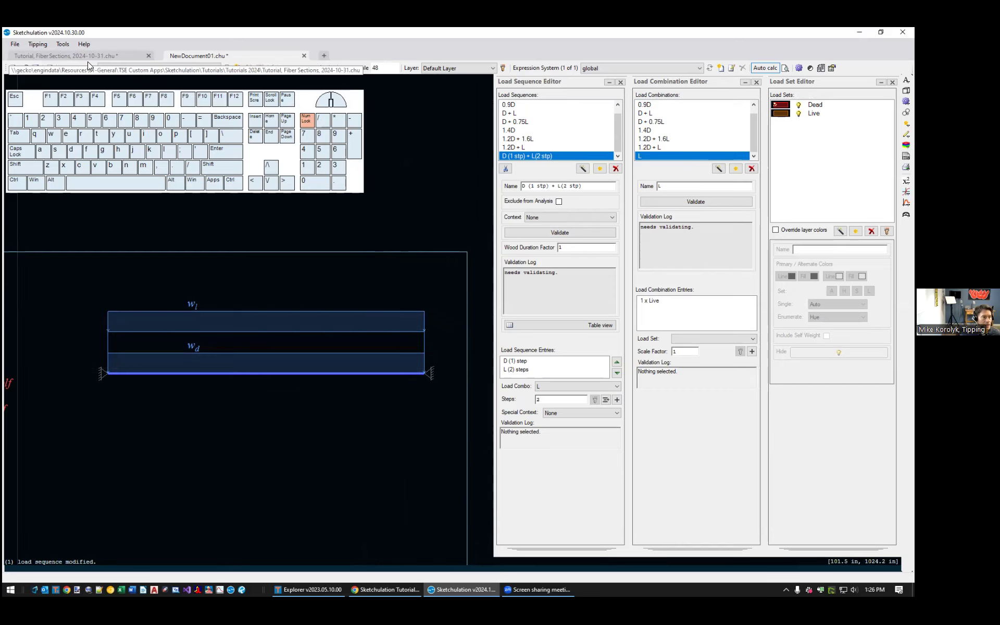
- View the Feature Requests board in the online user forum, and return to the beam document
left_click(82, 44)
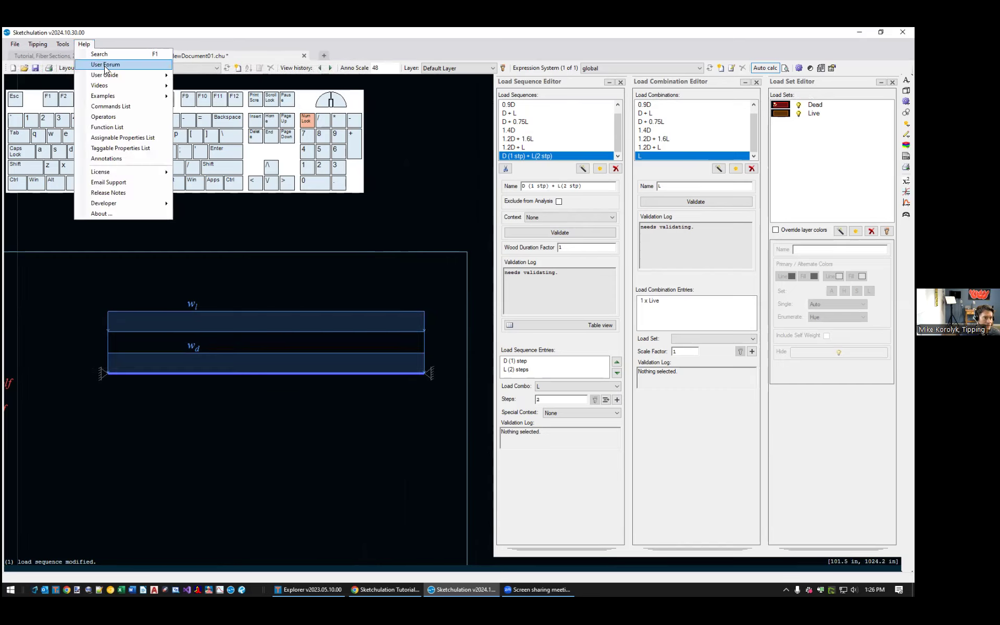
left_click(118, 65)
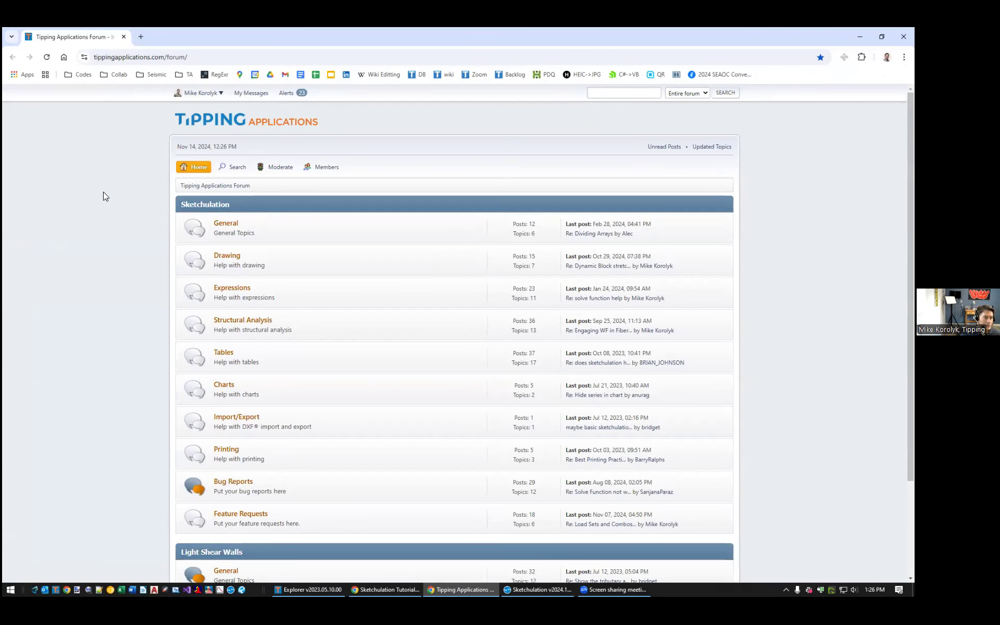
left_click(242, 515)
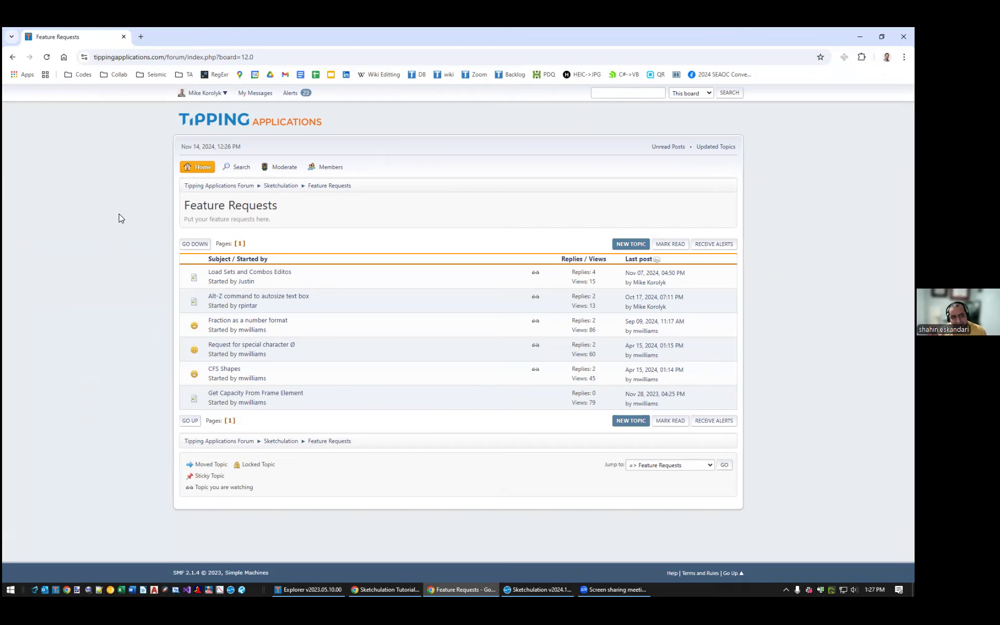
left_click(123, 37)
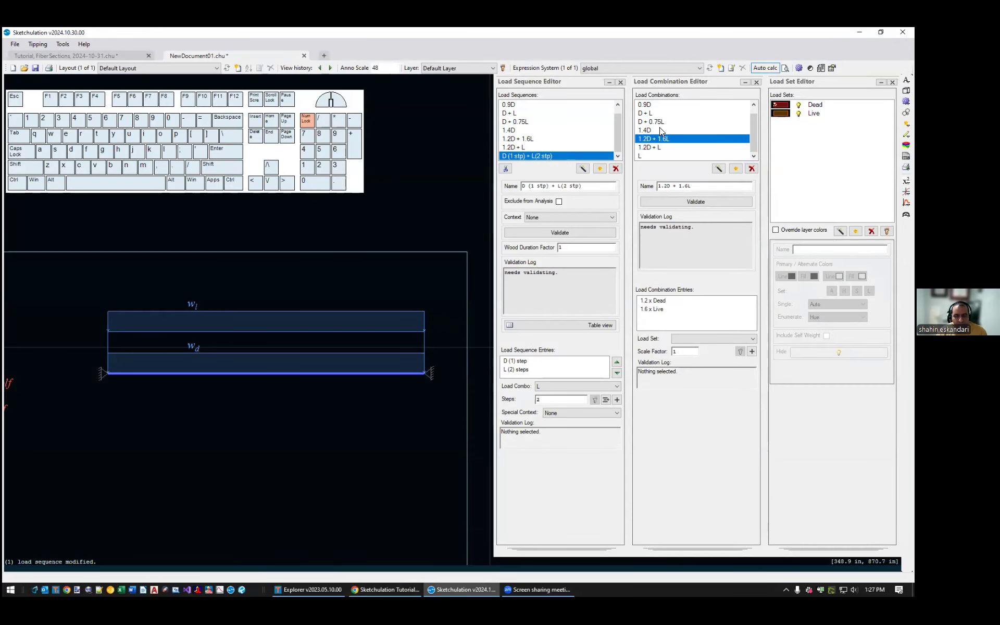
- Review the options of the Automatic Load Combination Generator and close it without generating anything
left_click(660, 121)
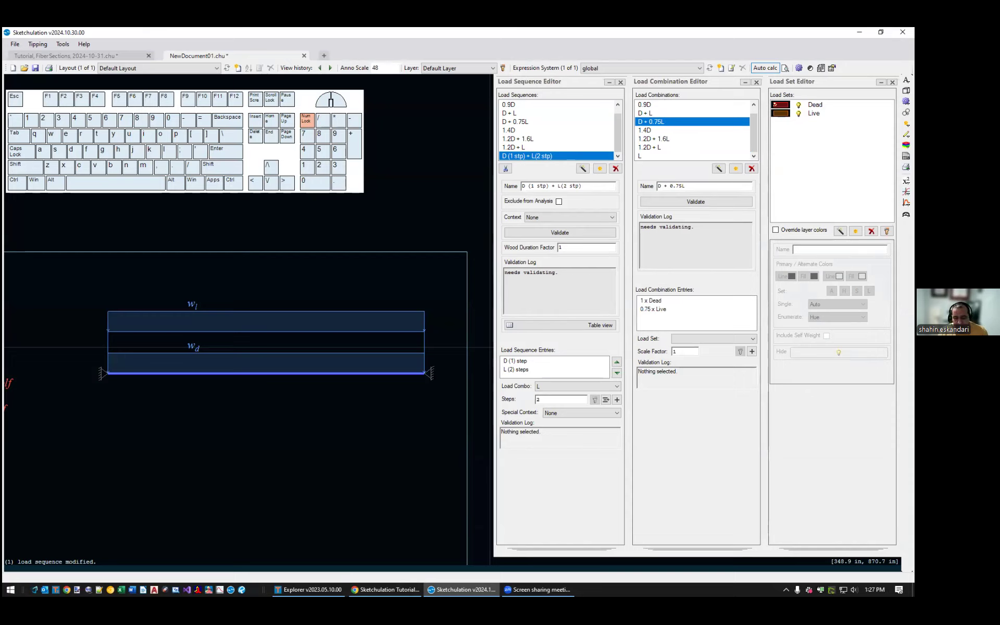
left_click(841, 231)
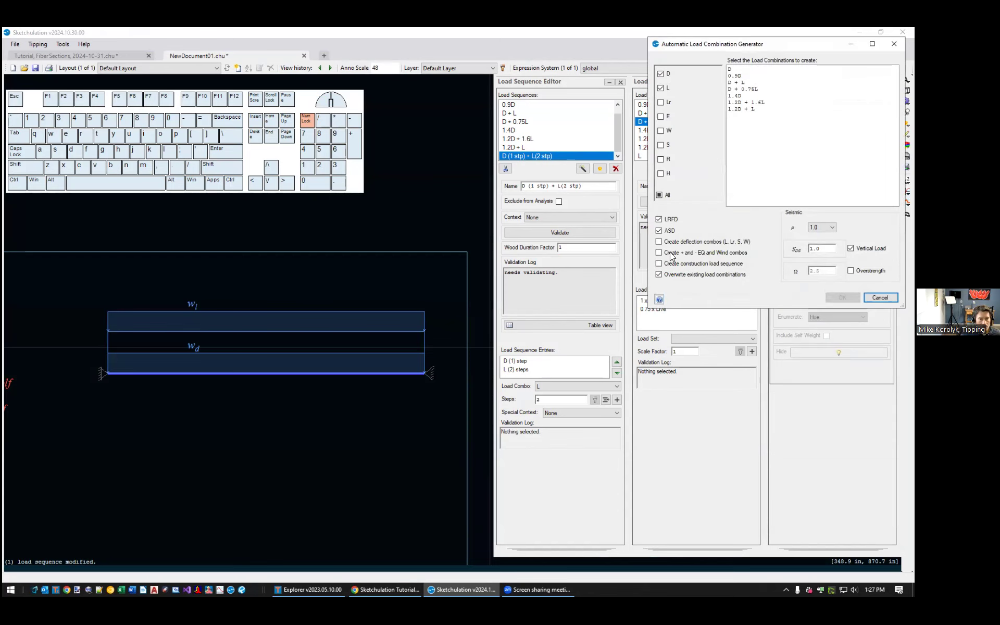
left_click_drag(815, 46, 735, 104)
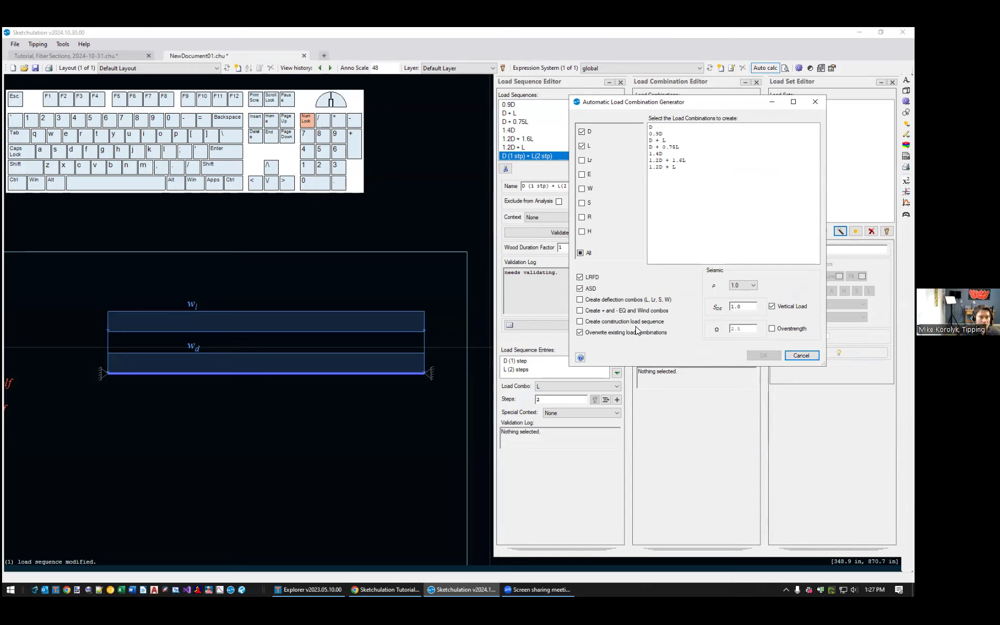
left_click_drag(665, 106, 497, 165)
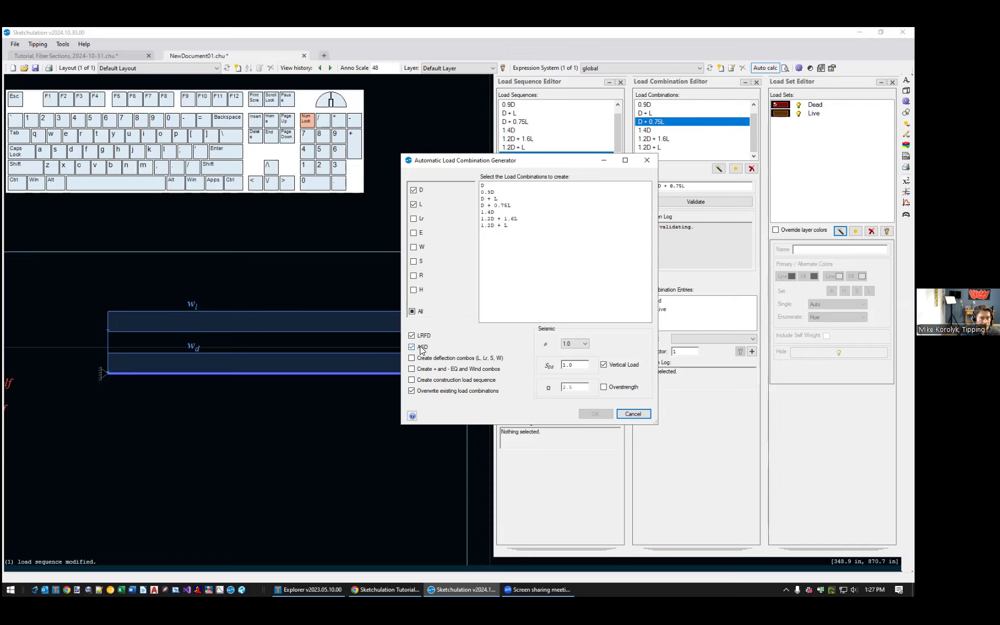
left_click(633, 414)
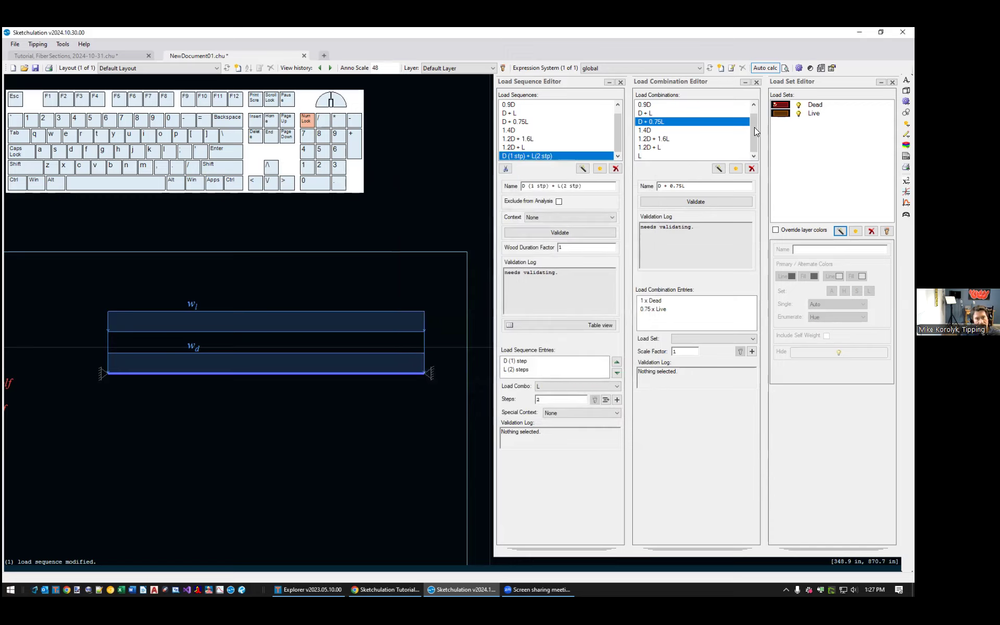
- Set the scale factor of the Live entry in load combination D + 0.75L to 0.85
left_click_drag(754, 127, 751, 116)
mouse_move(668, 104)
left_mouse_down()
mouse_move(663, 126)
mouse_move(664, 118)
left_mouse_up()
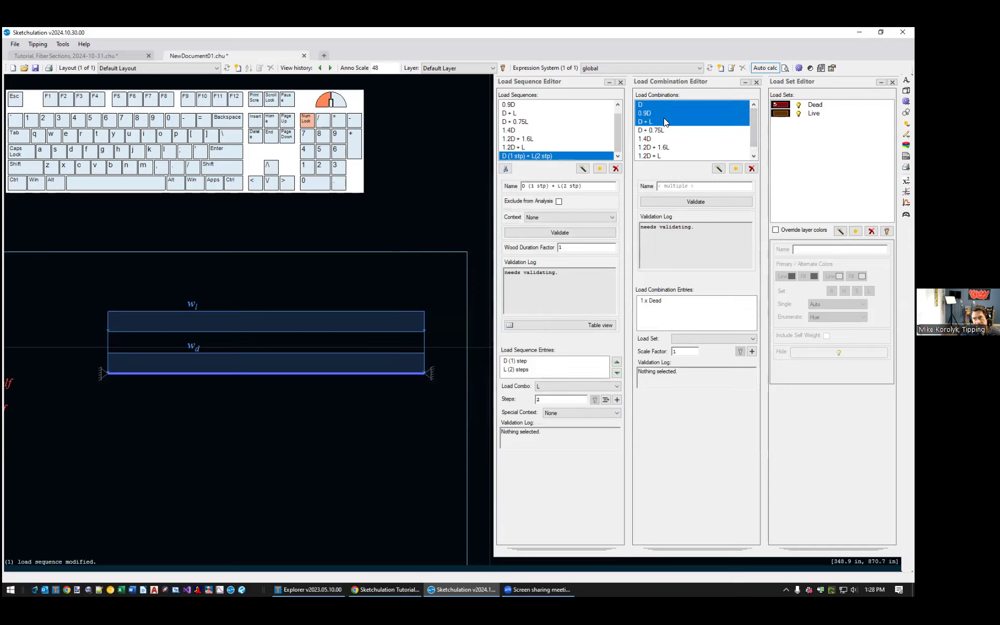
left_click(663, 114)
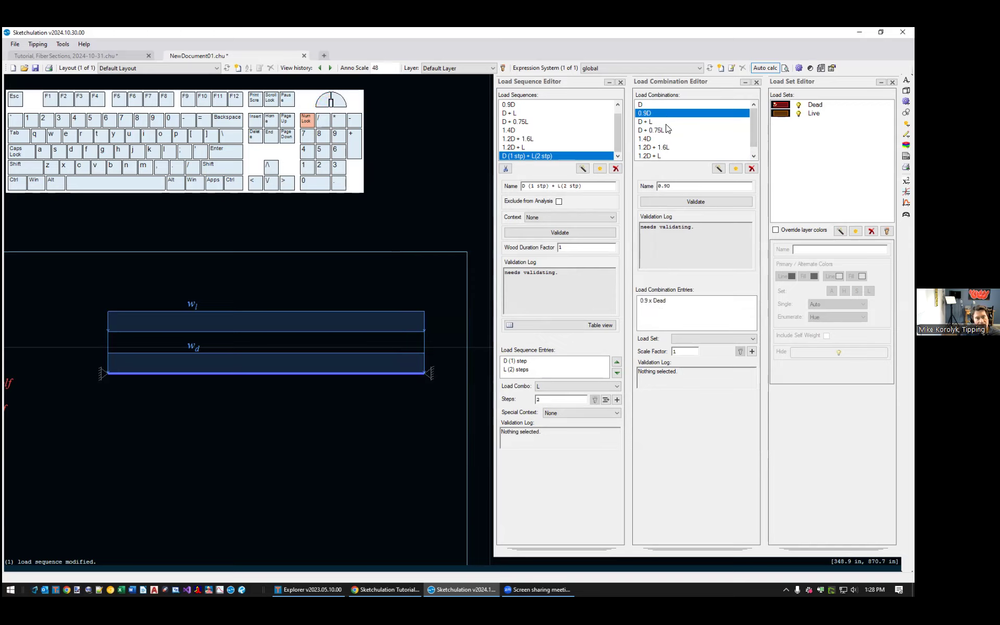
left_click(665, 128)
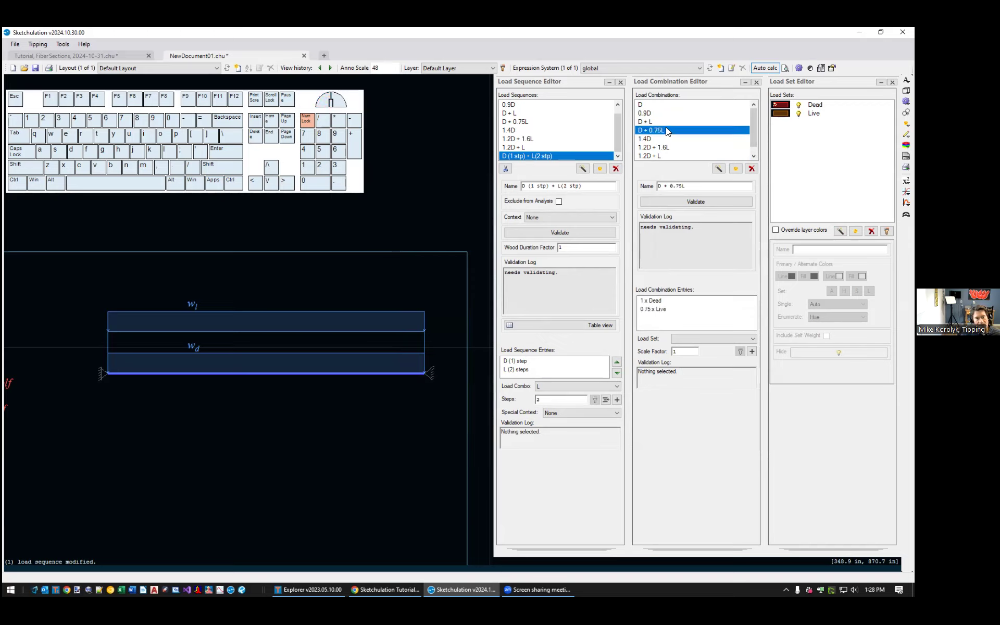
left_click(666, 310)
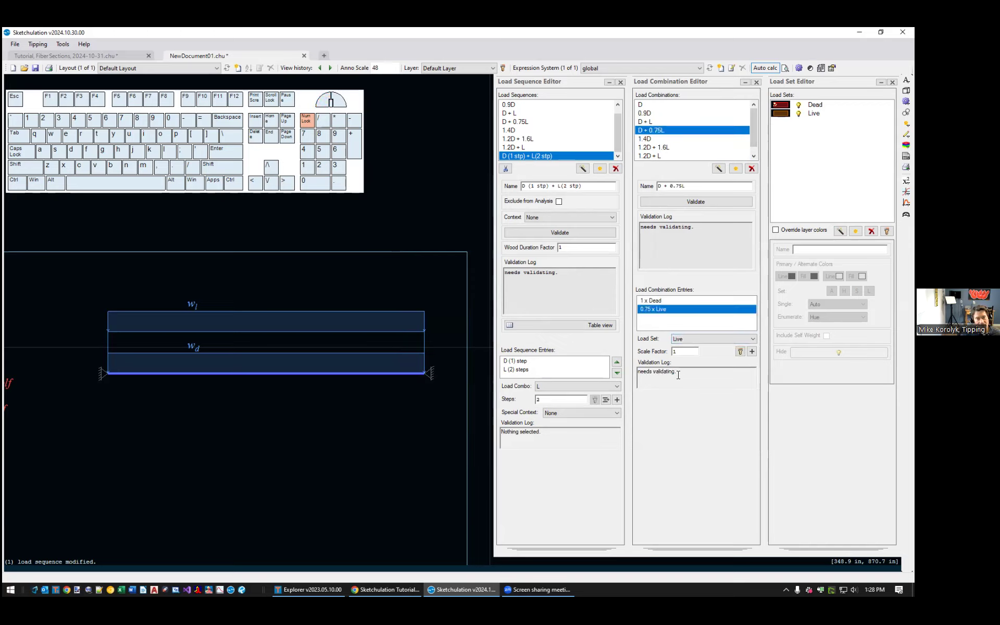
left_click(669, 302)
left_click(670, 310)
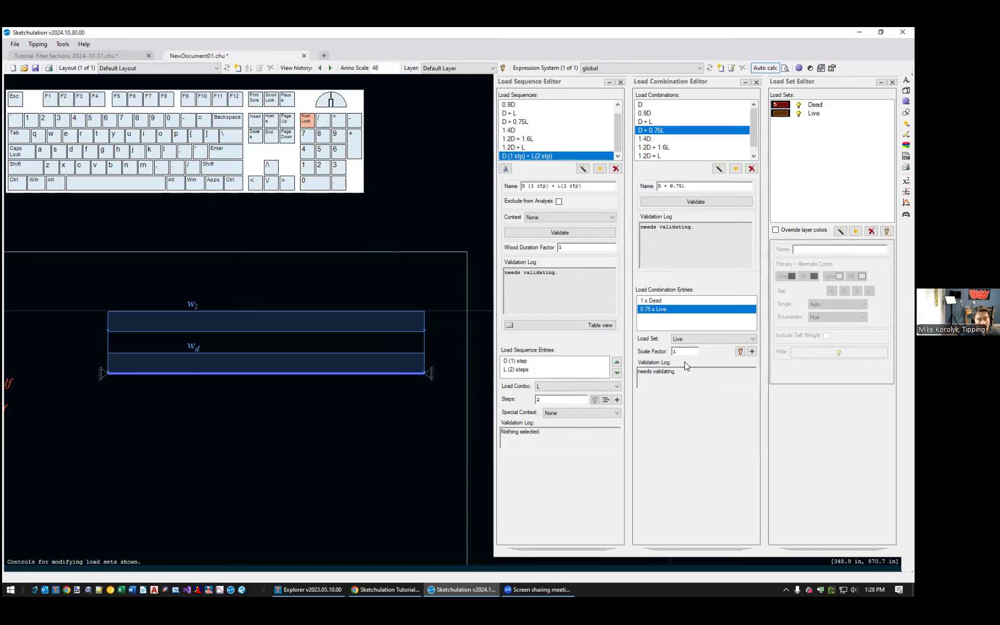
left_click_drag(684, 351, 671, 352)
type("0.85")
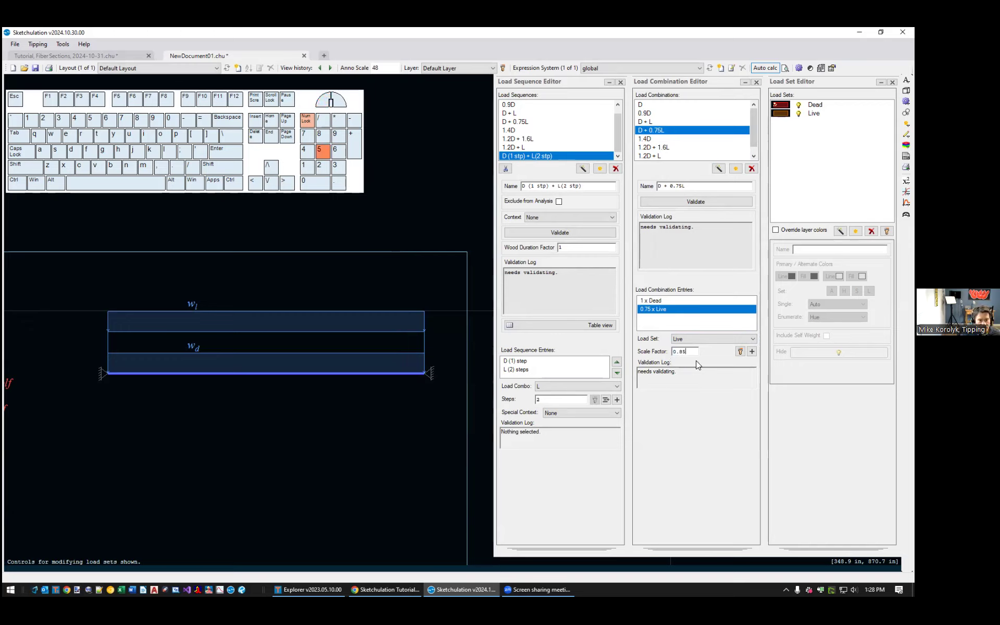
left_click(740, 352)
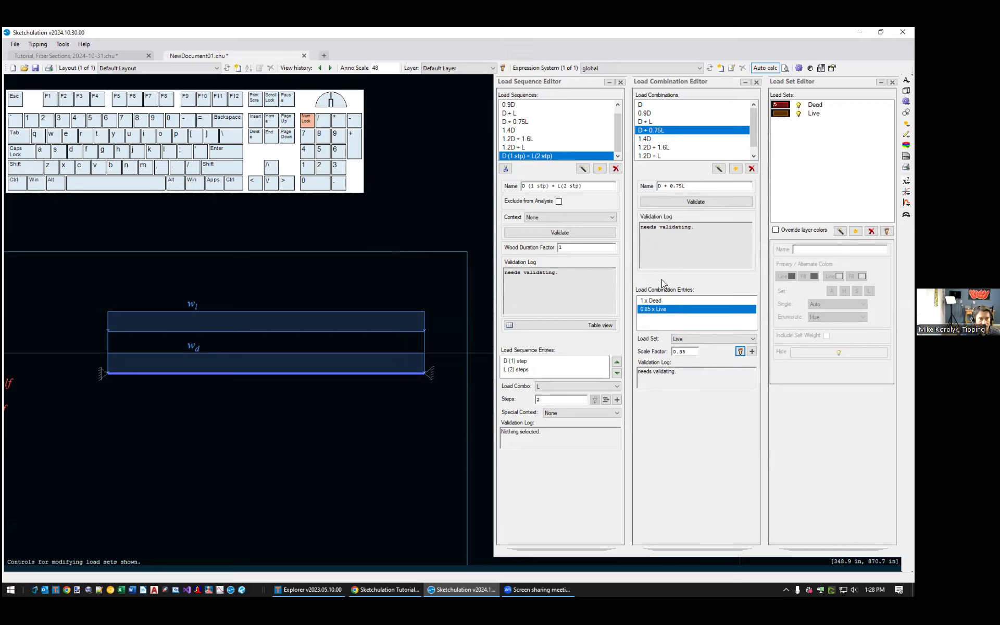
- Rename the edited load combination as "D + 0.85L"
left_click(678, 188)
key("Delete")
type("8")
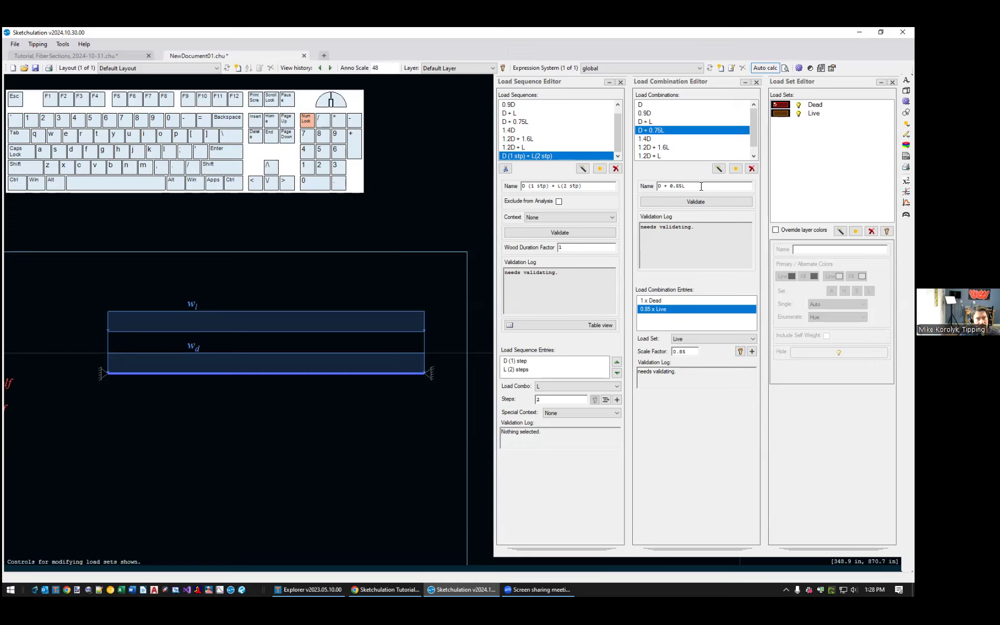
key("Tab")
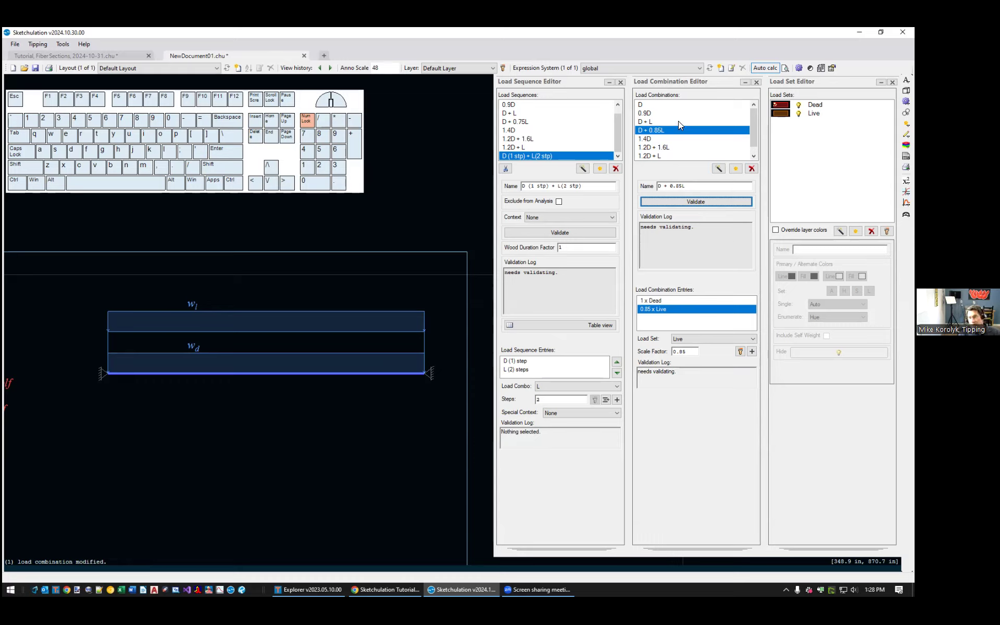
- Set the startup template from the current document
left_click(14, 44)
mouse_move(68, 140)
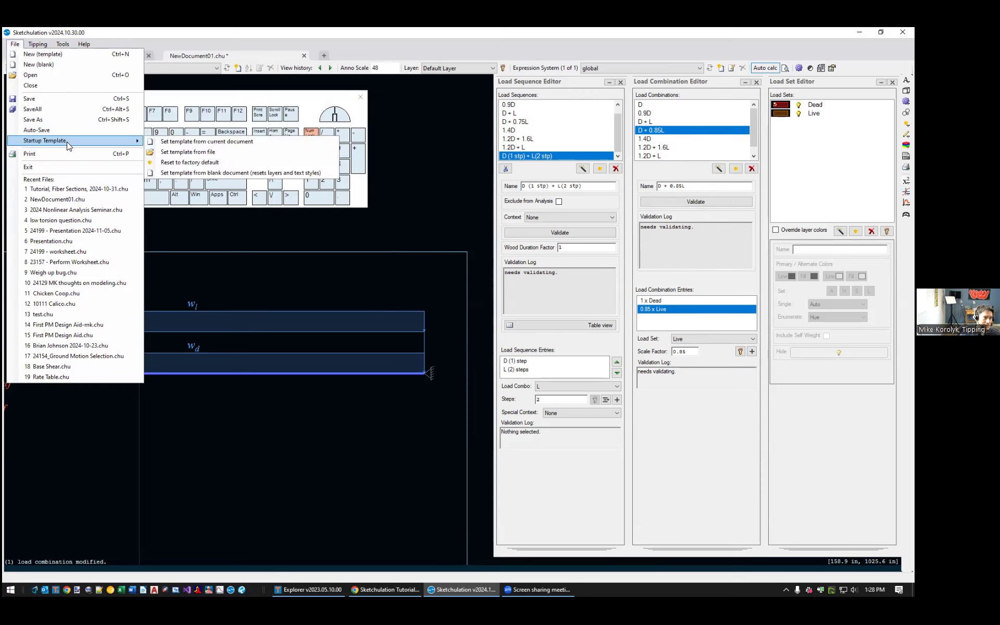
left_click(187, 143)
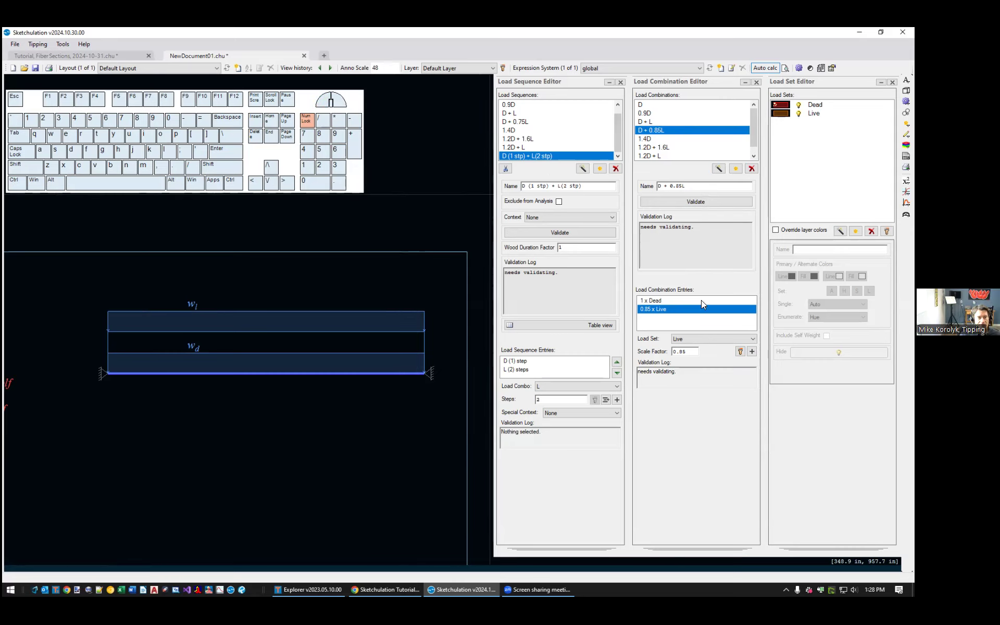
- Set the Live entry's scale factor back to 0.75 and rename the load combination as "D + 0.75L"
left_click(681, 352)
type("7")
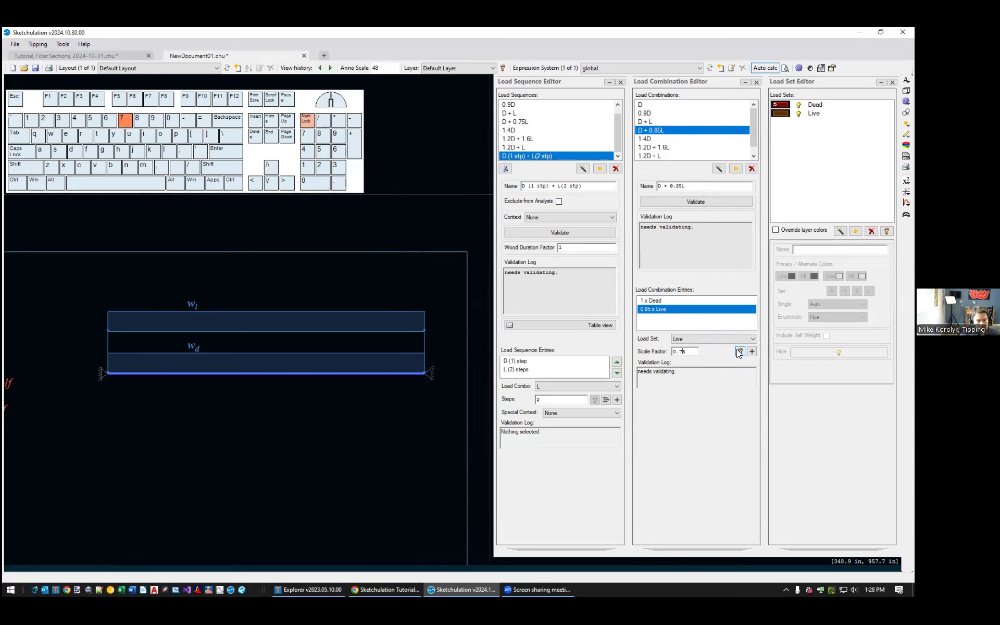
left_click(740, 351)
left_click(679, 186)
key("BackSpace")
type("7")
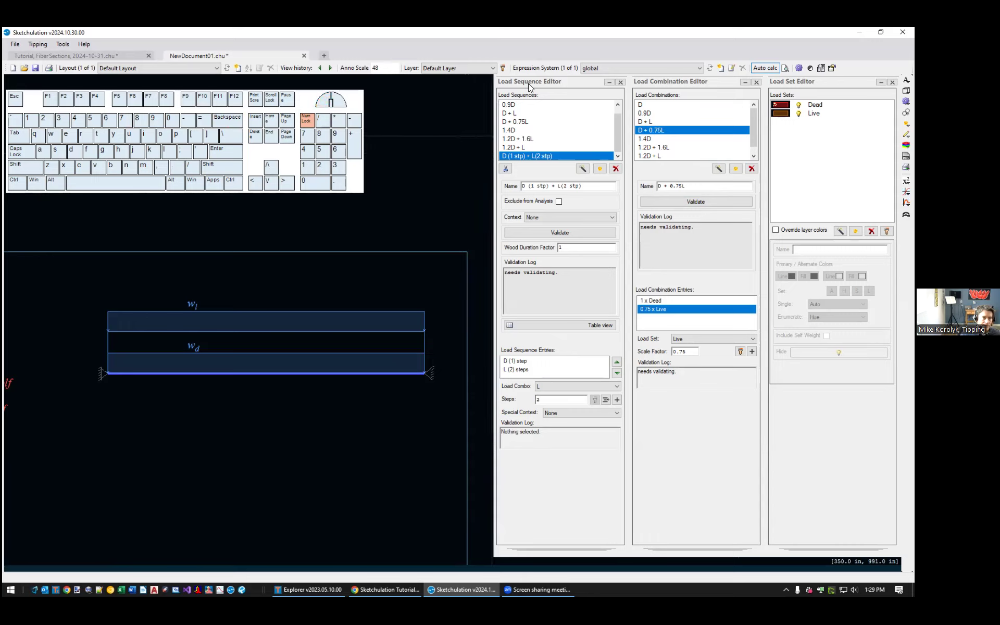
- Close the load editors and send the dead and live distributed loads on the beam to the back of the draw order
left_click(622, 82)
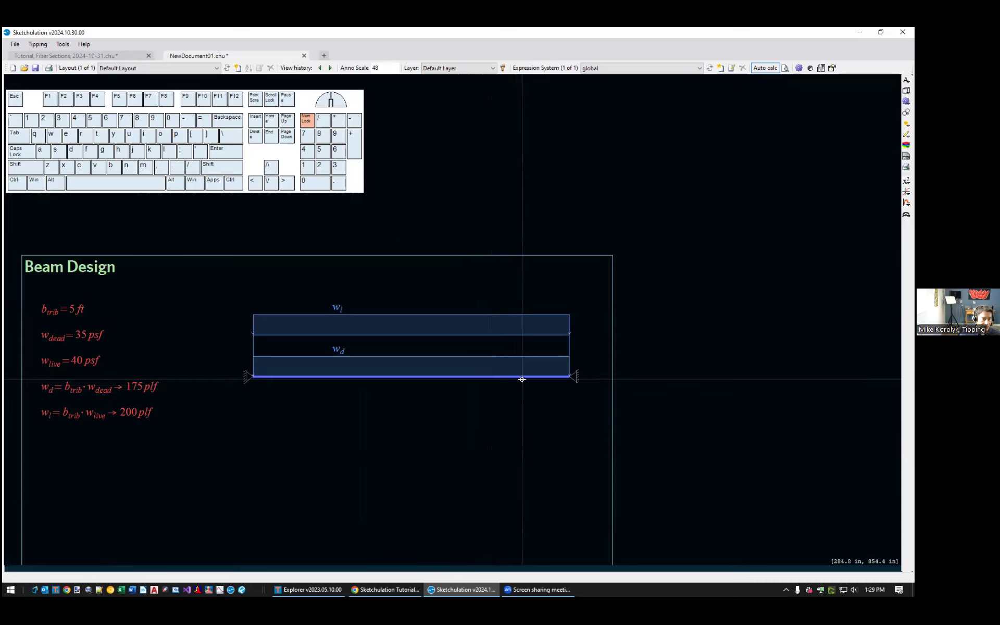
left_click(521, 375)
scroll(521, 376, "up", 2)
left_click(252, 268, "shift")
middle_click_drag(279, 351, 427, 363)
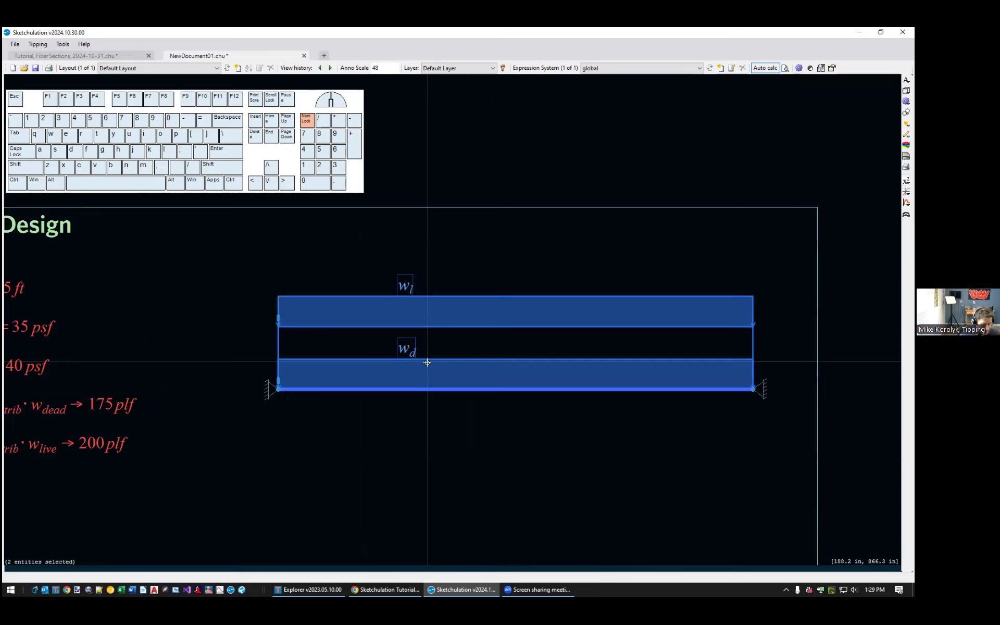
type("dr")
key("Up")
key("Return")
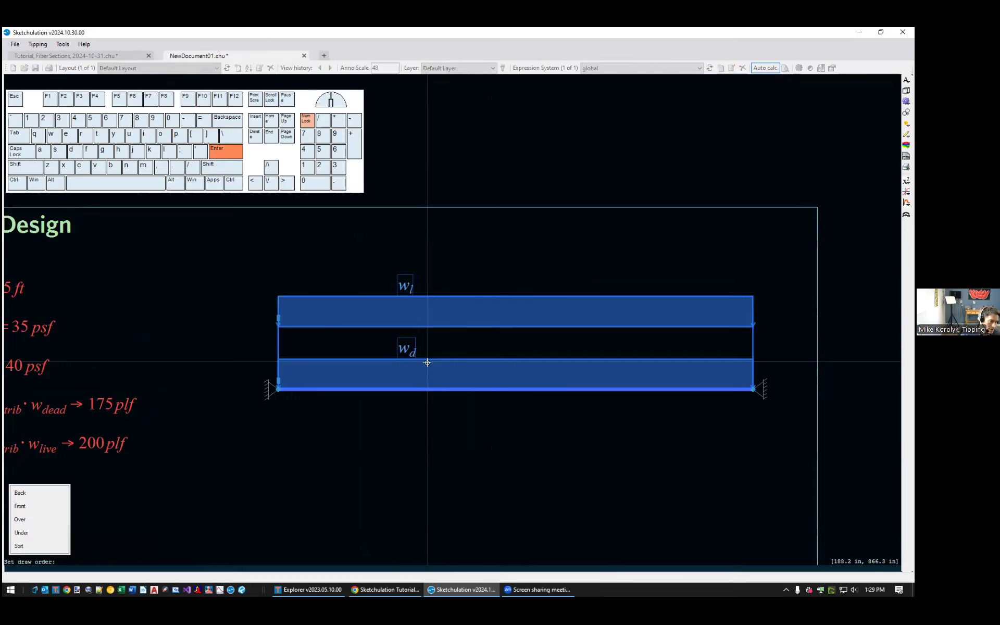
key("b")
- Select the beam and open the Frame Element Type Editor
left_click(488, 389)
middle_click_drag(488, 388, 459, 390)
type("fet")
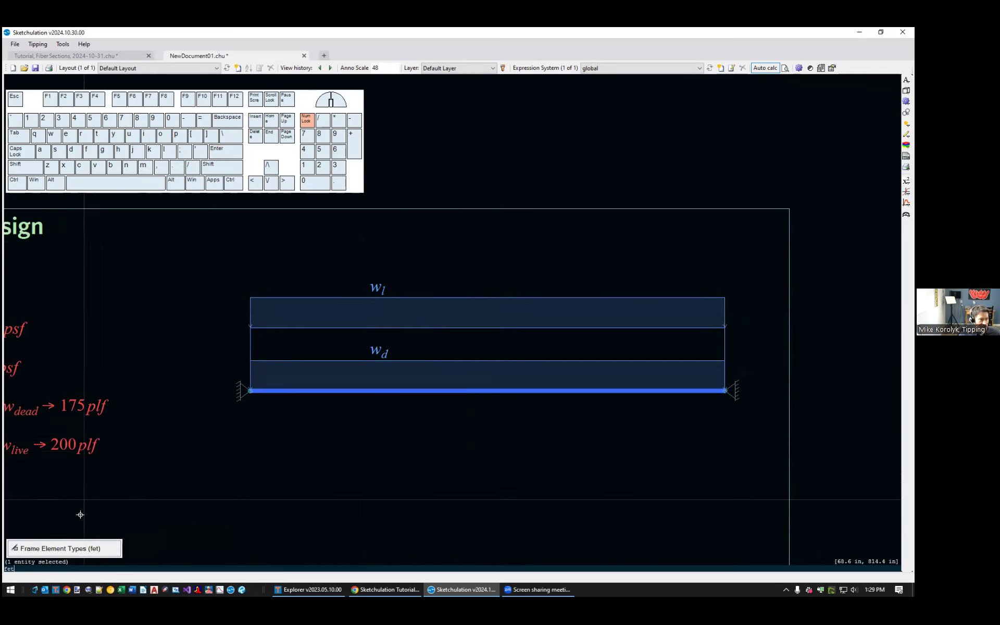
left_click(97, 547)
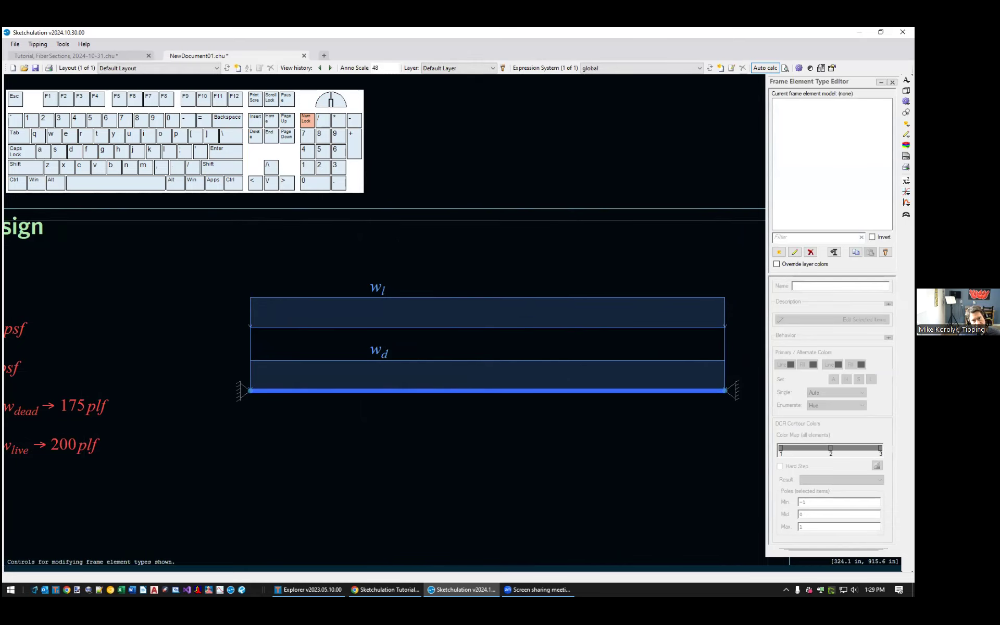
- Create a new frame element type with AISC design and the ShapeC cross section
left_click(779, 252)
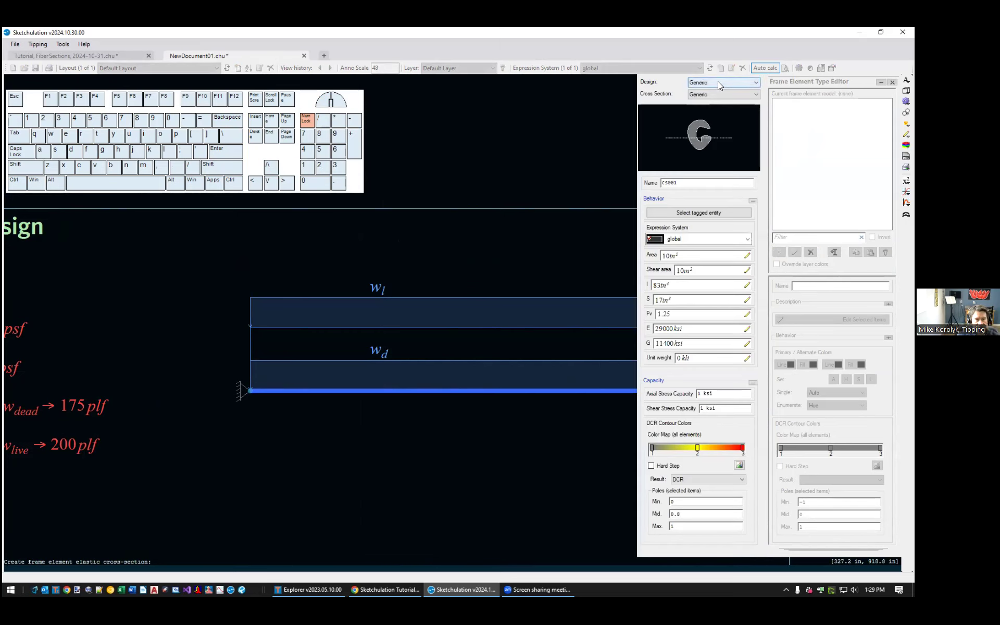
left_click(718, 81)
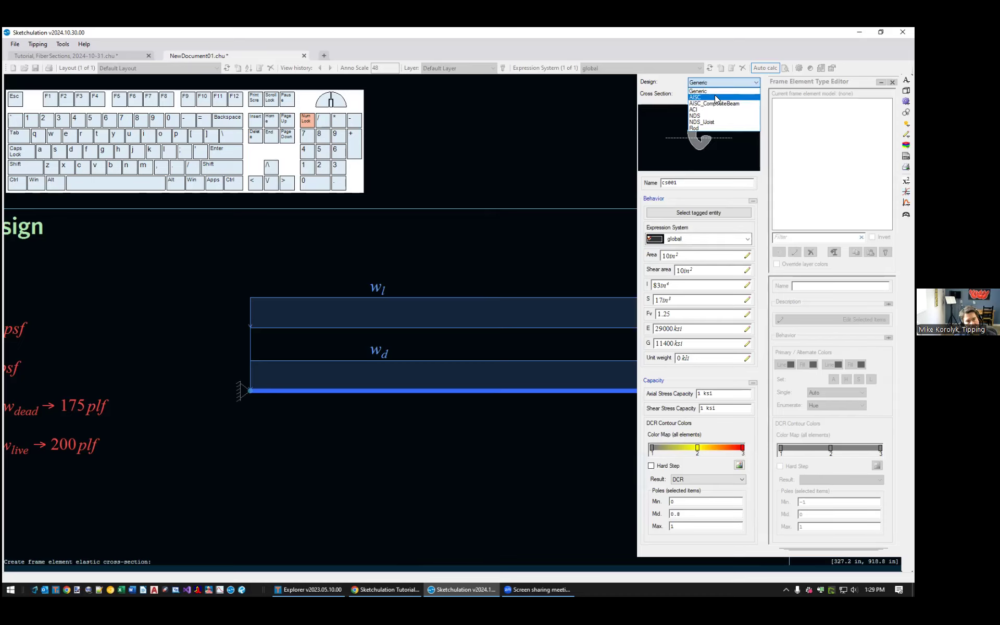
left_click(715, 97)
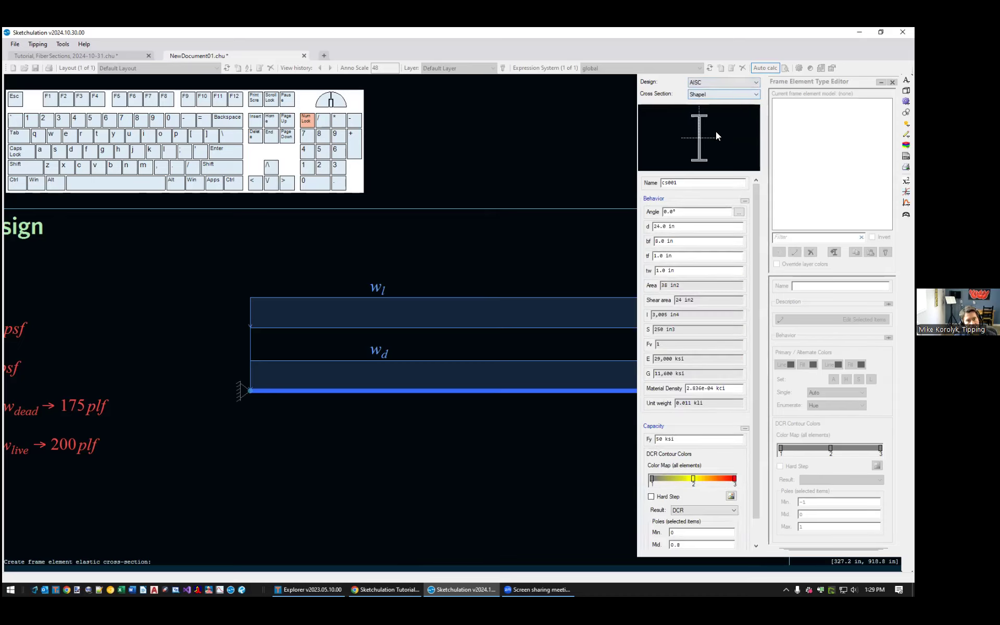
left_click(711, 94)
scroll(711, 112, "up", 1)
scroll(710, 110, "up", 1)
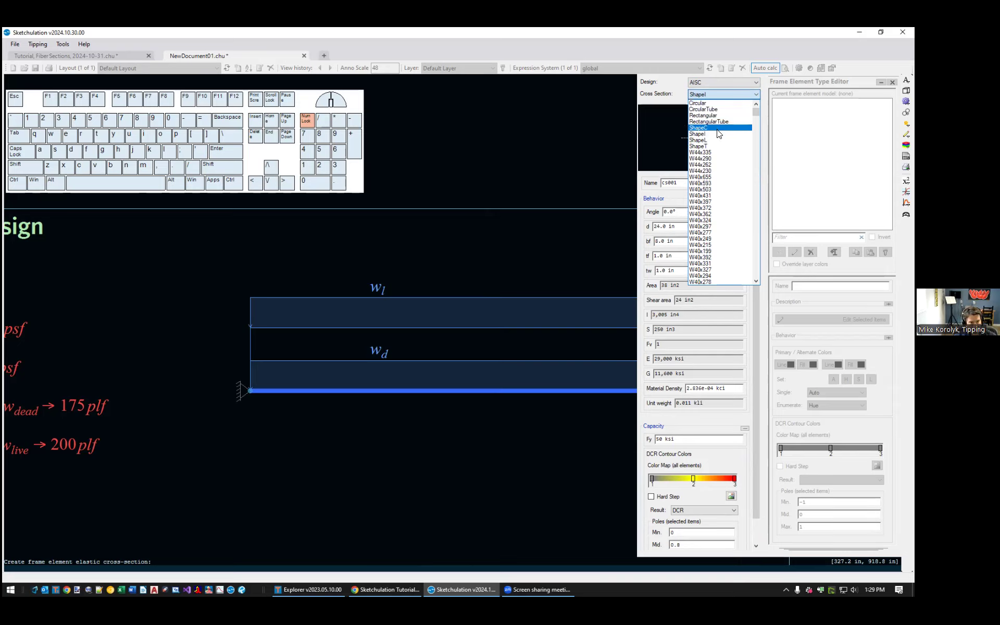
left_click(717, 128)
left_click_drag(685, 242, 654, 240)
left_click(670, 242)
double_click(670, 241)
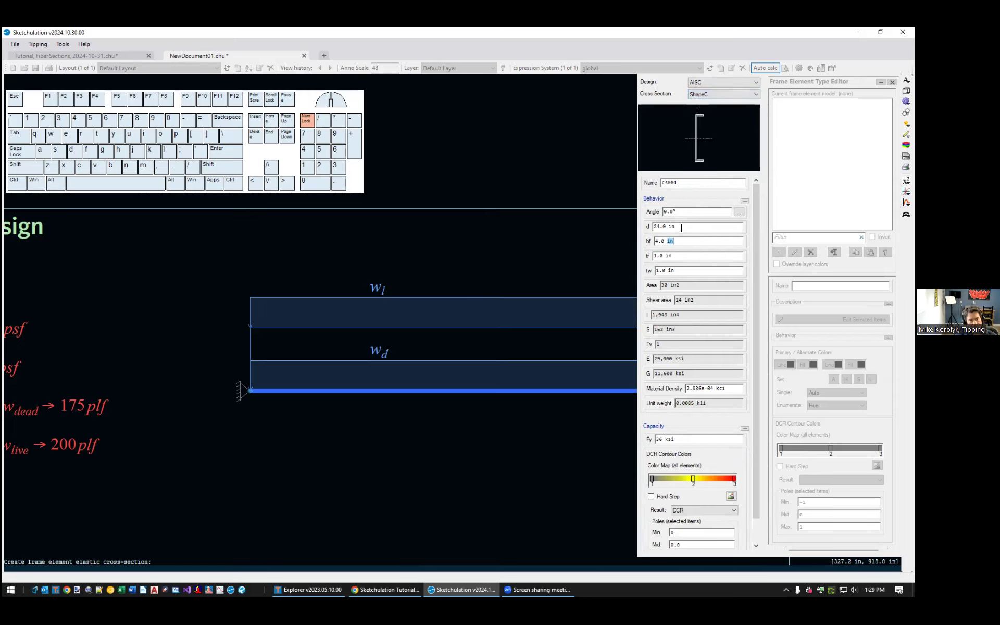
right_click(530, 203)
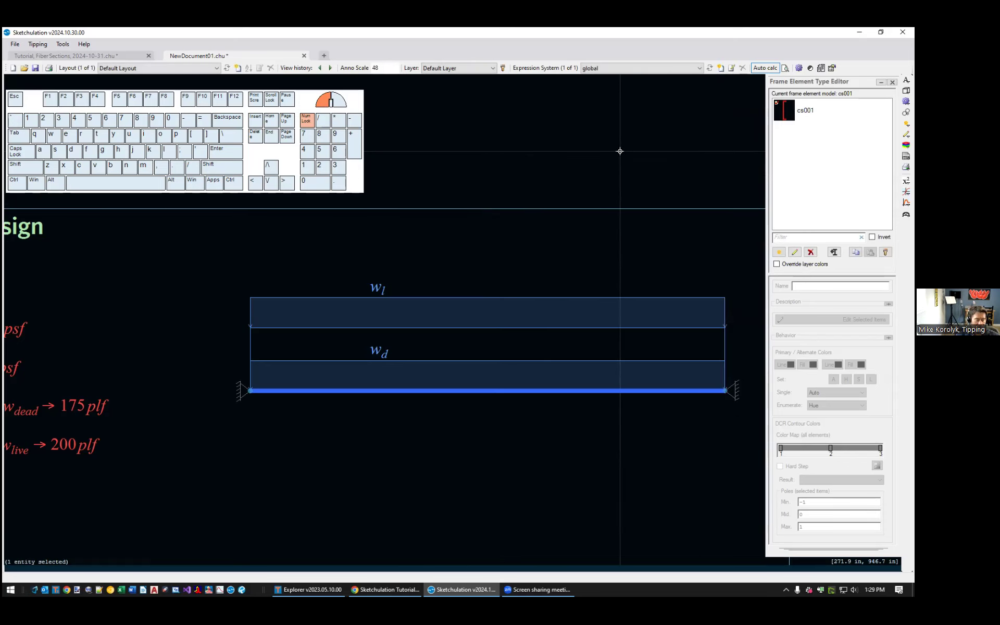
- Examine the Default Layout's units settings for dimensions and geometrical properties in the Layout Editor, leaving the length units as they are
middle_click_drag(619, 151, 602, 157)
type("lo")
key("Return")
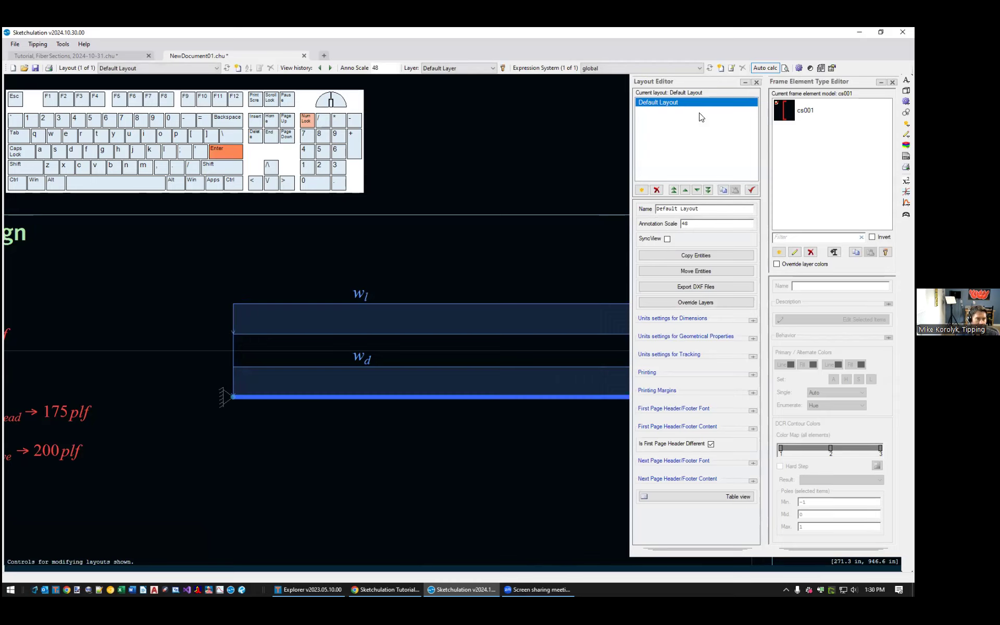
left_click(753, 339)
left_click(750, 319)
left_click_drag(753, 320, 756, 401)
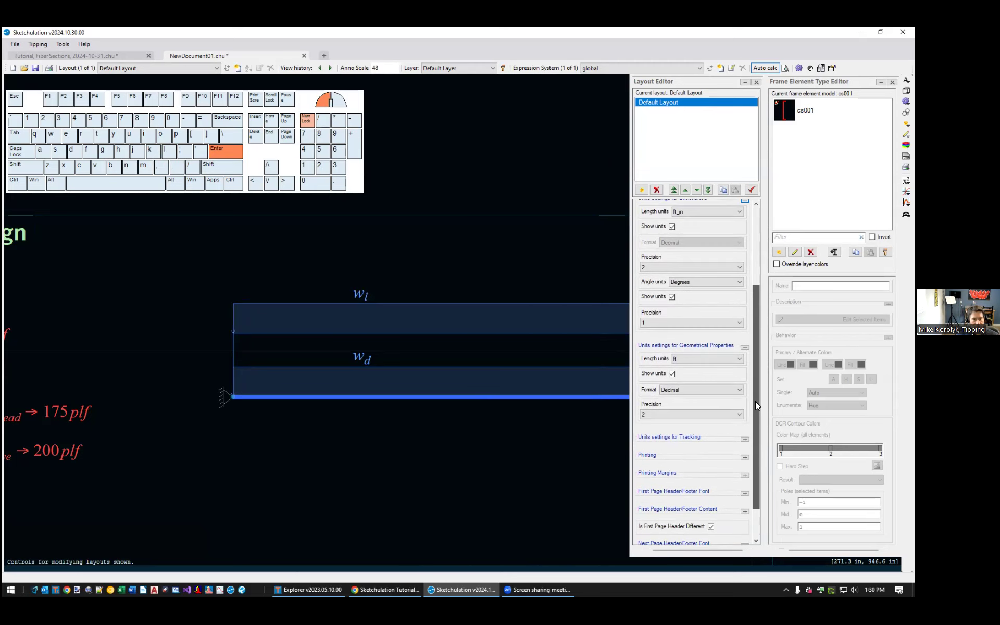
left_click(697, 359)
left_click(697, 359)
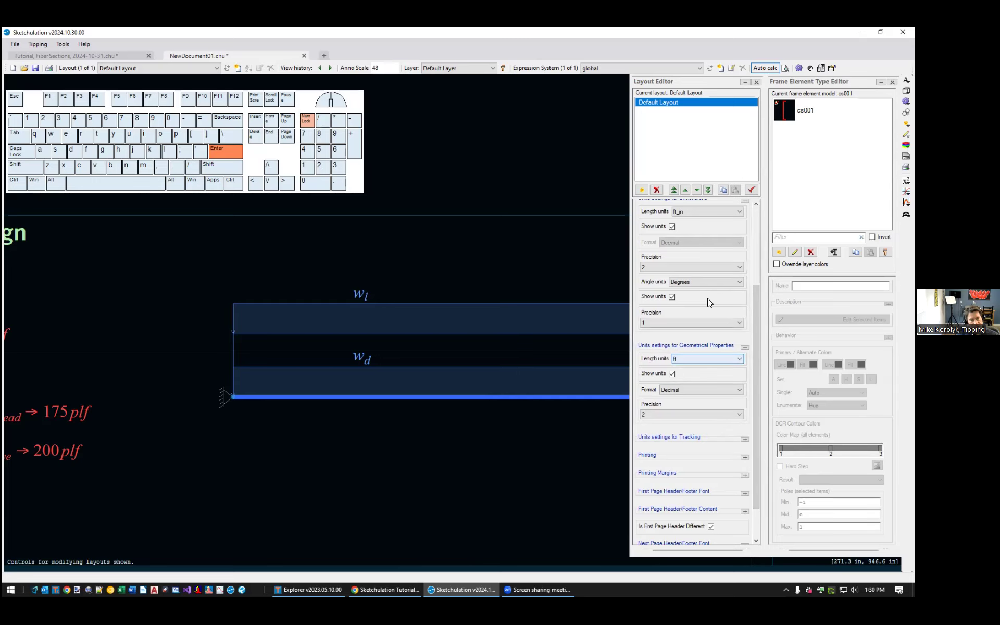
left_click(758, 82)
- Edit frame element type cs001 and set its channel depth d to 800mm
double_click(822, 107)
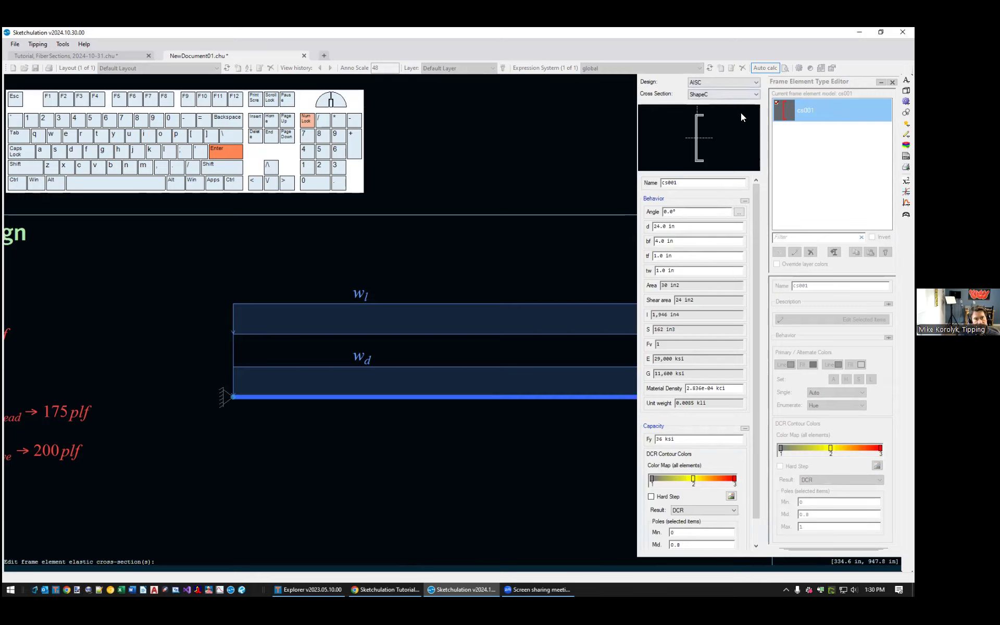
left_click_drag(756, 308, 759, 266)
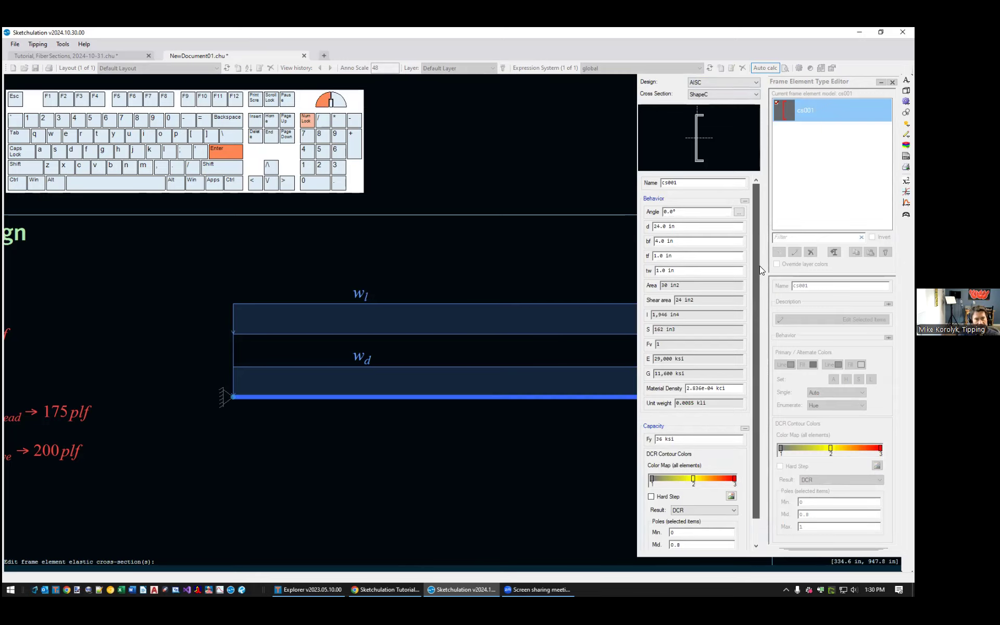
left_click_drag(683, 230, 654, 233)
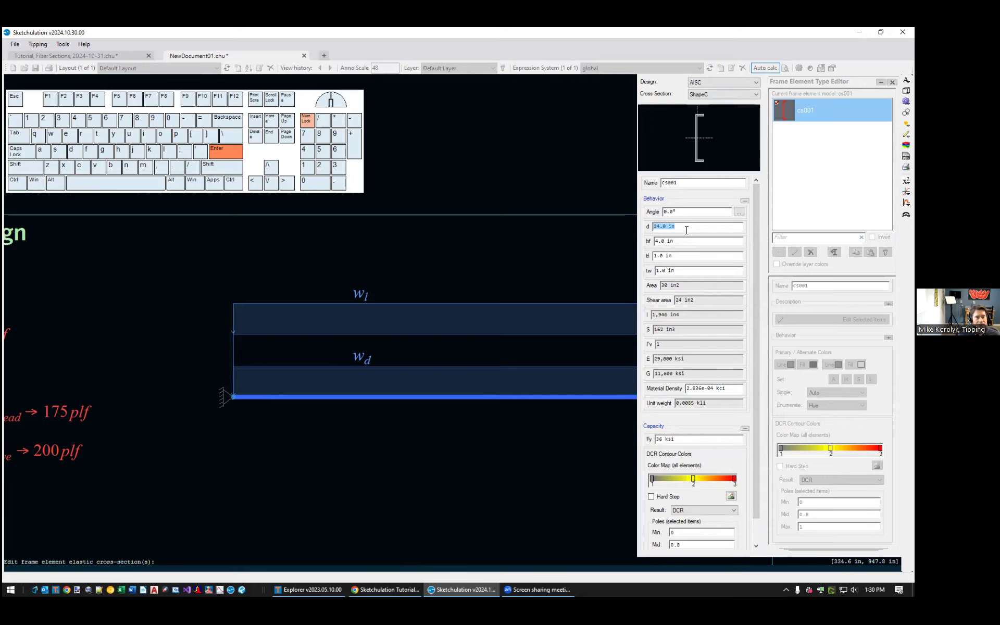
type("800mm")
key("Return")
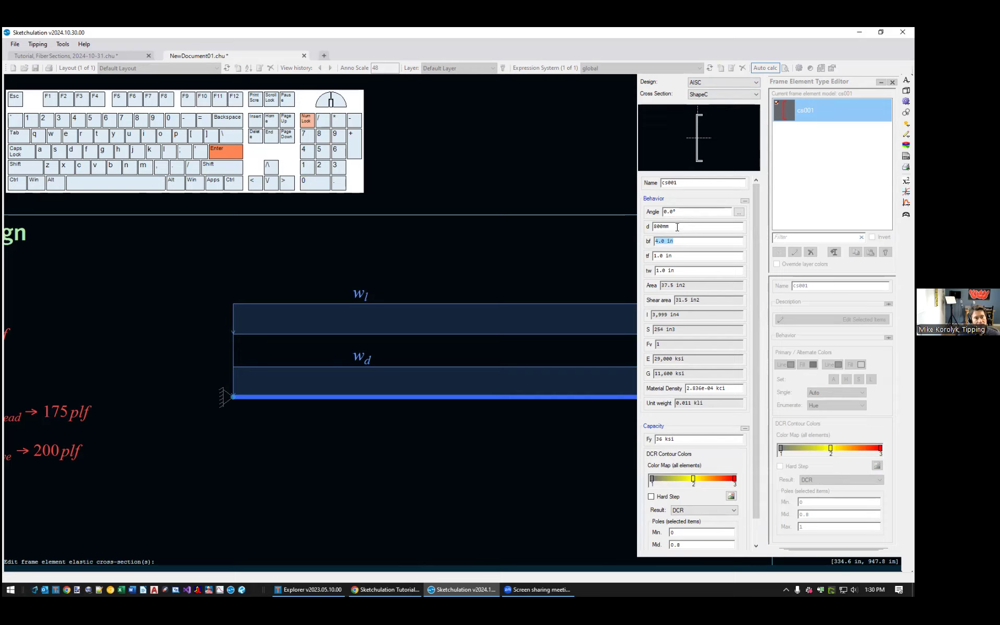
left_click(681, 241)
left_click_drag(684, 229, 652, 228)
left_click(692, 212)
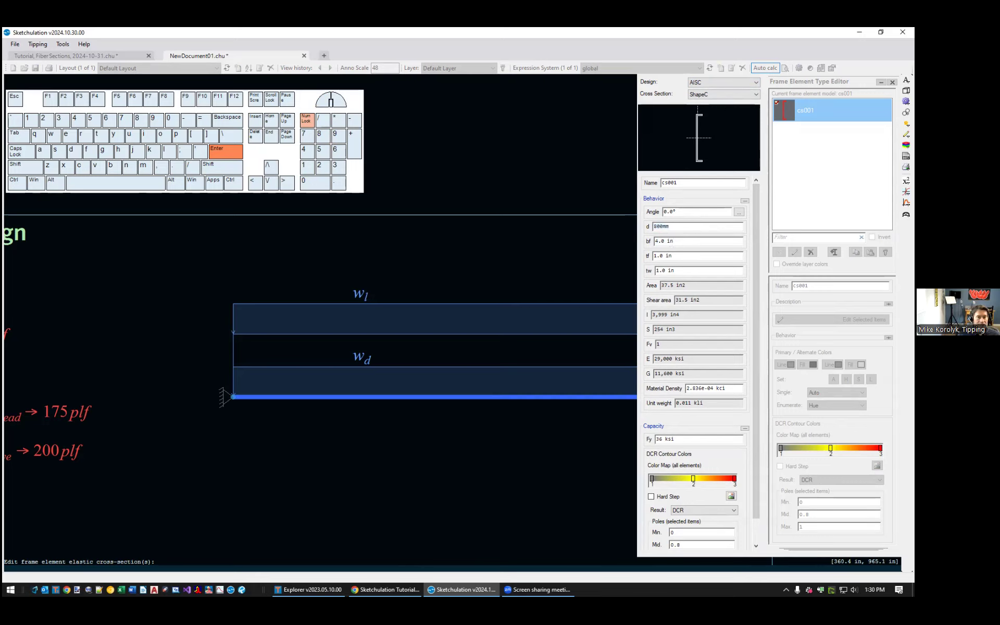
- Choose the W40x278 standard shape for the AISC cross-section and browse the other available steel shapes
left_click(724, 94)
scroll(718, 159, "down", 5)
left_click(732, 163)
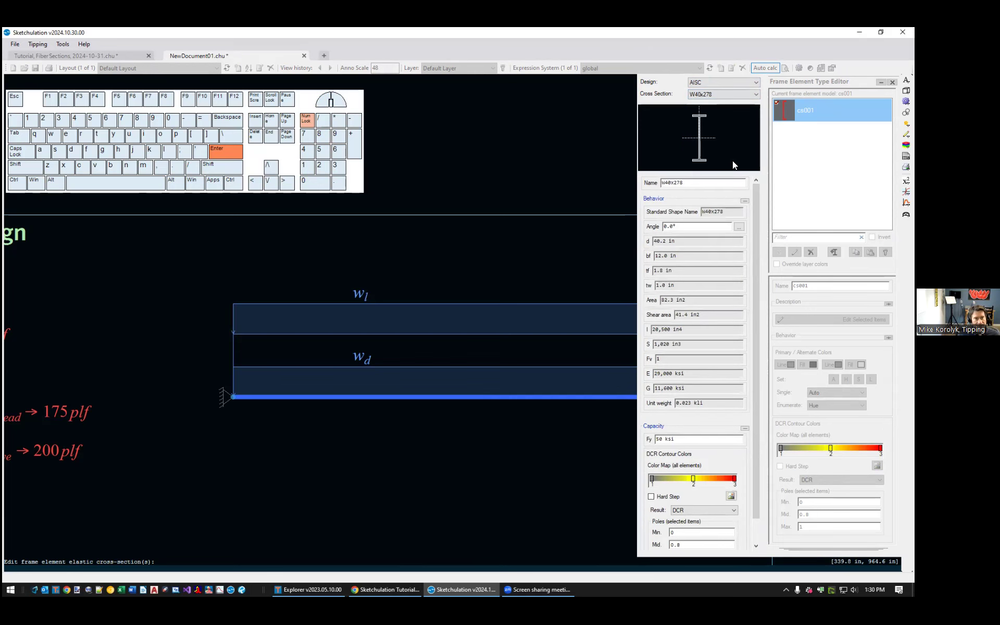
left_click(704, 94)
mouse_move(755, 111)
left_mouse_down()
mouse_move(755, 223)
mouse_move(757, 109)
left_mouse_up()
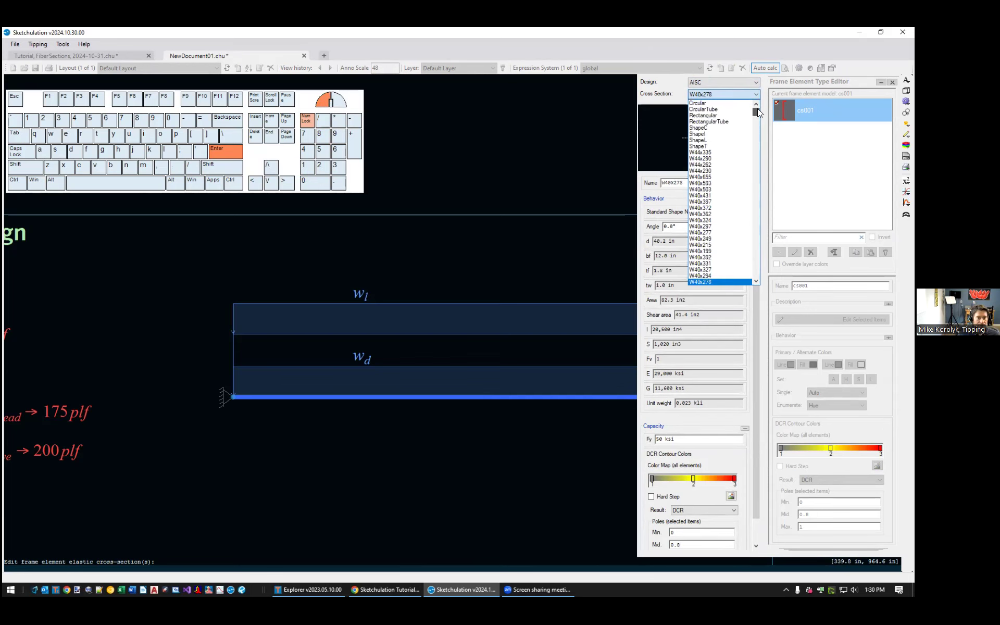
- Try the AISC_CompositeBeam design type for the cross-section and dismiss the resulting notice
left_click(711, 81)
left_click(711, 81)
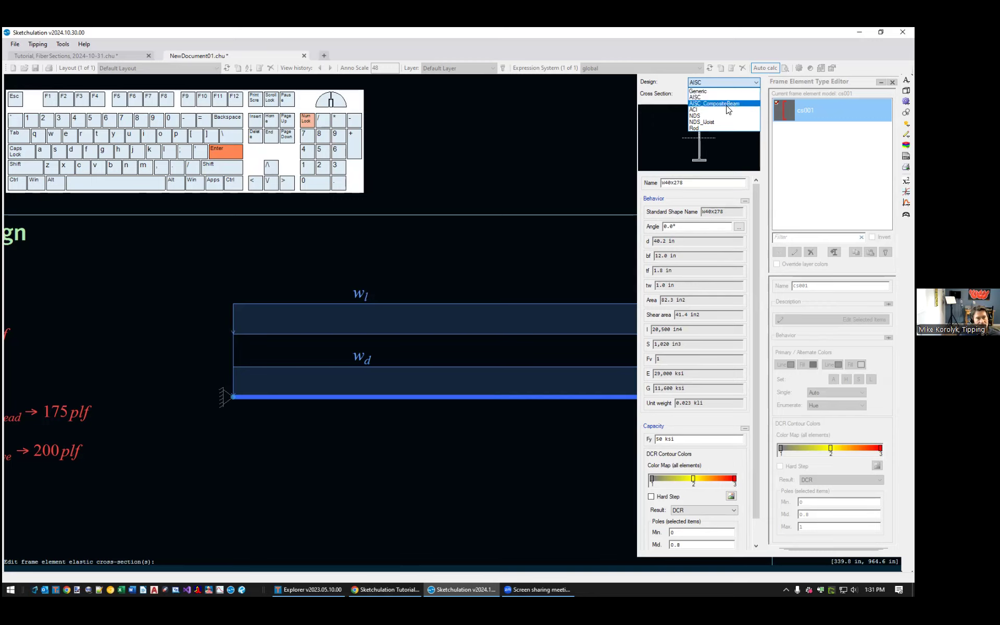
left_click(728, 107)
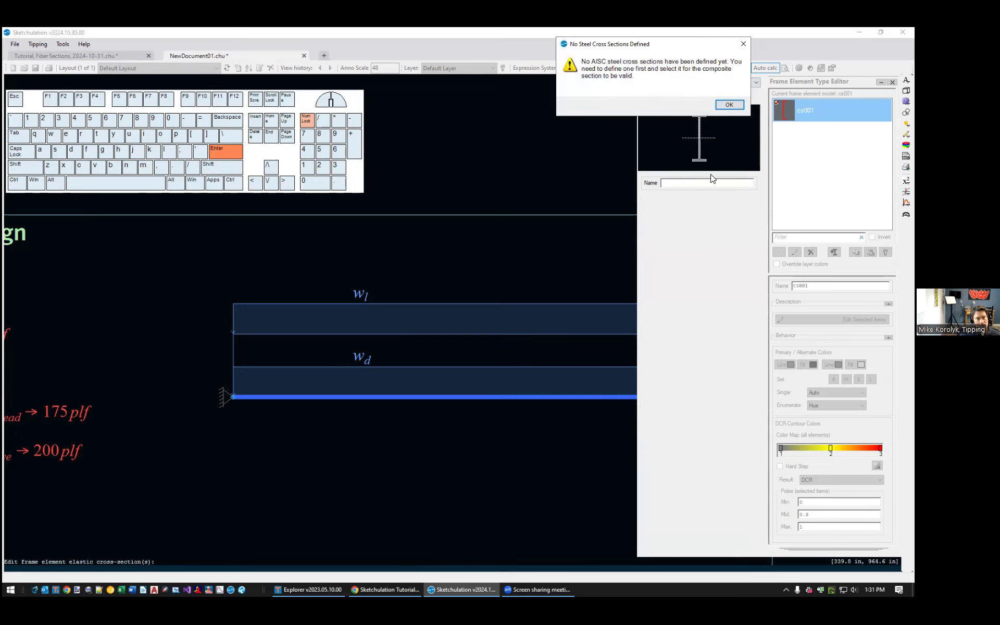
left_click(730, 104)
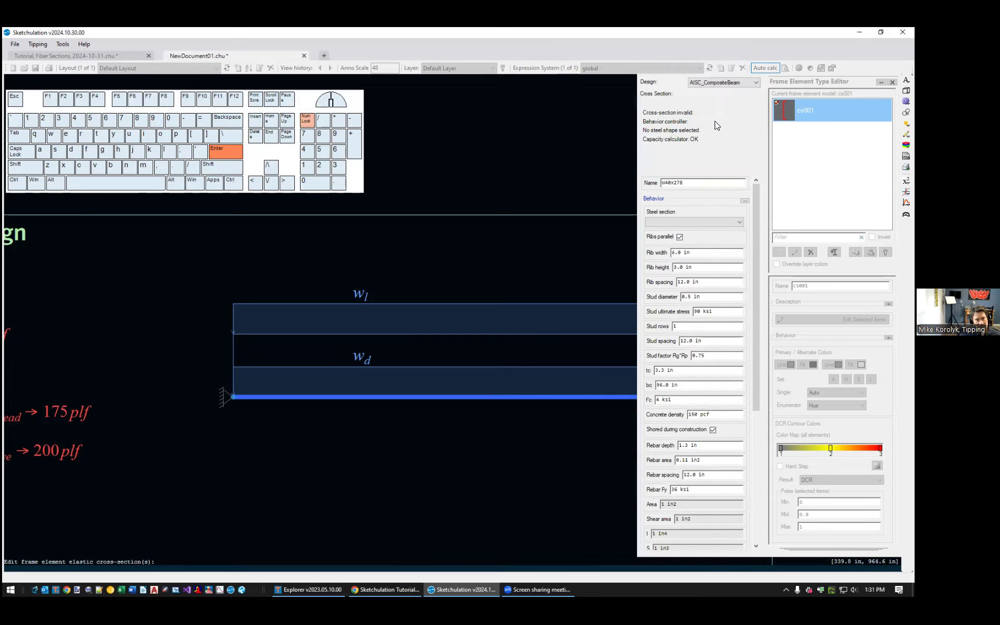
- Switch the cross-section's design type to ACI and enter its boundary entity field
left_click(721, 82)
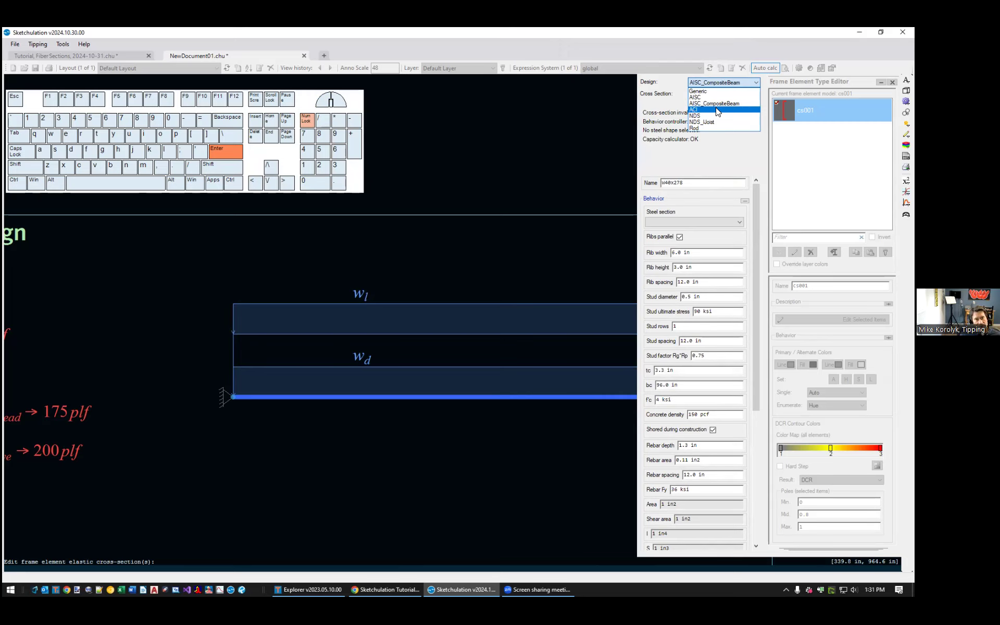
left_click(718, 110)
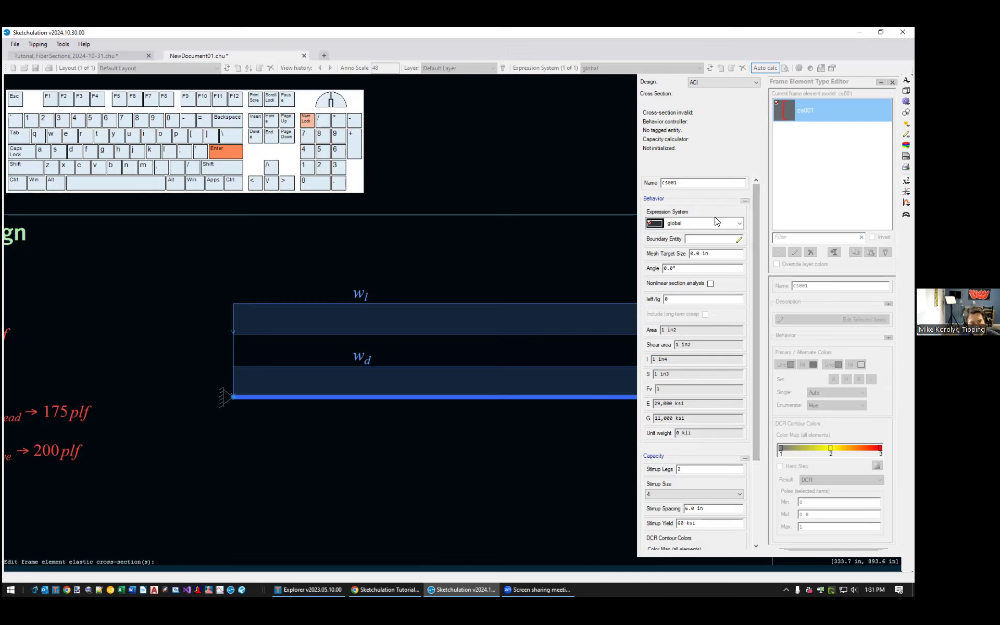
left_click(706, 240)
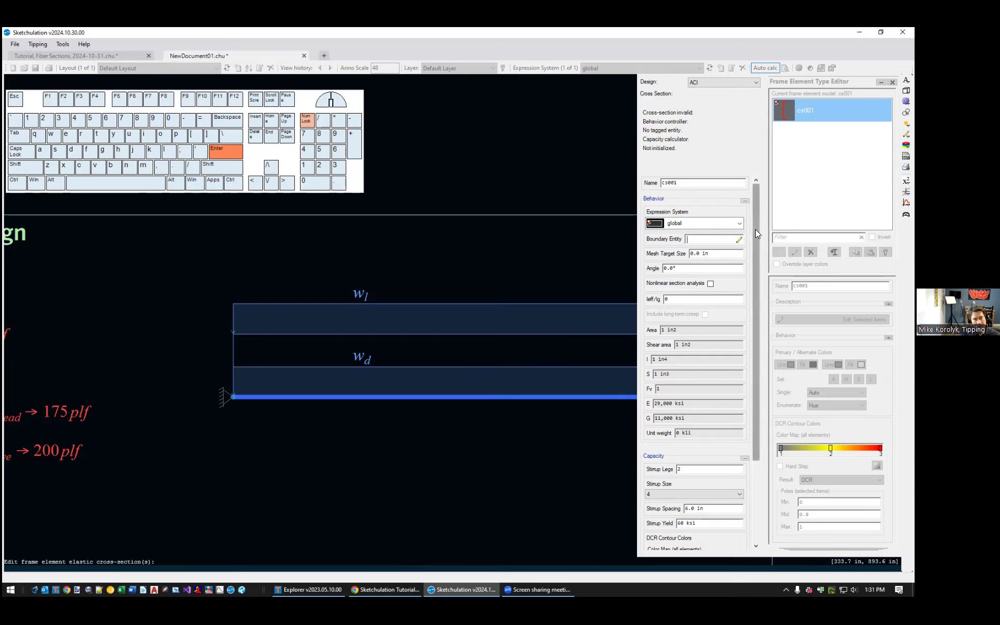
- Switch the cross-section to the NDS I-joist design type and browse the available RedI and TJI joist sizes
left_click(739, 82)
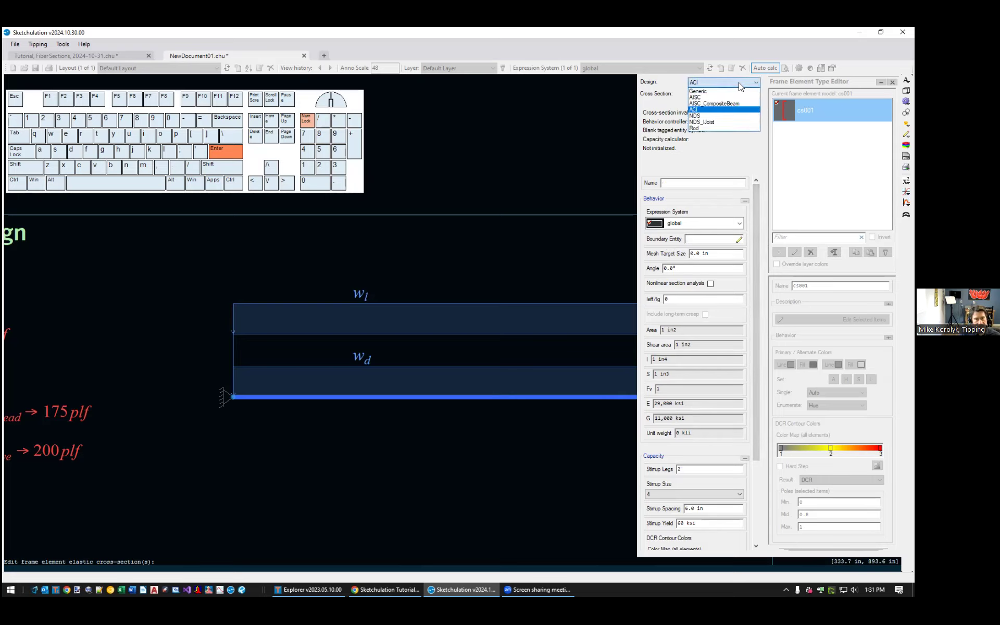
left_click(722, 122)
left_click(714, 94)
scroll(751, 197, "down", 5)
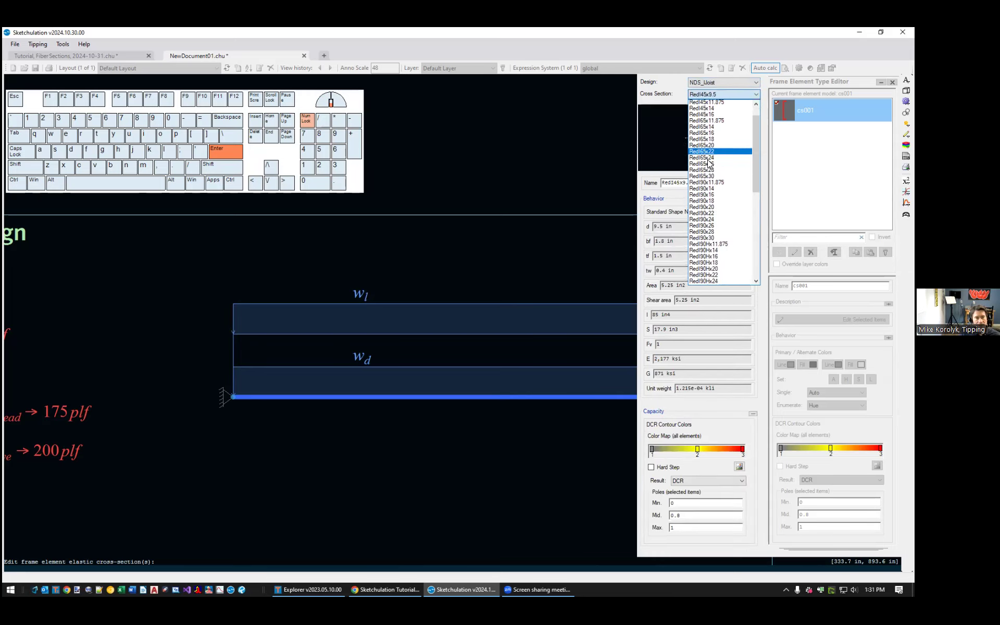
scroll(751, 197, "down", 4)
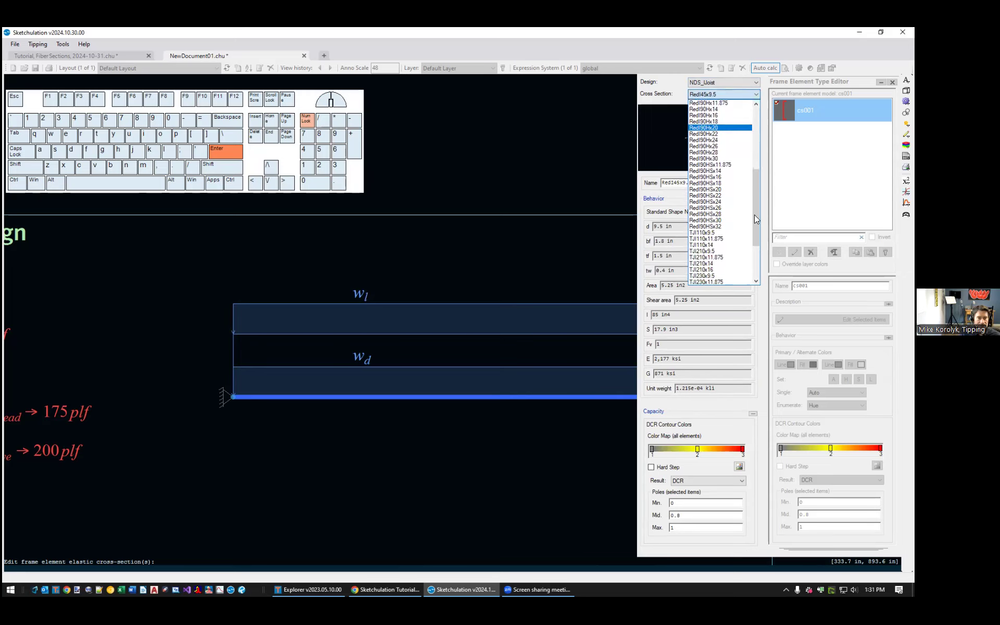
scroll(745, 123, "up", 4)
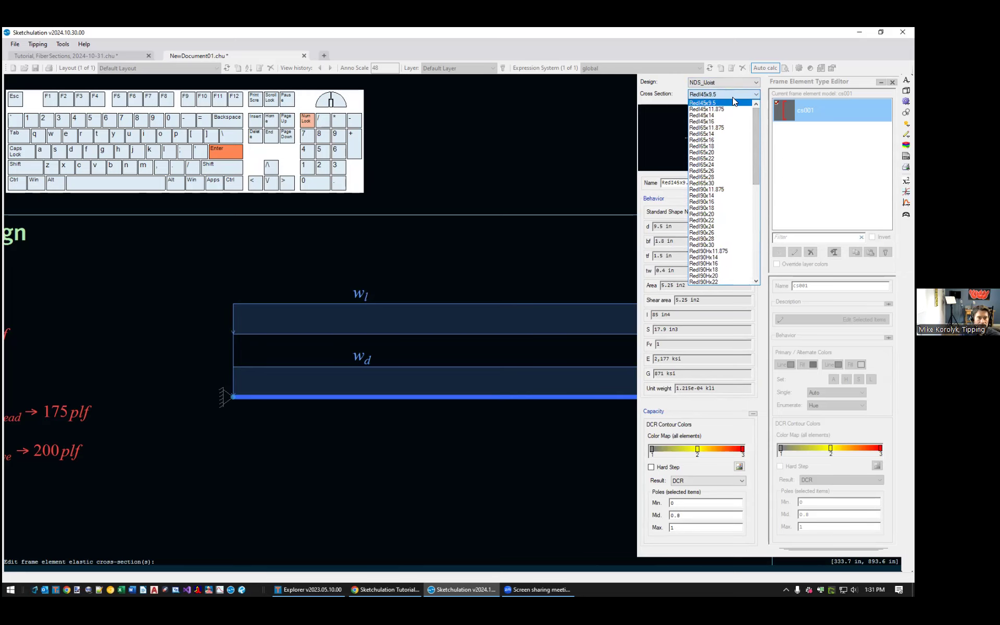
left_click(732, 95)
- Switch the cross-section's design type to Rod and look through the available rod types
left_click(725, 83)
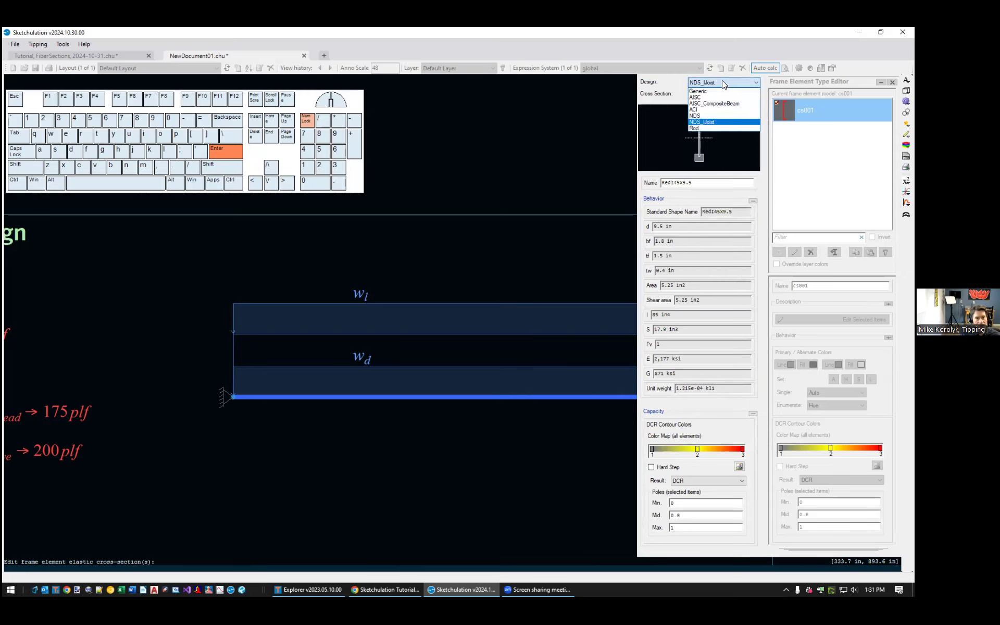
left_click(707, 129)
left_click(722, 96)
left_click(722, 96)
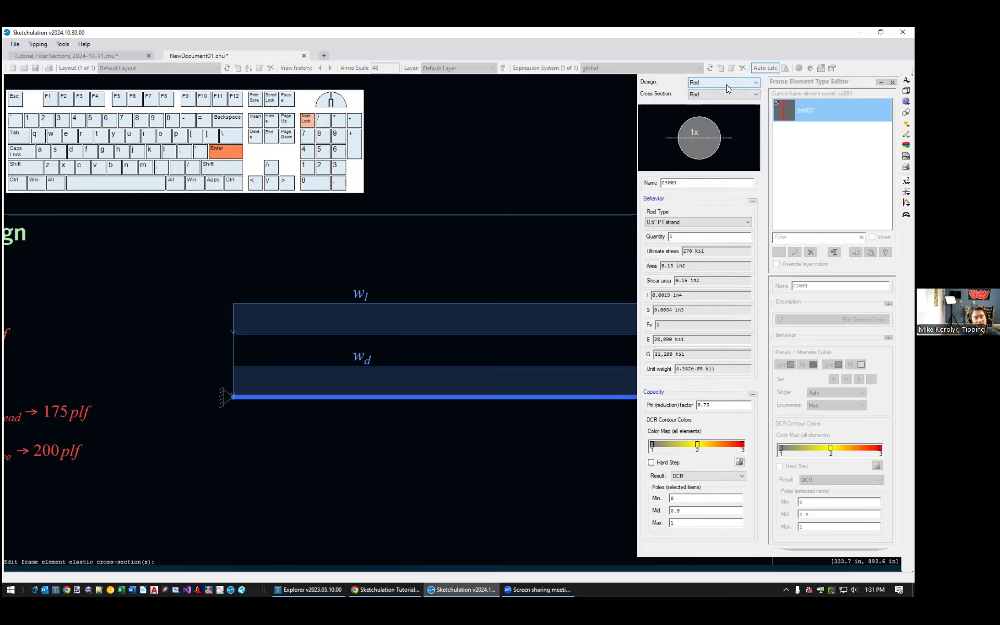
left_click(702, 225)
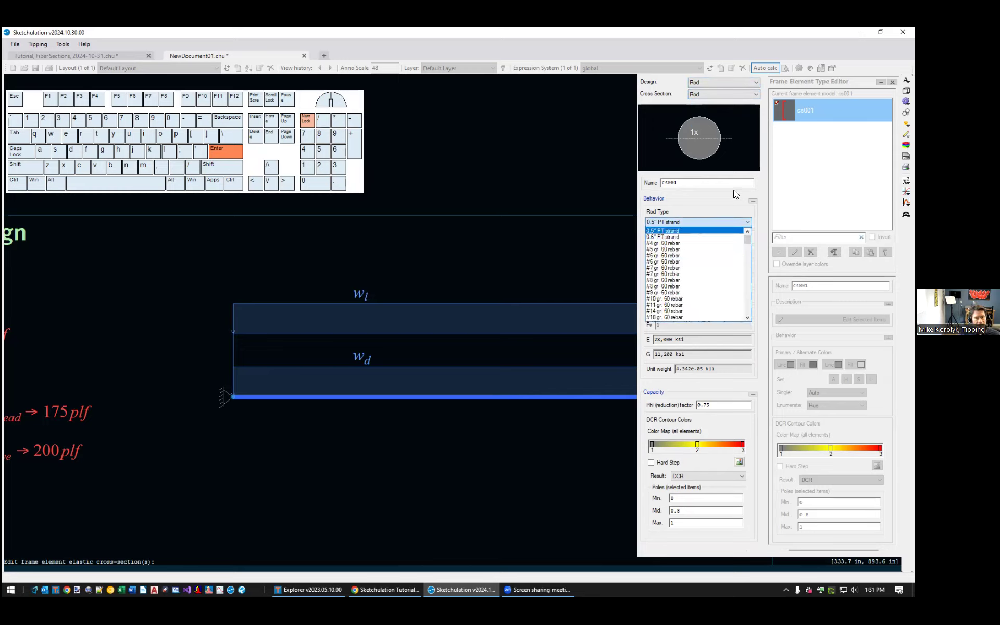
left_click(763, 166)
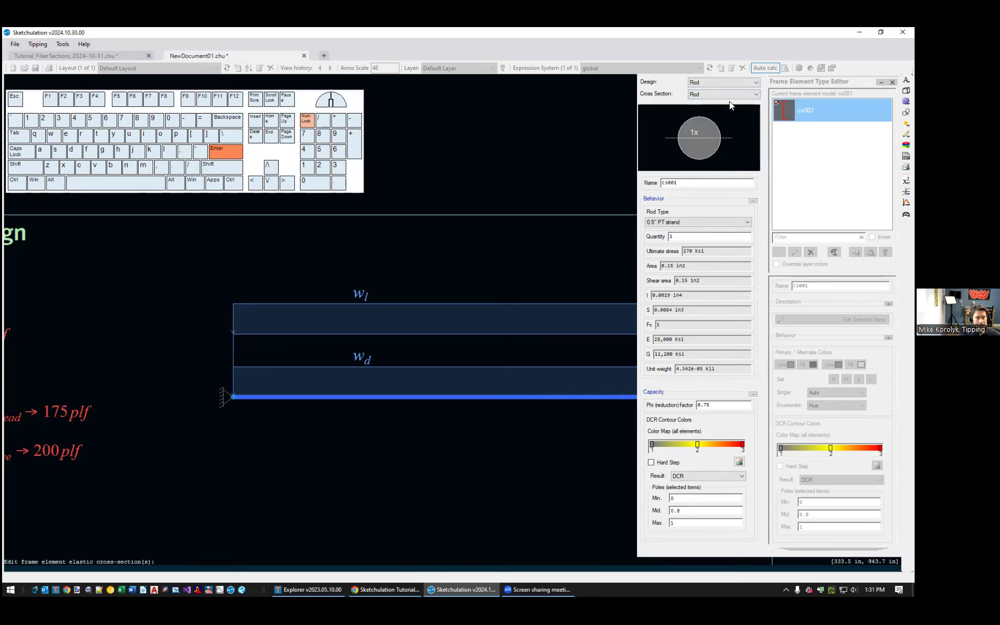
- Set the cross-section's design type to NDS and choose the standard 4x10 lumber size
left_click(720, 80)
left_click(705, 115)
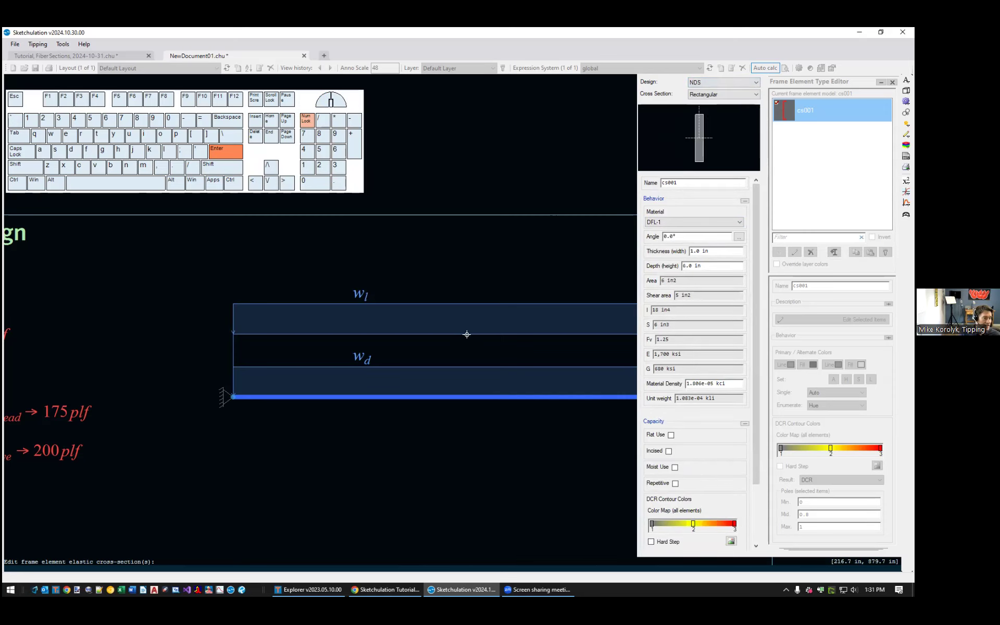
scroll(514, 248, "down", 4)
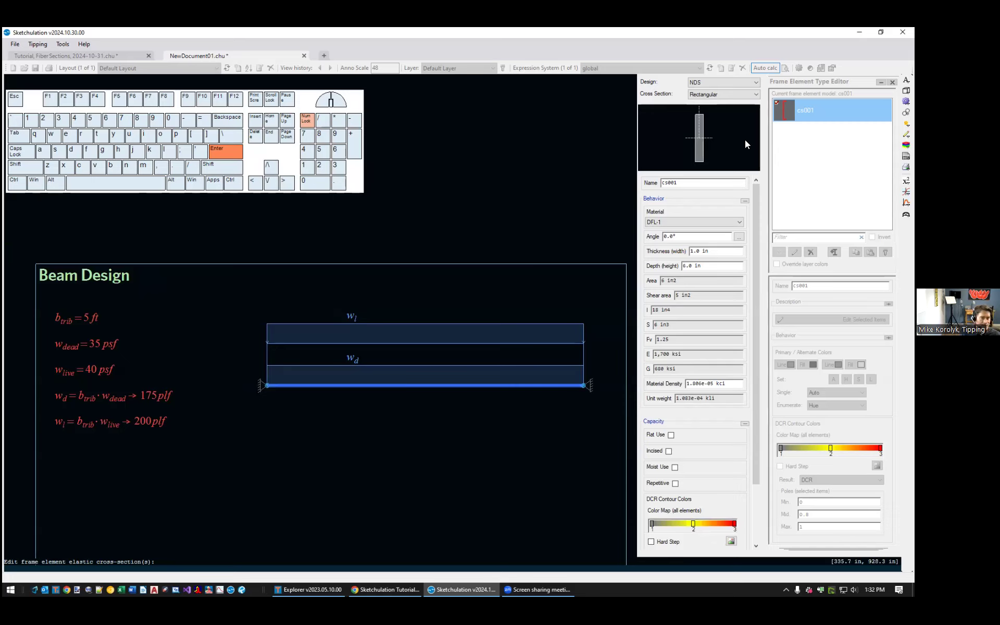
left_click(722, 96)
scroll(711, 188, "down", 10)
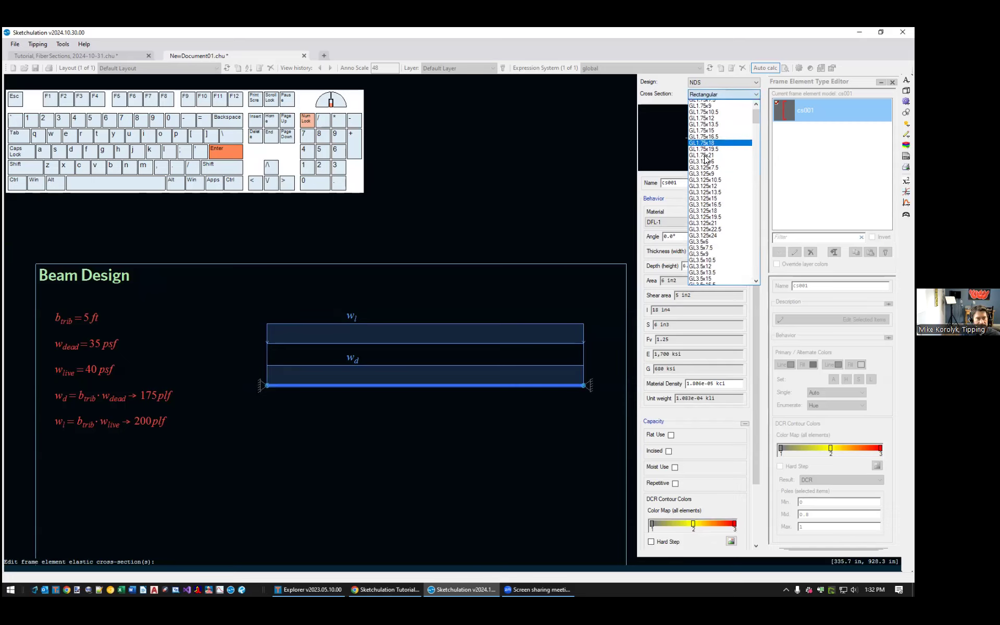
scroll(711, 188, "down", 5)
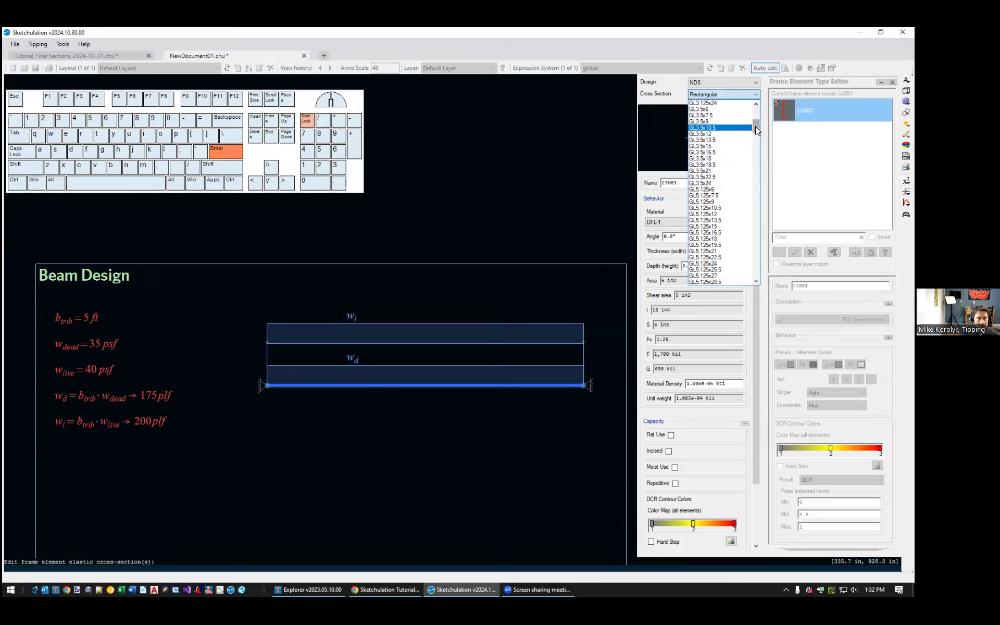
left_click_drag(755, 127, 754, 247)
scroll(755, 248, "up", 1)
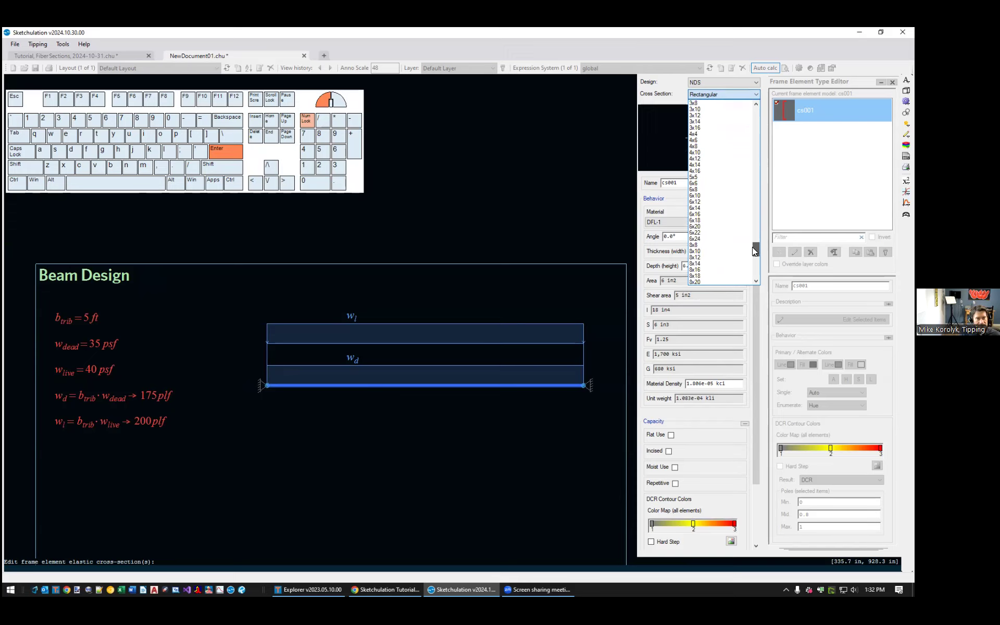
left_click(713, 152)
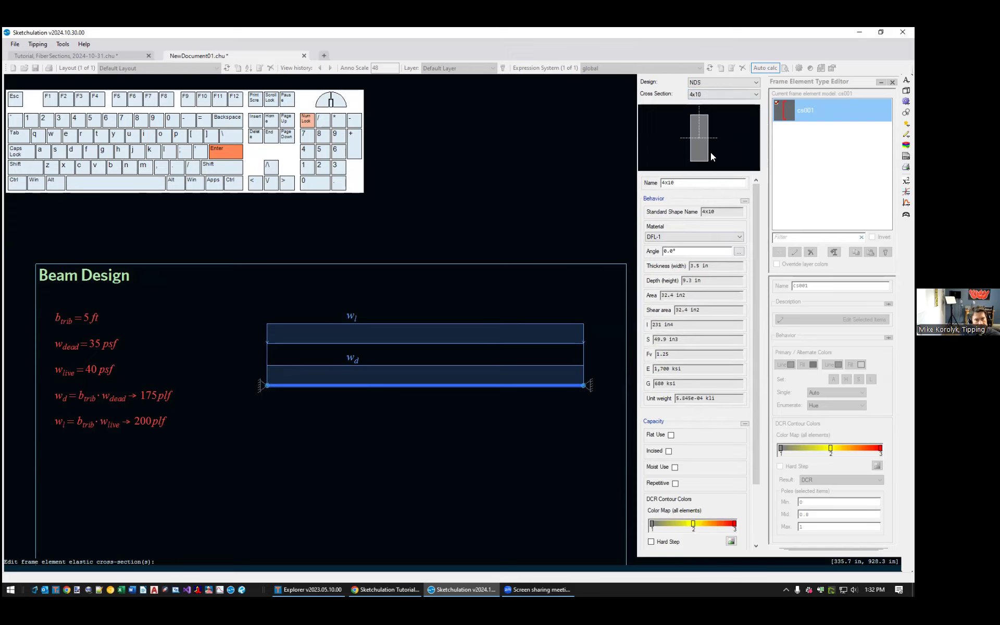
- Review the 4x10 section's material, angle, capacity and DCR contour colour settings
left_click(669, 237)
left_click(669, 237)
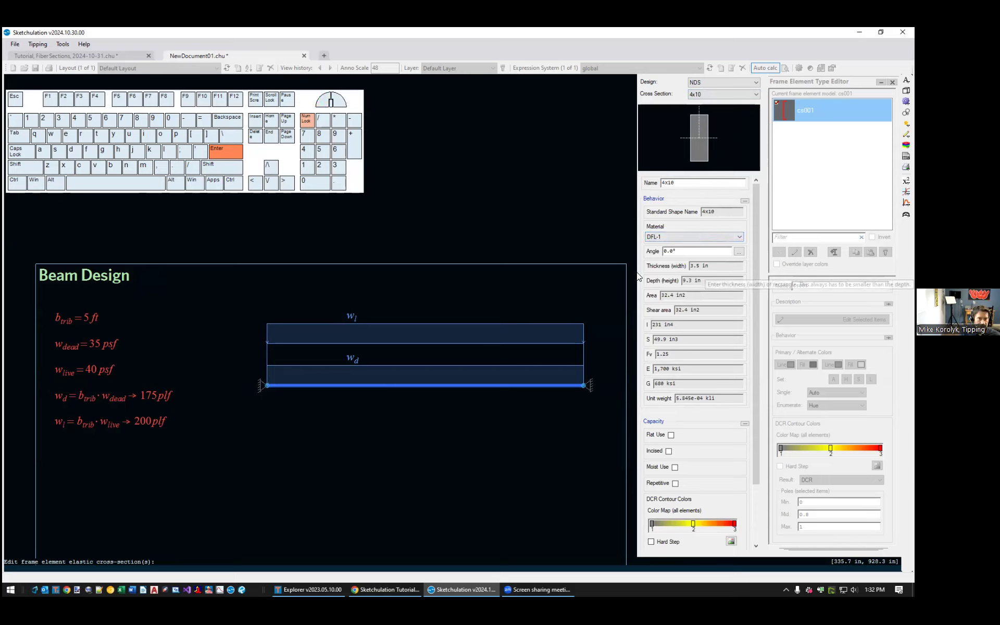
left_click_drag(697, 253, 659, 255)
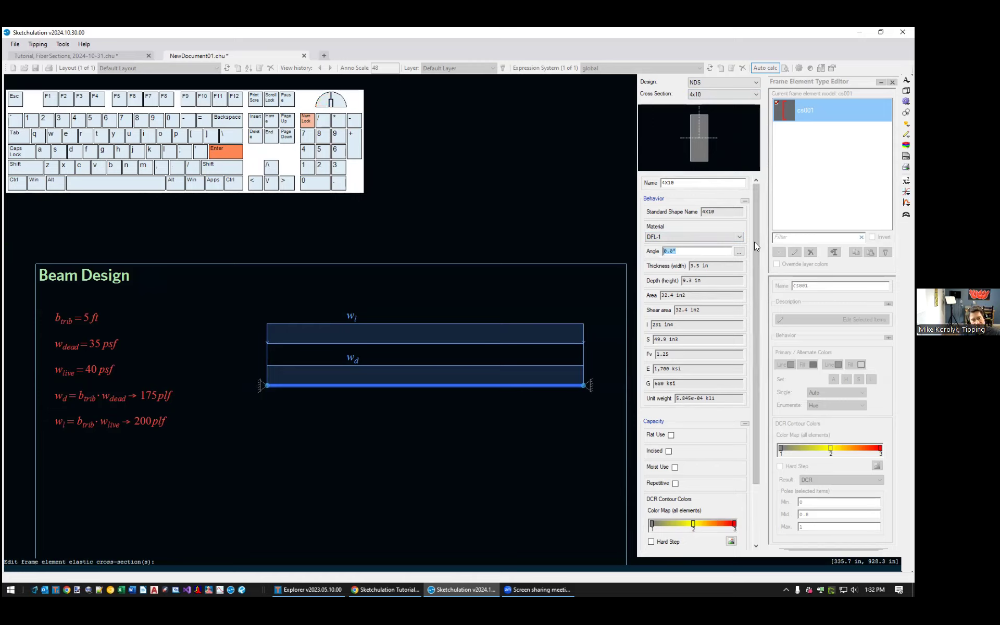
left_click_drag(754, 242, 755, 311)
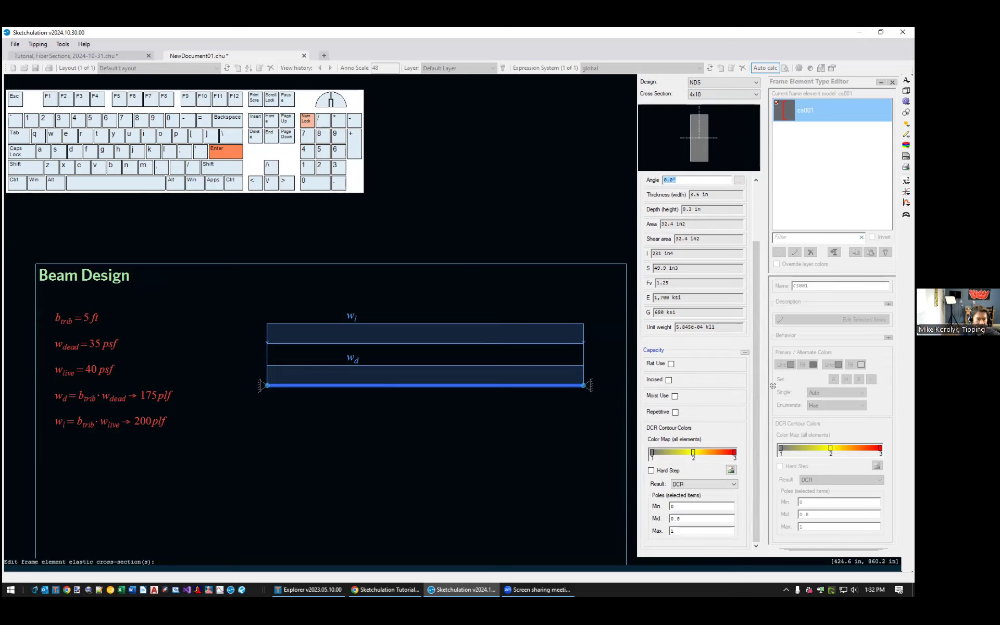
left_click_drag(755, 396, 762, 423)
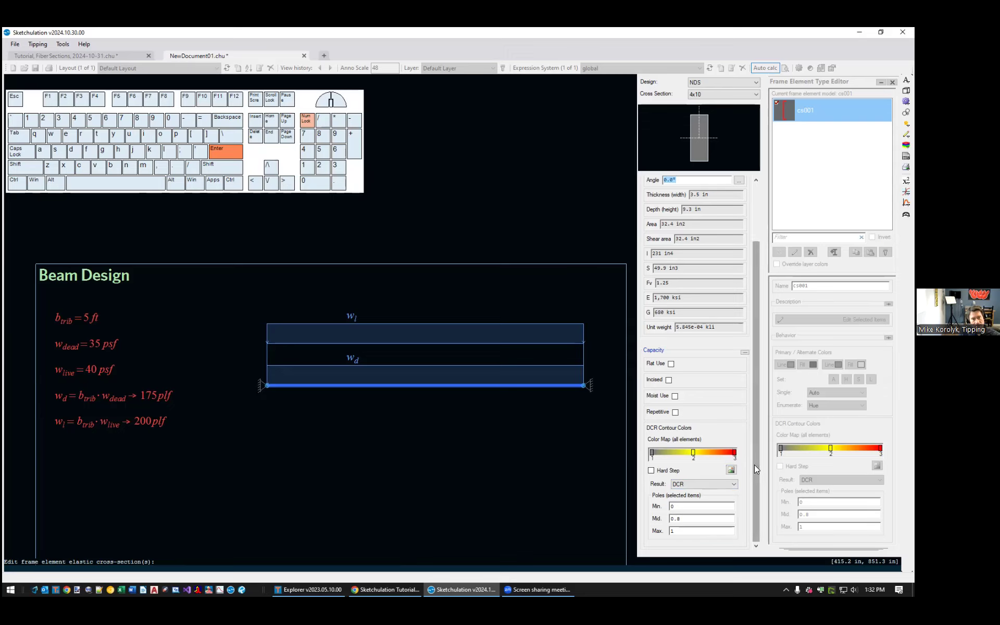
left_click_drag(754, 465, 769, 359)
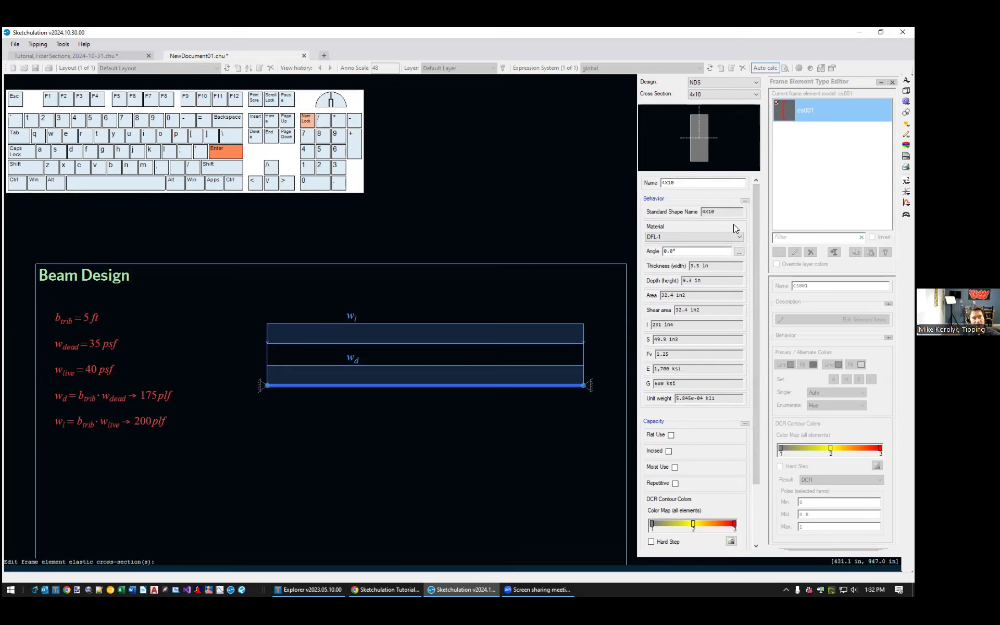
- Accept the 4x10 cross-section and assign it to the selected beam
left_click(589, 202)
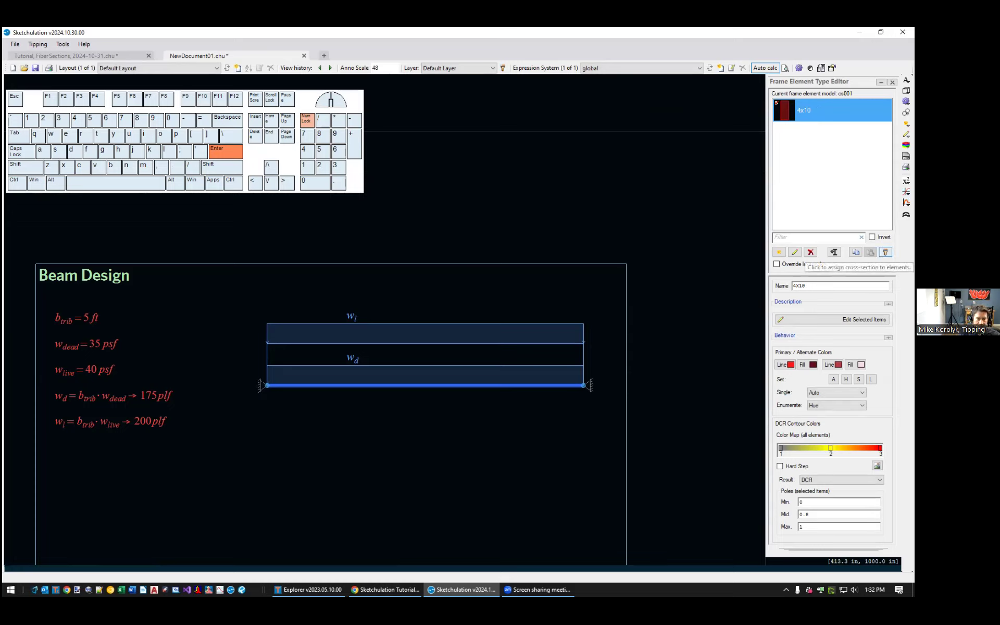
left_click(886, 253)
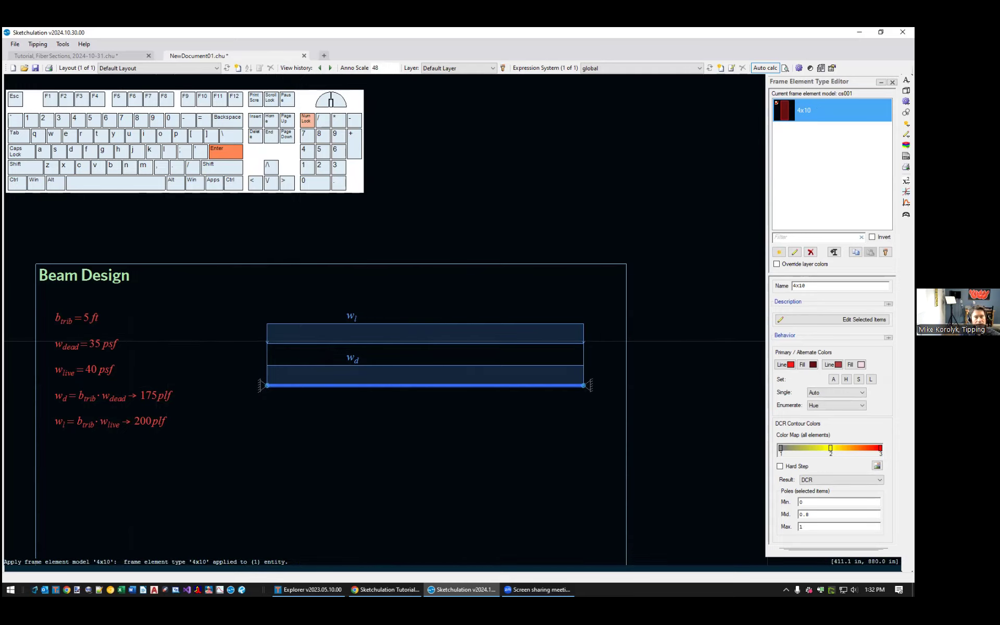
- Override the layer colours to view the deselected beam in its frame type colour, and turn the override back off
left_click(777, 264)
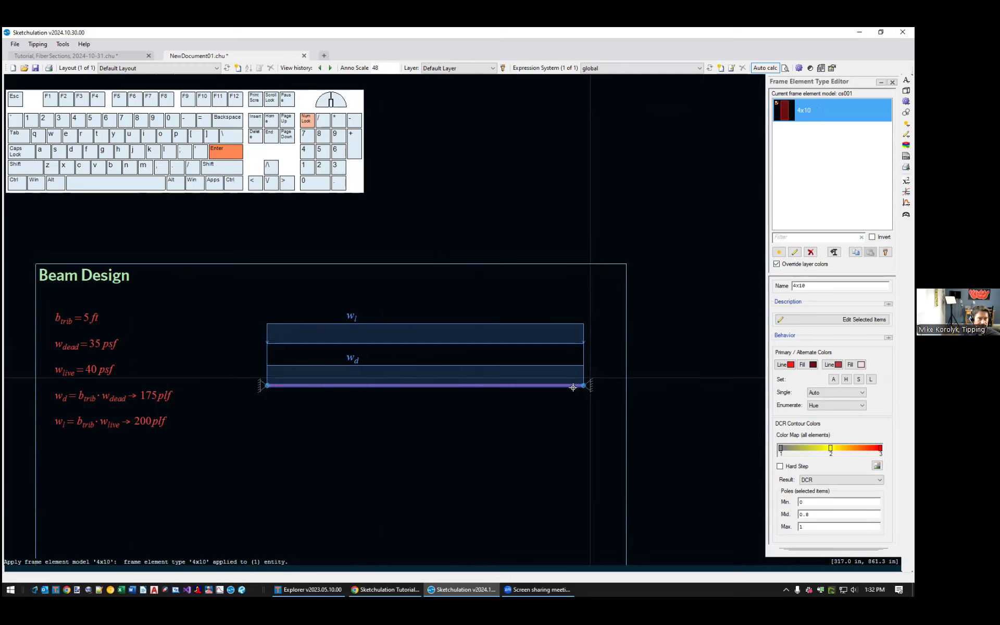
scroll(531, 407, "up", 3)
key("Escape")
middle_click_drag(531, 406, 548, 444)
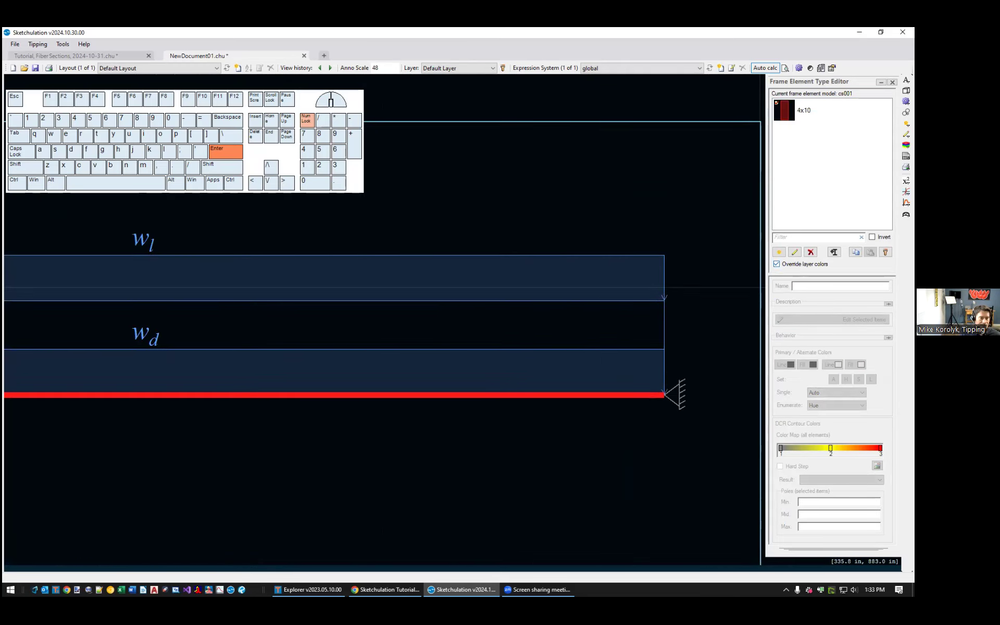
left_click(776, 264)
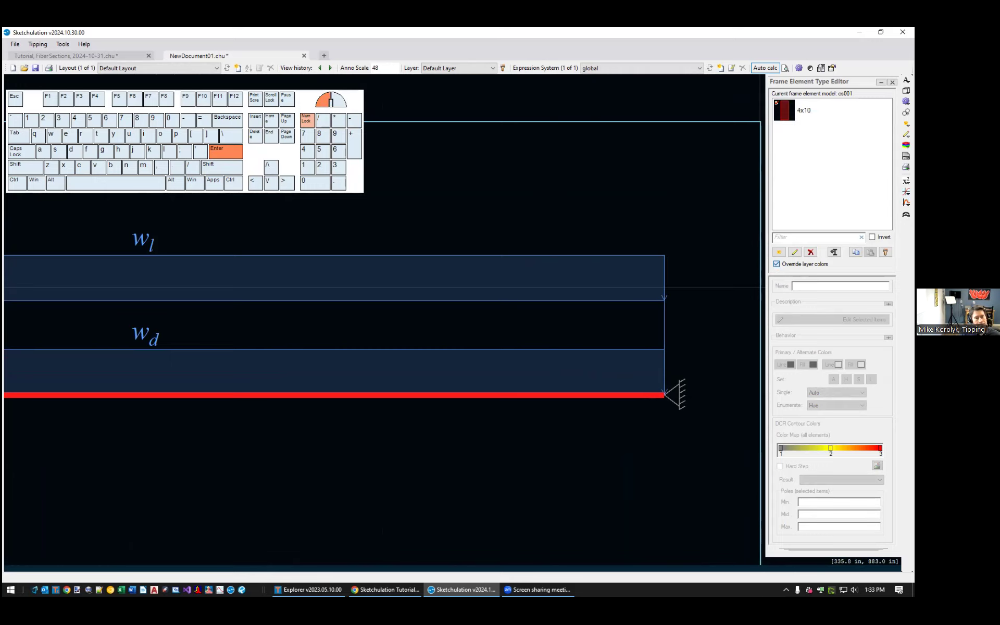
scroll(569, 388, "down", 2)
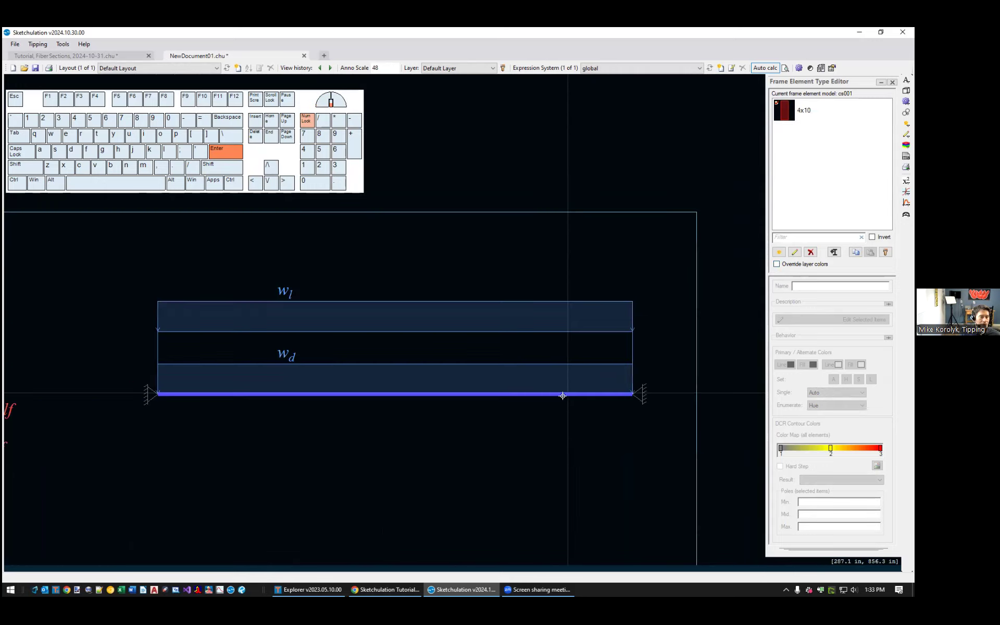
scroll(472, 418, "down", 2)
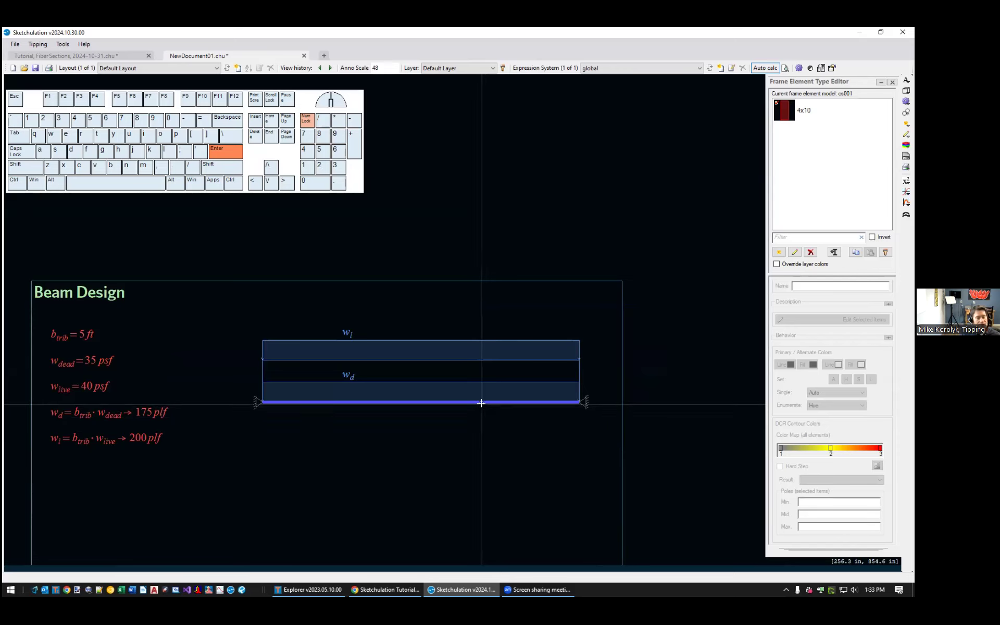
- Select the beam and open its entity properties for modification
left_click(483, 403)
type("mo")
key("Return")
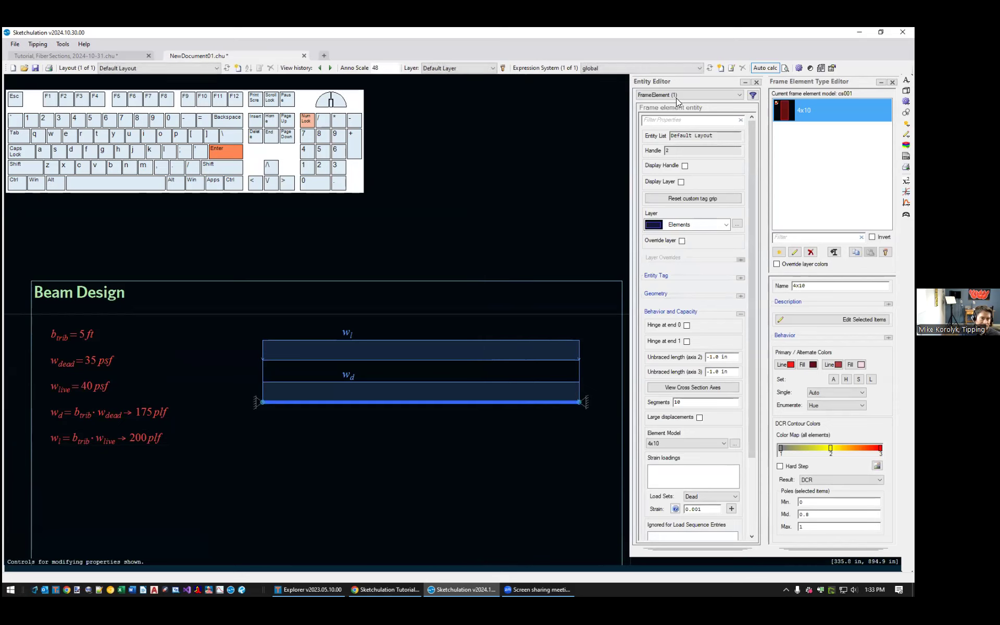
- Review the beam's behavior and capacity properties and read the help text for the unbraced length about axis 2
left_click(753, 176)
left_click_drag(753, 175, 755, 260)
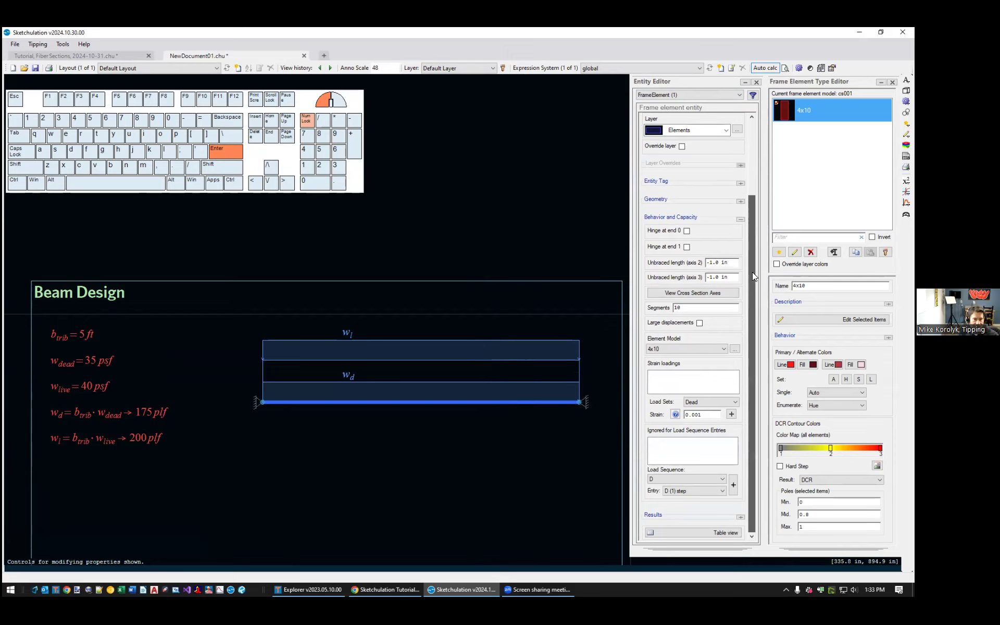
scroll(750, 254, "up", 1)
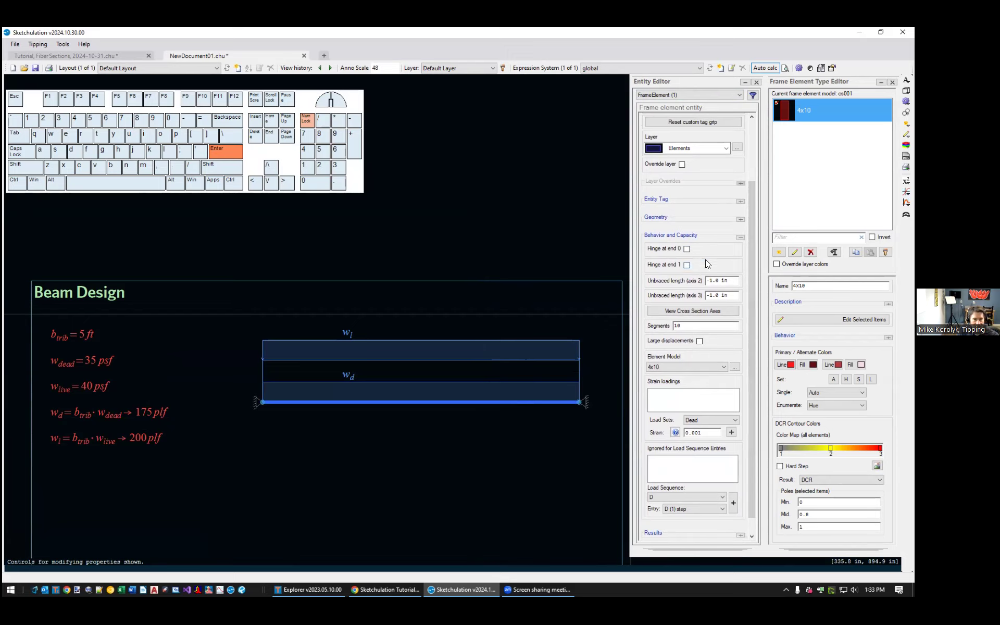
left_click(753, 277)
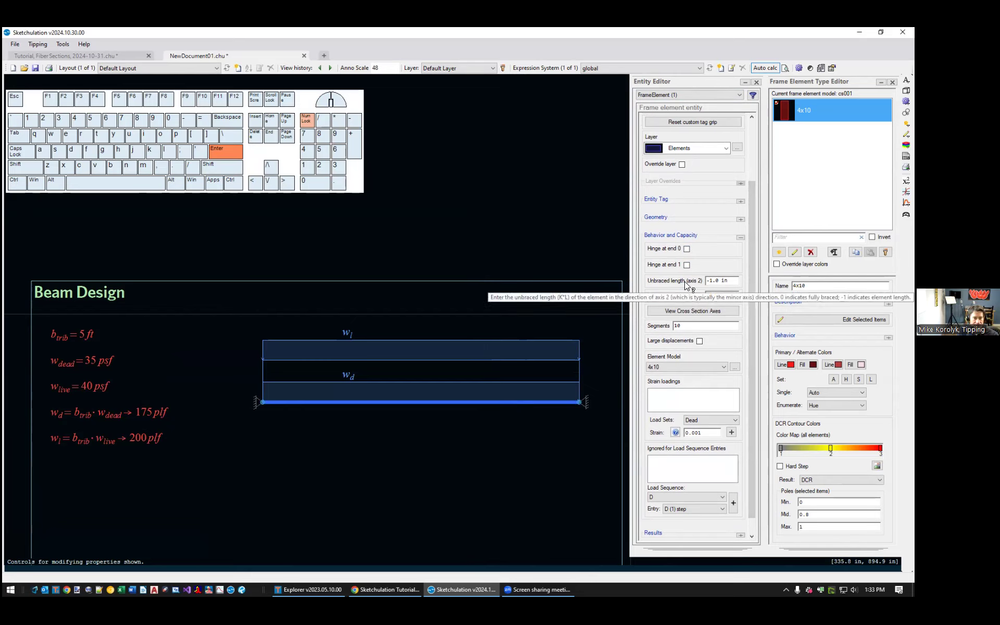
left_click(671, 281)
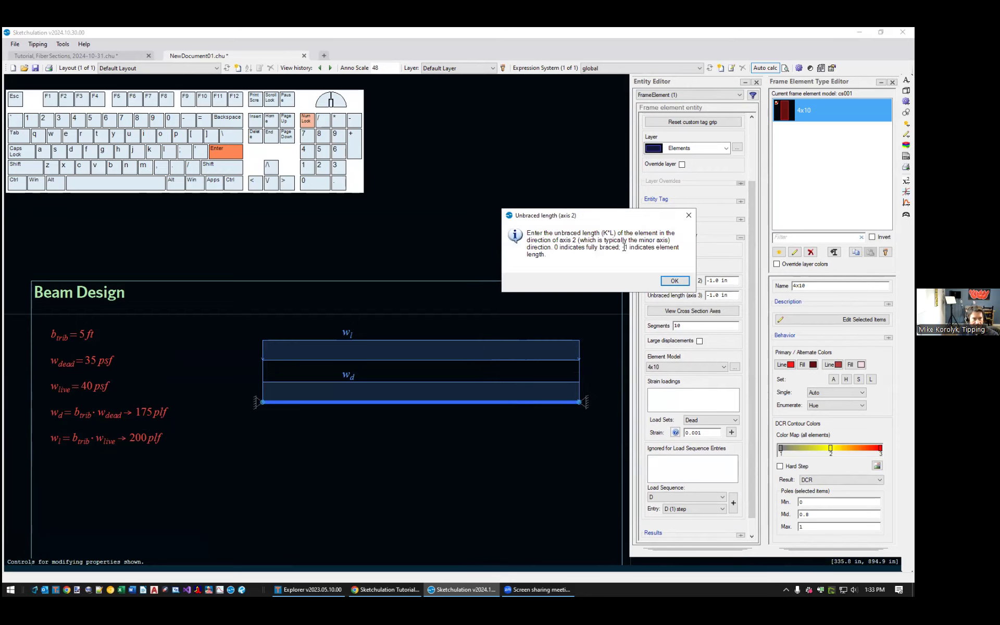
left_click_drag(583, 218, 567, 266)
left_click(588, 266)
left_click(568, 267)
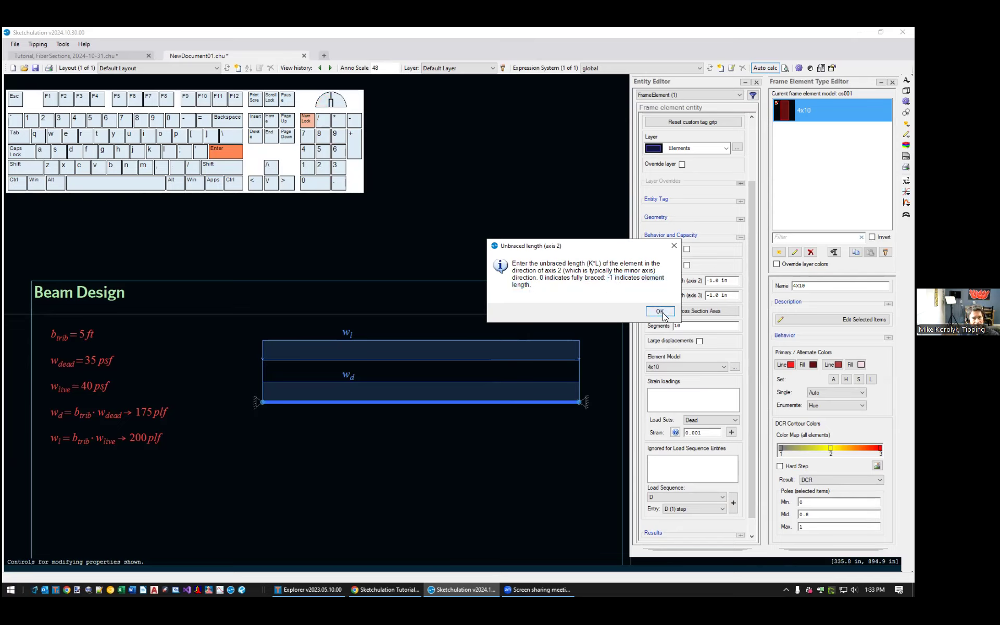
left_click(663, 307)
- Set the beam's unbraced lengths for axis 2 and axis 3 to 0, making it fully braced
left_click_drag(733, 282, 709, 290)
type("0")
key("Return")
type("0")
key("Return")
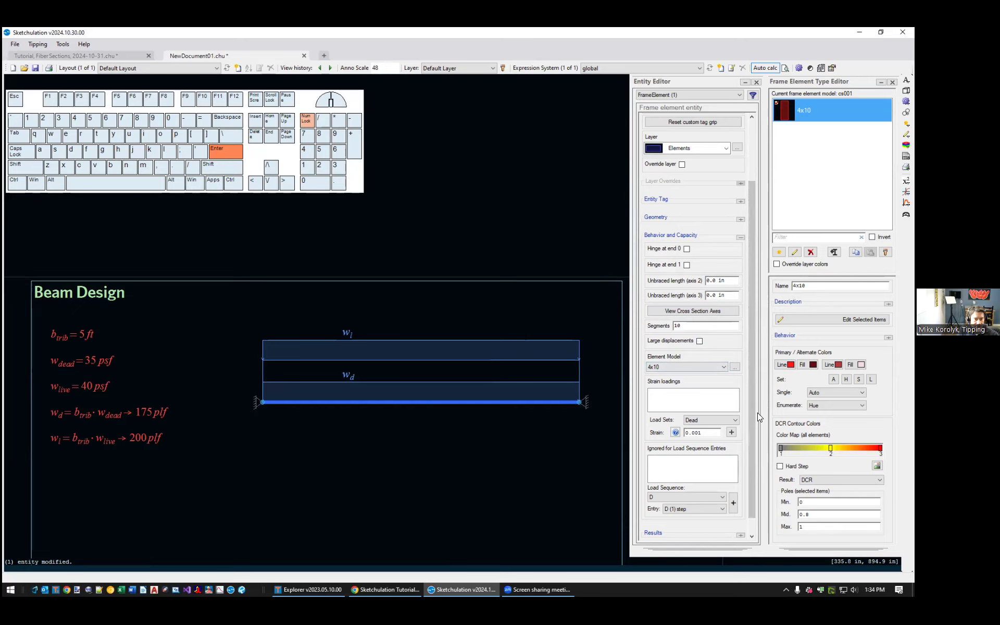
- Review the beam's strain loadings, ignored load sequence entries and results properties
left_click_drag(751, 415, 754, 436)
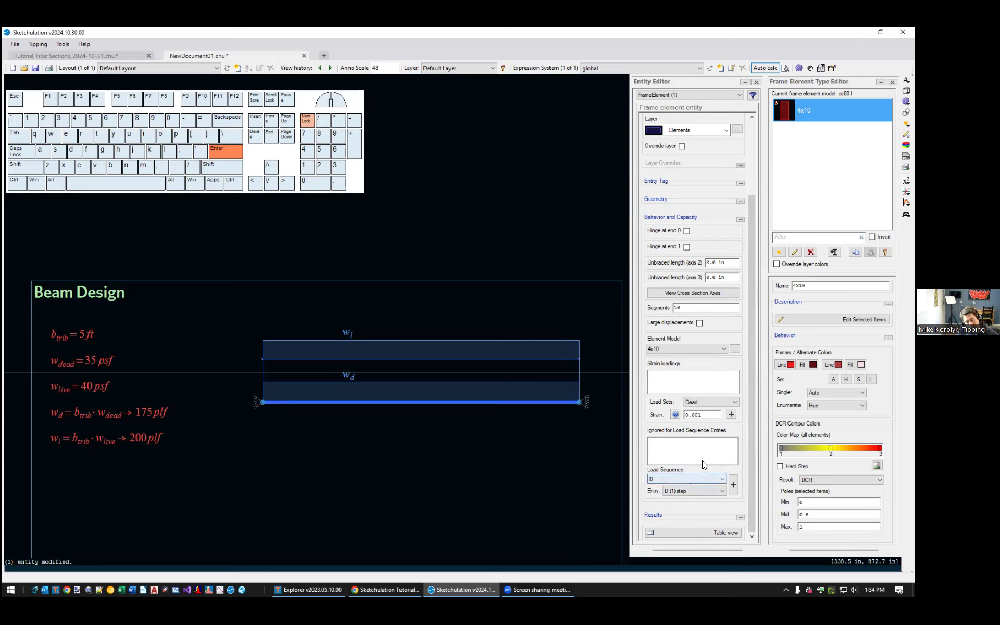
left_click(752, 460)
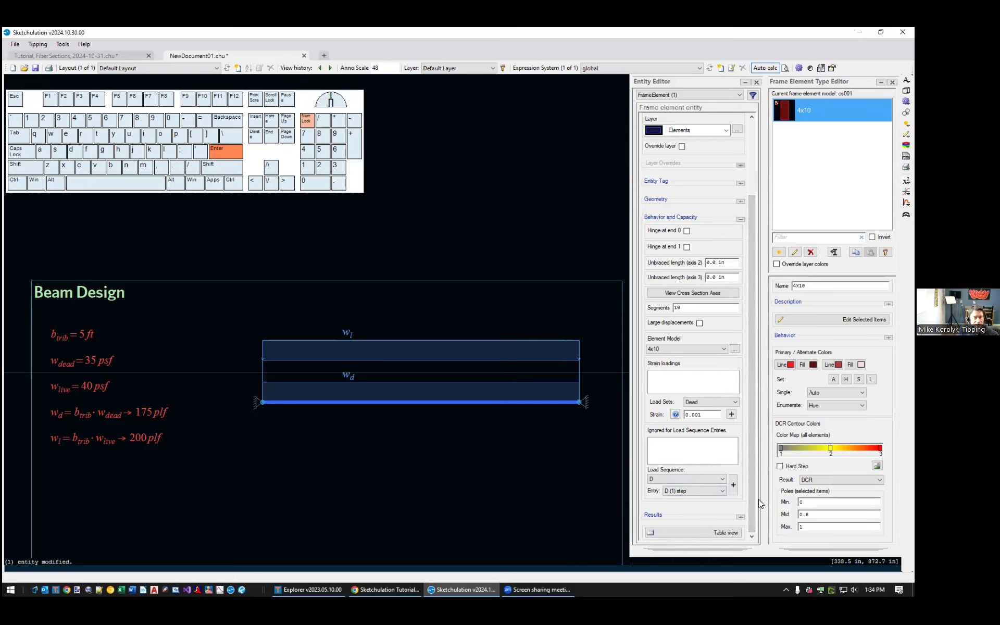
left_click(742, 516)
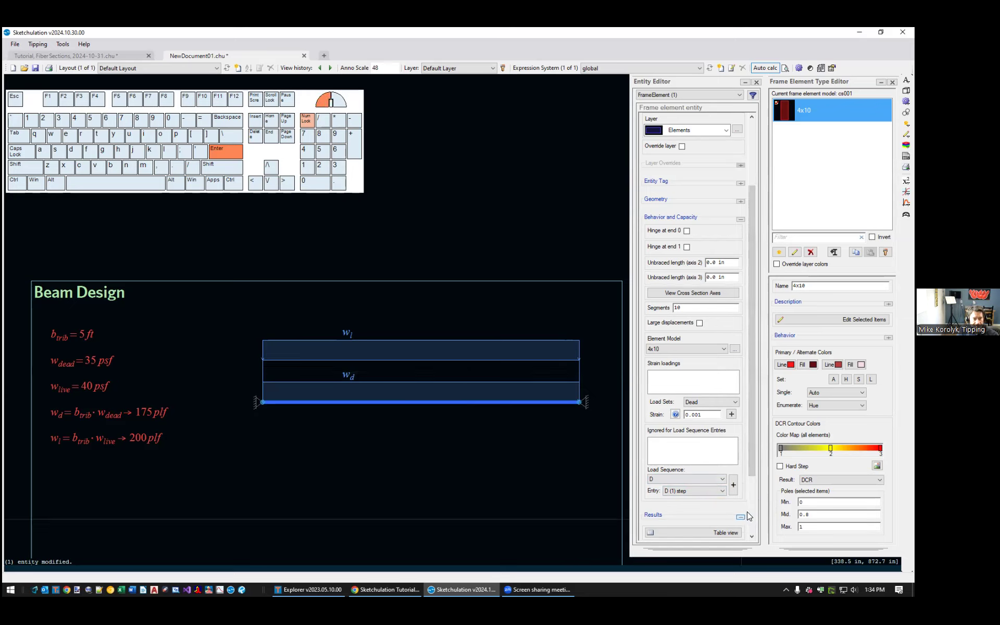
left_click_drag(755, 442, 751, 489)
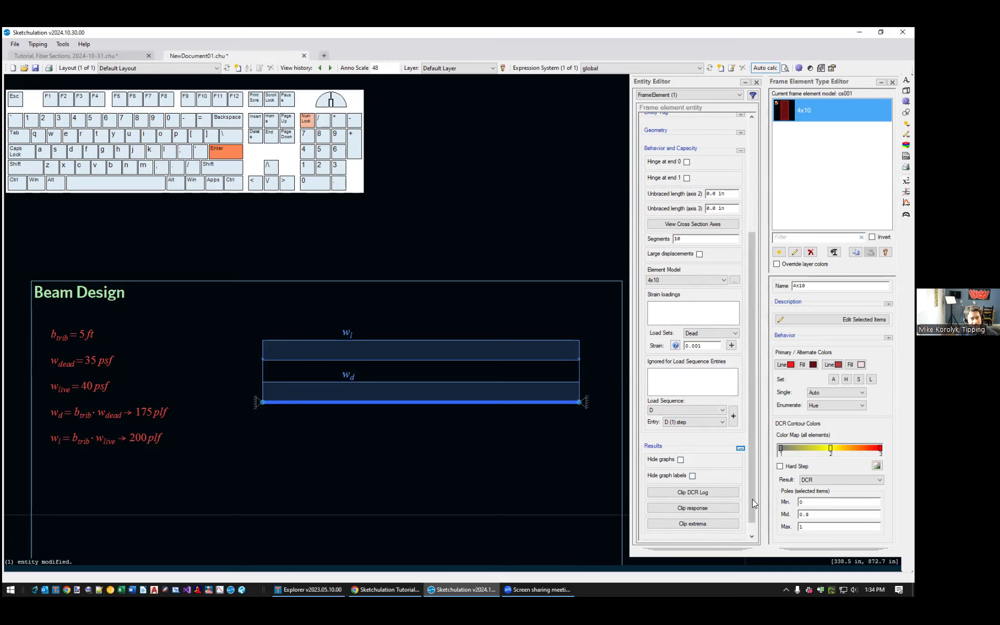
left_click_drag(752, 506, 741, 390)
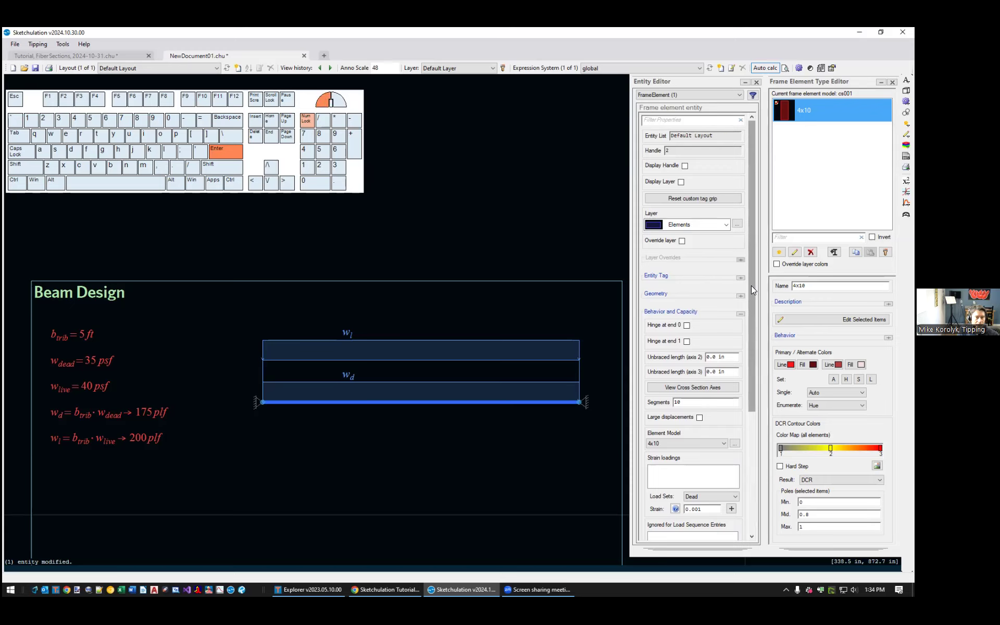
- Label the beam with its length, and switch the label to Element Model in the geometry properties
left_click(740, 295)
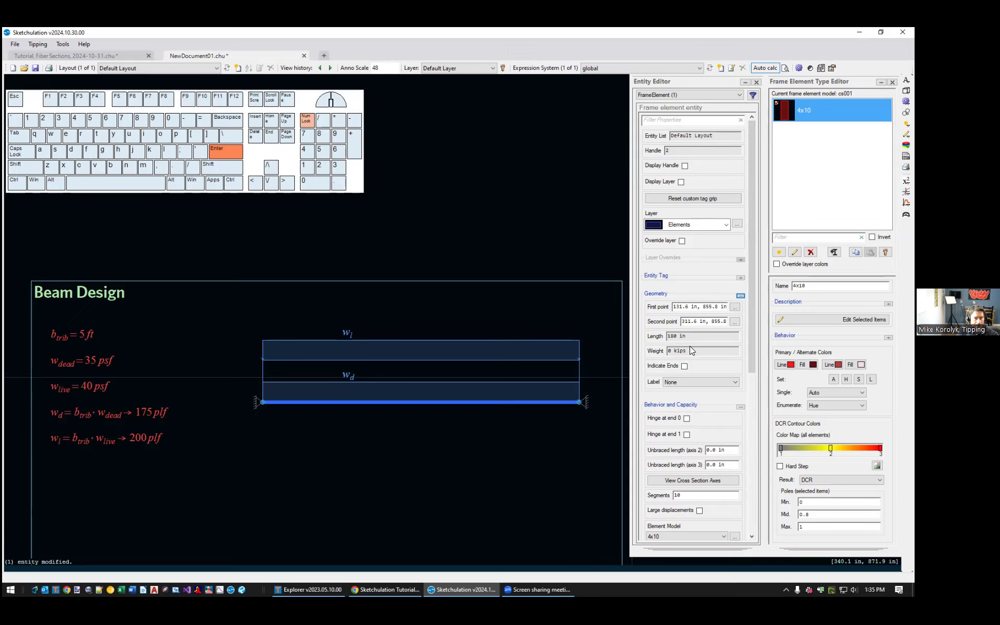
left_click(694, 383)
left_click(673, 397)
scroll(465, 416, "up", 1)
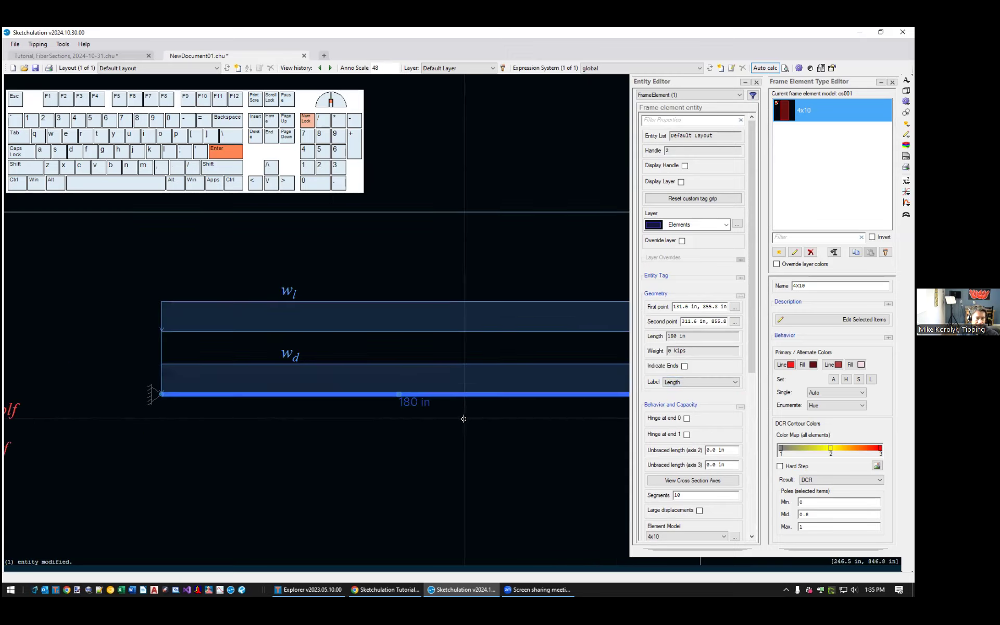
middle_click_drag(467, 409, 422, 410)
left_click(711, 384)
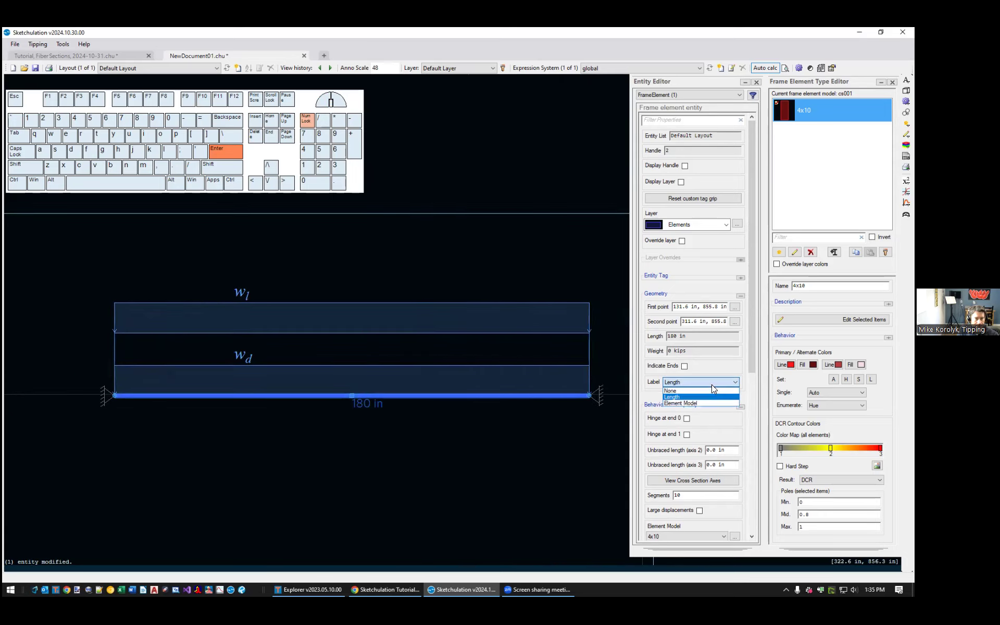
left_click(698, 404)
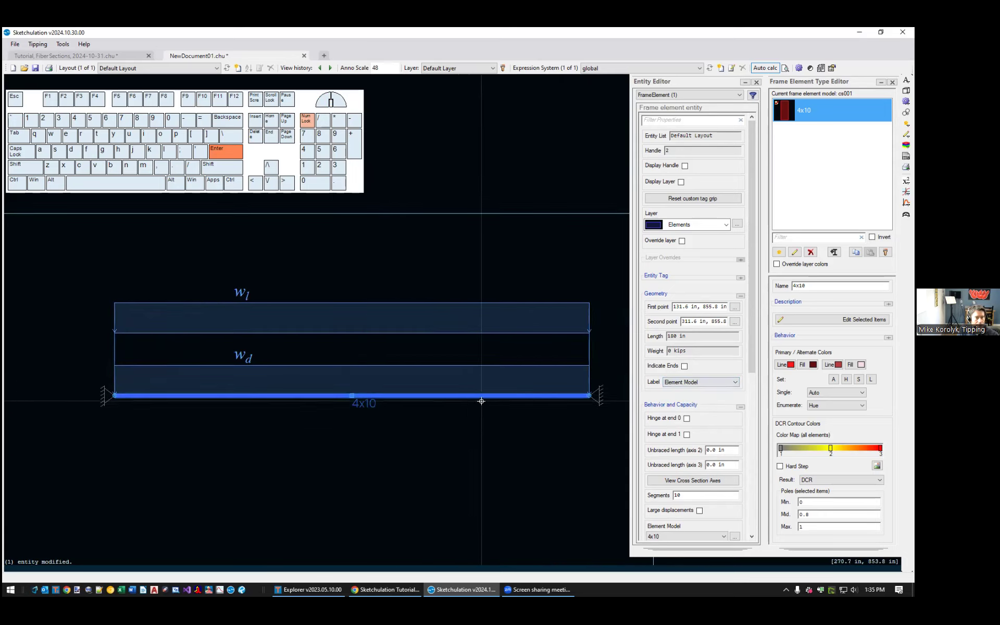
- Move the 4x10 label farther below the beam and put it back at the beam line
middle_click_drag(494, 397, 429, 413)
left_click_drag(286, 412, 287, 442)
left_click(287, 442)
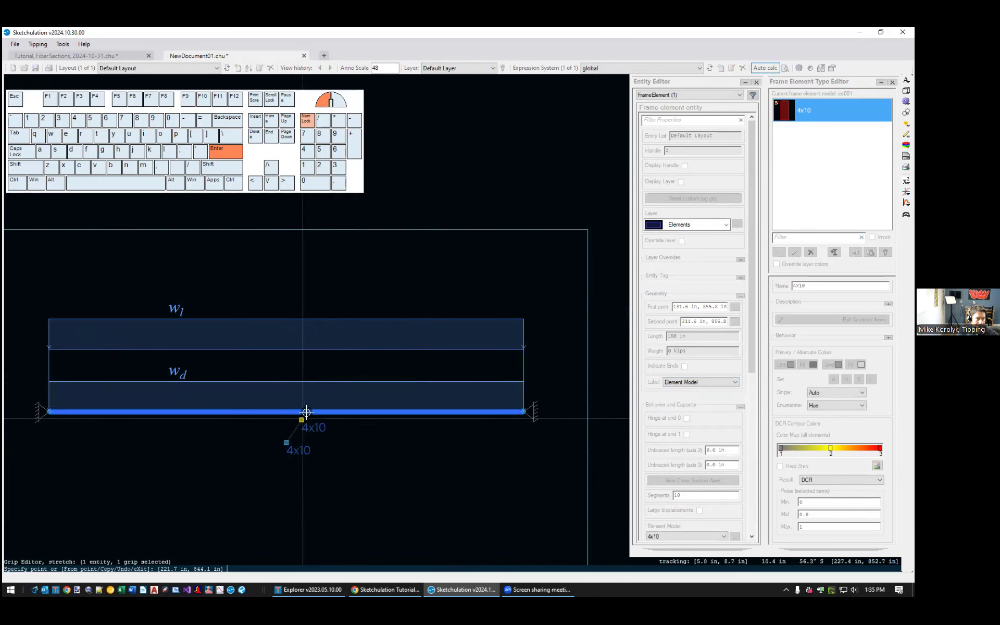
left_click(287, 411)
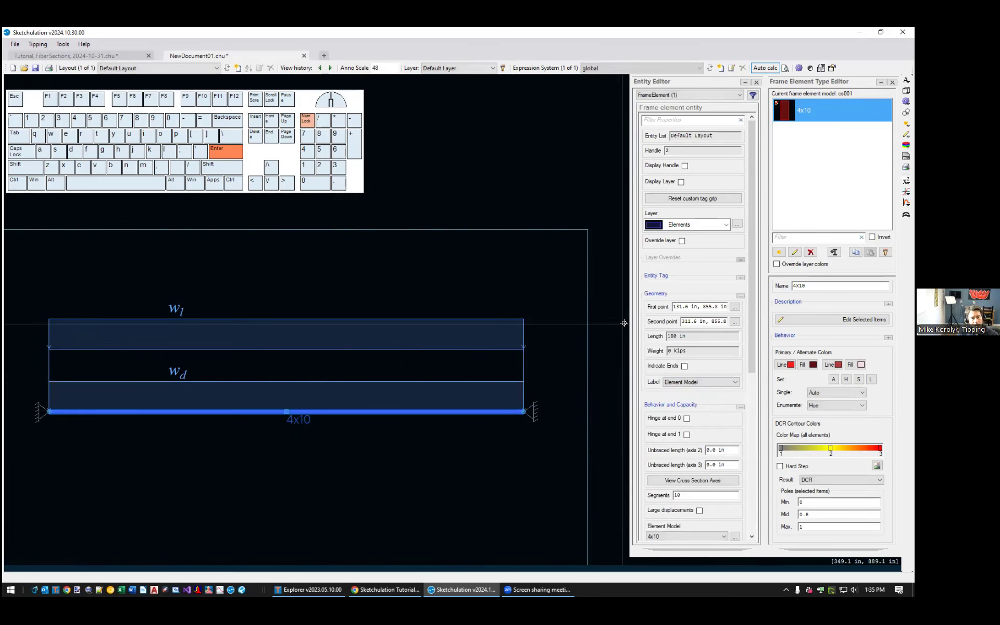
- View the beam's entity tag properties, leaving the tag empty, and deselect the beam
left_click(740, 277)
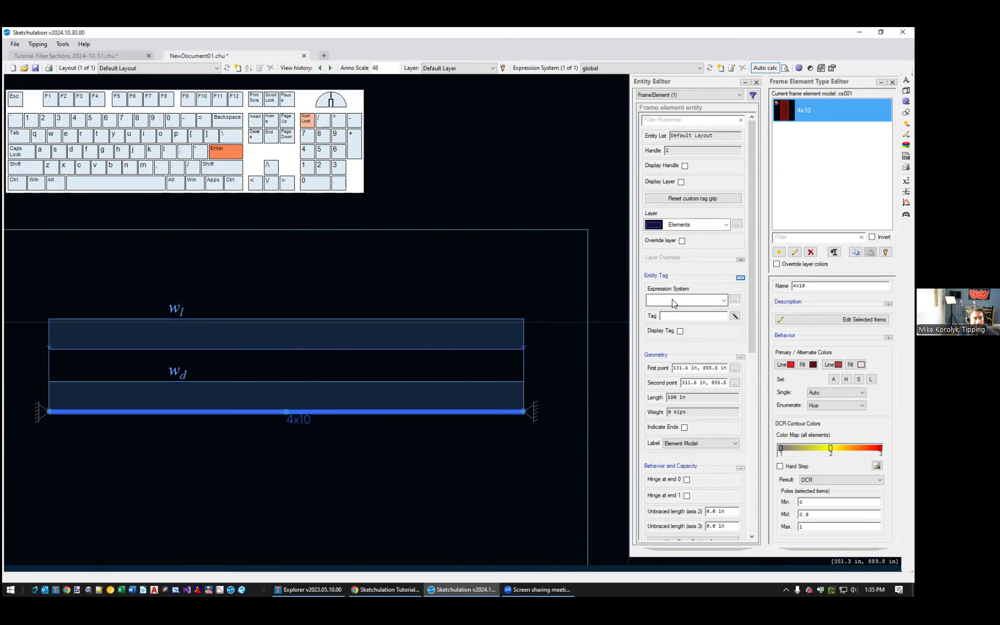
left_click(677, 315)
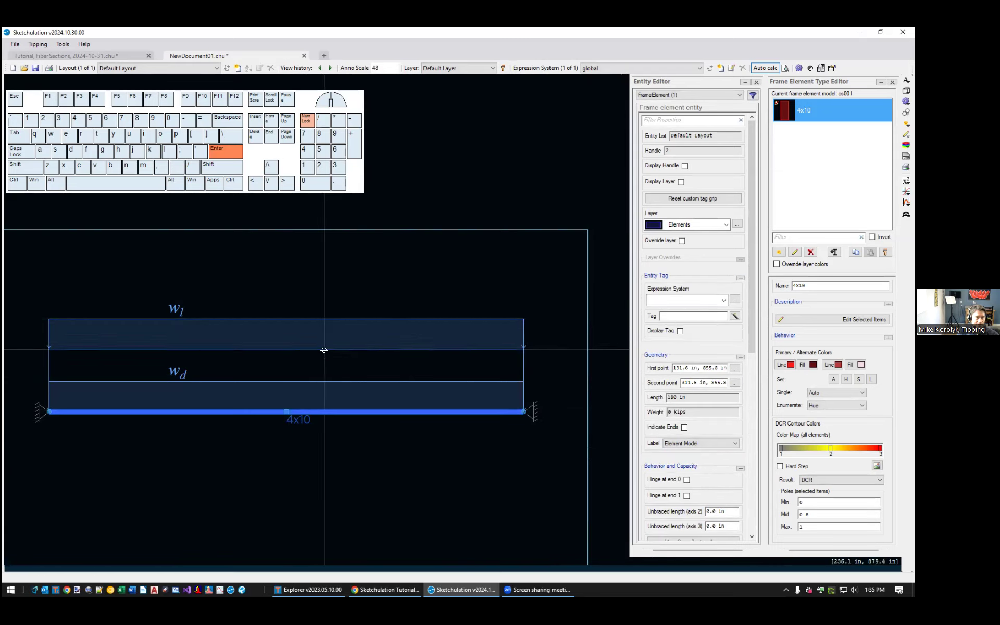
scroll(314, 319, "down", 3)
middle_click_drag(316, 317, 325, 344)
key("Escape")
- Analyze the model and inspect the beam's deflected shape and deflection label up close
middle_click_drag(361, 401, 375, 408)
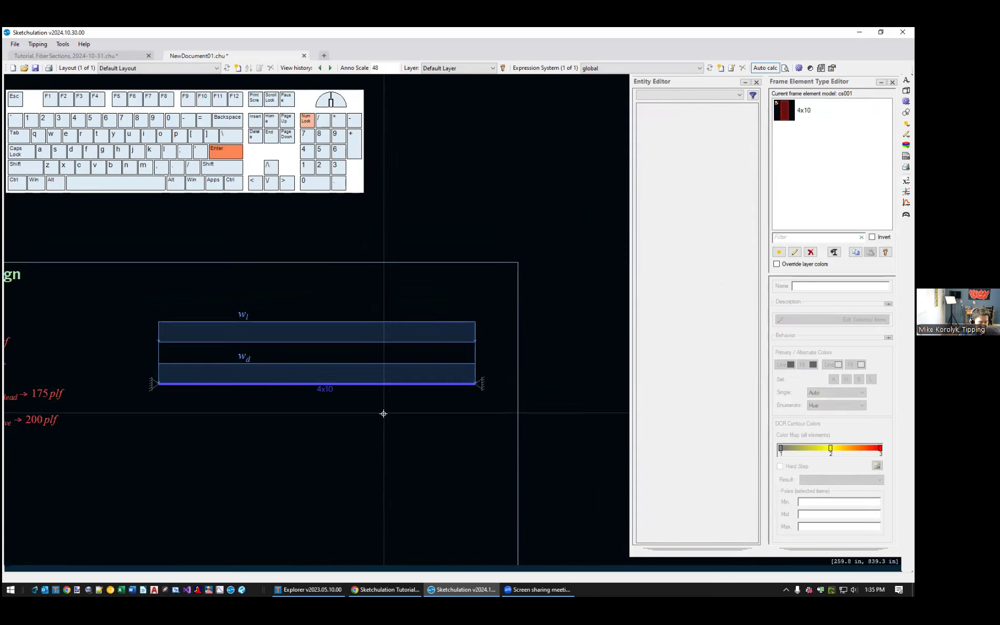
middle_click_drag(359, 430, 359, 409)
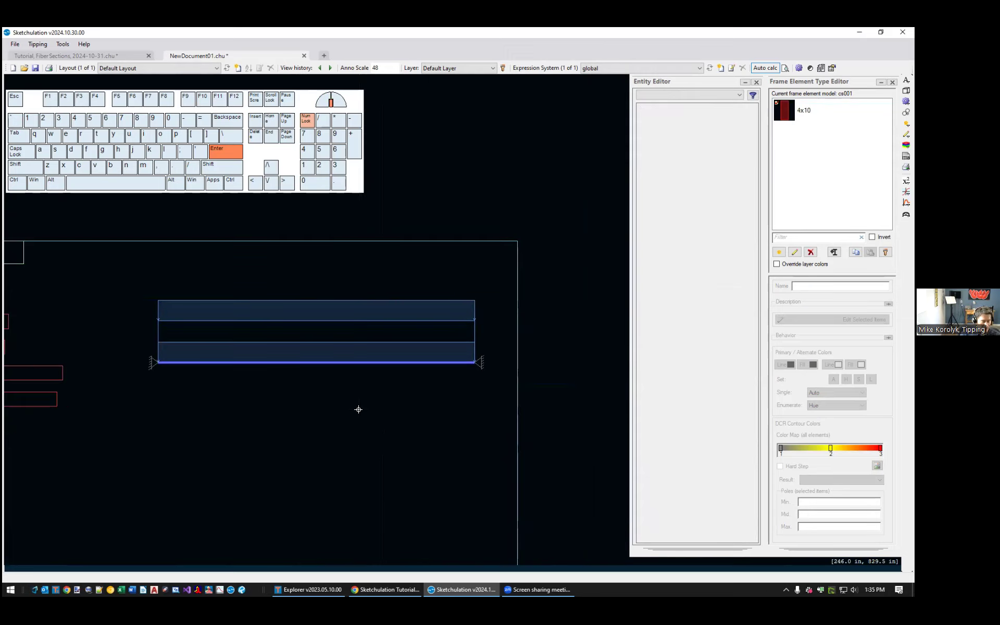
key("F5")
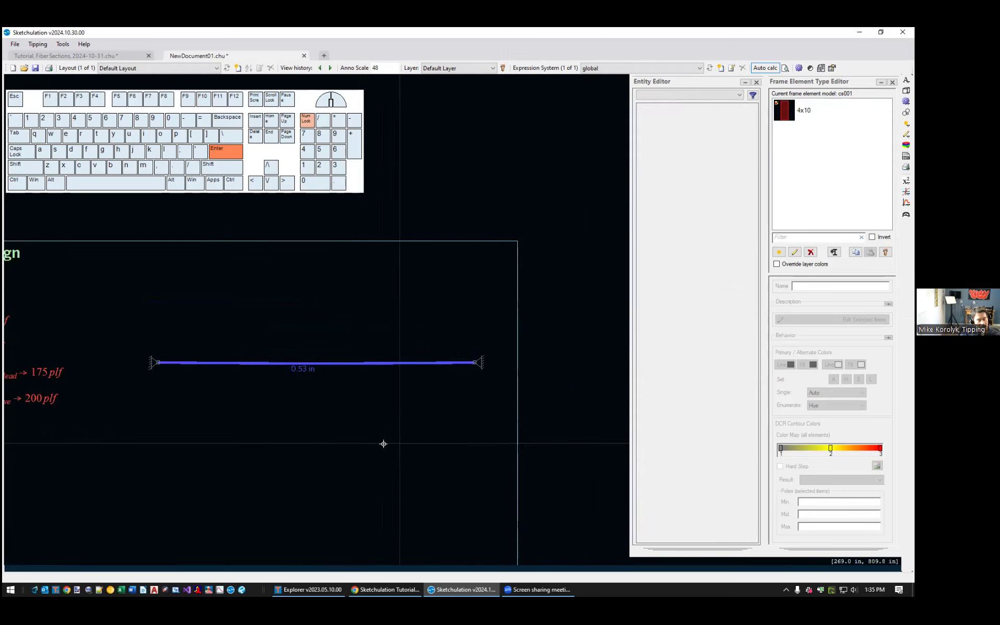
scroll(294, 369, "up", 3)
scroll(293, 366, "down", 3)
scroll(325, 363, "up", 5)
scroll(333, 417, "down", 5)
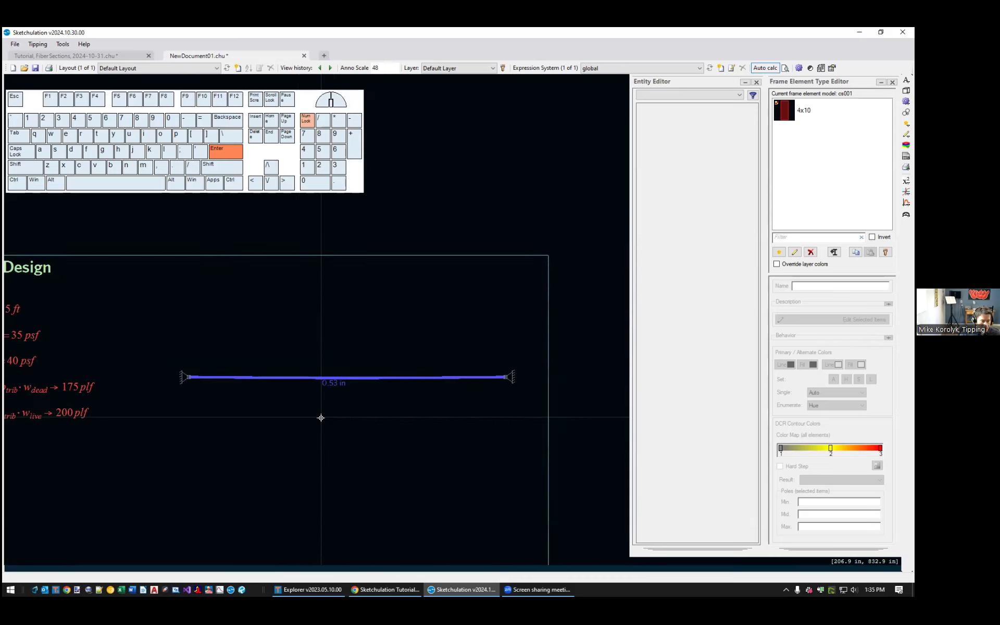
- Show the Structural Analysis Options and open the model dialog for Model 2
type("op")
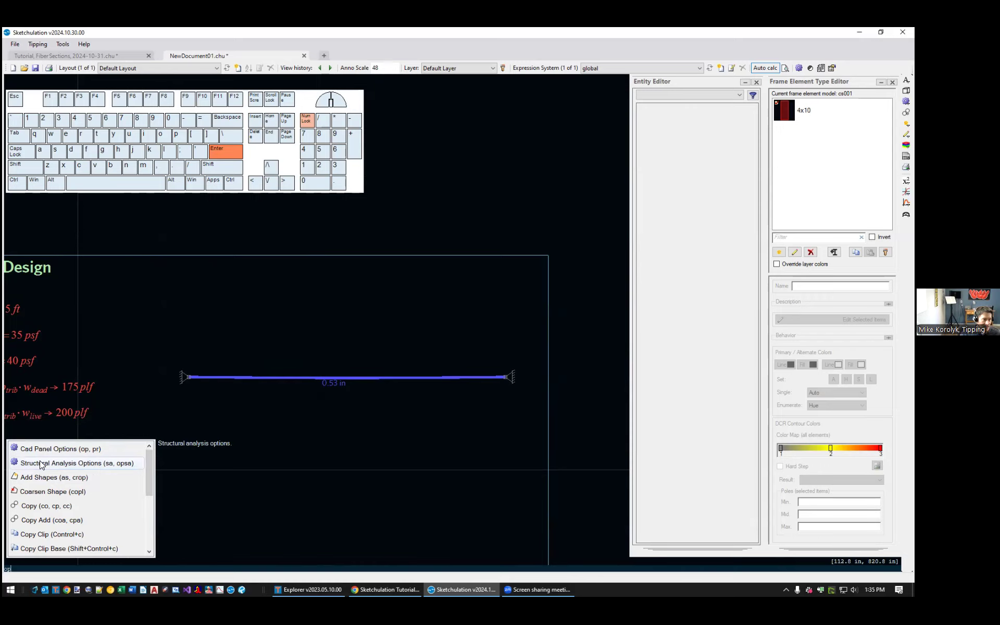
left_click(125, 464)
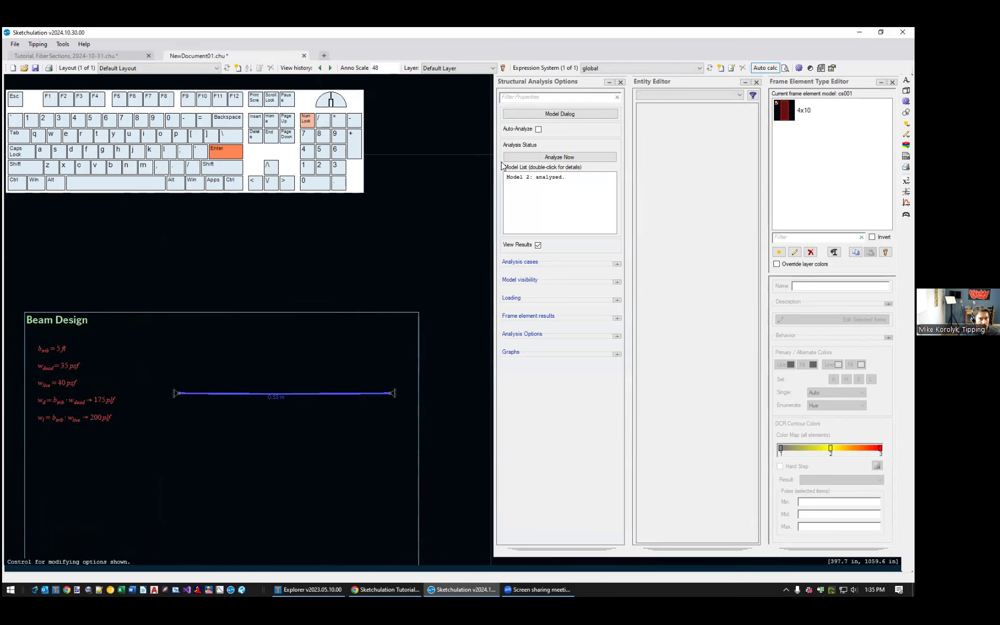
left_click(558, 180)
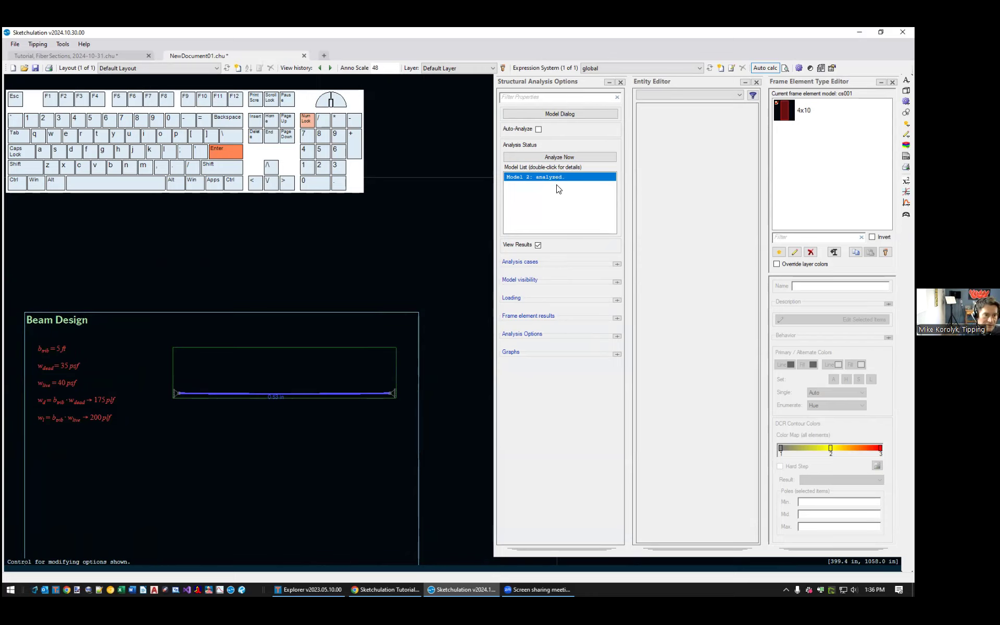
left_click(548, 181)
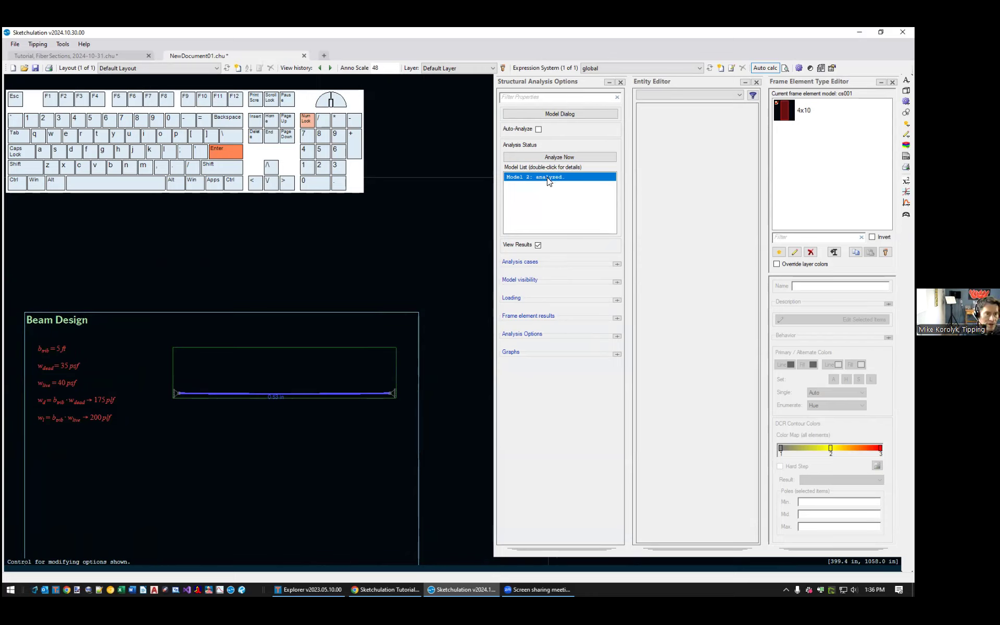
left_click(539, 113)
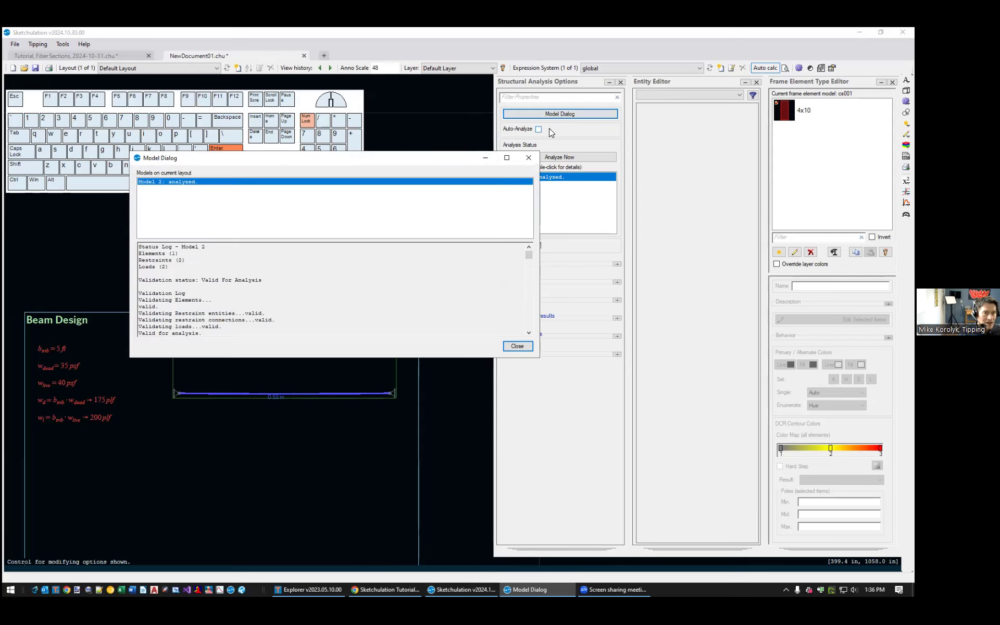
- Enlarge the model dialog and read through the validation and analysis case entries in the status log
scroll(200, 308, "down", 3)
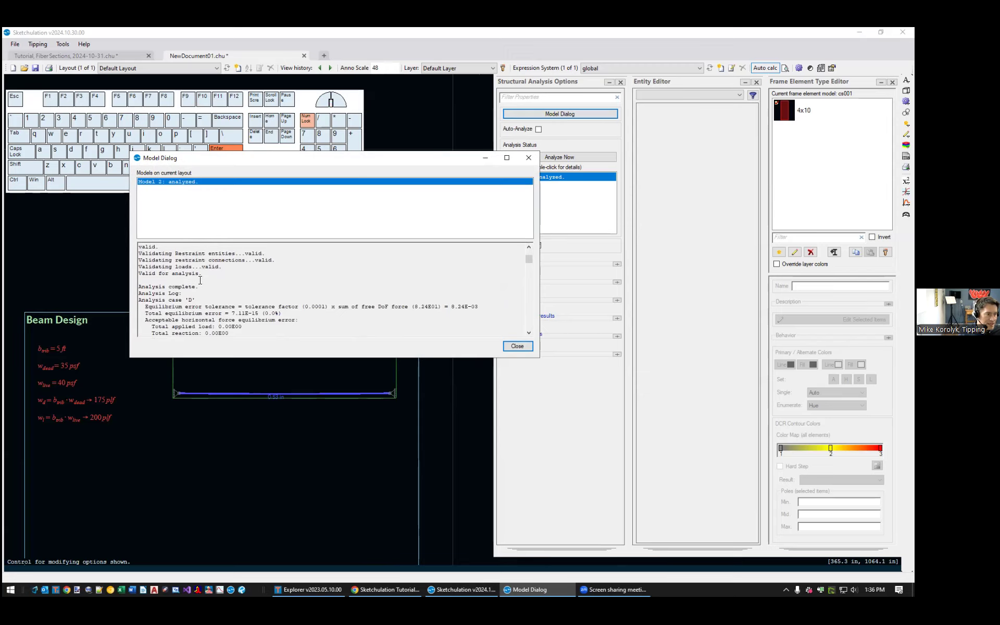
scroll(224, 301, "down", 2)
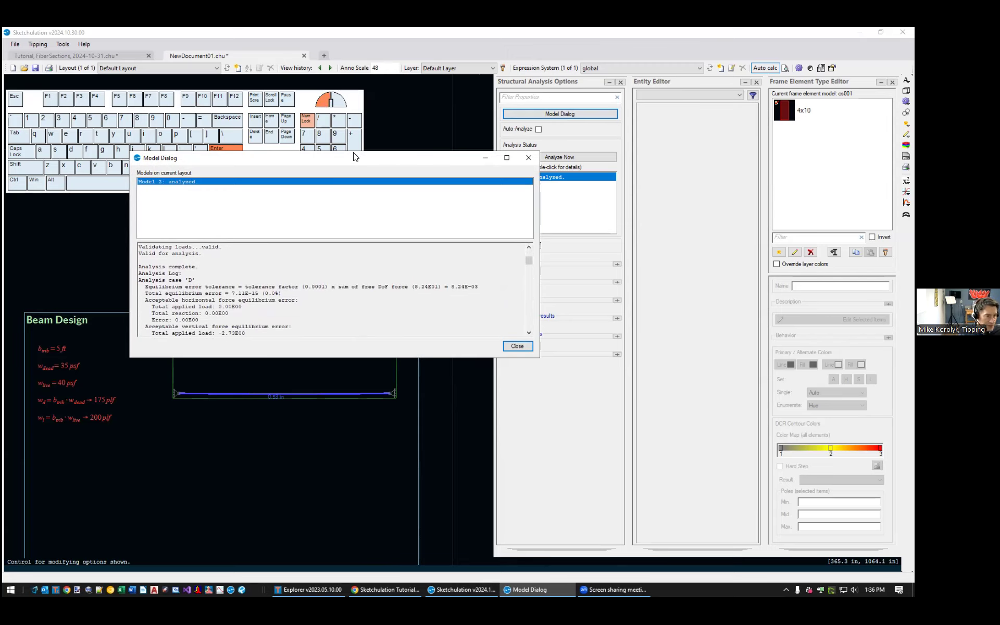
left_click_drag(355, 157, 266, 99)
left_click_drag(258, 301, 235, 499)
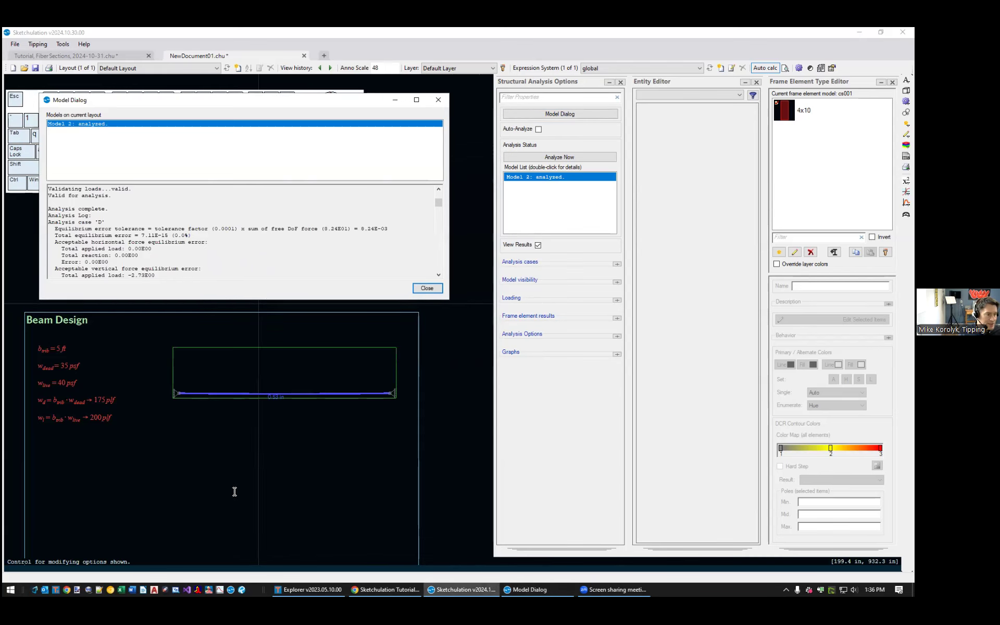
scroll(250, 398, "down", 10)
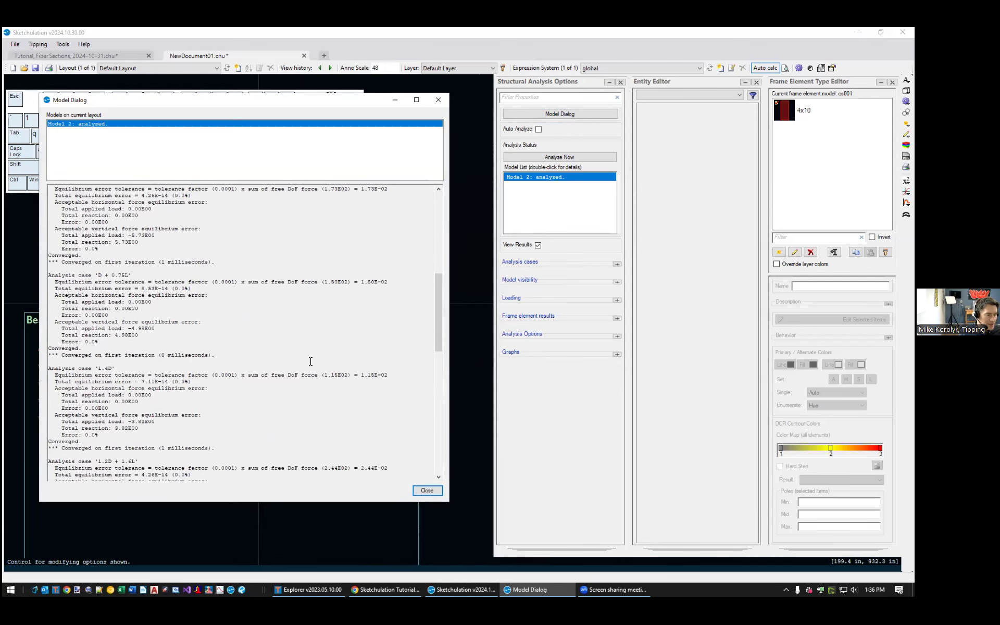
left_click_drag(436, 332, 437, 240)
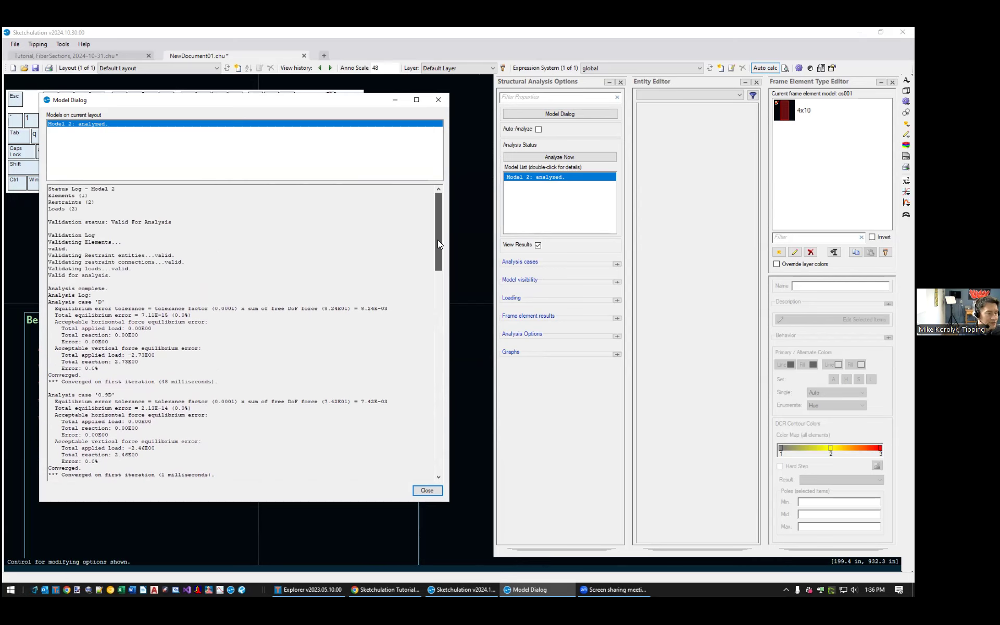
- Highlight the log entry for analysis case D to examine its equilibrium errors and convergence
left_click_drag(242, 382, 35, 289)
left_click(295, 411)
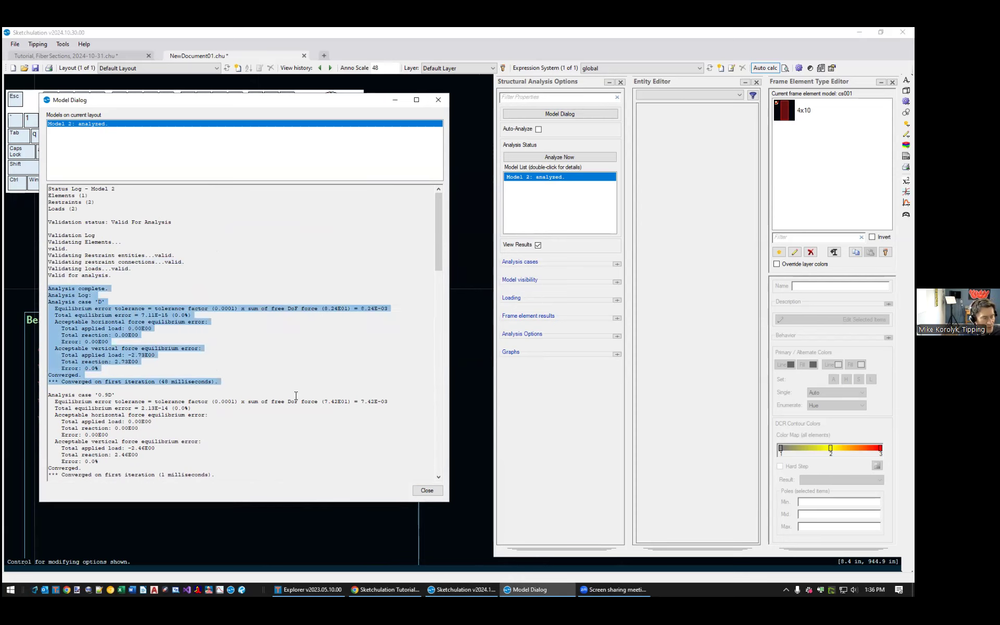
left_click(281, 391)
left_click_drag(261, 388, 92, 272)
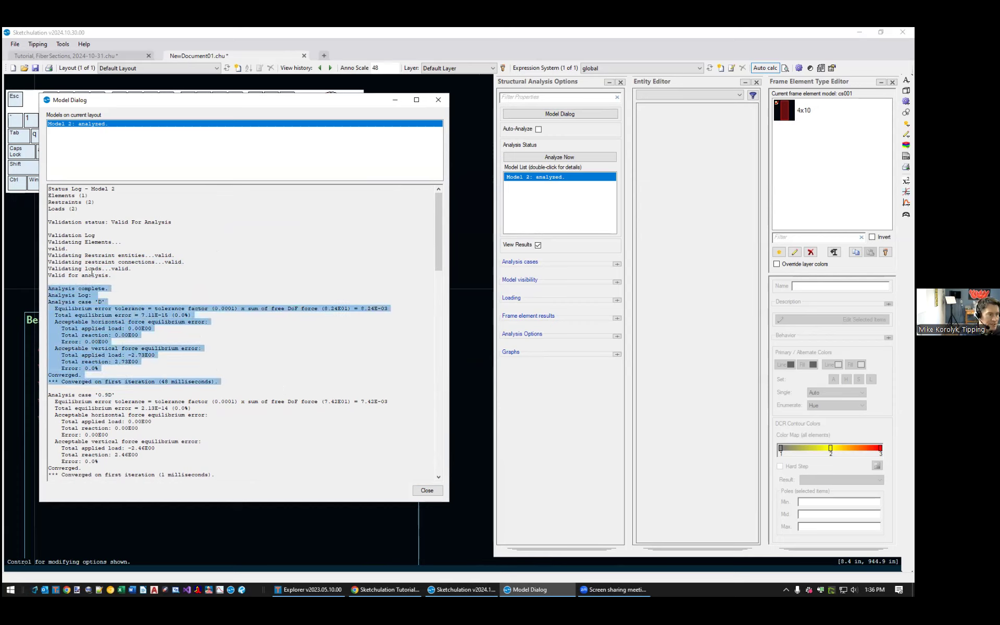
- Read through the remaining analysis cases in the status log and close the model dialog
scroll(91, 272, "down", 20)
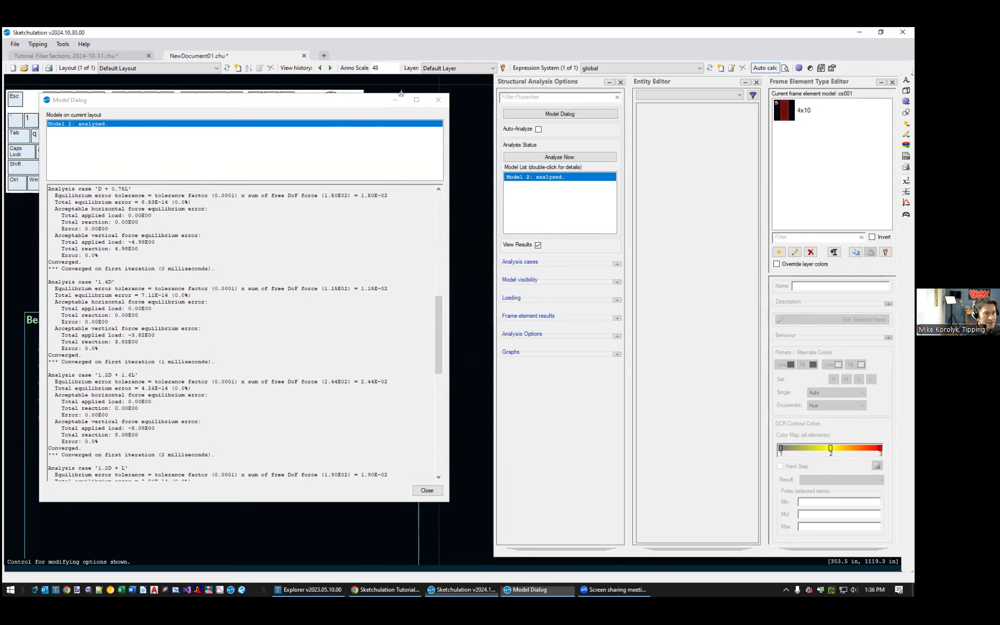
left_click(441, 100)
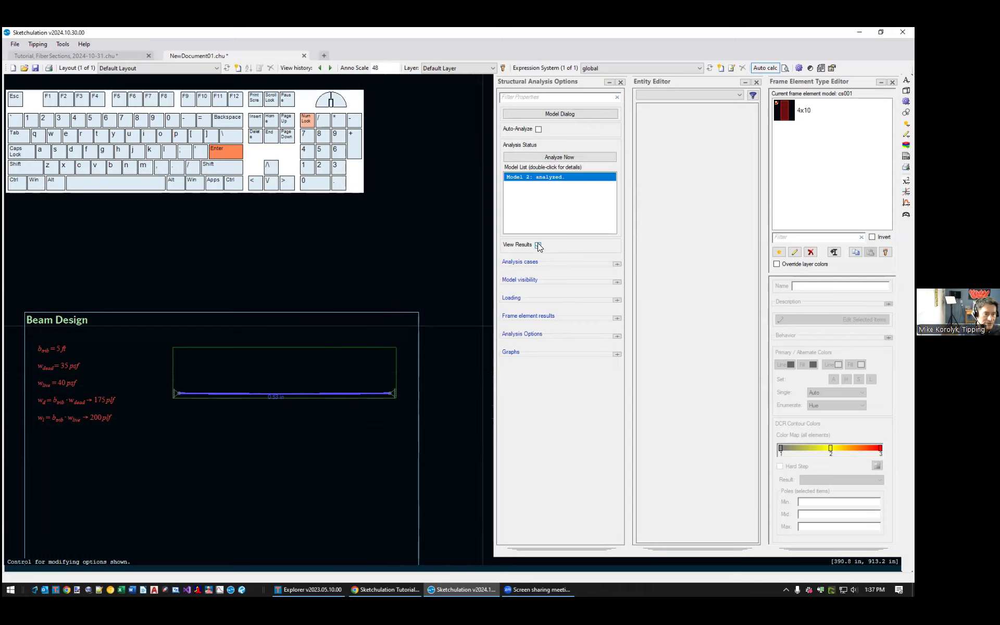
- Turn the results view off and on to compare the loaded beam model with its deflected shape and label
scroll(278, 401, "up", 5)
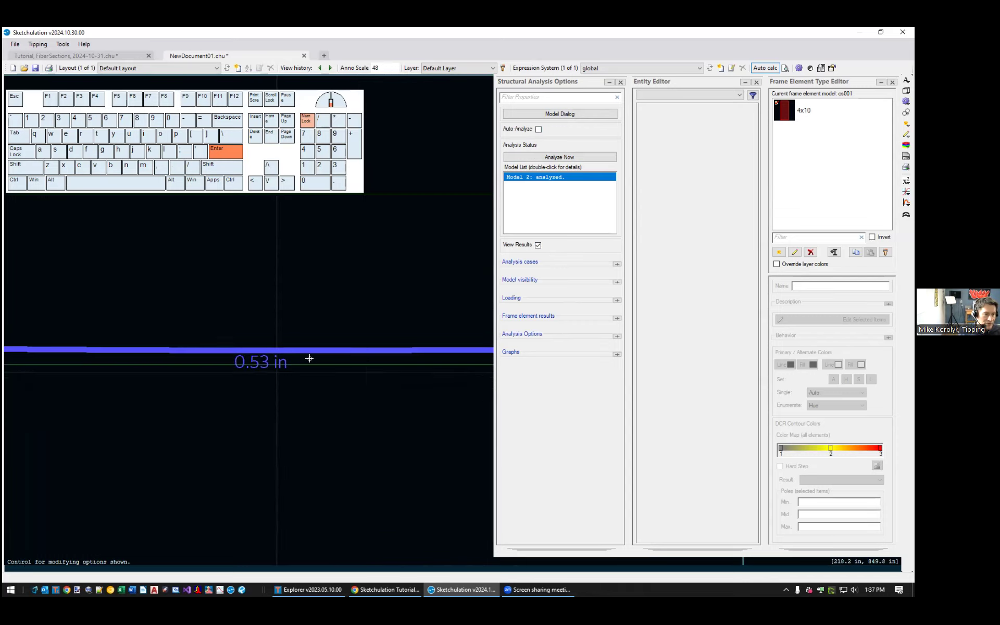
key("Escape")
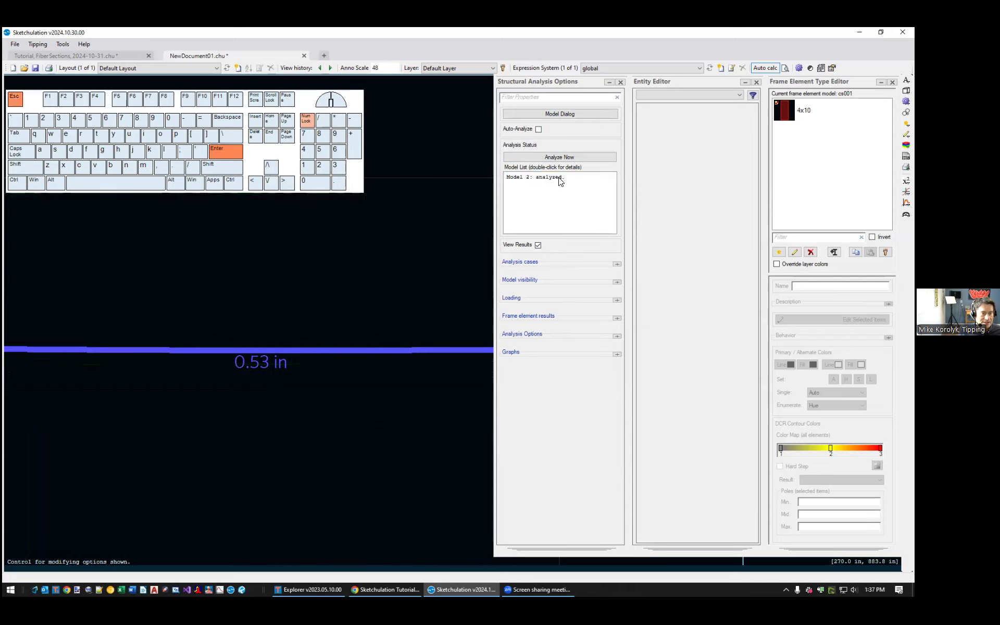
left_click(538, 245)
scroll(393, 315, "down", 6)
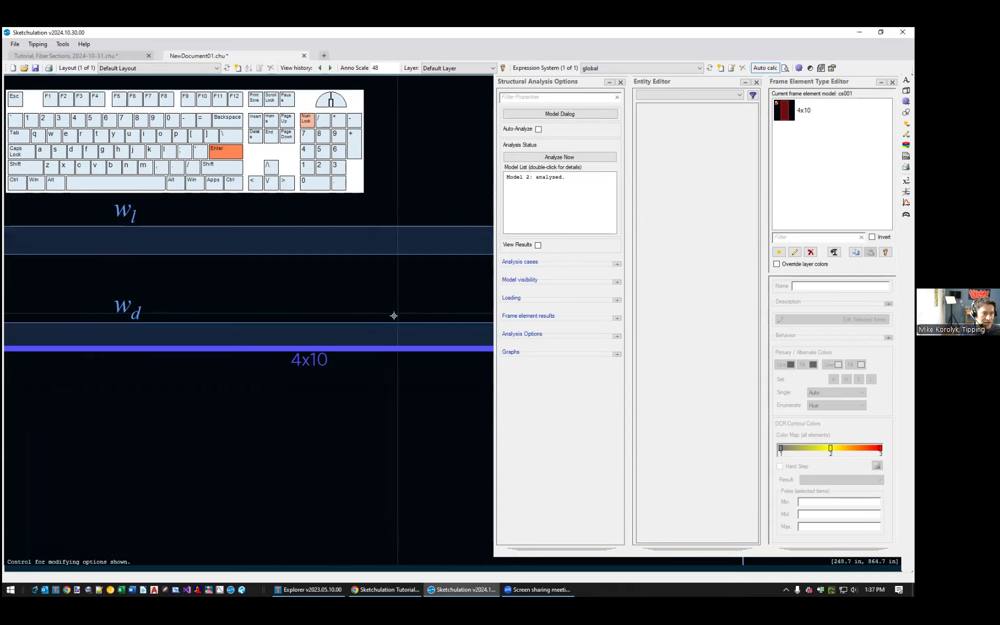
scroll(256, 327, "up", 2)
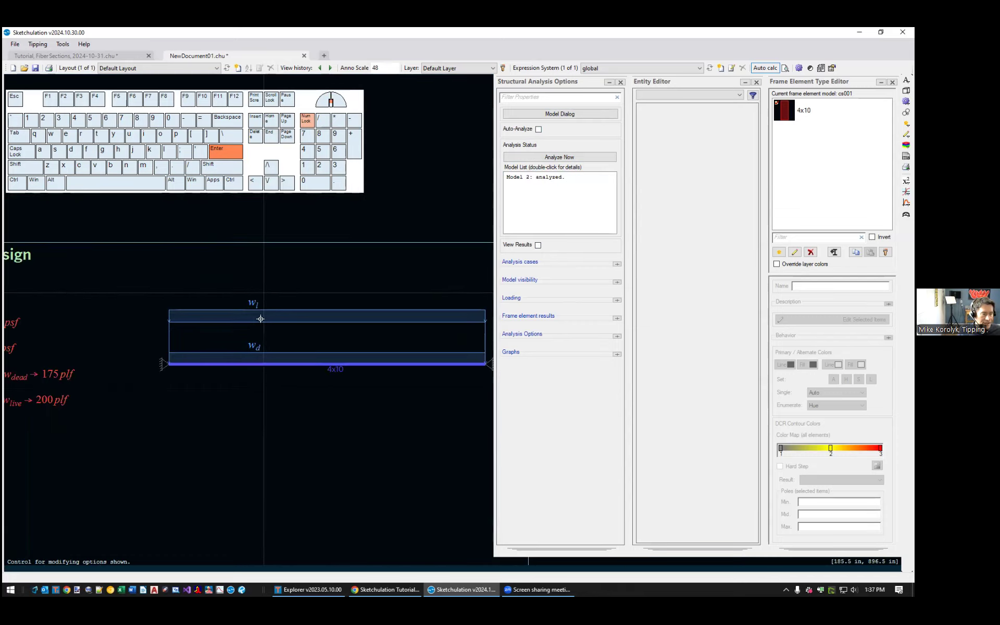
middle_click_drag(326, 335, 281, 346)
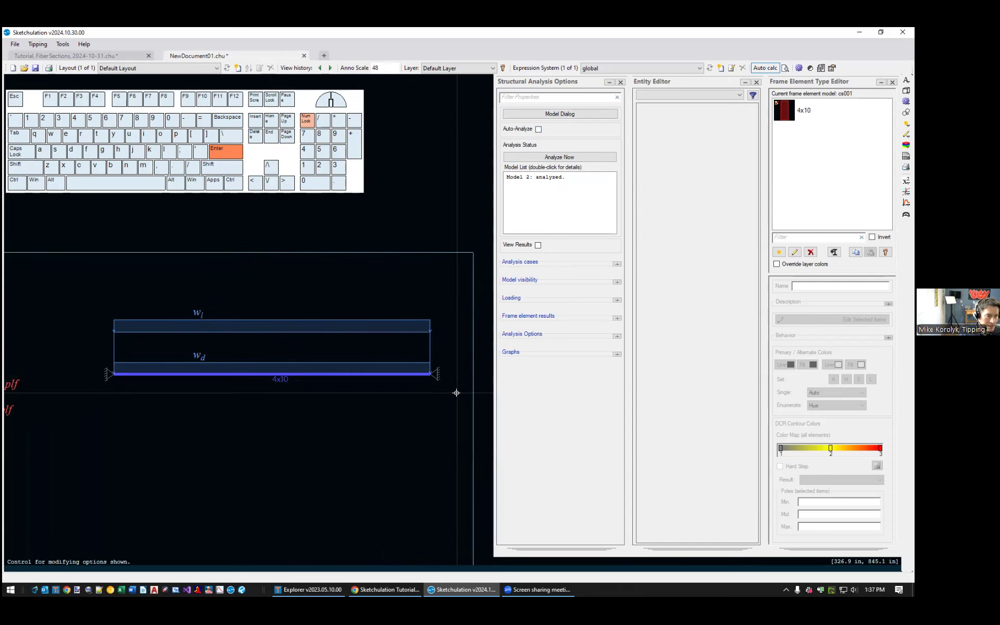
left_click(538, 245)
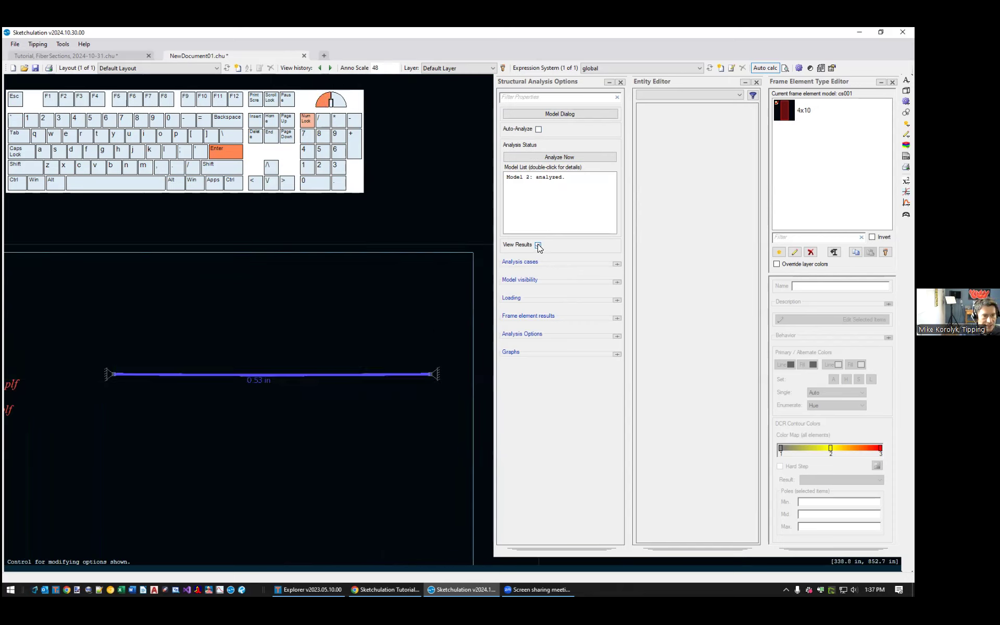
left_click(538, 245)
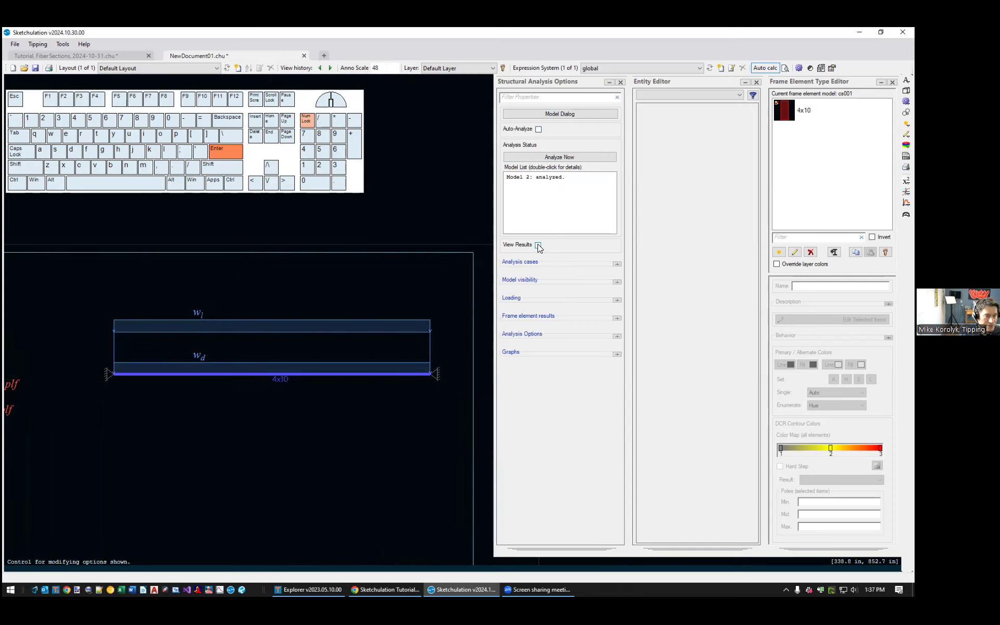
left_click(538, 245)
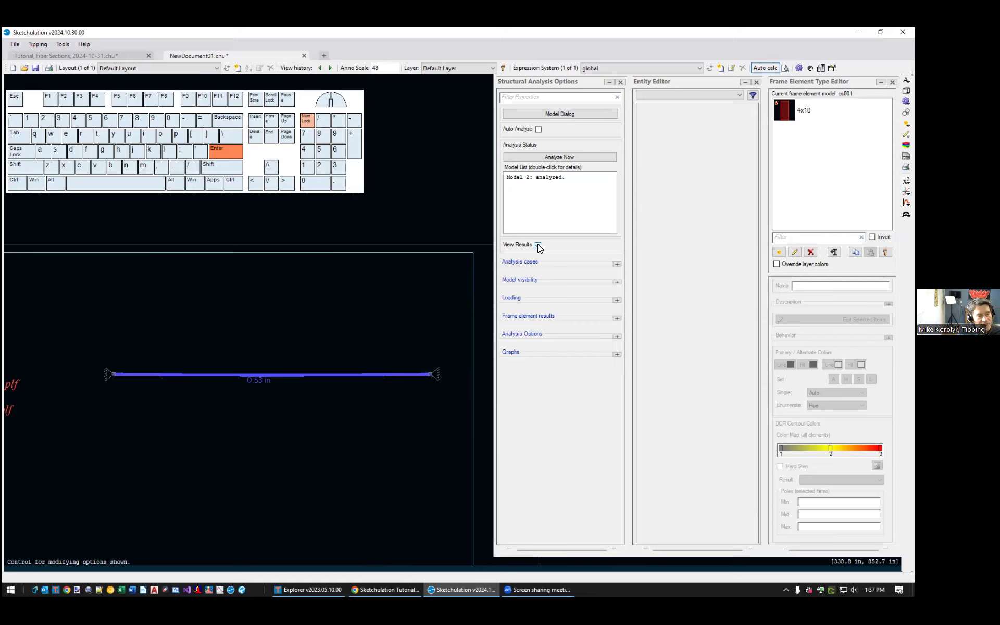
middle_click_drag(416, 402, 323, 412)
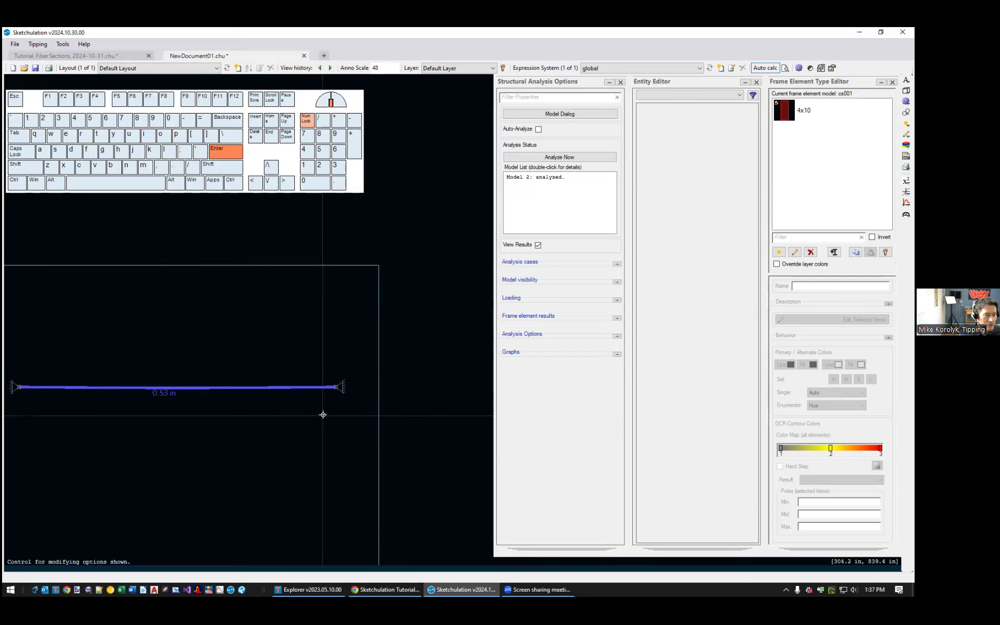
left_click_drag(353, 418, 301, 340)
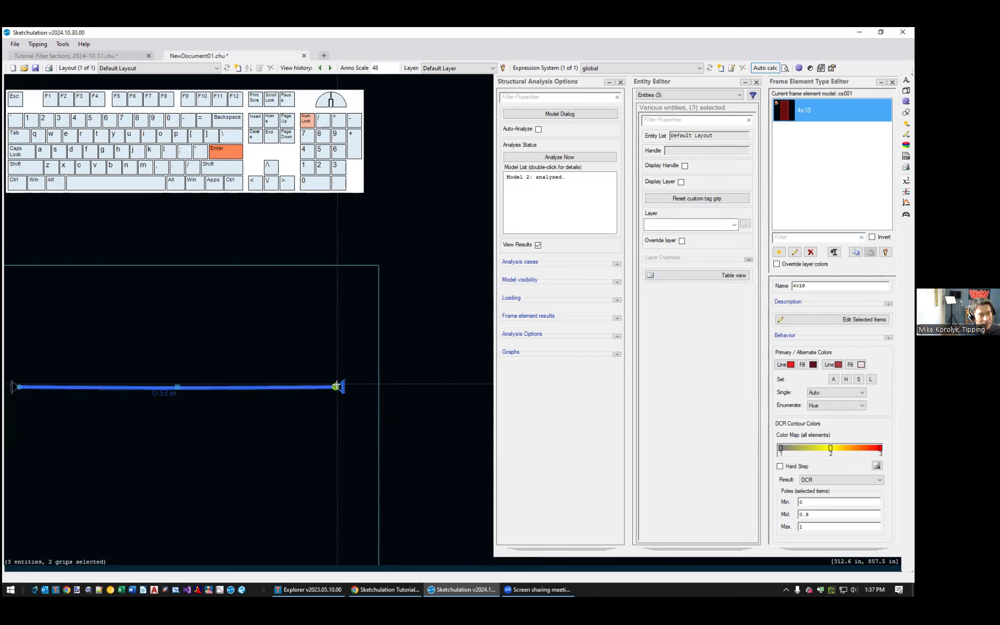
left_click(336, 386)
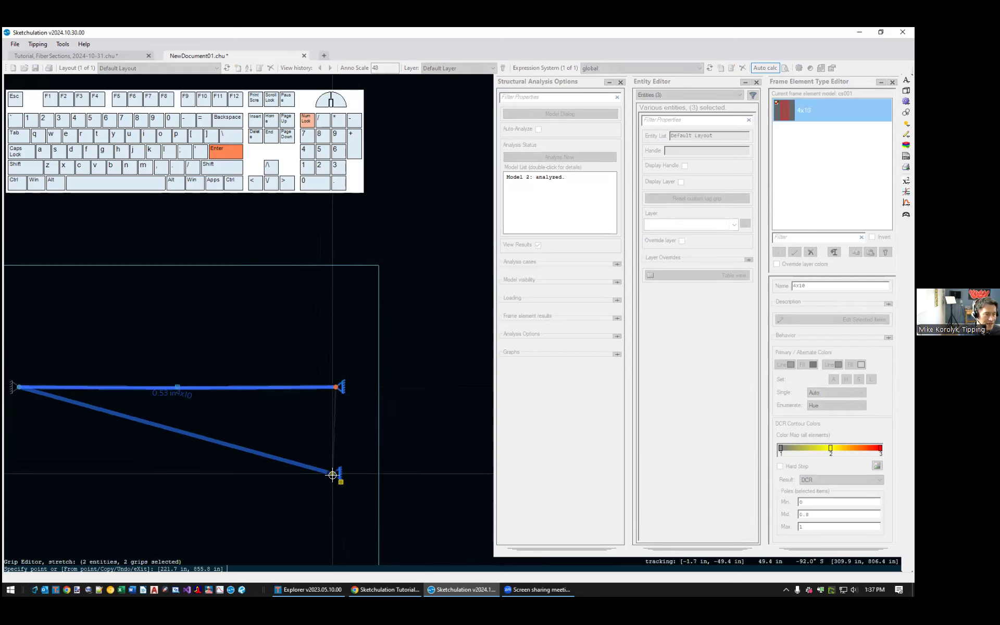
key("Escape")
key("Escape")
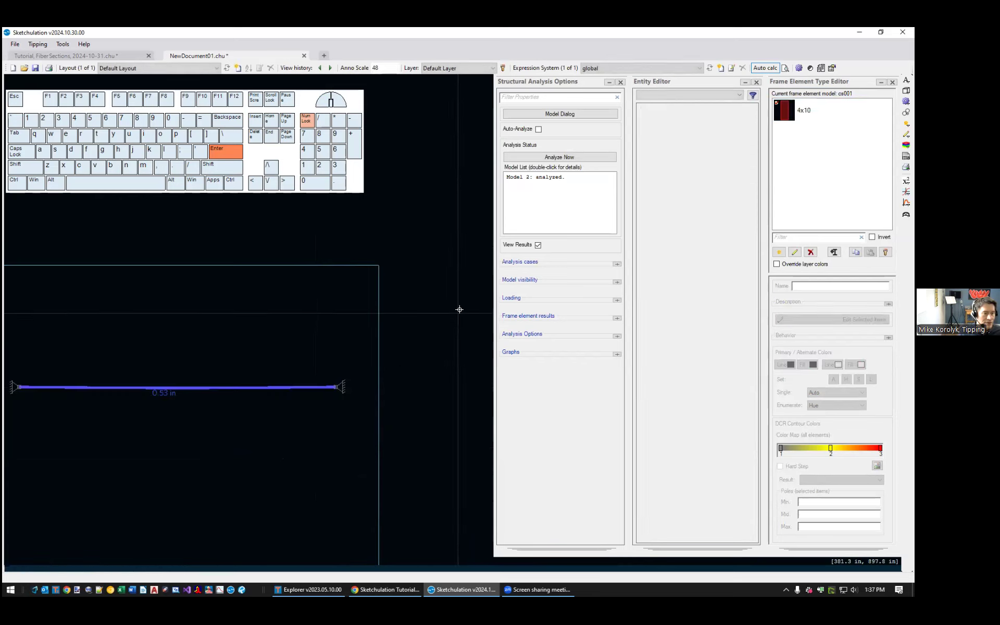
- Expand the analysis cases settings and display the results view with the case list available
left_click(538, 245)
middle_click_drag(364, 397, 410, 375)
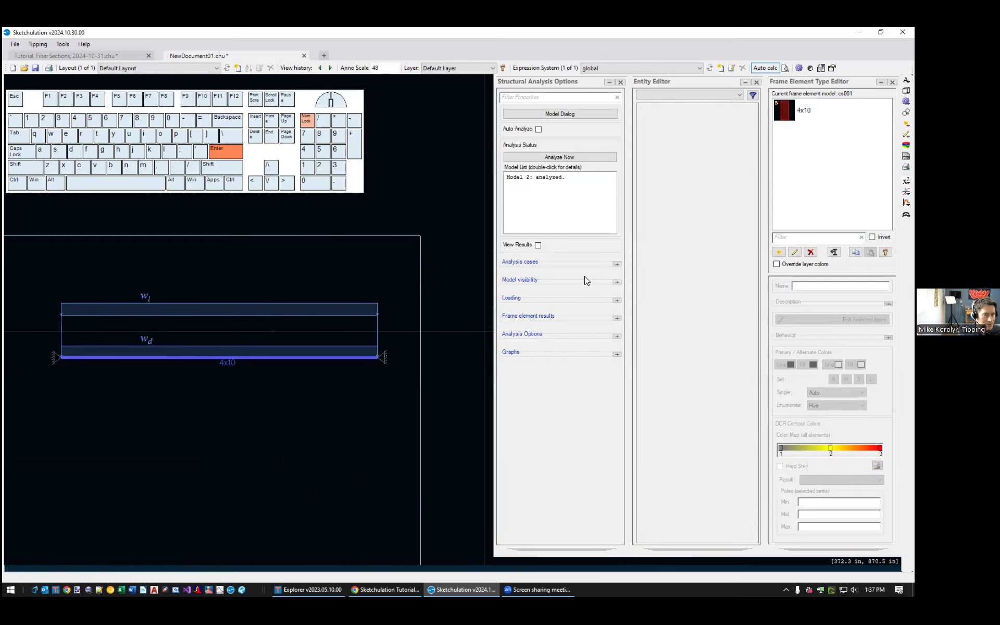
left_click(616, 264)
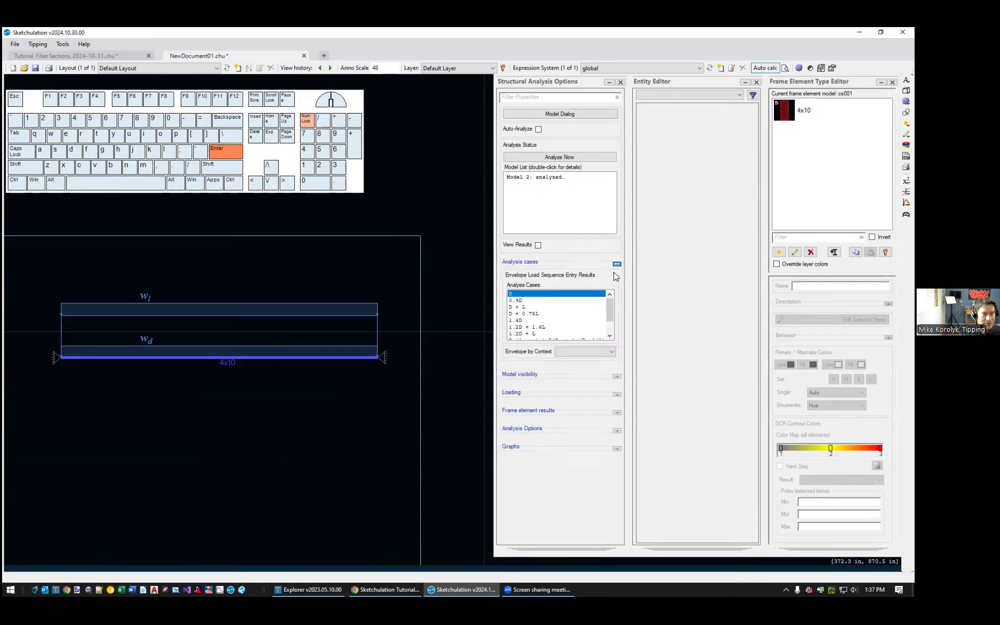
left_click(538, 245)
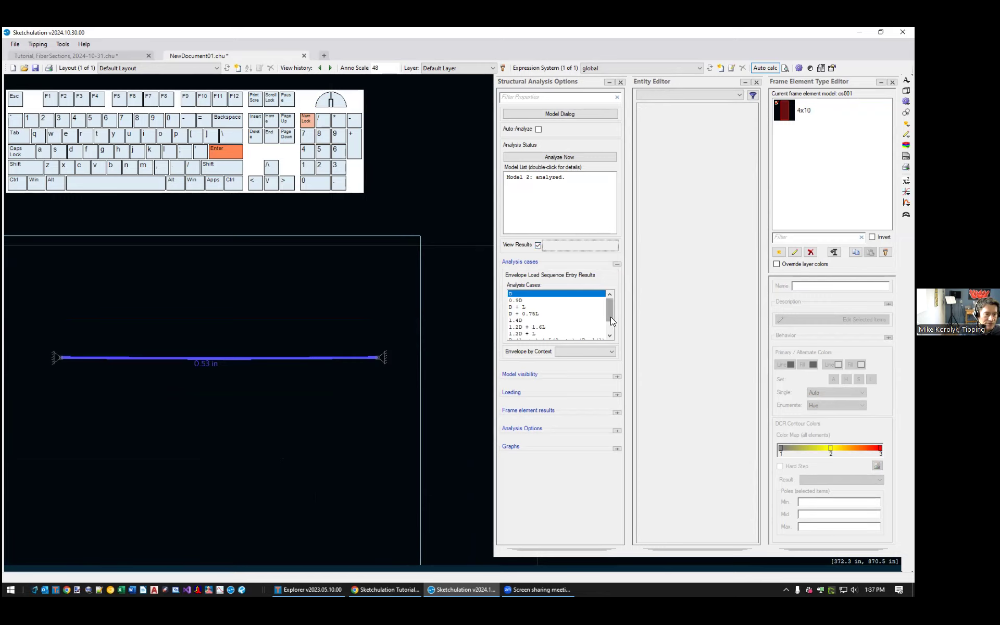
- Select all analysis cases to envelope their results and examine the beam's deflection label up close
mouse_move(611, 304)
left_mouse_down()
mouse_move(613, 347)
mouse_move(611, 301)
left_mouse_up()
left_click(575, 310)
key("ctrl+a")
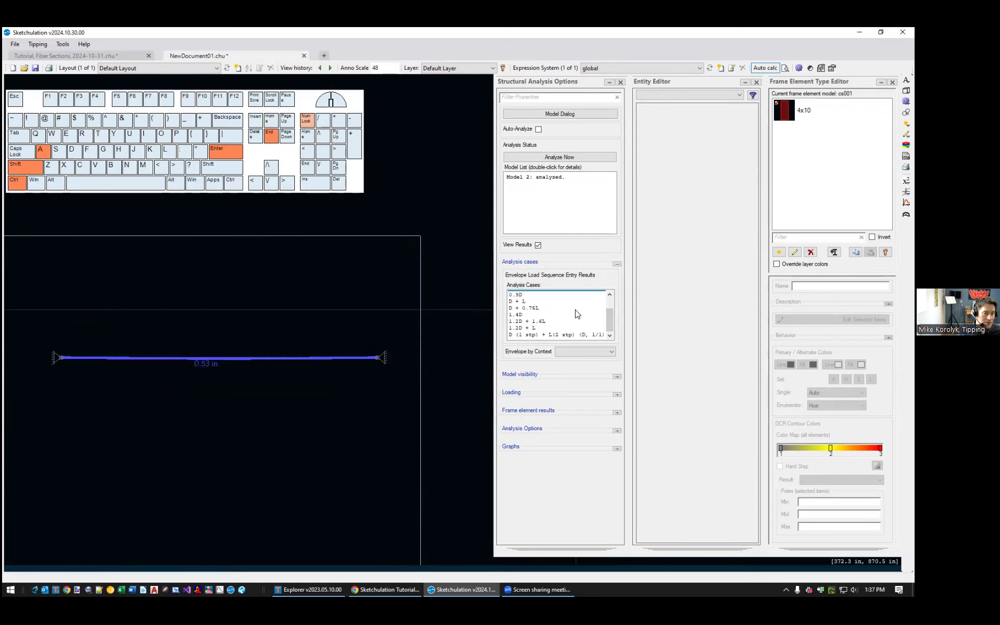
scroll(208, 369, "up", 1)
scroll(260, 342, "up", 1)
scroll(260, 341, "up", 1)
scroll(166, 388, "up", 2)
scroll(153, 404, "down", 2)
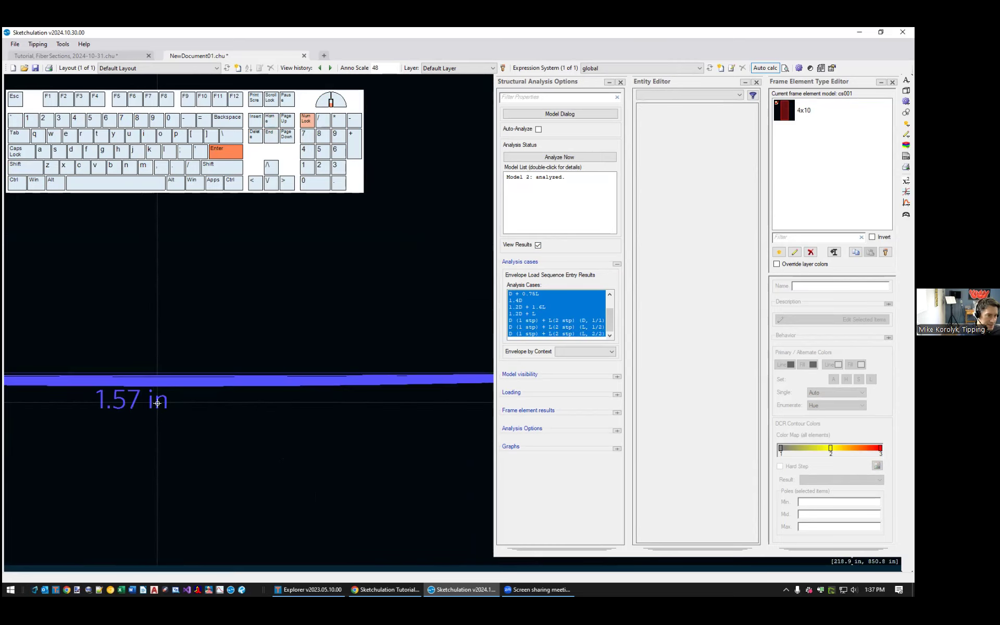
scroll(215, 396, "down", 3)
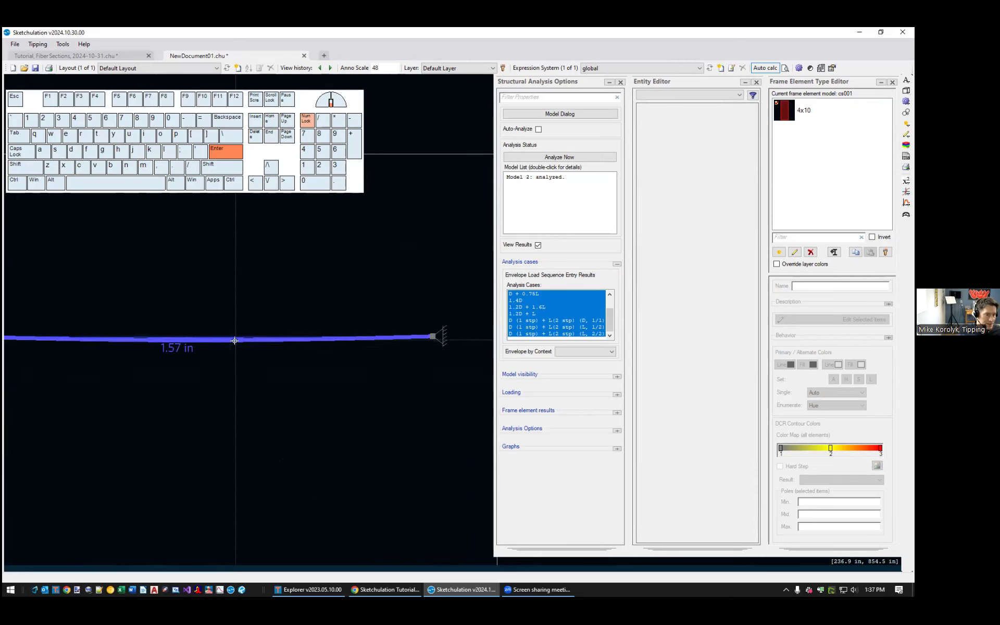
scroll(235, 341, "down", 2)
- Step through individual cases from D (1 stp) + L(2 stp) (L, 2/2) up to 1.2D + 1.6L, then back to 1.2D + L, to compare deflections
left_click(544, 333)
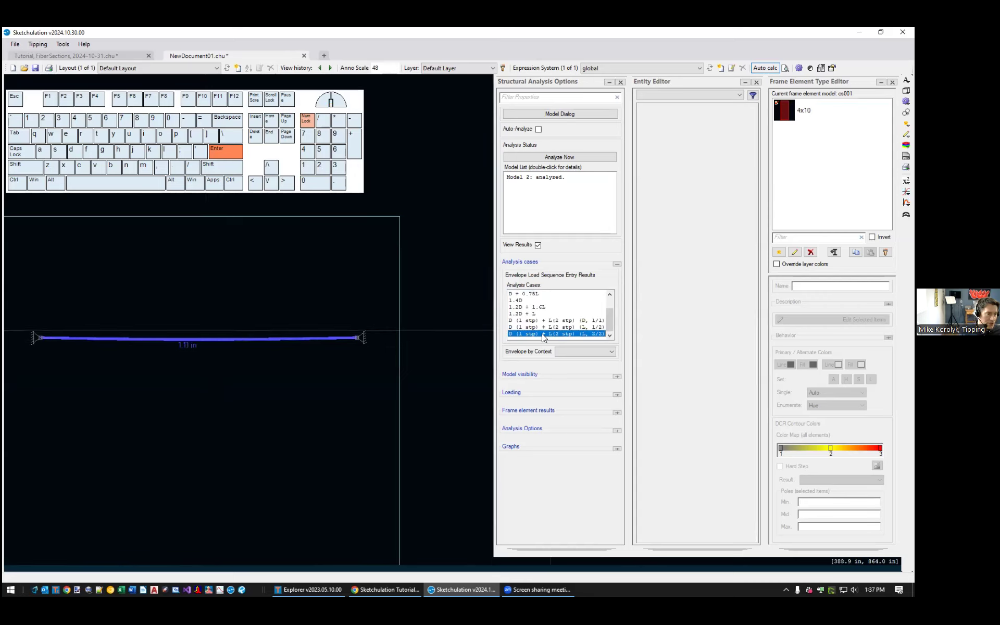
key("Up")
key("Up")
key("Up")
key("Up")
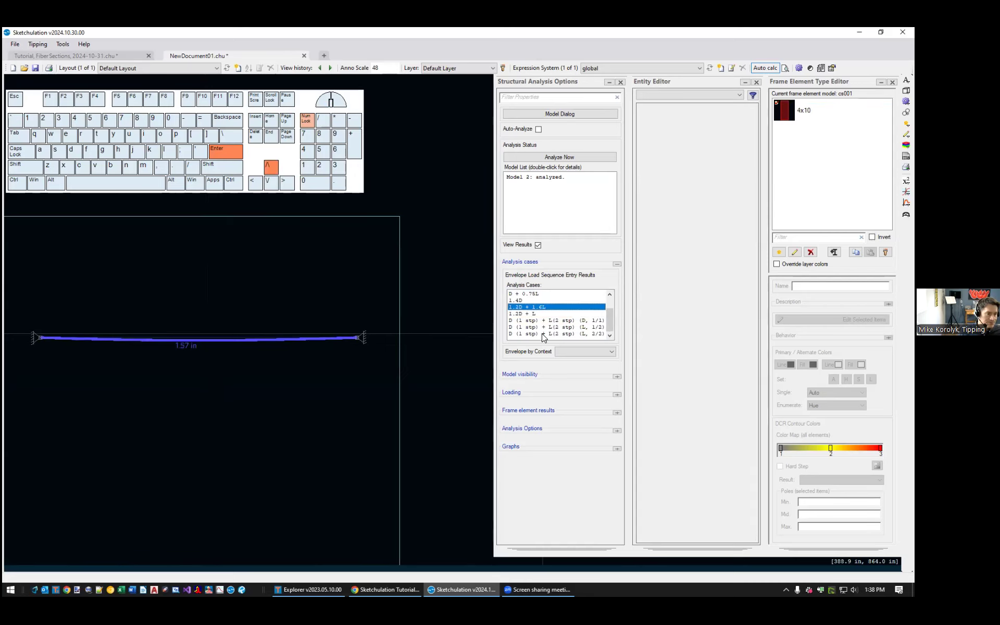
key("Down")
- Envelope the results by the ASD context and review the deformed shape and displacement label visibility options
left_click(569, 352)
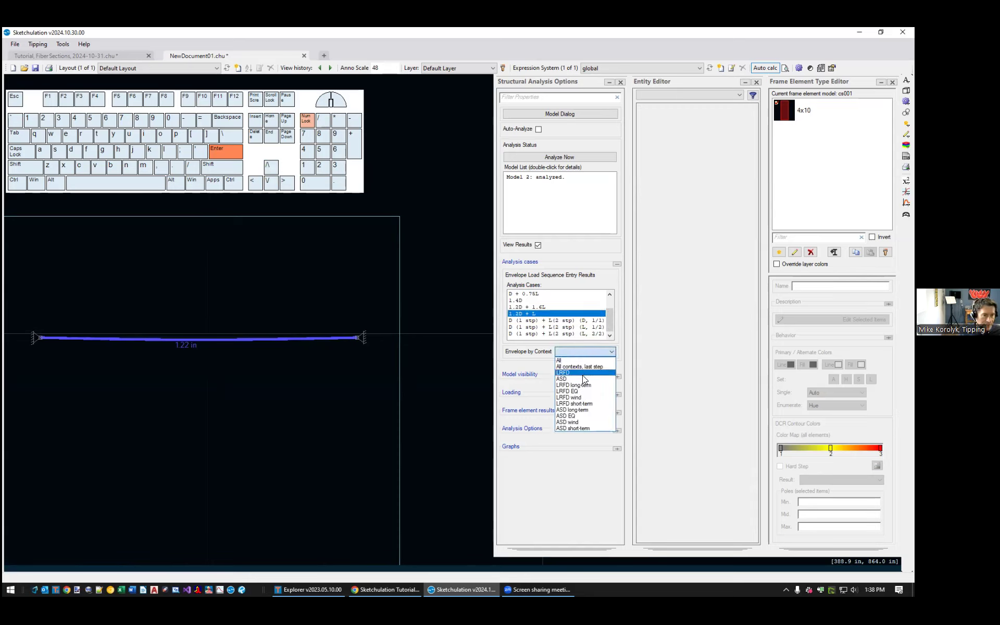
left_click(585, 379)
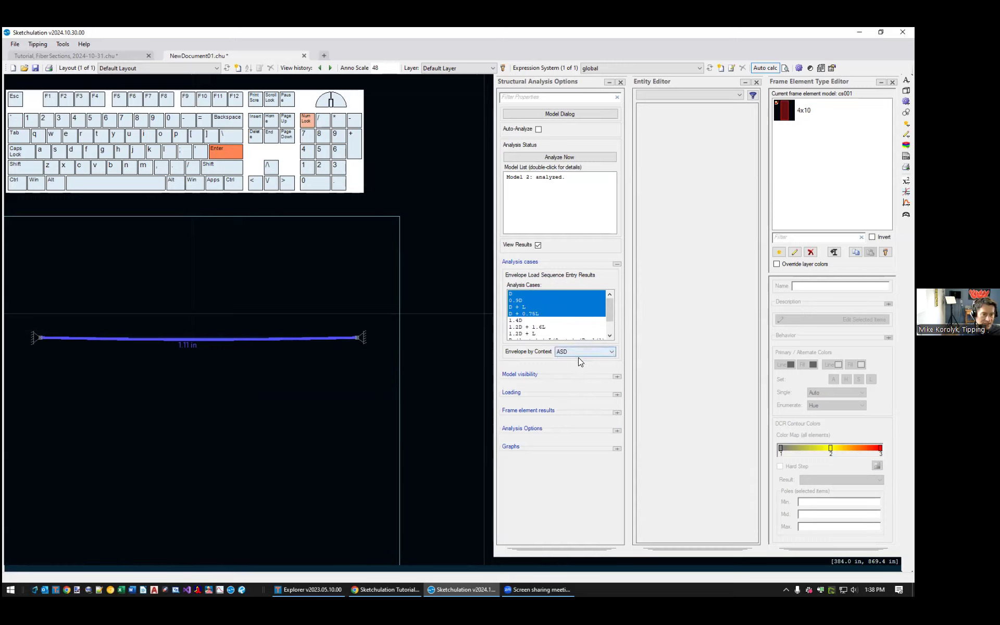
left_click(618, 376)
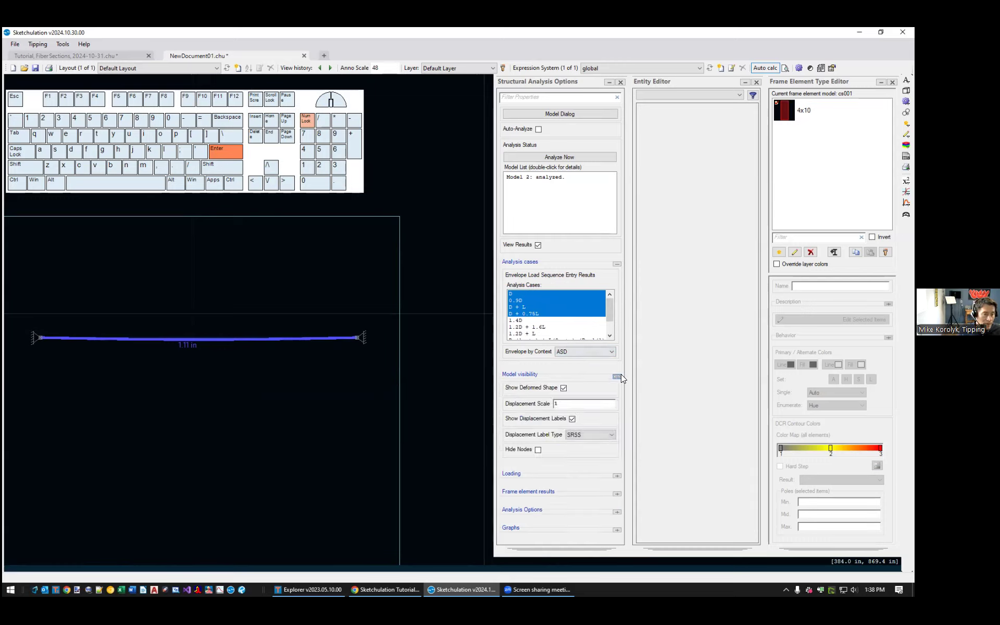
left_click(562, 389)
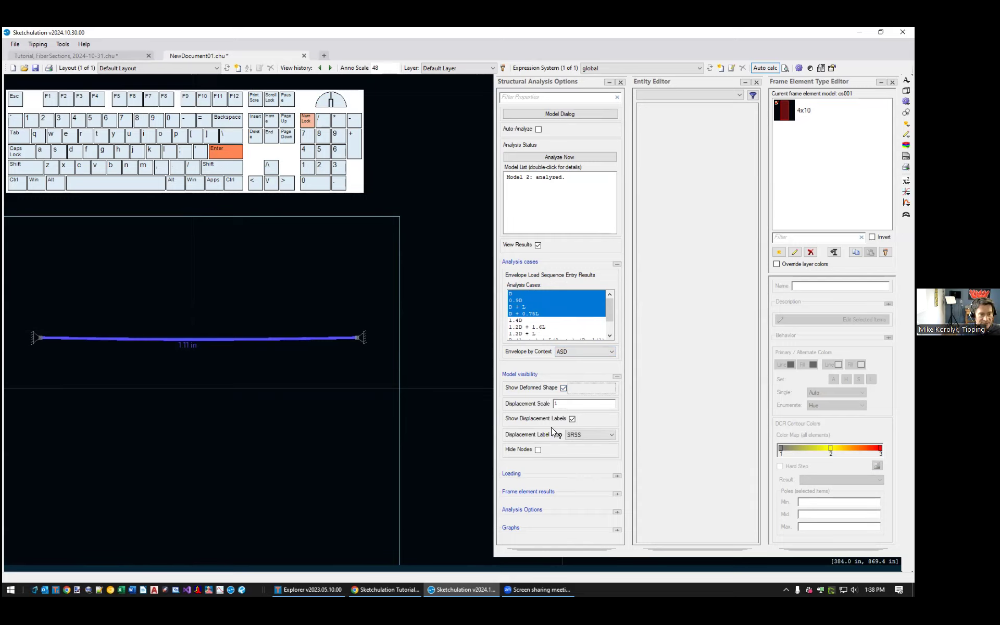
left_click(572, 420)
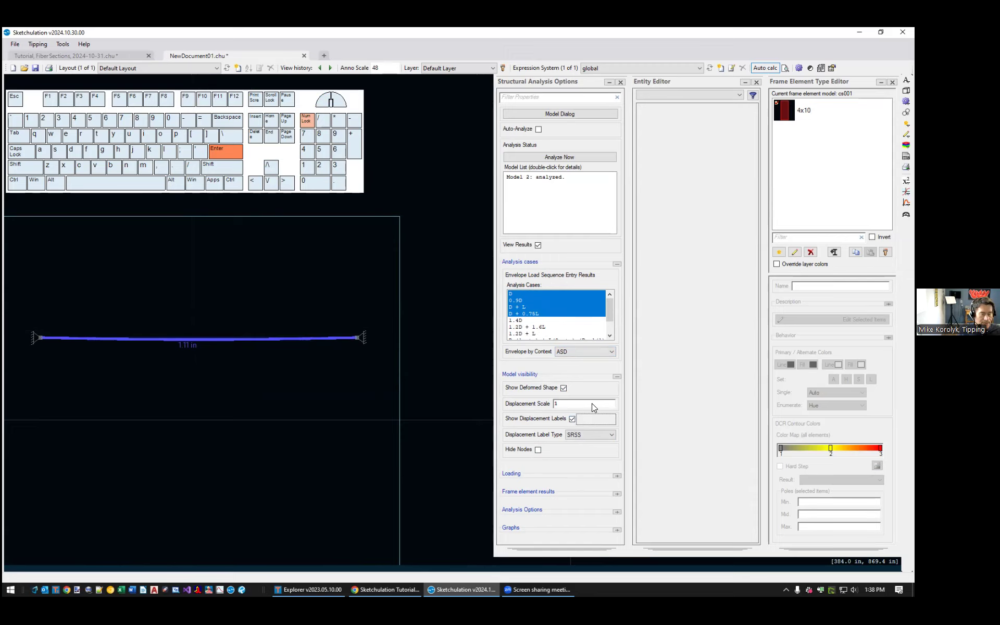
- Show the factored loads and reactions on the beam for the D + L analysis case only
left_click(616, 475)
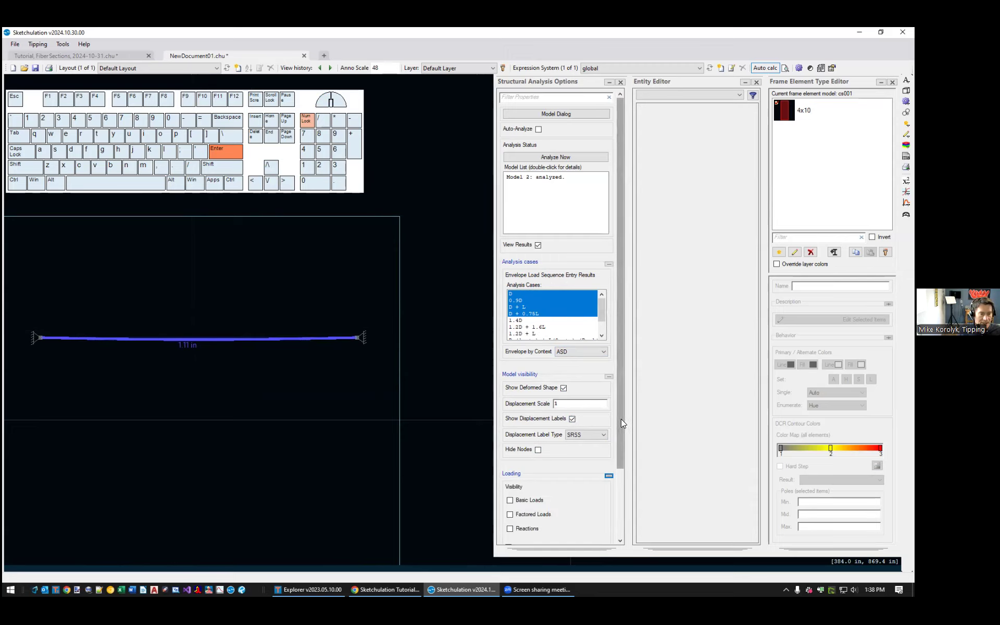
left_click_drag(621, 419, 625, 496)
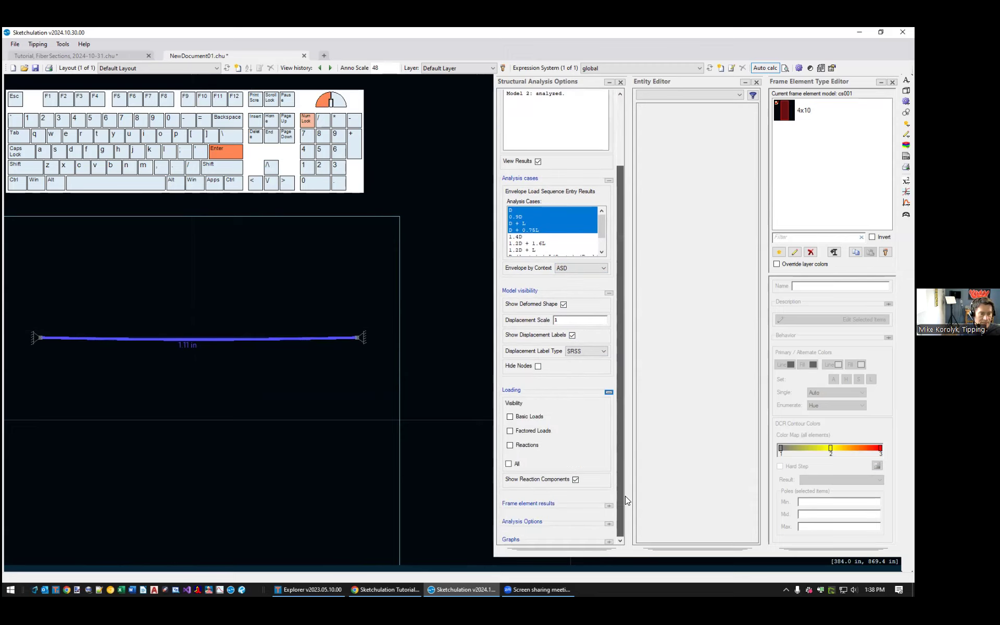
left_click(541, 431)
left_click(533, 446)
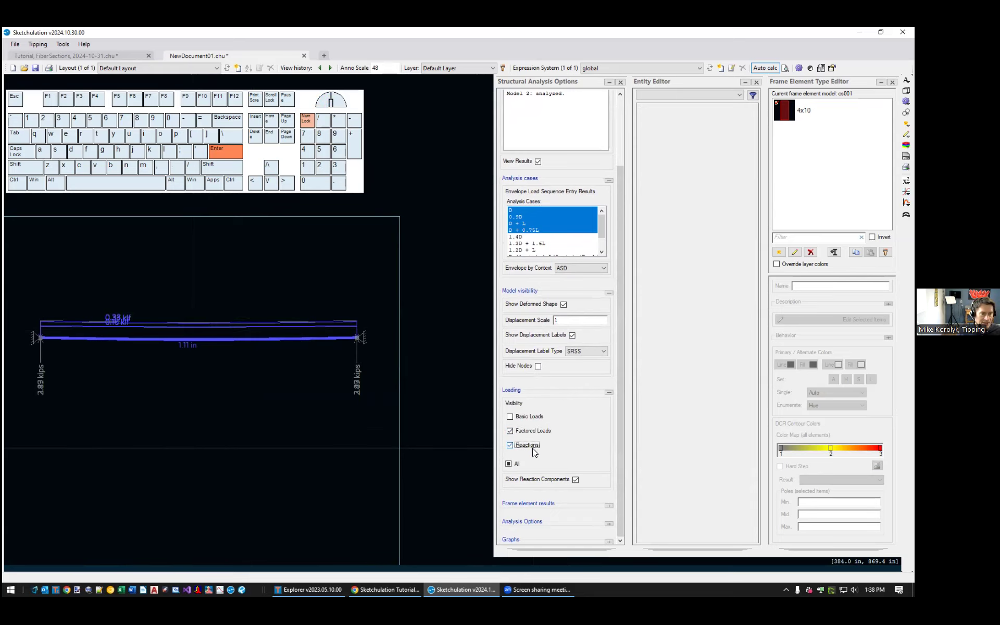
left_click(537, 223)
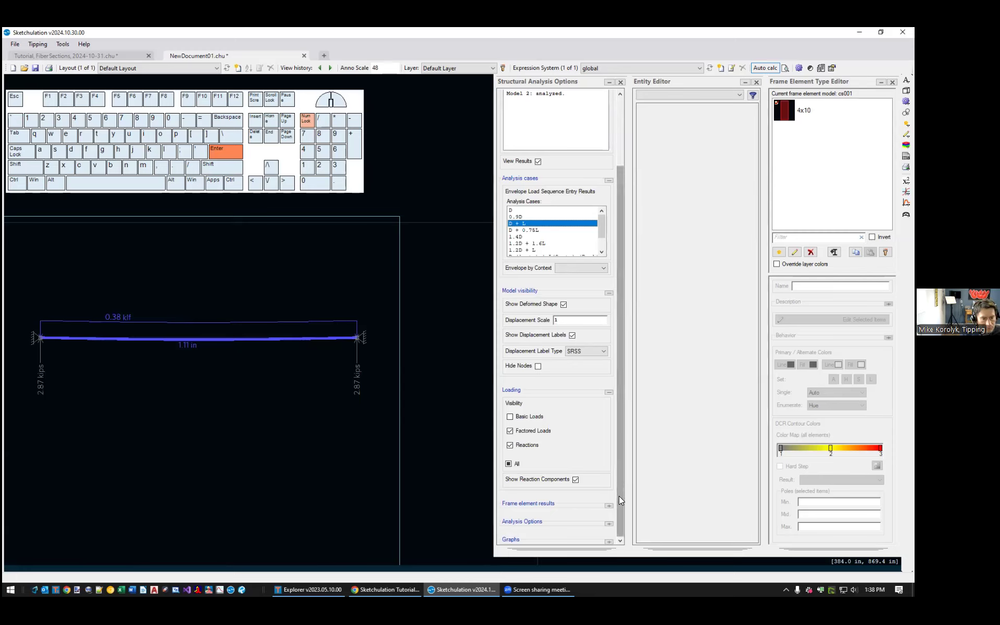
- Expand the frame element results in place of the loading settings and hide the beam's deformed shape
left_click(609, 392)
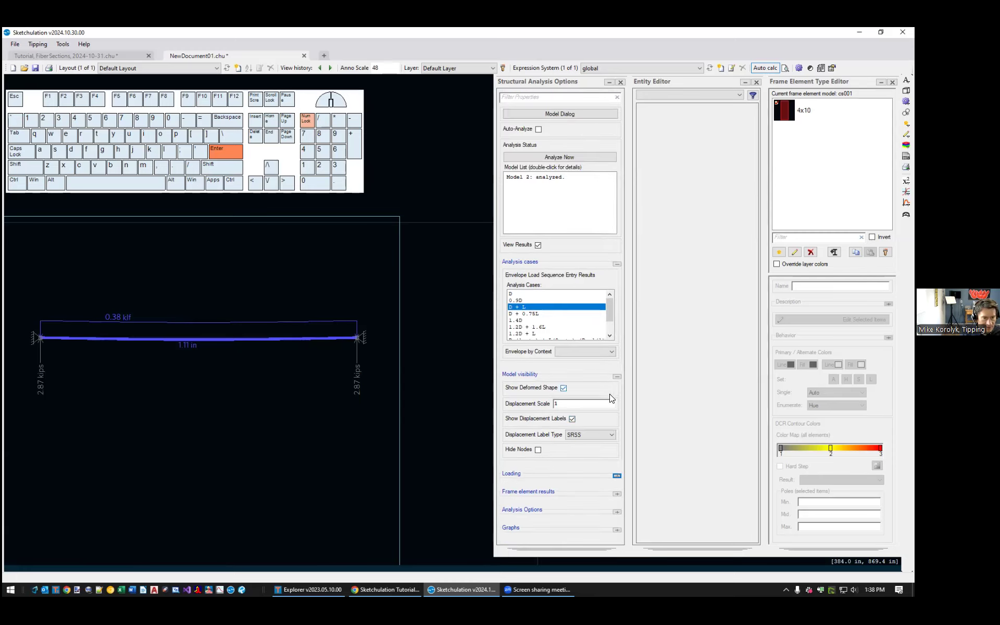
left_click(616, 494)
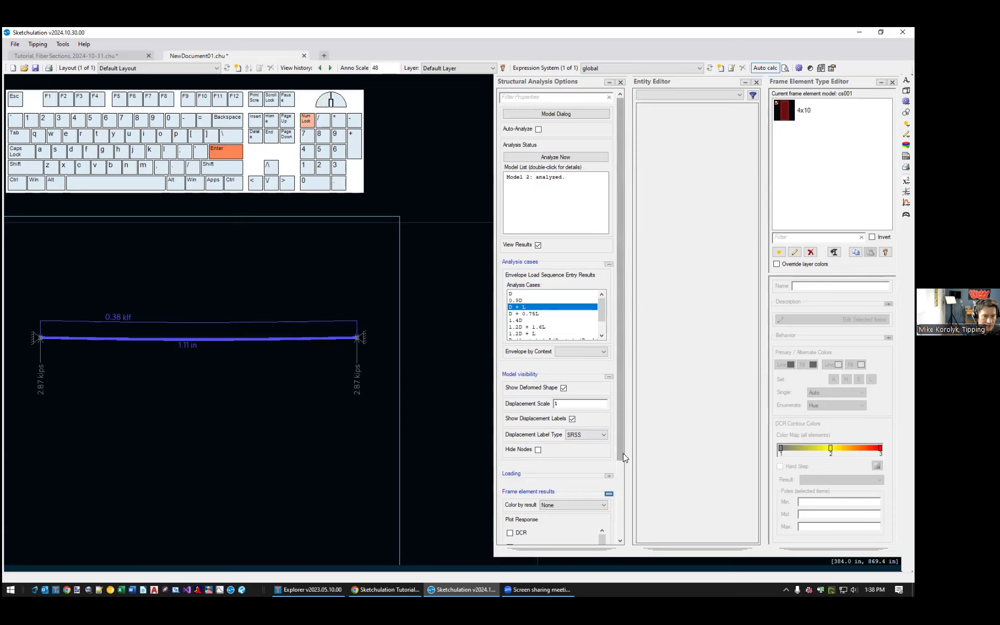
left_click_drag(621, 457, 619, 508)
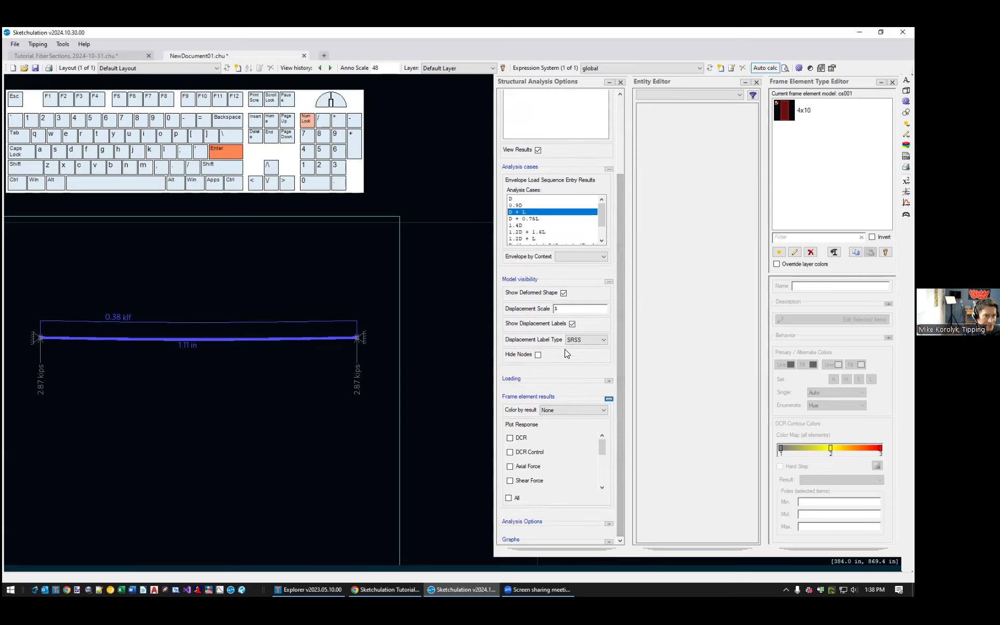
left_click(564, 293)
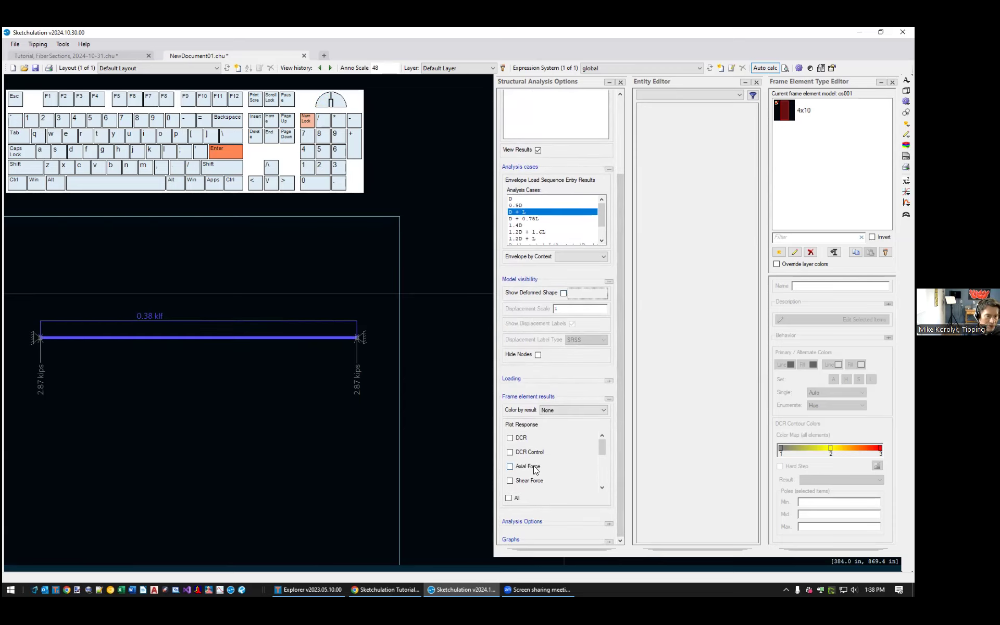
- Plot the moment response along the beam and hide its factored loads and reactions
left_click_drag(604, 450, 602, 461)
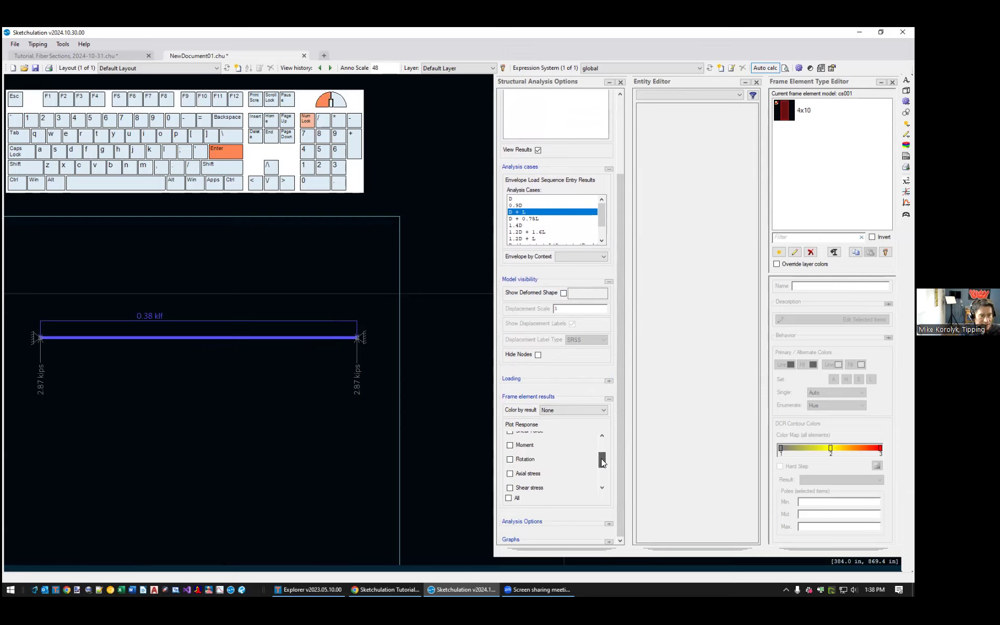
left_click(522, 444)
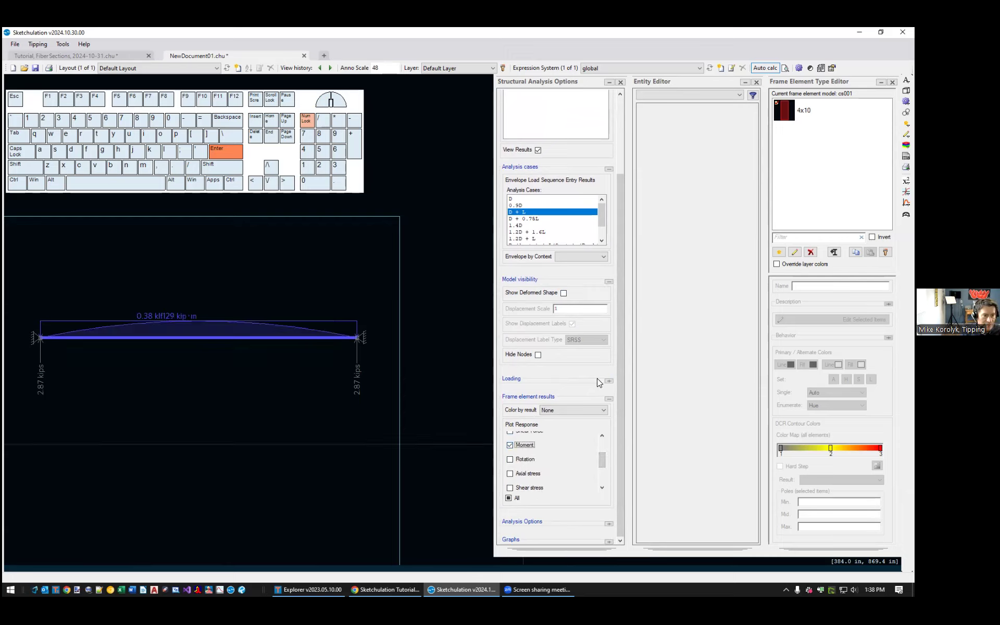
left_click(607, 381)
left_click(536, 420)
left_click(527, 433)
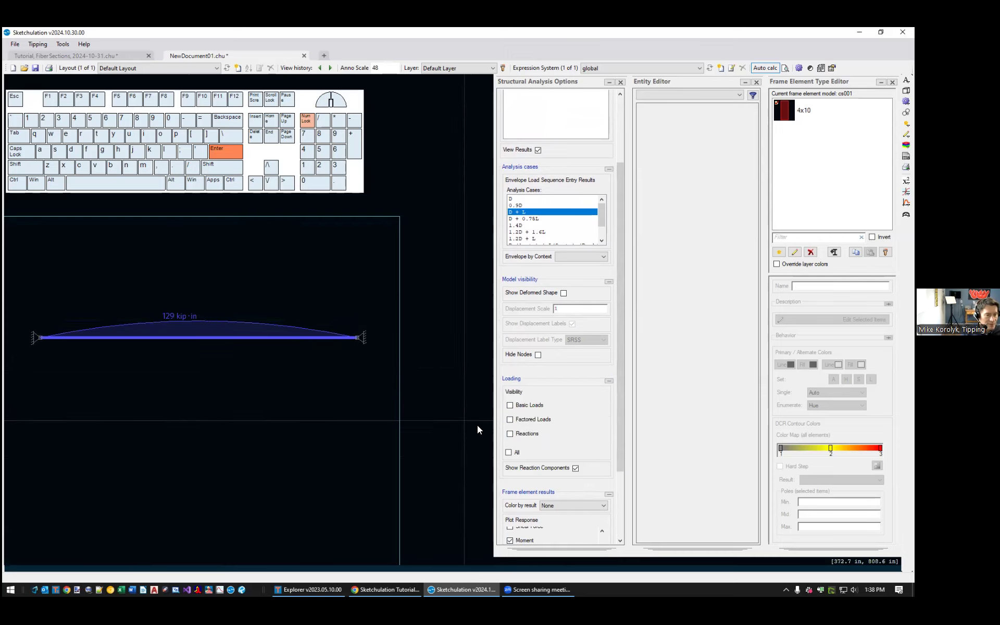
- Look through the remaining plot responses and add the shear force diagram to the beam
left_click_drag(622, 440, 635, 506)
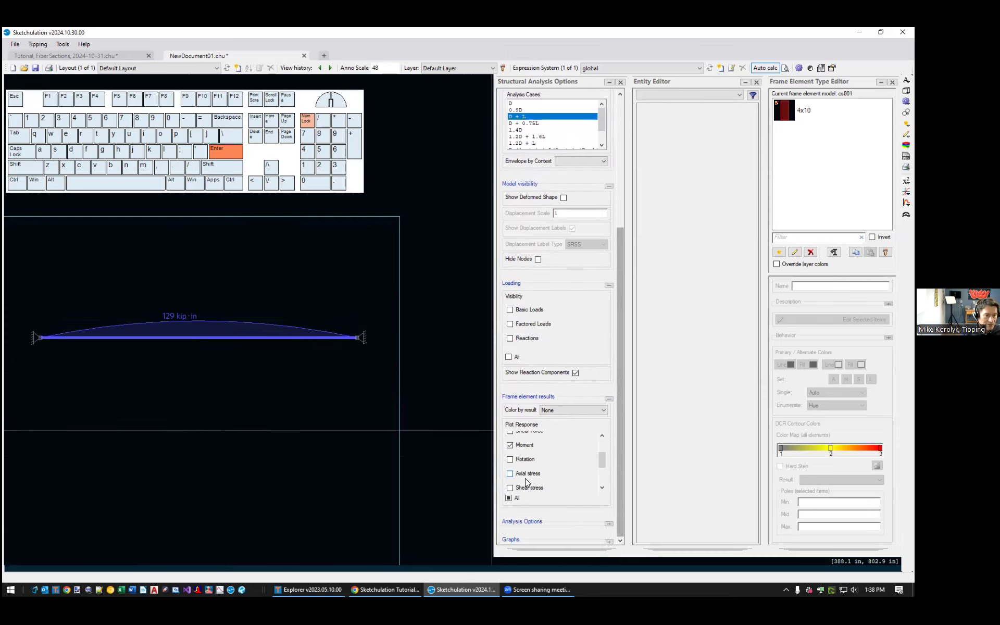
scroll(526, 477, "down", 2)
scroll(537, 471, "down", 2)
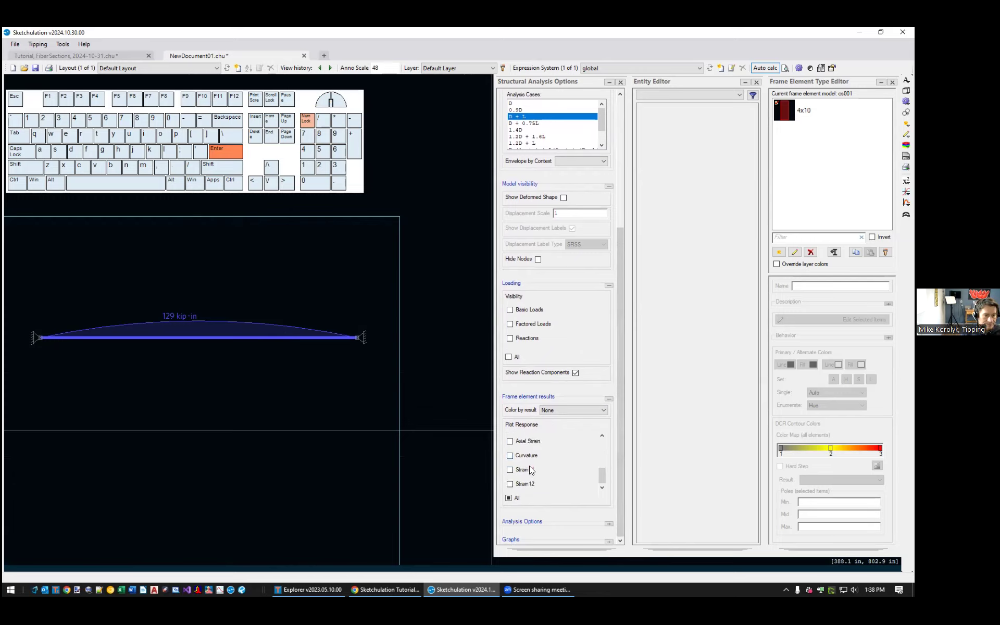
scroll(537, 452, "up", 5)
left_click(537, 479)
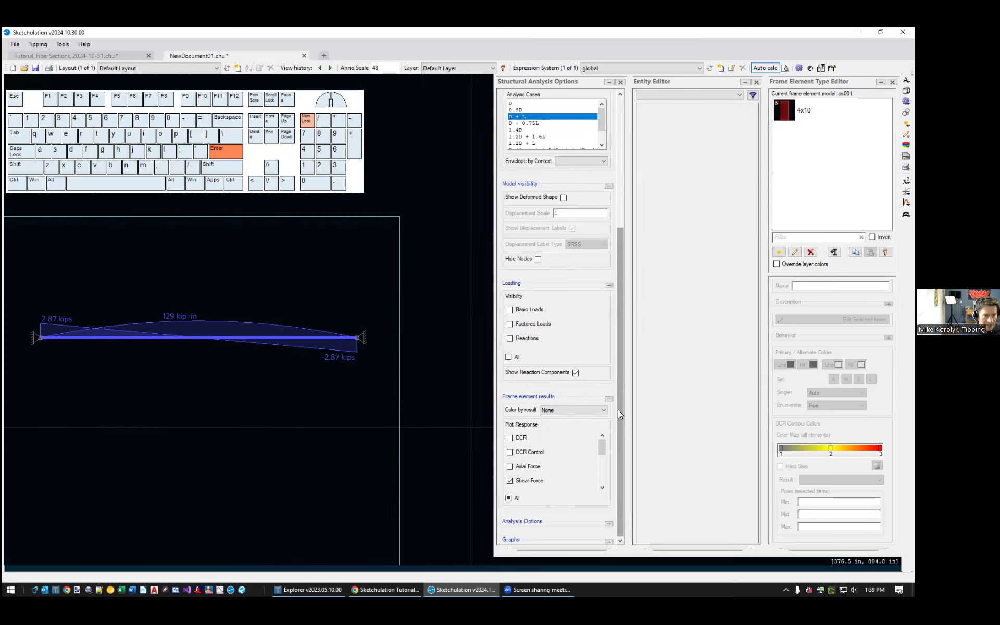
- Plot the beam's DCR, colour the frame element by DCR, and inspect the result label up close
left_click(521, 442)
left_click(565, 409)
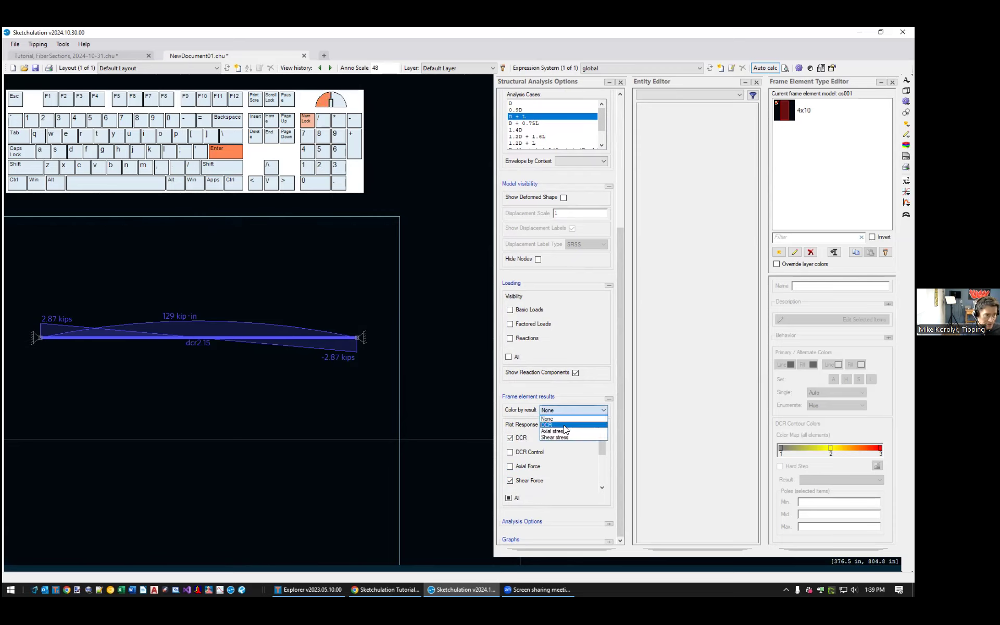
left_click(565, 425)
scroll(203, 409, "up", 2)
scroll(203, 409, "up", 3)
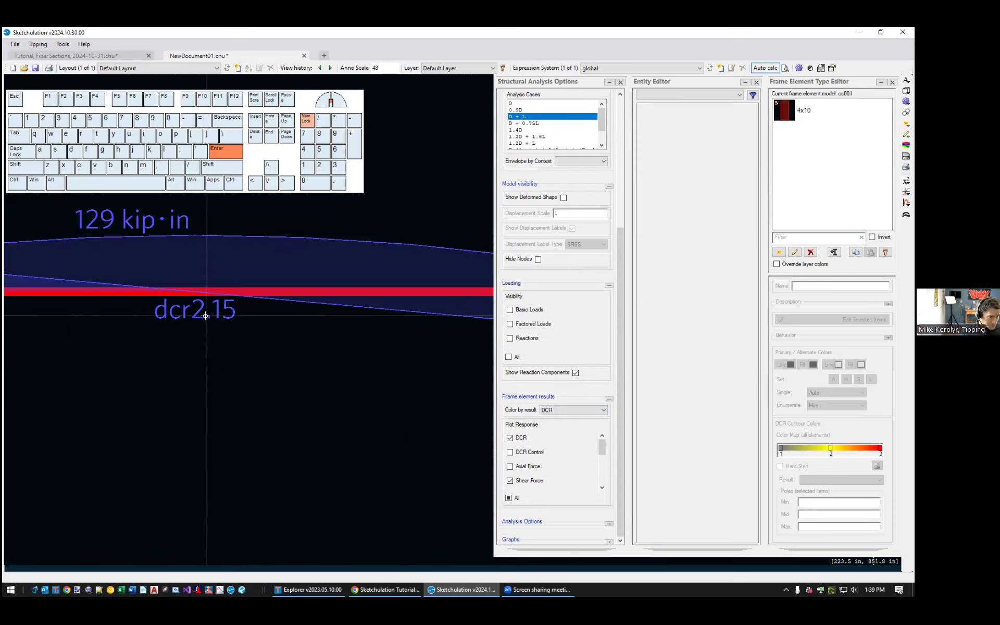
scroll(150, 405, "down", 3)
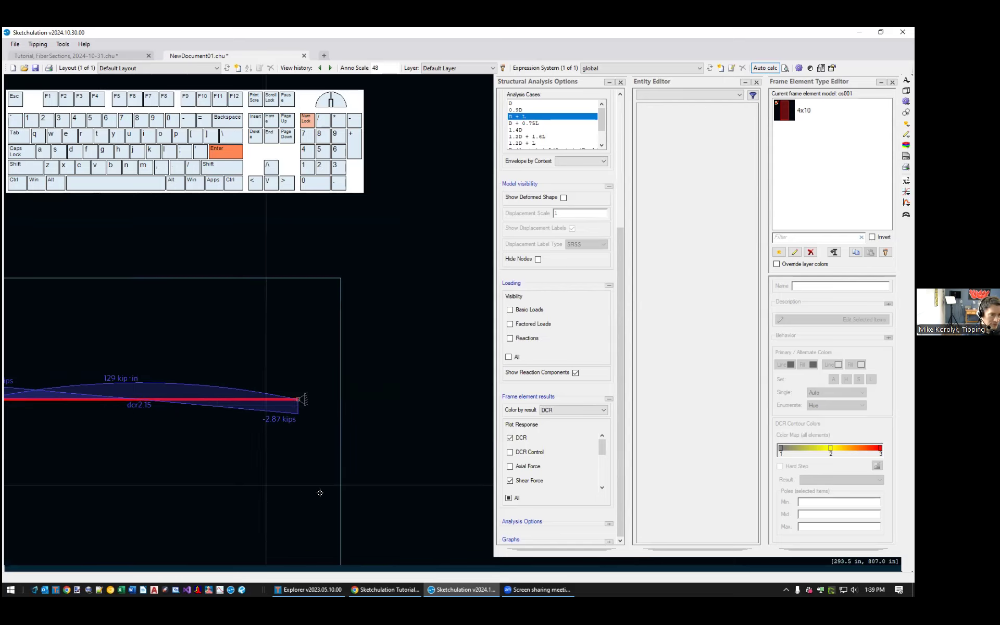
middle_click_drag(179, 486, 205, 422)
scroll(206, 421, "down", 2)
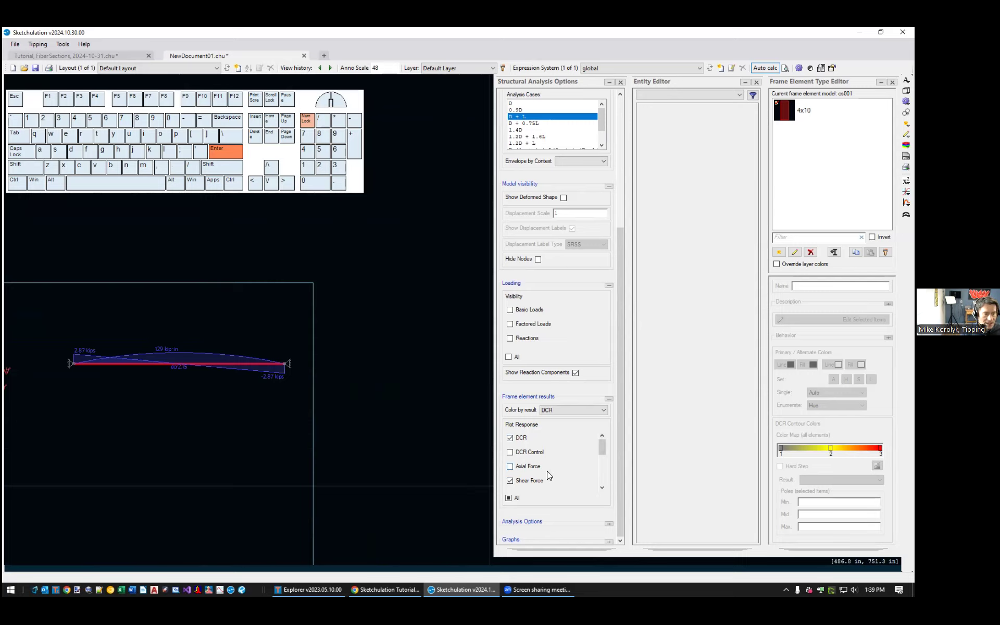
- Expand the analysis options to review the convergence, differential displacement and iteration settings, and collapse them again
left_click(609, 523)
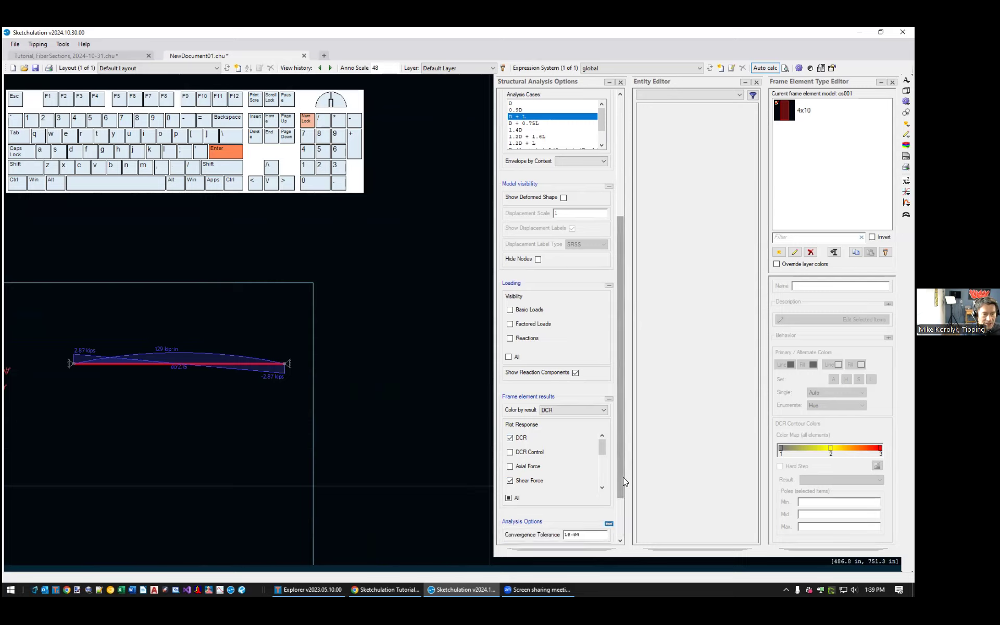
scroll(623, 477, "down", 2)
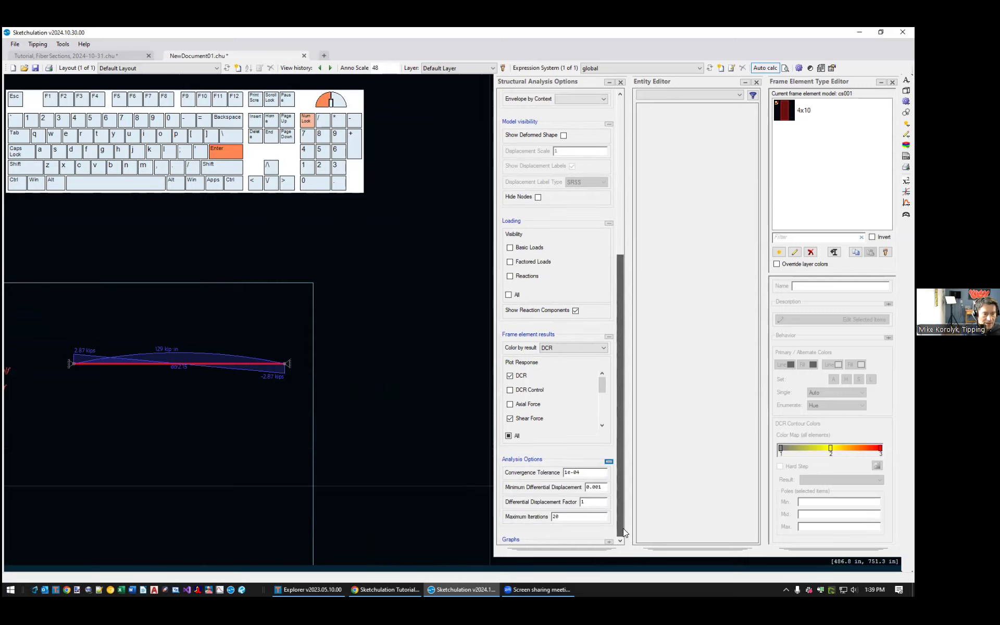
left_click(608, 461)
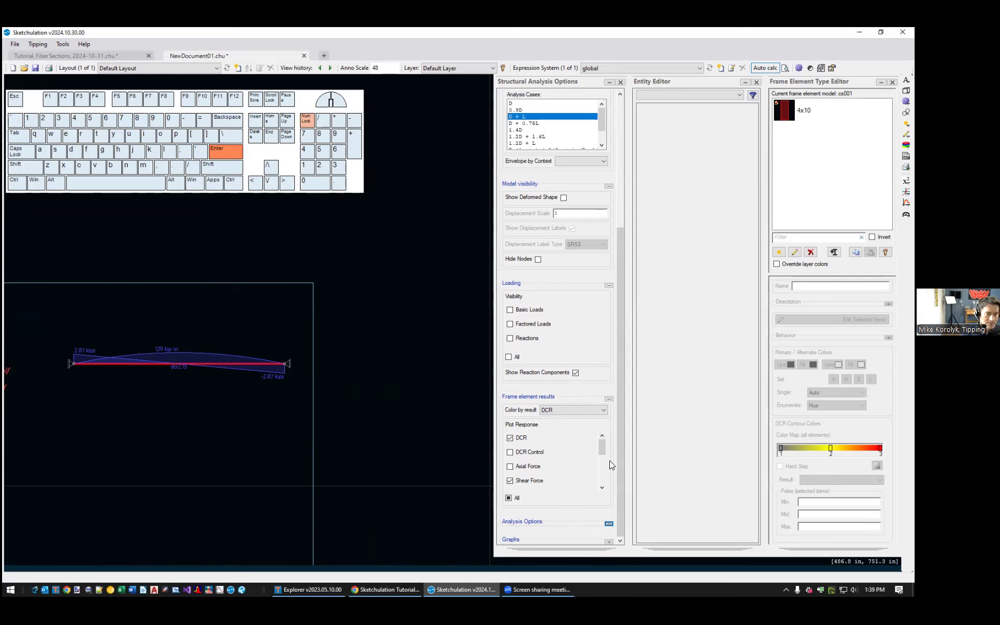
- Expand the graph settings and set the linear load unit to plf
left_click(609, 541)
left_click_drag(620, 436, 625, 504)
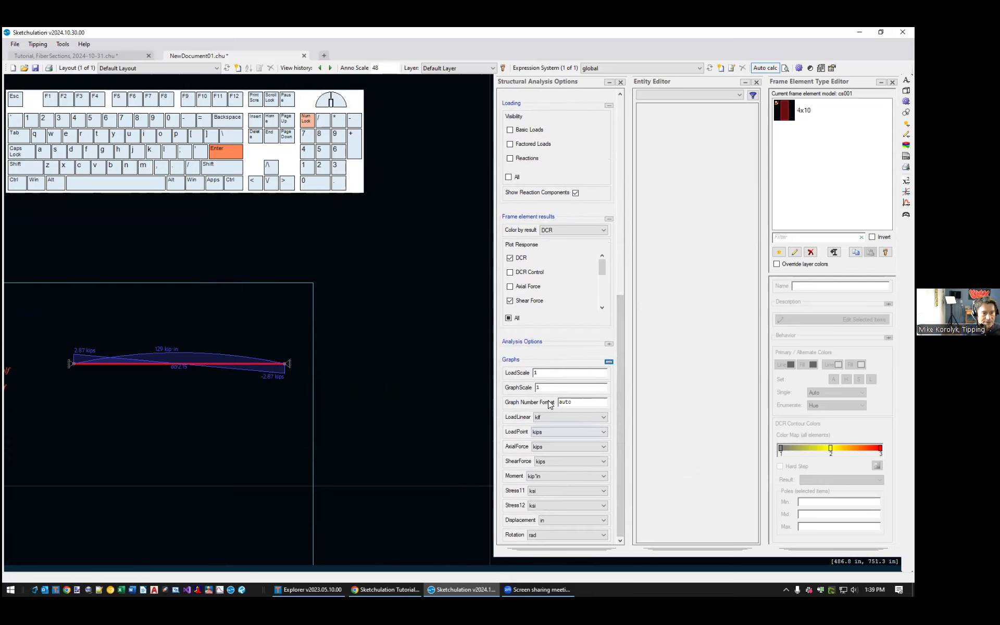
left_click(575, 415)
left_click(552, 438)
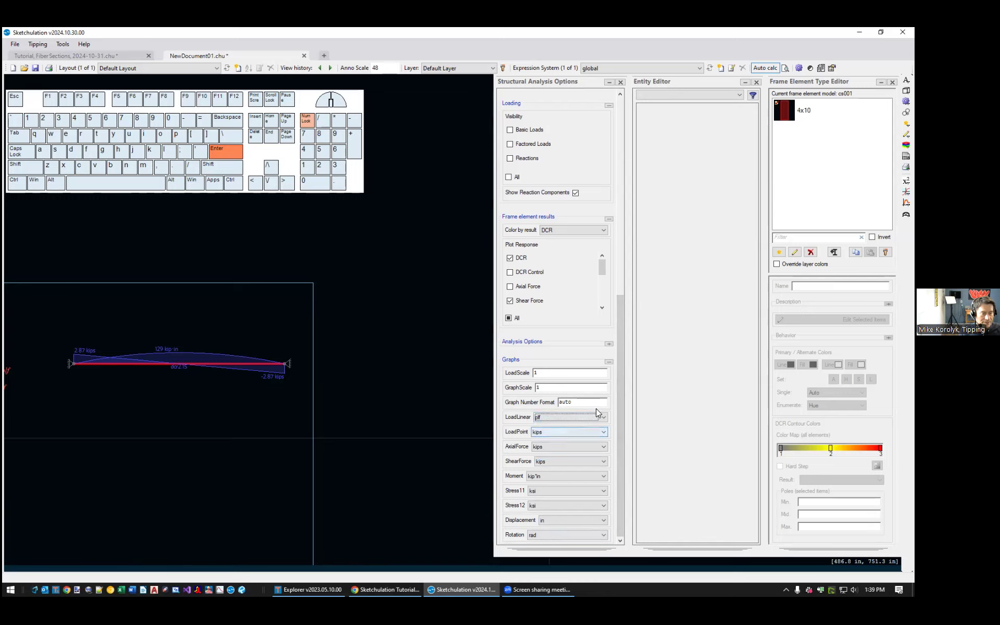
- Switch the results display off and on repeatedly to compare the applied loads with the analysis plots, leaving the results hidden
left_click_drag(616, 395, 633, 187)
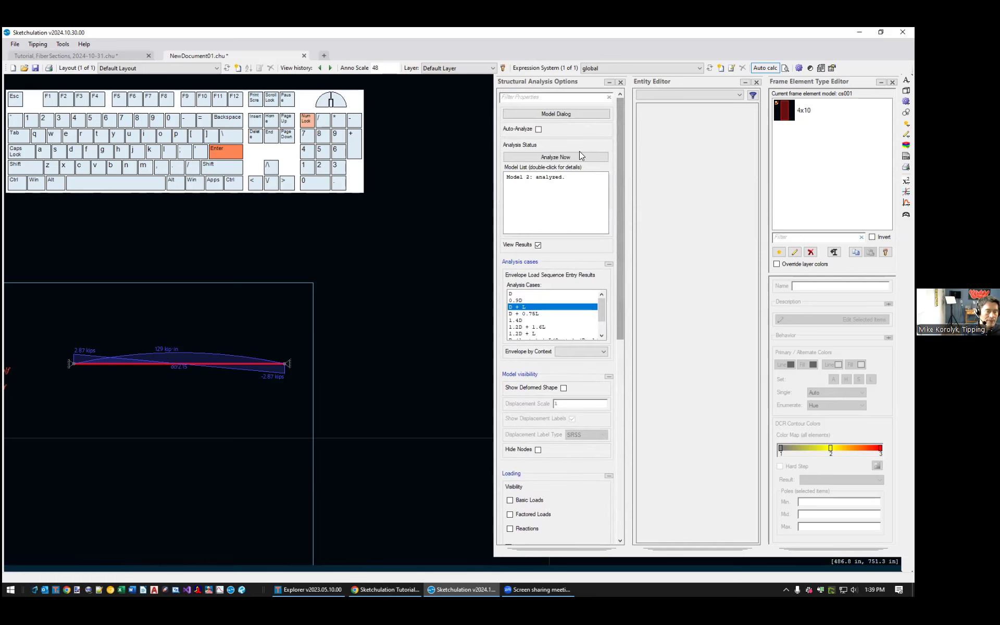
left_click(537, 245)
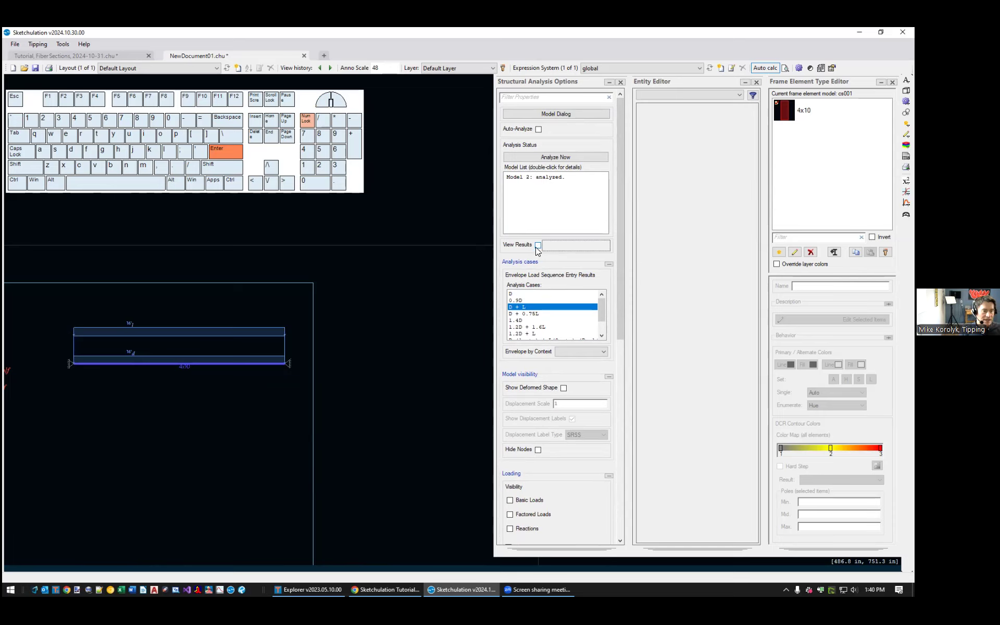
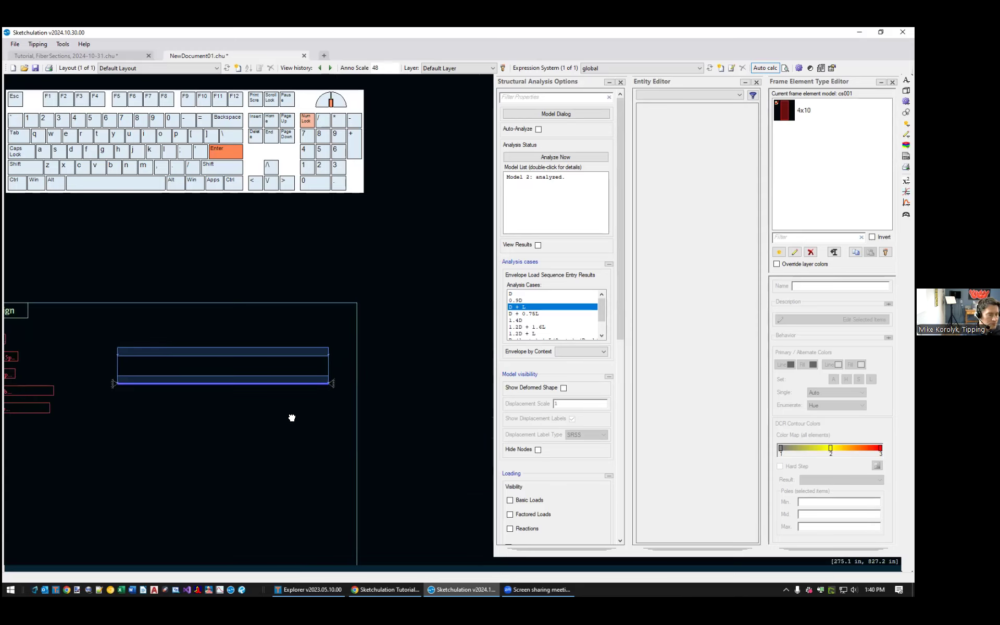
middle_click_drag(290, 415, 351, 415)
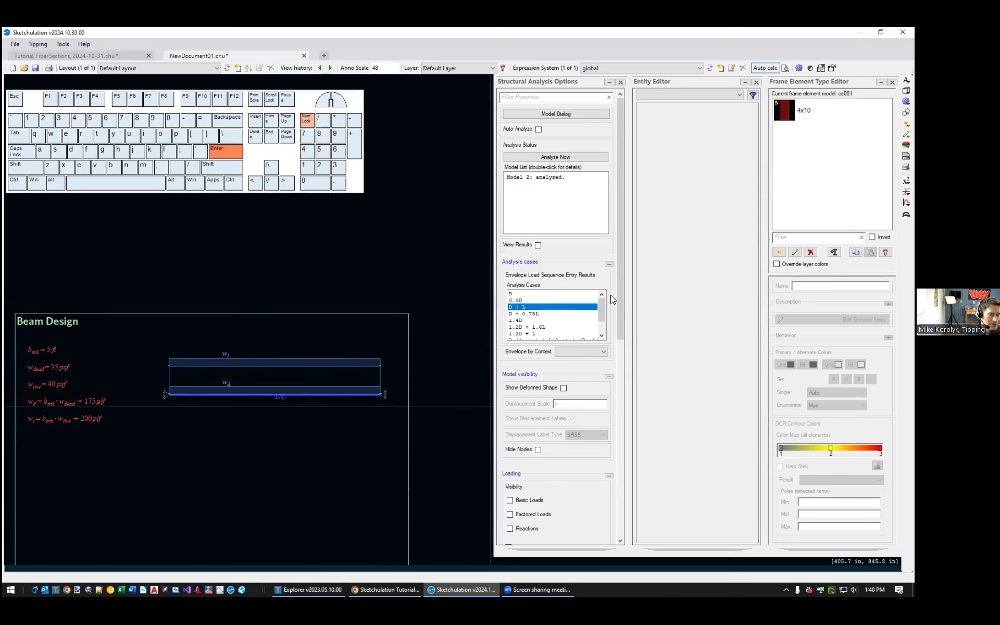
left_click_drag(622, 295, 639, 279)
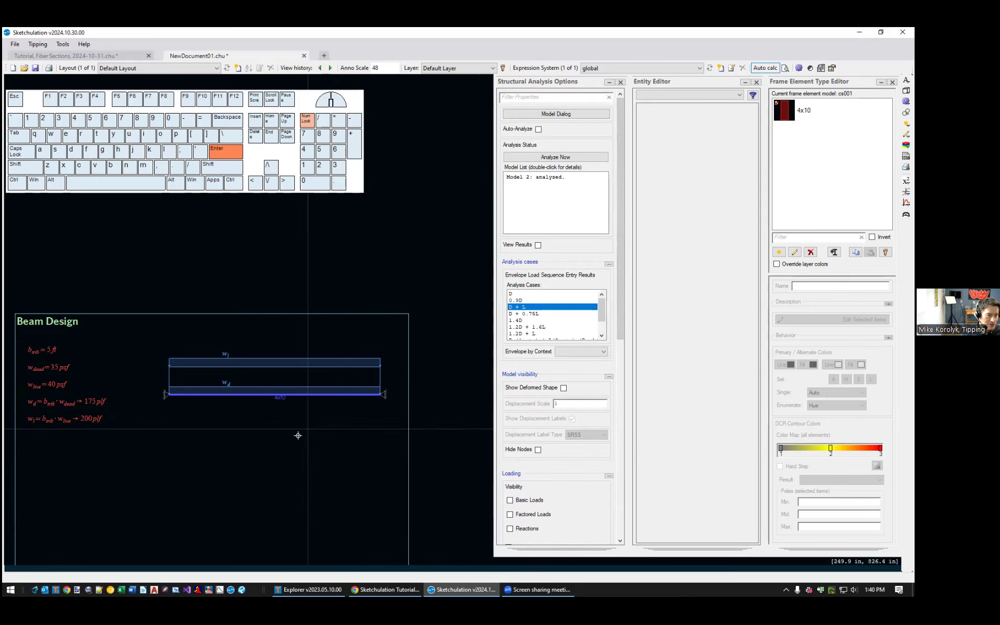
left_click(538, 245)
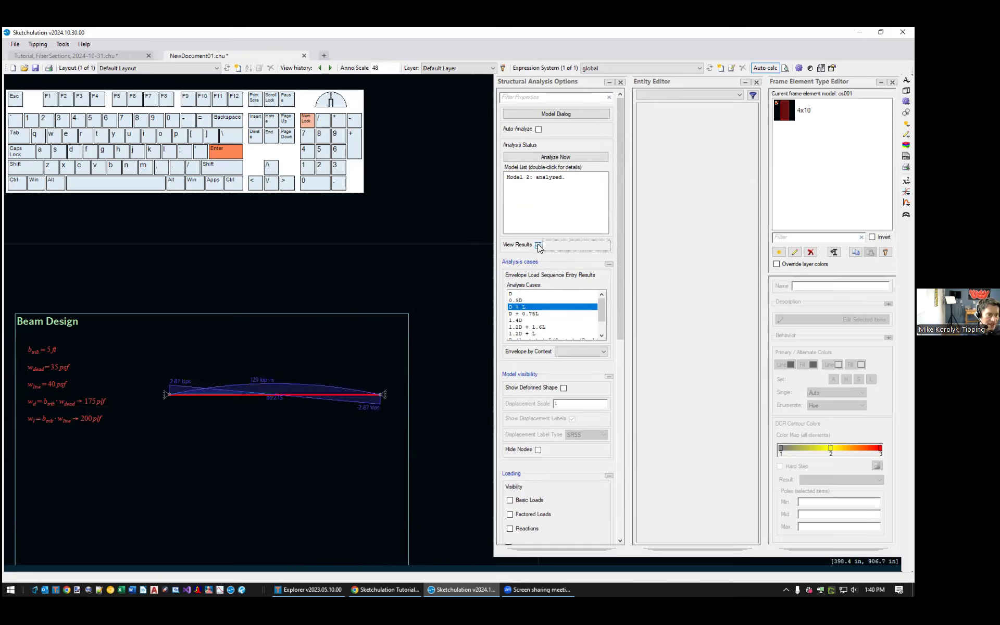
left_click(538, 244)
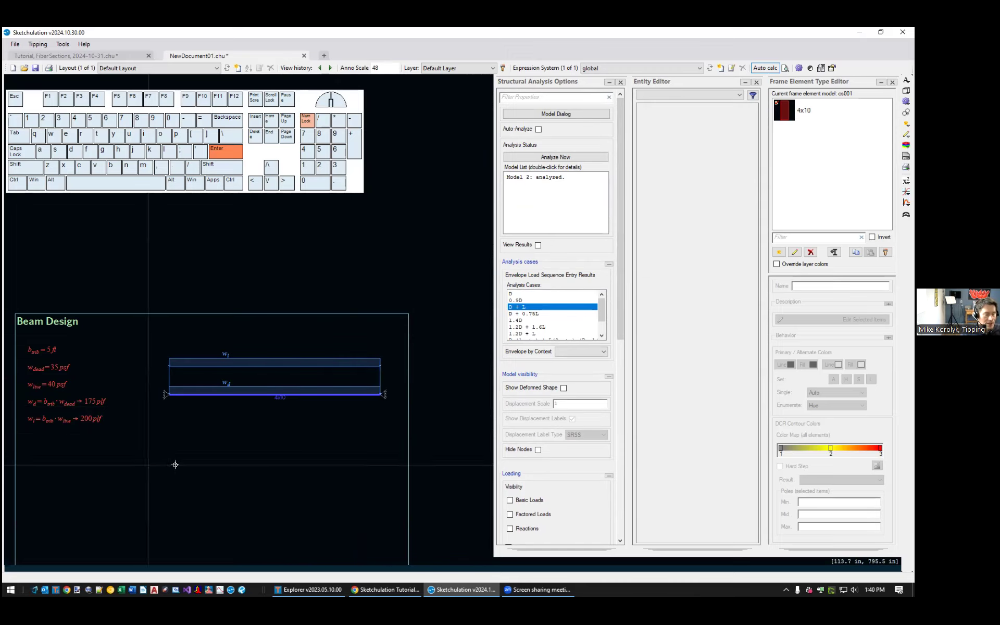
scroll(299, 359, "down", 2)
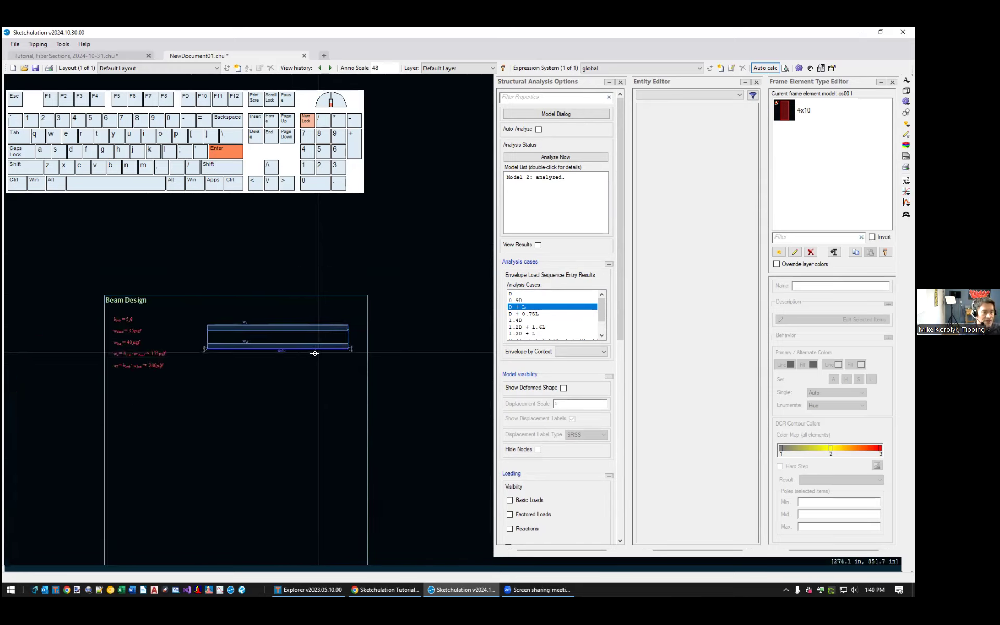
scroll(345, 348, "up", 2)
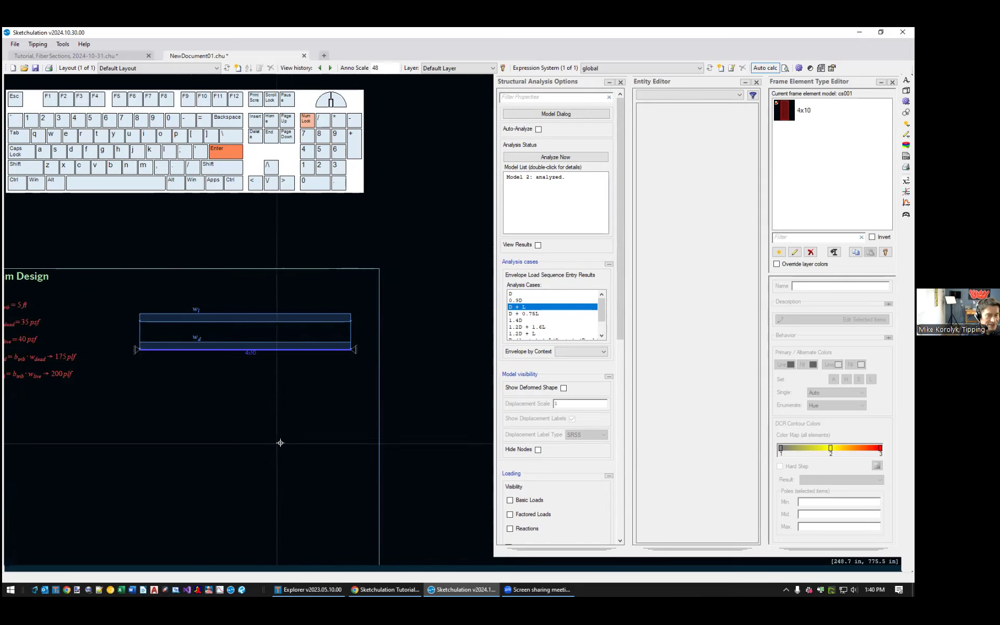
middle_click_drag(295, 431, 315, 388)
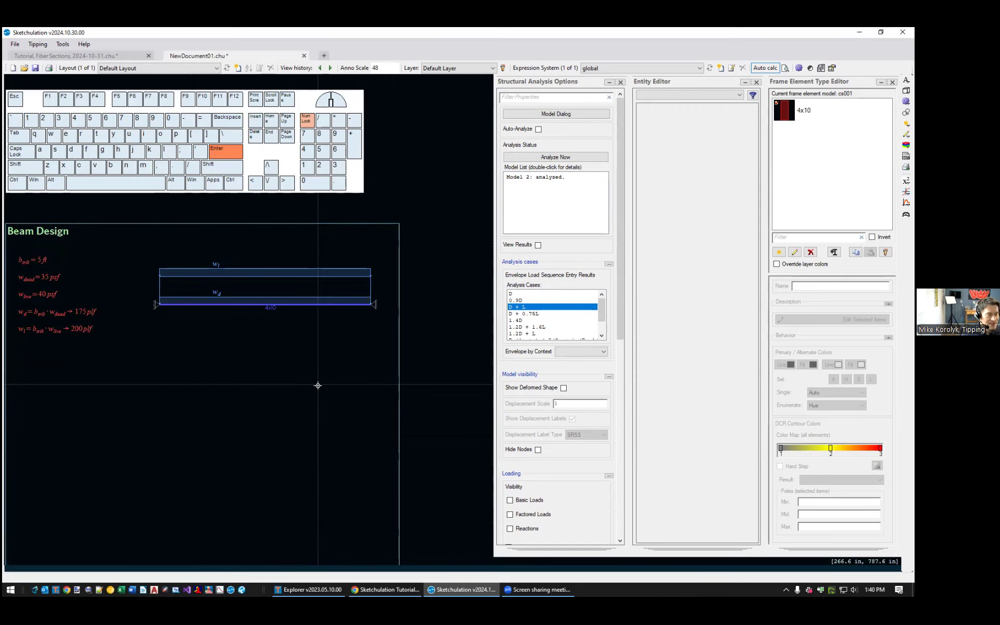
left_click(538, 246)
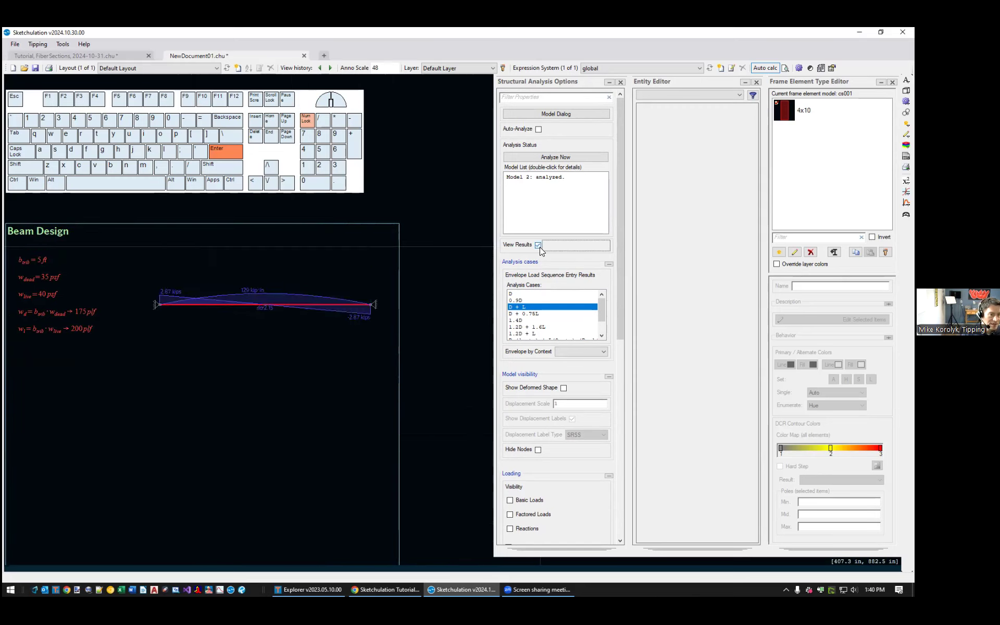
left_click(538, 246)
middle_click_drag(333, 345, 346, 373)
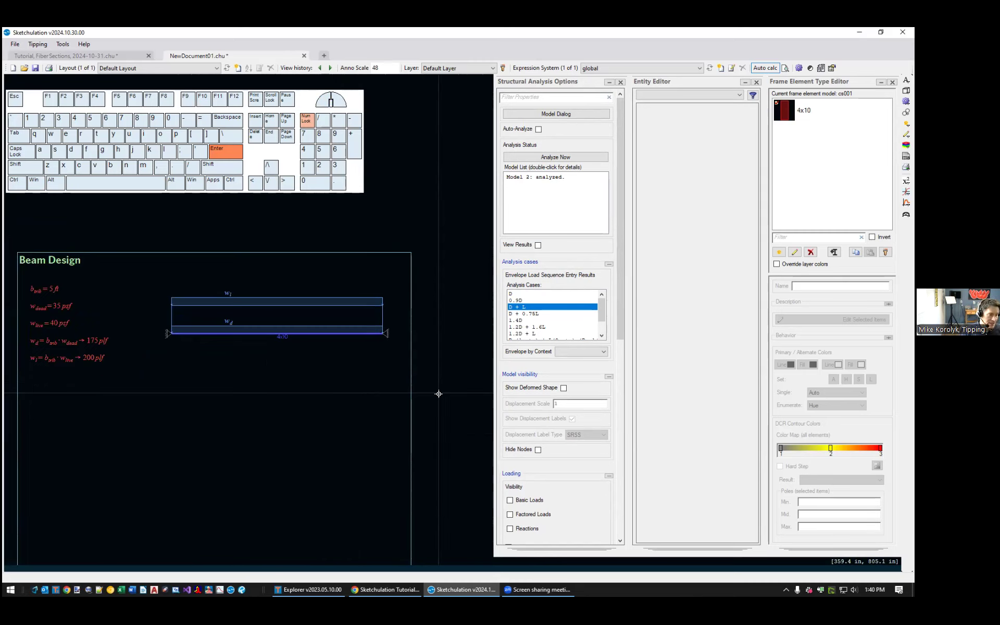
- Start a Viewport Model and draw its rectangular boundary around the analyzed 4x10 beam, its reactions and load labels
type("vi")
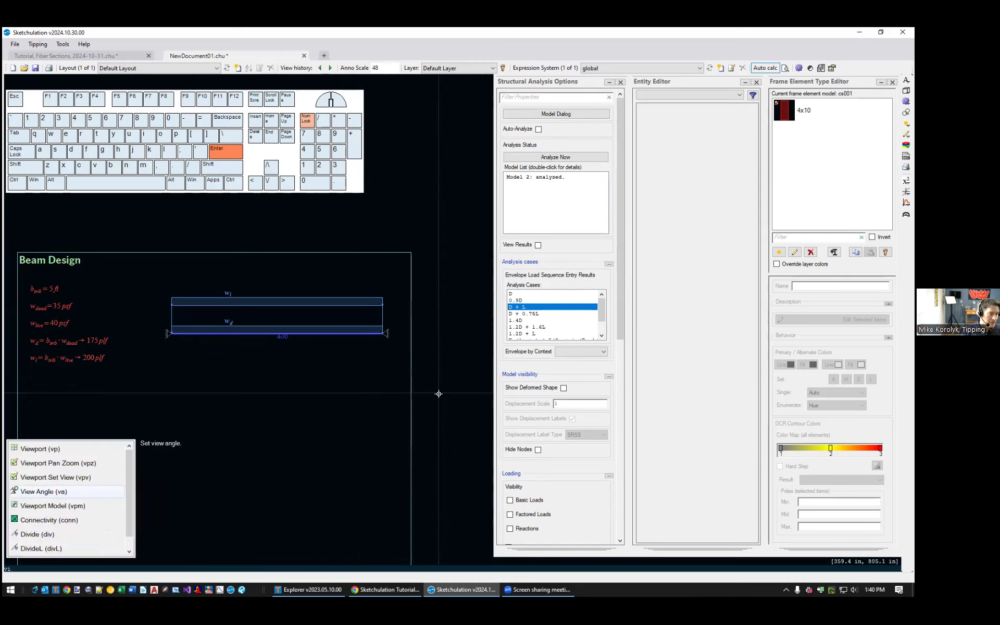
type("e")
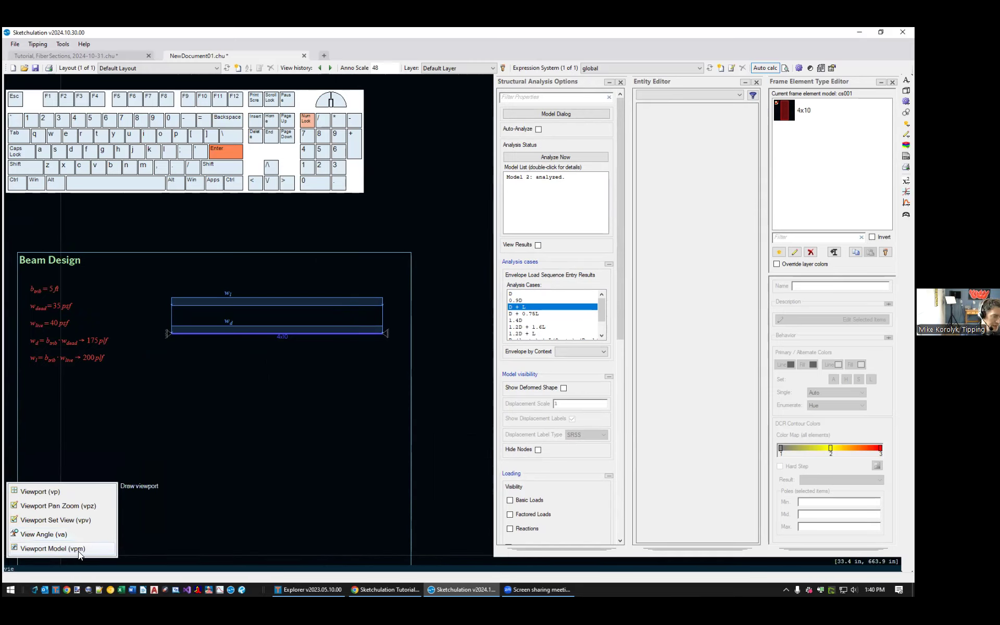
left_click(93, 550)
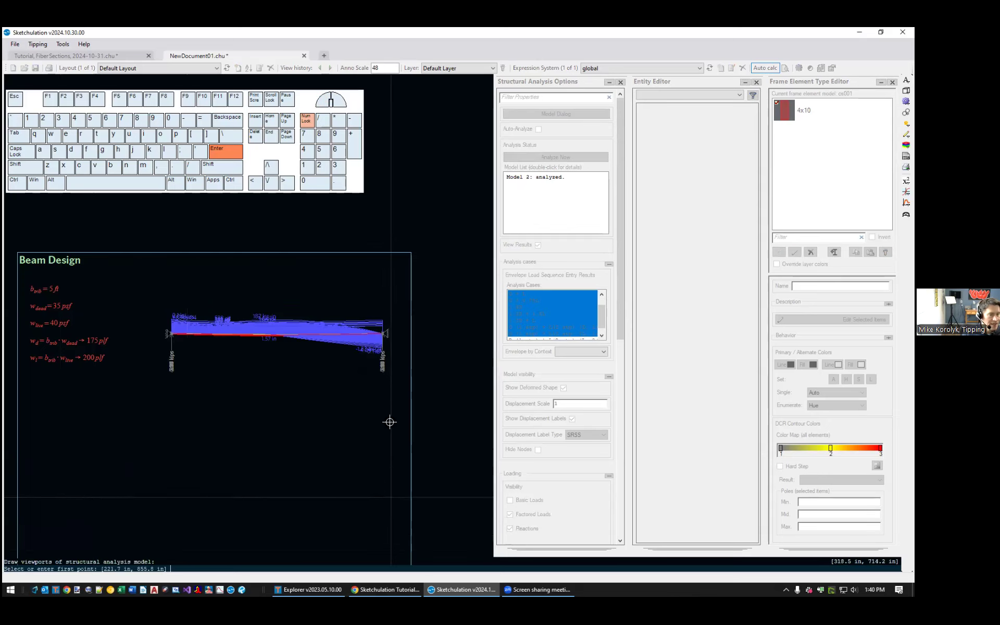
scroll(227, 344, "up", 2)
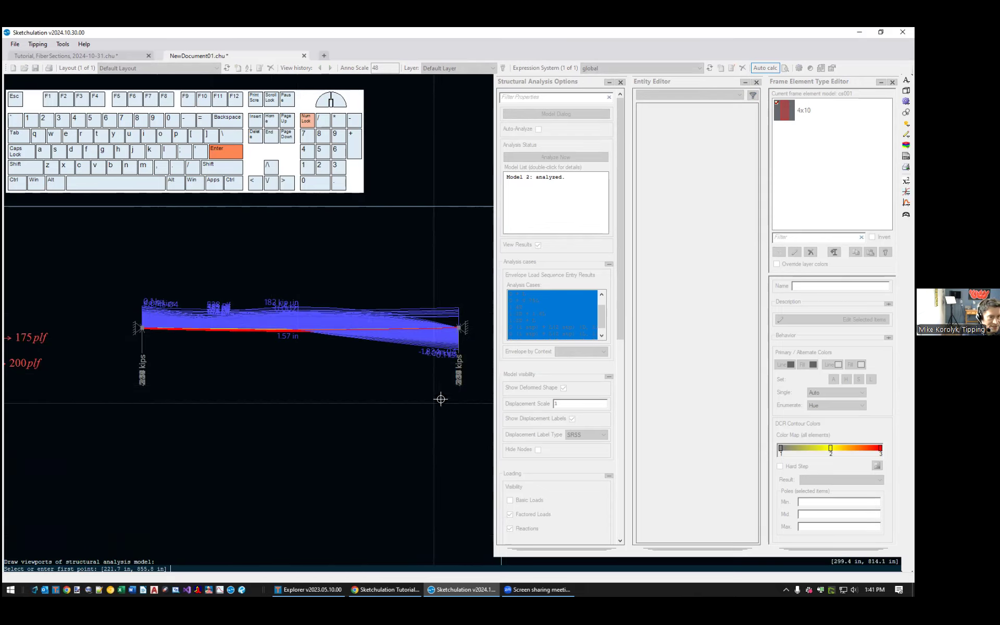
middle_click_drag(444, 398, 415, 392)
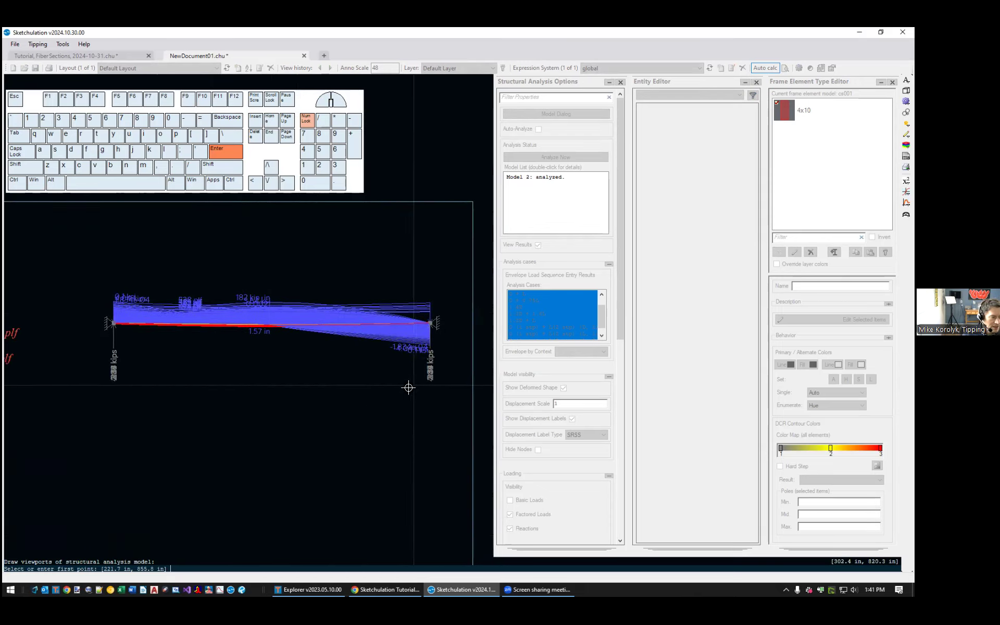
left_click(447, 388)
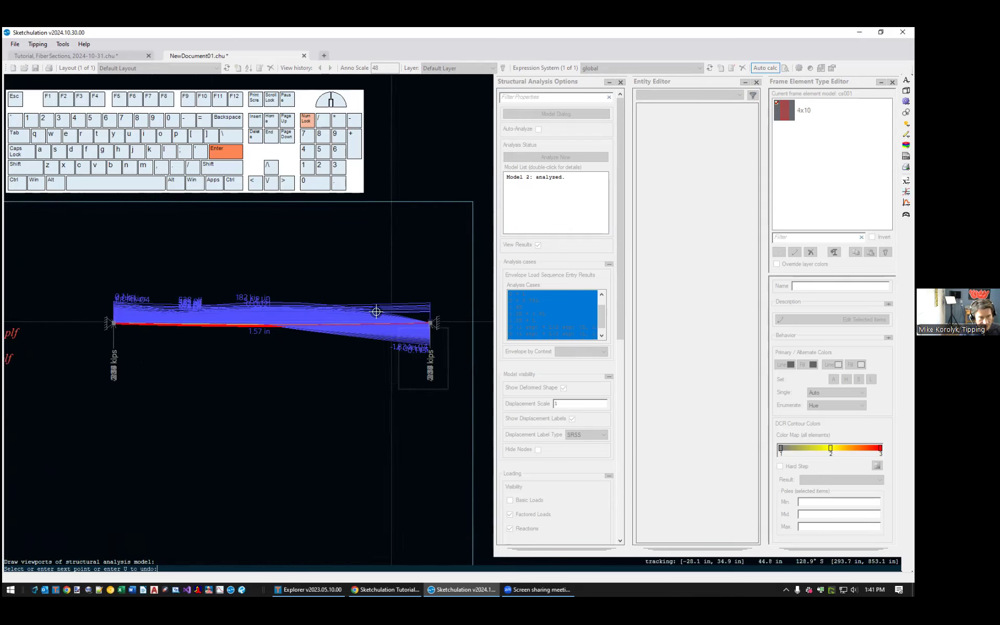
left_click(92, 288)
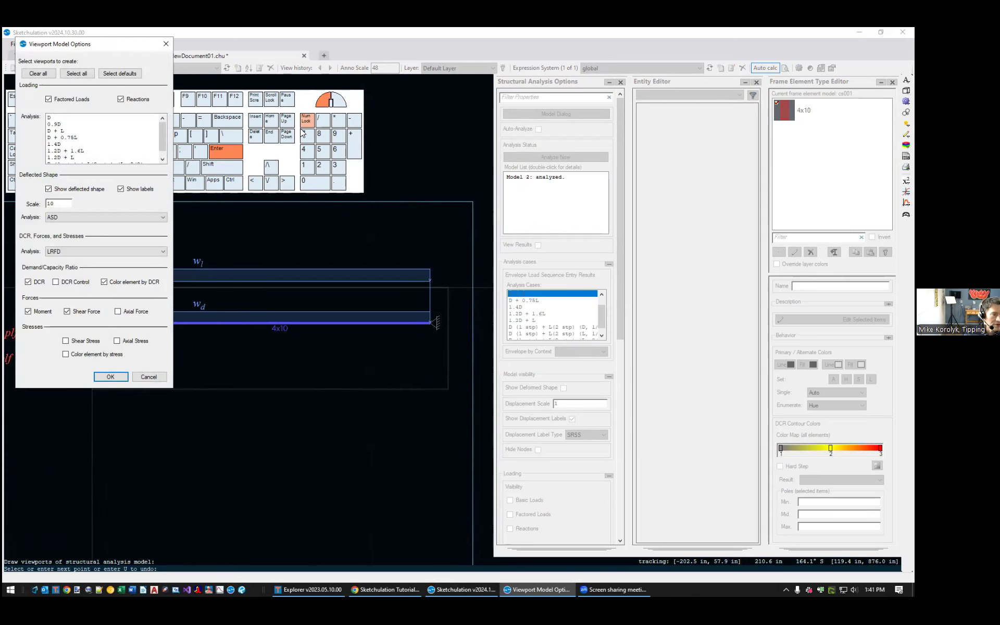
- Create the model viewports with D + L as the loading case, keeping ASD deflected shape at scale 10 and LRFD DCR, moment and shear
left_click_drag(143, 44, 338, 132)
mouse_move(359, 224)
left_mouse_down()
mouse_move(358, 242)
mouse_move(360, 223)
left_mouse_up()
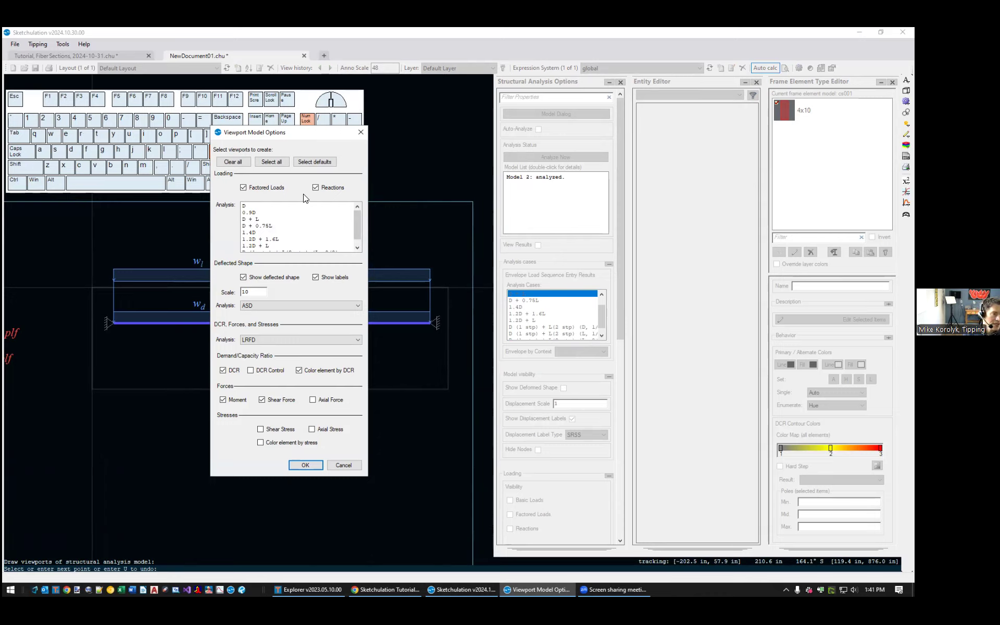
left_click(263, 220)
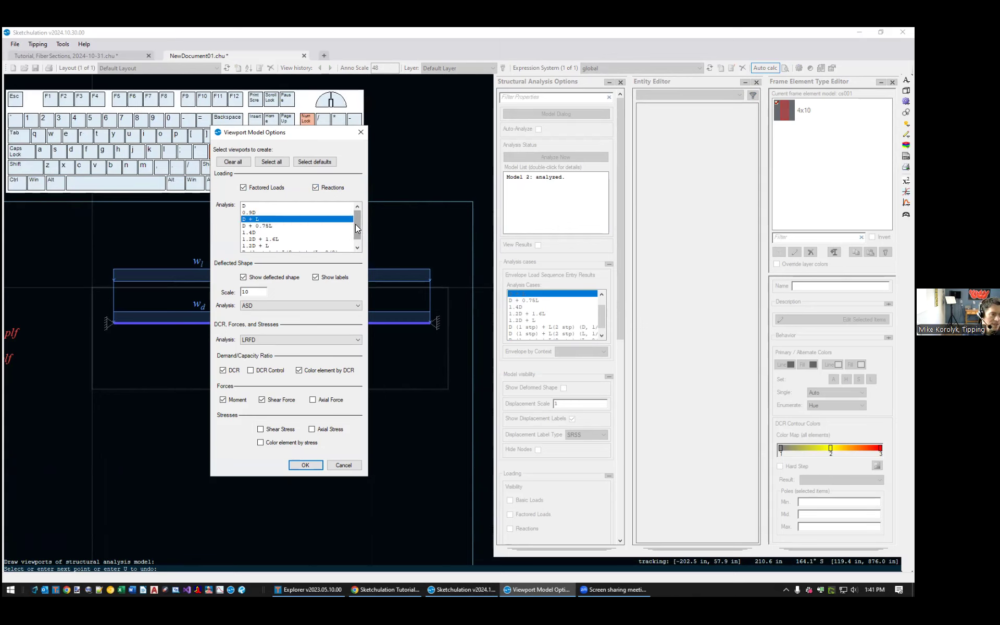
left_click(254, 307)
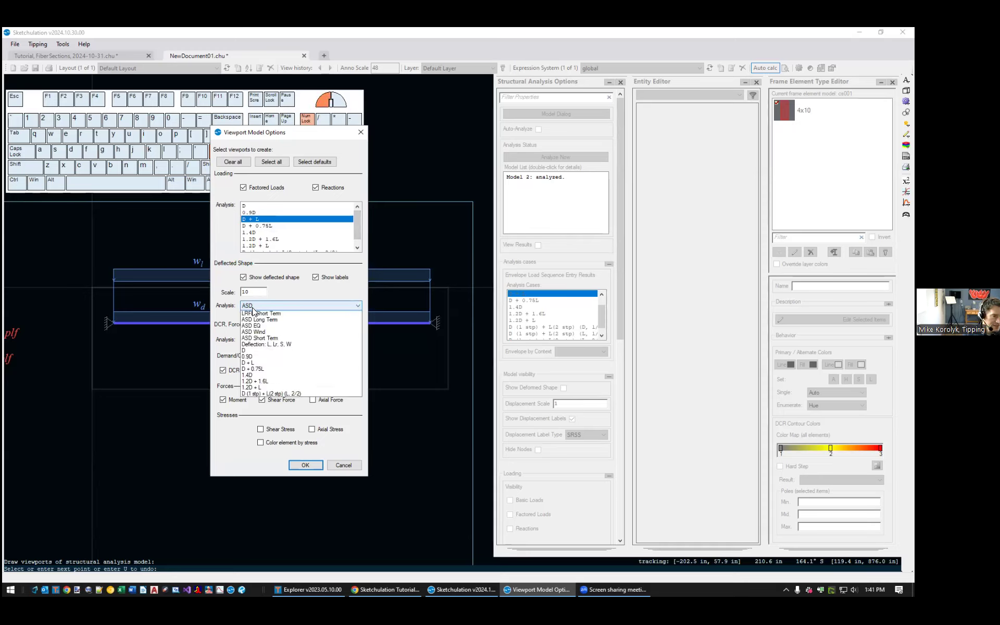
left_click(249, 302)
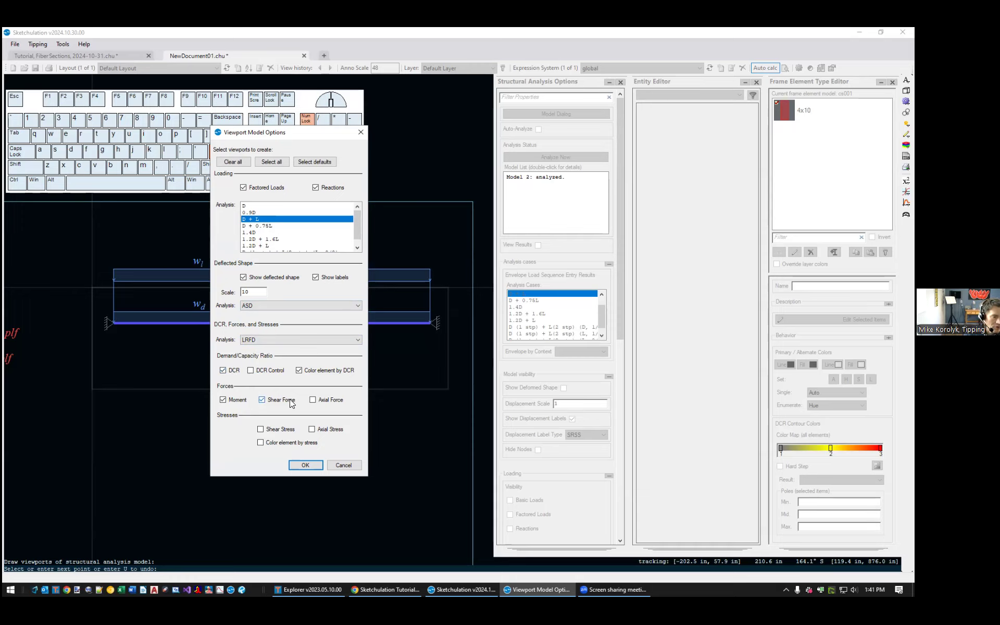
left_click(305, 465)
- Stack the viewports in a column beneath the beam inside the Beam Design frame, scaled to match the original beam's length
scroll(313, 420, "down", 3)
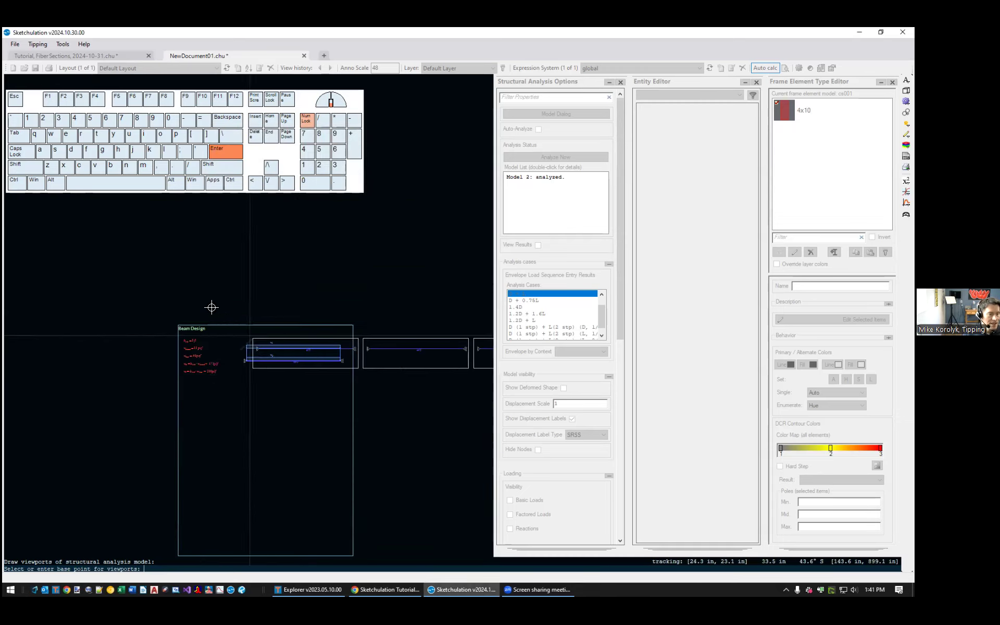
middle_click_drag(228, 377, 211, 279)
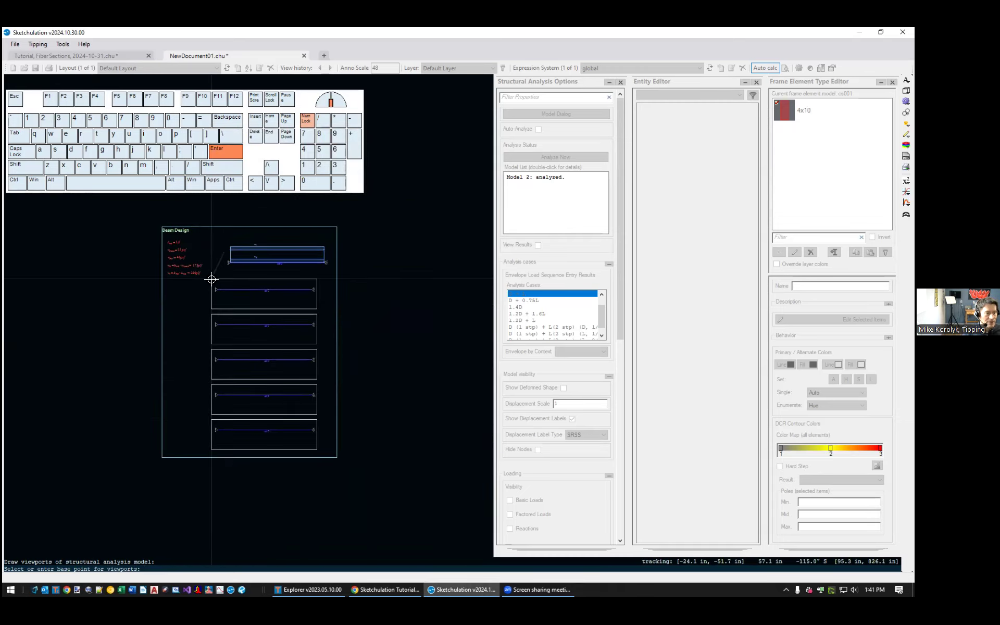
scroll(224, 274, "up", 3)
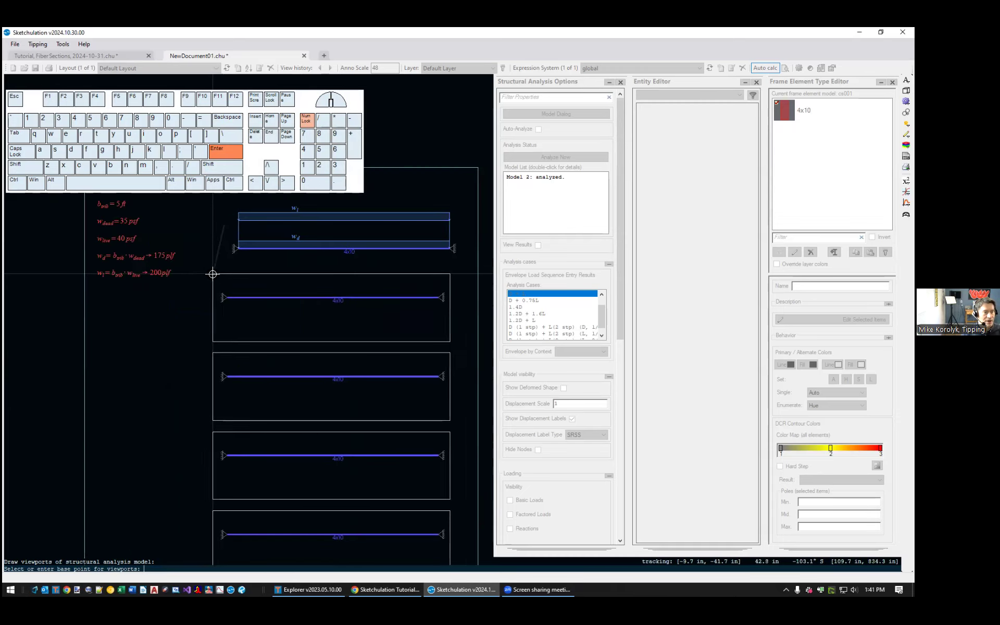
key("F8")
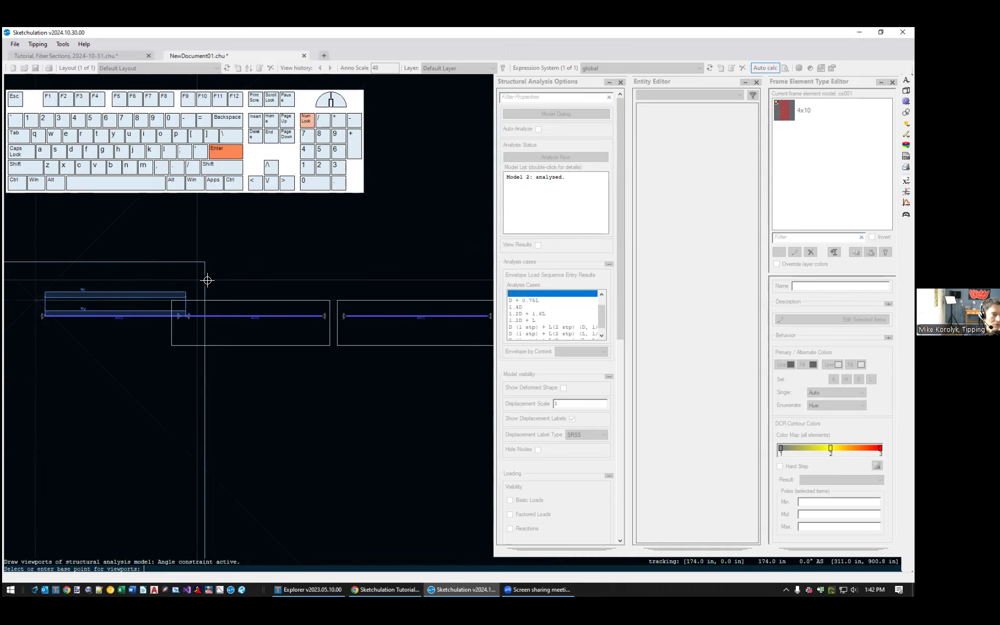
scroll(243, 280, "down", 5)
scroll(150, 323, "up", 10)
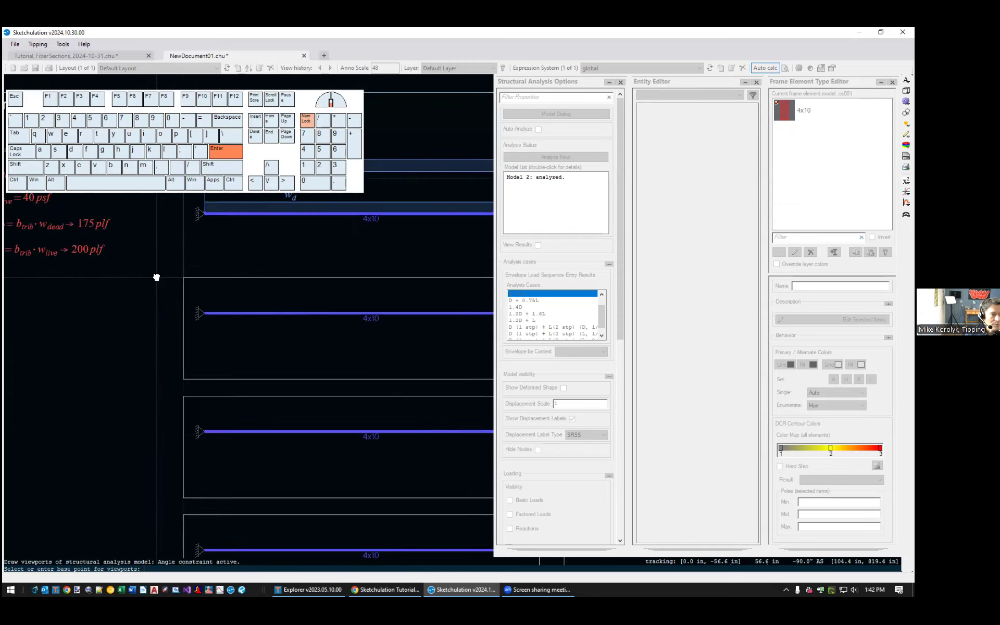
scroll(120, 299, "down", 2)
left_click(89, 305)
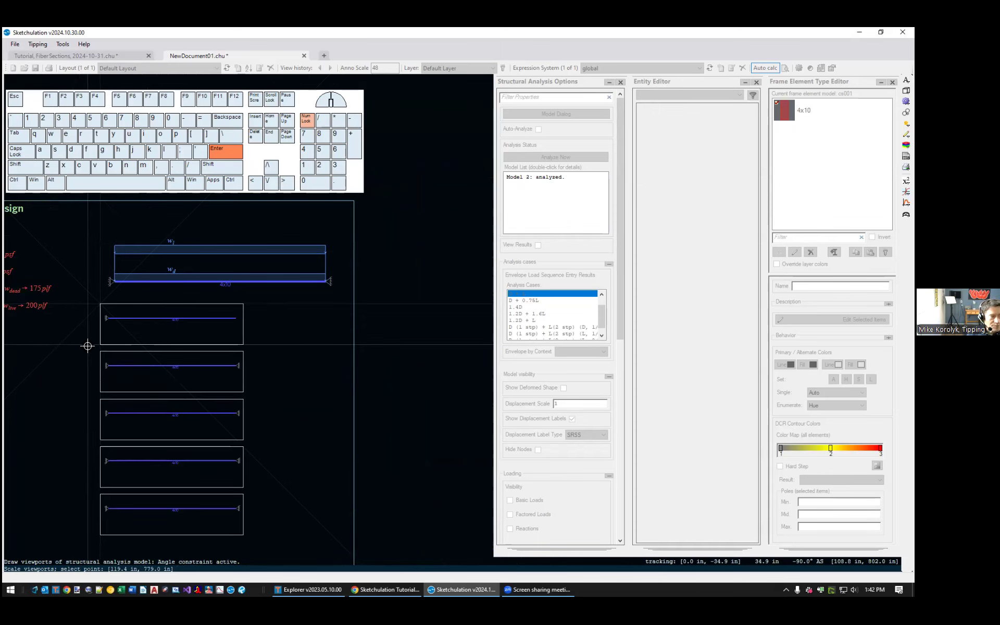
left_click(87, 346)
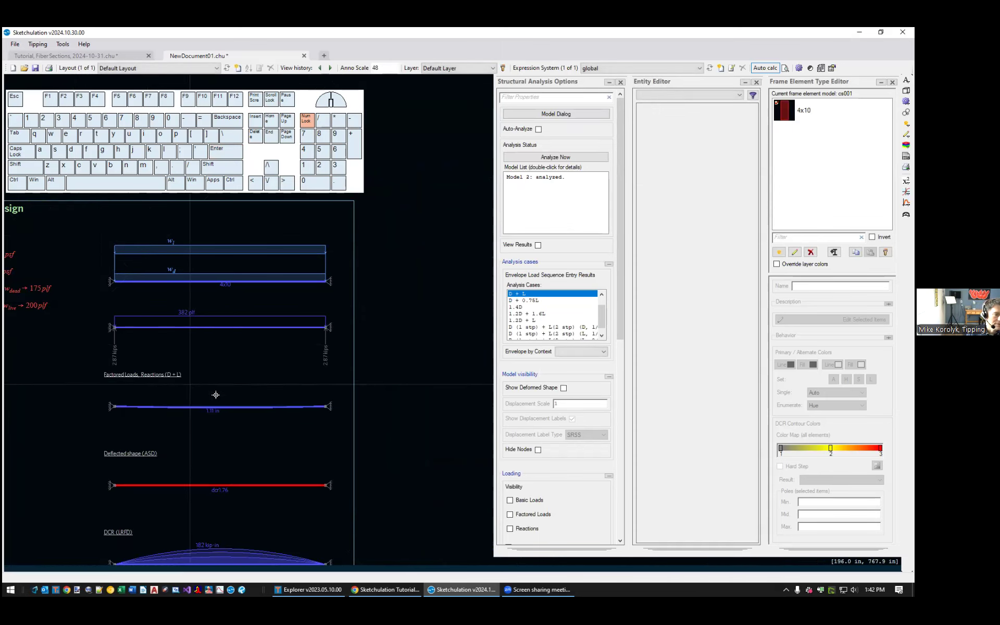
- Examine the Factored Loads, Reactions (D + L) viewport and the Deflected Shape (ASD) viewport with their captions up close
scroll(234, 348, "up", 2)
middle_click_drag(366, 332, 473, 357)
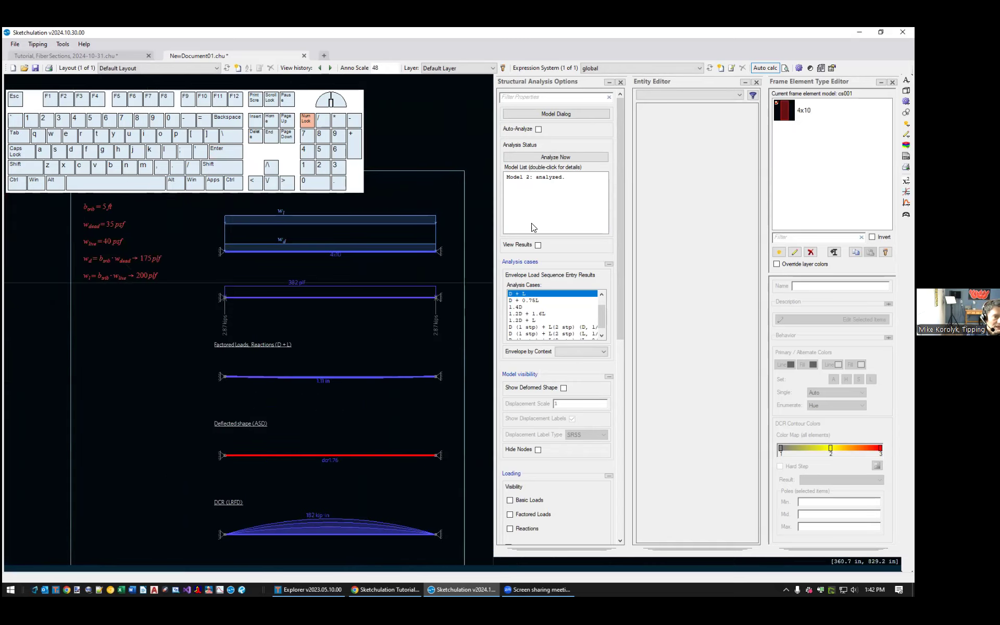
middle_click_drag(388, 445, 686, 344)
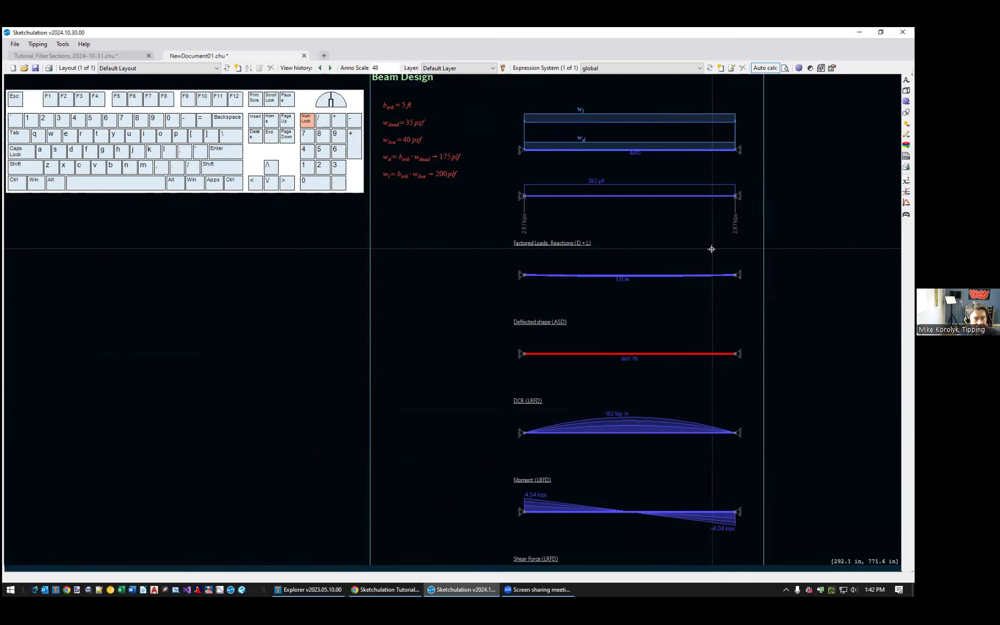
scroll(706, 219, "up", 3)
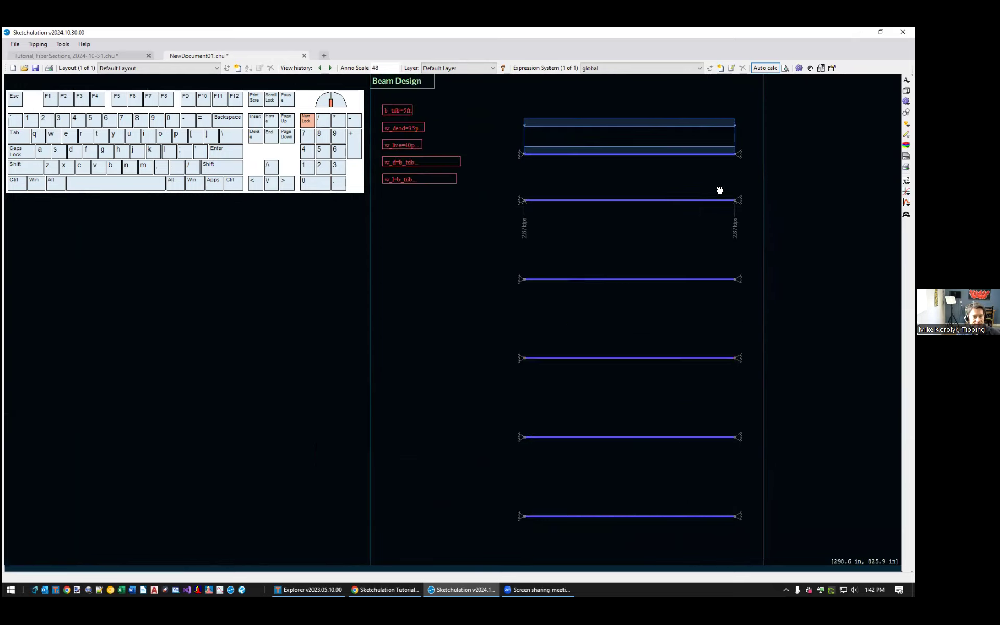
left_click_drag(661, 250, 488, 324)
scroll(488, 330, "up", 5)
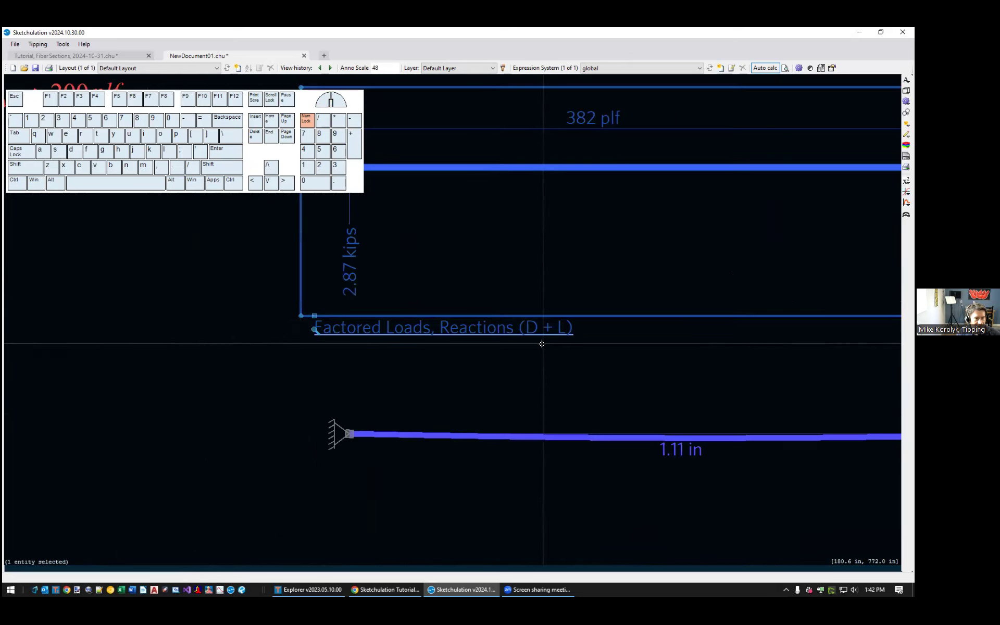
scroll(541, 341, "down", 5)
left_click_drag(668, 378, 573, 402)
scroll(496, 453, "up", 5)
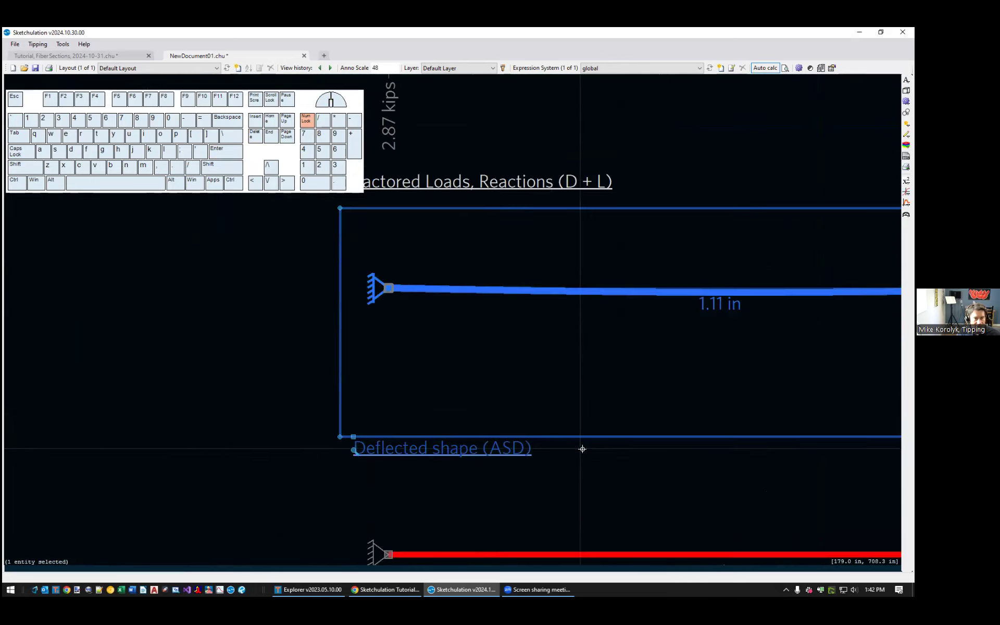
scroll(582, 449, "down", 3)
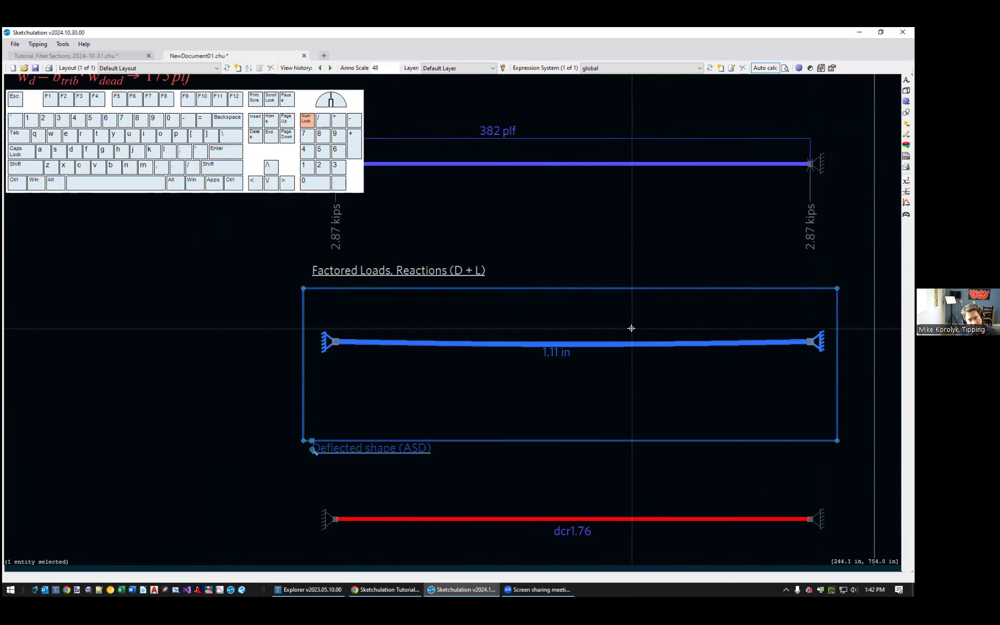
- Select the DCR (LRFD) viewport and examine its colored beam, result label and caption
scroll(644, 353, "down", 3)
middle_click_drag(654, 395, 643, 334)
key("Escape")
left_click(636, 400)
middle_click_drag(523, 433, 446, 389)
scroll(446, 389, "up", 3)
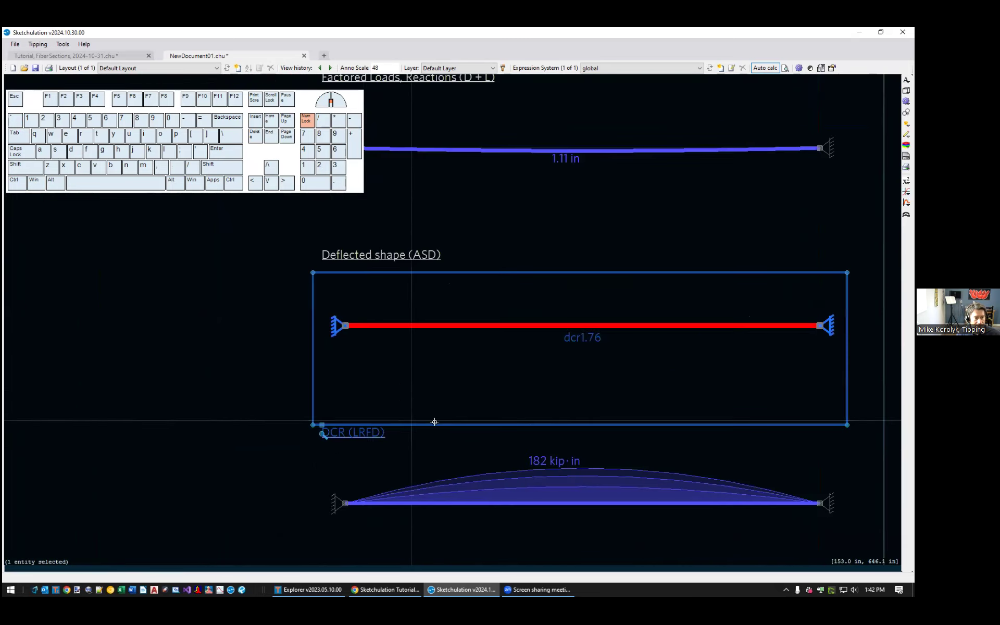
scroll(596, 487, "down", 3)
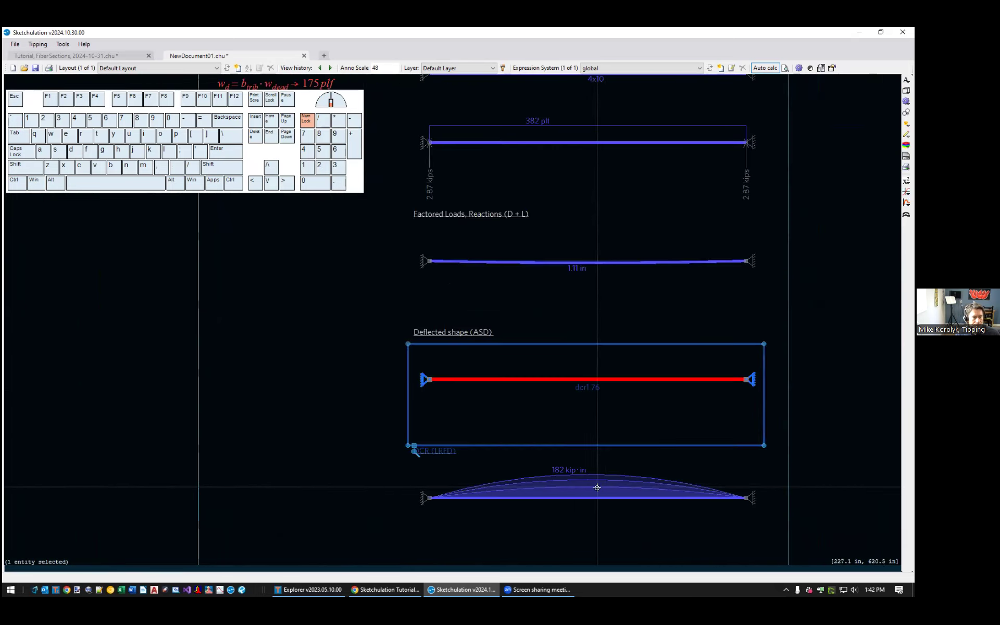
middle_click_drag(704, 448, 693, 408)
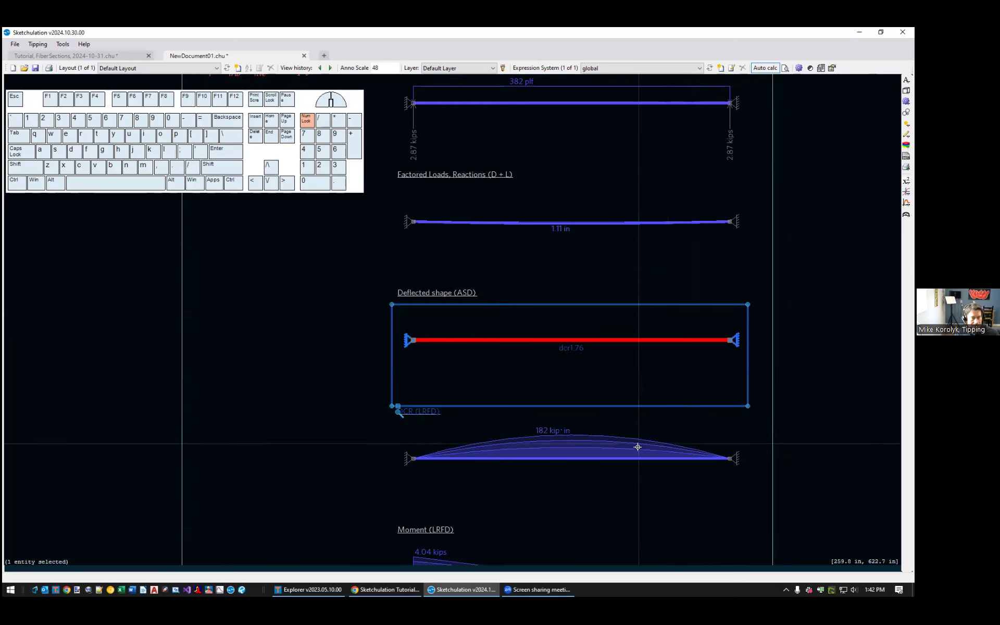
- Select the Moment (LRFD) viewport, examine the moment and shear force diagrams, and review the whole Beam Design sheet
key("Escape")
left_click(606, 459)
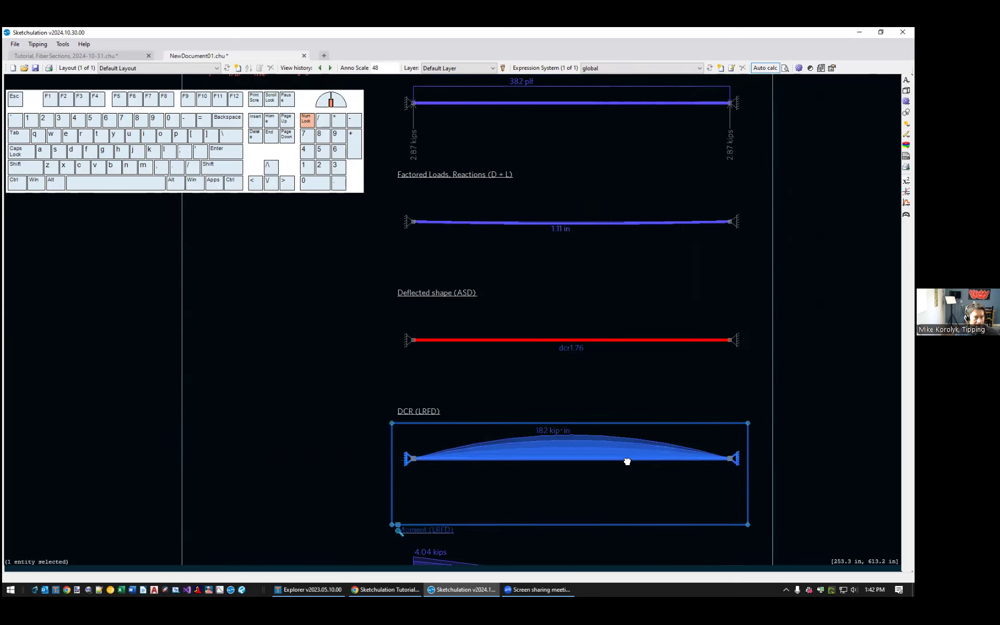
middle_click_drag(627, 462, 583, 369)
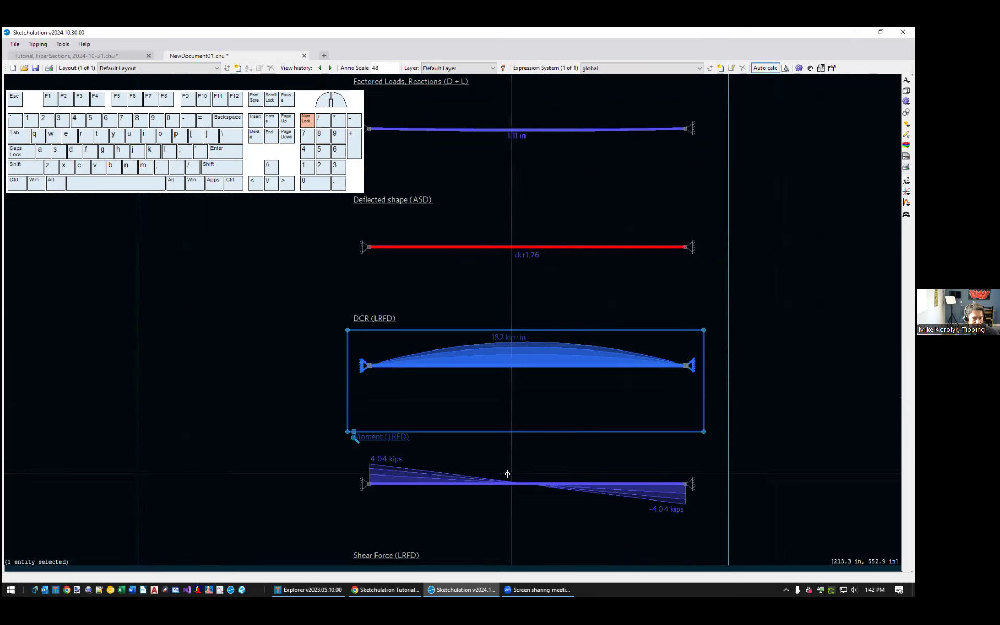
middle_click_drag(506, 474, 509, 397)
scroll(451, 417, "up", 3)
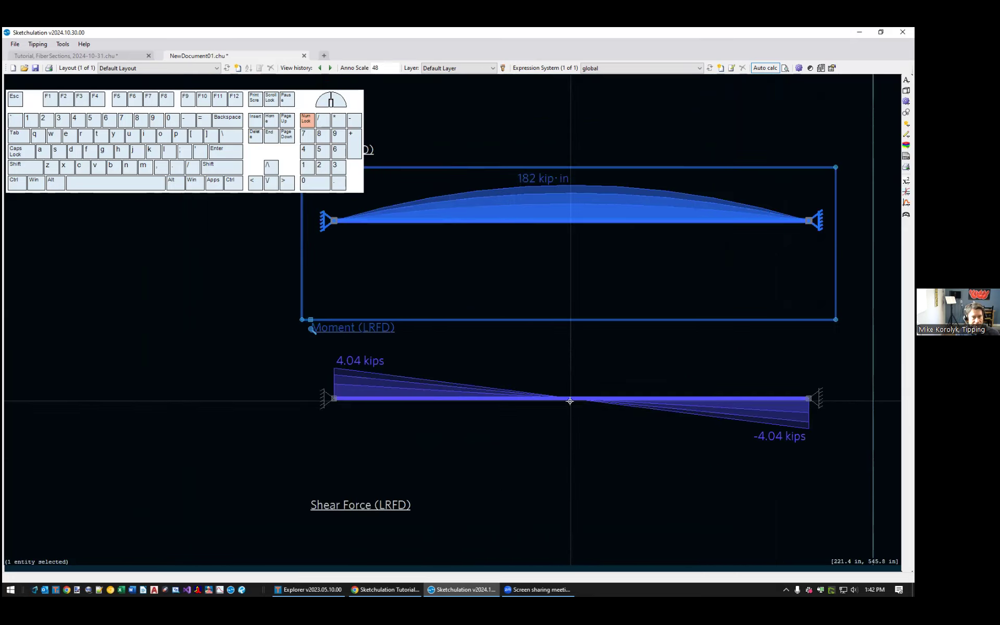
scroll(570, 401, "down", 9)
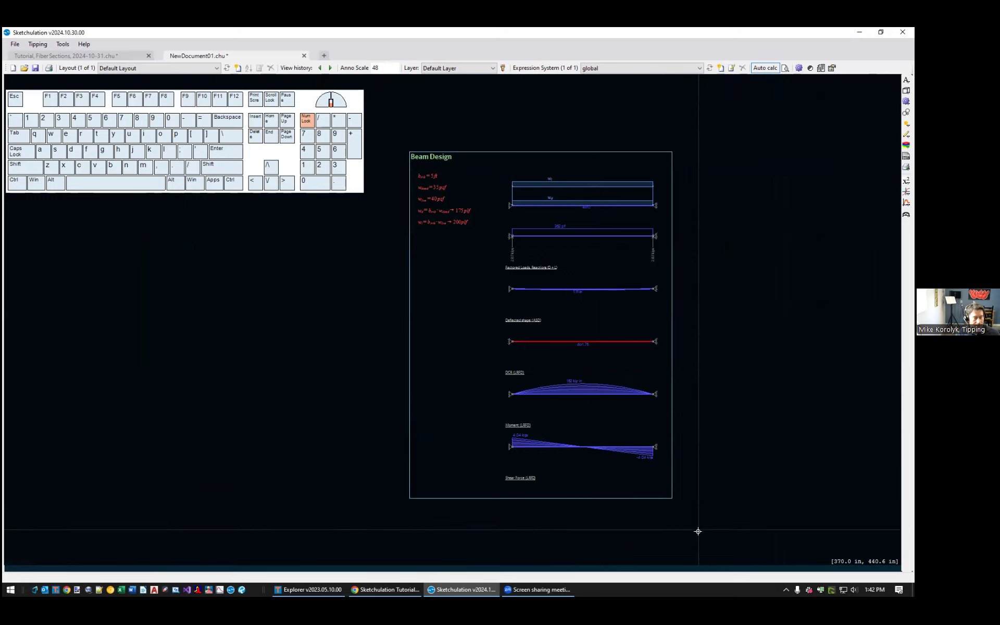
- Return to the DCR (LRFD) viewport to check the beam's demand/capacity result against the neighbouring viewports
scroll(592, 330, "up", 2)
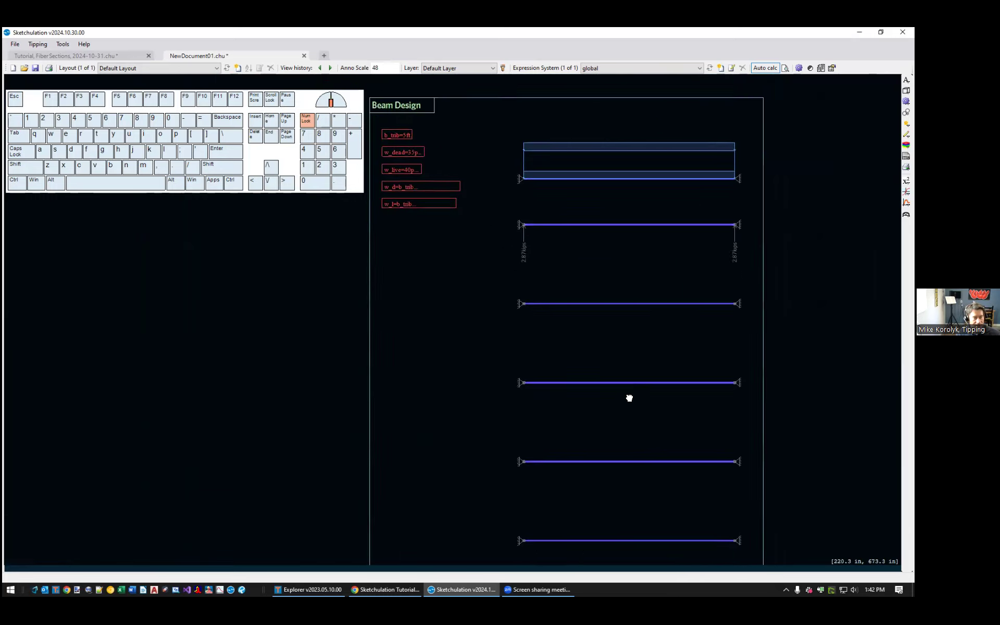
scroll(716, 398, "up", 4)
left_click(716, 416)
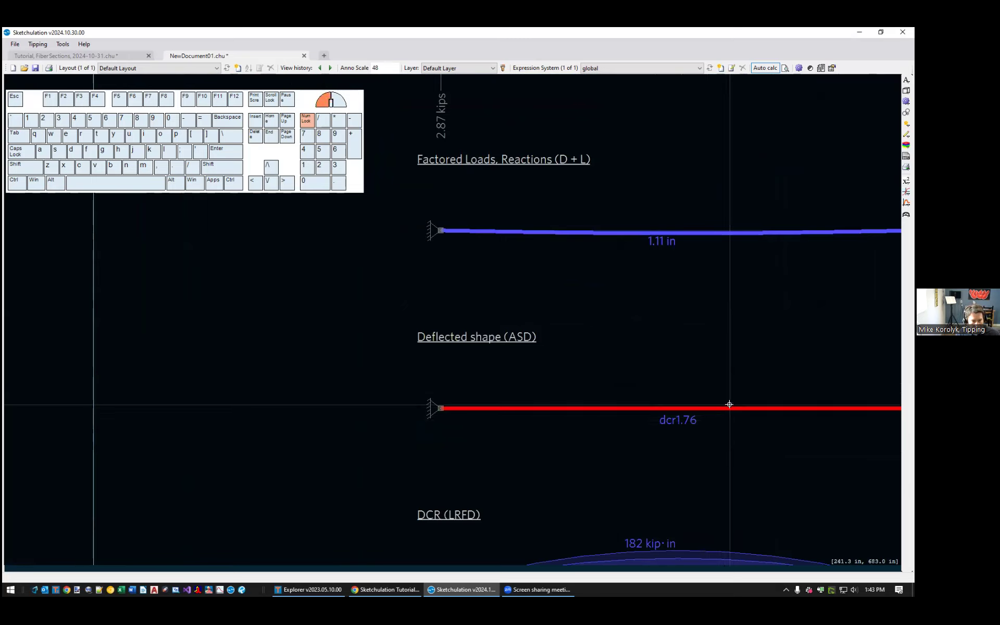
scroll(717, 416, "down", 5)
middle_click_drag(766, 424, 587, 408)
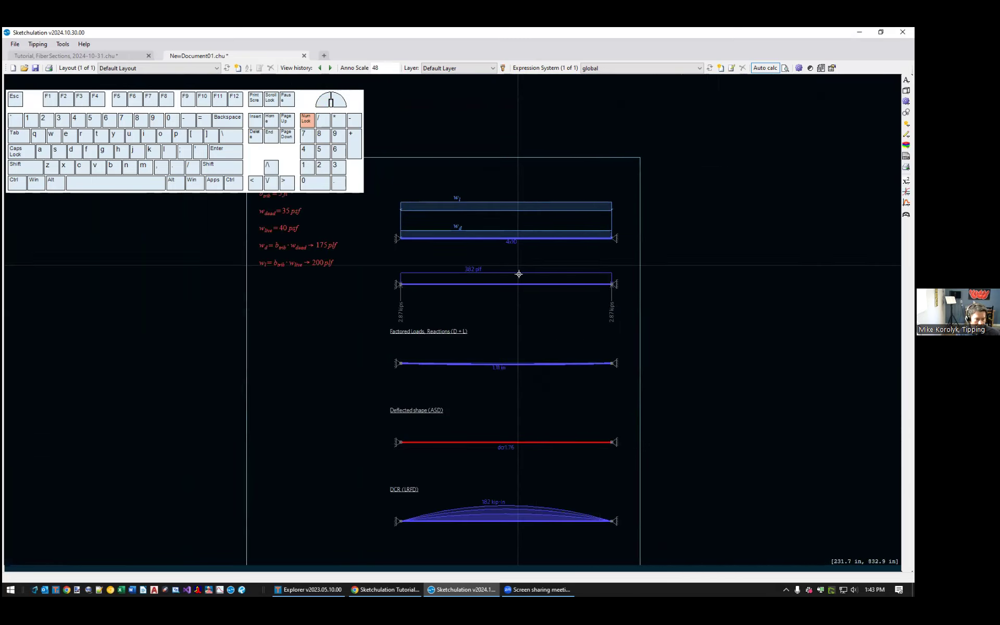
left_click(586, 442)
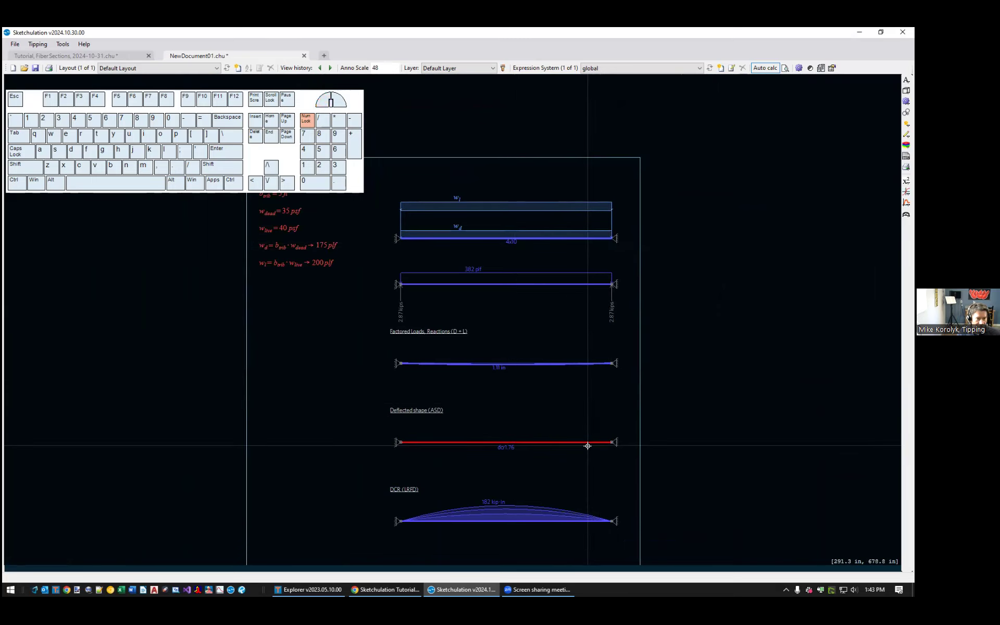
- Show the property controls for the selected DCR (LRFD) viewport, and clear the selection
type("m")
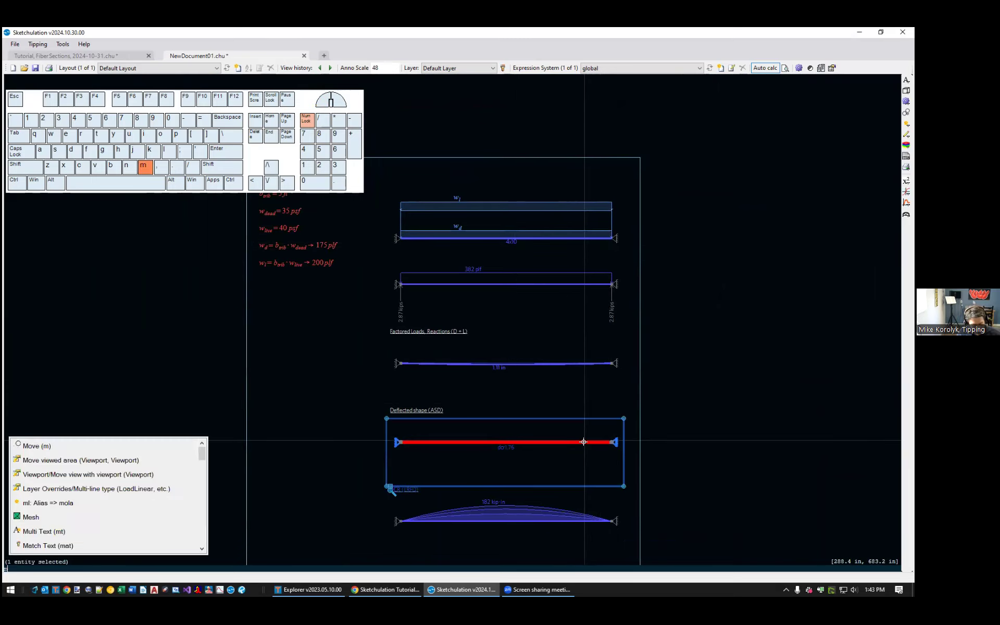
type("o")
key("Return")
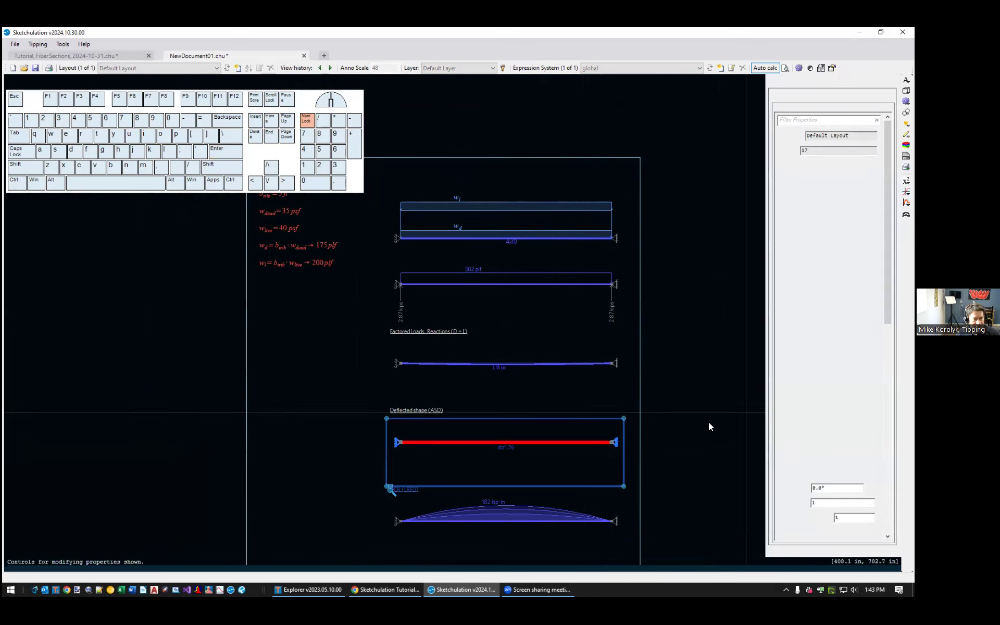
left_click(391, 490)
mouse_move(888, 222)
left_mouse_down()
mouse_move(888, 431)
mouse_move(888, 223)
left_mouse_up()
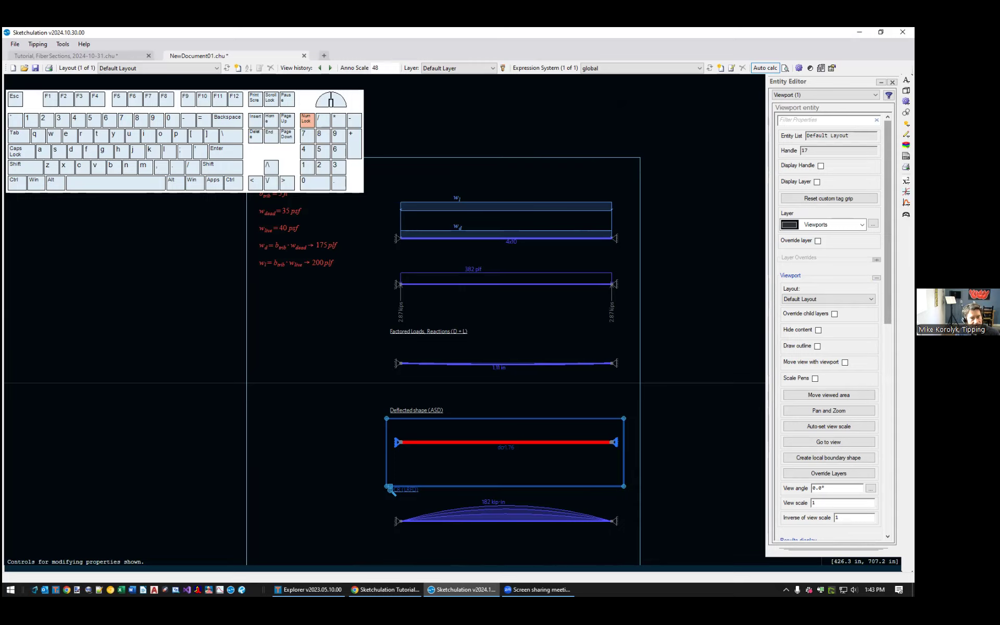
key("Escape")
scroll(526, 242, "up", 2)
left_click(526, 241)
key("Escape")
middle_click_drag(549, 517, 532, 427)
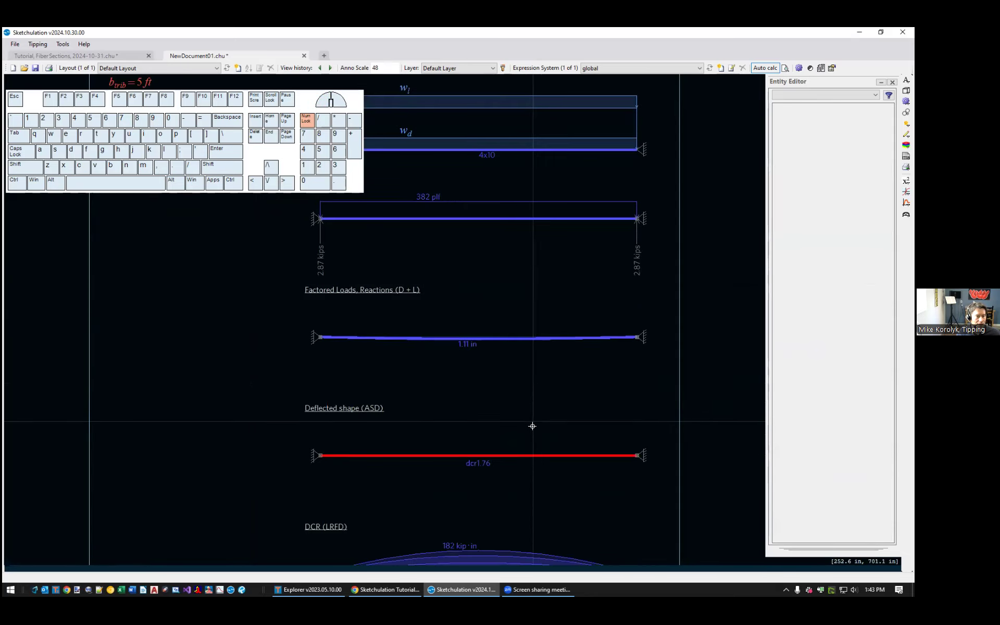
- Select the DCR (LRFD) viewport, review its layer override list, and close the list without changes
left_click(540, 454)
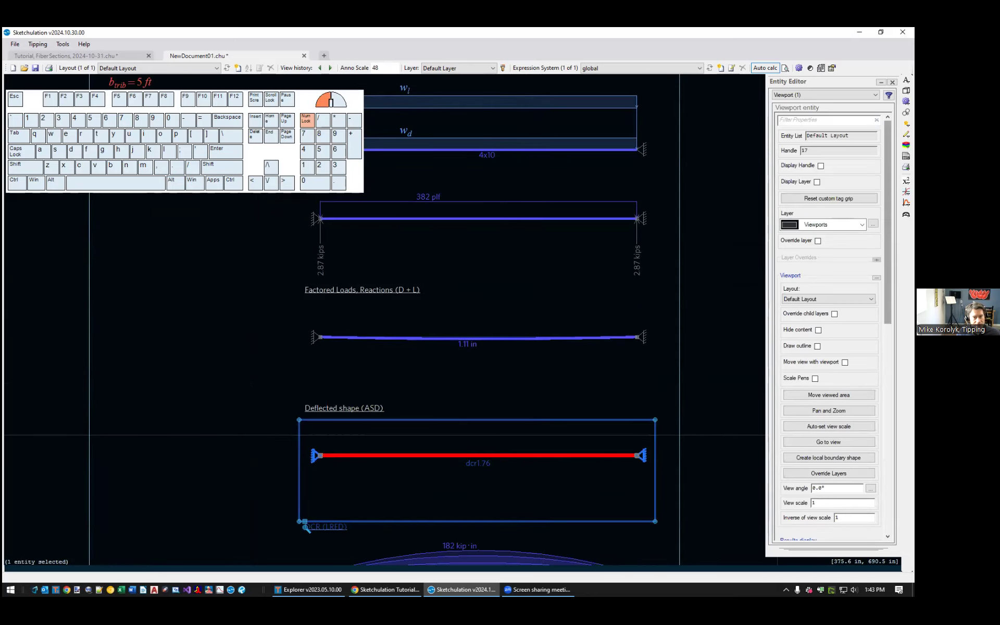
left_click_drag(888, 223, 888, 278)
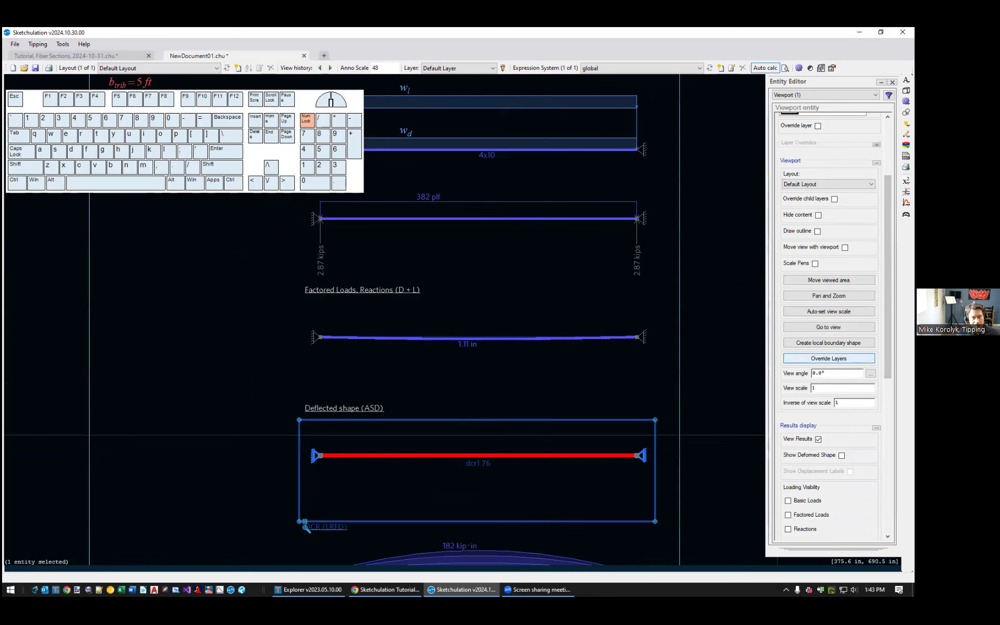
left_click(829, 359)
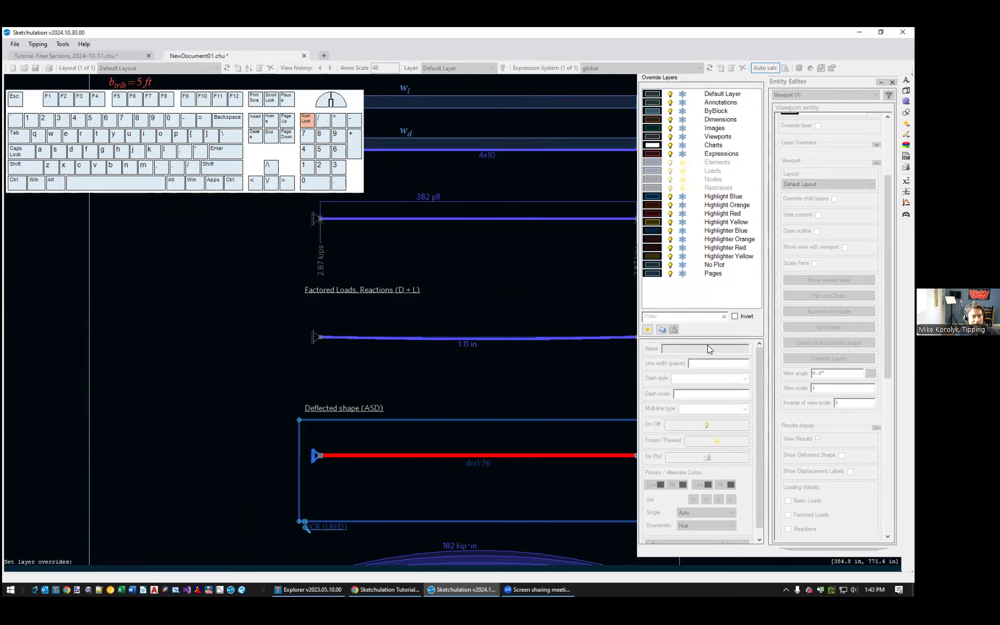
left_click(626, 307)
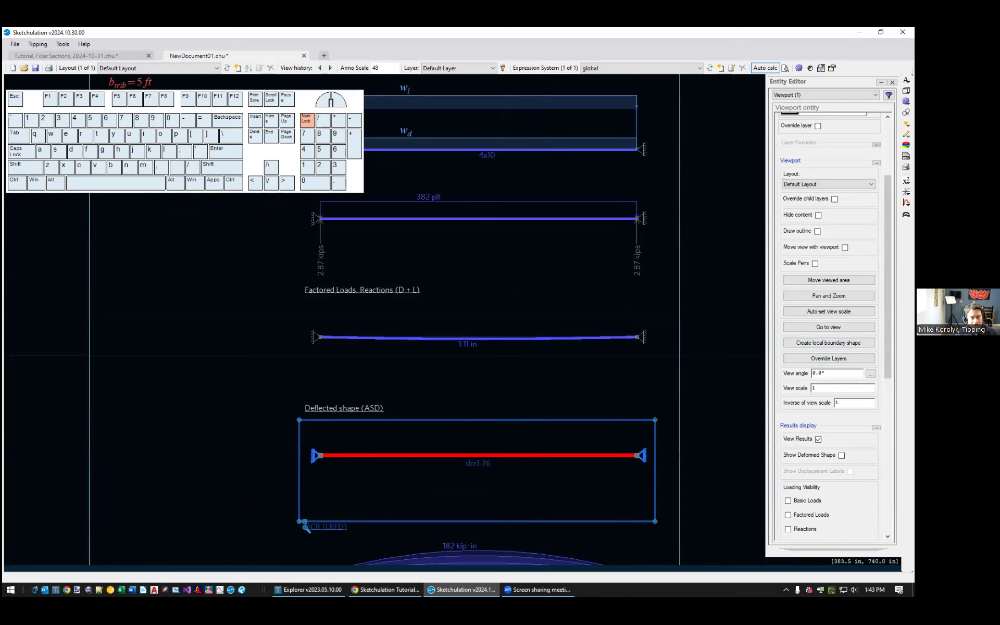
- Try adding DCR Control to the responses plotted in the DCR (LRFD) viewport and inspect the beam up close
scroll(828, 365, "down", 5)
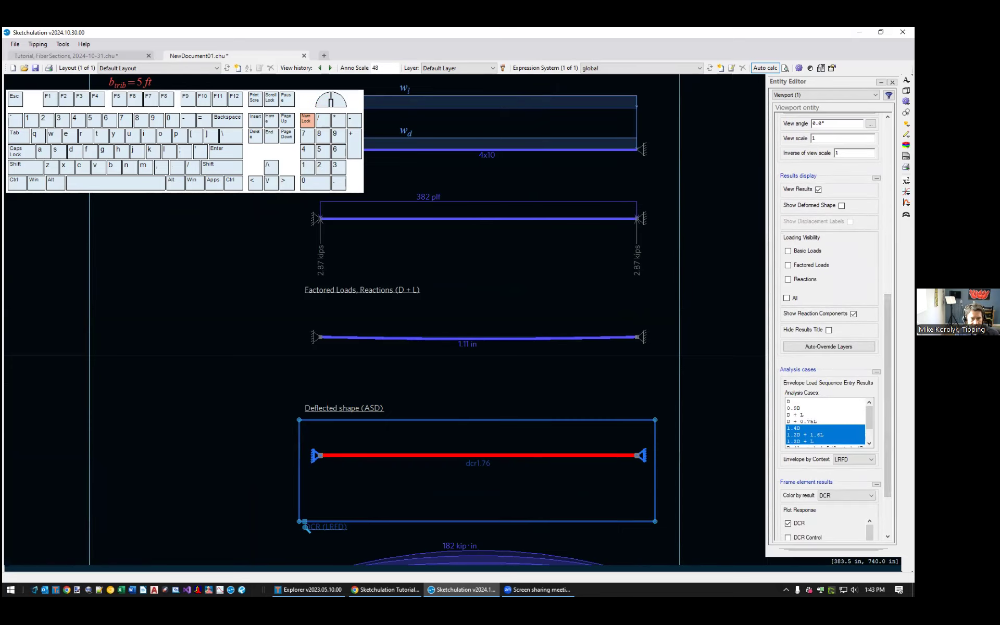
scroll(828, 365, "down", 3)
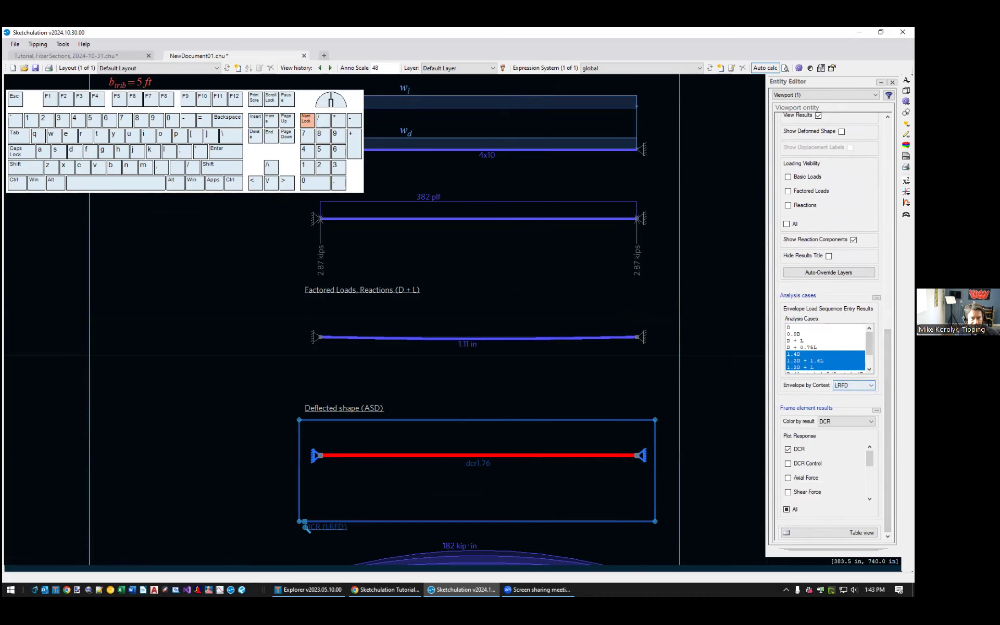
left_click(788, 463)
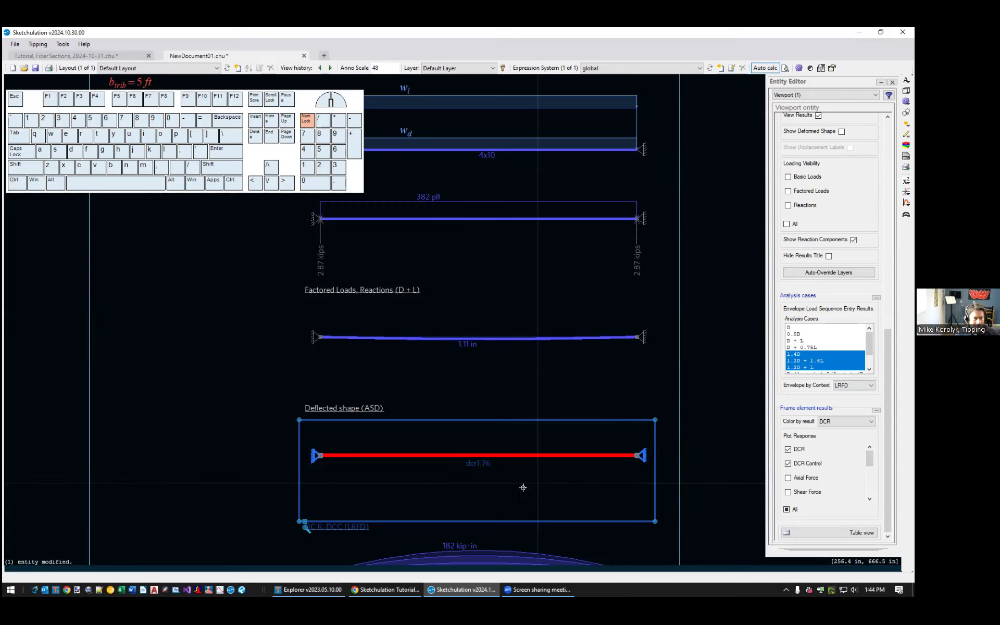
scroll(483, 417, "up", 3)
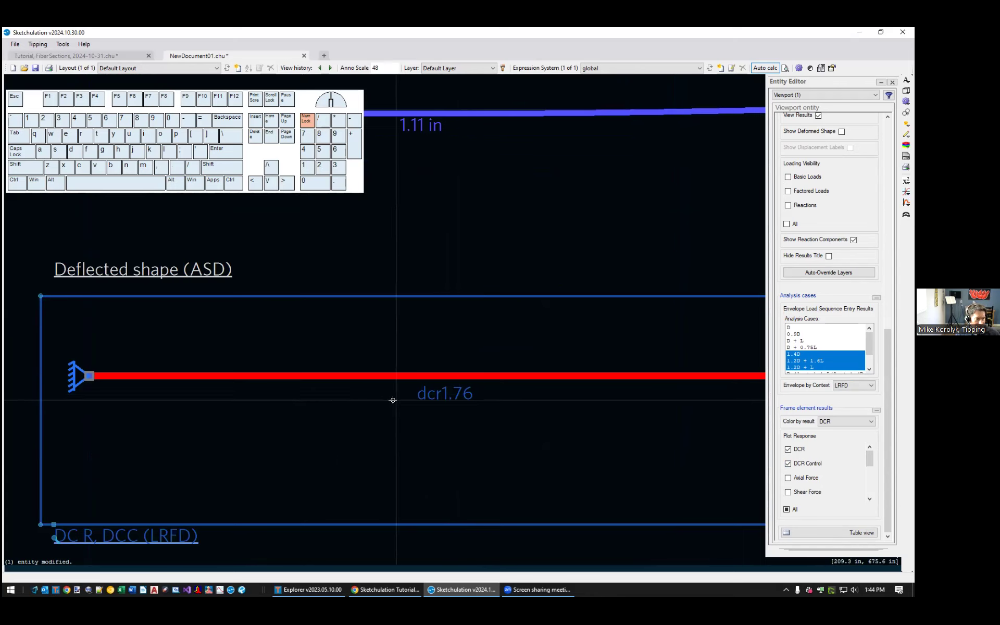
scroll(297, 417, "down", 2)
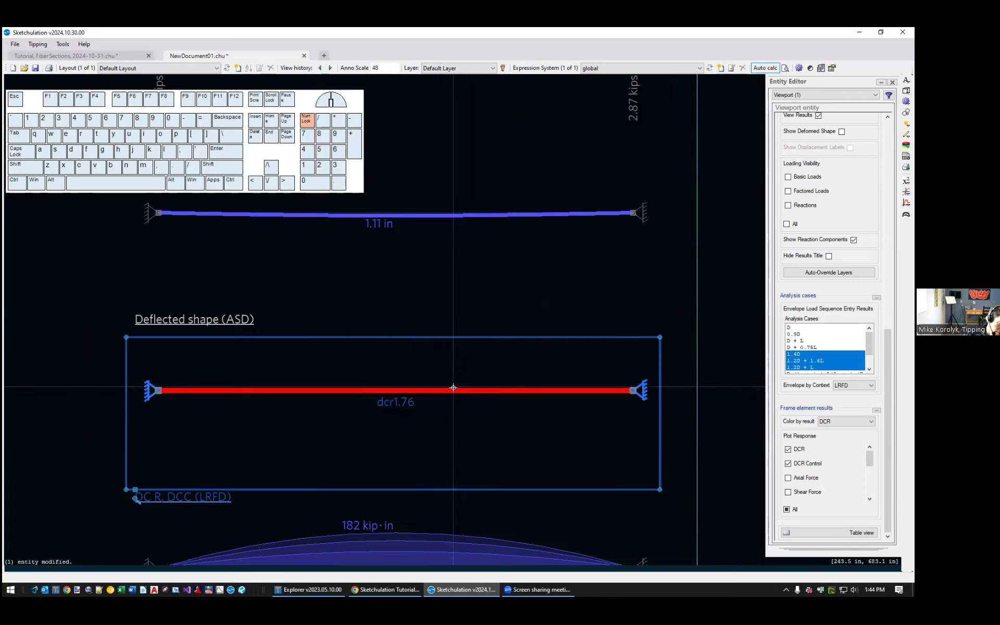
- Toggle the viewport's DCR response off and back on, and remove DCR Control from its plotted responses
left_click(788, 449)
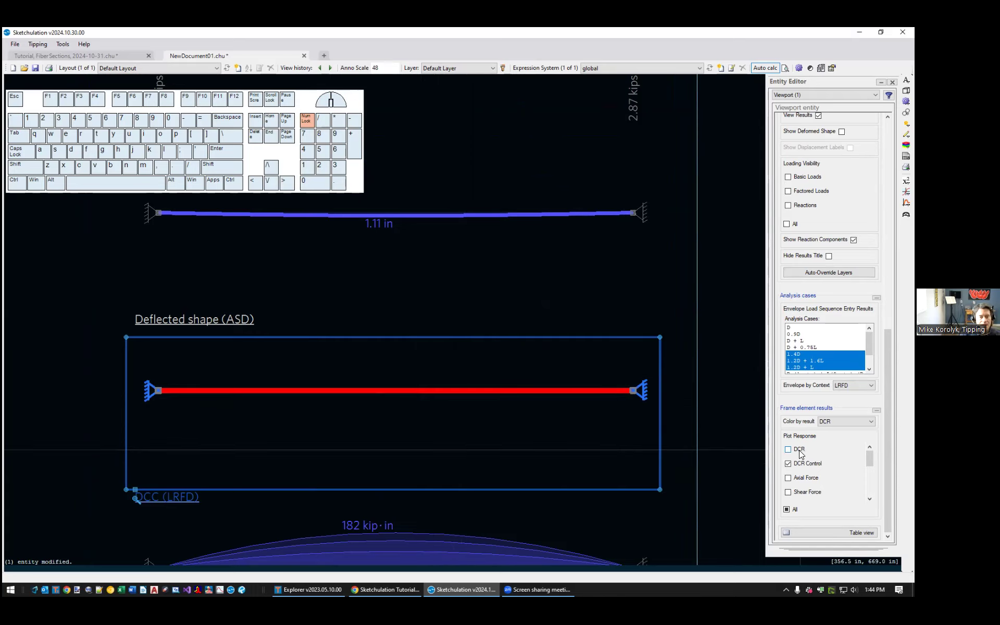
left_click(801, 453)
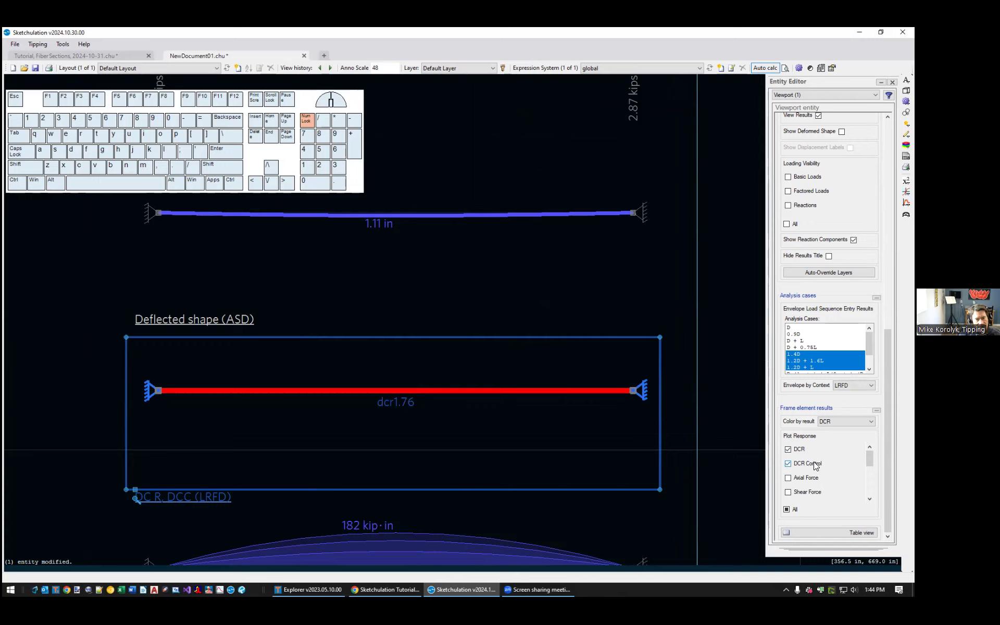
left_click(814, 462)
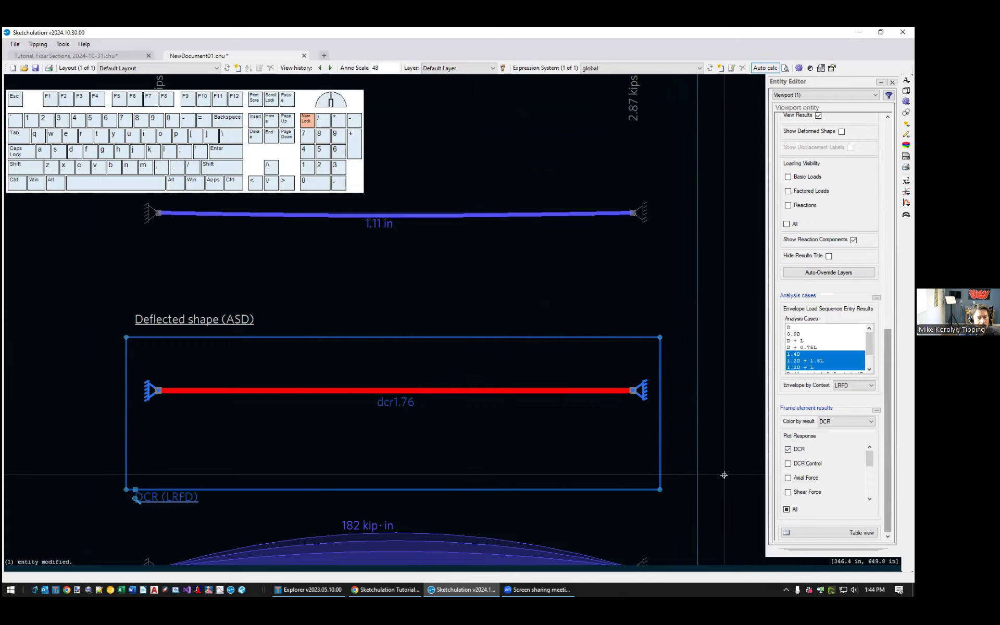
scroll(633, 415, "down", 2)
middle_click_drag(580, 416, 473, 332)
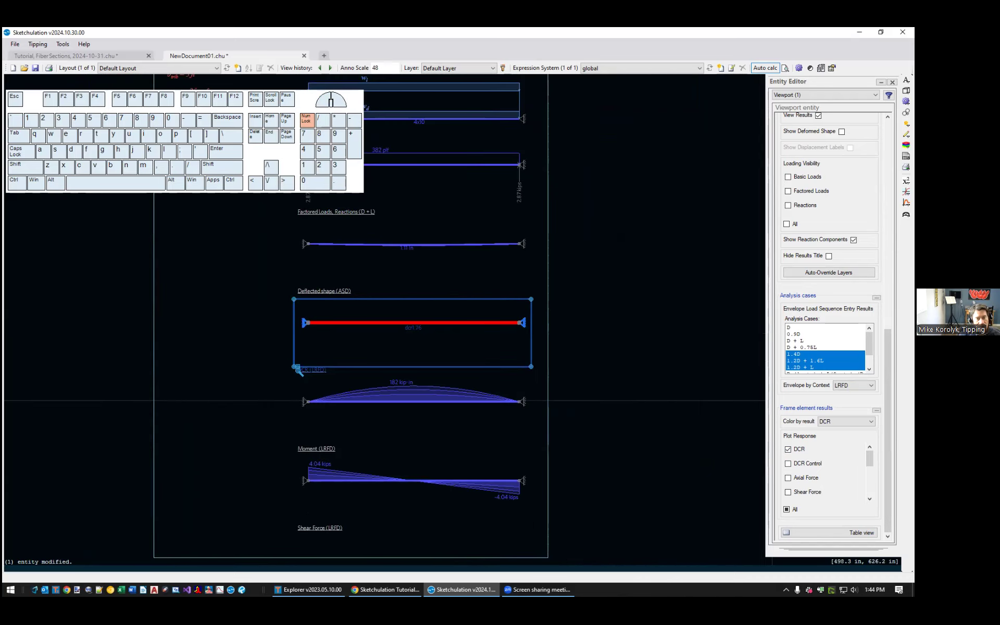
- Try plotting the Moment response in the DCR (LRFD) viewport, remove it again, and deselect the viewport
left_click_drag(870, 459, 870, 475)
scroll(809, 472, "up", 2)
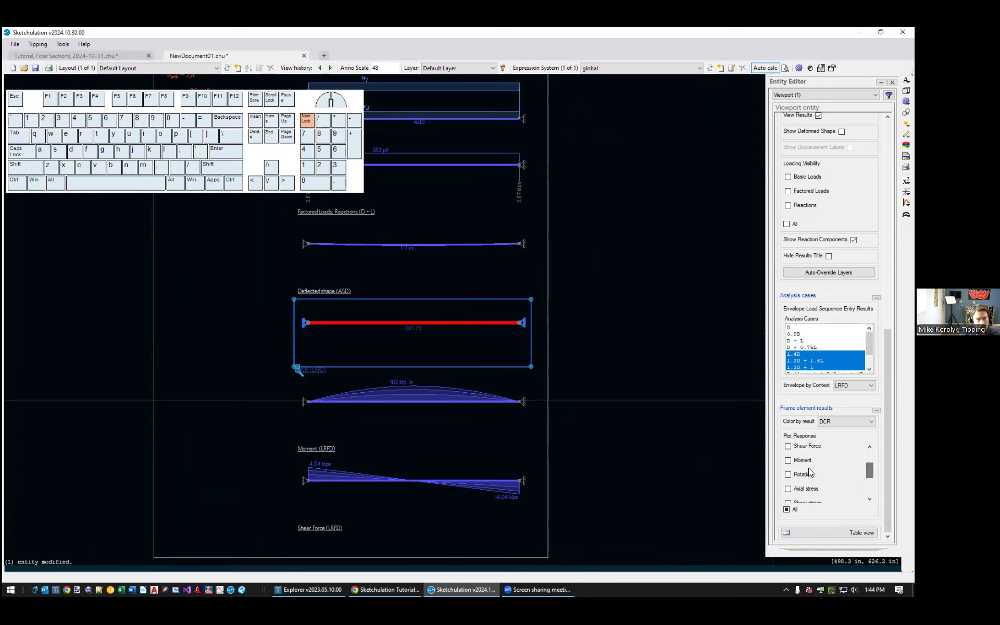
left_click(803, 461)
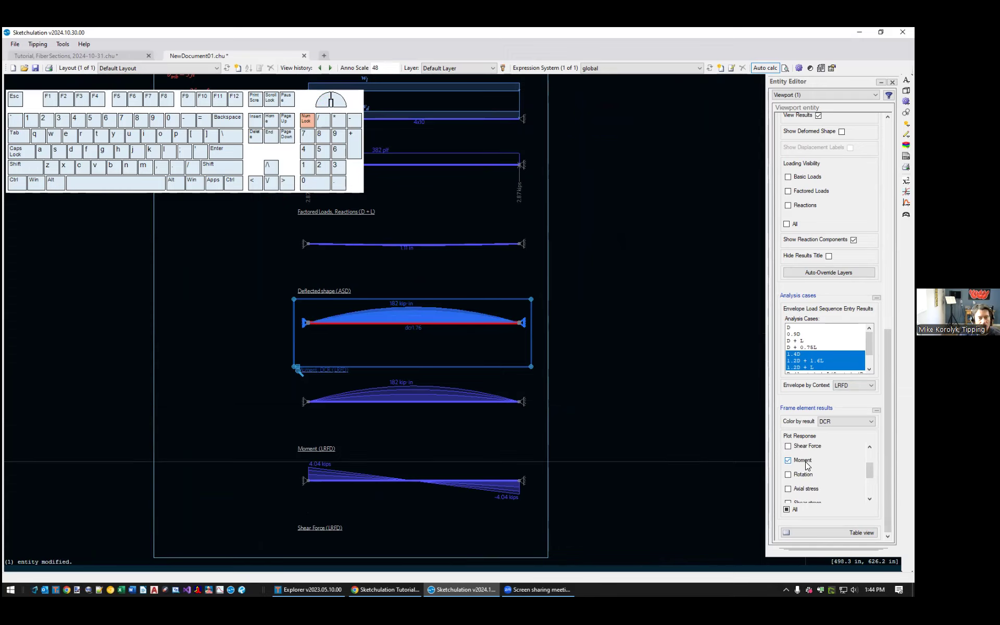
left_click(807, 465)
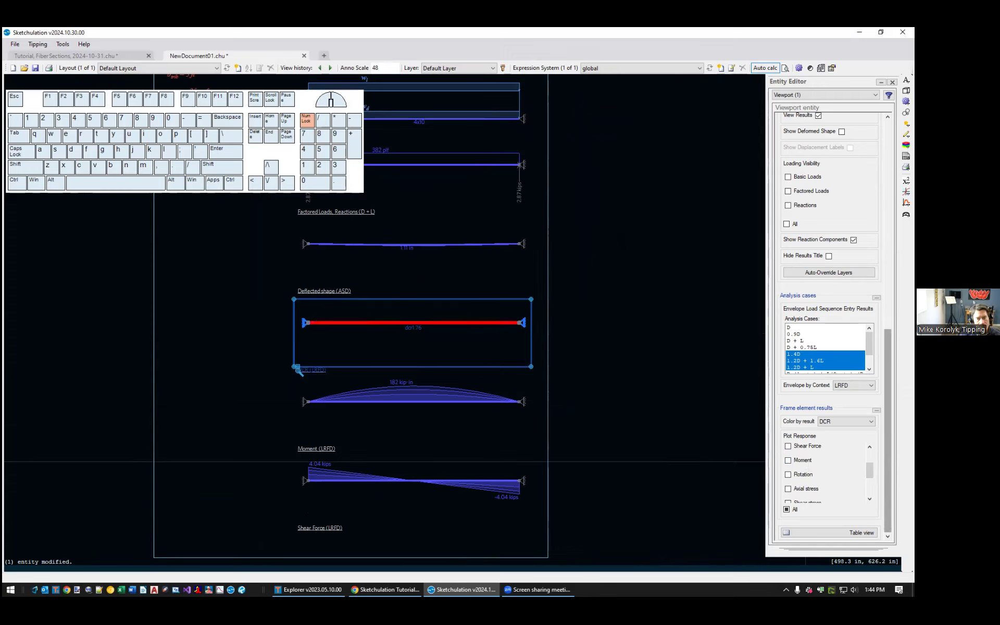
left_click_drag(888, 458, 888, 250)
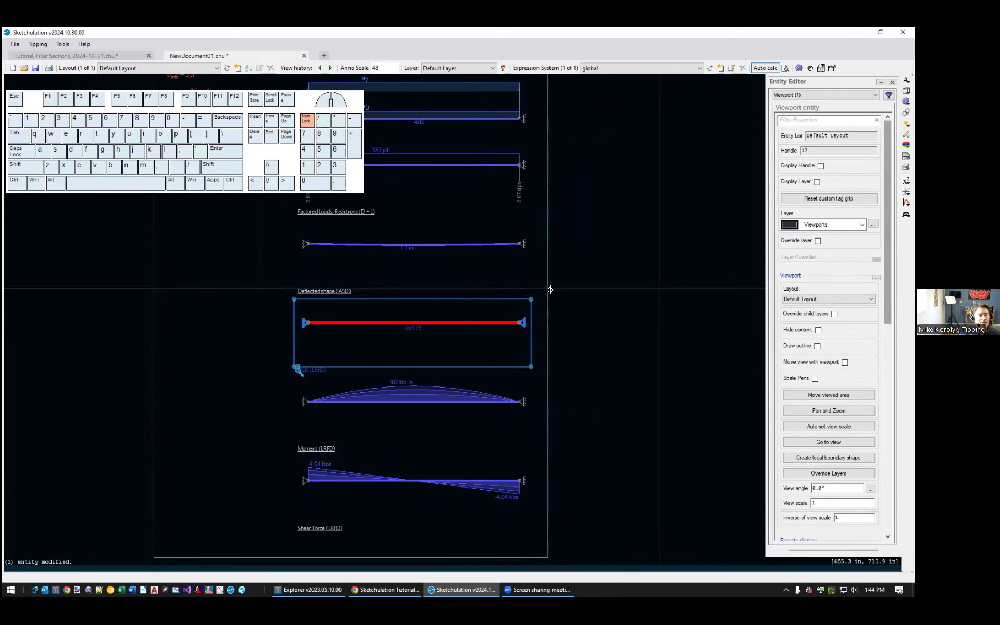
middle_click_drag(375, 294, 445, 335)
key("Escape")
- Select the 4x10 beam carrying the dead and live loads and review its behavior, capacity and results properties
scroll(509, 361, "up", 3)
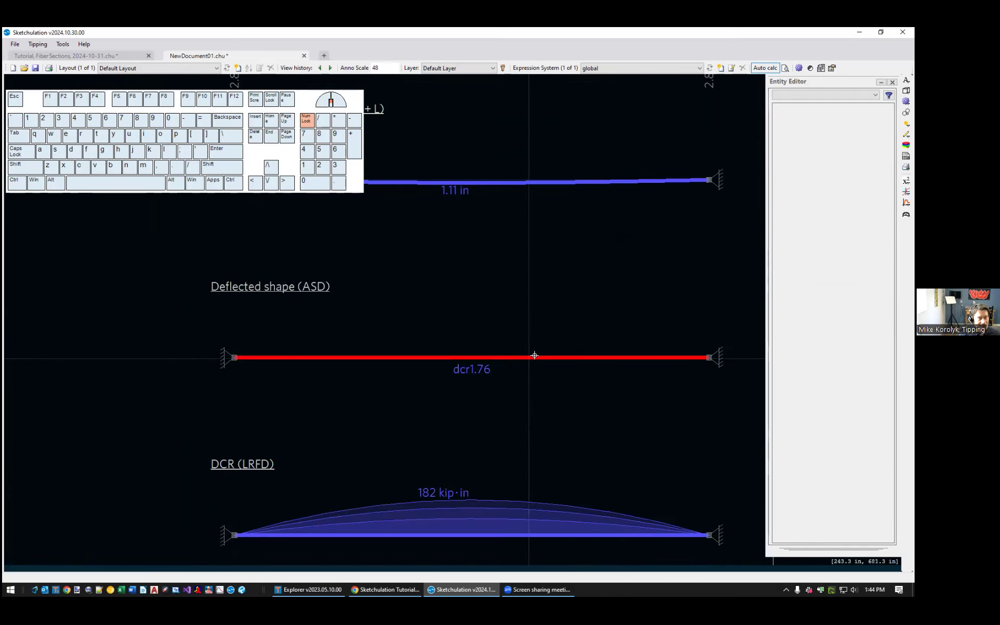
scroll(591, 315, "down", 2)
middle_click_drag(616, 306, 617, 511)
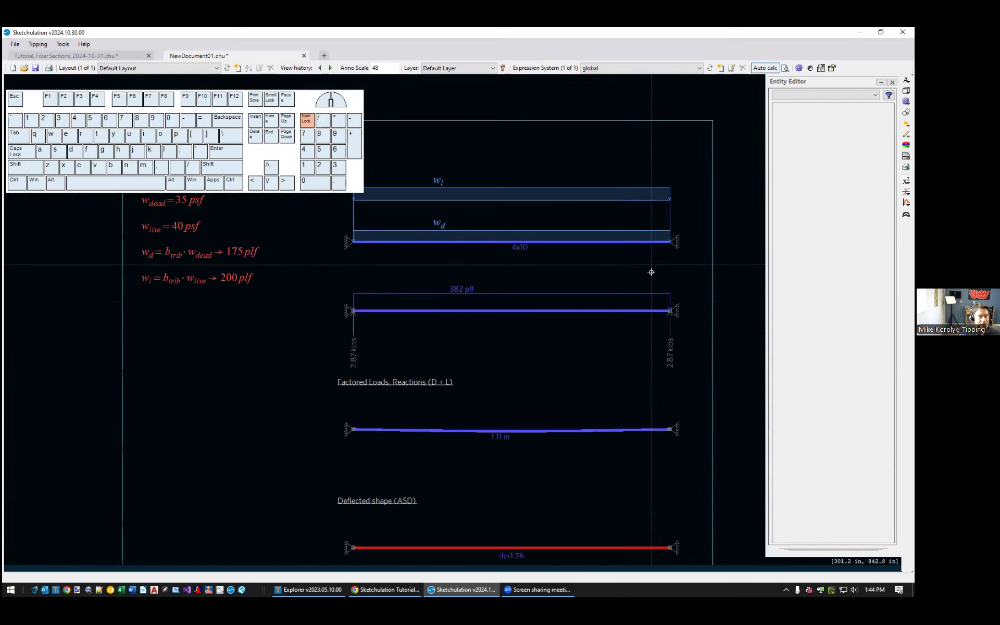
left_click(639, 243)
middle_click_drag(550, 292, 538, 344)
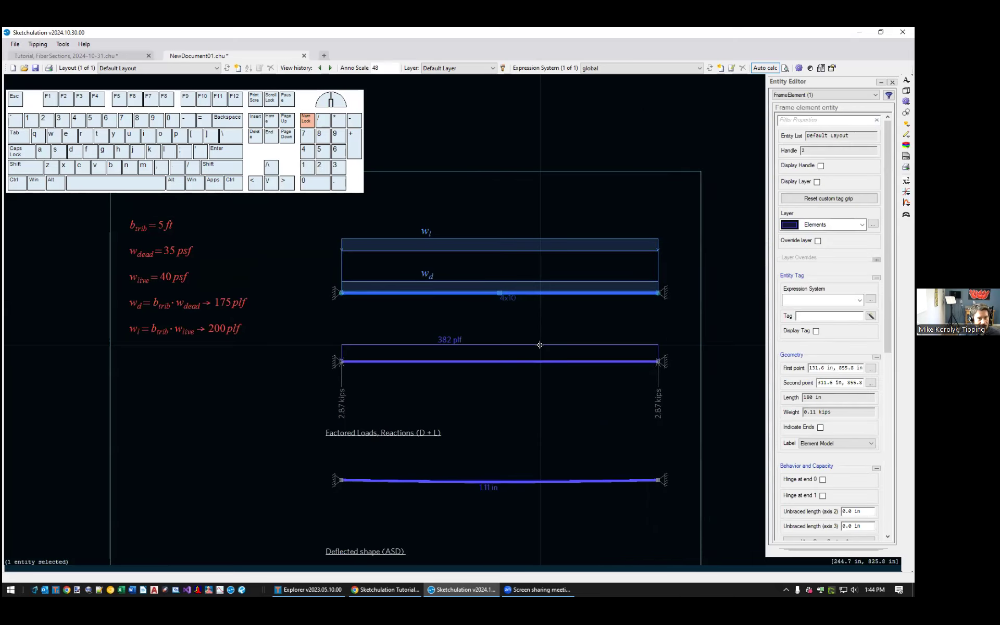
left_click_drag(888, 237, 888, 417)
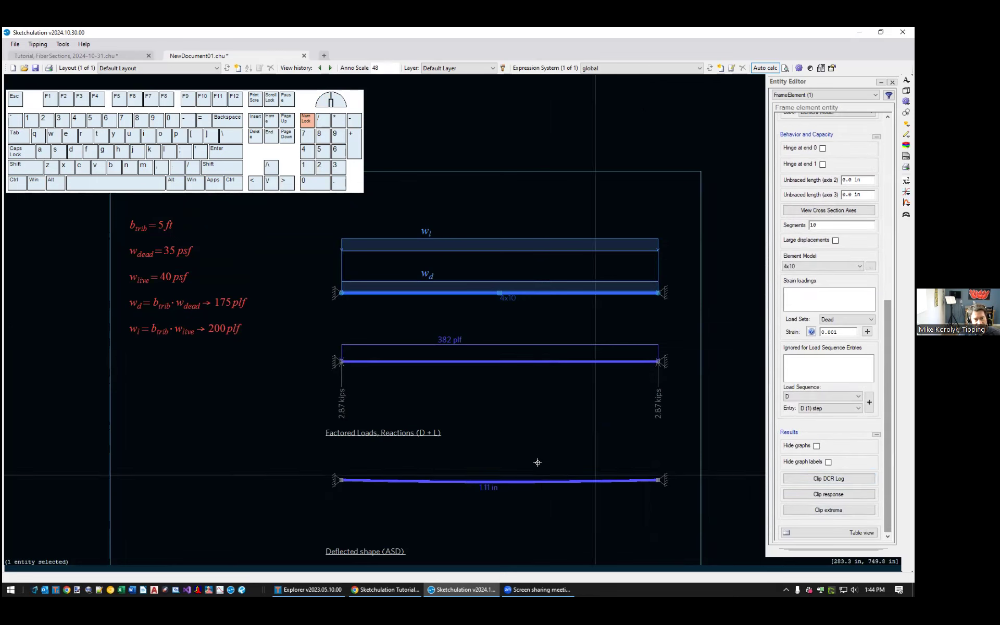
middle_click_drag(480, 437, 459, 439)
- Generate the selected beam's DCR calculation log with Clip DCR Log for the 1.2D + 1.6L analysis case
type("dcr")
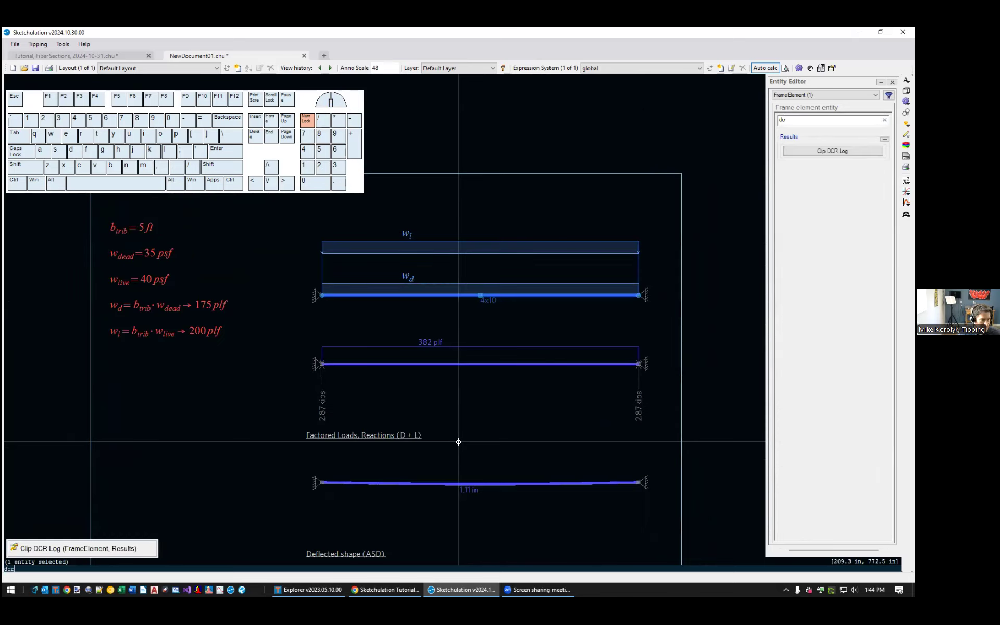
left_click(81, 550)
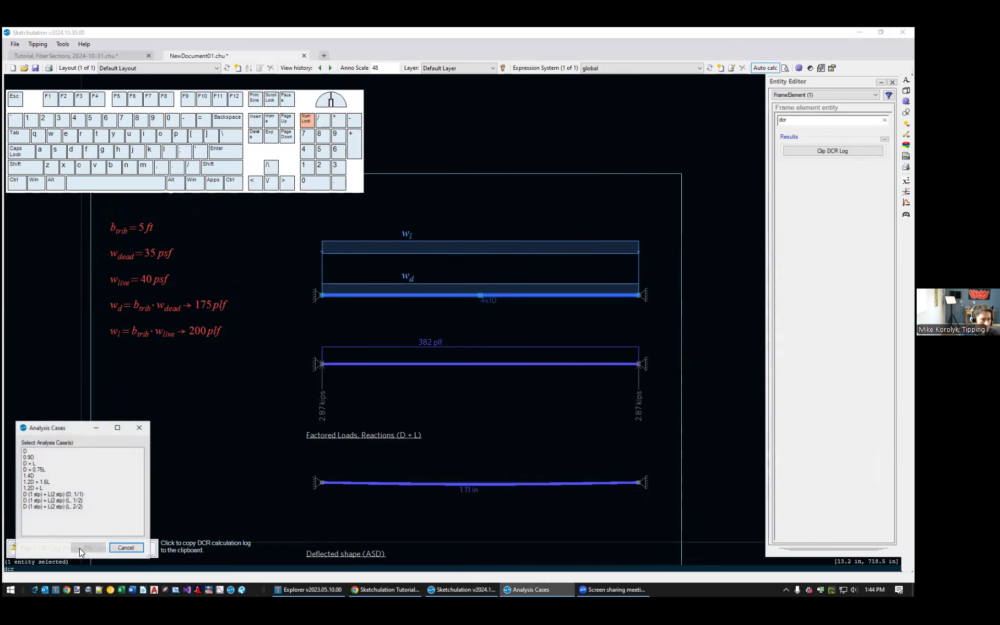
left_click(58, 482)
left_click_drag(64, 451, 57, 512)
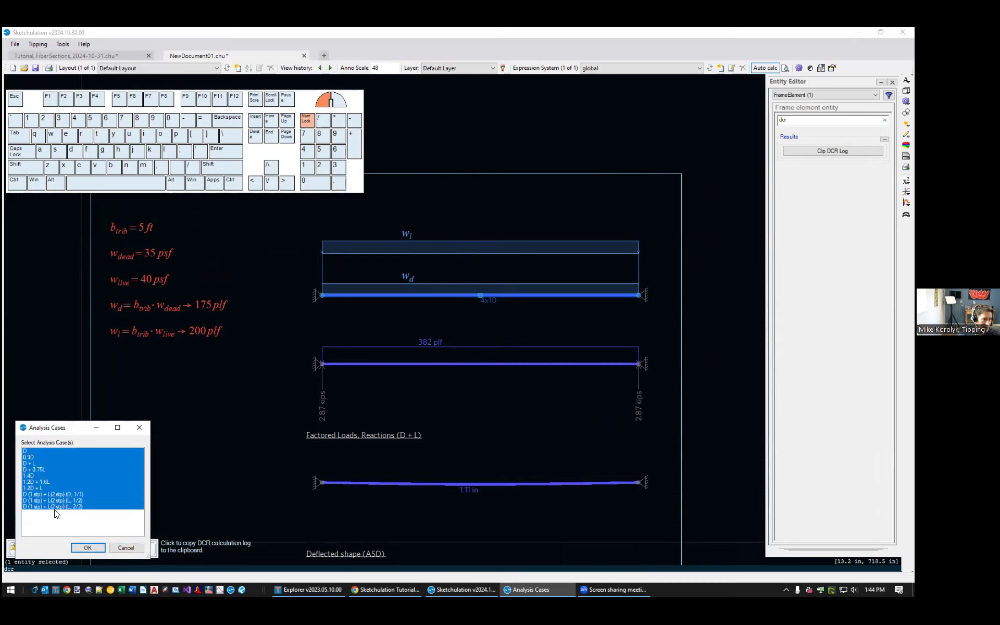
left_click(51, 470)
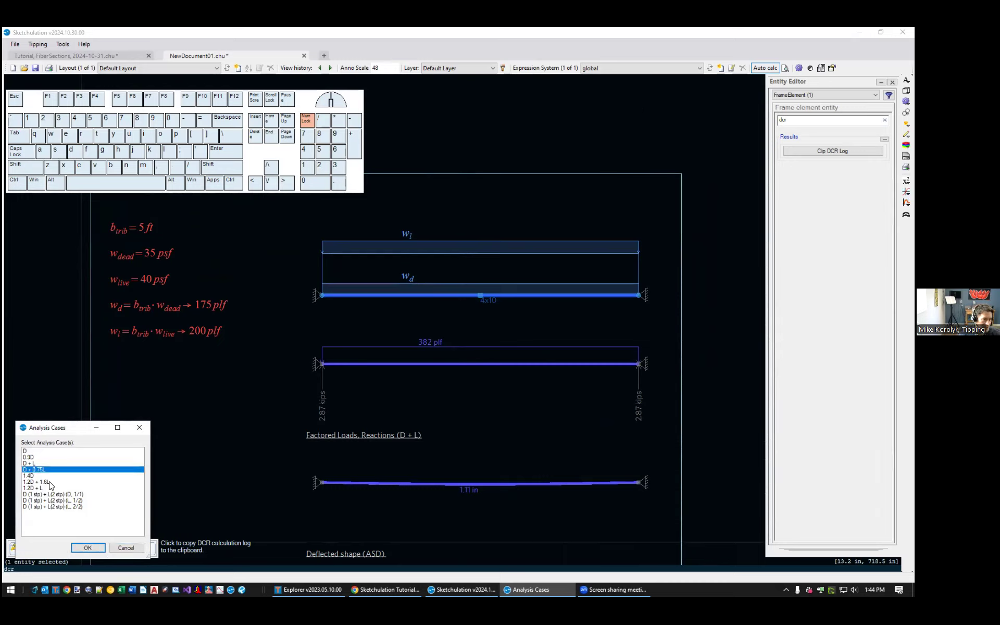
left_click(50, 482)
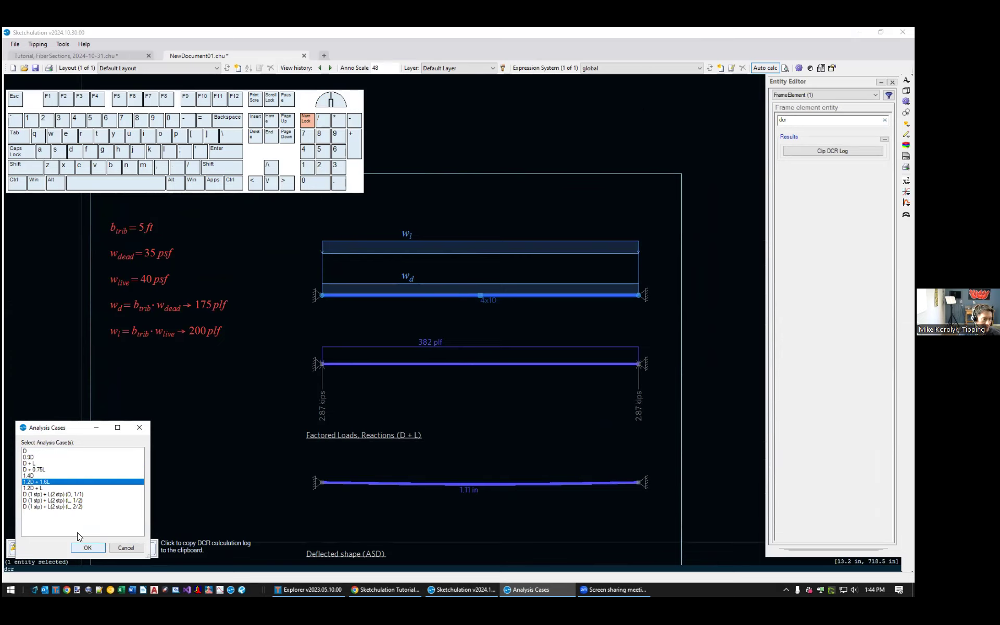
left_click(88, 548)
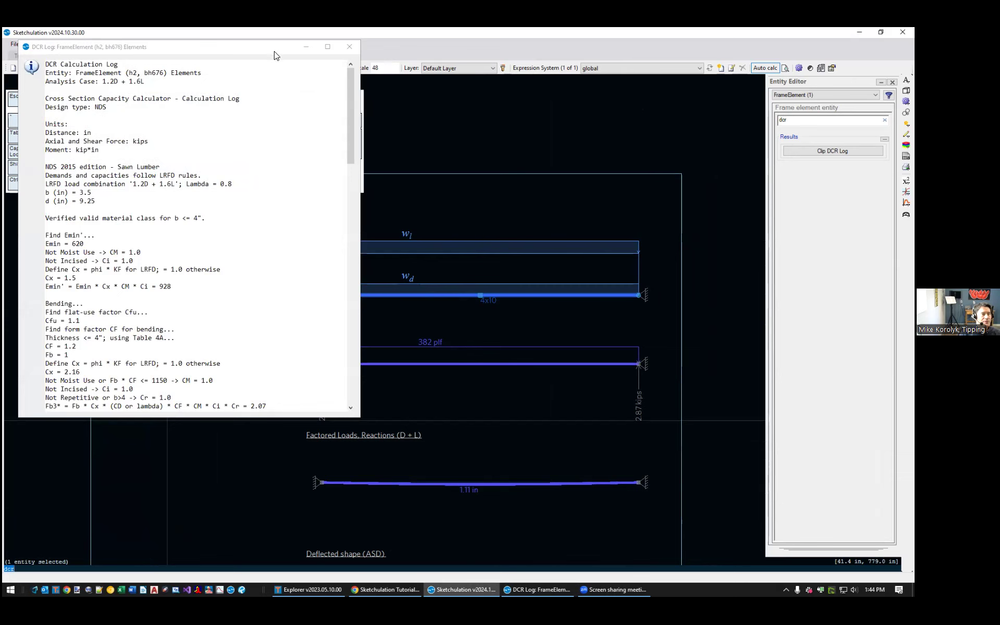
- Move the DCR log clear of the design equations and read through its code basis, bending, compression and capacity calculations
left_click_drag(271, 48, 610, 112)
mouse_move(690, 209)
left_mouse_down()
mouse_move(693, 257)
mouse_move(698, 190)
left_mouse_up()
left_click_drag(384, 154, 499, 283)
scroll(485, 284, "down", 4)
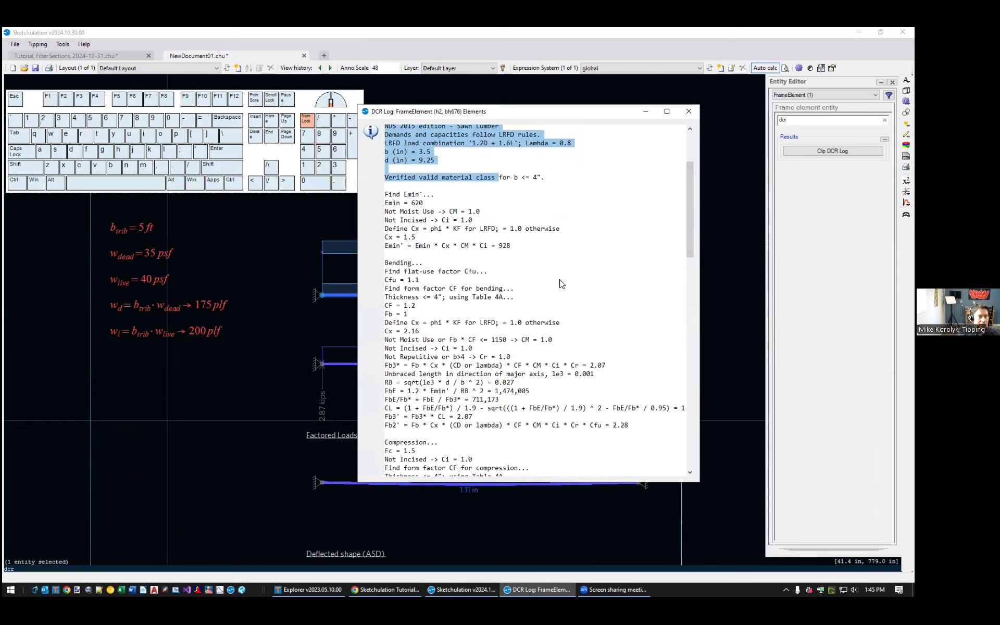
scroll(561, 284, "down", 2)
scroll(631, 313, "down", 10)
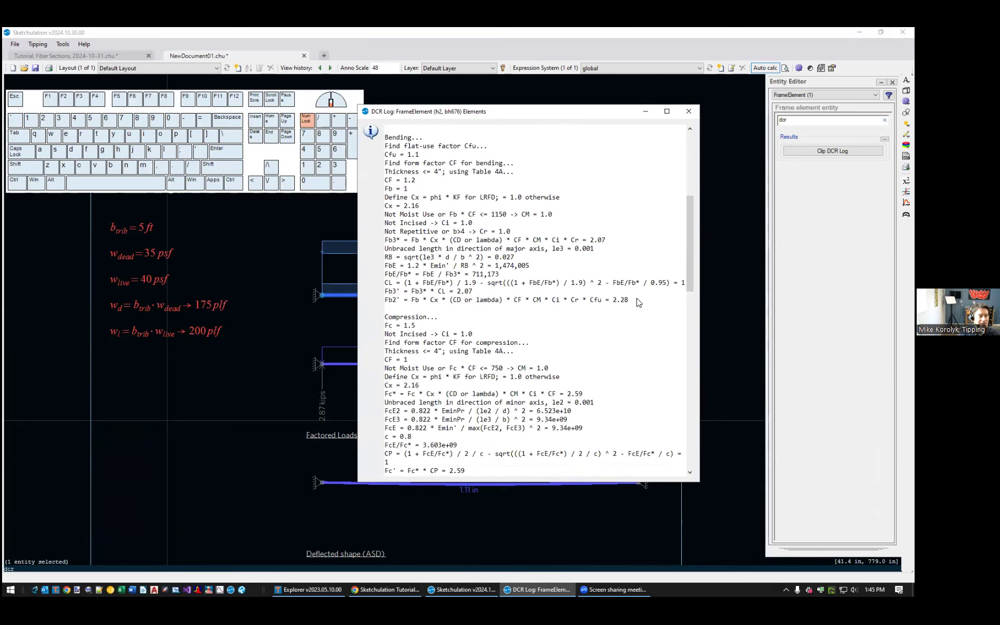
scroll(639, 302, "down", 20)
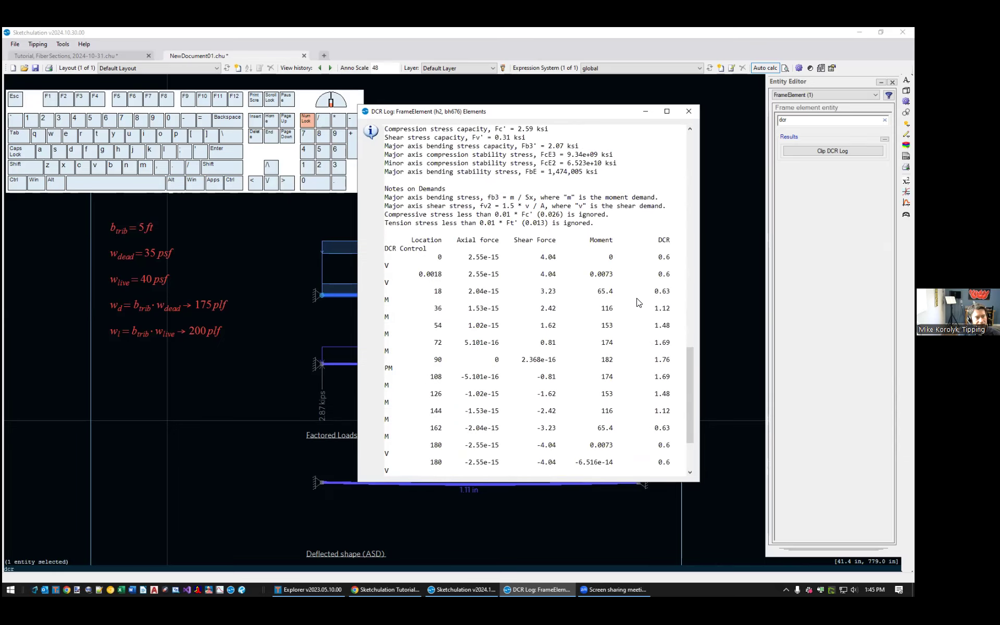
- Widen the DCR log window so each row of the location table, including DCR Control, fits on one line
left_click(700, 225)
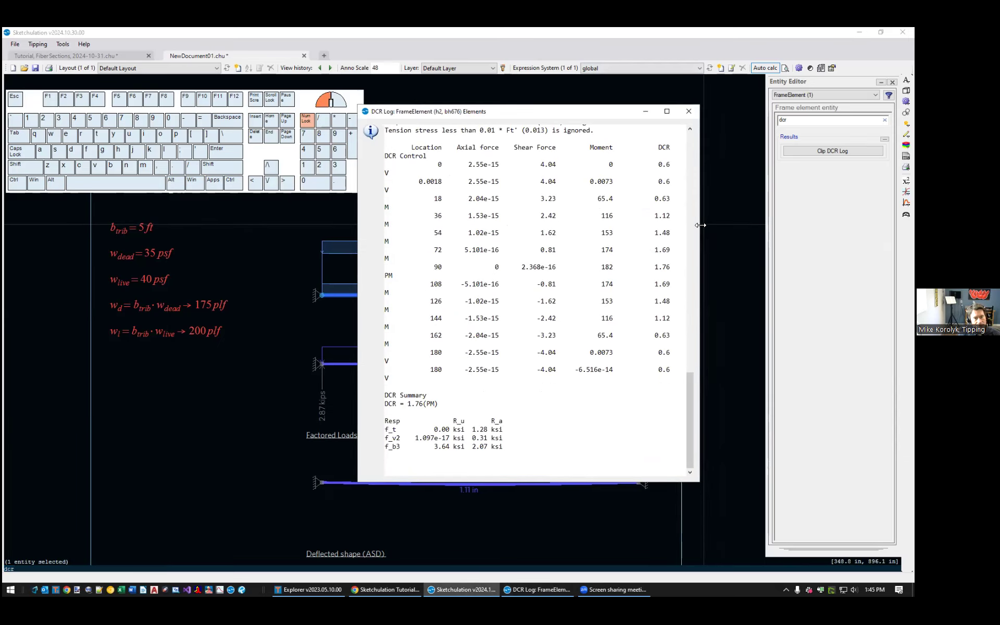
left_click_drag(700, 225, 793, 225)
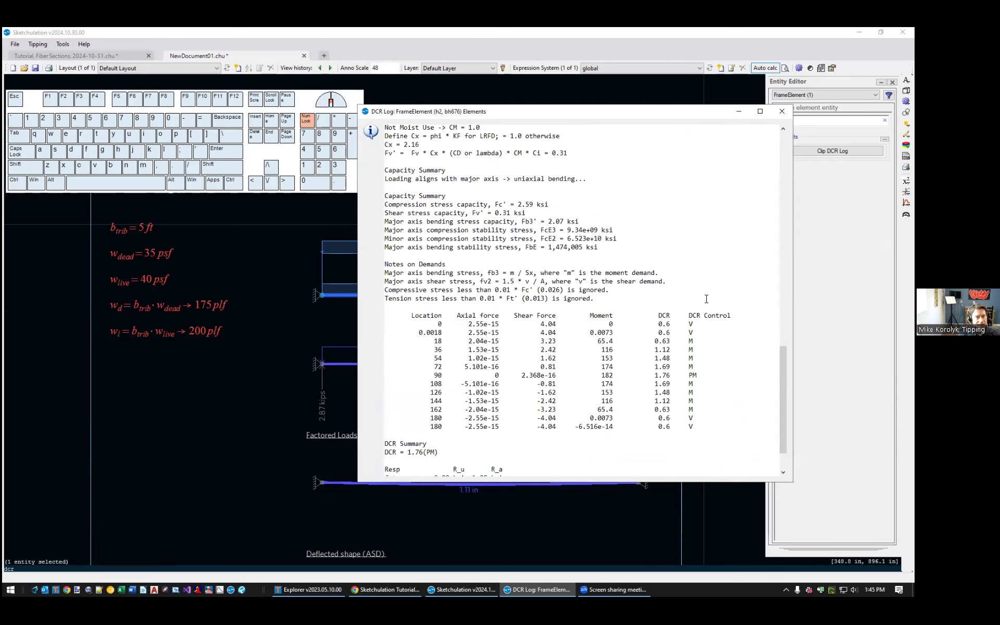
scroll(694, 333, "up", 7)
scroll(694, 333, "down", 1)
- Examine the log's table of forces, moments and DCR by location, focusing on the moment at location 90
left_click_drag(709, 401, 349, 301)
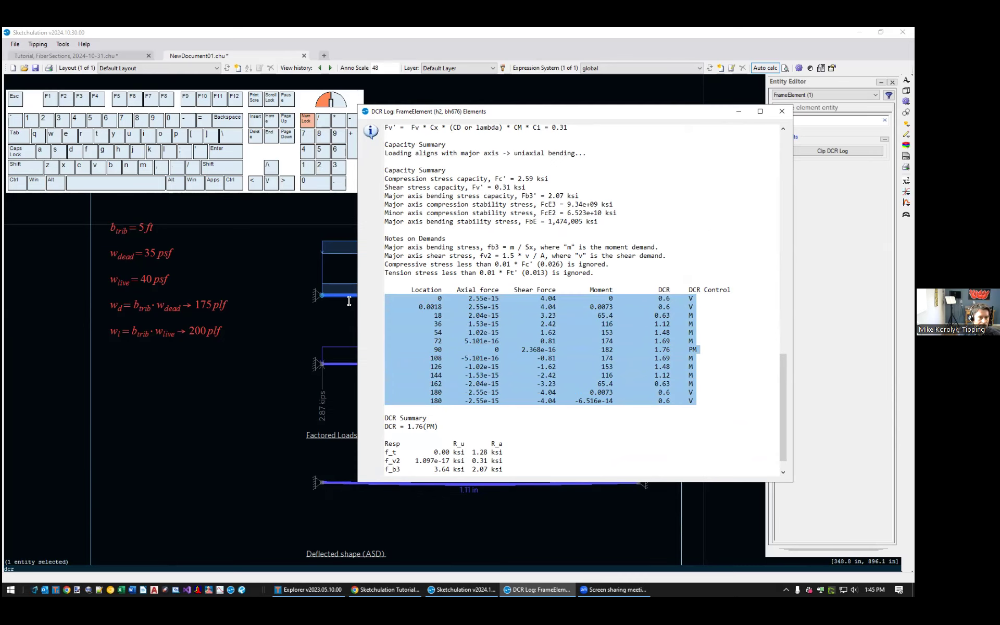
left_click(367, 304)
left_click(645, 352)
left_click(682, 352)
left_click_drag(655, 347, 421, 349)
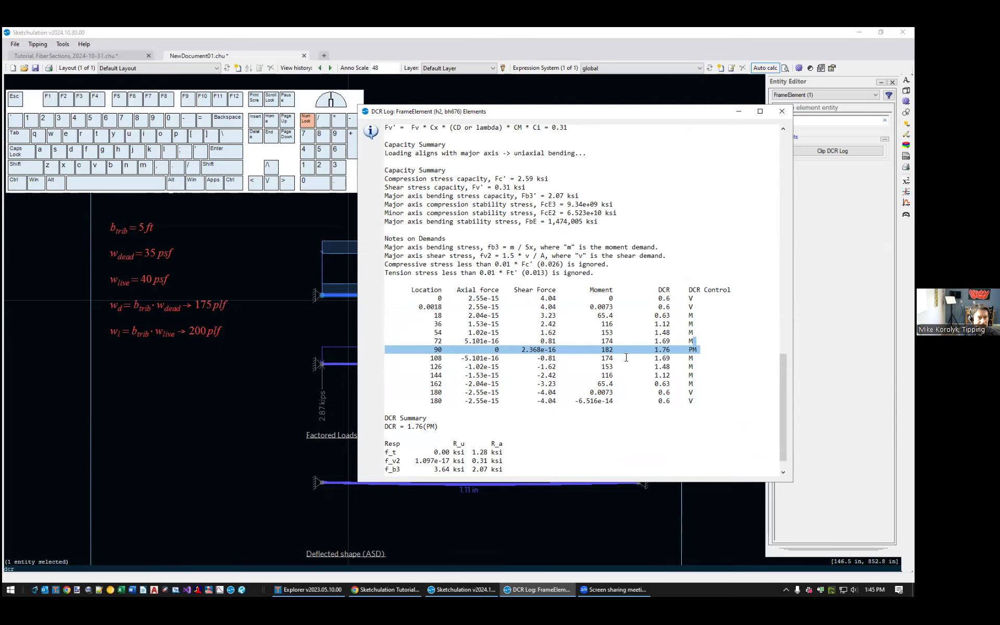
double_click(607, 351)
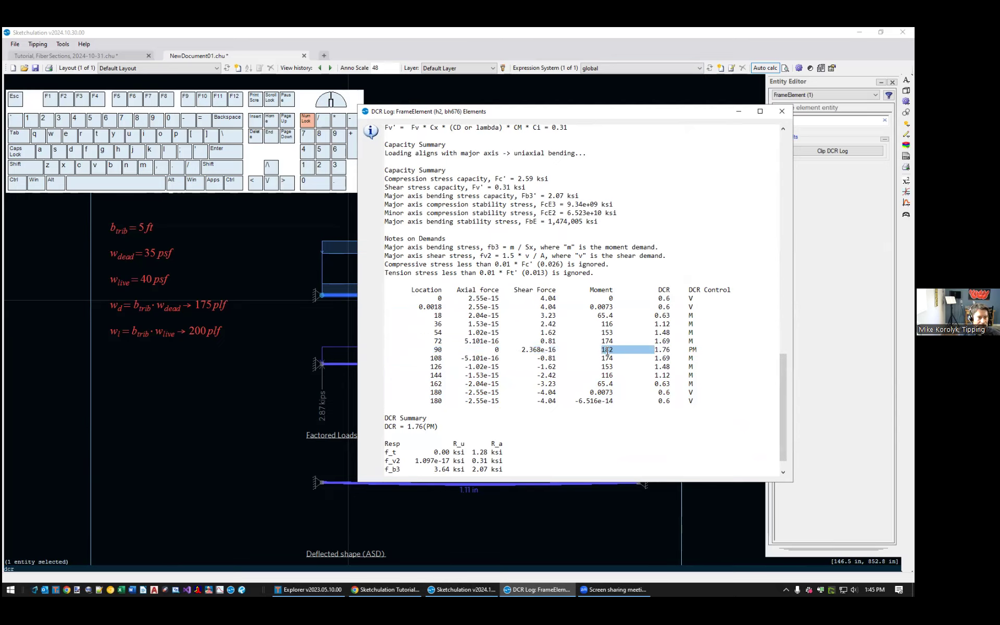
left_click(607, 349)
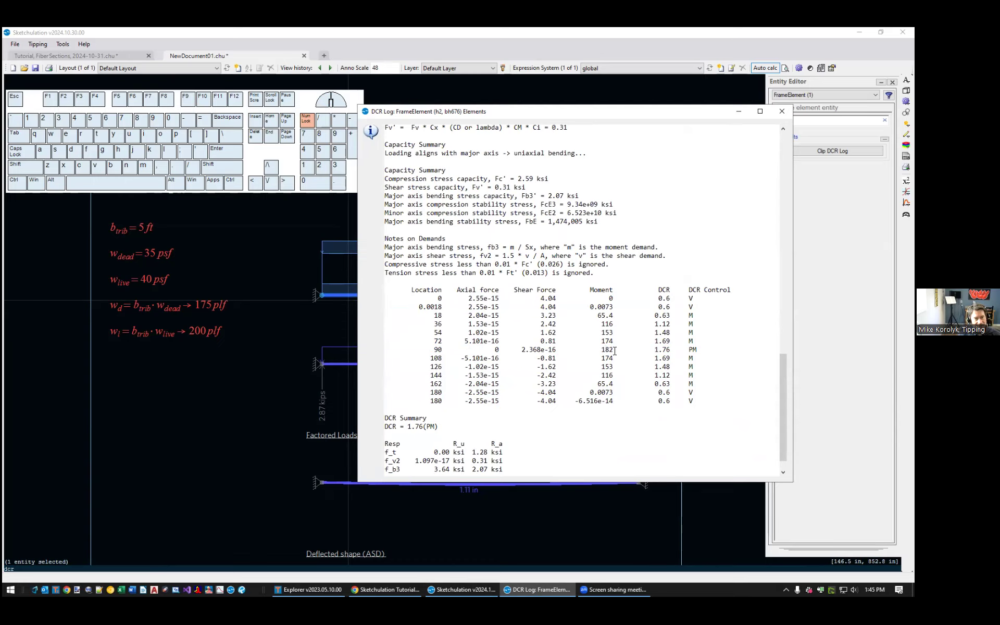
left_click_drag(602, 352, 608, 352)
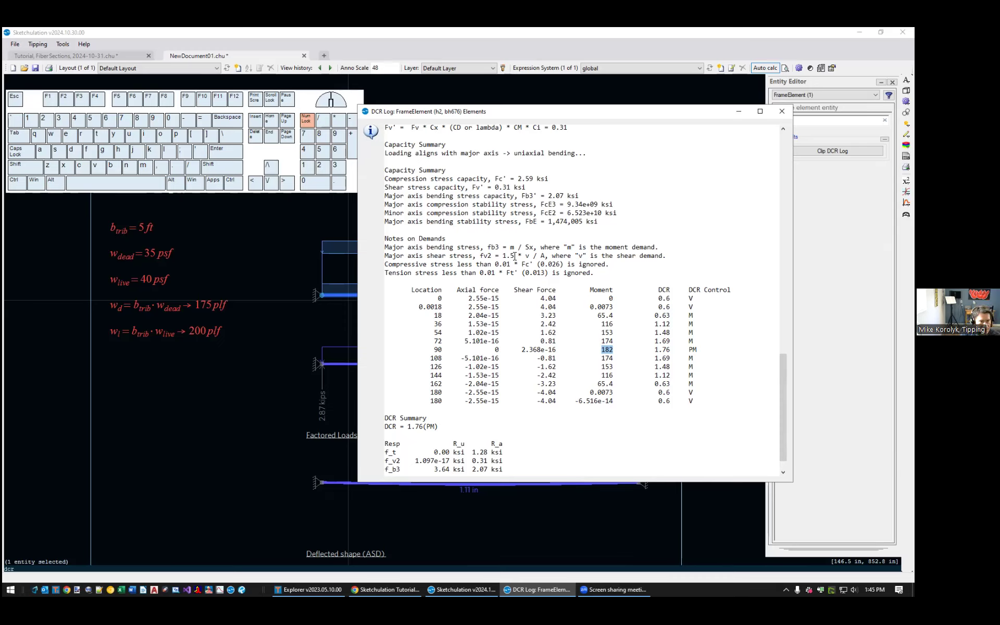
double_click(607, 350)
- Examine the major axis bending stress capacity Fb3' in the log's capacity summary and the notes on demands
scroll(572, 451, "down", 1)
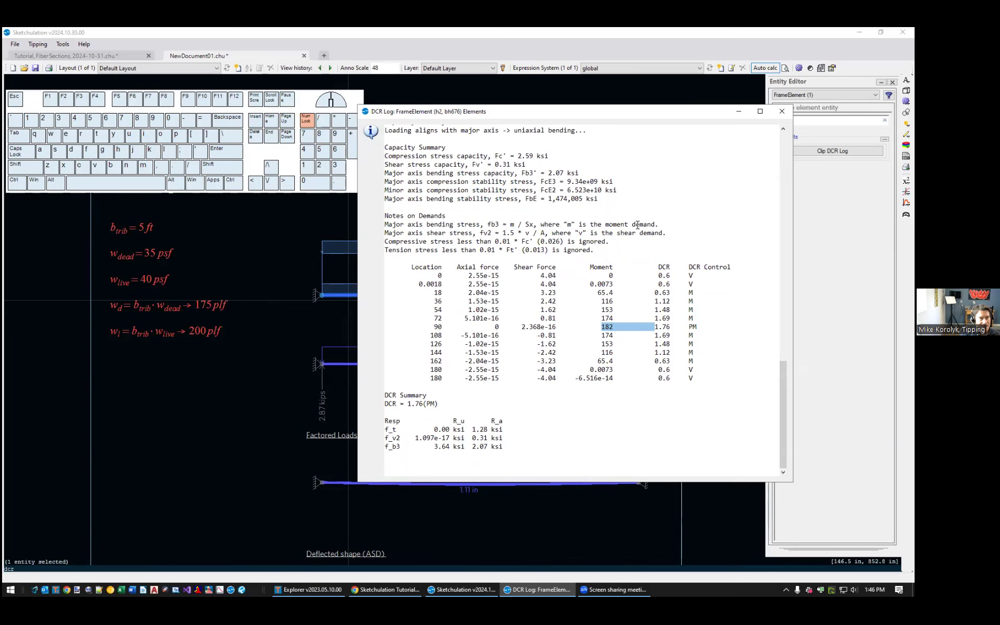
scroll(574, 224, "up", 1)
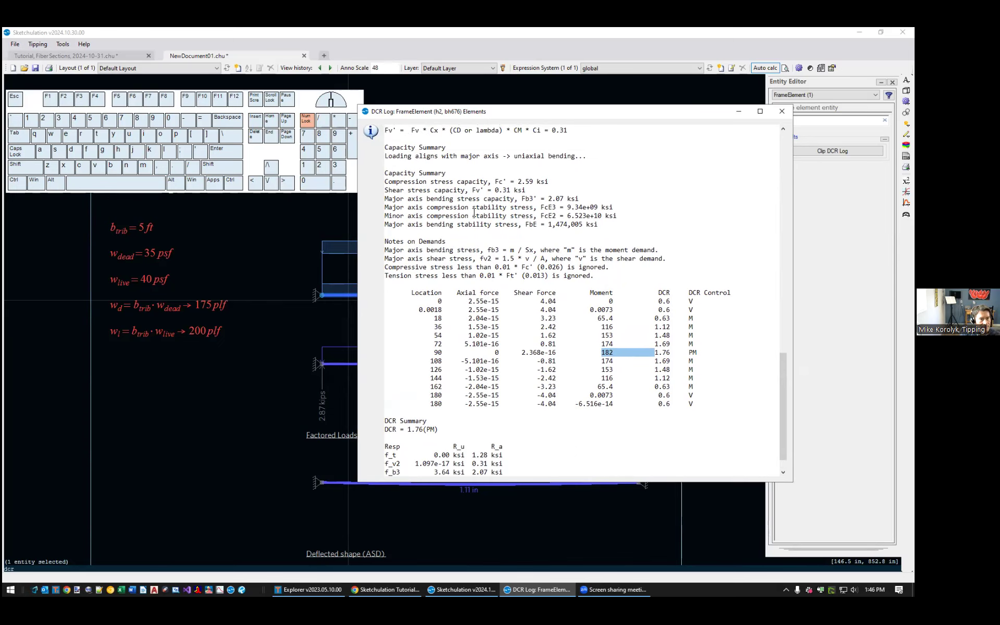
scroll(475, 212, "up", 1)
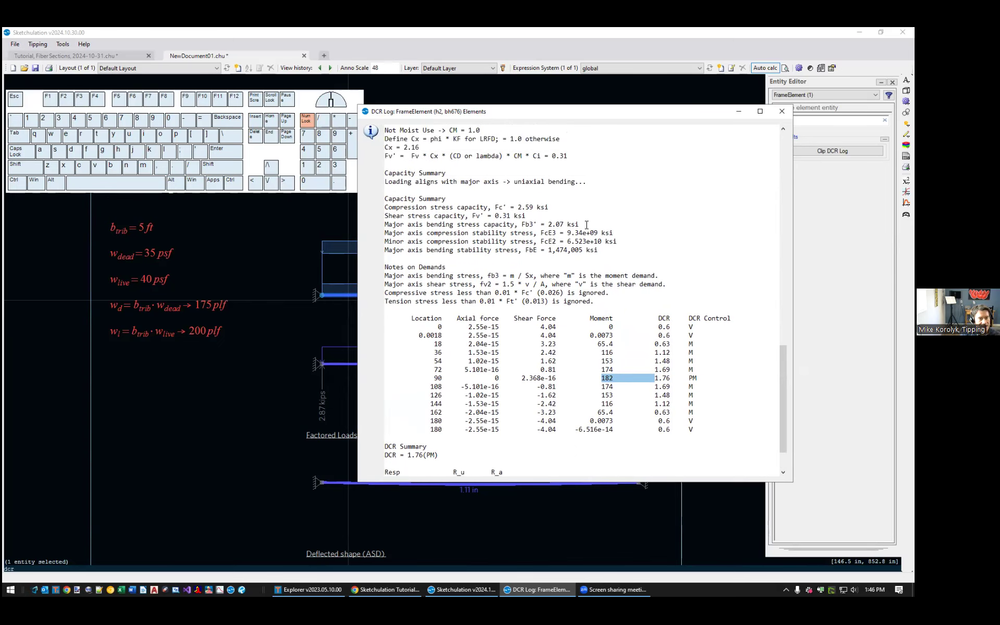
left_click(591, 224)
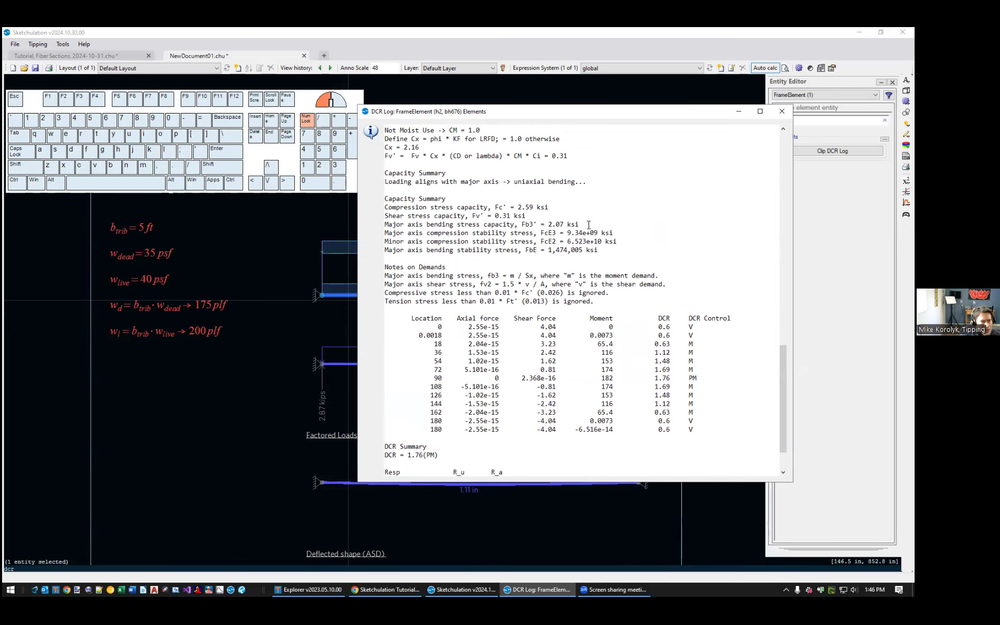
left_click_drag(589, 224, 559, 224)
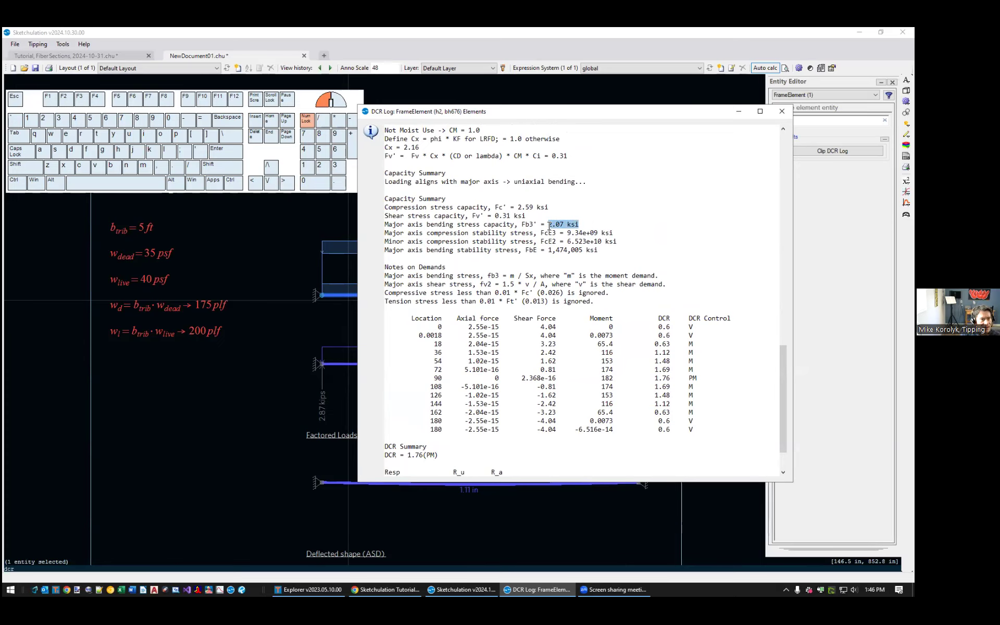
left_click_drag(549, 225, 550, 225)
scroll(585, 236, "up", 2)
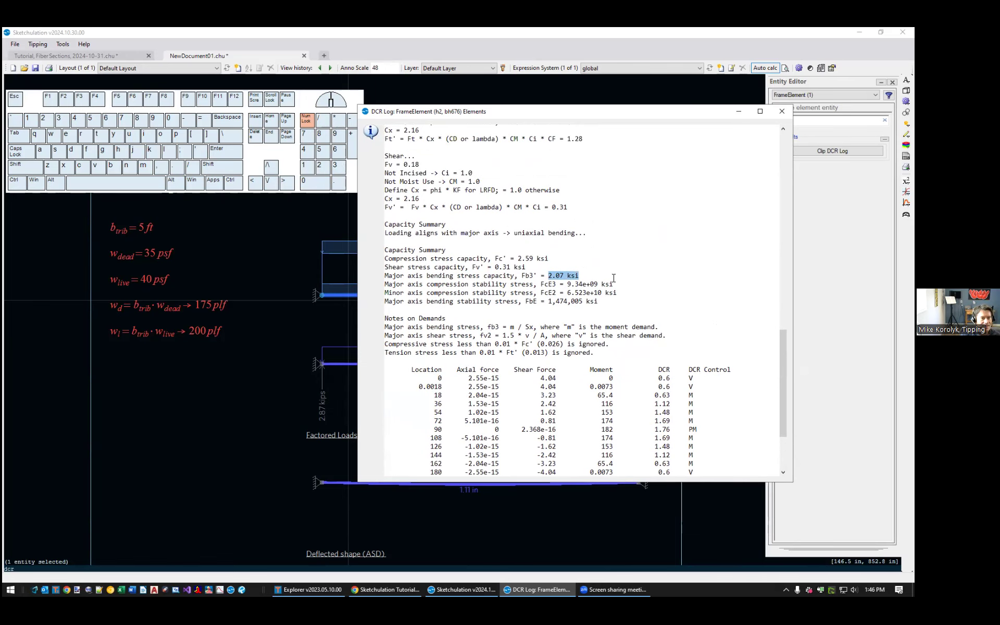
scroll(614, 278, "down", 4)
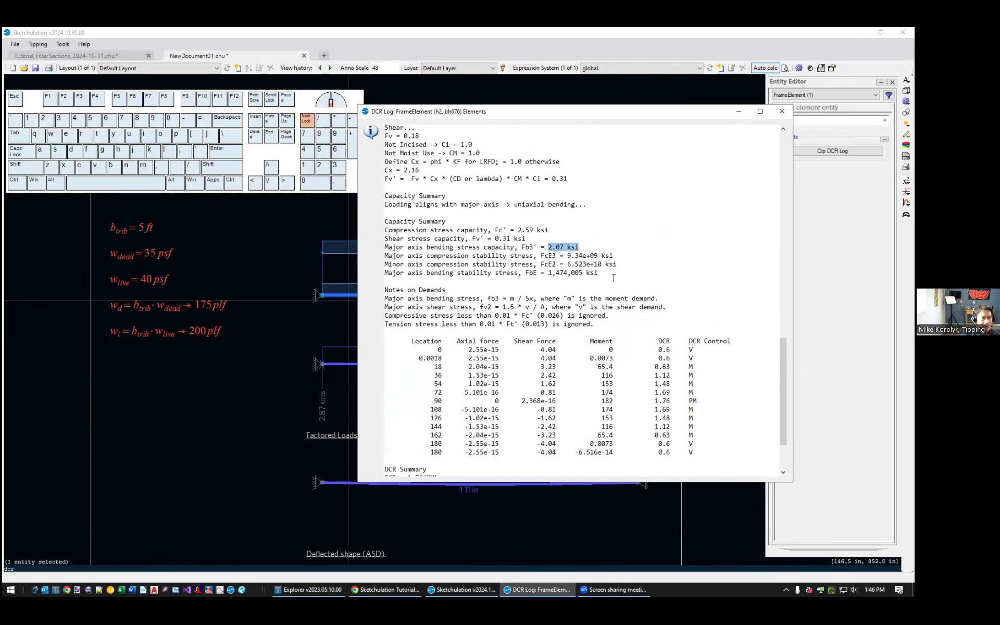
- Check the f_b3 bending demand R_u and capacity R_a in the log's DCR summary against the location 90 moment
left_click(614, 330)
left_click_drag(614, 330, 603, 333)
left_click(603, 330)
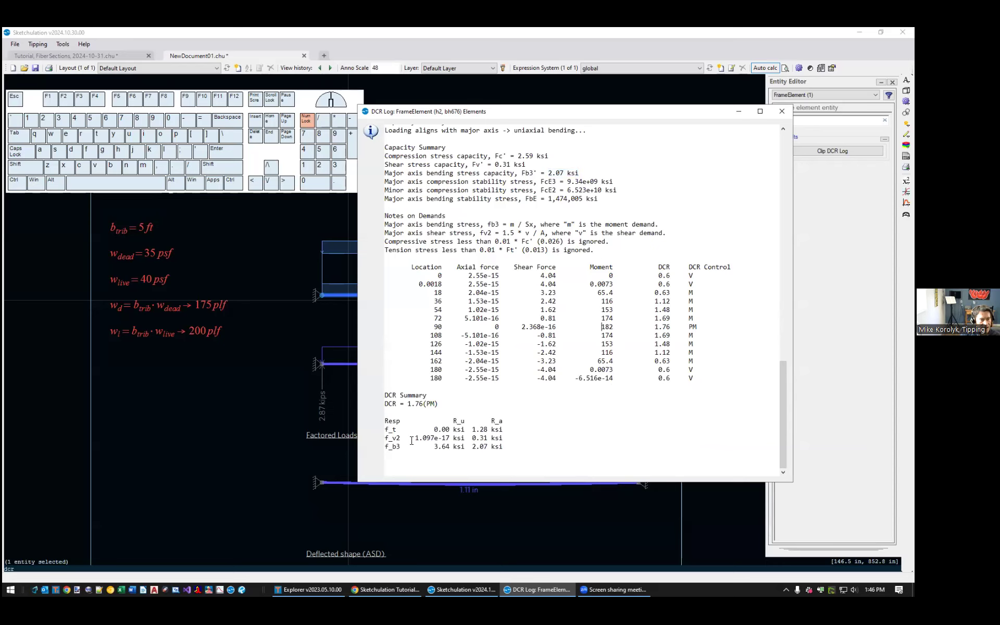
left_click_drag(509, 446, 393, 447)
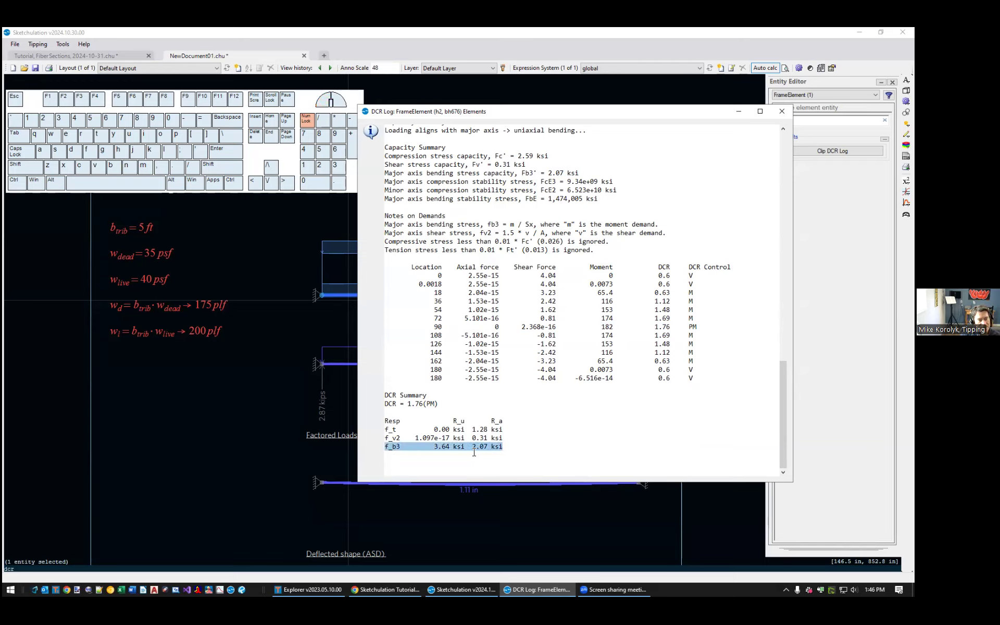
double_click(444, 447)
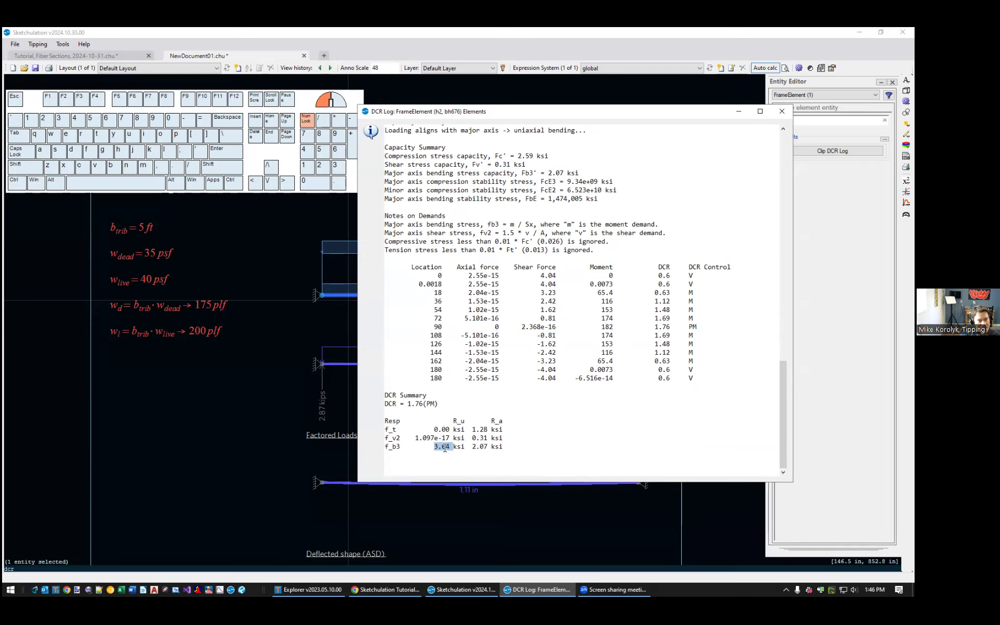
left_click_drag(457, 448, 479, 448)
left_click(474, 449)
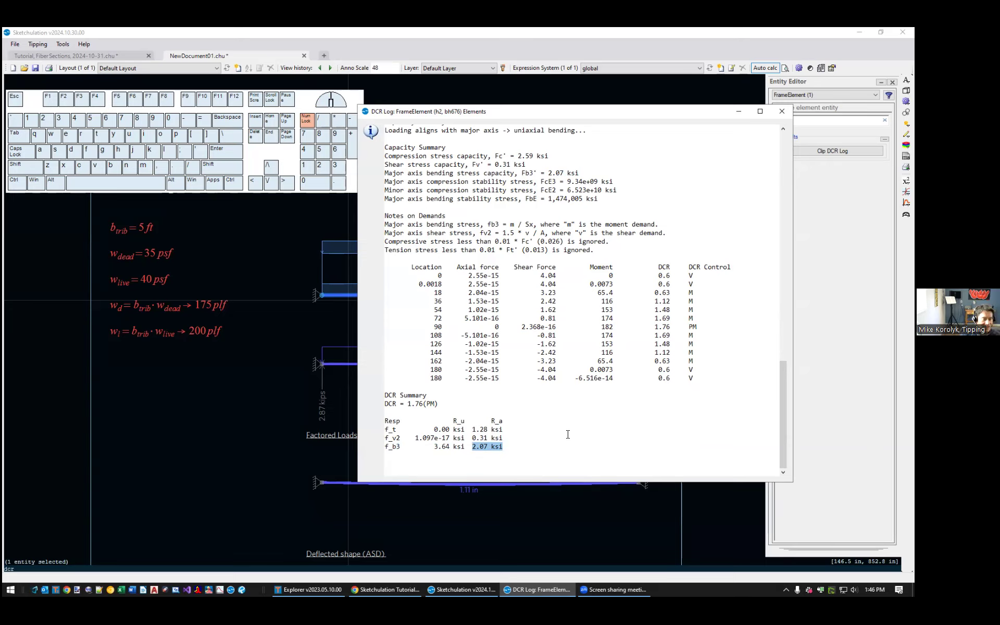
left_click_drag(502, 449, 472, 448)
- Compare the capacity summary's major axis bending stress line with the f_b3 row of the DCR summary
scroll(553, 250, "up", 1)
scroll(577, 219, "up", 1)
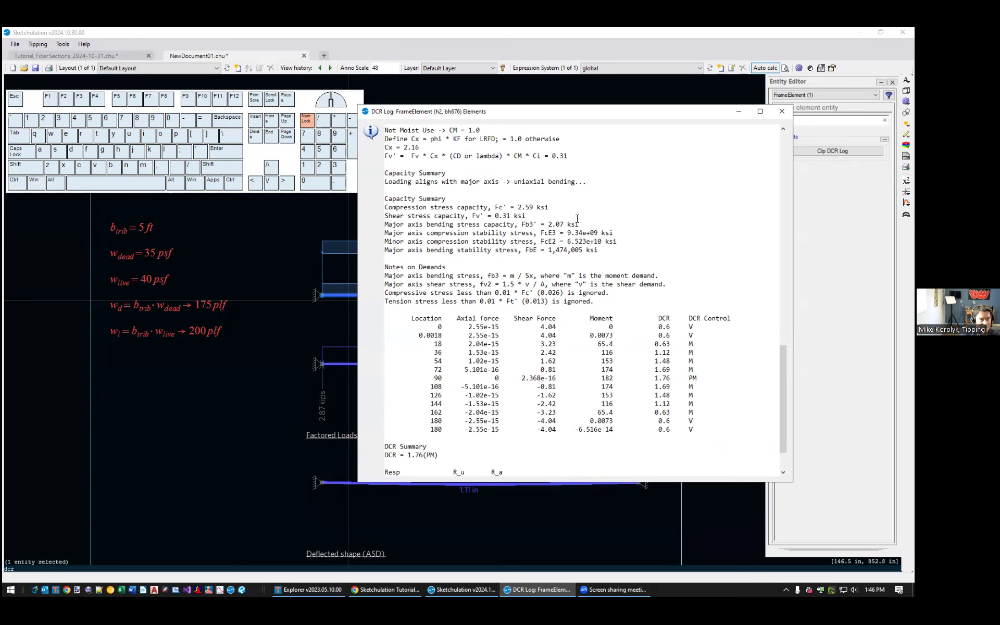
left_click_drag(584, 224, 385, 224)
scroll(521, 312, "down", 2)
left_click_drag(510, 448, 384, 448)
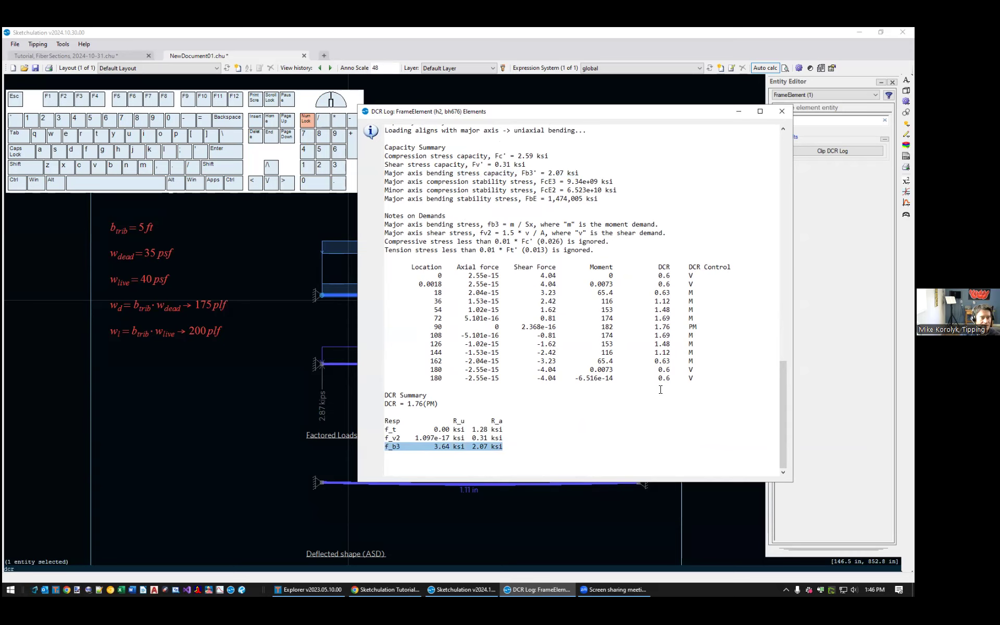
scroll(651, 442, "up", 5)
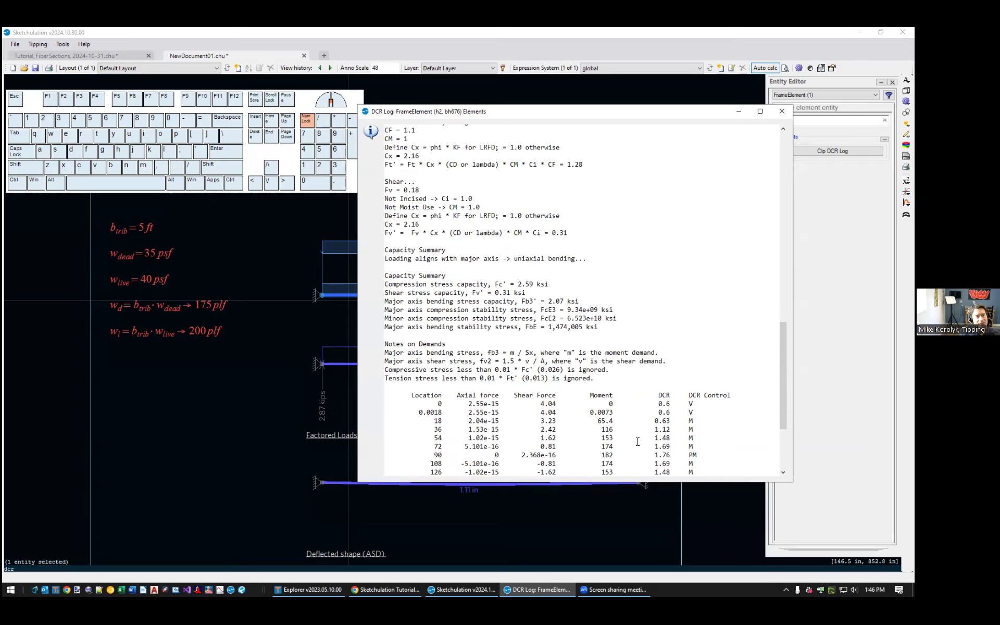
scroll(533, 439, "up", 4)
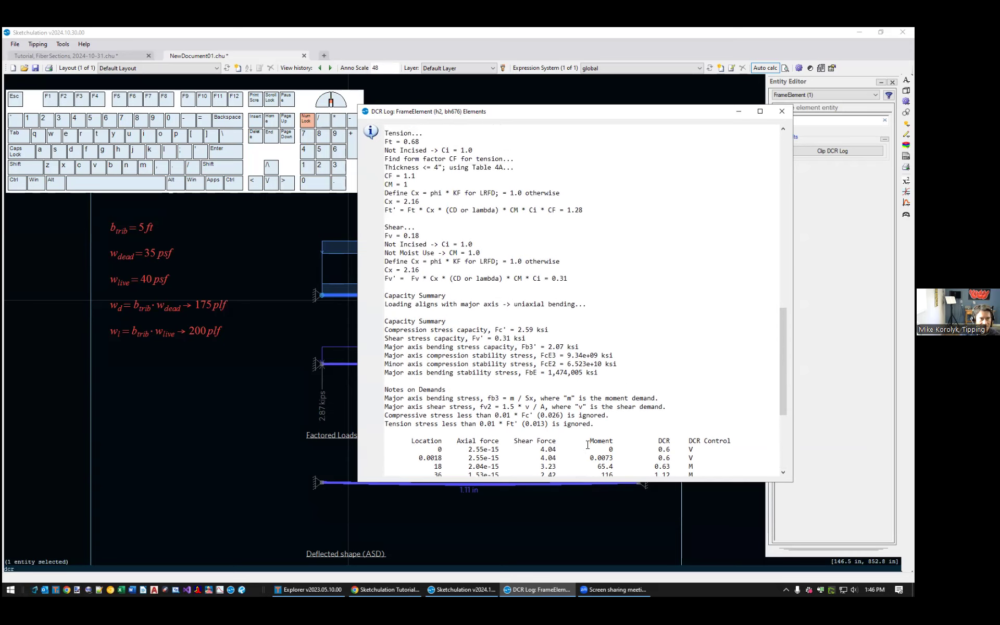
- Close the DCR log, review the result viewports on the Beam Design sheet, and deselect the beam
left_click(782, 113)
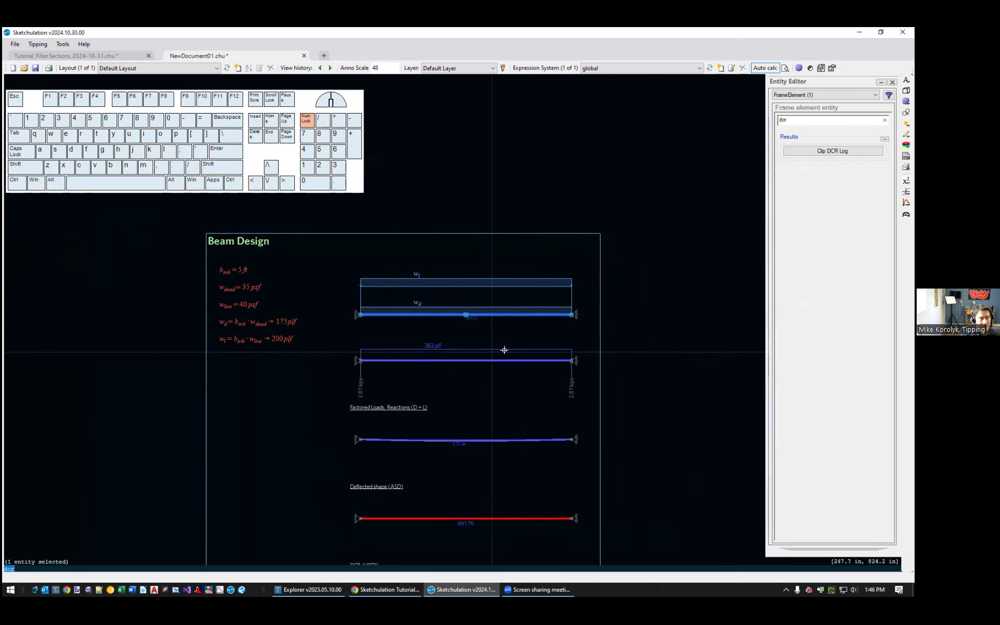
middle_click_drag(515, 480, 496, 393)
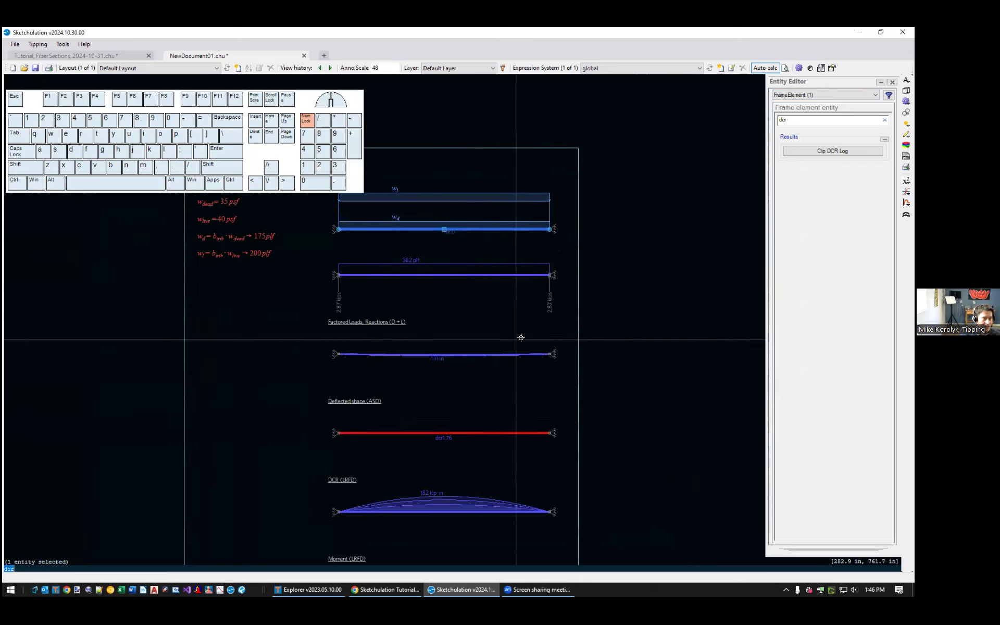
scroll(449, 457, "up", 2)
scroll(469, 409, "down", 1)
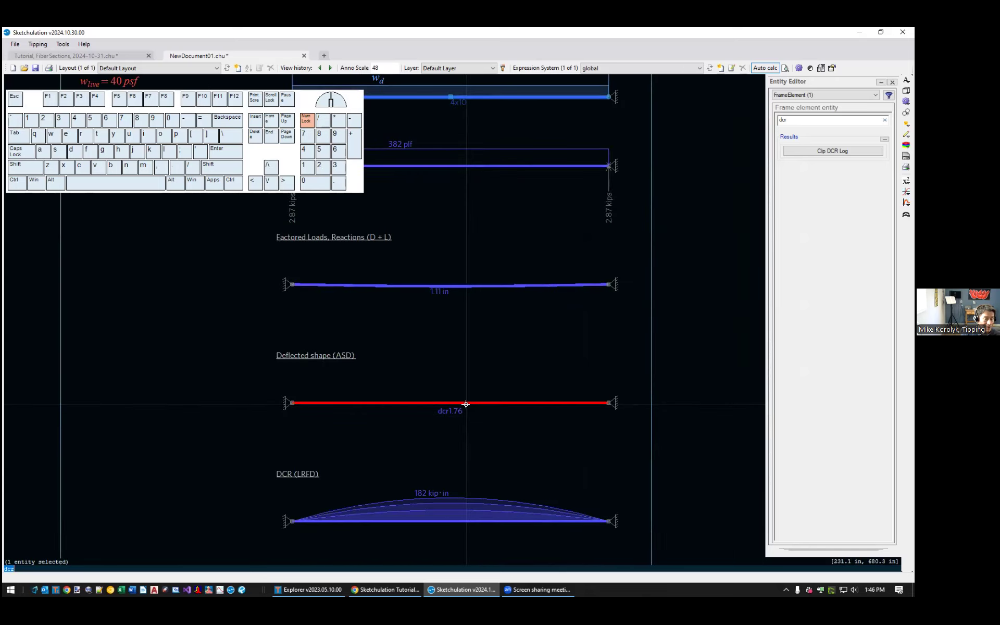
middle_click_drag(465, 405, 425, 500)
scroll(484, 356, "down", 1)
key("Escape")
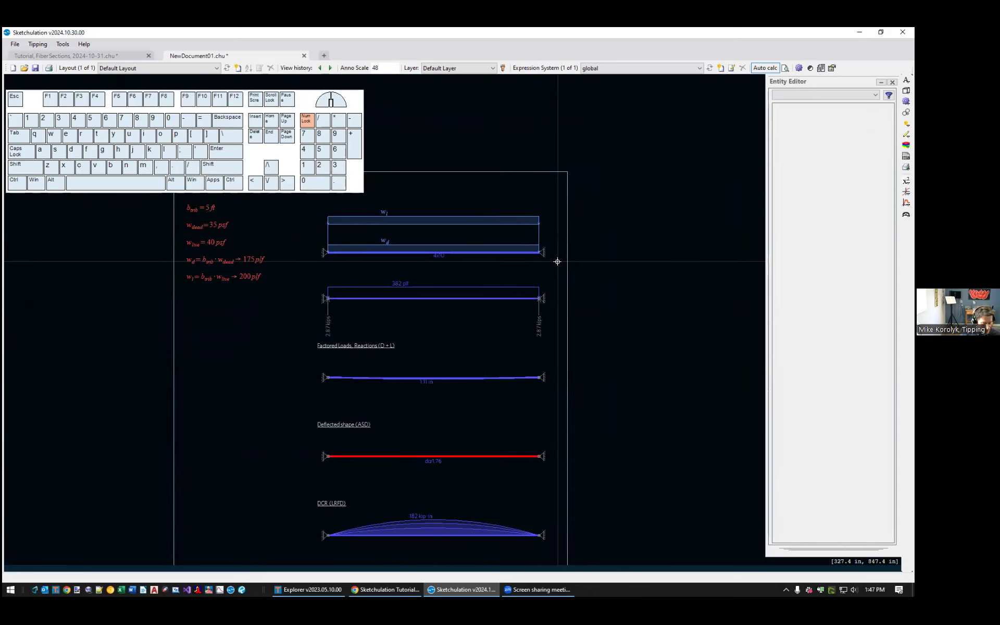
- Change the 4x10 frame element type's NDS cross section to PSL5.25x11.875
type("fet")
key("Return")
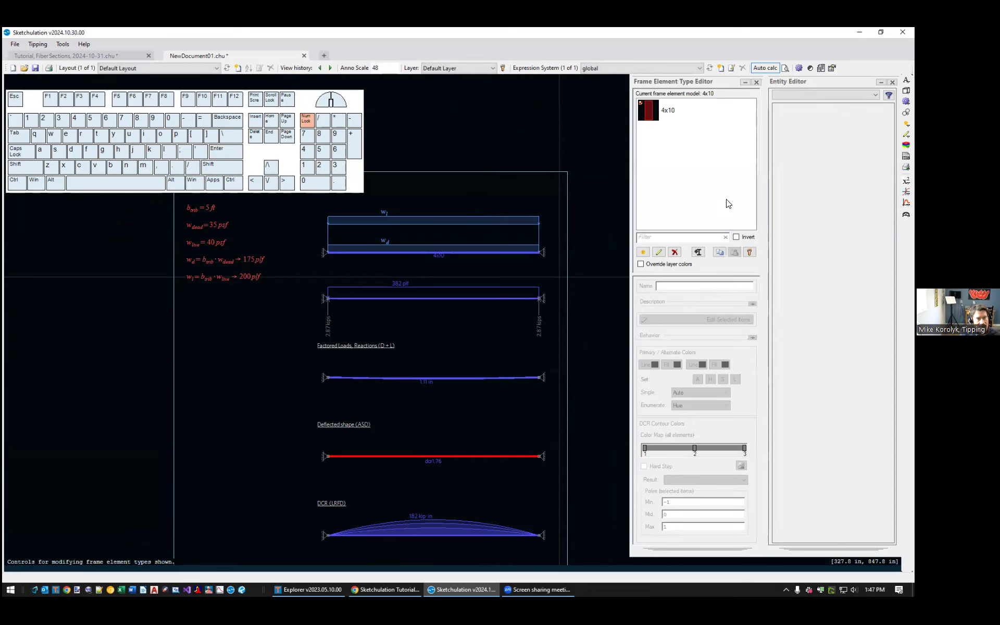
double_click(693, 113)
left_click(568, 95)
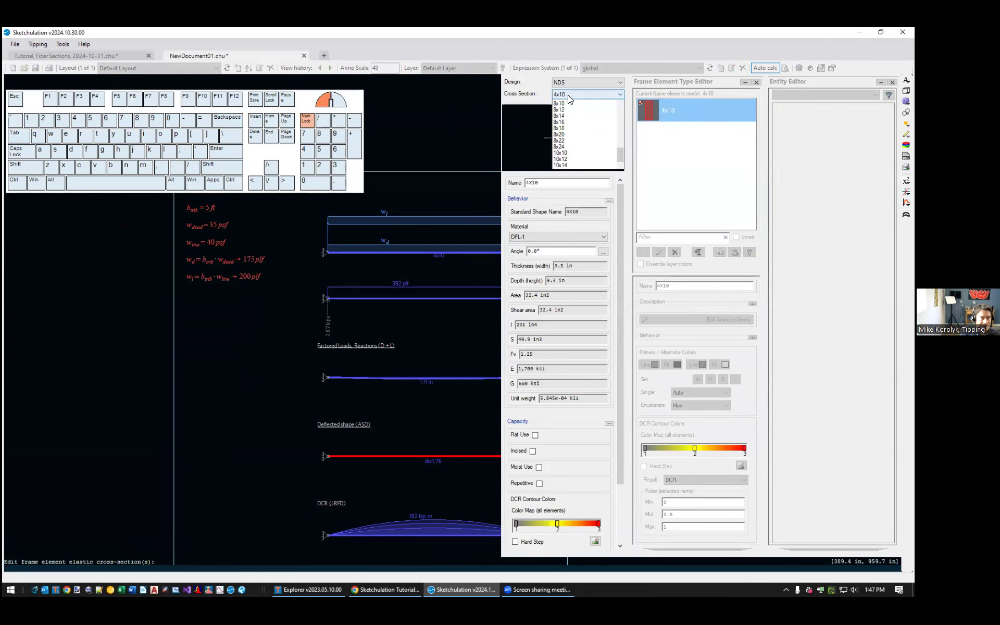
scroll(560, 206, "up", 1)
scroll(573, 172, "up", 11)
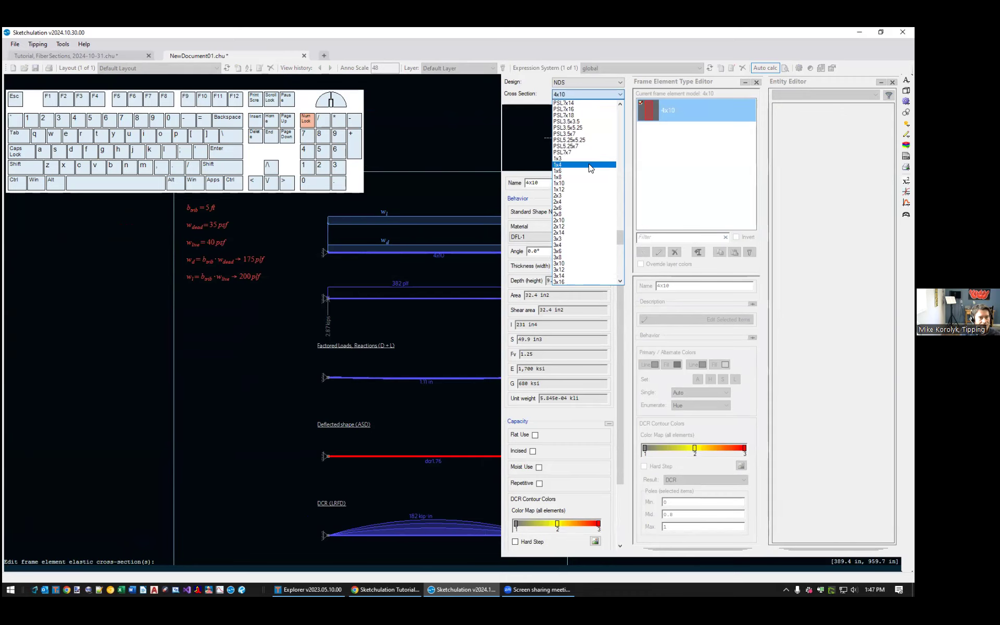
scroll(599, 179, "up", 2)
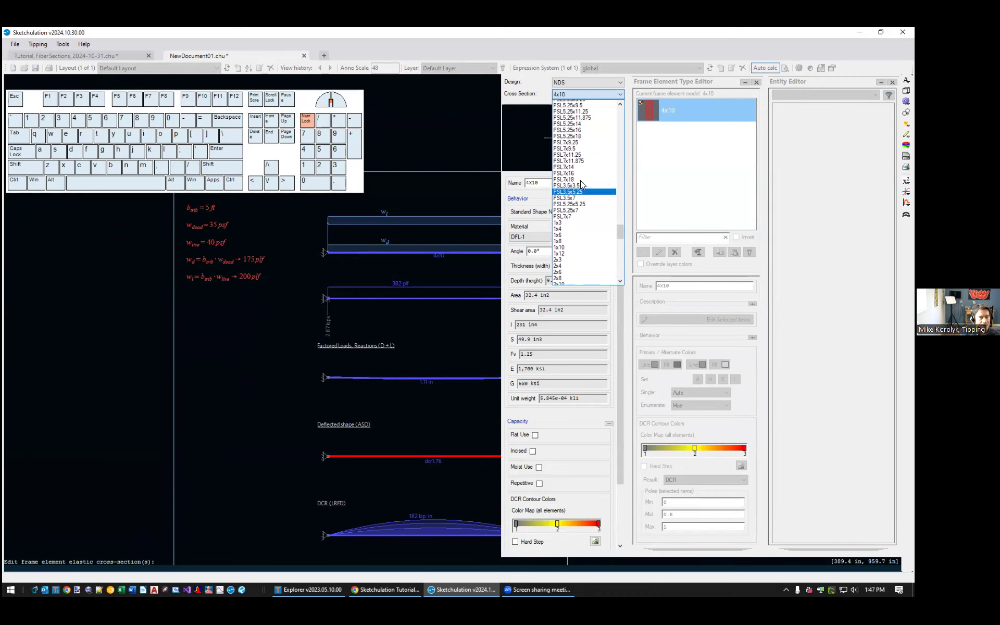
scroll(580, 180, "up", 1)
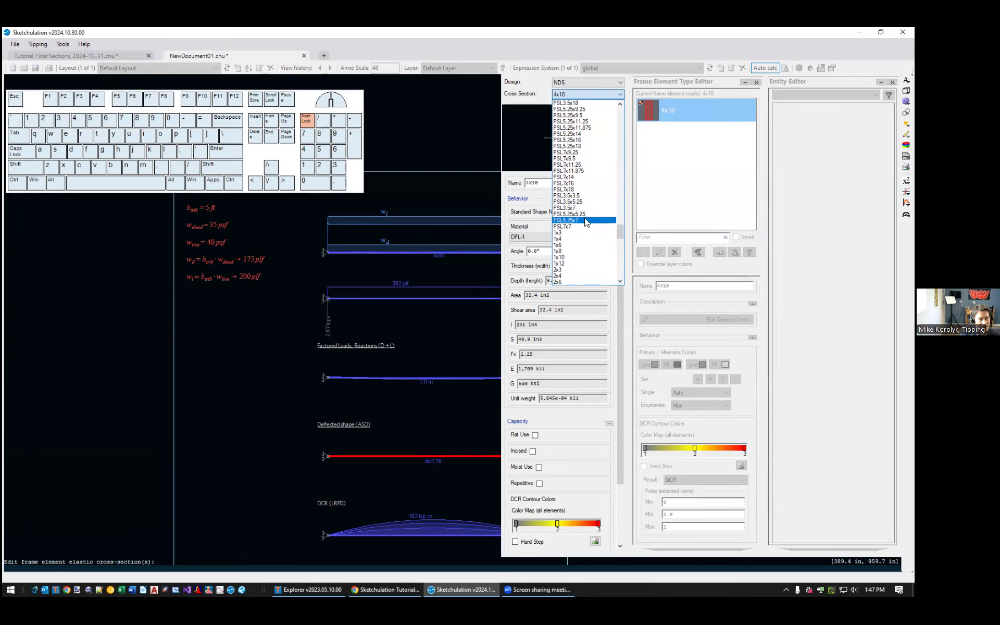
scroll(580, 230, "up", 2)
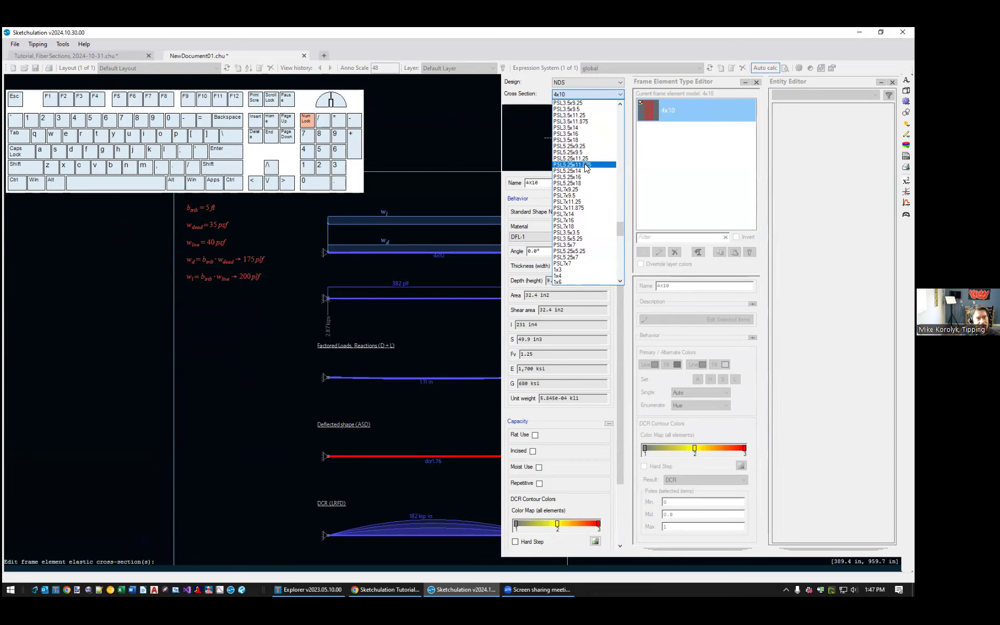
left_click(588, 165)
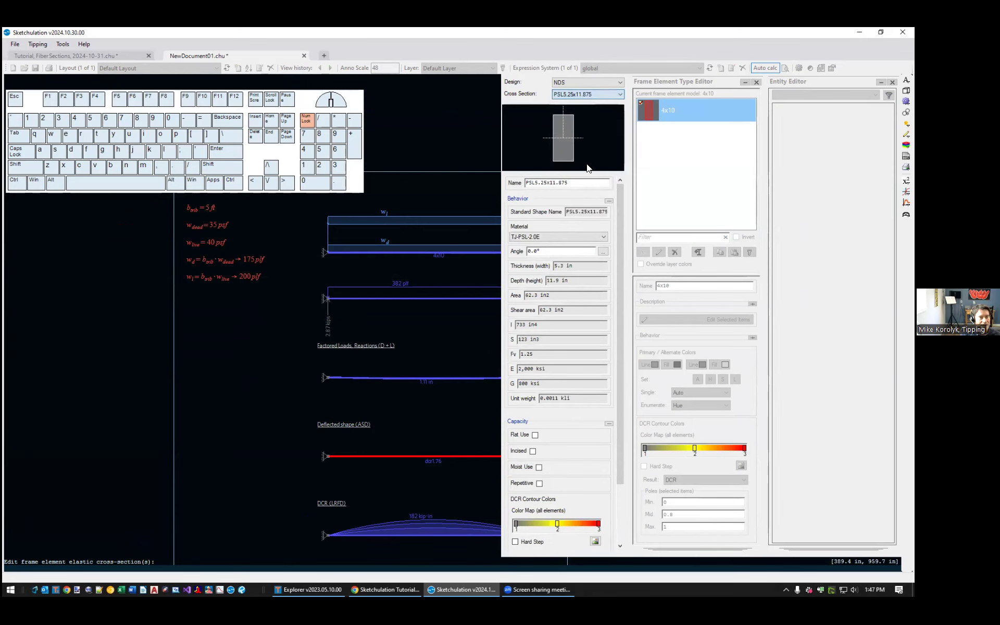
key("Return")
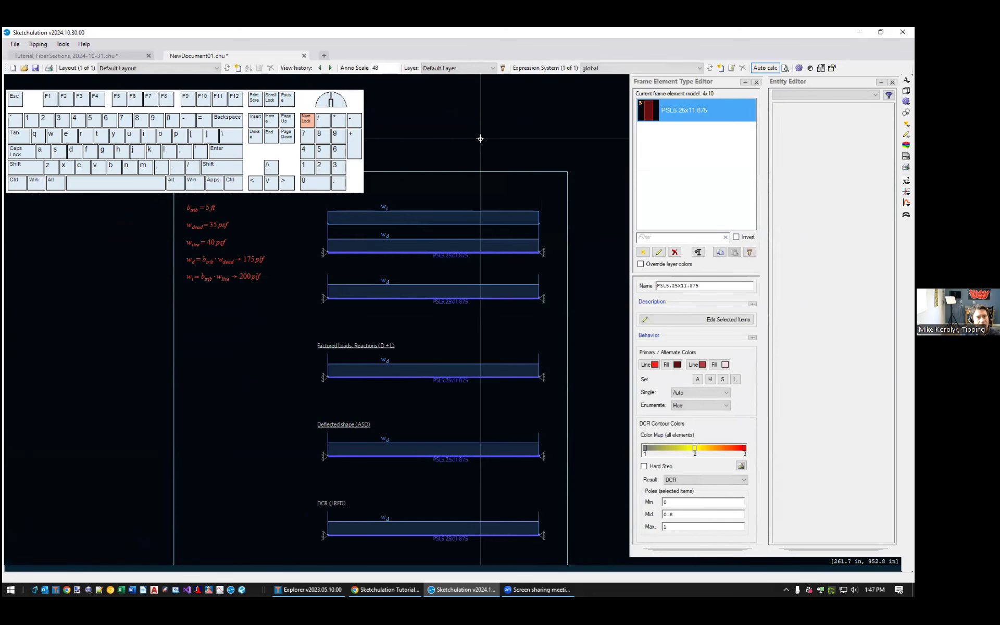
- Rerun the analysis with the new section and review the deflection and DCR viewports on the Beam Design sheet
scroll(581, 209, "down", 3)
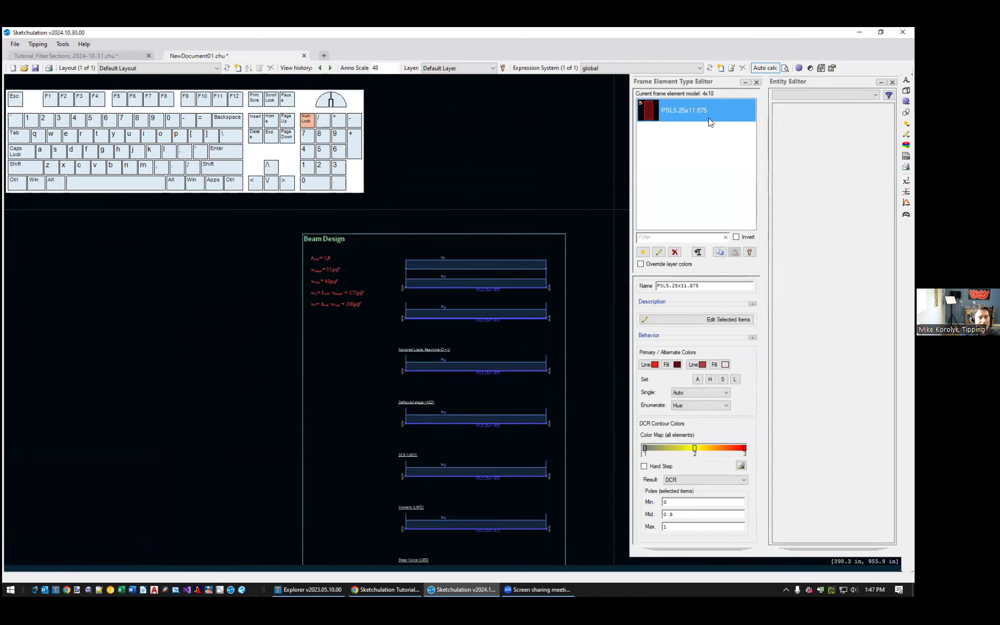
key("F5")
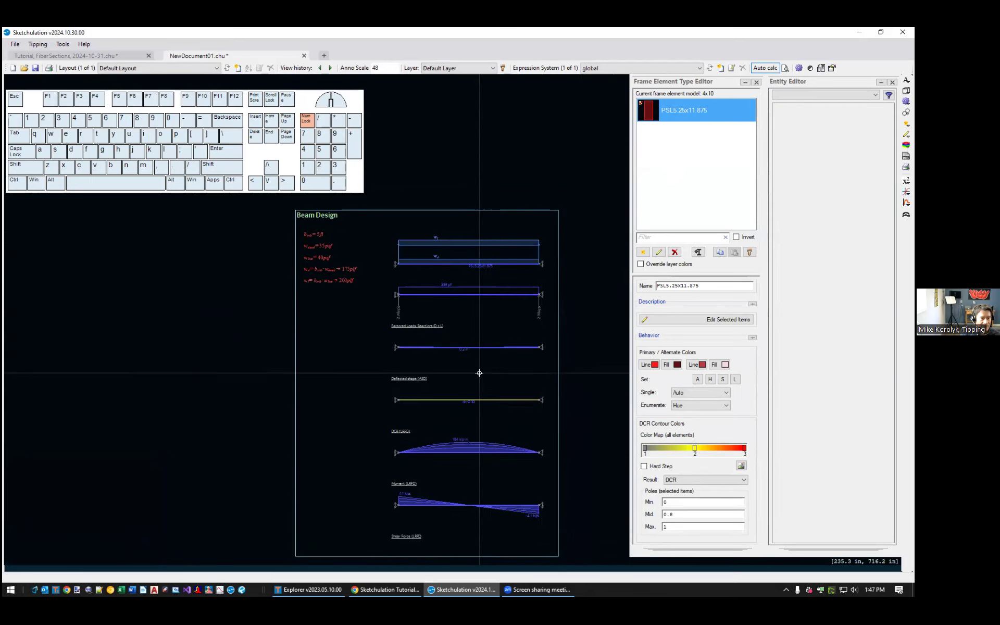
scroll(478, 370, "up", 1)
scroll(492, 411, "up", 2)
scroll(499, 422, "down", 1)
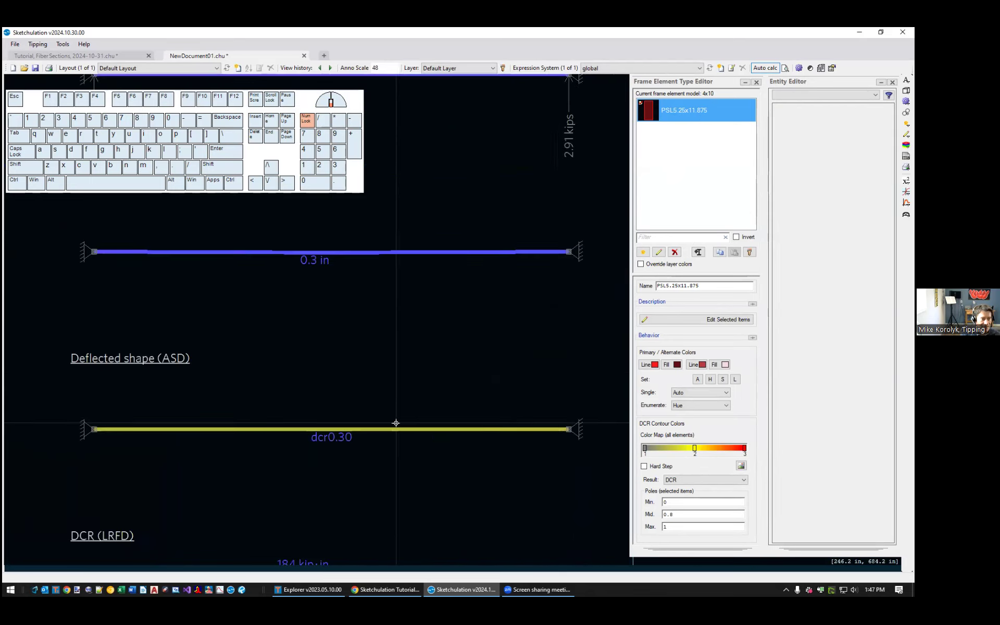
scroll(433, 386, "down", 2)
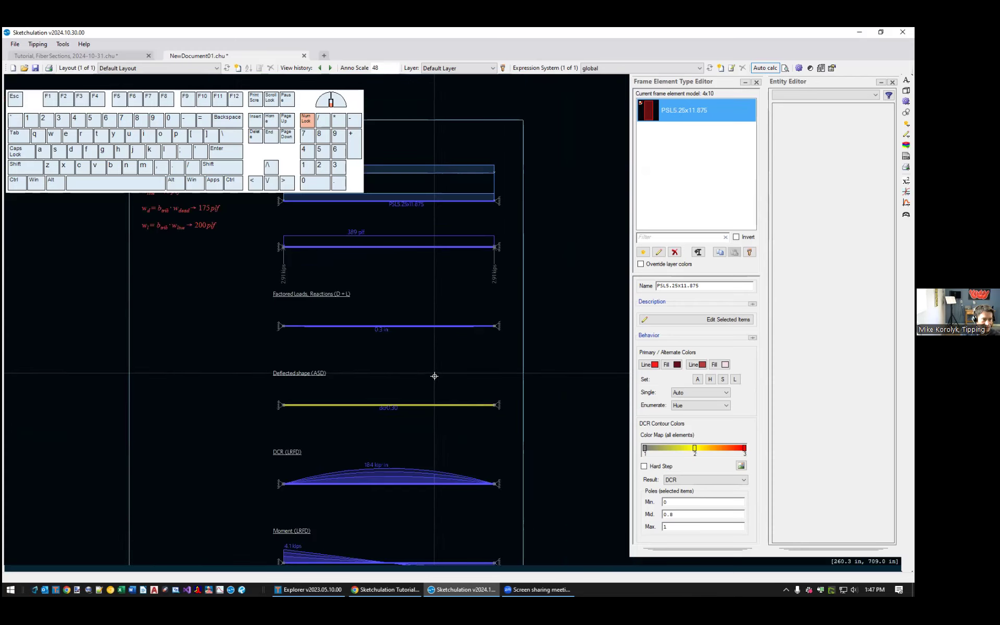
scroll(367, 313, "up", 1)
scroll(421, 334, "down", 3)
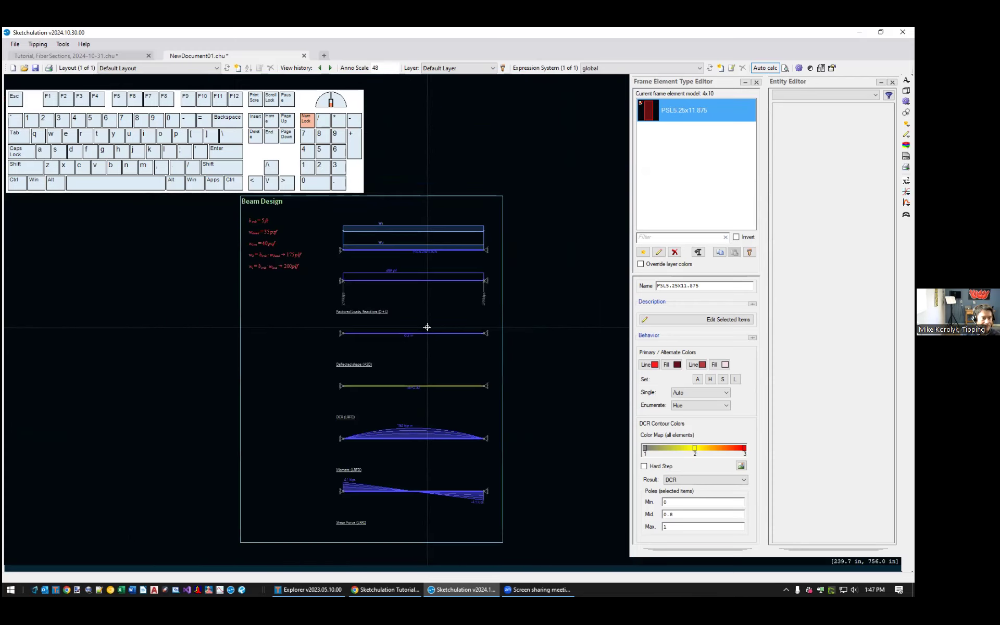
- Insert a point load on the uppermost beam, about four-fifths of the span from its left support, and select it
middle_click_drag(469, 258, 502, 257)
scroll(475, 250, "up", 4)
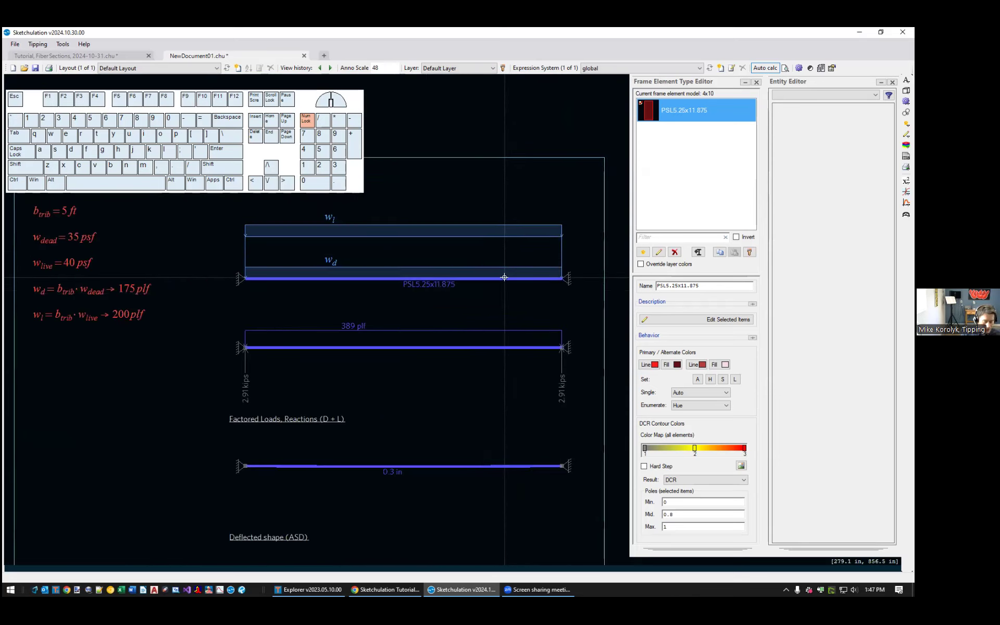
type("pld")
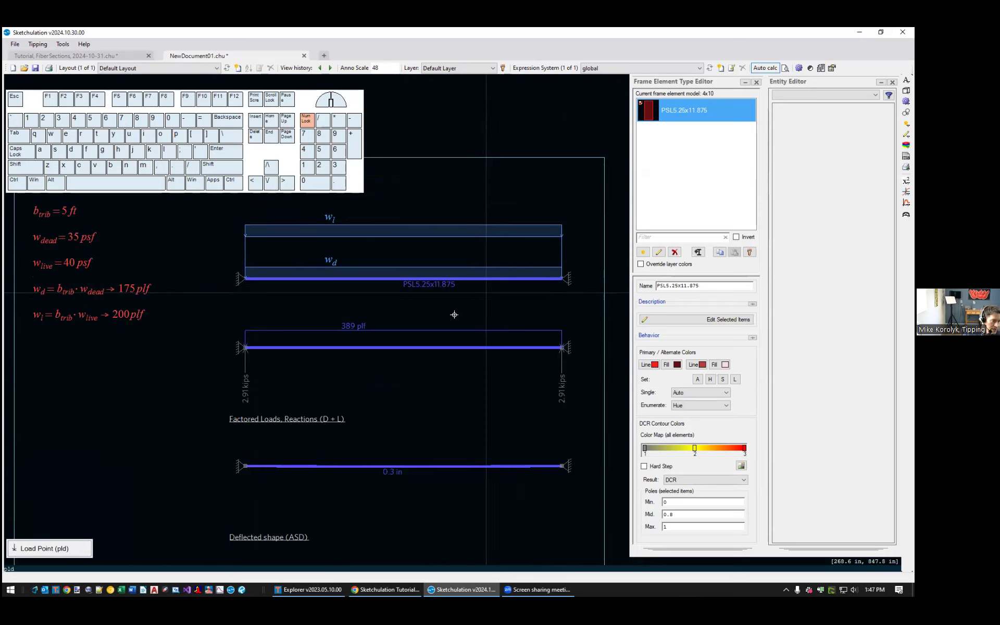
left_click(66, 552)
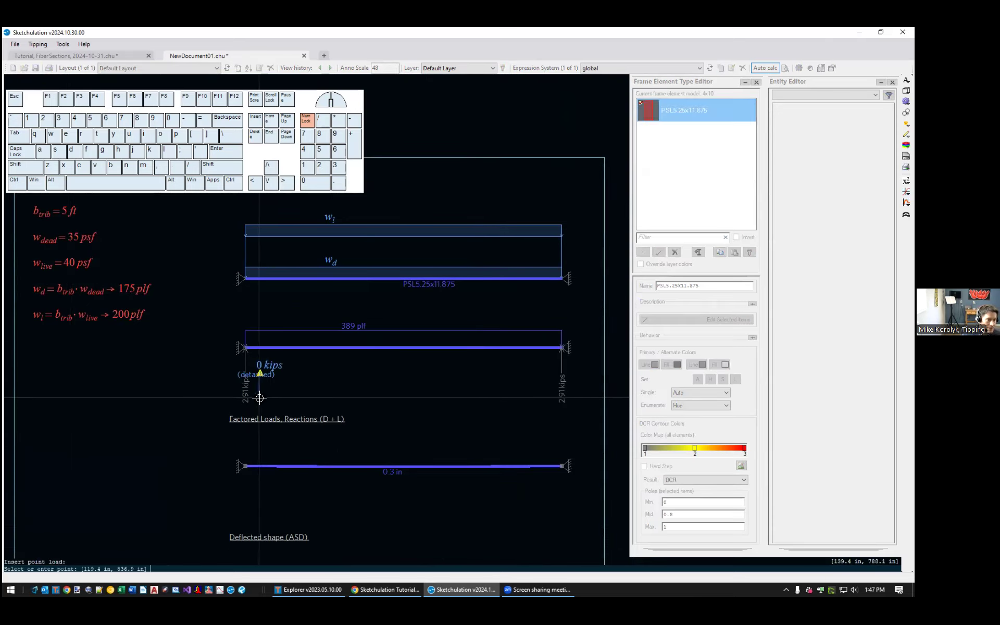
left_click(504, 280)
scroll(319, 394, "down", 2)
mouse_move(390, 435)
middle_mouse_down()
mouse_move(429, 348)
mouse_move(534, 263)
middle_mouse_up()
scroll(536, 159, "up", 4)
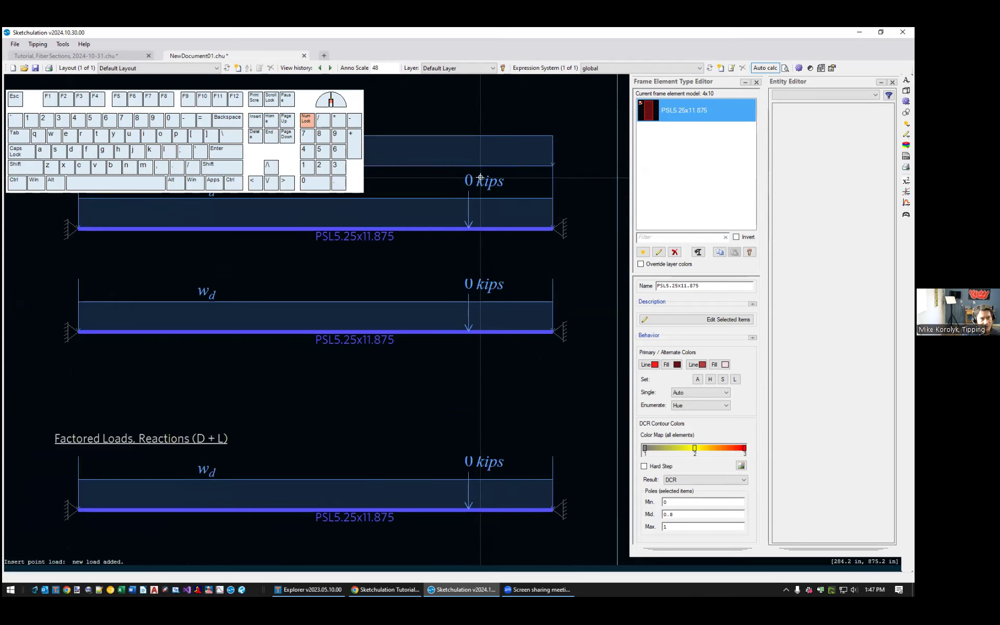
left_click(539, 229)
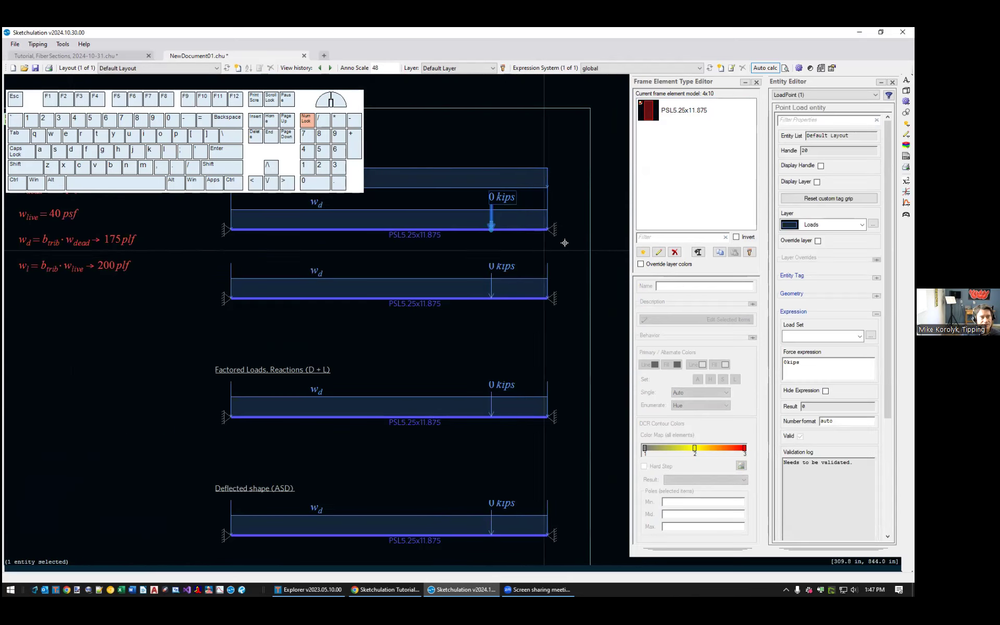
- Open the structural analysis options and analyze Model 1 with the point load included
scroll(359, 347, "down", 4)
middle_click_drag(574, 281, 533, 278)
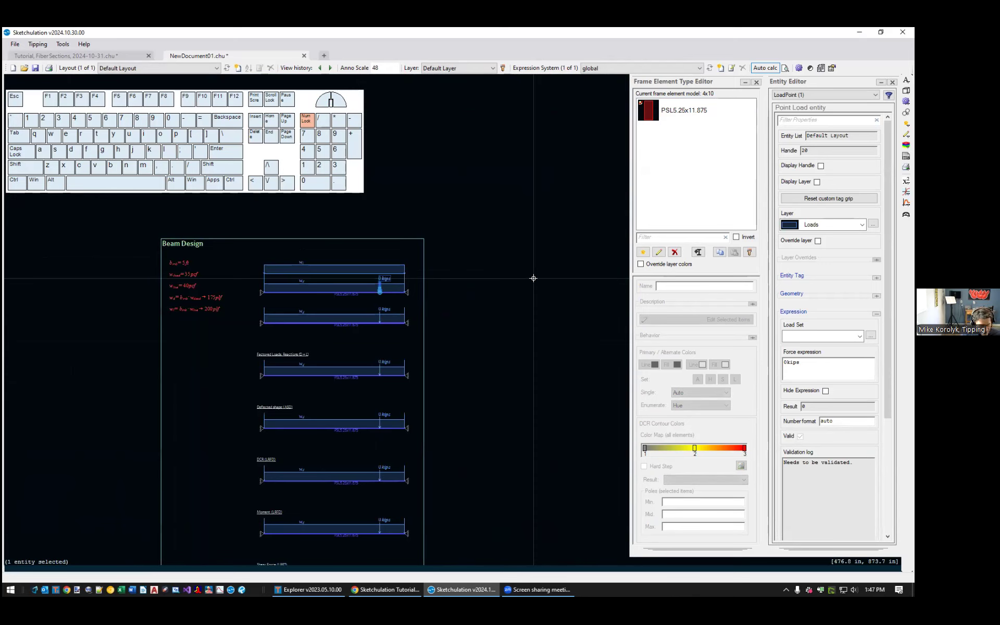
type("ops")
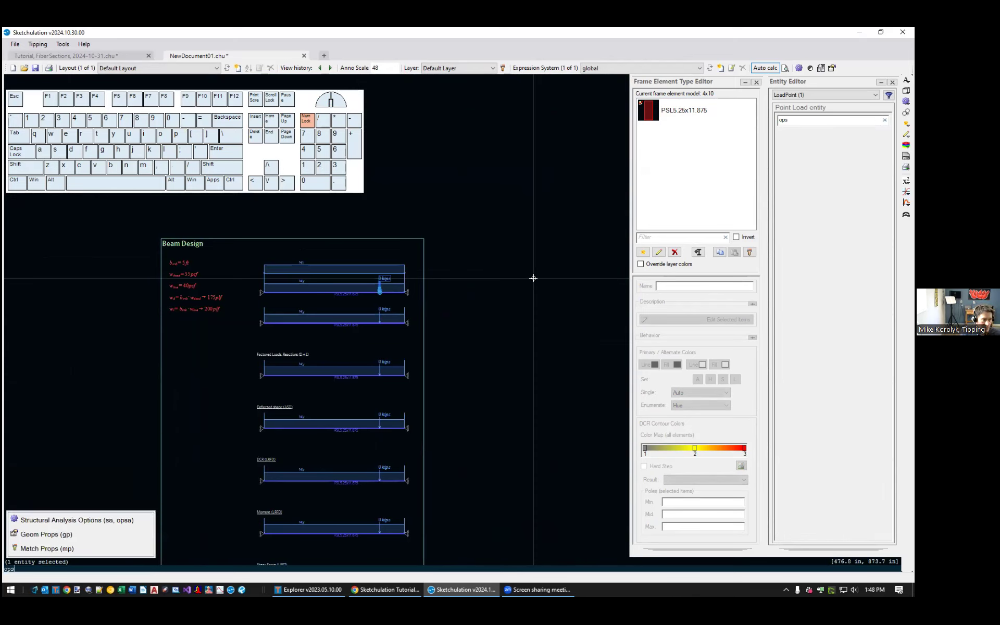
key("Return")
left_click(553, 177)
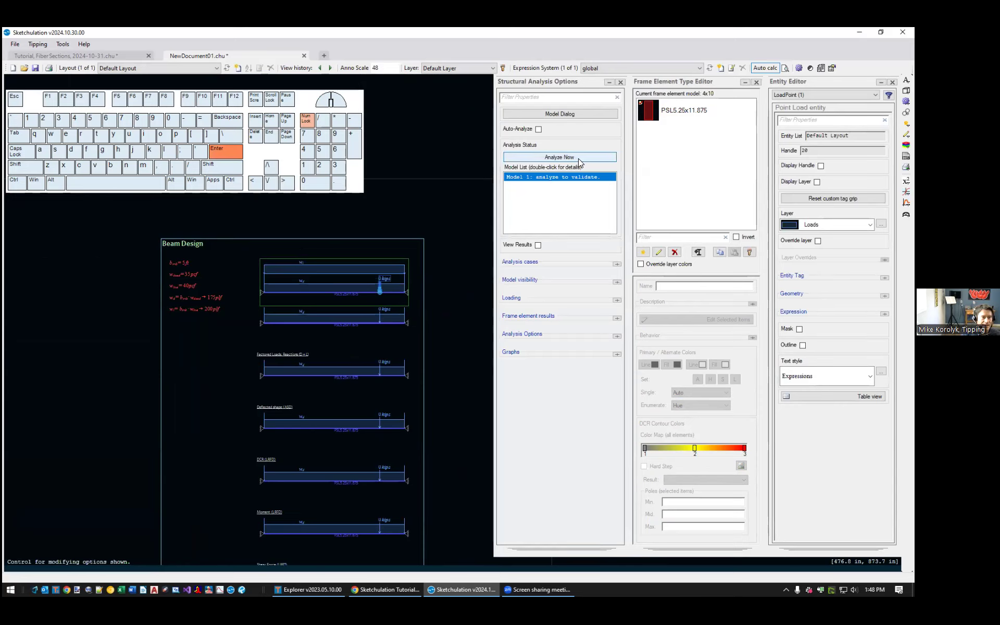
left_click(578, 158)
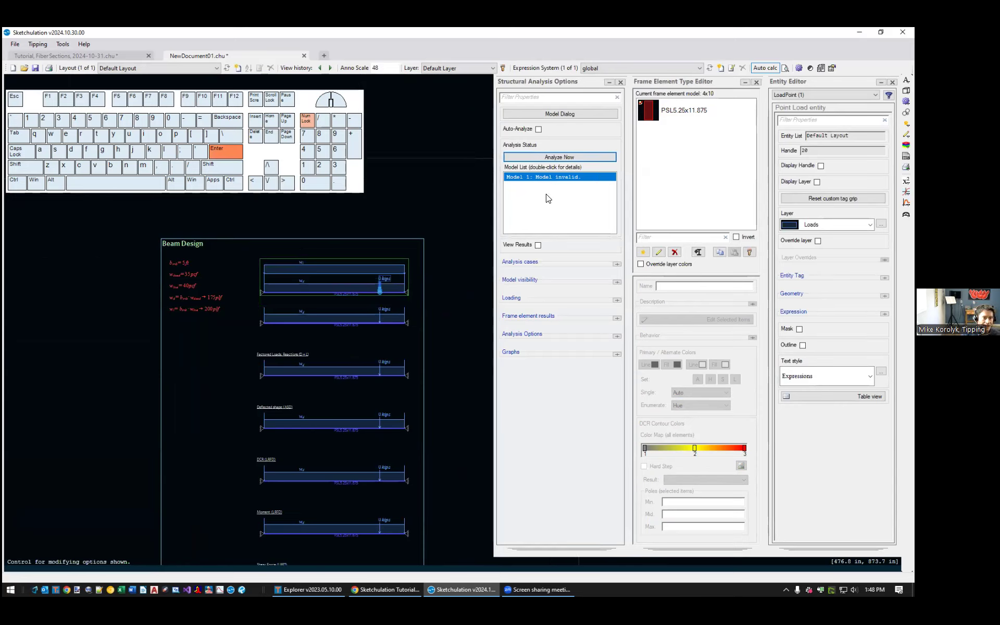
- Examine the load validation line in Model 1's status log, then close the log
double_click(580, 178)
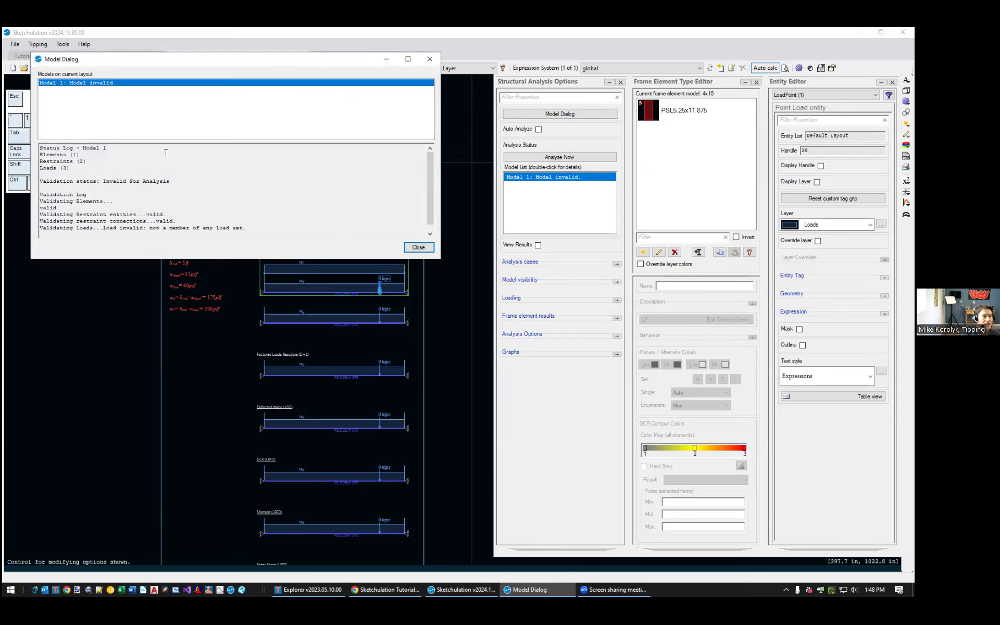
left_click_drag(266, 224, 53, 224)
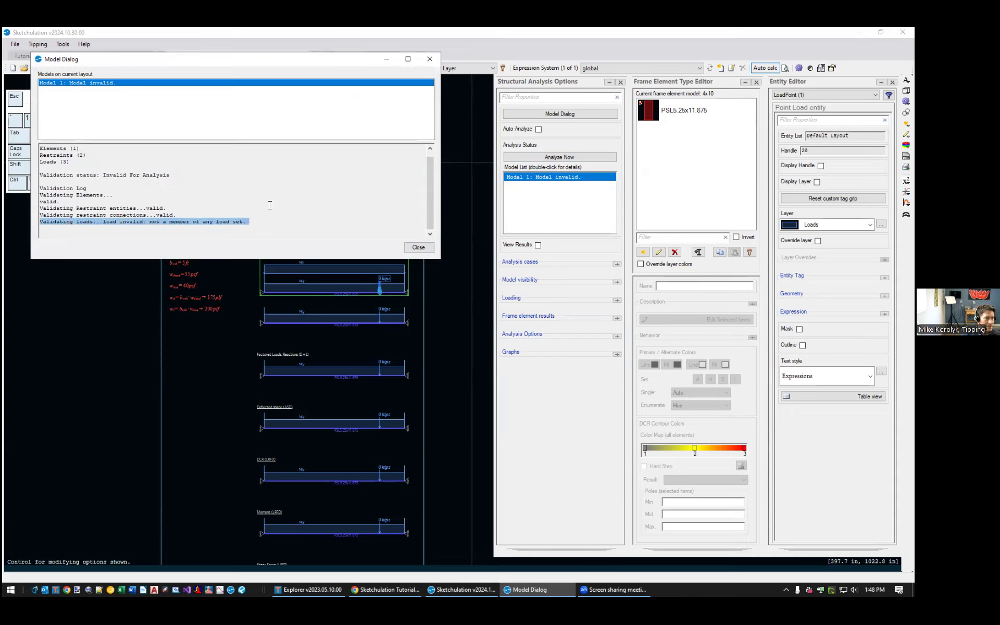
left_click(419, 248)
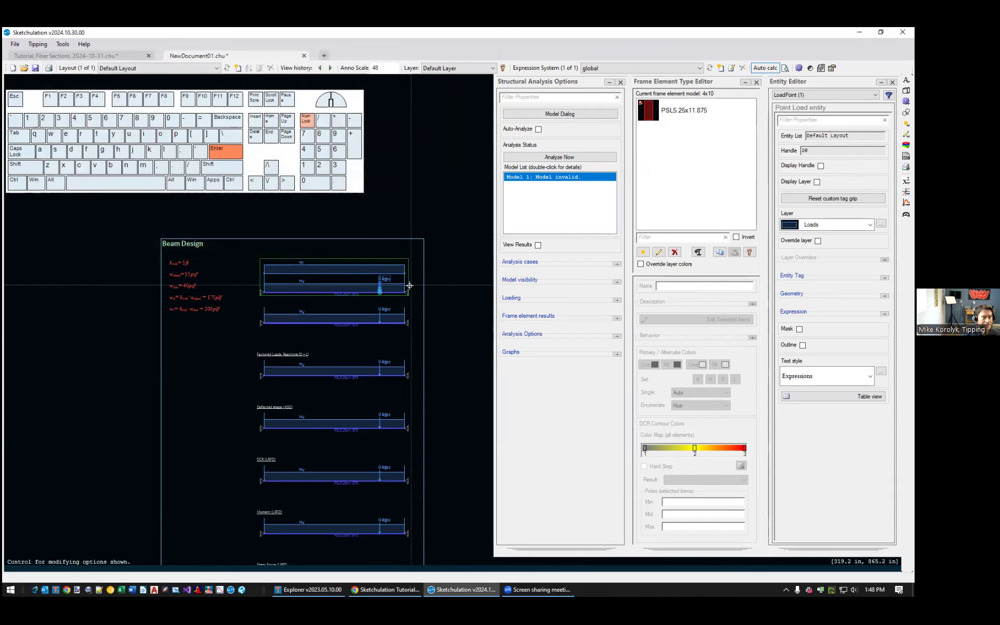
- Deselect the point load and copy the w_l expression to start a new expression directly below it
scroll(410, 286, "up", 2)
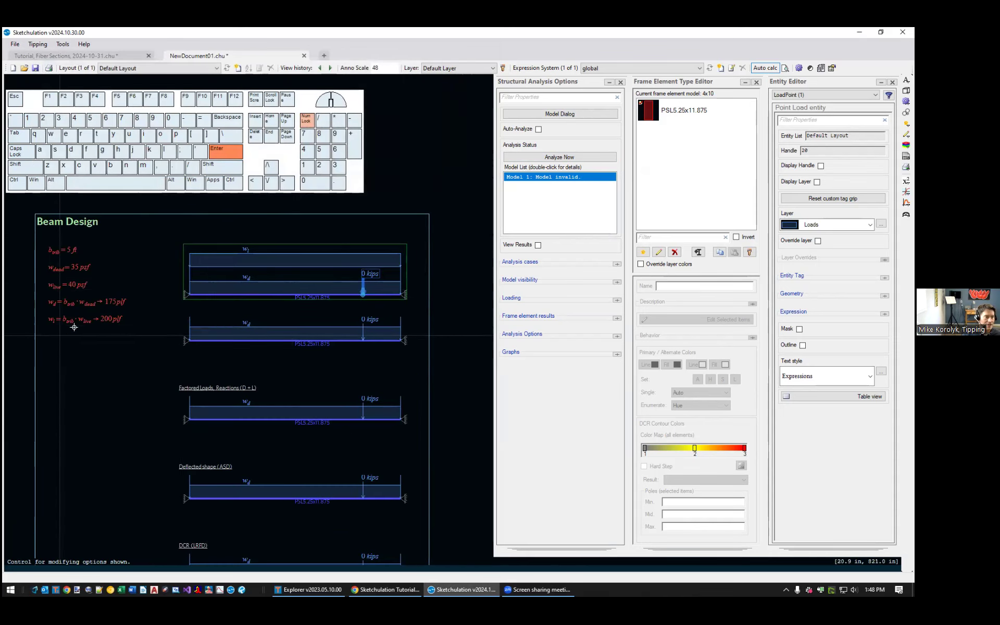
middle_click_drag(87, 320, 118, 344)
key("Escape")
left_click(117, 344)
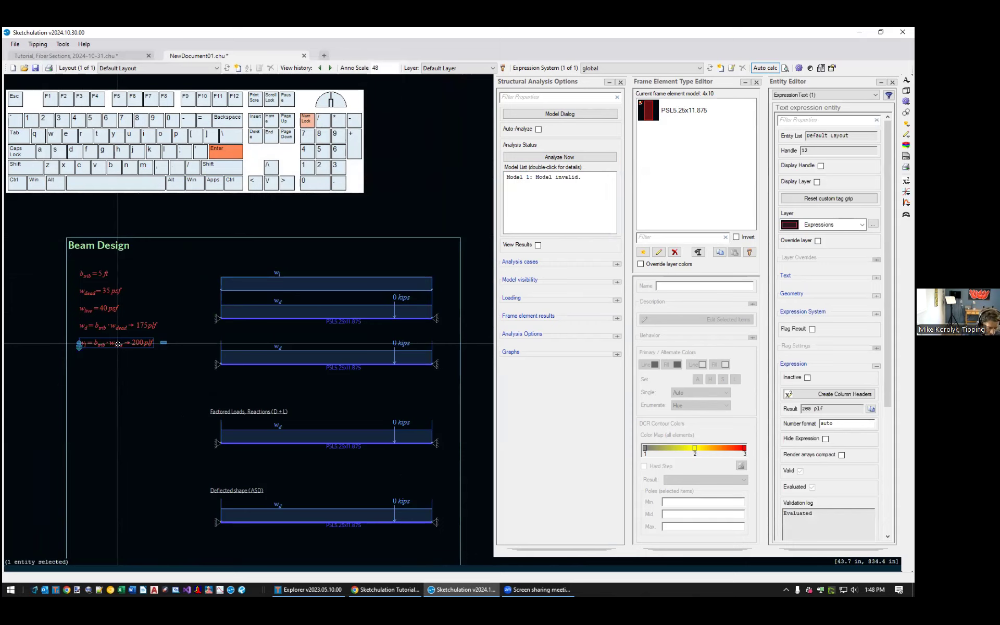
type("c")
key("Return")
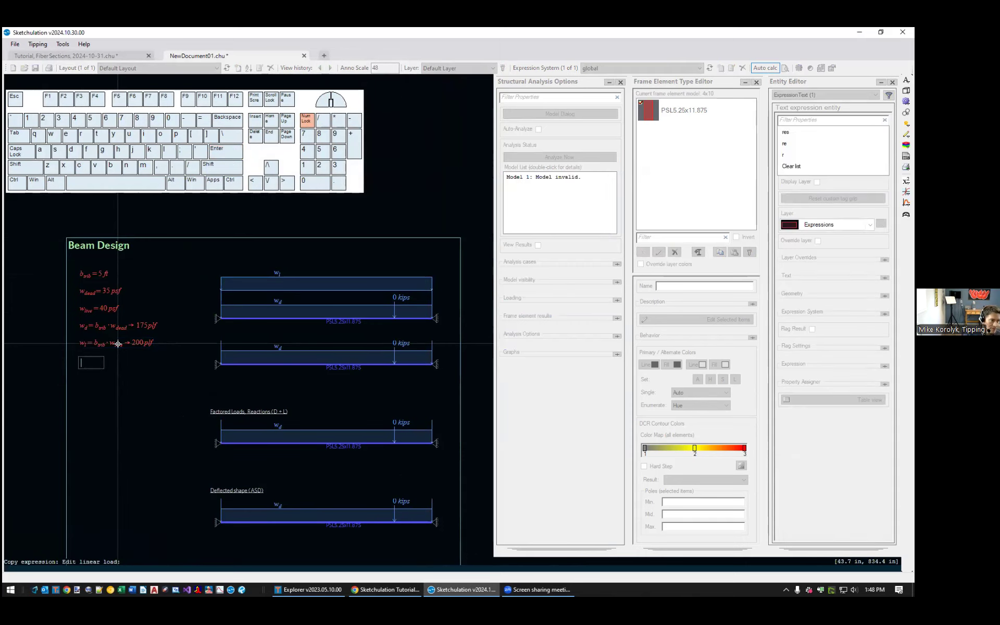
- Define the new expression as P_d = 10 ft · 4 ft · w_dead with its evaluated result displayed
type("P_d=")
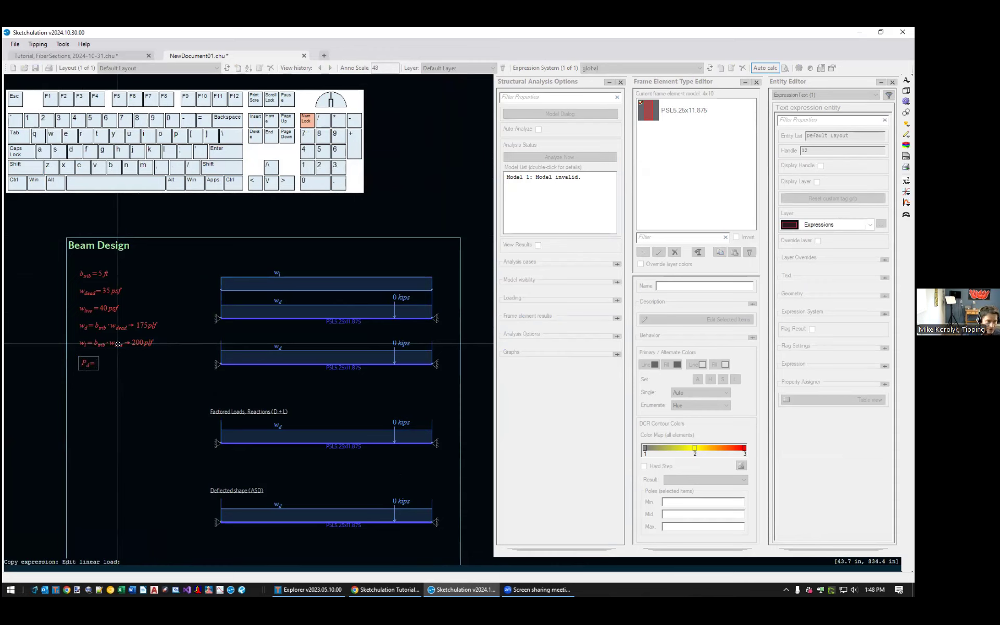
type("10")
type("ft")
type("*4ft")
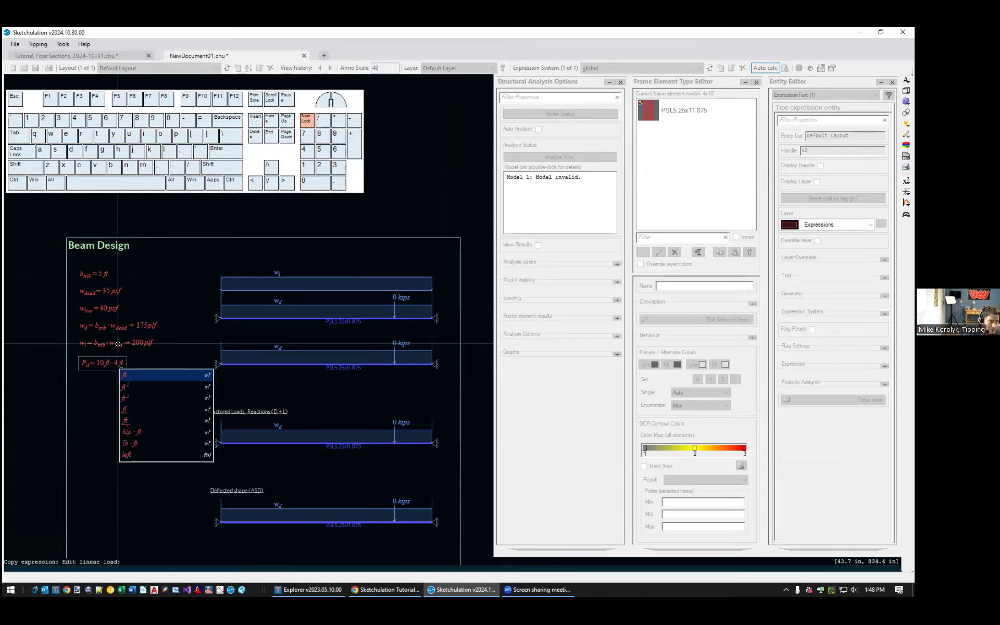
type("*w_d")
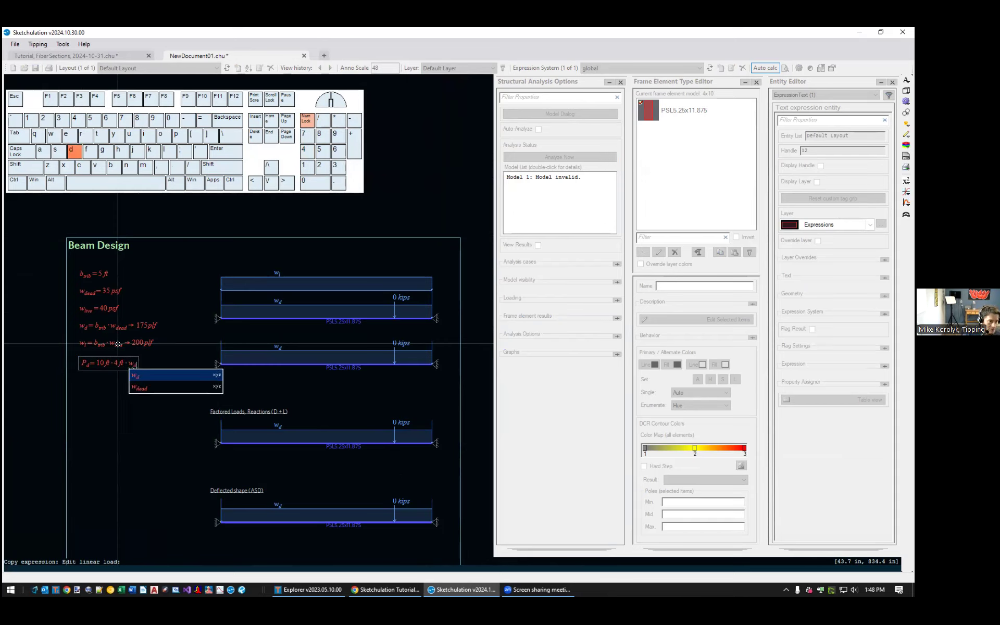
key("Down")
key("Tab")
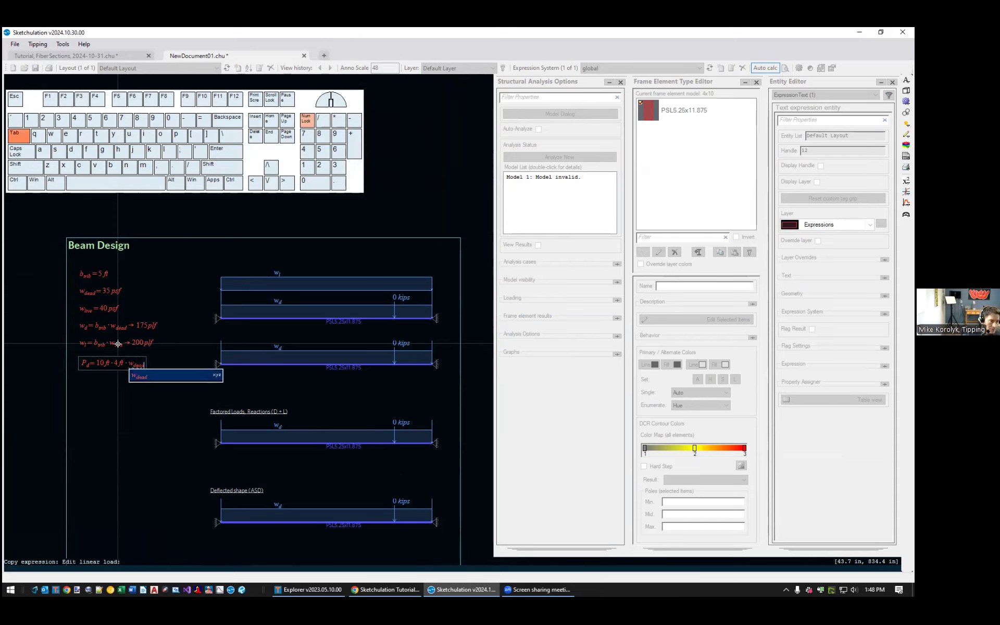
type("->")
key("Return")
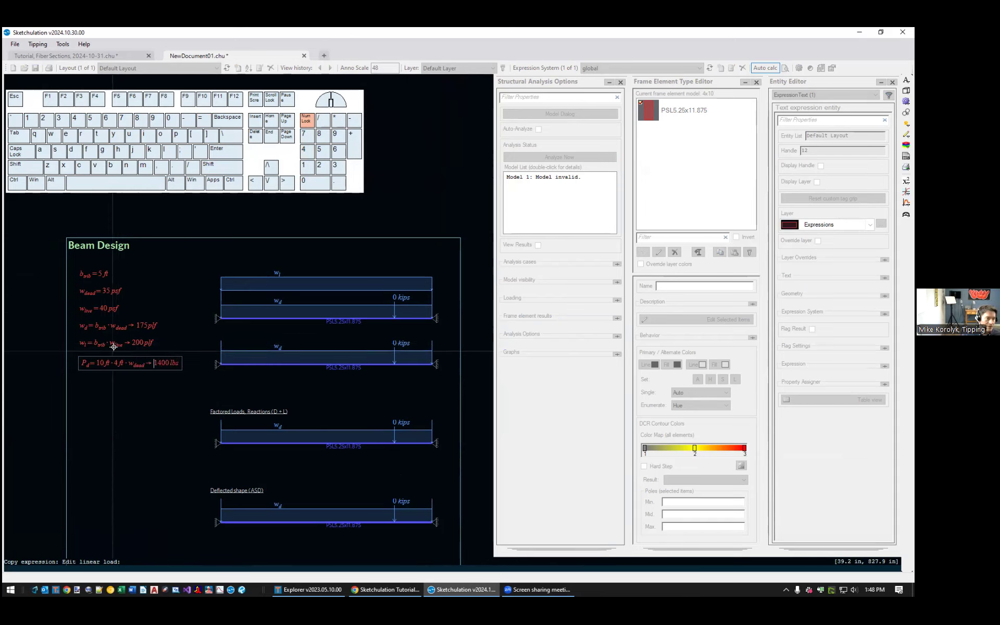
scroll(200, 339, "up", 1)
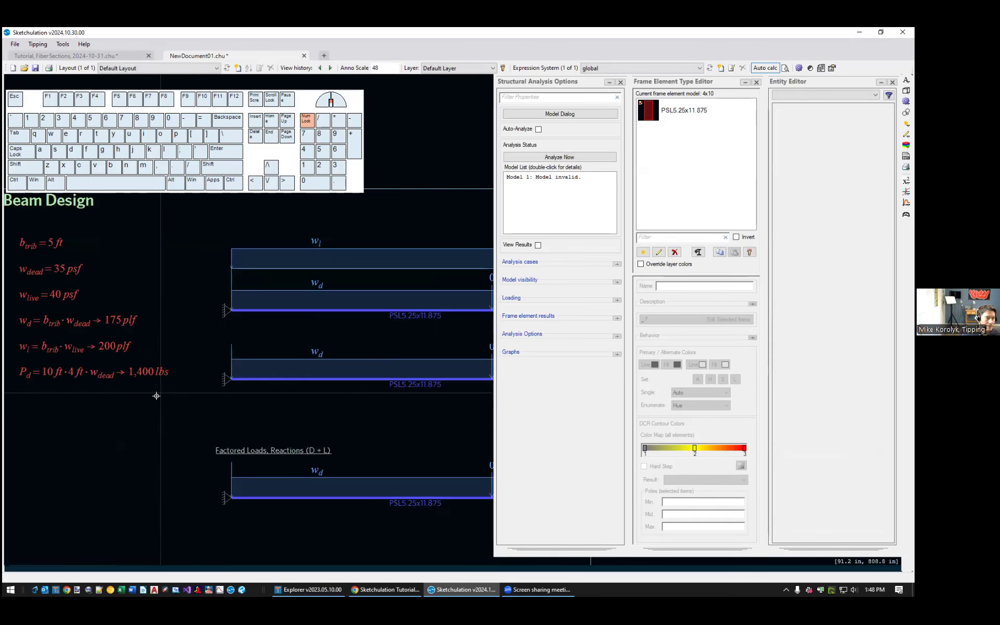
scroll(150, 397, "down", 1)
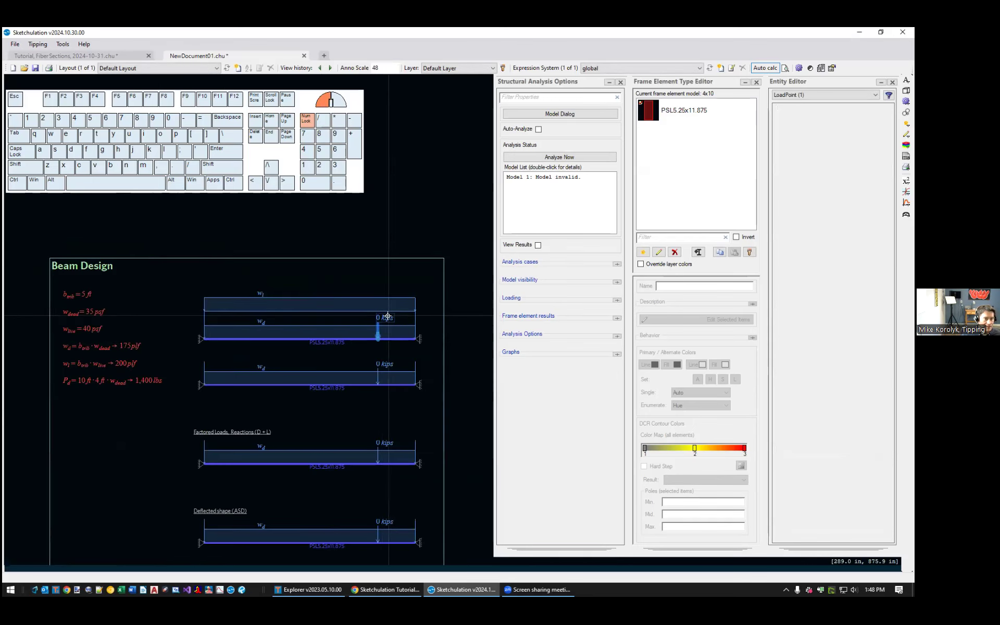
- Replace the point load's force expression on the top beam with P_d
double_click(388, 319)
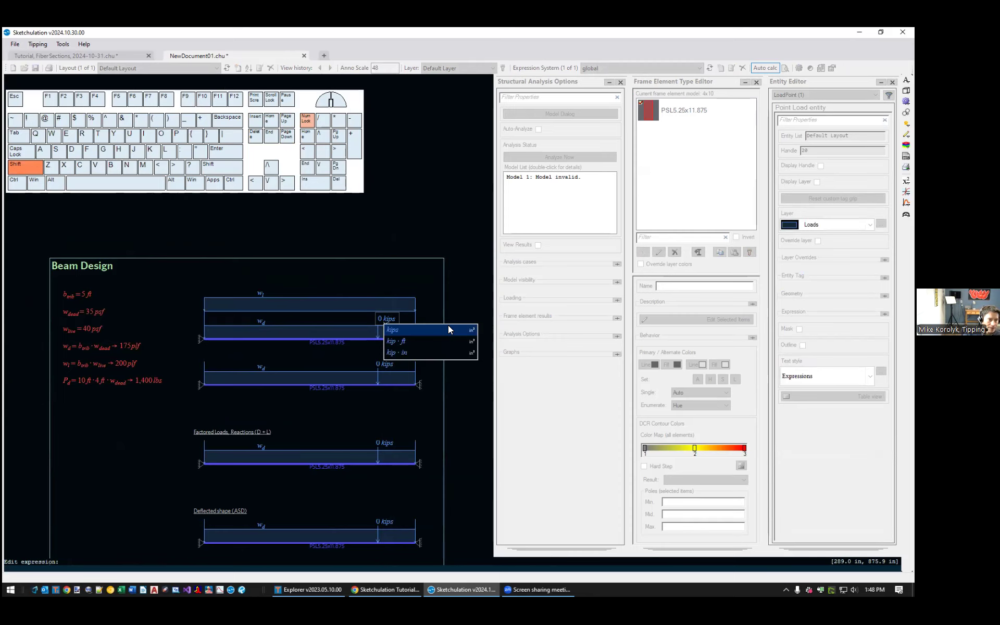
key("Page_Down")
key("Page_Down")
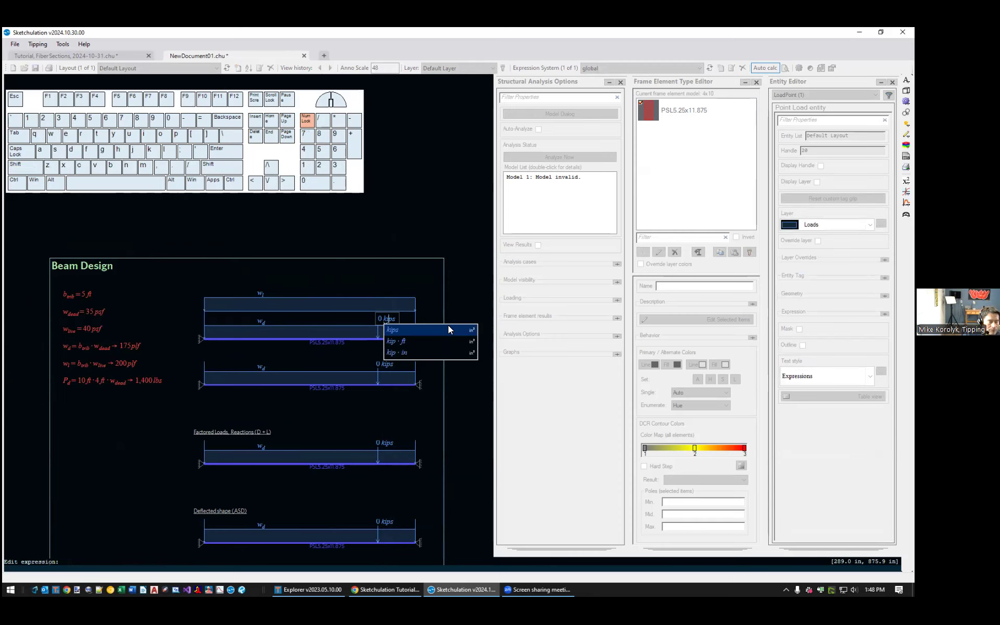
middle_click_drag(392, 322, 393, 336)
left_click(390, 334)
key("Escape")
key("End")
key("shift+Home")
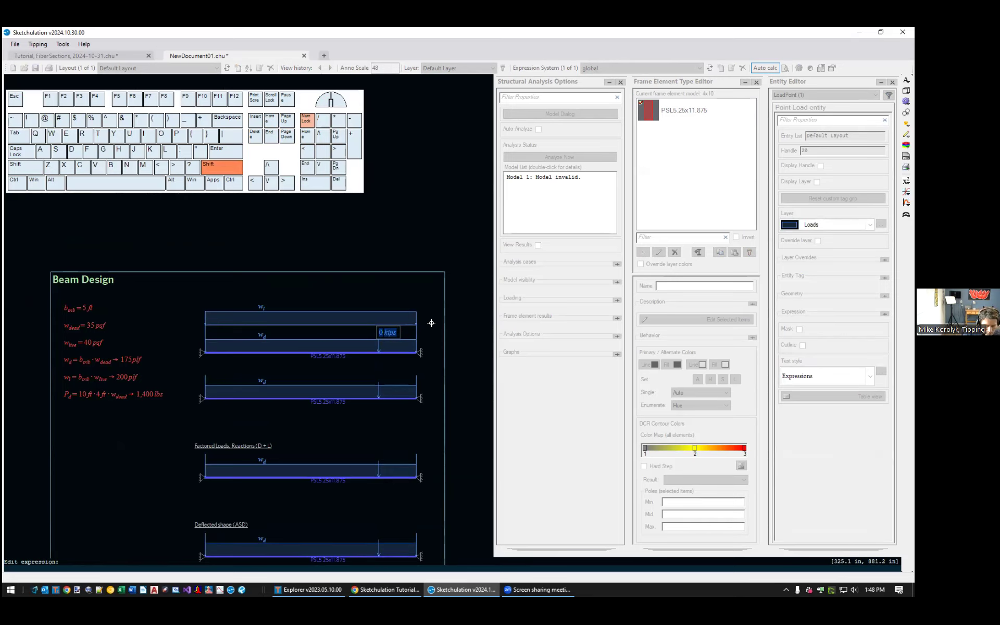
type("P_d")
key("Return")
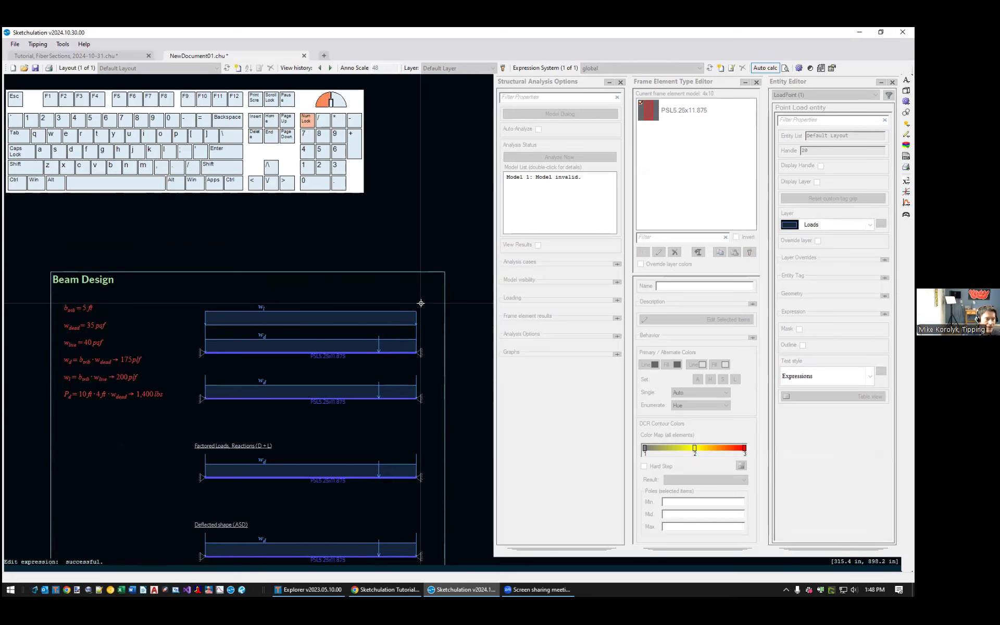
- Show the load set controls and assign the P_d point load to the Dead load set
scroll(380, 336, "up", 3)
middle_click_drag(429, 309, 327, 330)
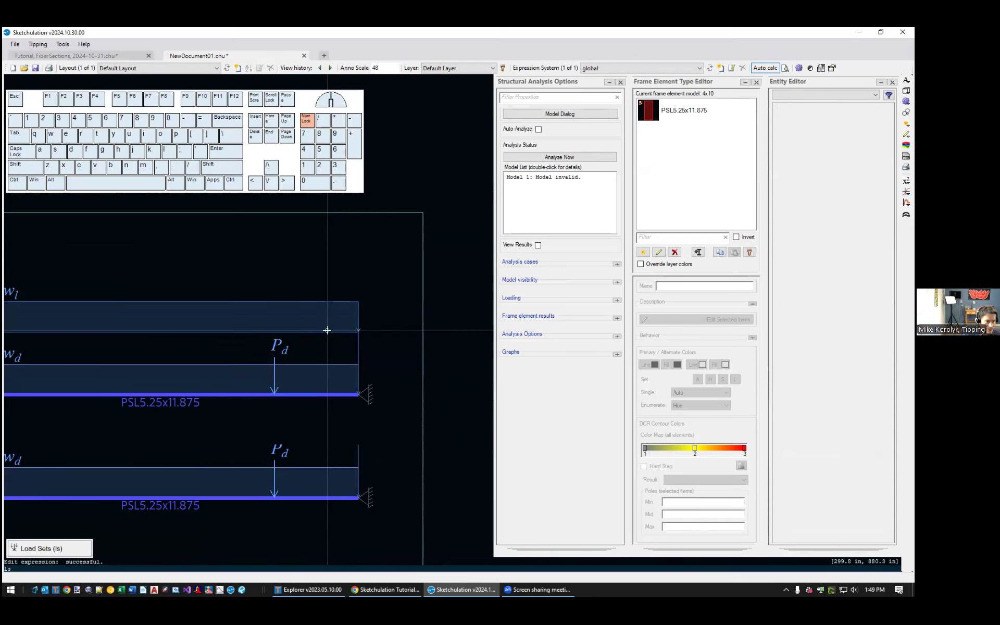
key("Return")
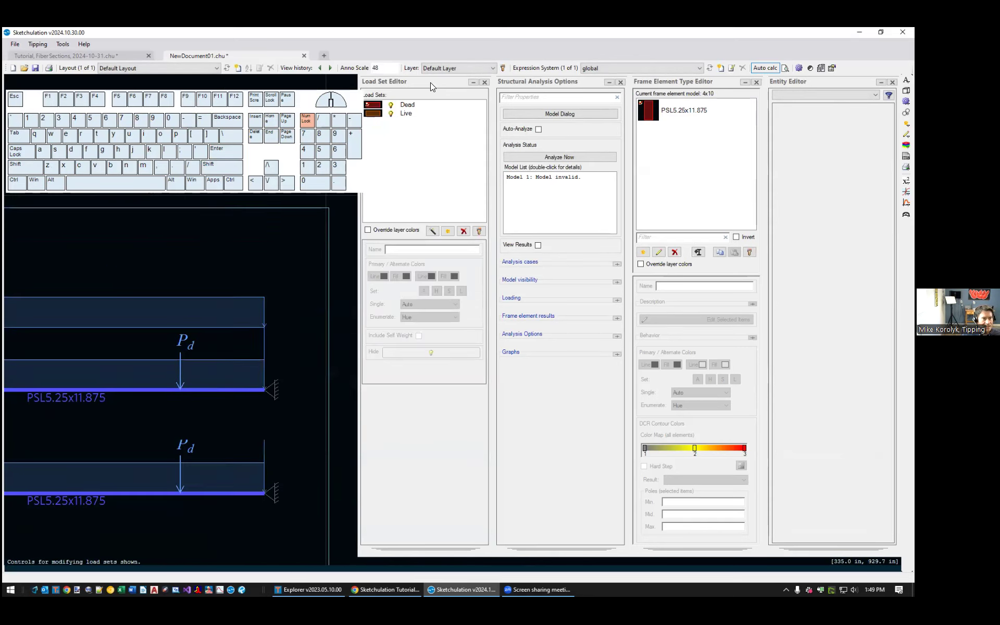
left_click(423, 104)
key("Escape")
left_click(180, 364)
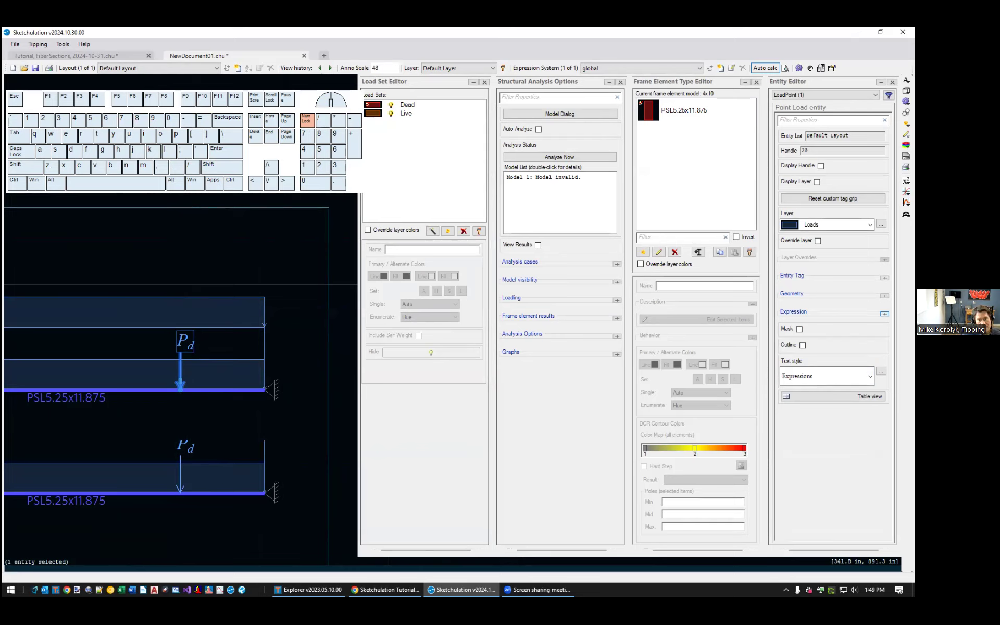
left_click(884, 314)
left_click(859, 336)
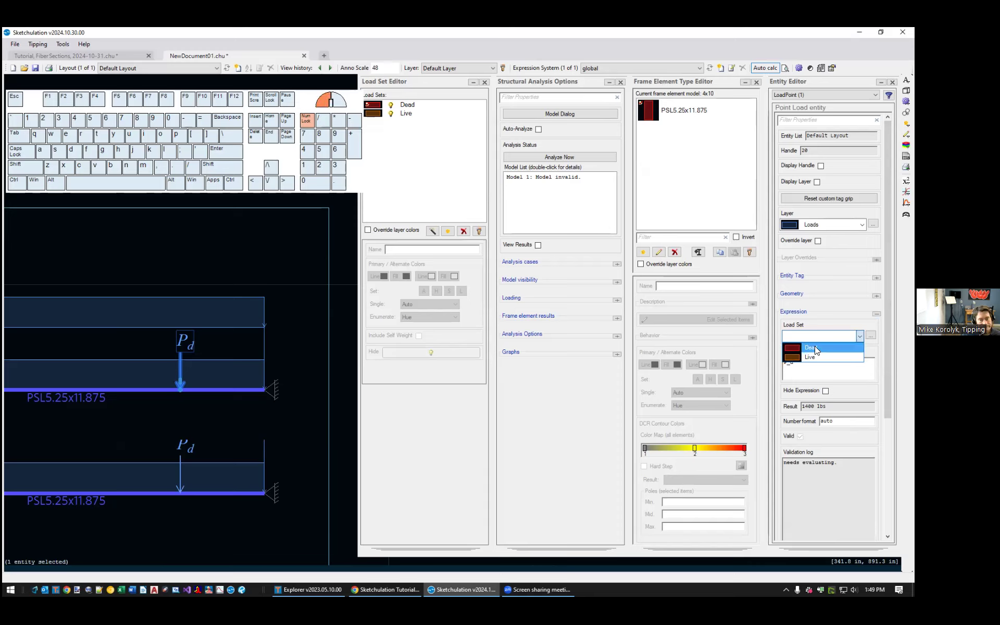
left_click(815, 346)
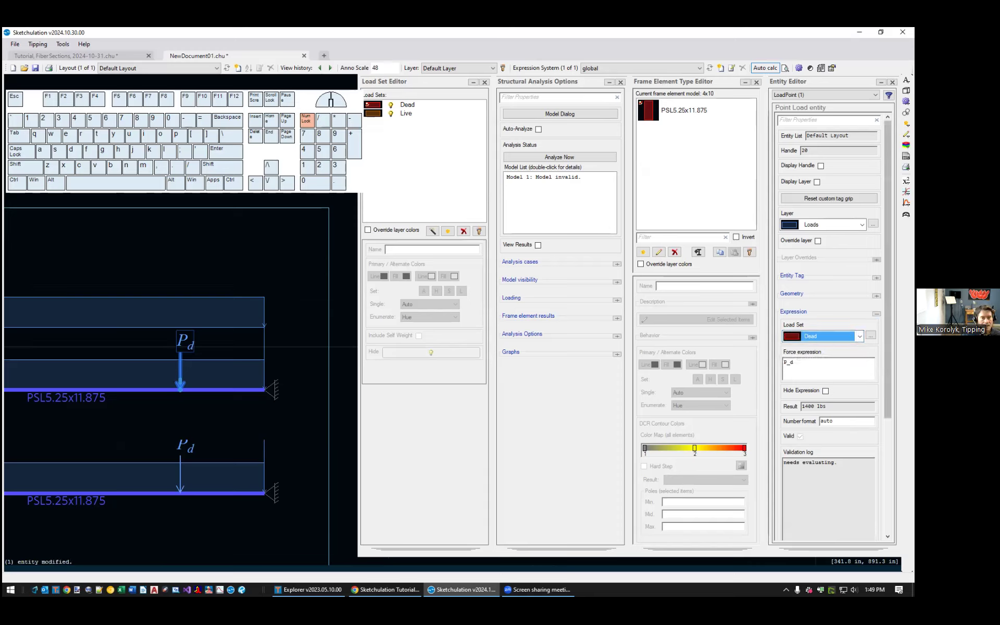
- Analyze Model 1 with the assigned point load and turn on automatic analysis
middle_click_drag(283, 281, 288, 293)
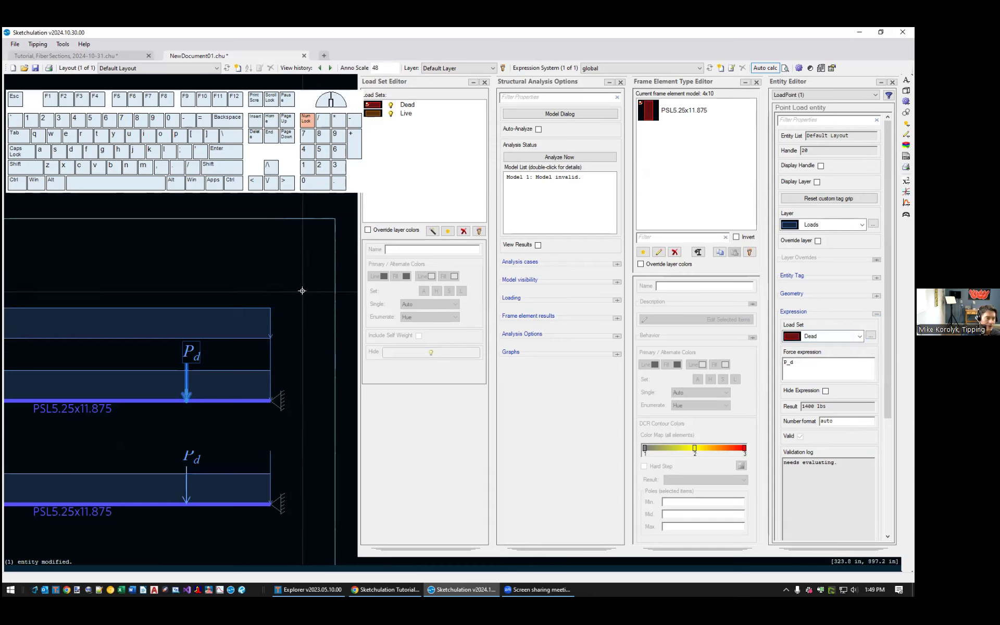
left_click(549, 179)
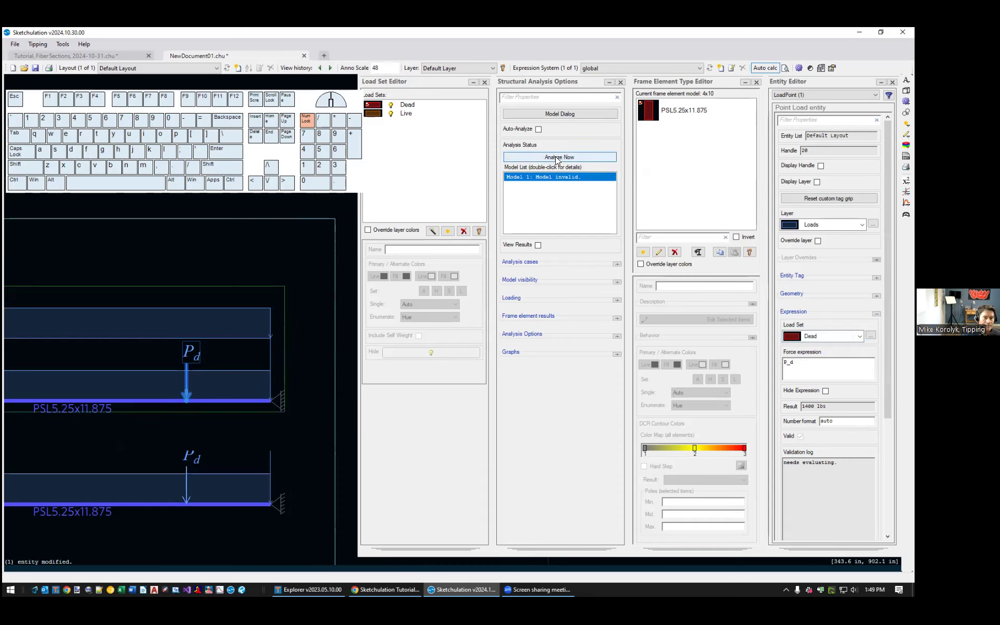
left_click(557, 158)
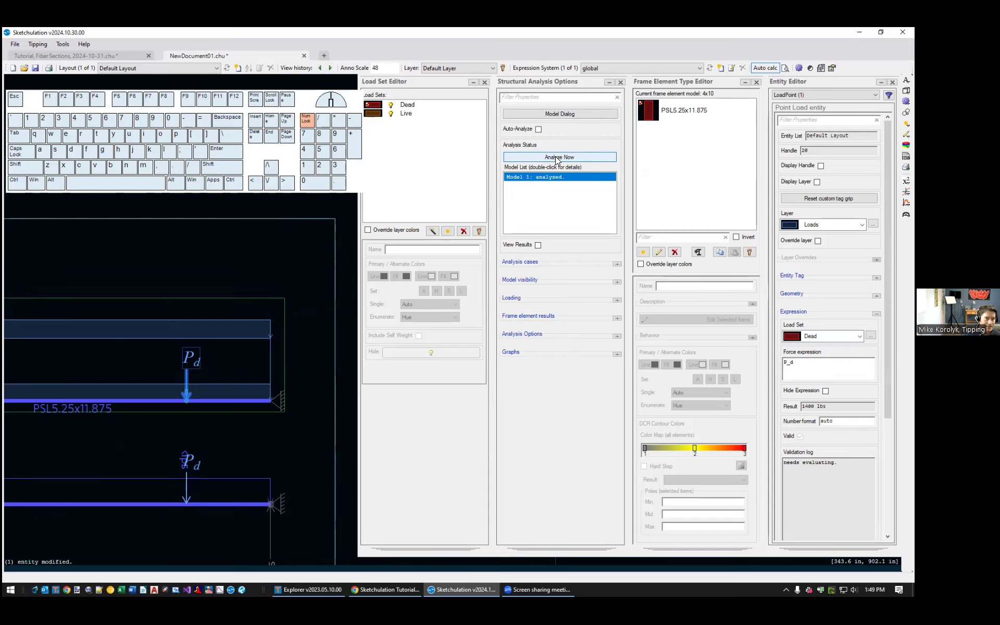
left_click(539, 129)
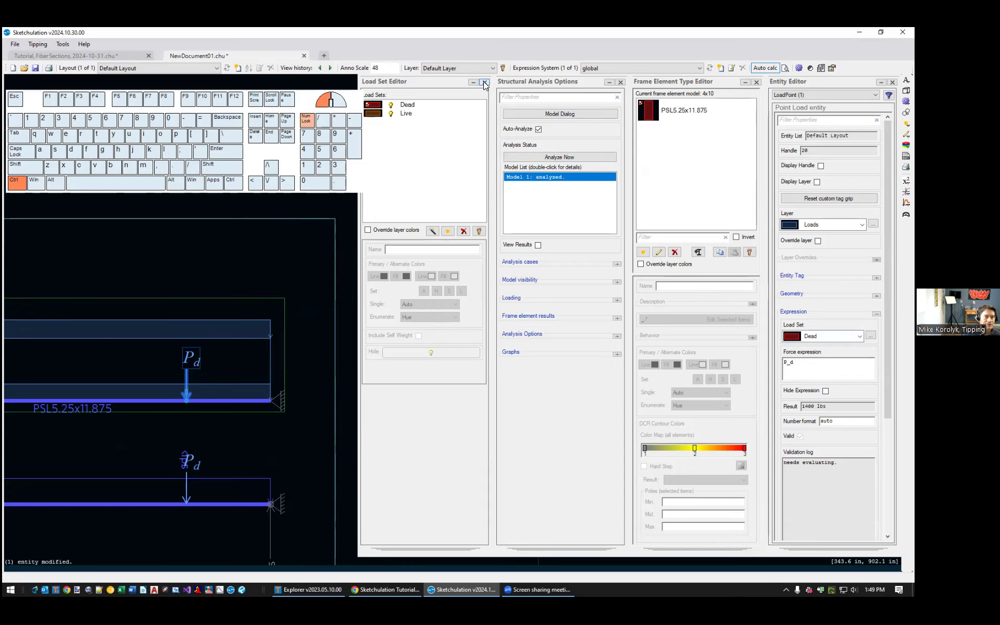
- Close the editing panels and look over the recalculated diagrams on the Beam Design sheet
left_click(483, 81)
scroll(467, 212, "down", 3)
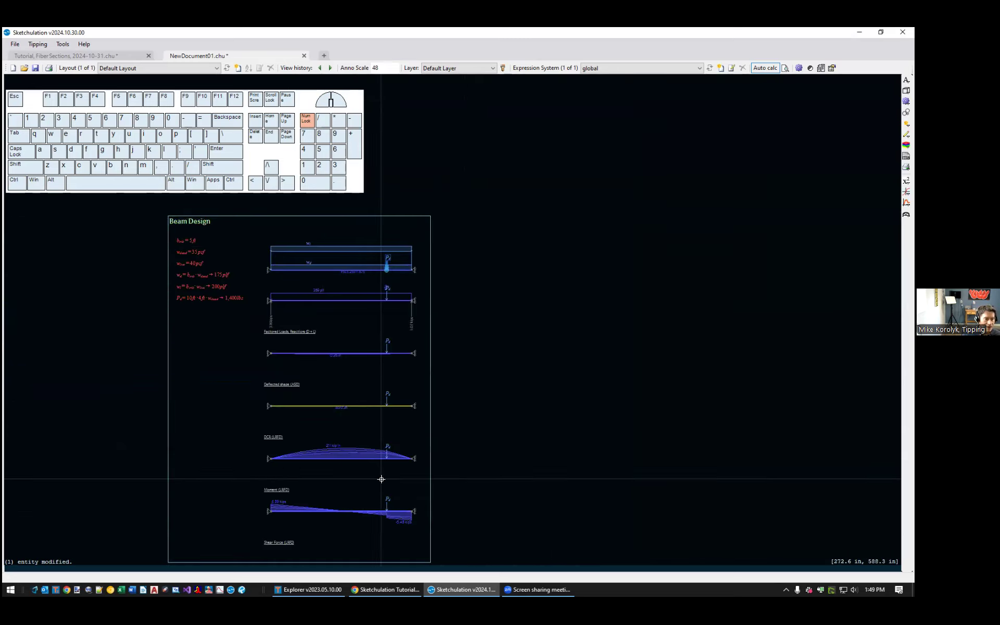
scroll(382, 479, "up", 5)
middle_click_drag(386, 370, 514, 397)
scroll(515, 333, "down", 2)
middle_click_drag(532, 232, 553, 250)
- Nudge the P_d point load in small increments along the top beam to about one third of the span from the left support
left_click(533, 140)
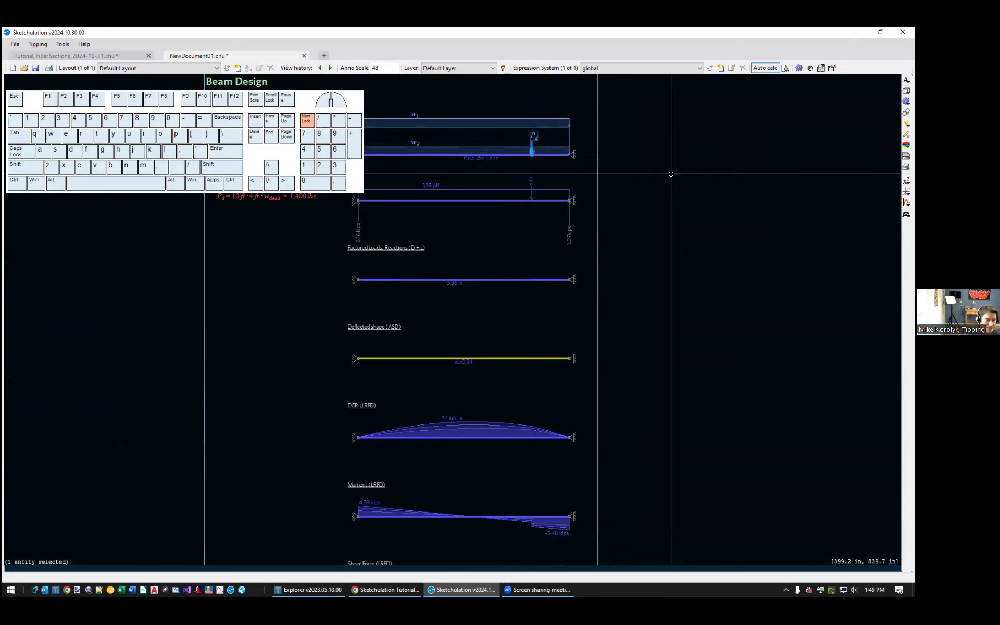
key("ctrl+Left")
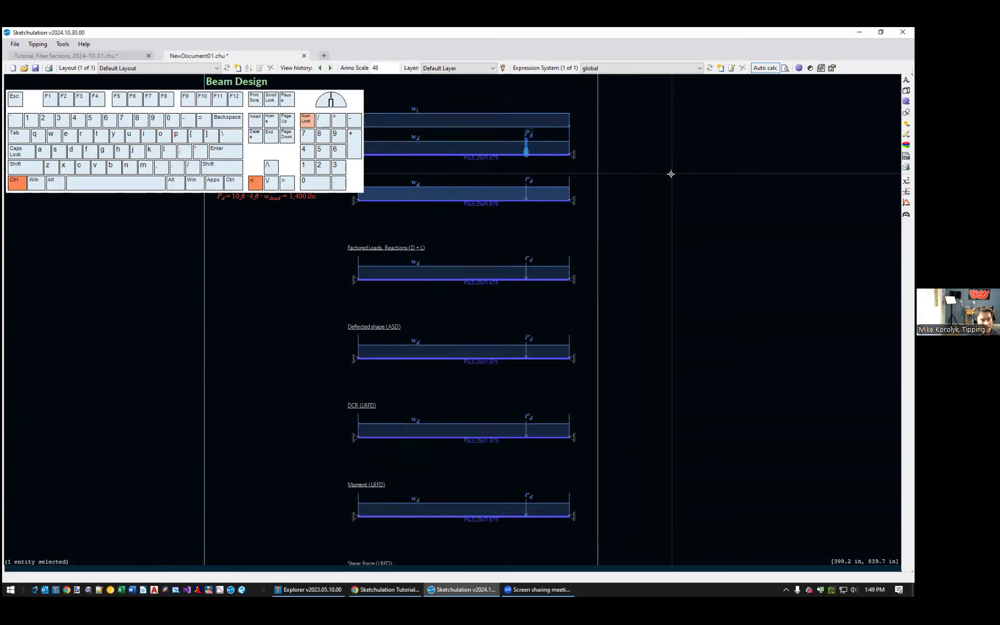
key("ctrl+Left")
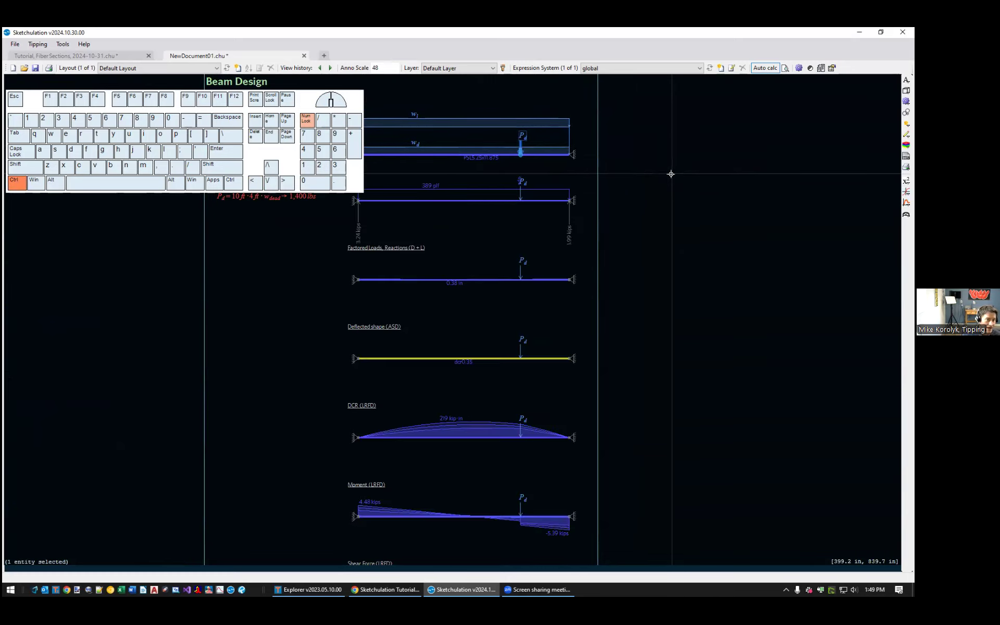
key("ctrl+Left")
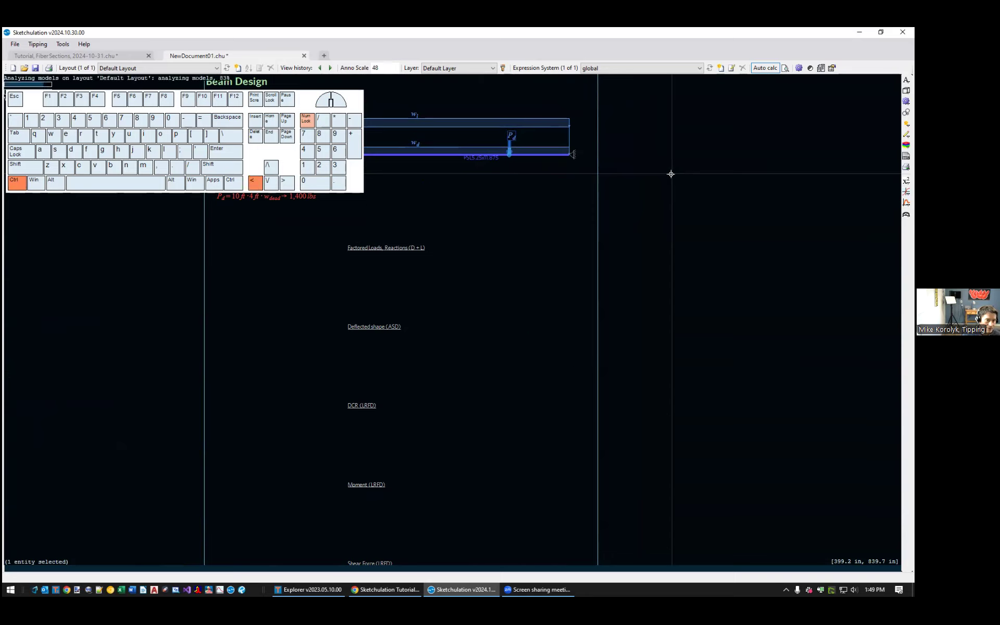
key("ctrl+Left")
key("ctrl+Left")
key("ctrl+Left")
key("ctrl+Left")
key("ctrl+Left")
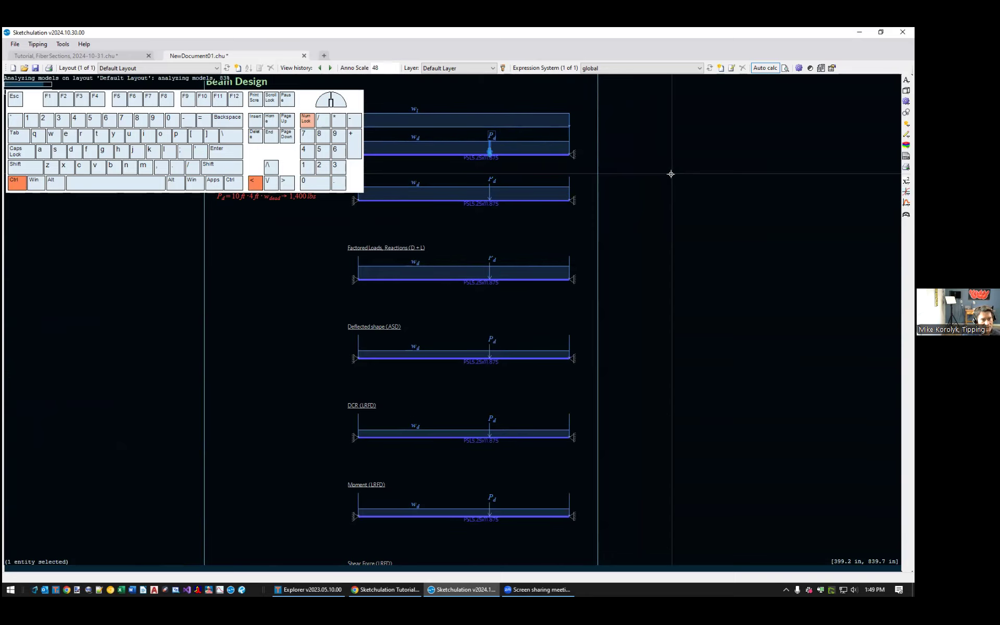
key("ctrl+Left")
key("ctrl+Left")
key("ctrl+Left")
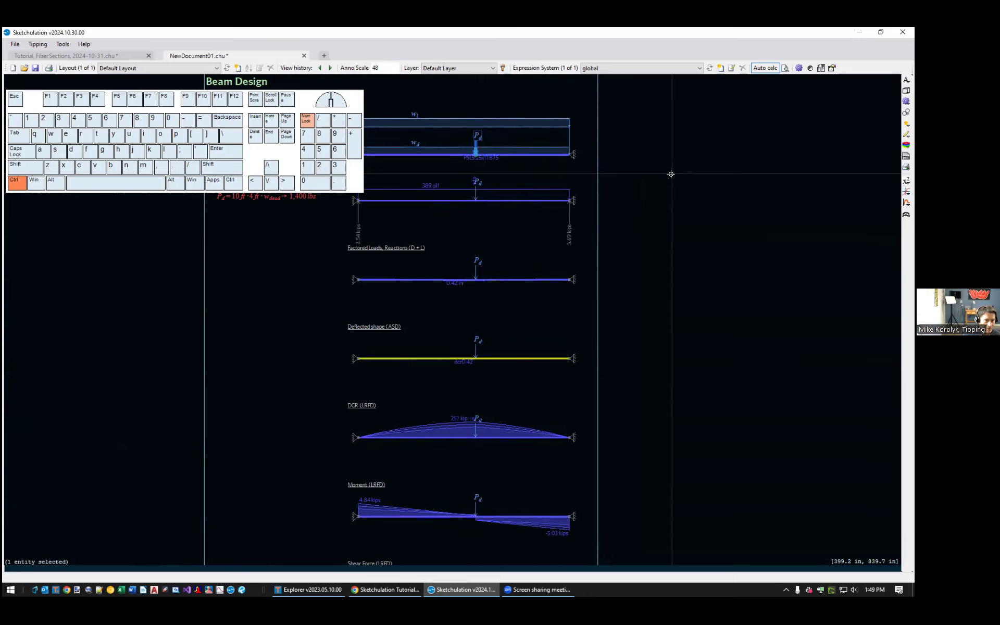
key("ctrl+Left")
key("ctrl+Left")
key("ctrl+Left")
key("ctrl+Left")
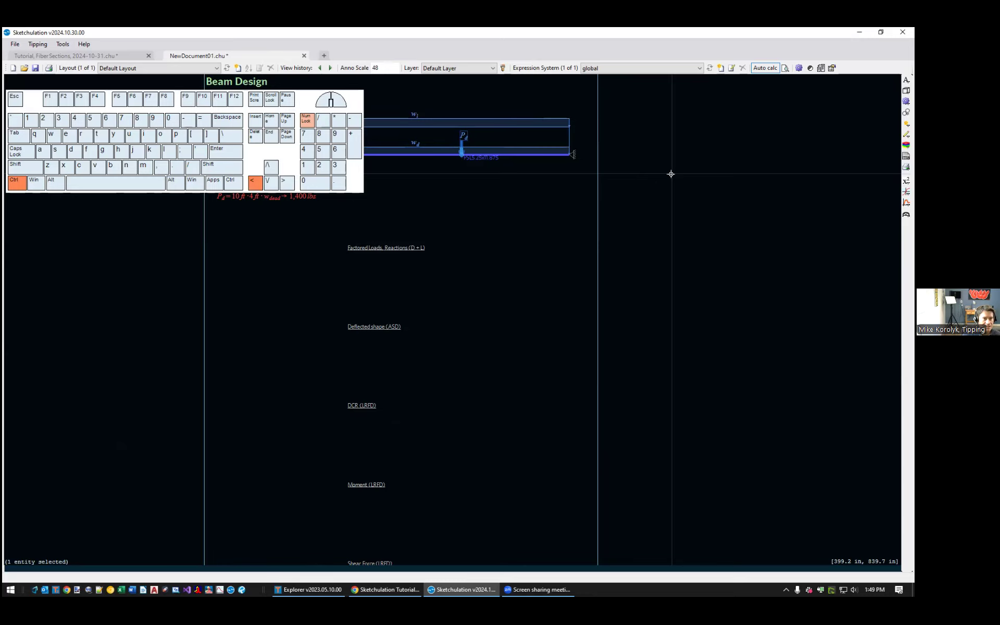
key("ctrl+Left")
key("ctrl+Left")
key("ctrl+Left")
key("ctrl+Left")
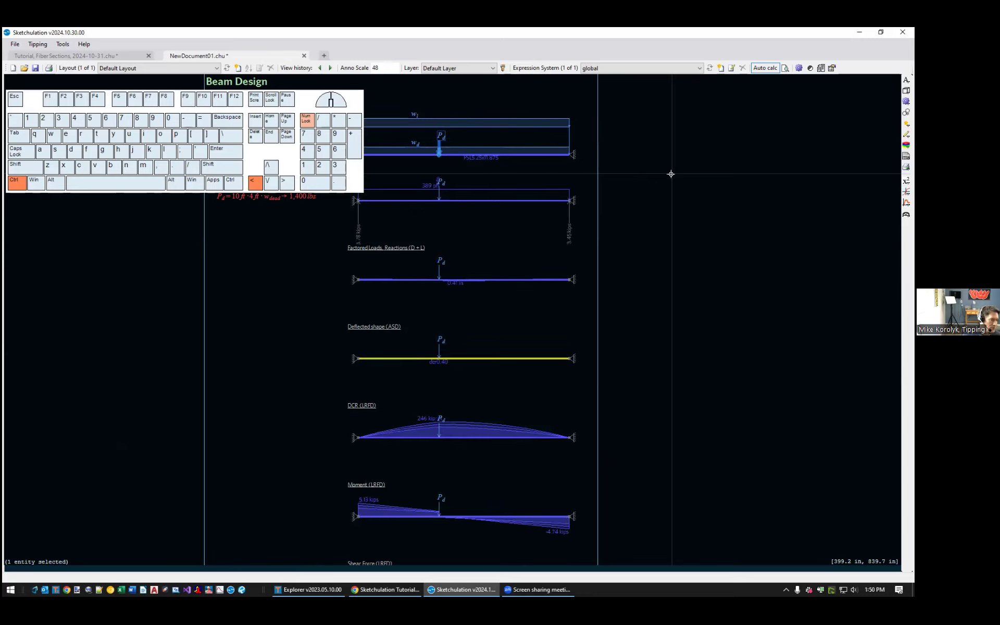
key("ctrl+Left")
key("ctrl+Left")
key("ctrl+Left")
key("ctrl+Left")
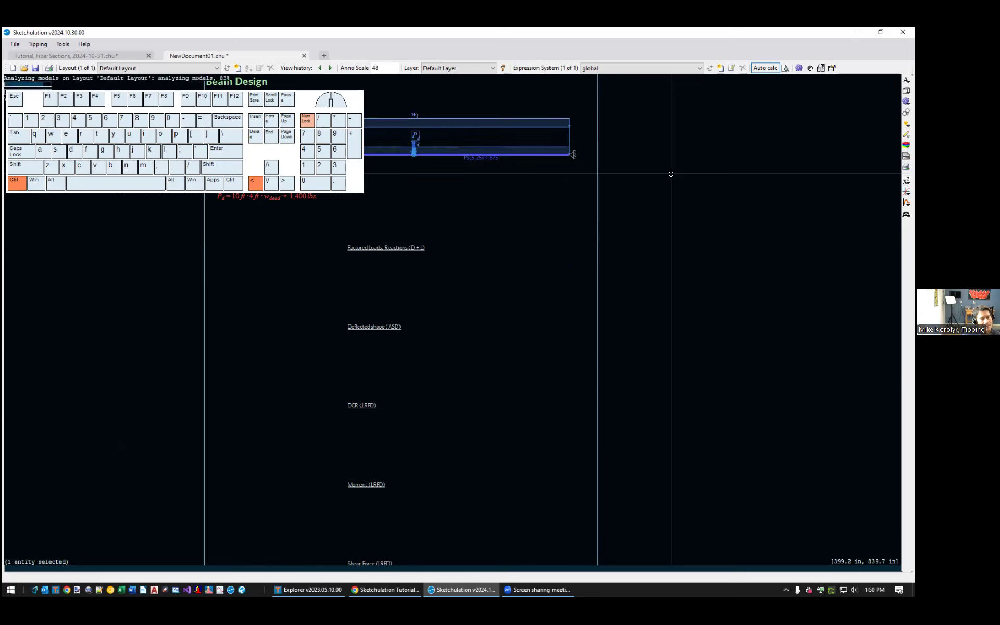
key("ctrl+Right")
key("ctrl+Right")
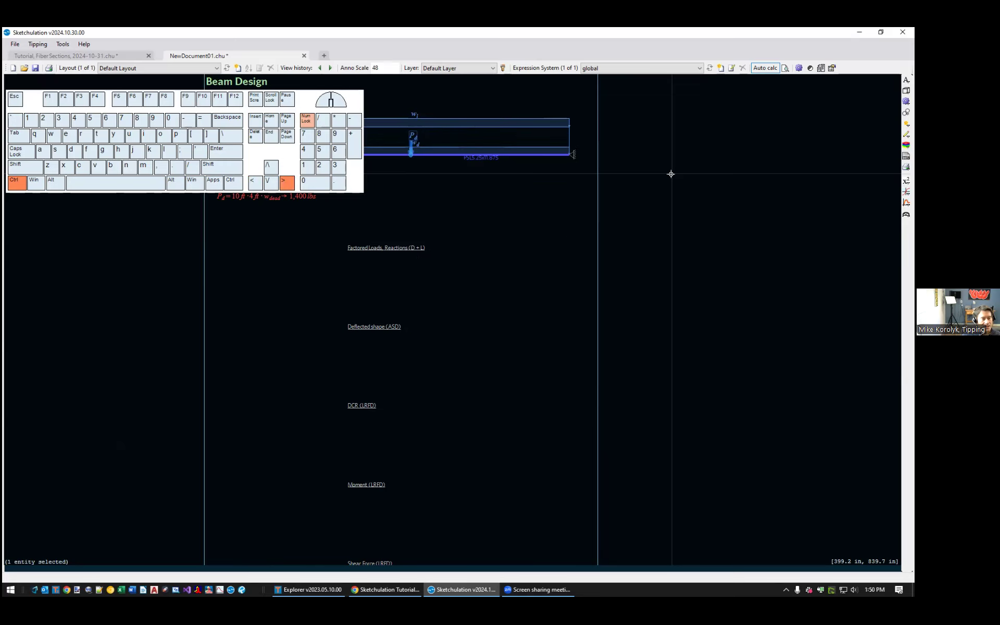
key("ctrl+Right")
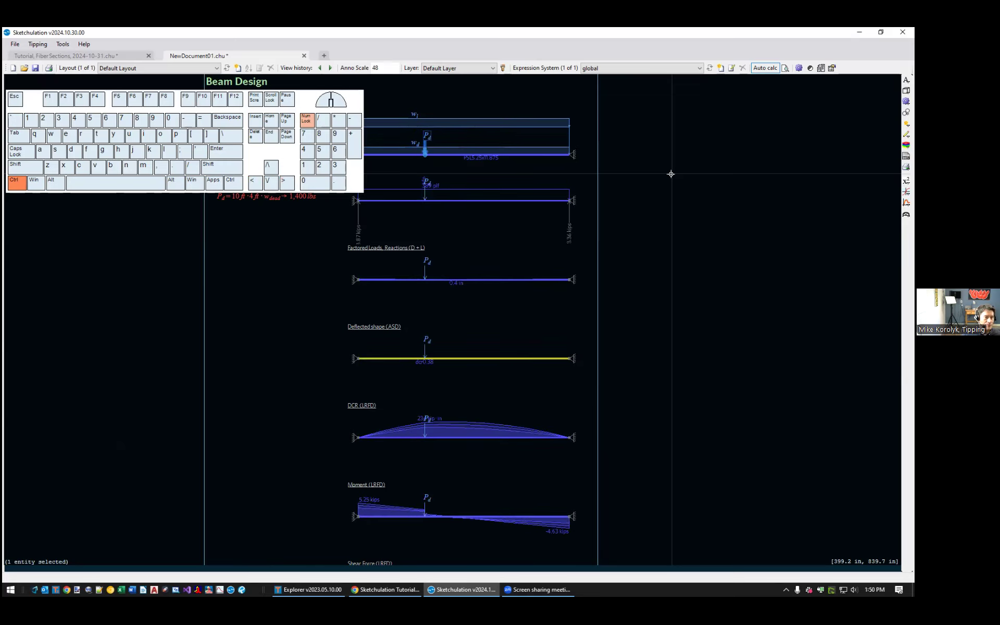
- Set the print area to the rectangular frame around the Beam Design sheet, from its lower-right to its upper-left corner
scroll(428, 339, "up", 3)
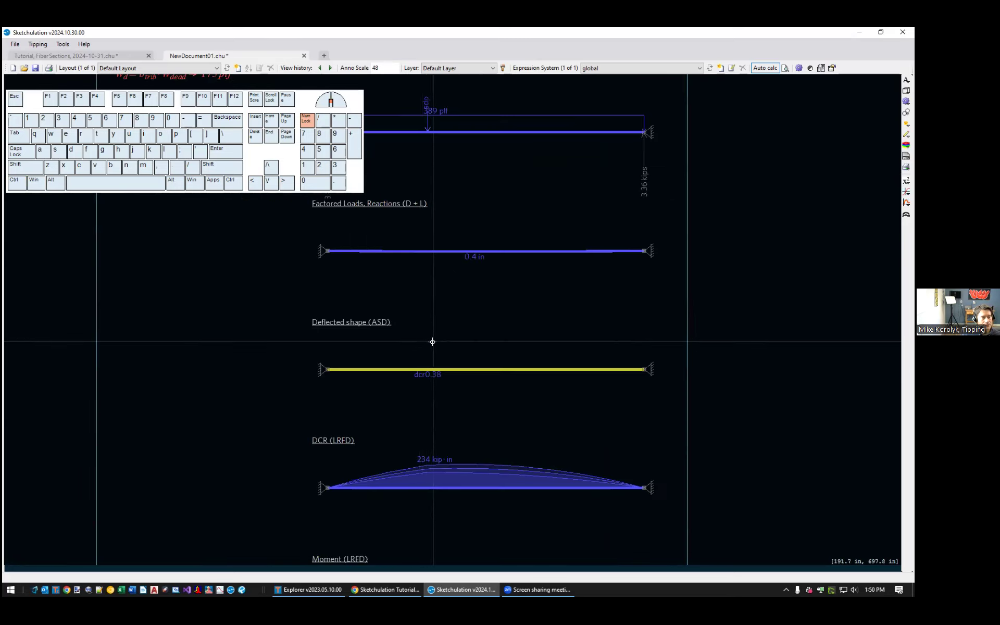
scroll(439, 339, "down", 3)
scroll(582, 399, "down", 2)
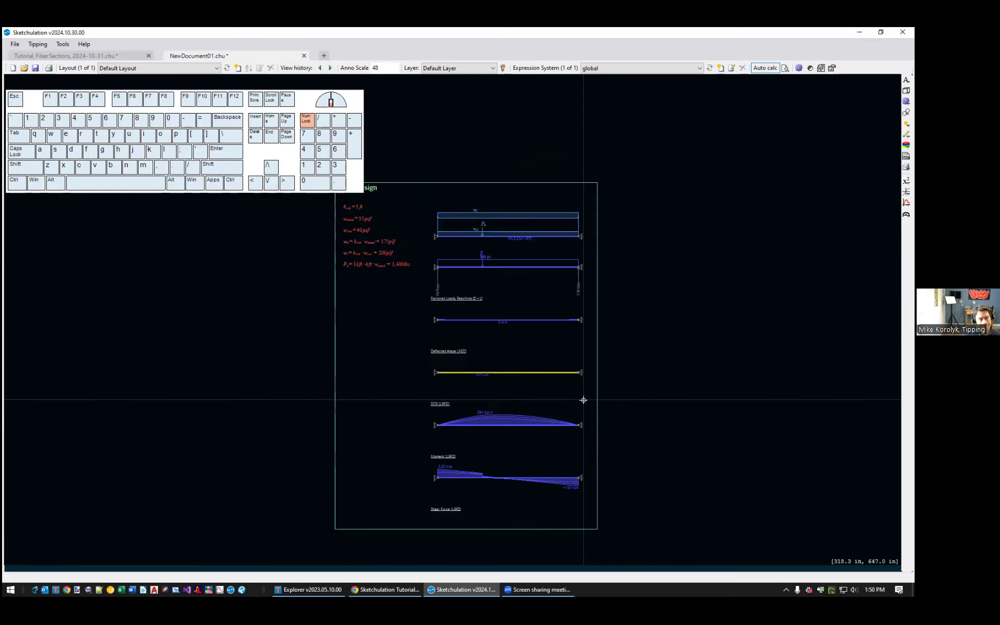
middle_click_drag(586, 475, 697, 449)
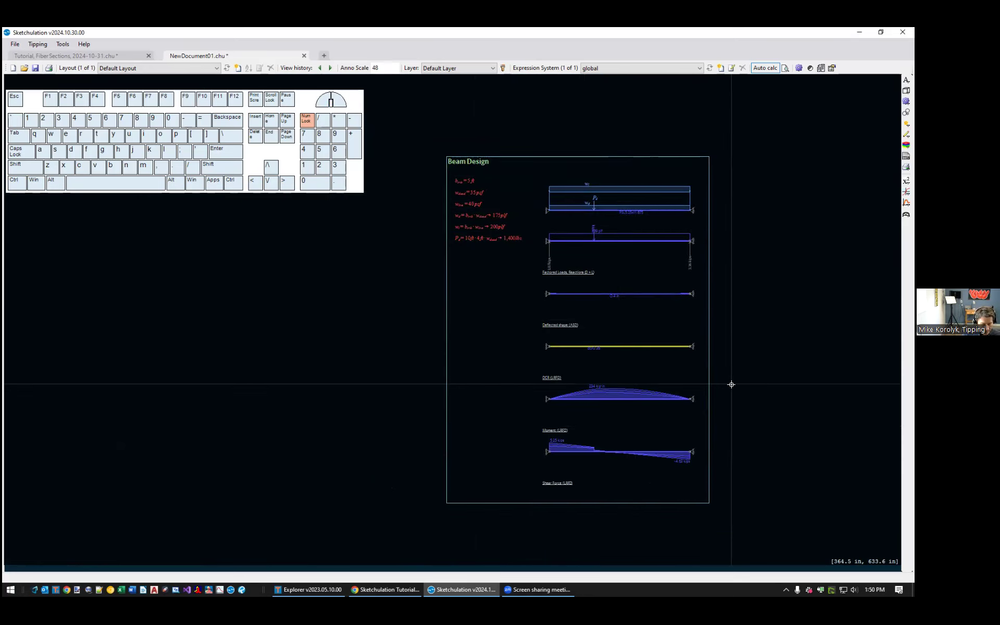
type("print")
key("Return")
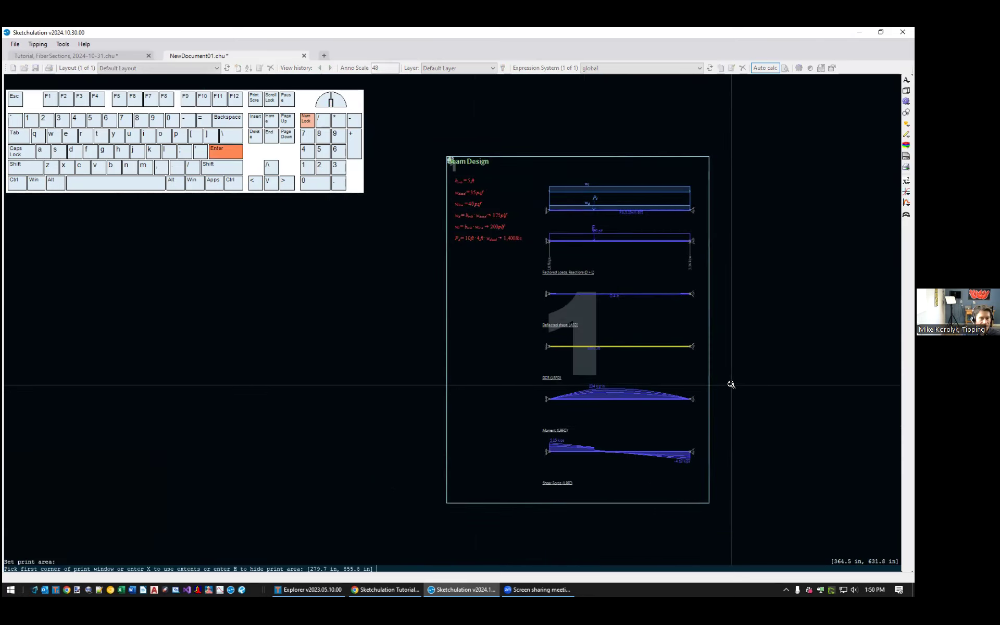
left_click(709, 504)
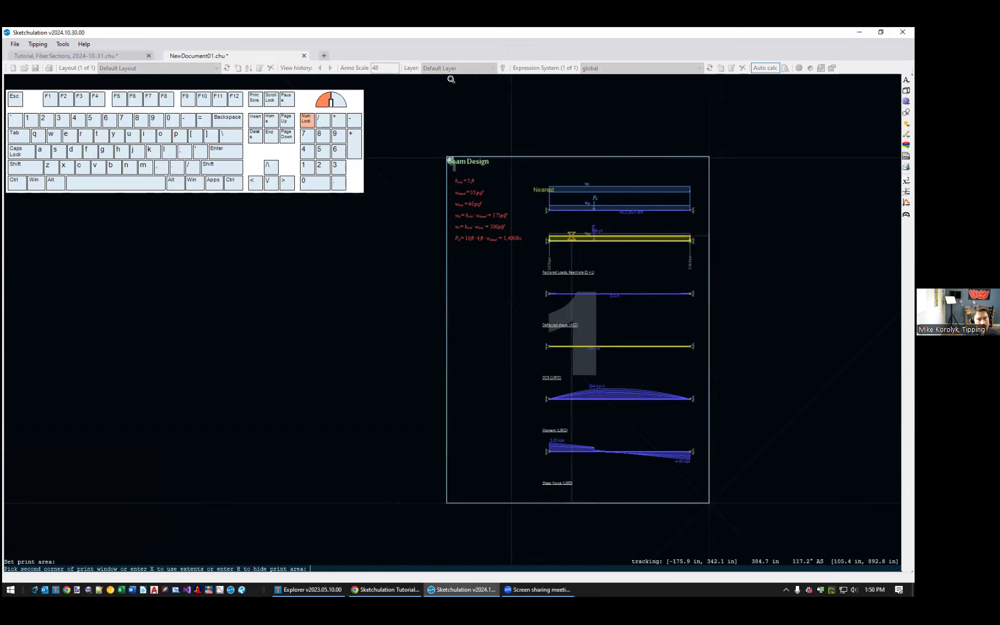
left_click(444, 158)
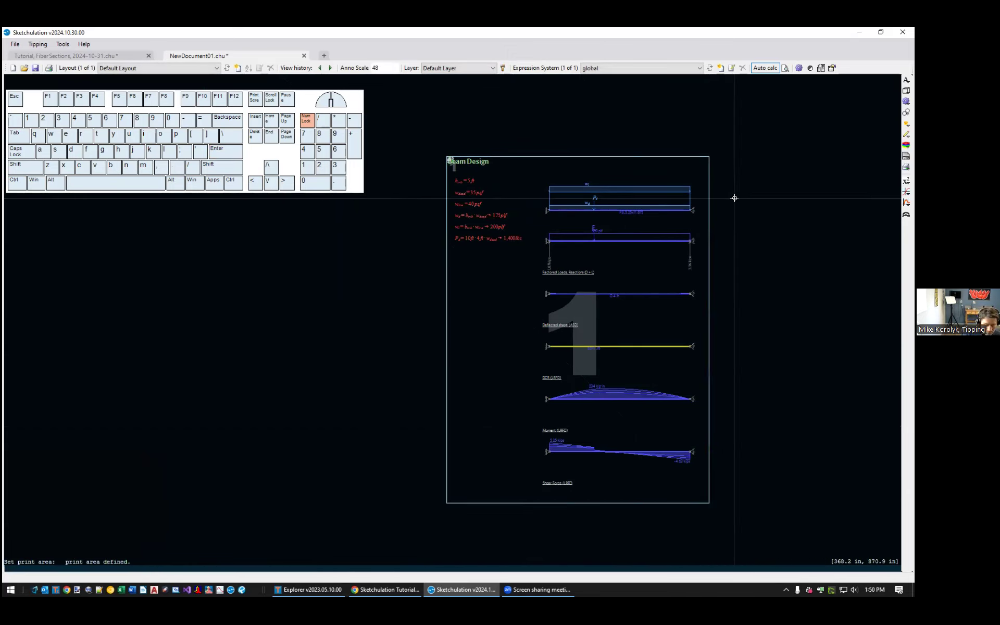
- Examine the Beam Design page in an enlarged print setup preview, then close it without printing
key("ctrl+p")
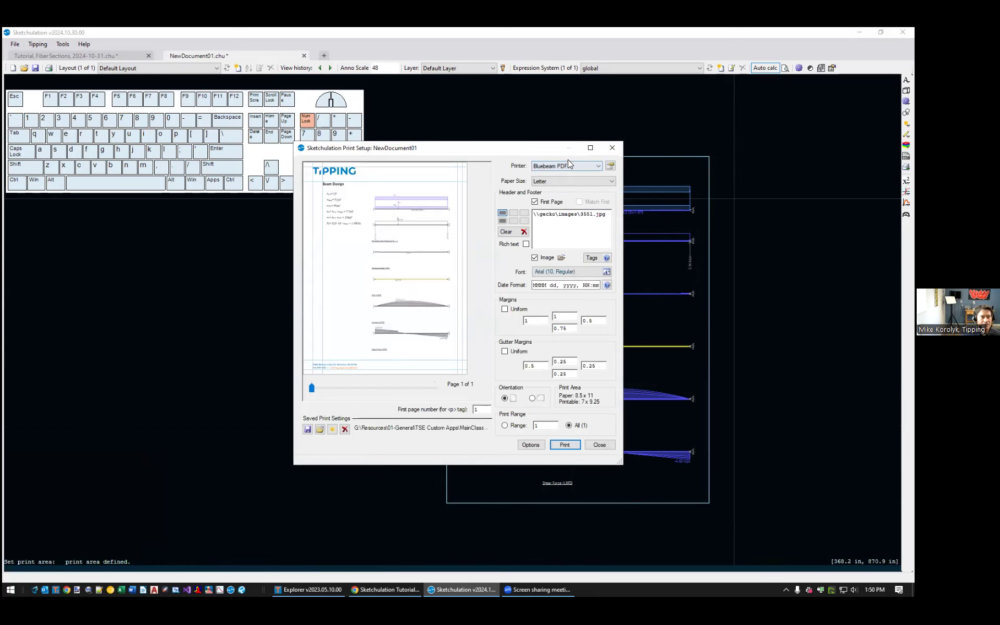
left_click(589, 148)
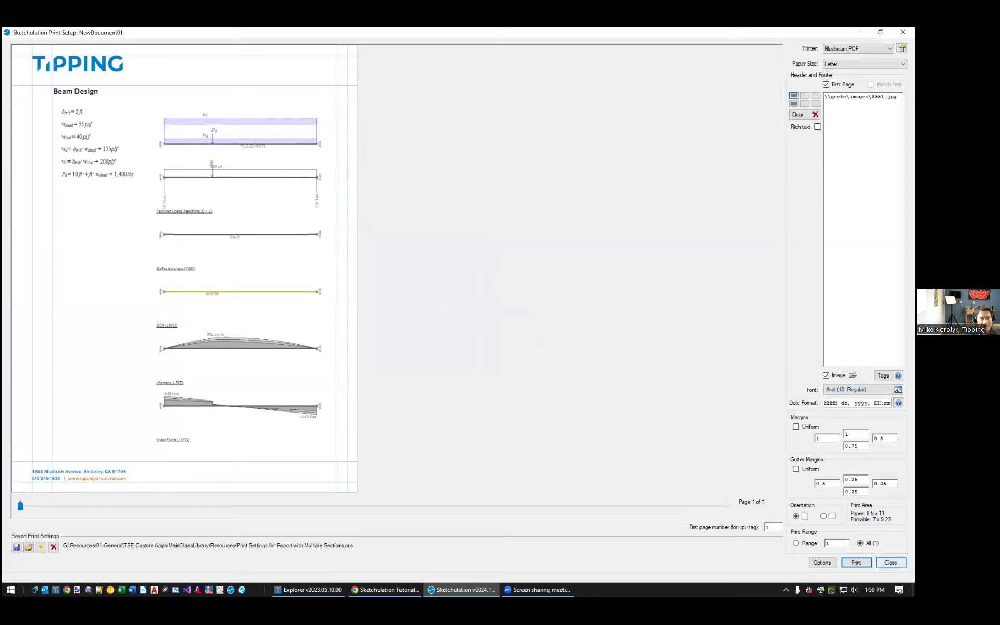
left_click(892, 563)
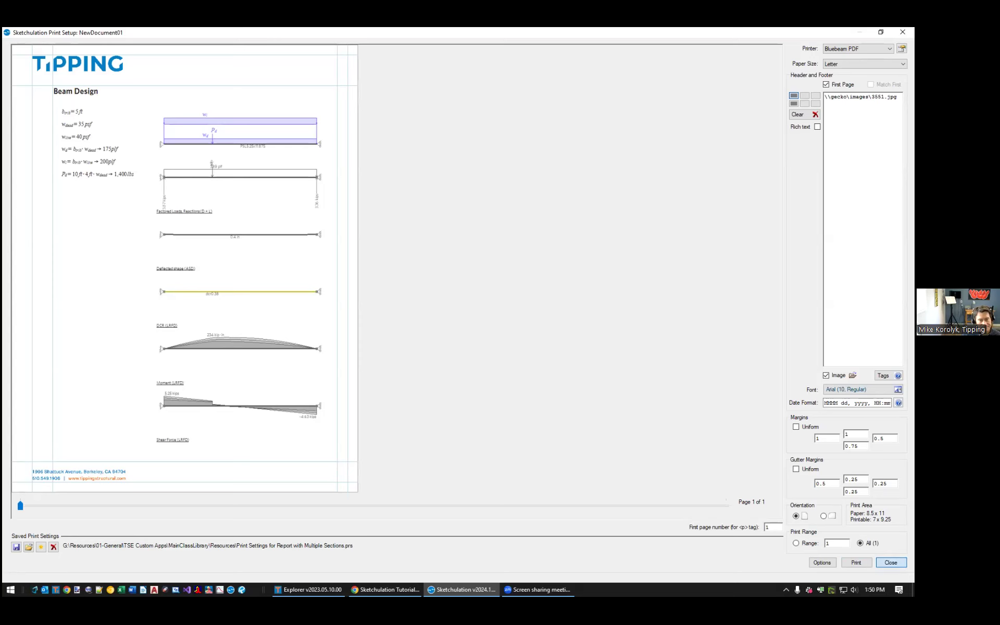
scroll(602, 400, "down", 2)
key("Escape")
scroll(625, 399, "up", 2)
middle_click_drag(642, 218, 639, 246)
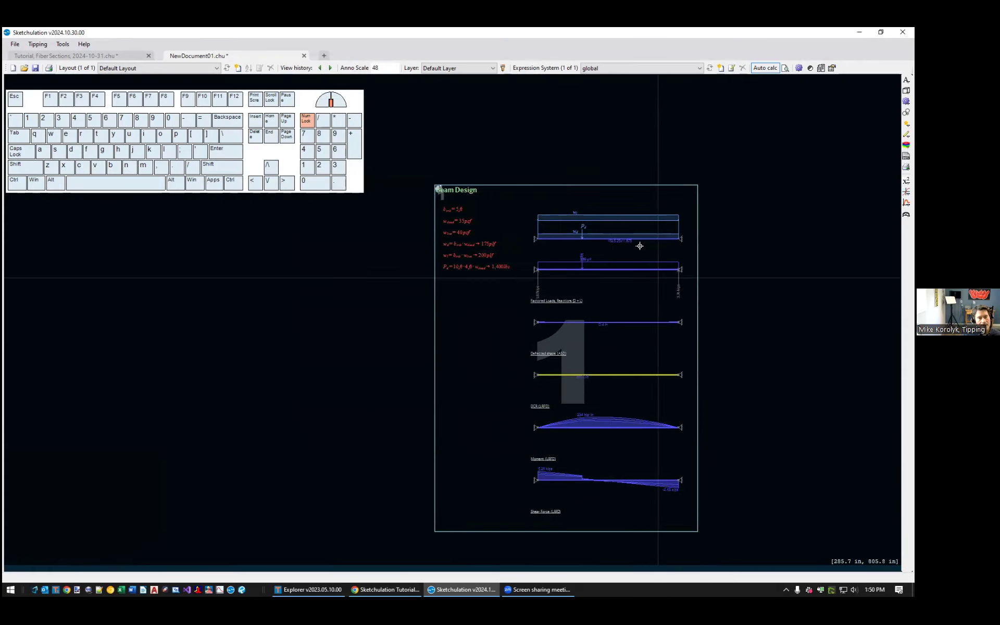
- Look over the loaded top beam and the result diagrams on the Beam Design sheet
scroll(640, 246, "up", 3)
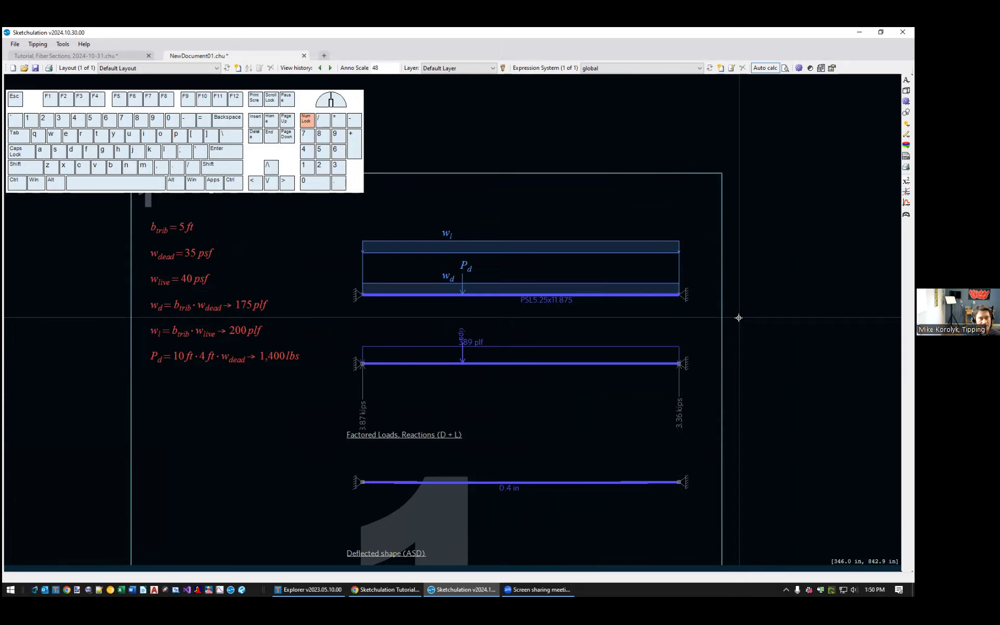
scroll(739, 318, "down", 2)
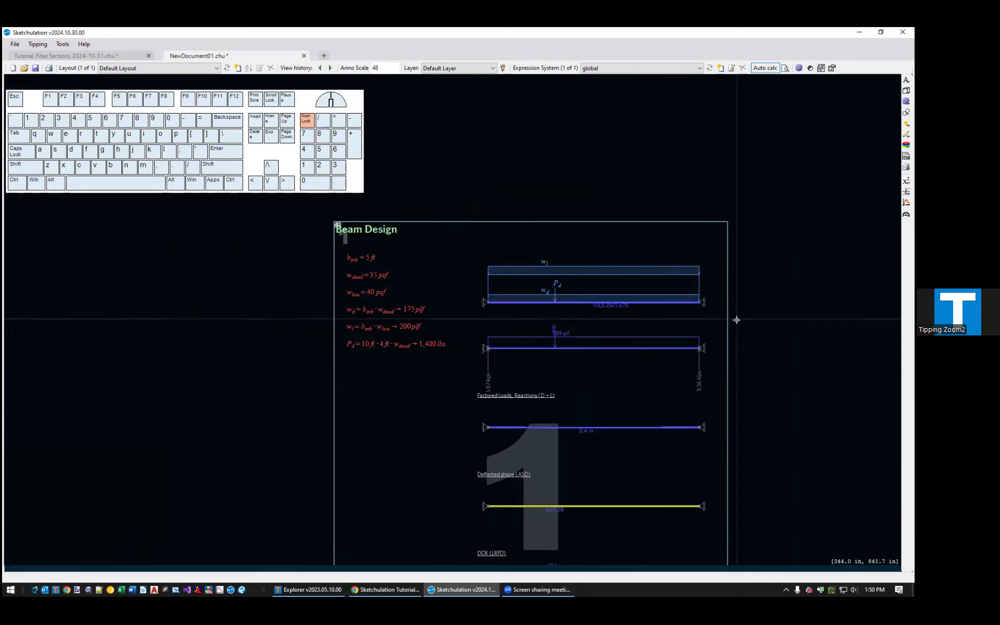
mouse_move(752, 324)
middle_mouse_down()
mouse_move(770, 217)
mouse_move(791, 203)
mouse_move(817, 271)
middle_mouse_up()
scroll(667, 218, "up", 2)
left_click(617, 243)
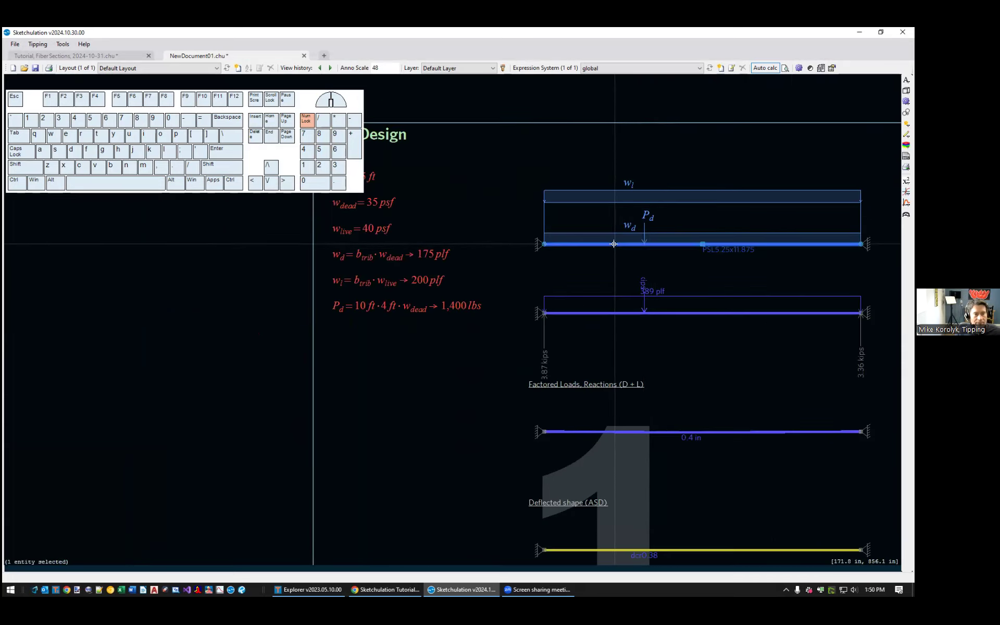
scroll(617, 255, "down", 2)
middle_click_drag(704, 454, 702, 374)
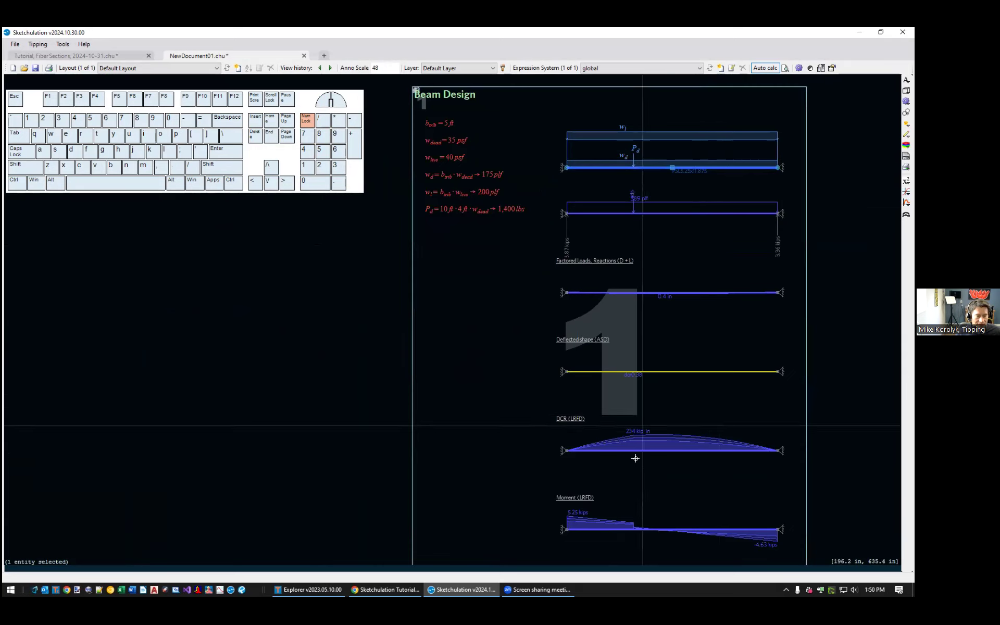
middle_click_drag(649, 202, 650, 232)
- Set the Entity Tag/Tag property of the loaded PSL5.25x11.875 beam to bm
scroll(650, 233, "up", 2)
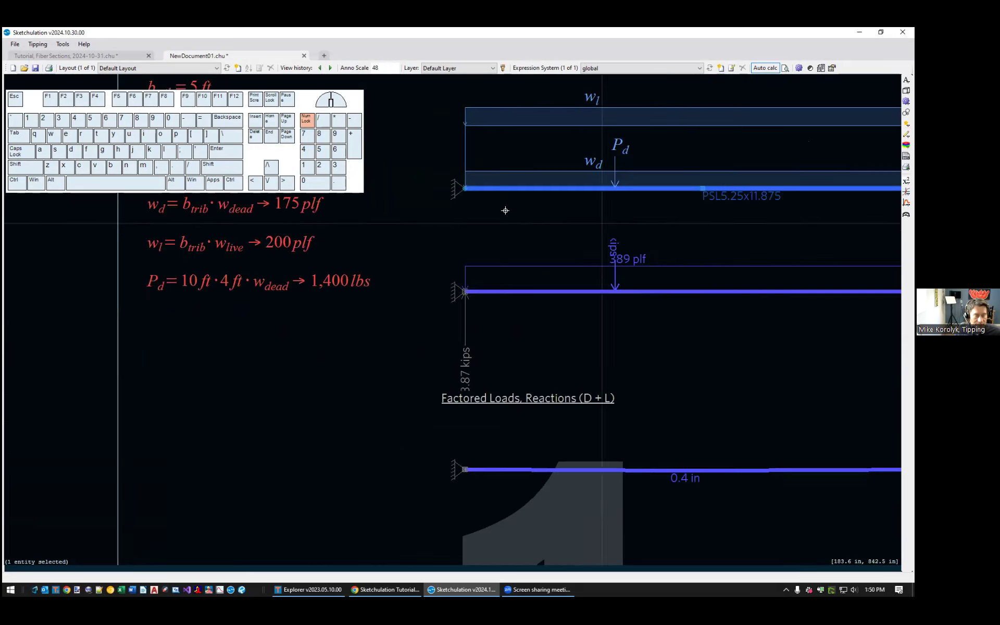
left_click(560, 189)
middle_click_drag(580, 265, 603, 340)
scroll(661, 333, "down", 1)
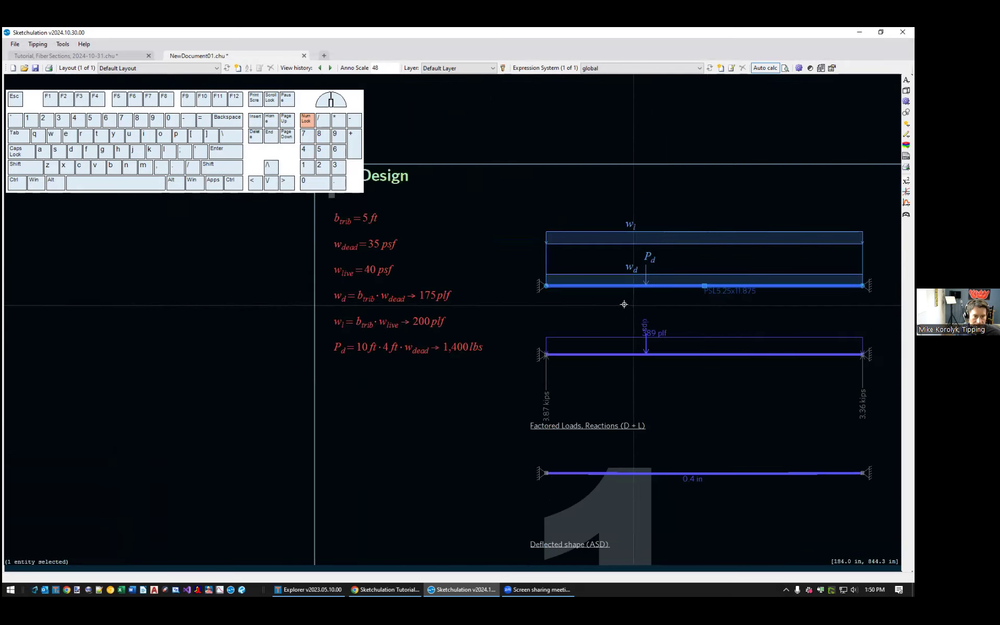
scroll(724, 282, "up", 1)
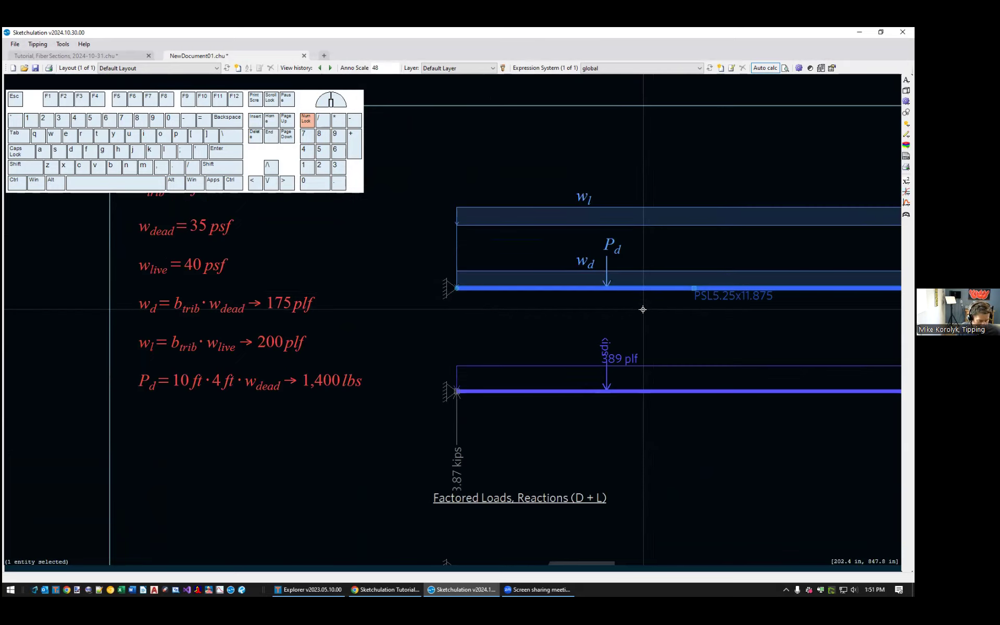
type("tag")
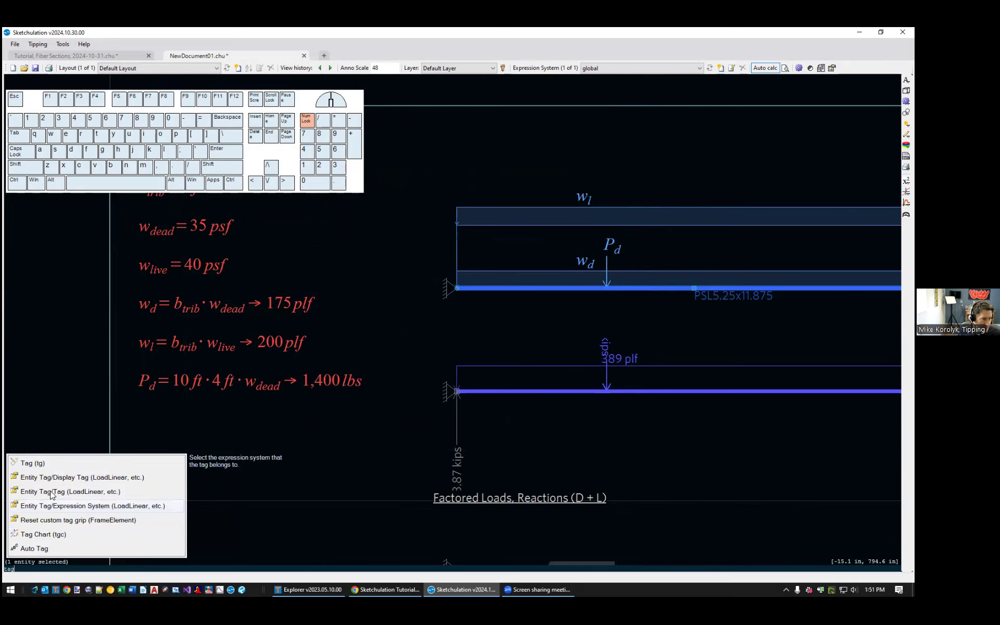
left_click(82, 492)
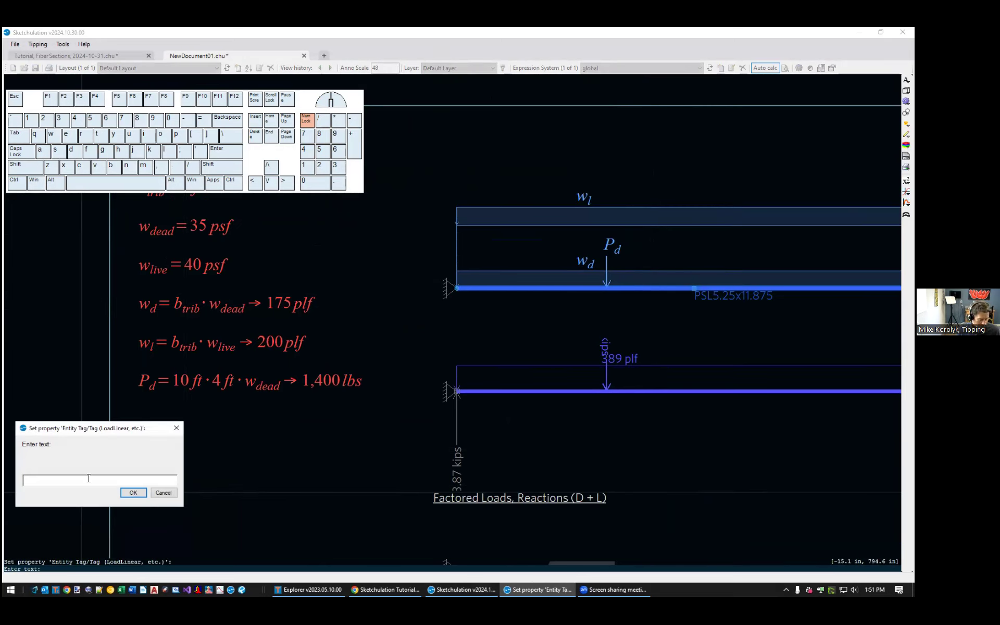
type("bm")
left_click(133, 493)
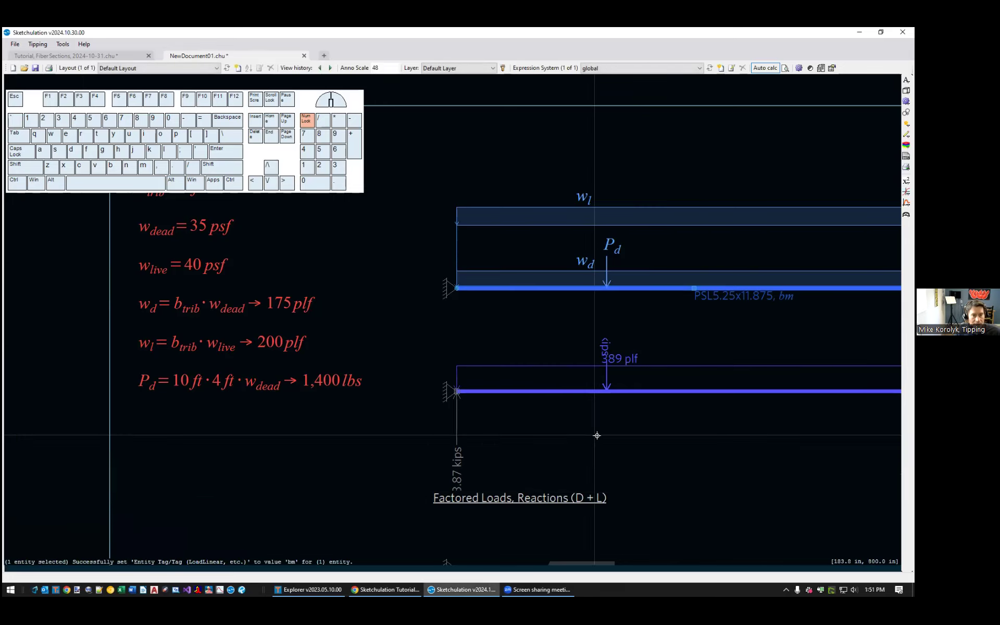
- Check the beam's tag label and start a math expression below the P_d equation with the letters el
scroll(455, 461, "down", 2)
scroll(573, 338, "up", 3)
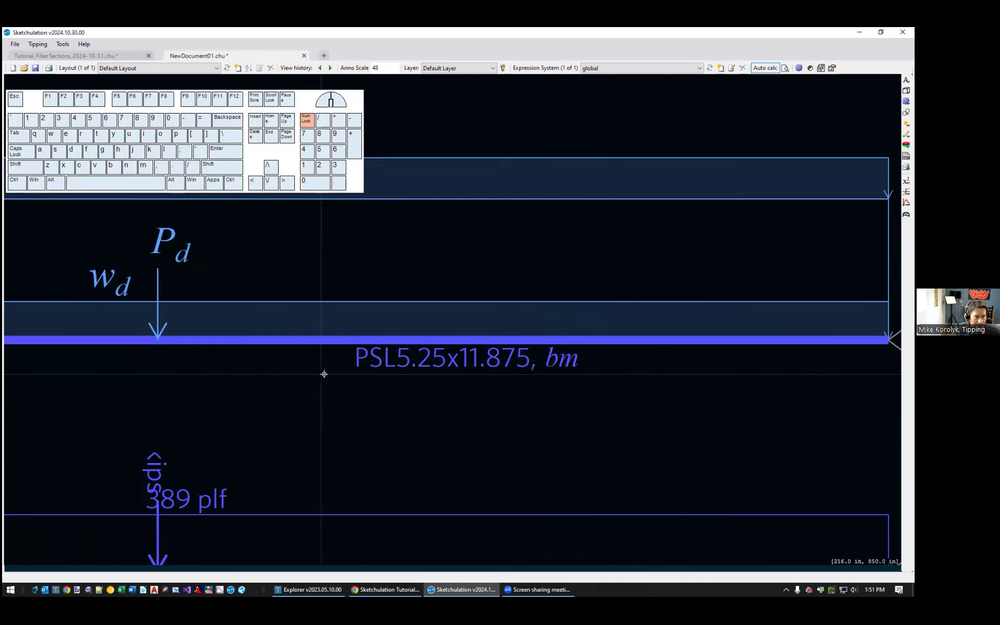
scroll(446, 370, "down", 3)
middle_click_drag(437, 381, 730, 302)
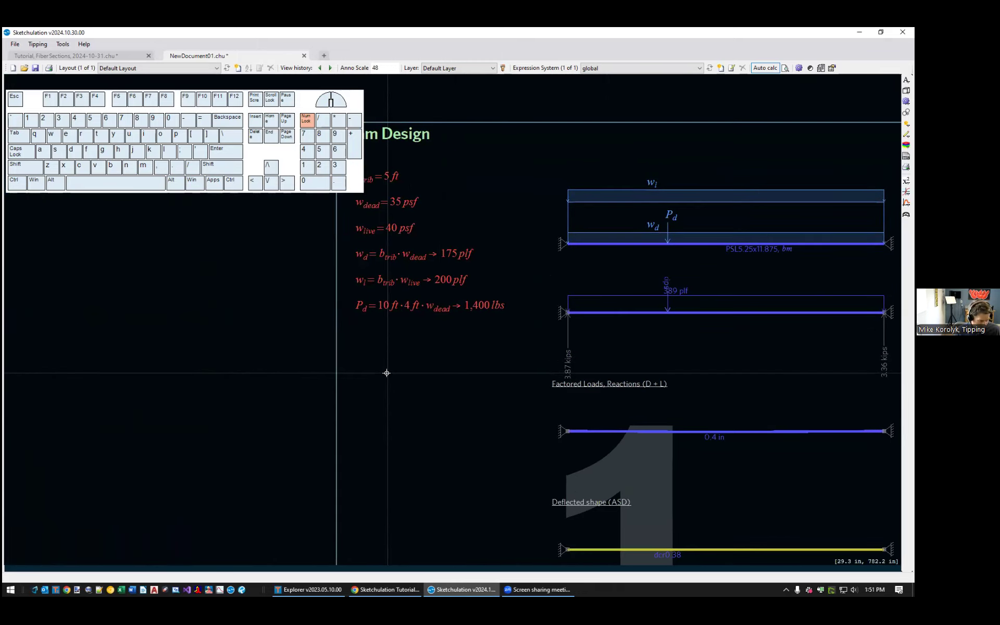
type("xt")
key("Return")
left_click(365, 370)
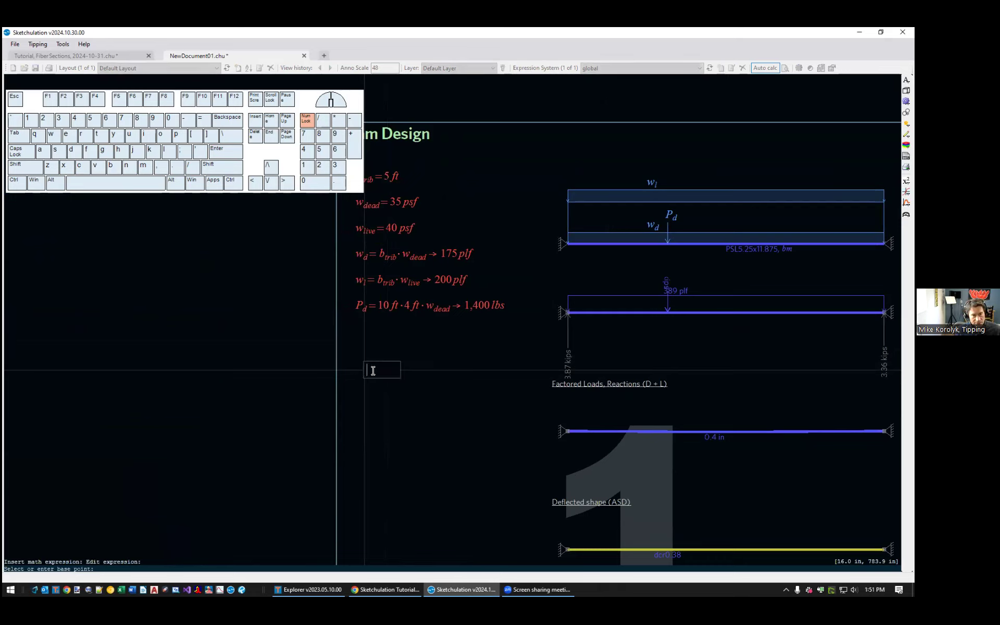
type("el")
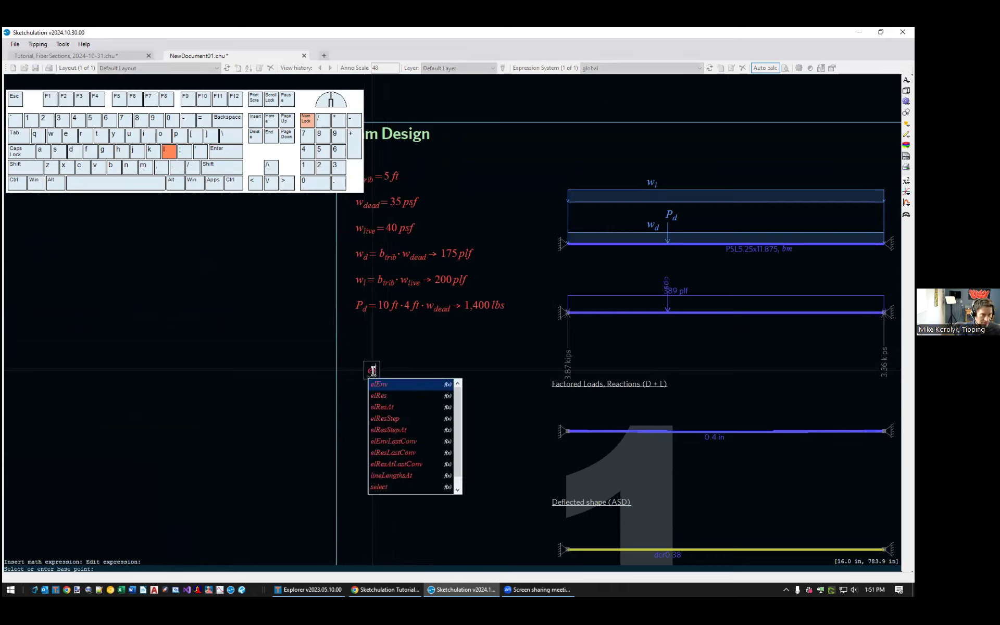
- Review the suggested element result functions, including elRes, elResAt, elResStep and elEnvLastConv, and insert elEnv into the expression
left_click(389, 396)
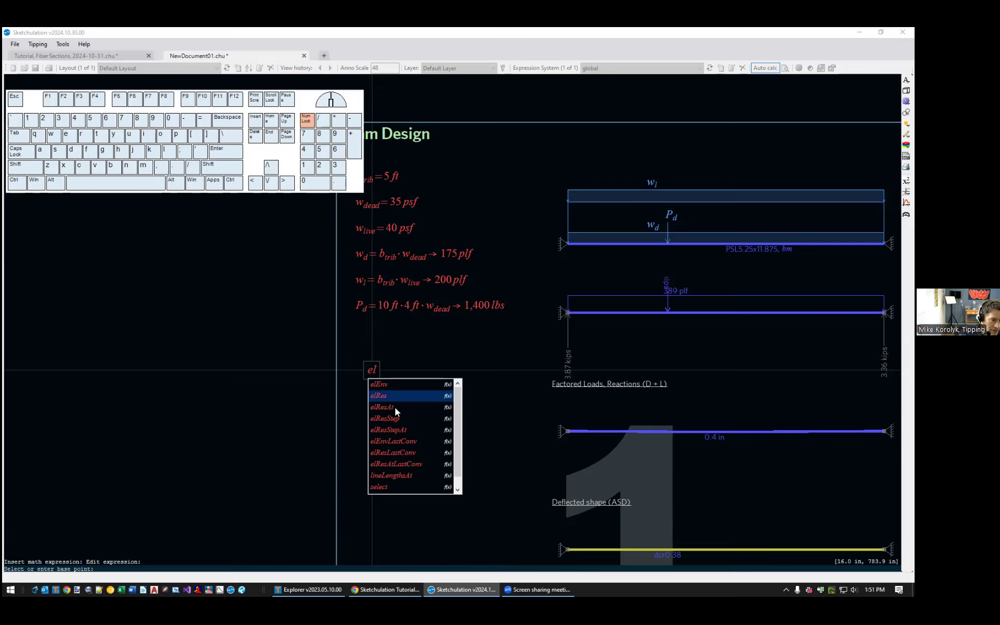
left_click(398, 408)
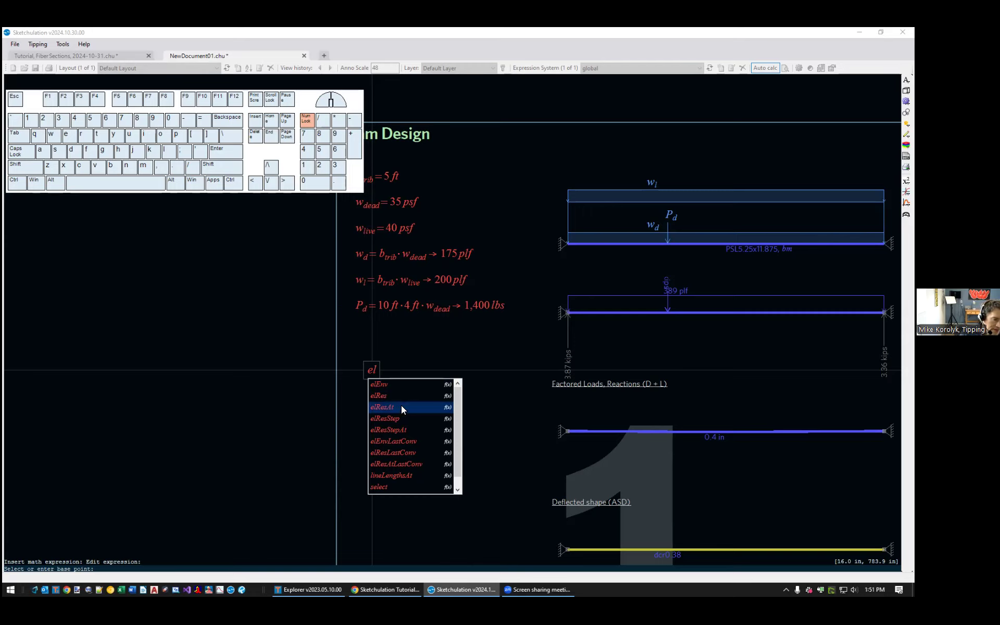
left_click(405, 419)
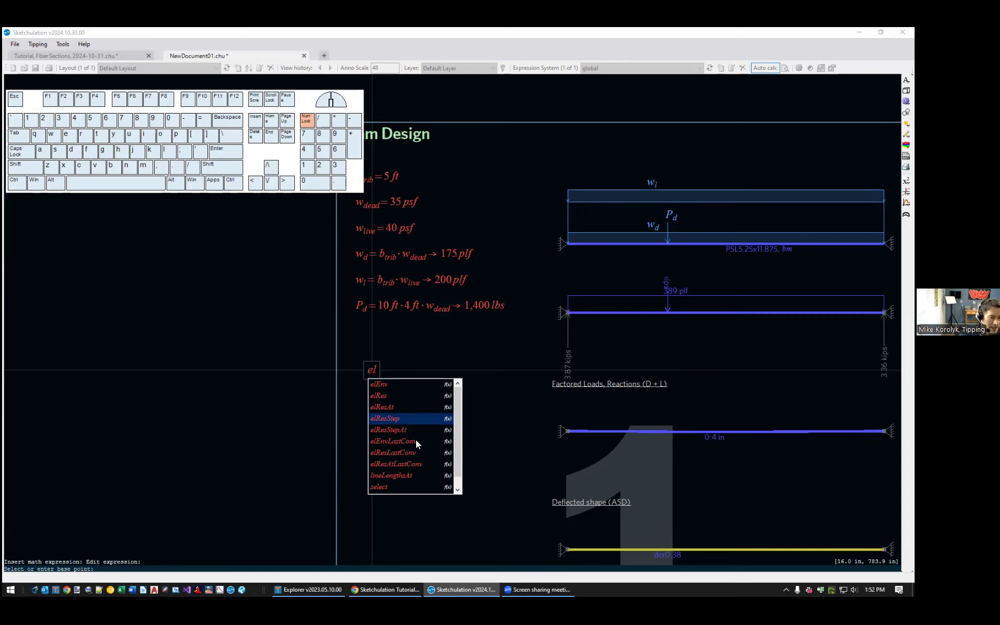
left_click(416, 441)
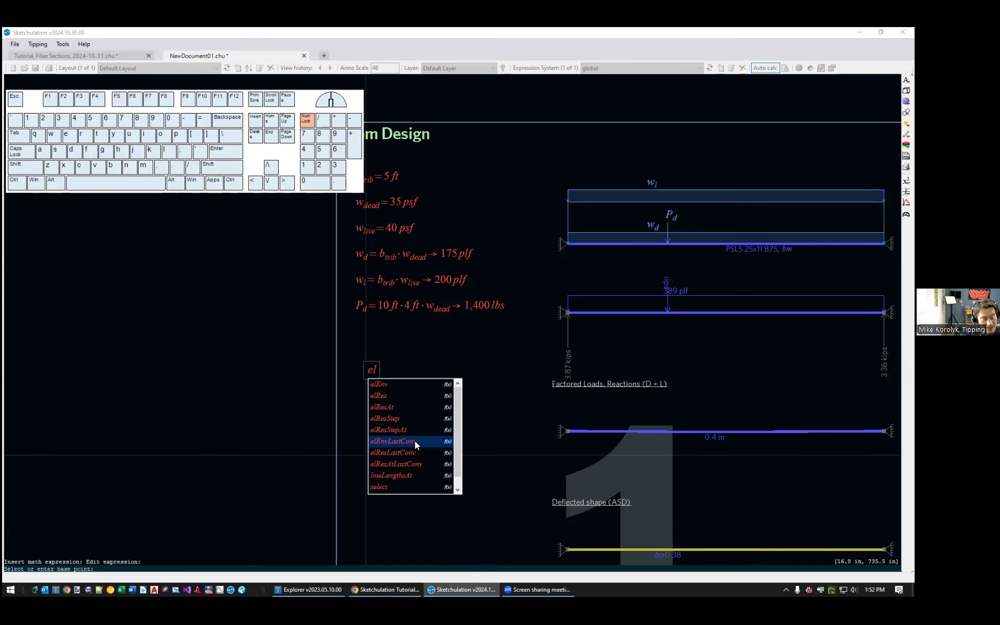
left_click(381, 387)
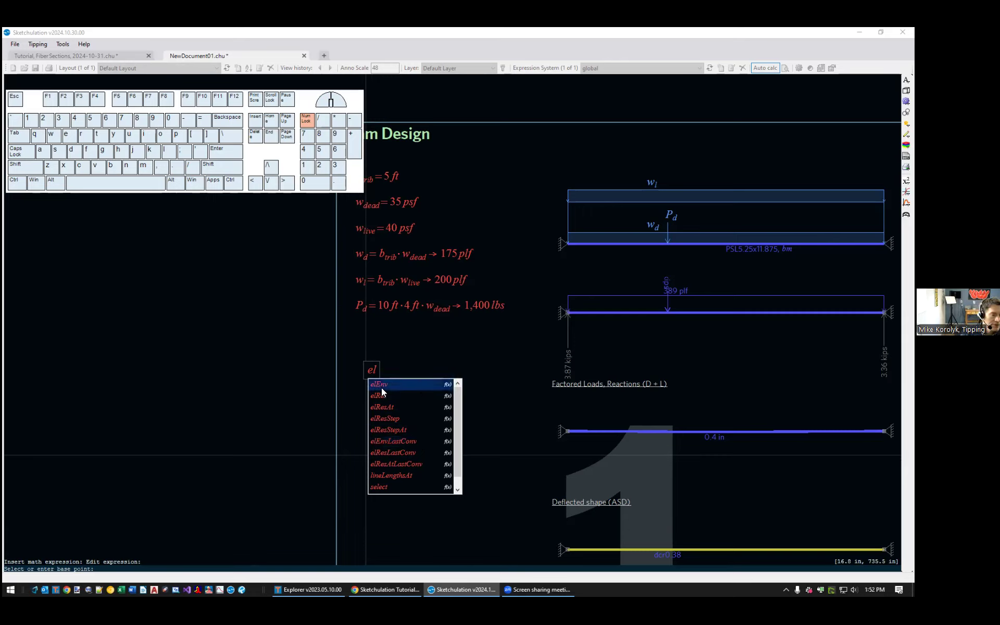
double_click(381, 387)
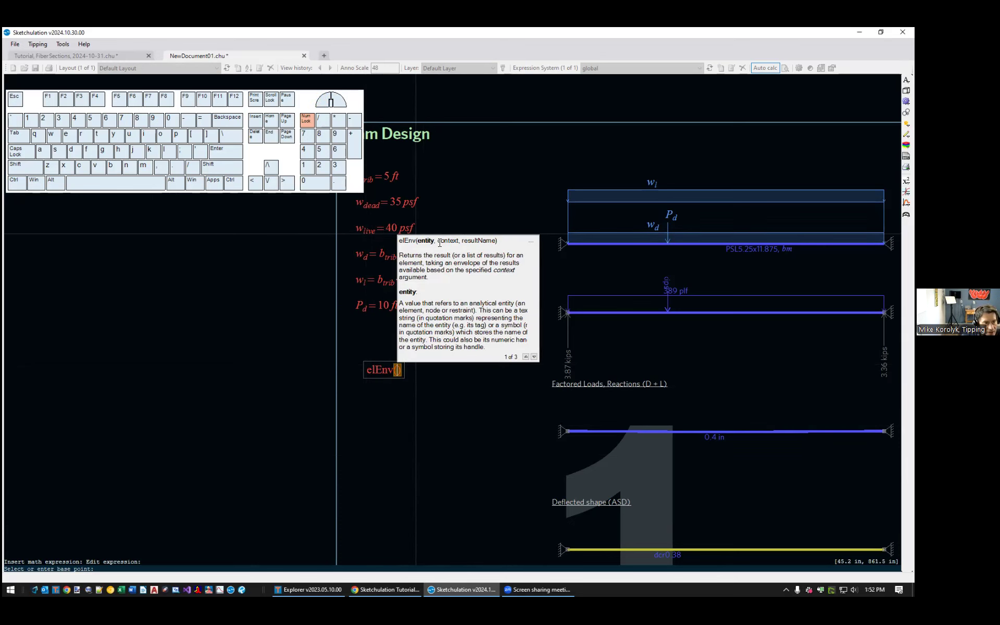
- Read through the three argument variants of the elEnv function and return to the entity, context, resultName version
left_click(533, 357)
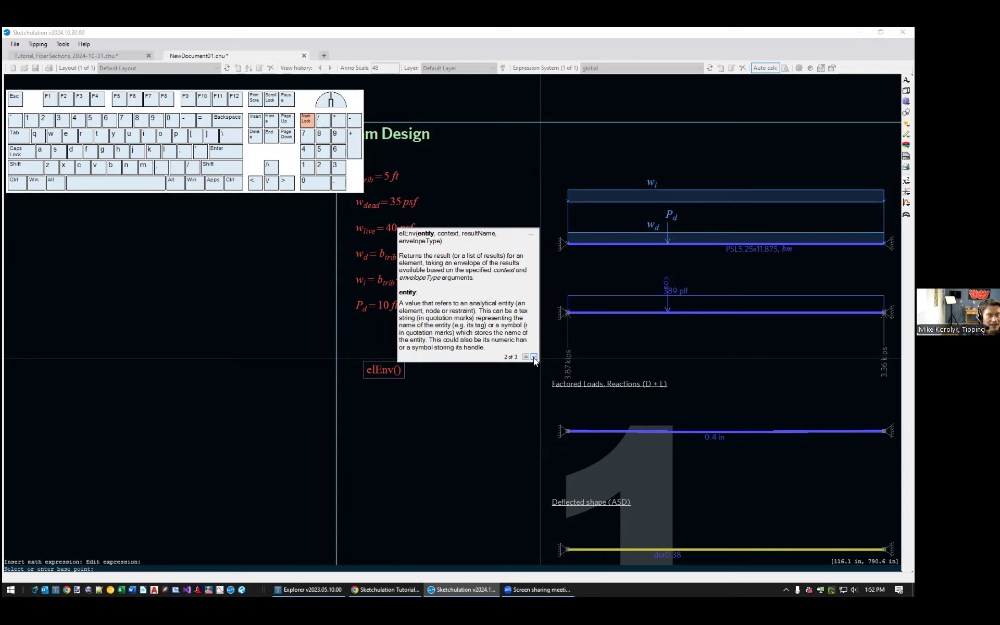
left_click(533, 358)
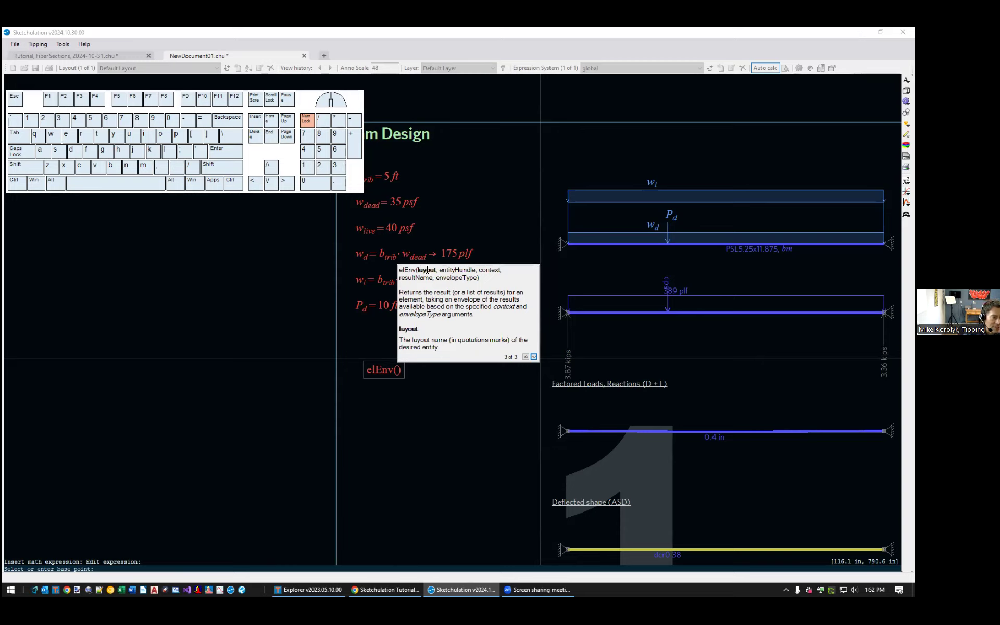
left_click(527, 356)
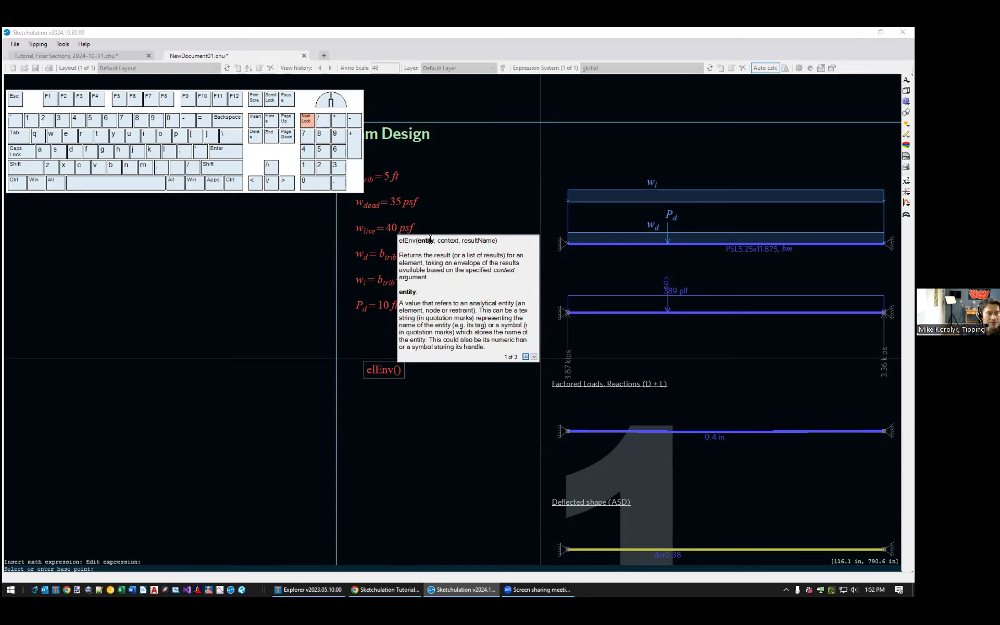
- Fill in elEnv's entity argument with bm and its context argument with the "LRFD" envelope
left_click(399, 369)
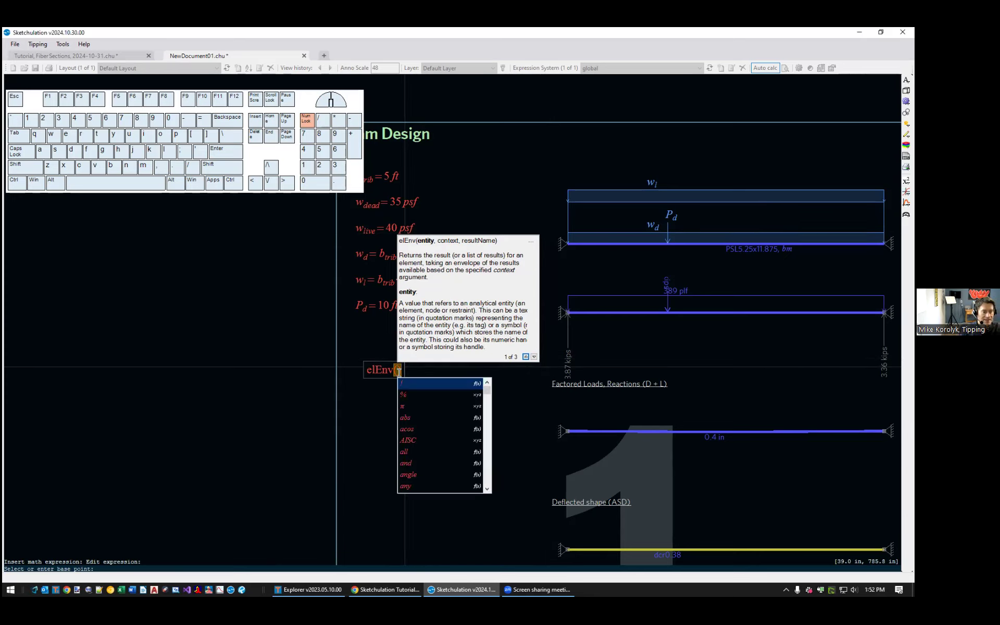
type("bm")
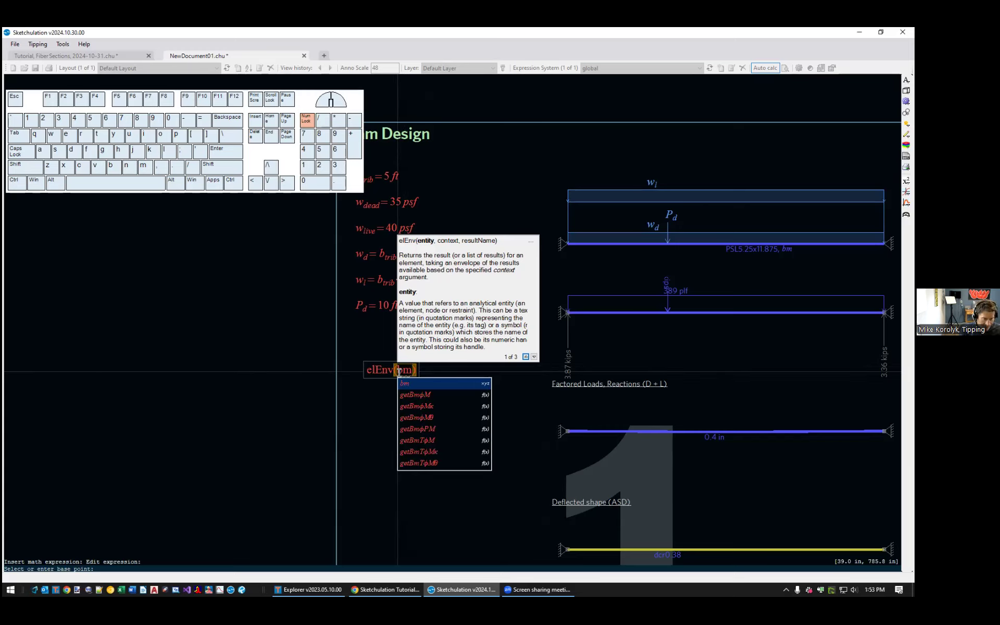
type(",")
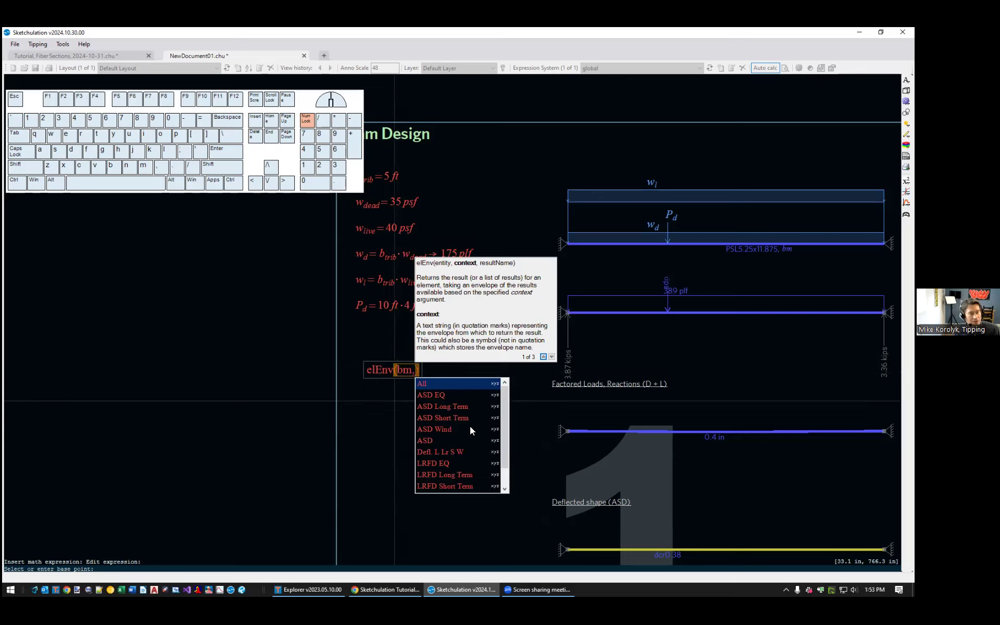
mouse_move(503, 417)
left_mouse_down()
mouse_move(489, 474)
mouse_move(500, 420)
left_mouse_up()
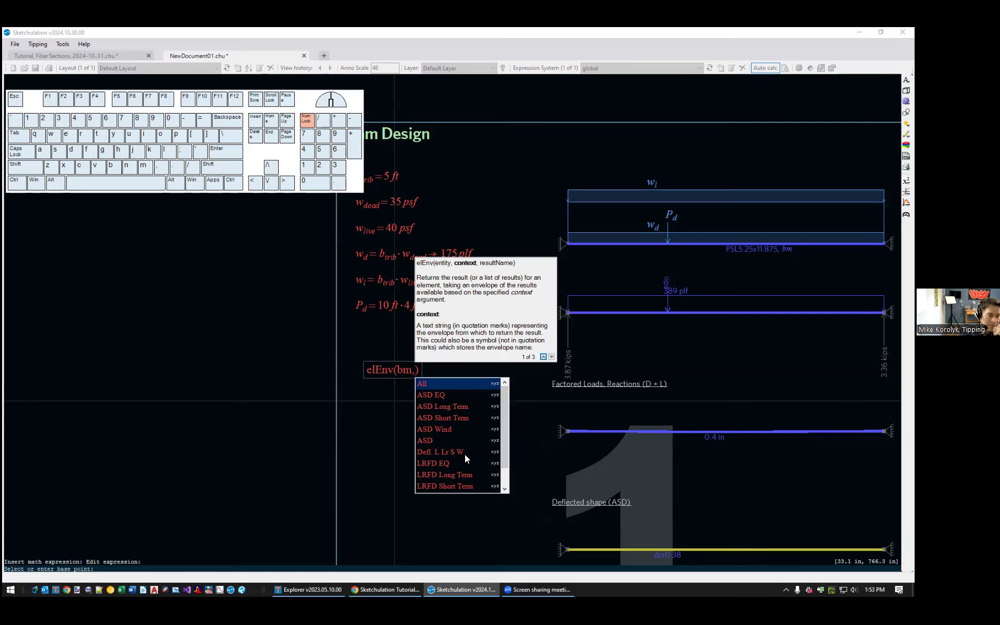
left_click_drag(503, 435, 506, 478)
left_click(437, 484)
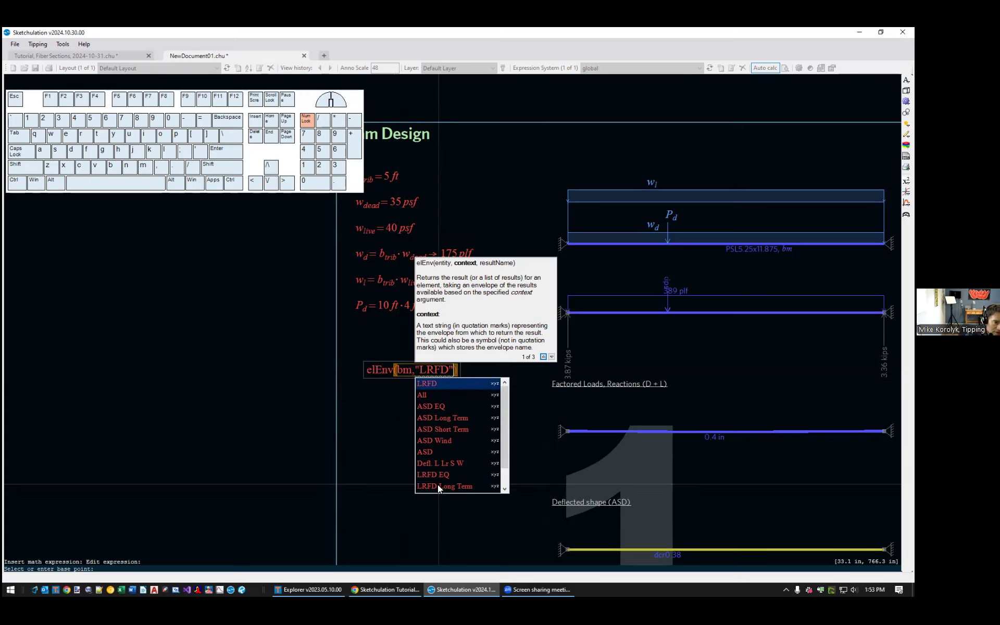
- Set elEnv's result name to "M_abs", add the evaluation arrow -> after the function and finish the expression
type(",")
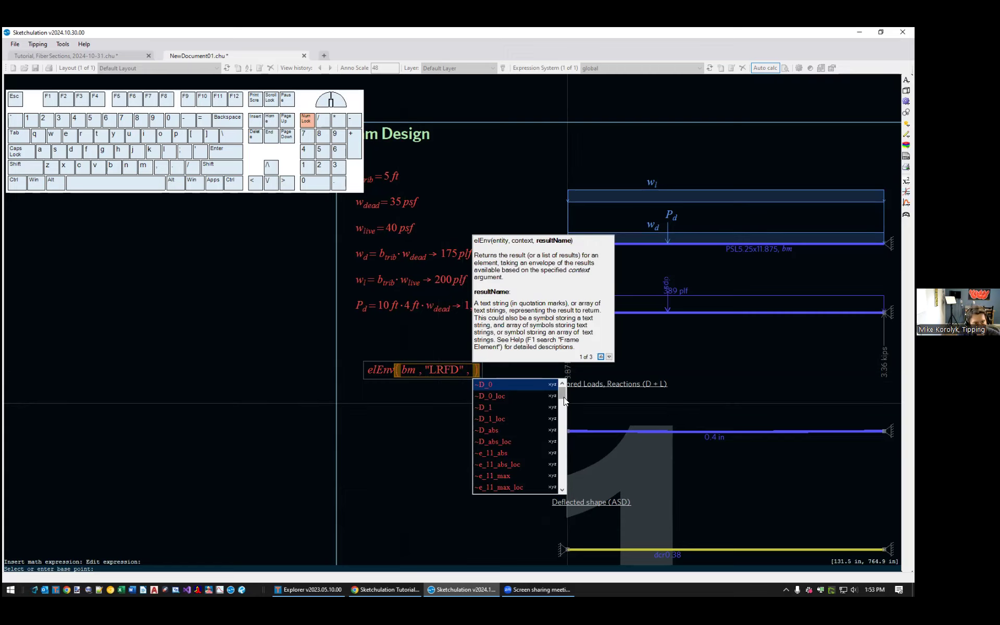
left_click_drag(563, 397, 573, 453)
left_click(491, 443)
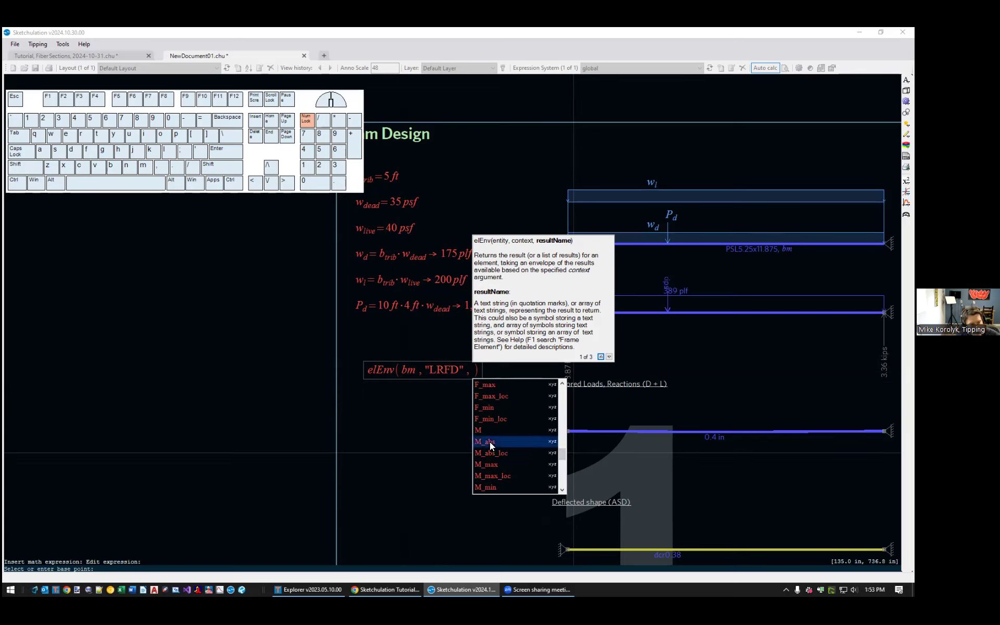
left_click(499, 441)
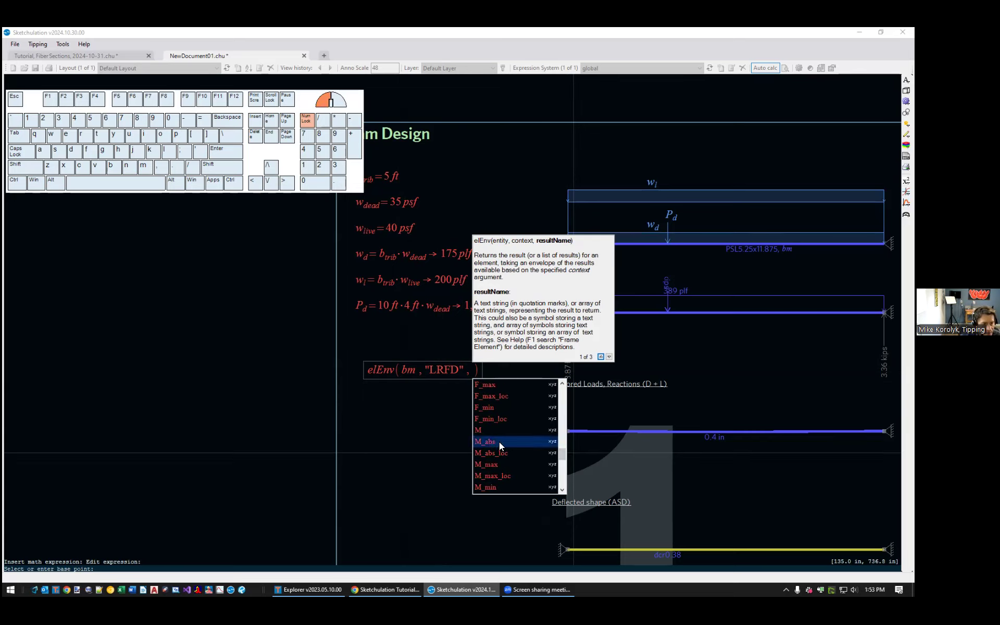
key("End")
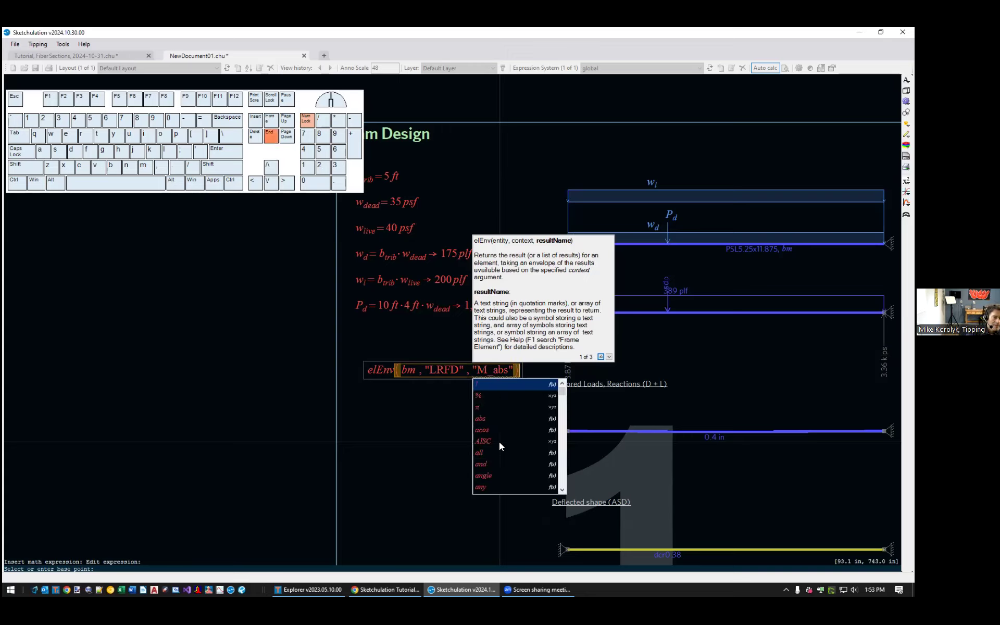
type("->")
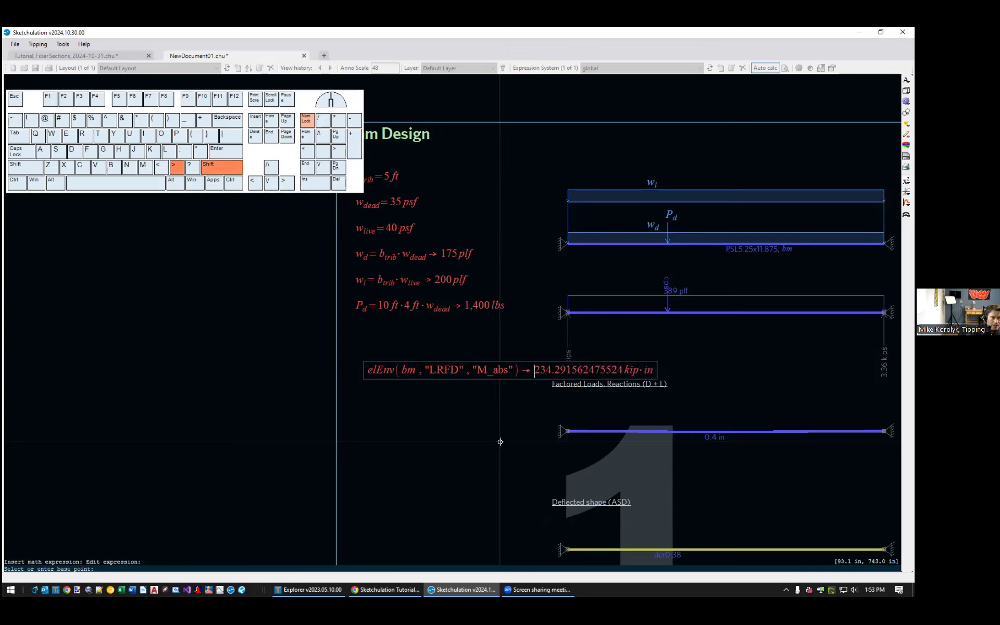
key("Escape")
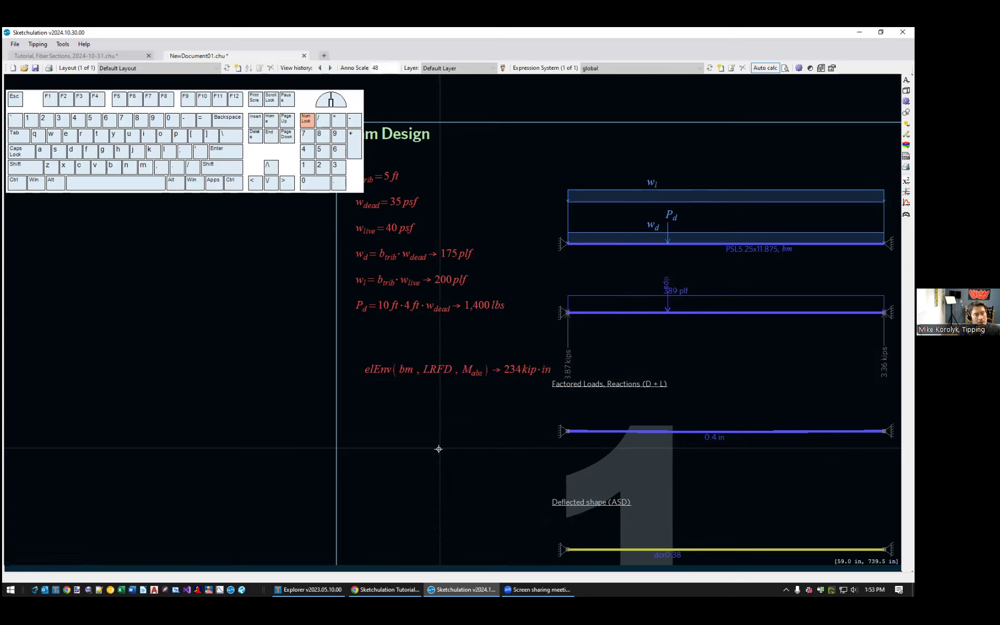
- Examine the elEnv result expression against the beam diagrams on the Beam Design sheet
scroll(502, 409, "up", 3)
left_click(436, 349)
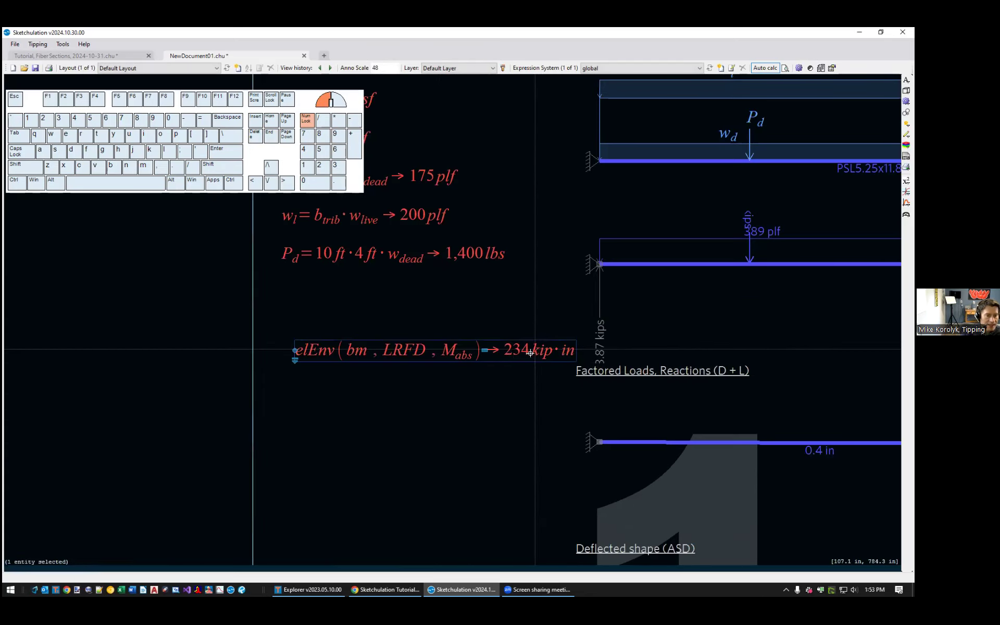
scroll(436, 359, "down", 3)
scroll(429, 313, "up", 2)
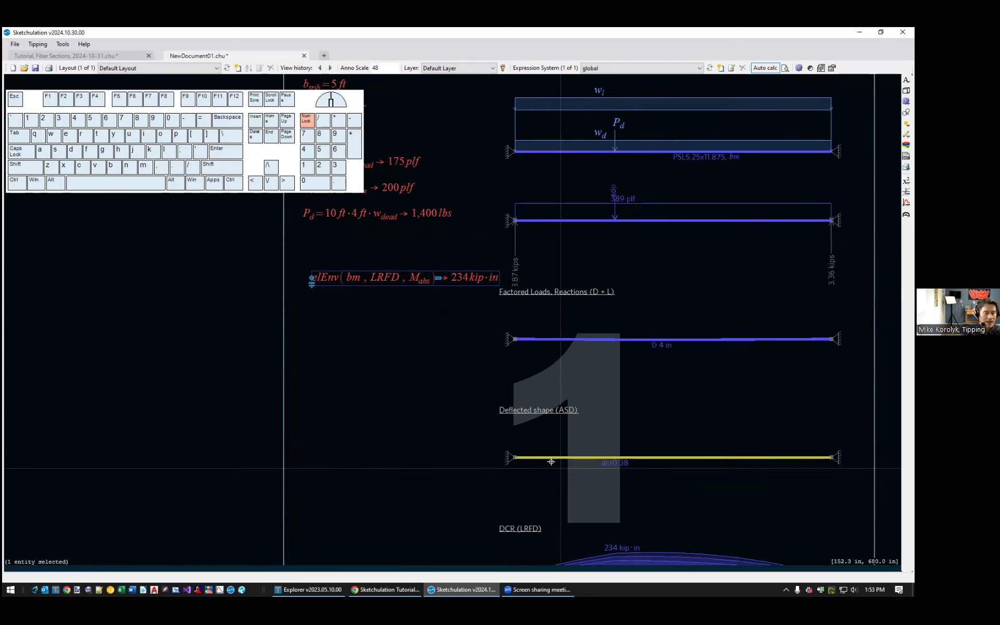
mouse_move(639, 547)
middle_mouse_down()
mouse_move(594, 388)
mouse_move(580, 403)
mouse_move(629, 462)
middle_mouse_up()
middle_click_drag(460, 283, 473, 308)
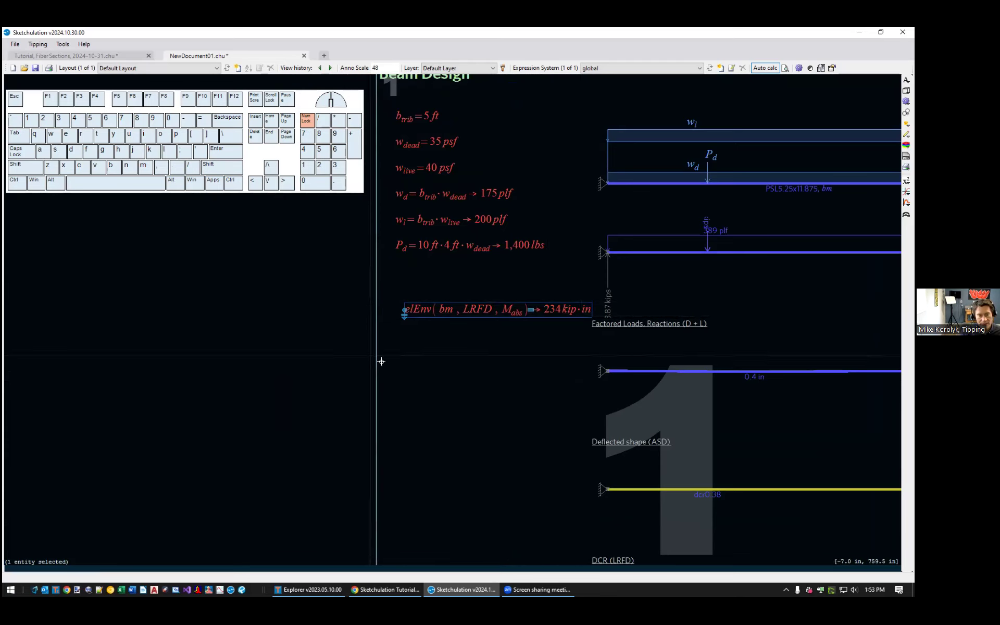
scroll(472, 315, "up", 2)
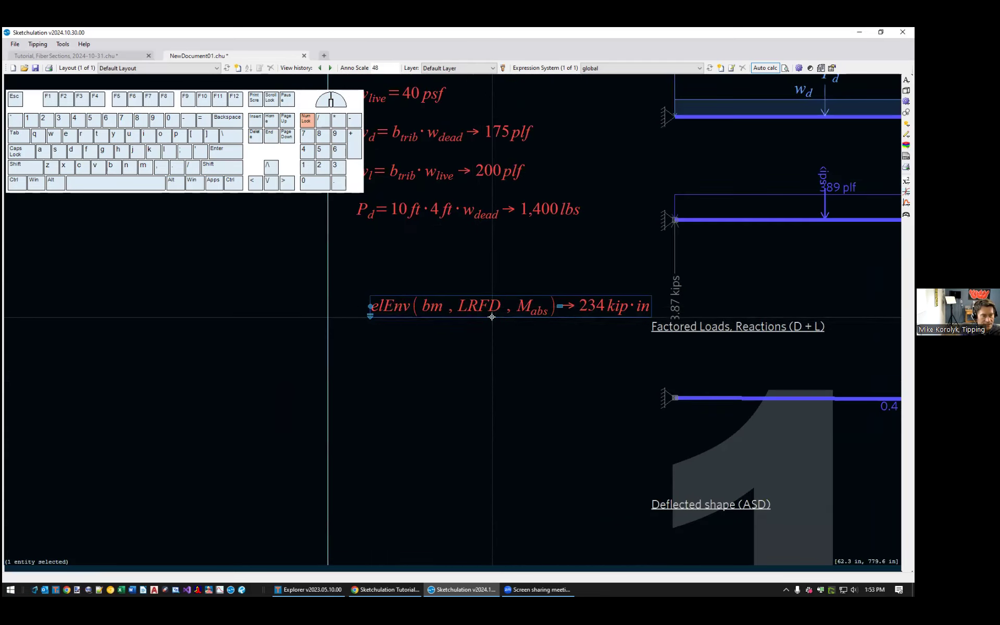
middle_click_drag(490, 316, 461, 359)
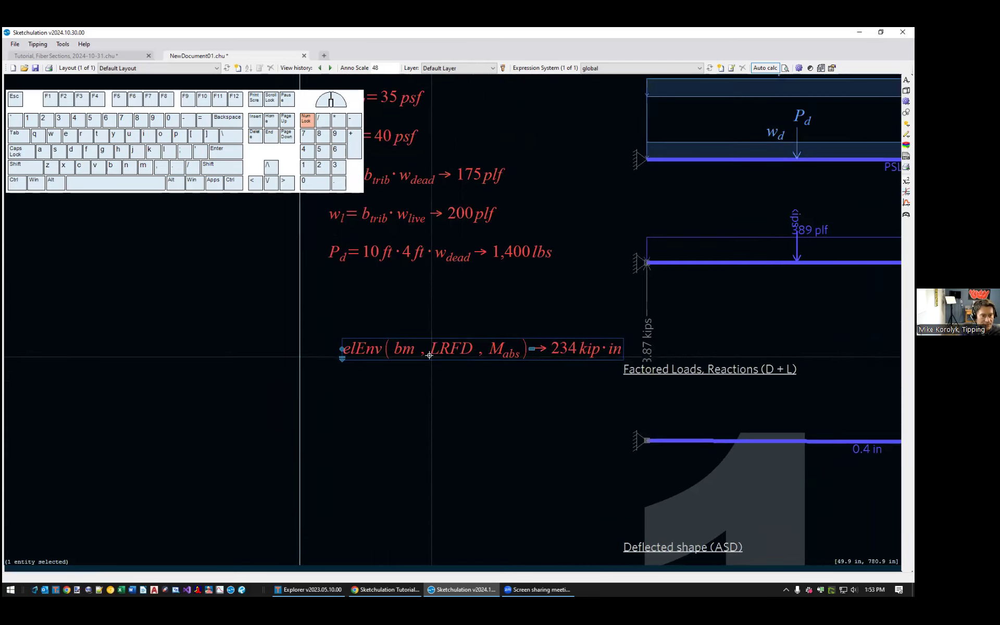
scroll(439, 326, "down", 2)
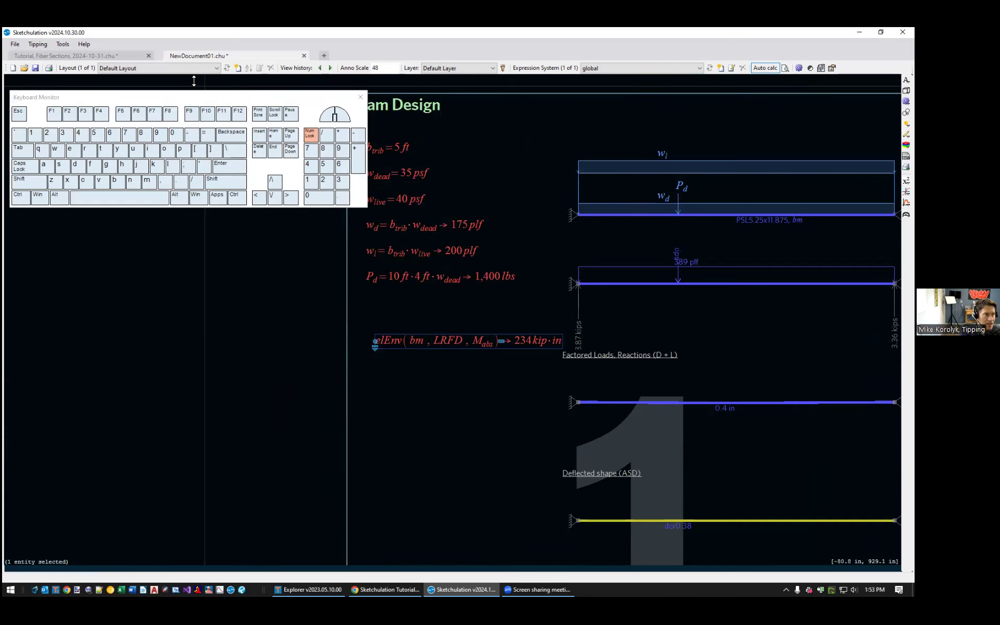
- Read the description of the resultName argument in the elEnv expression and leave the expression as it is
left_click(83, 45)
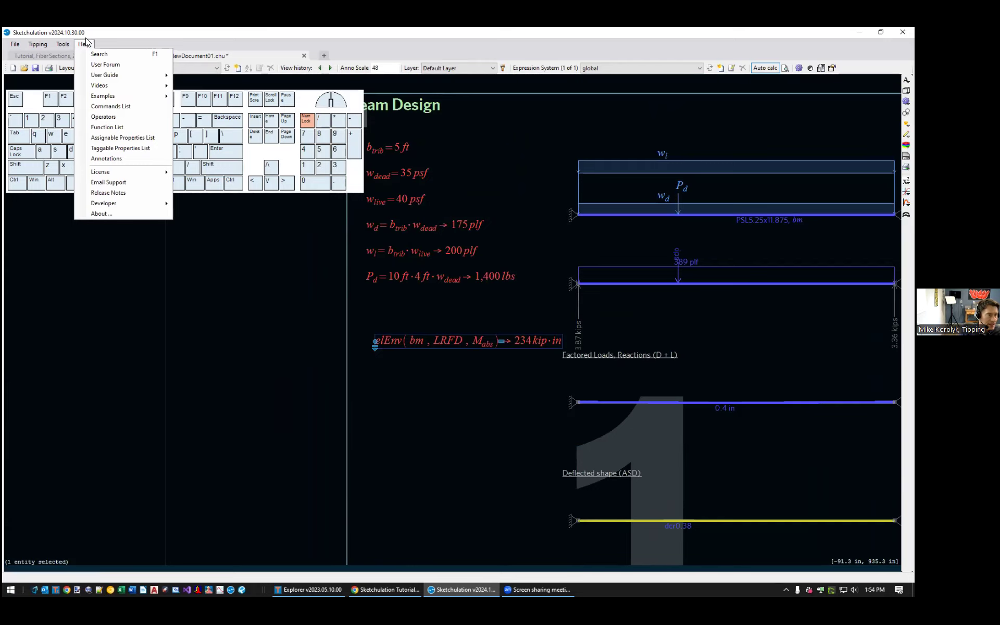
scroll(515, 335, "up", 1)
key("Escape")
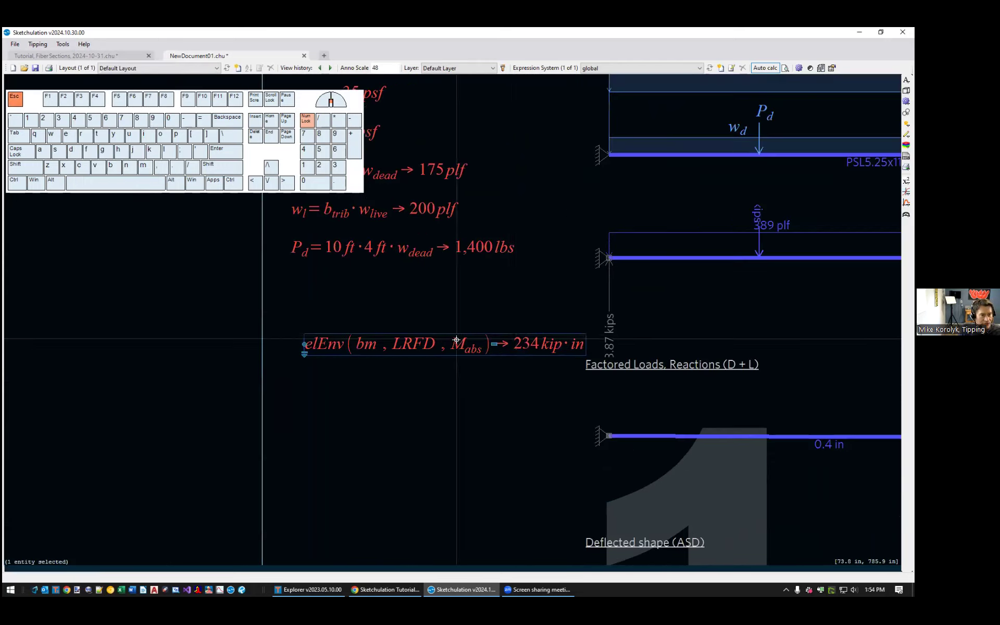
double_click(457, 344)
left_click(471, 346)
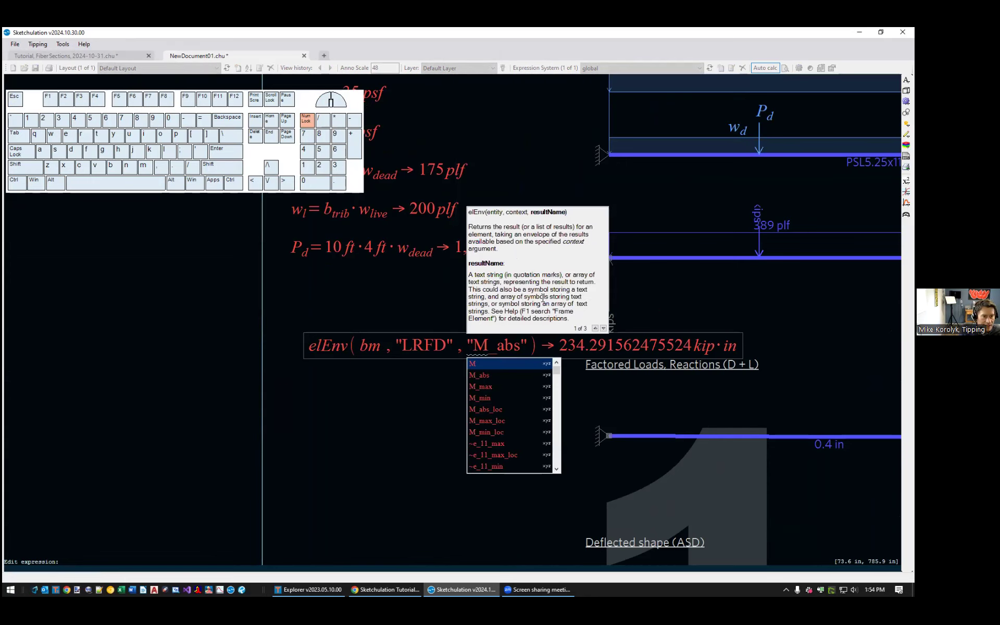
left_click_drag(492, 312, 563, 319)
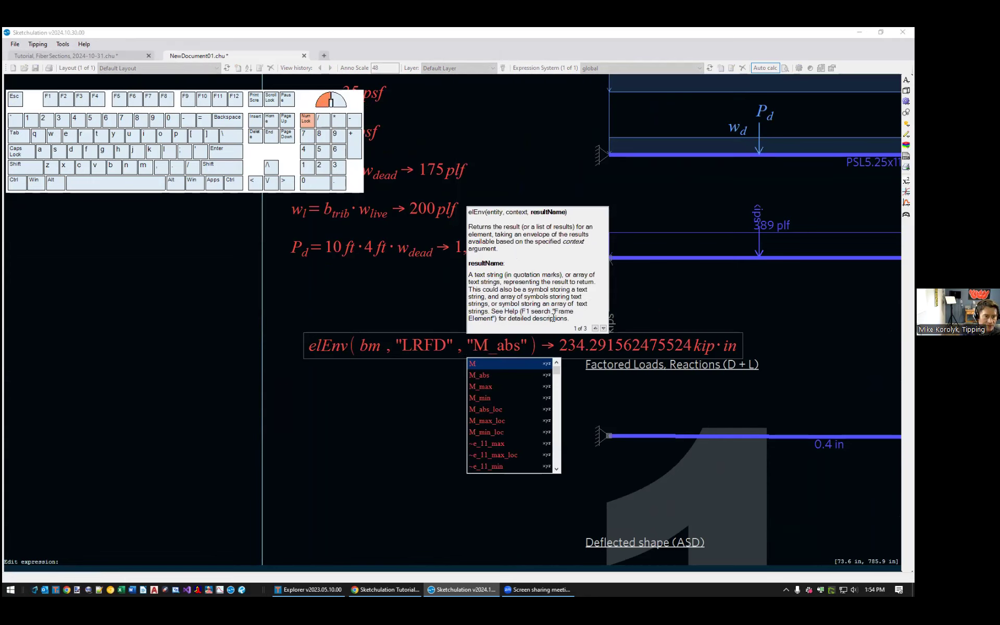
key("Escape")
key("Escape")
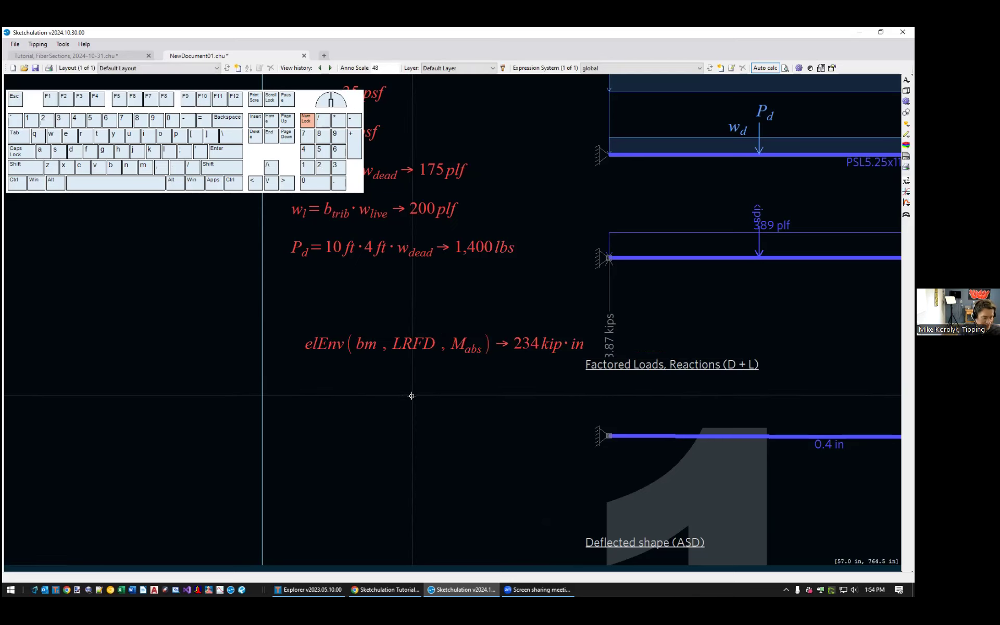
- Search the help for "fram" and open the Frame Element Response Values topic
key("F1")
left_click(165, 100)
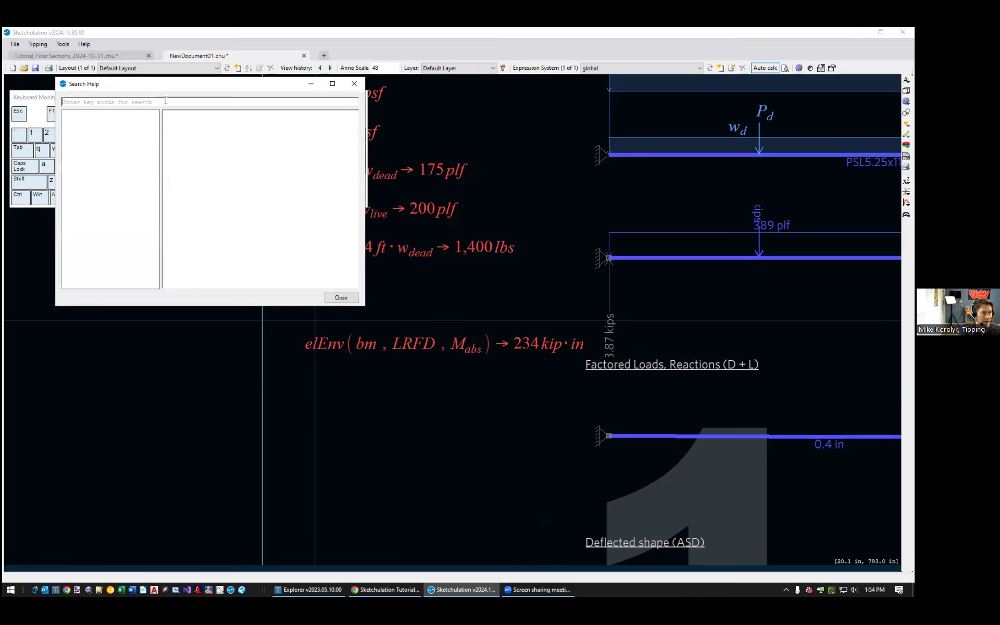
type("fram")
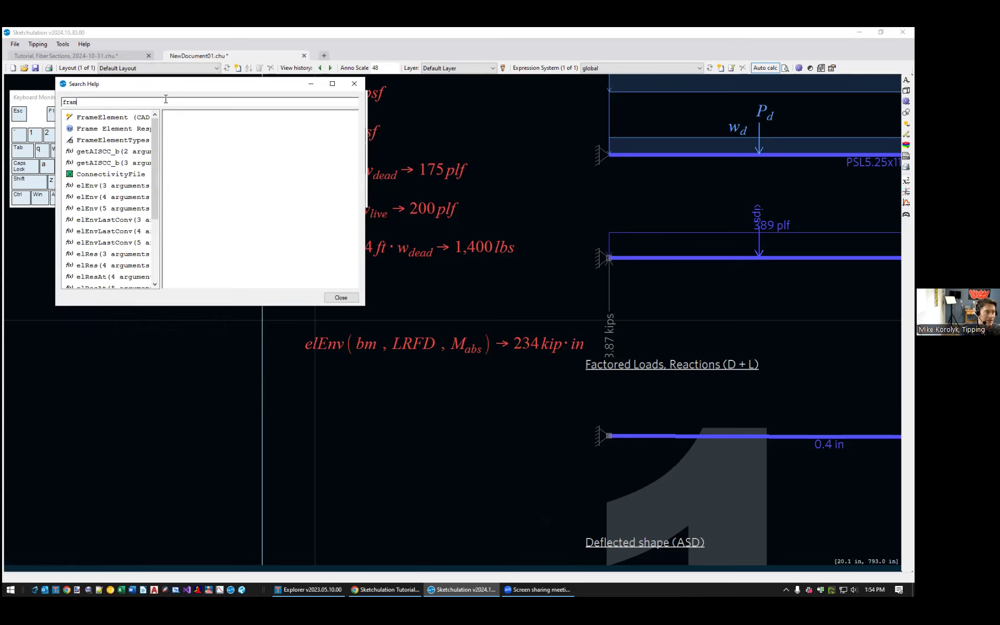
left_click(108, 118)
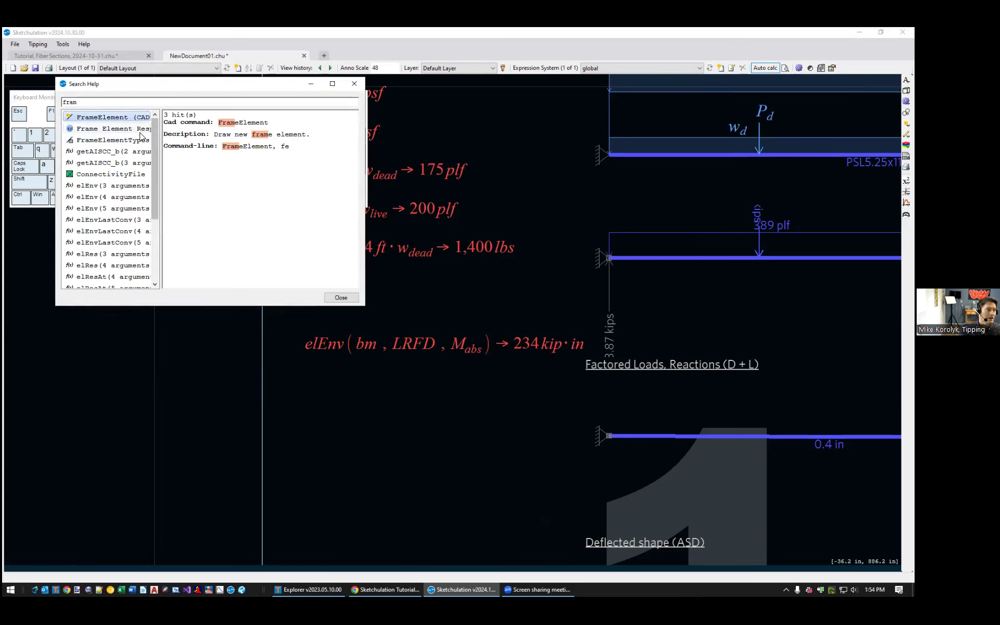
left_click(97, 128)
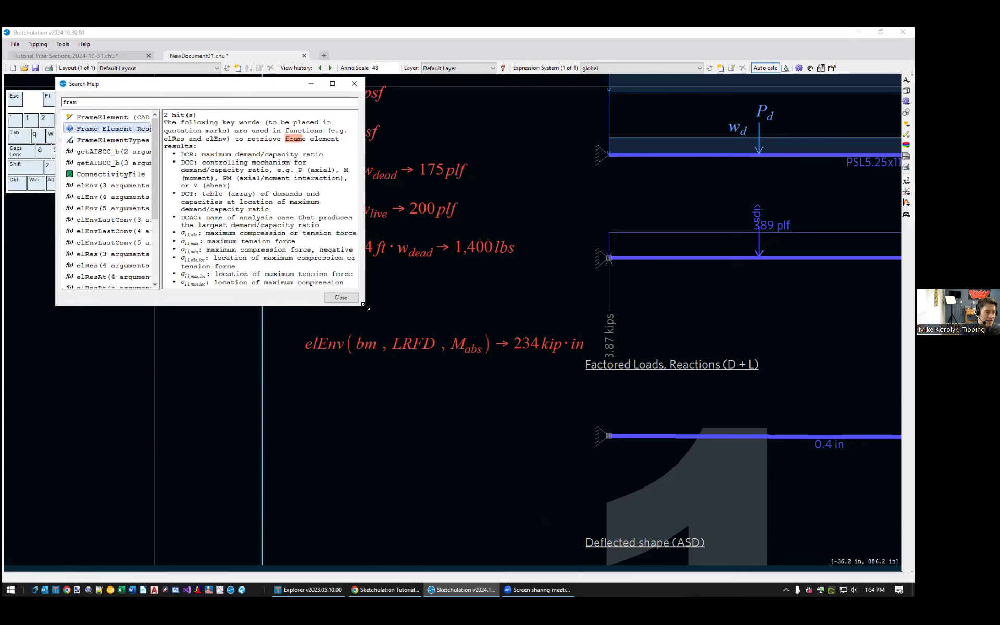
- Enlarge the help window, read through the frame element result keywords, and close the help
left_click_drag(366, 306, 492, 474)
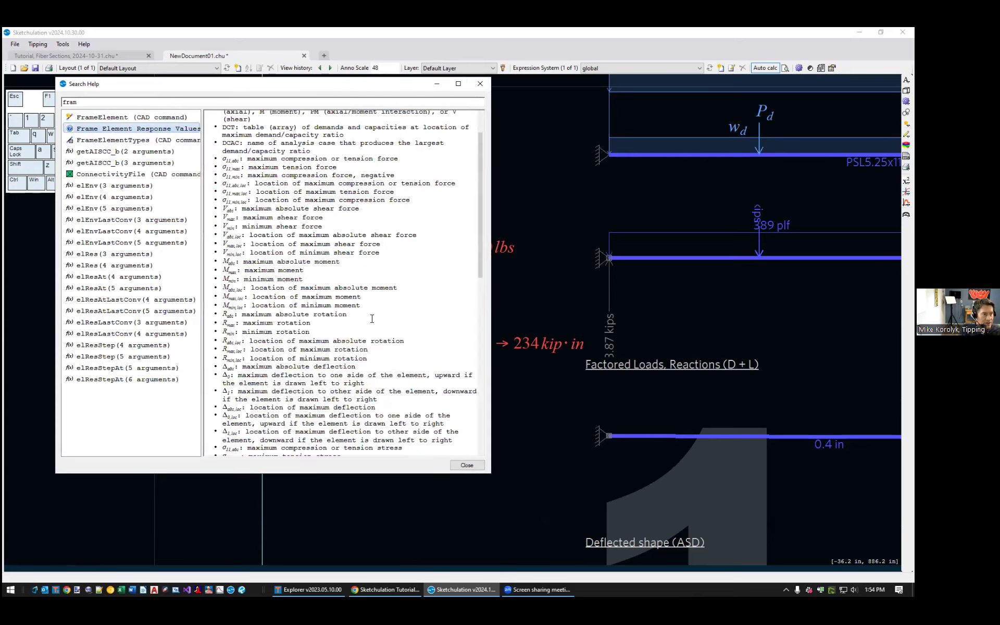
mouse_move(480, 216)
left_mouse_down()
mouse_move(481, 428)
mouse_move(484, 201)
left_mouse_up()
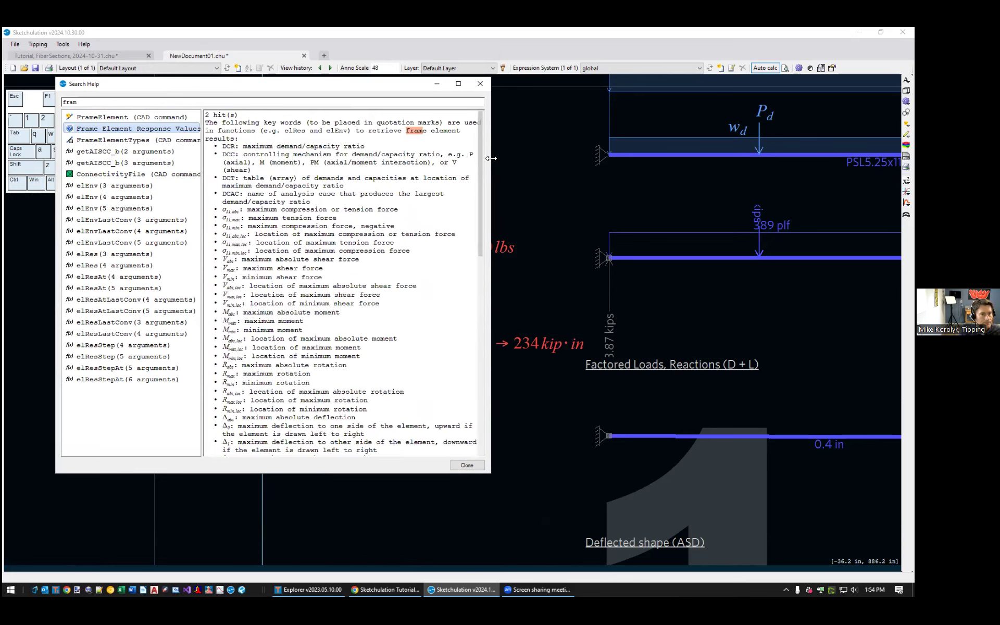
left_click(480, 84)
scroll(500, 334, "down", 2)
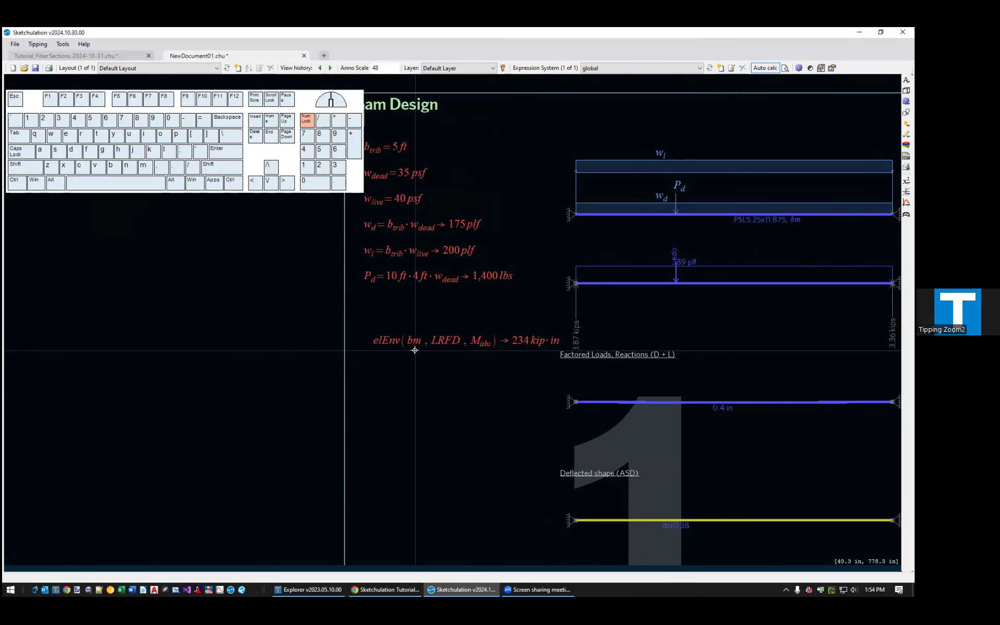
scroll(474, 370, "down", 1)
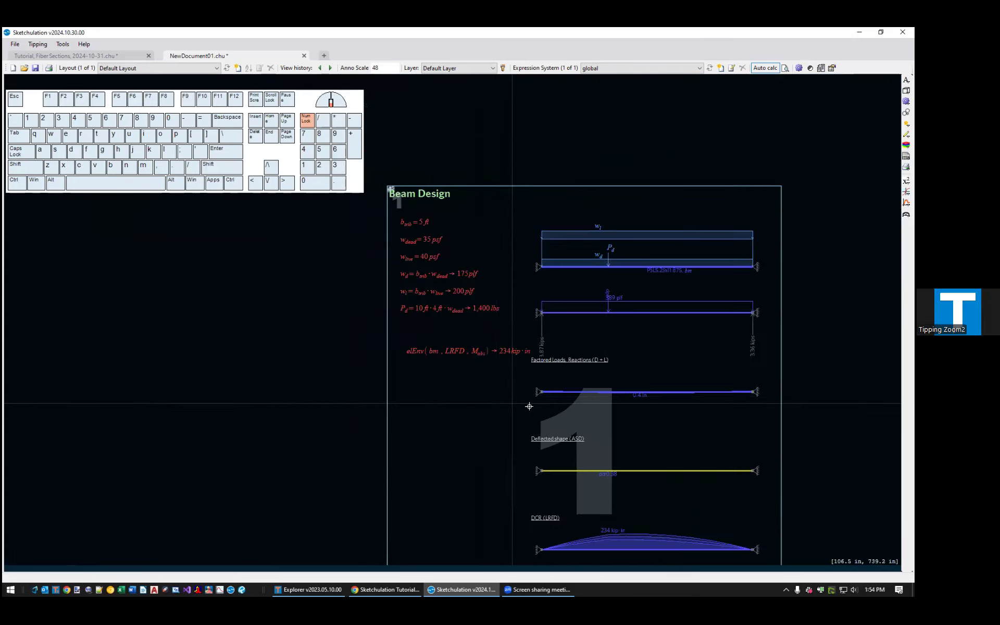
scroll(529, 406, "down", 1)
scroll(500, 396, "down", 1)
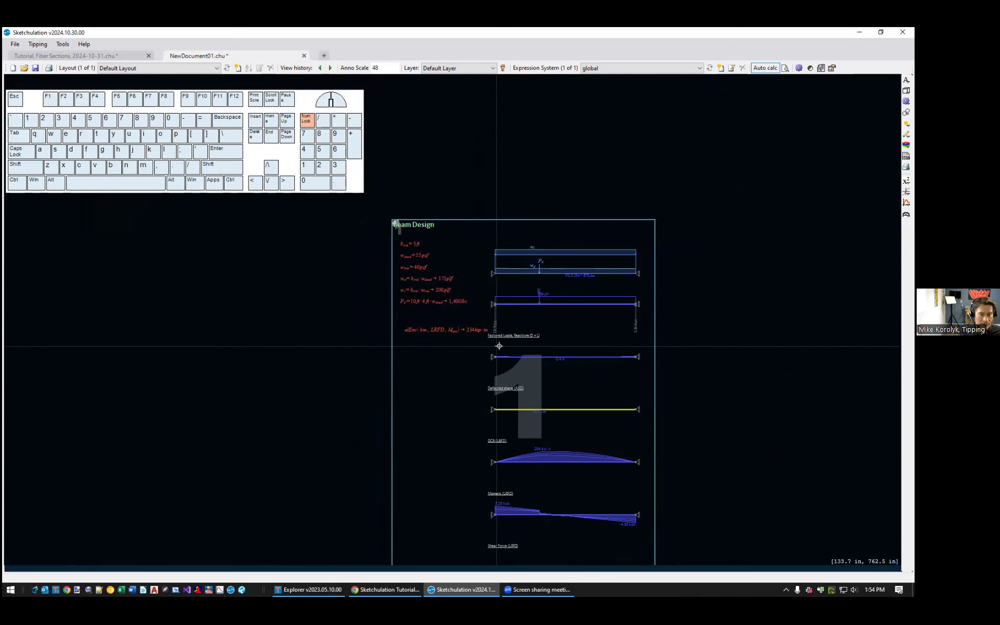
scroll(431, 245, "up", 1)
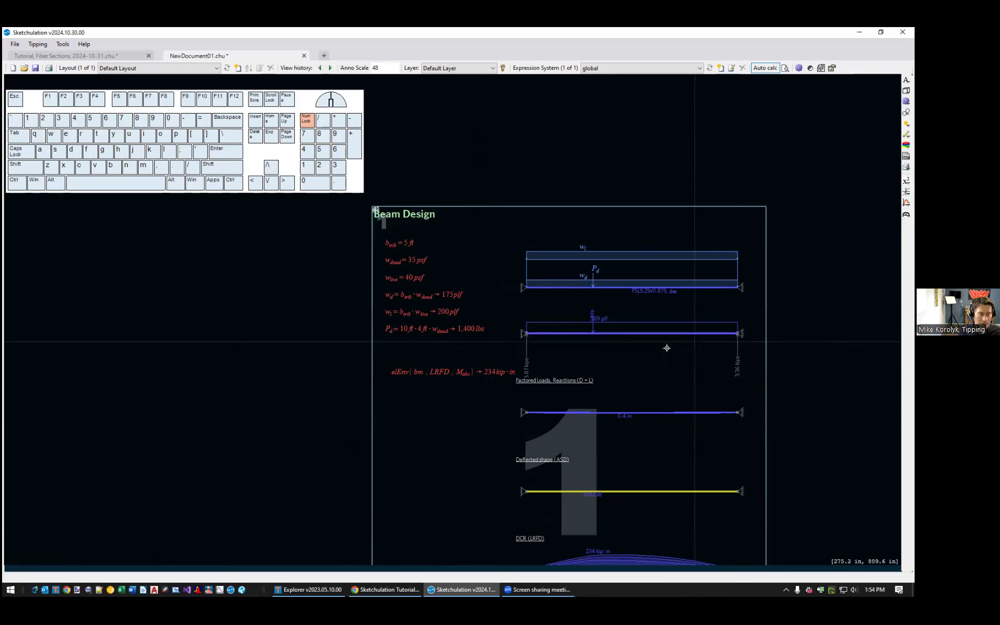
middle_click_drag(726, 364, 740, 281)
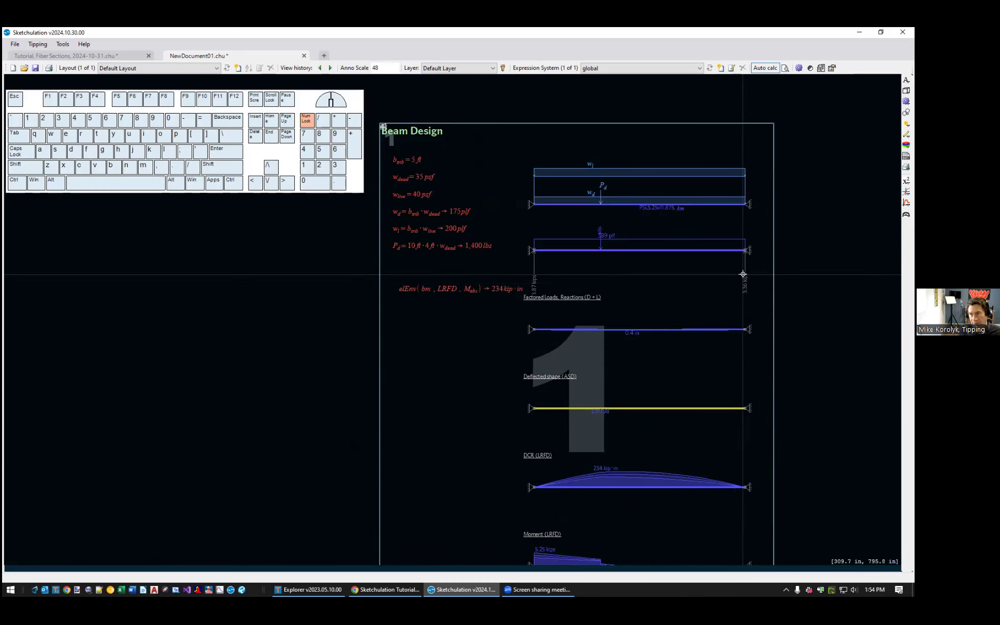
middle_click_drag(648, 346, 631, 419)
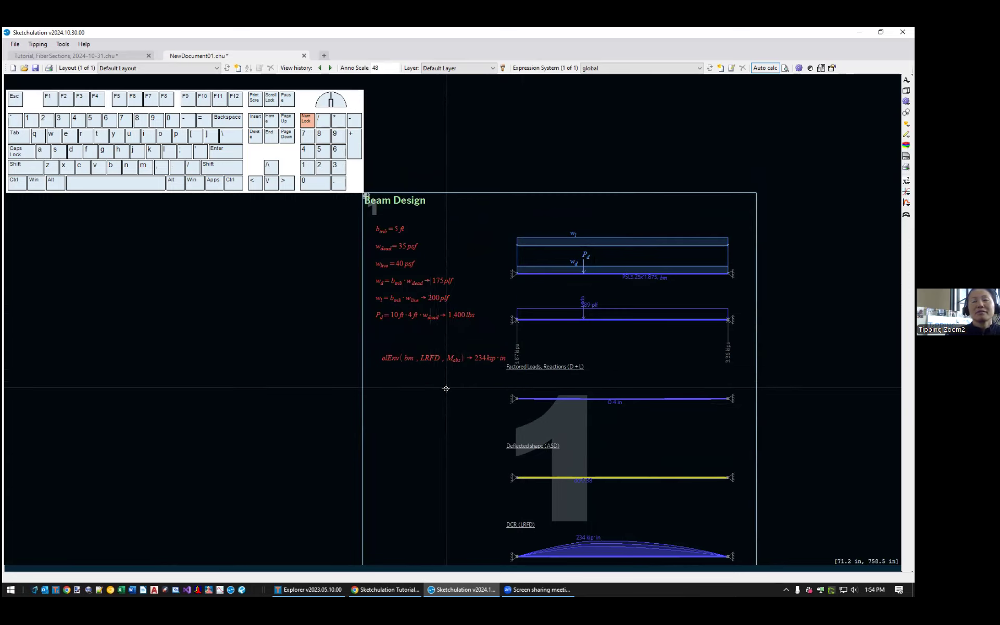
middle_click_drag(491, 424, 531, 319)
scroll(531, 319, "down", 2)
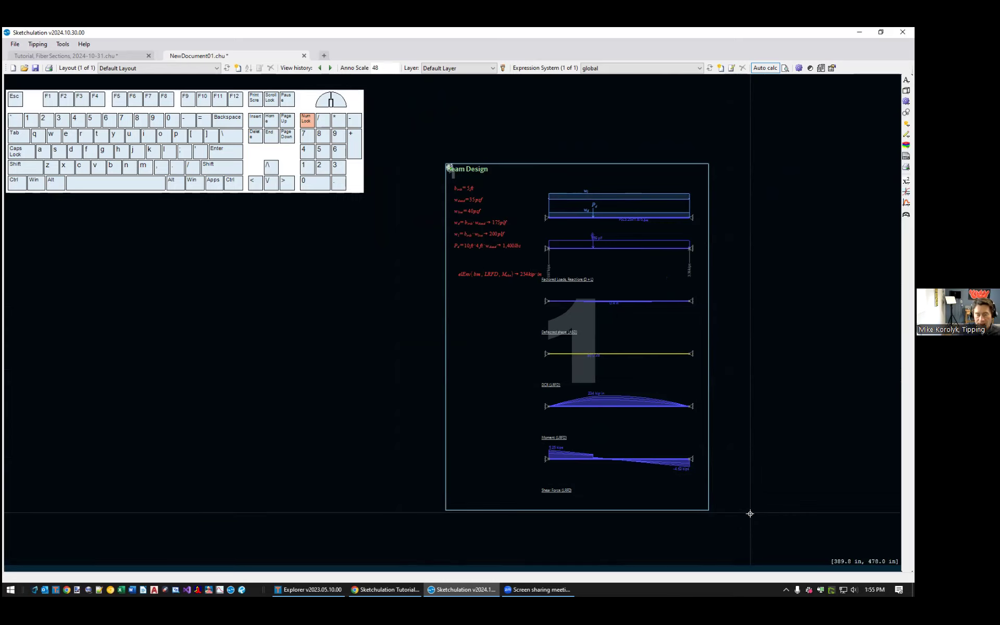
left_click(895, 336)
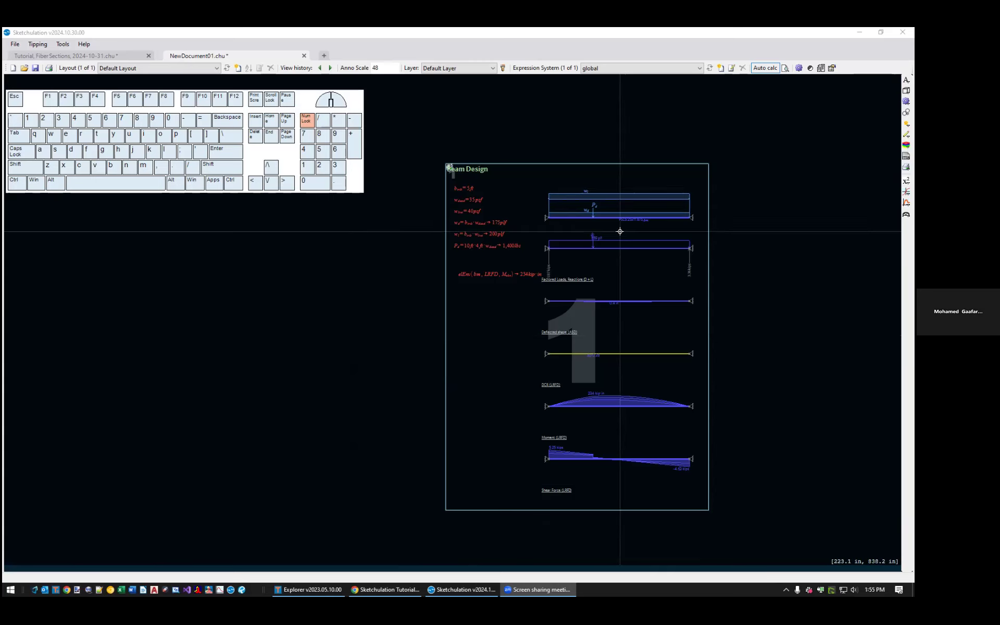
- Open the properties of the P_d point load on the top beam and examine its location, angle and offset
scroll(593, 206, "up", 4)
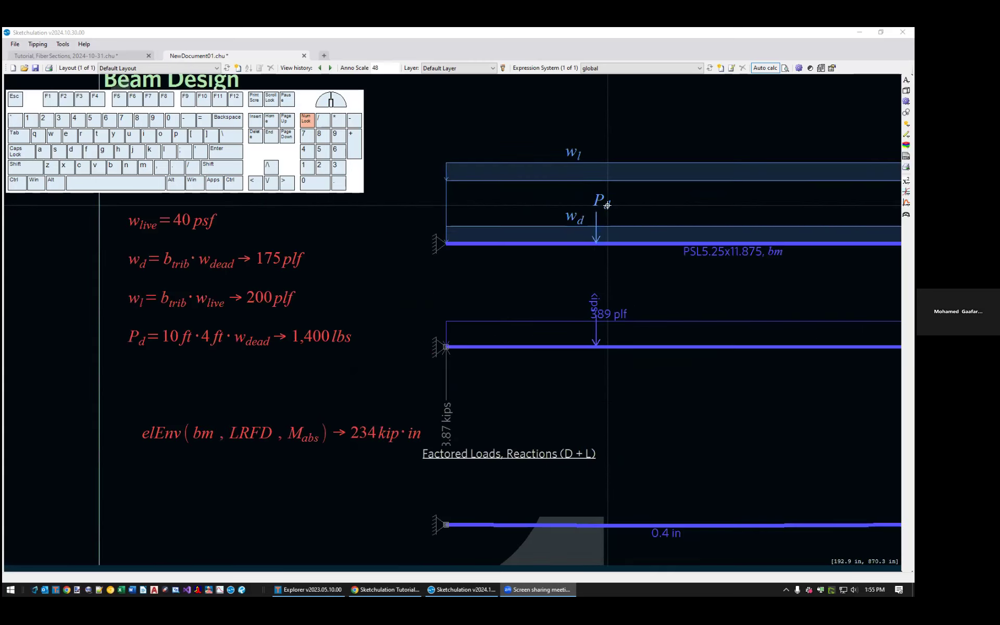
scroll(608, 206, "down", 2)
left_click(601, 202)
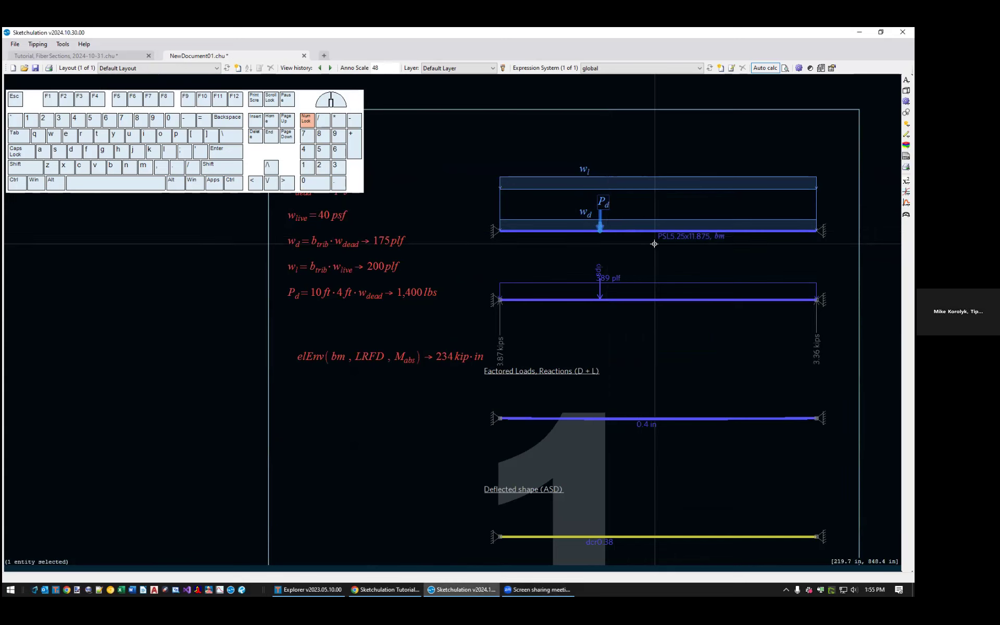
scroll(636, 237, "up", 2)
left_click(582, 227)
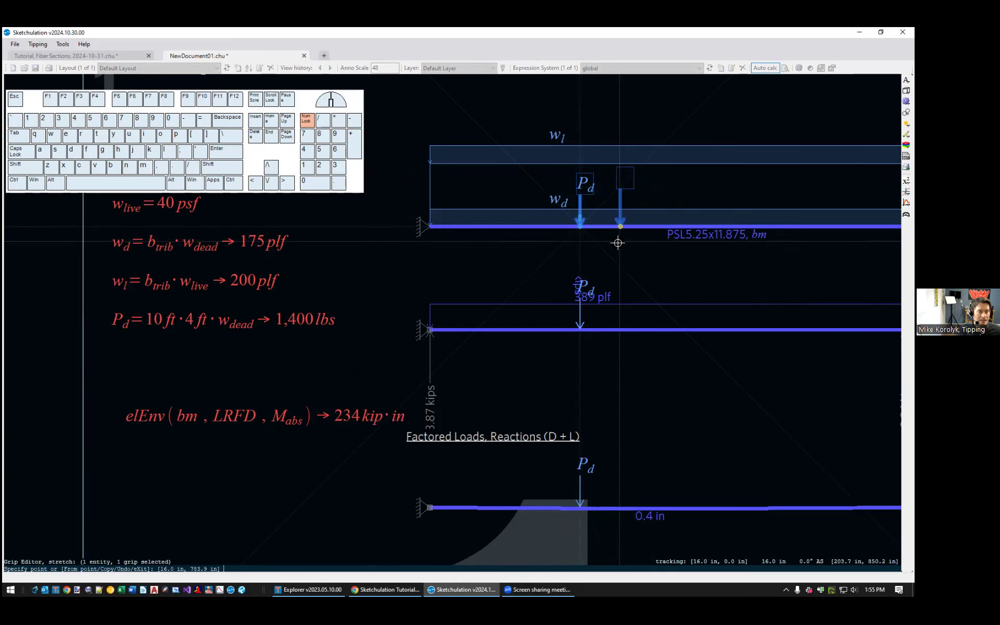
key("Escape")
type("mo")
key("Return")
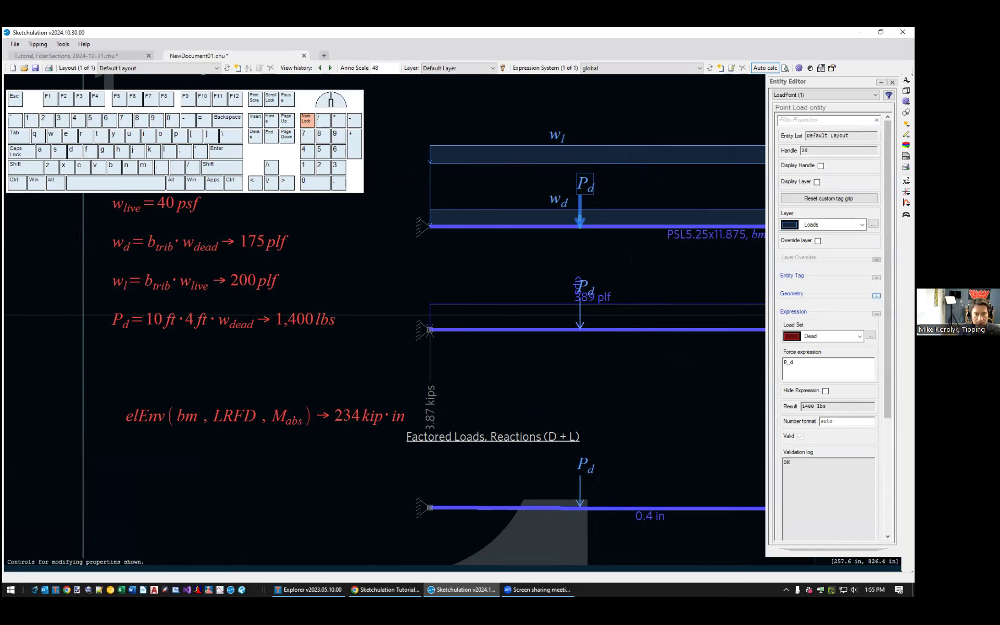
left_click(877, 295)
left_click(812, 321)
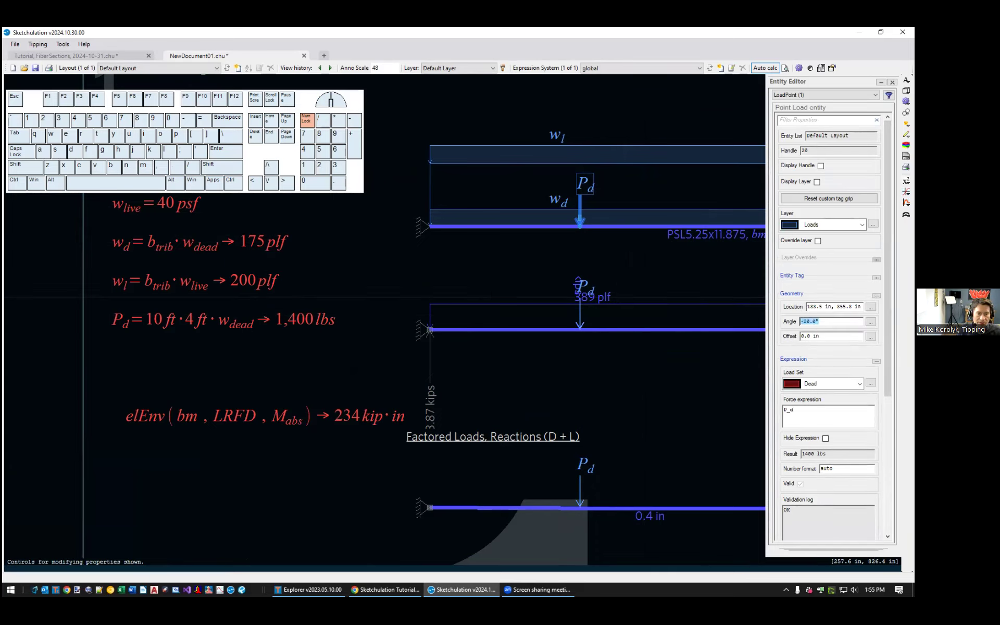
middle_click_drag(597, 244, 567, 297)
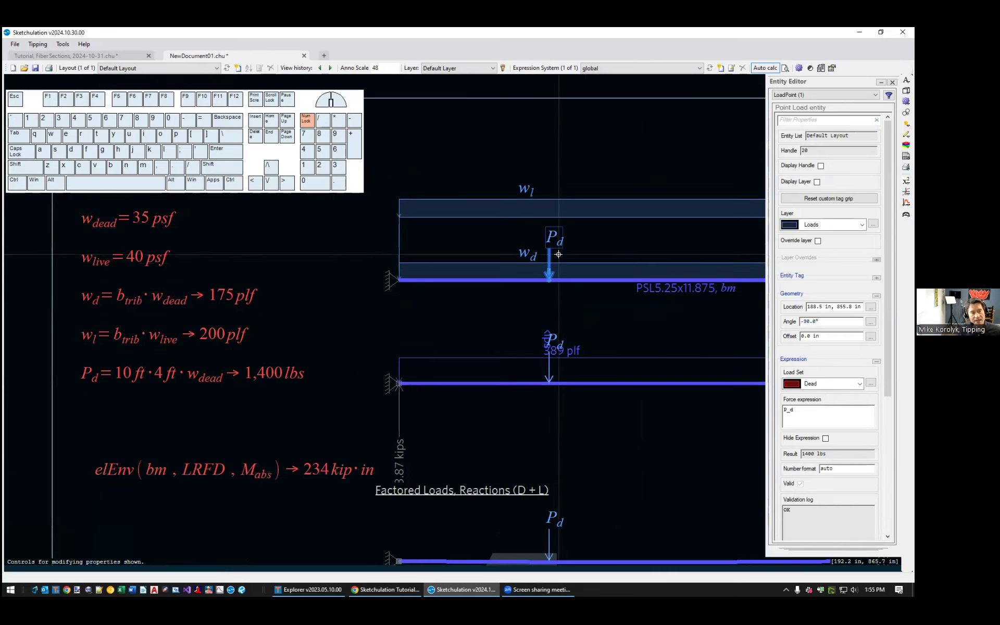
key("Escape")
- Rotate the P_d point load about its tip on the top beam to an inclined angle of about -55°
left_click(551, 264)
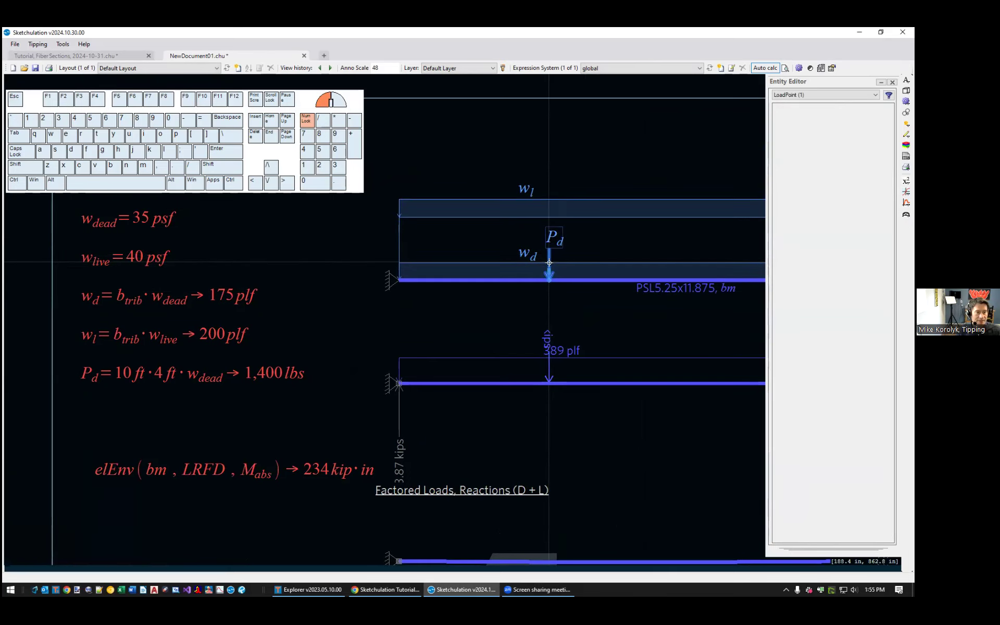
left_click(550, 280)
key("Return")
key("Return")
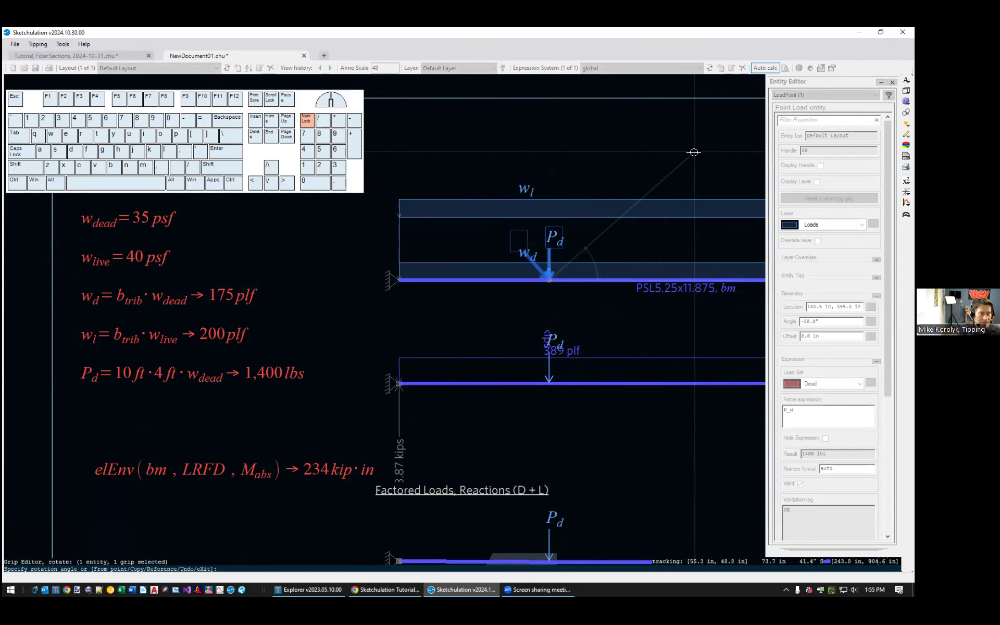
left_click(715, 163)
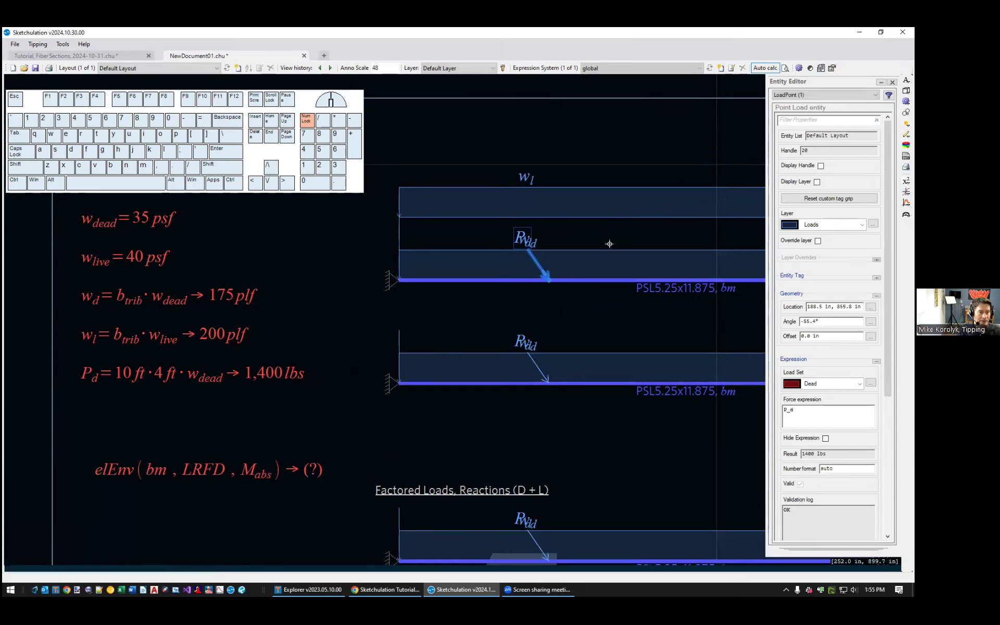
- Move the inclined P_d point load along the top beam closer to midspan and deselect it
left_click(549, 279)
left_click(596, 281)
right_click(596, 282)
scroll(610, 339, "down", 2)
middle_click_drag(609, 339, 476, 252)
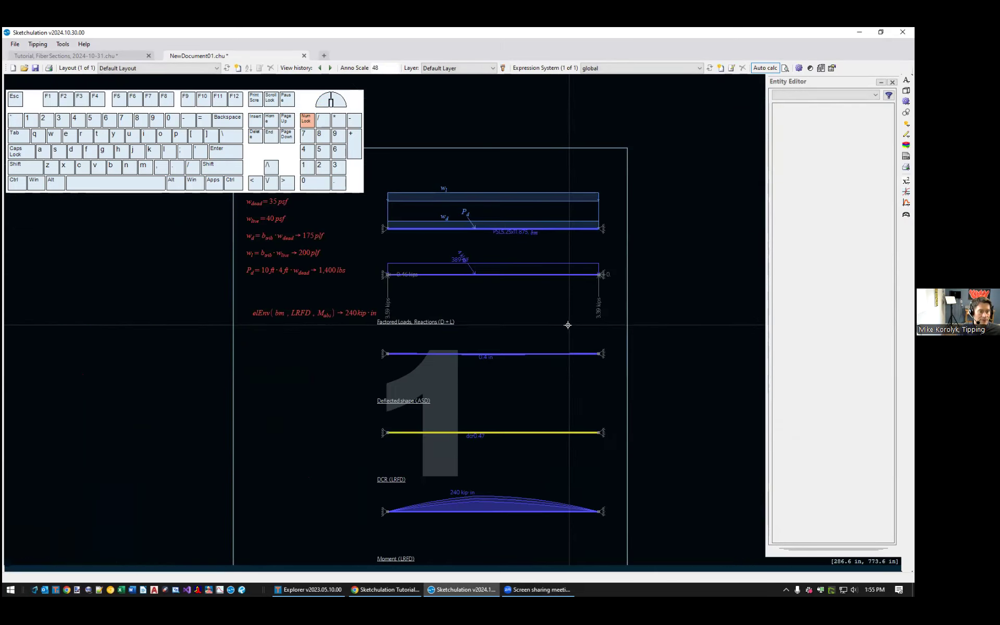